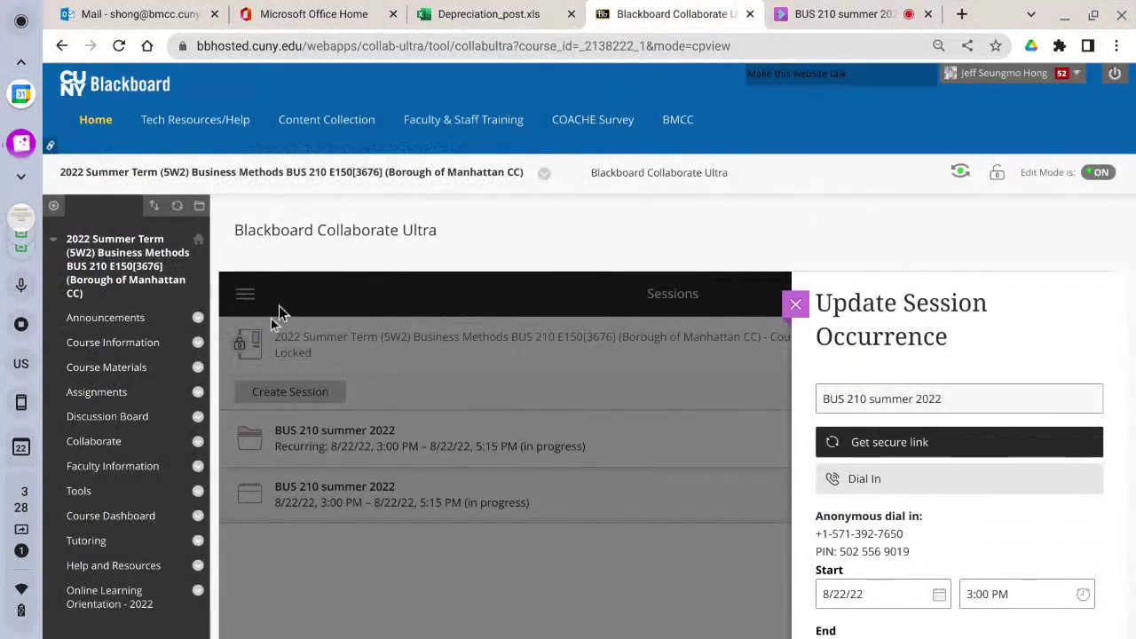
Switch to the BUS 210 summer 2022 Collaborate session and show its attendee list
click(808, 9)
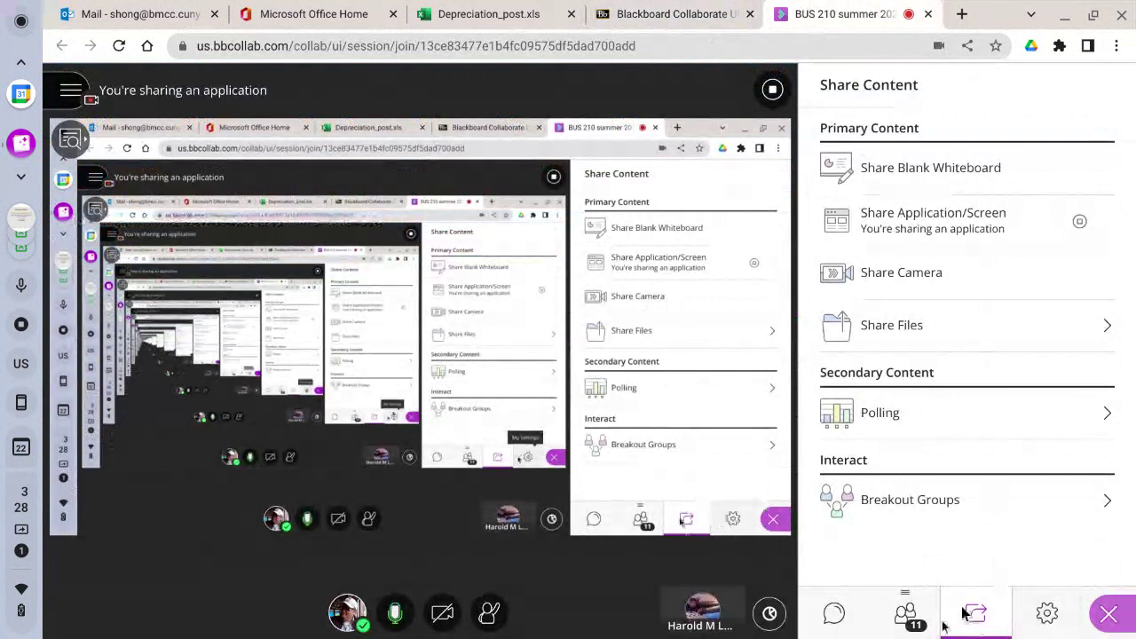
click(905, 612)
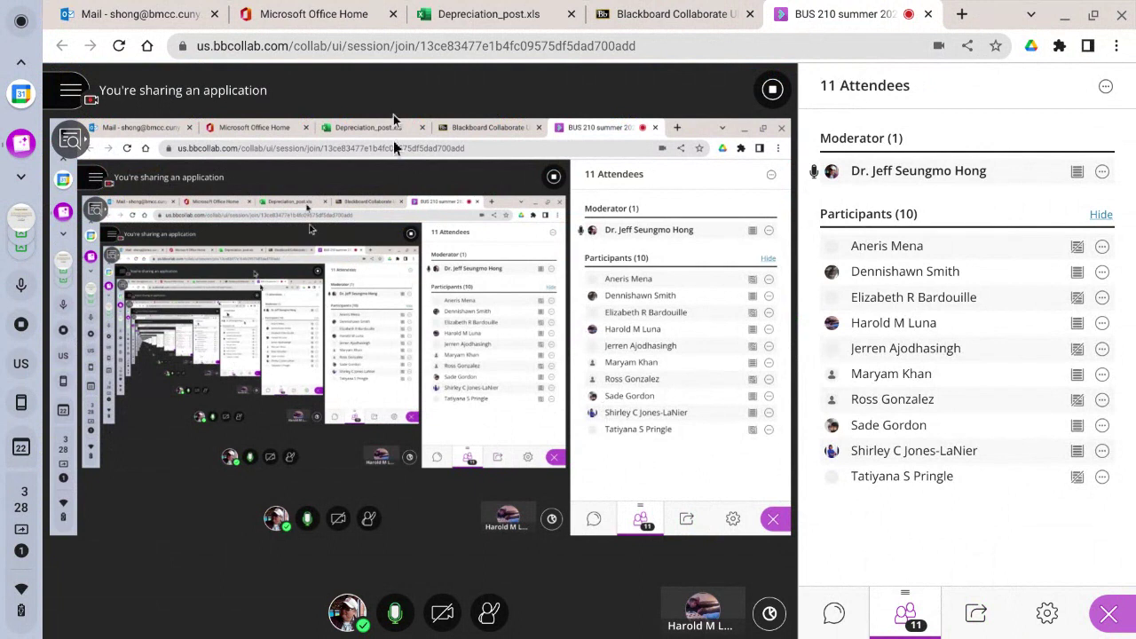
Return to the course's Class 08/22 discussion forum in Blackboard and review the posted attendance threads
click(652, 14)
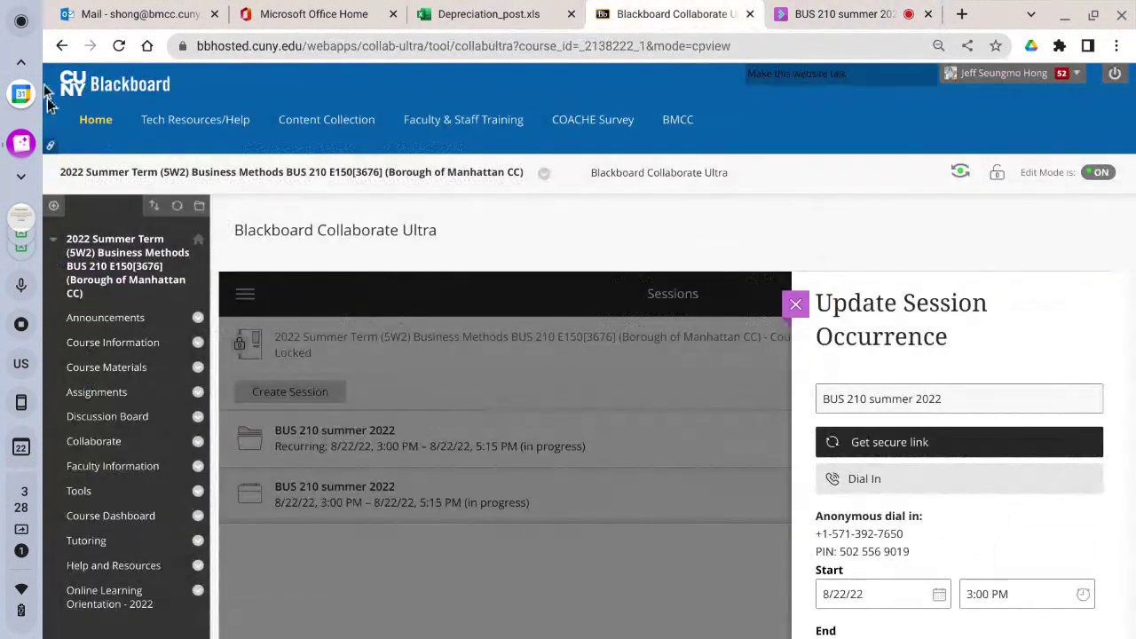
right_click(69, 49)
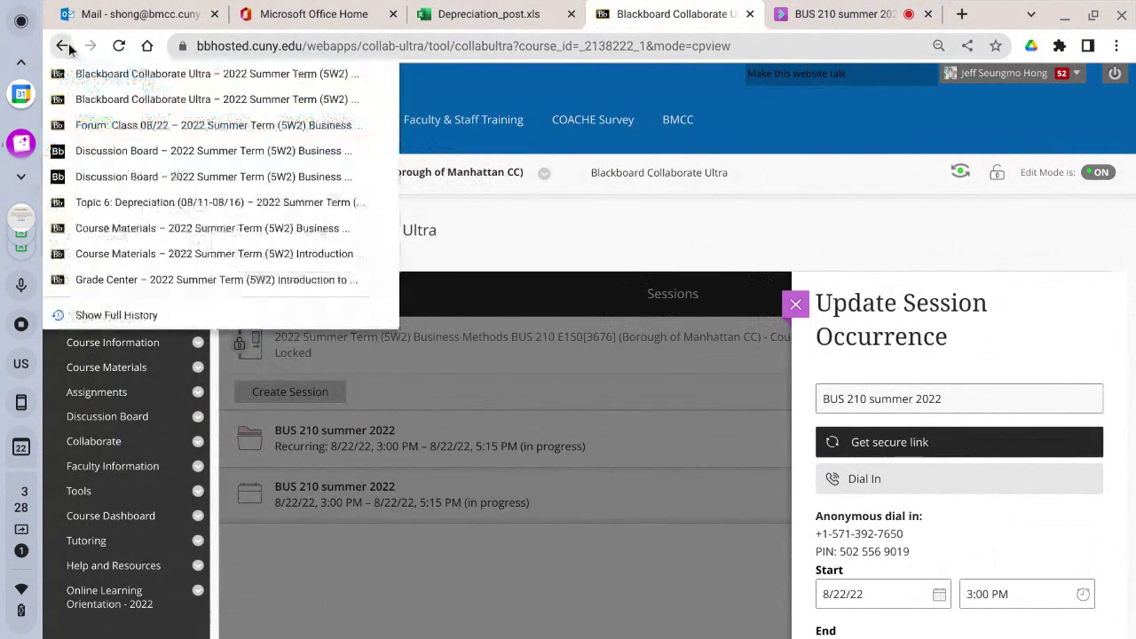
click(145, 125)
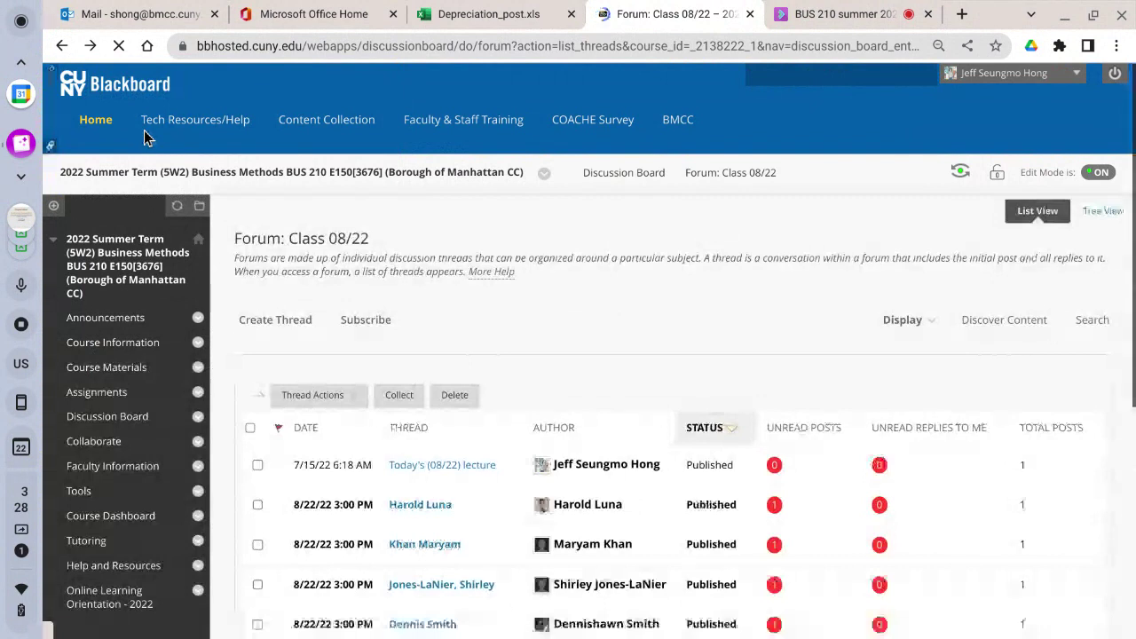
scroll(1100, 257, down, 4)
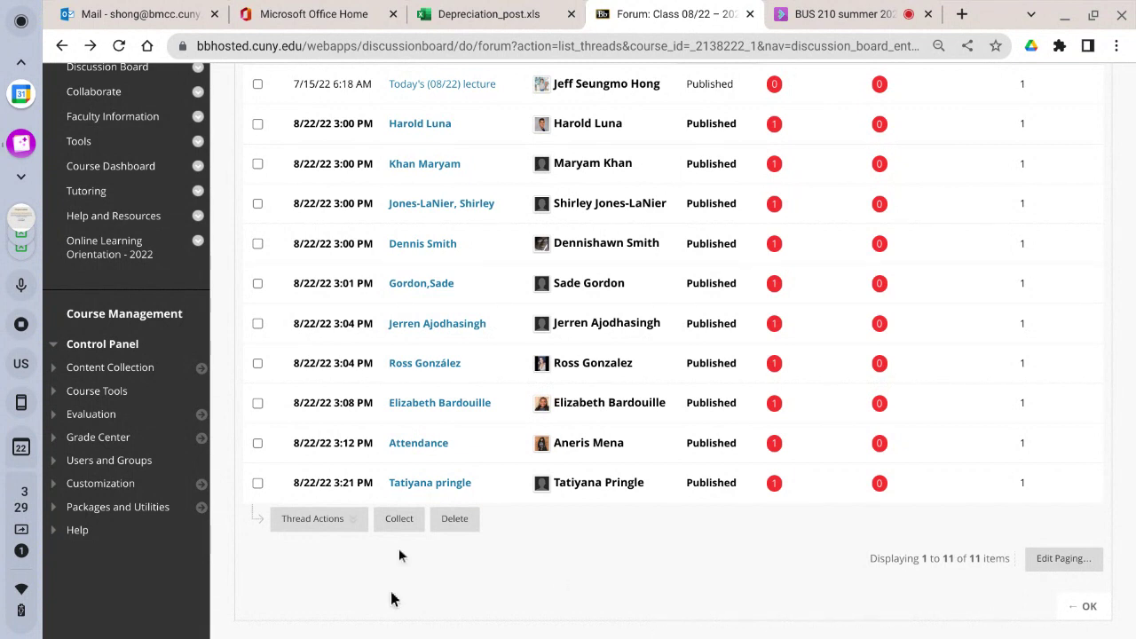
scroll(885, 391, up, 3)
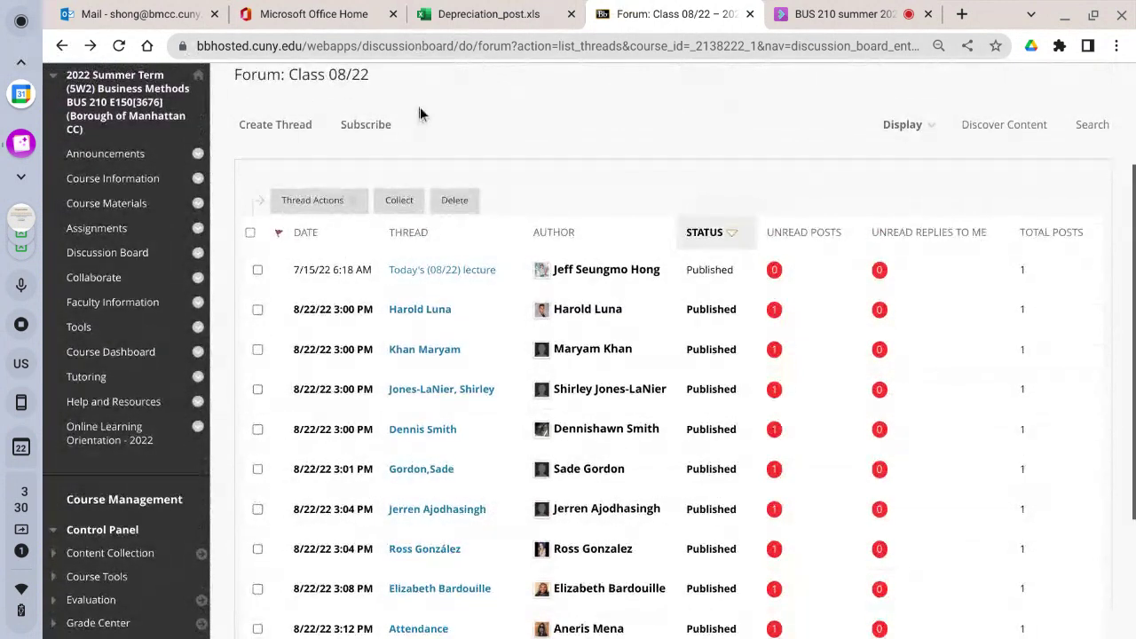
scroll(420, 107, up, 2)
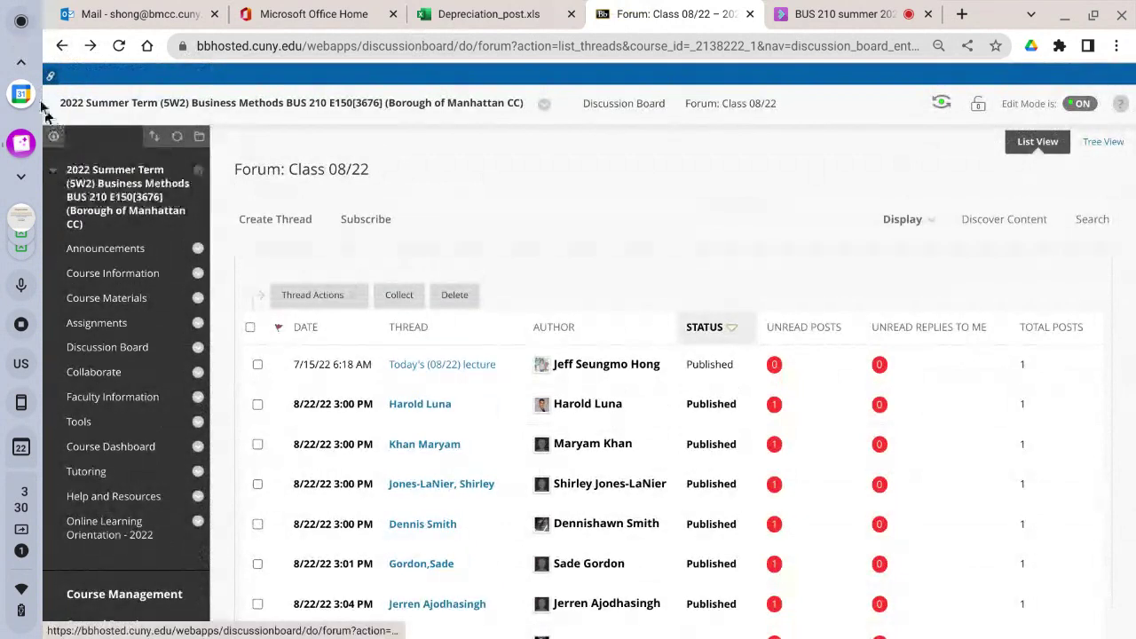
Go back to the Topic 6: Depreciation (08/11-08/16) course page and locate the Depreciation. XLSX file
right_click(61, 45)
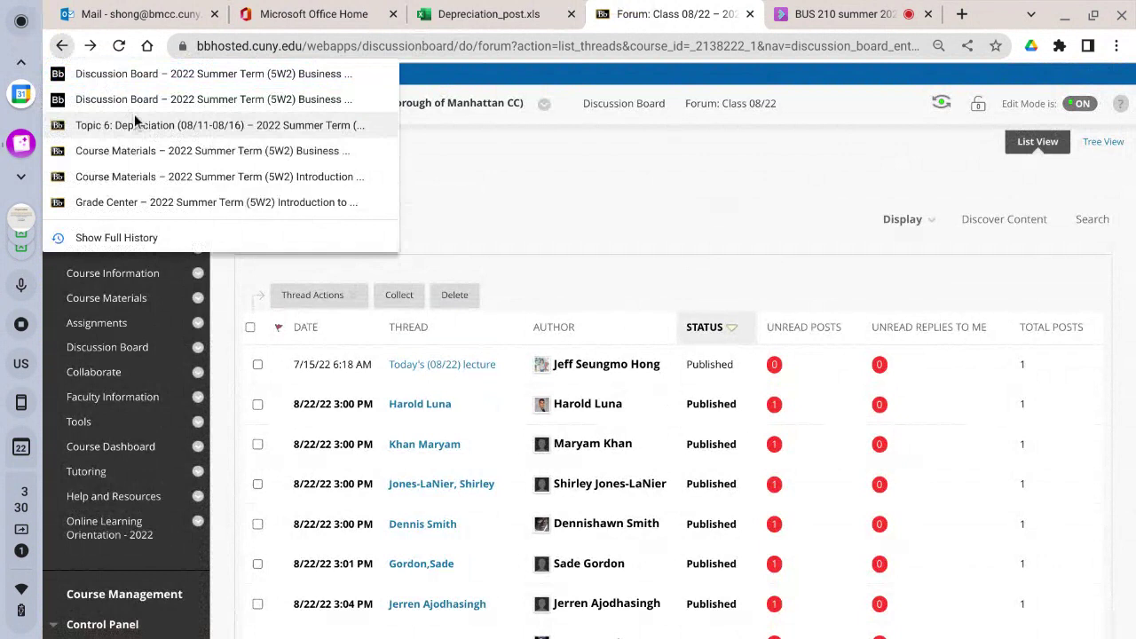
click(133, 117)
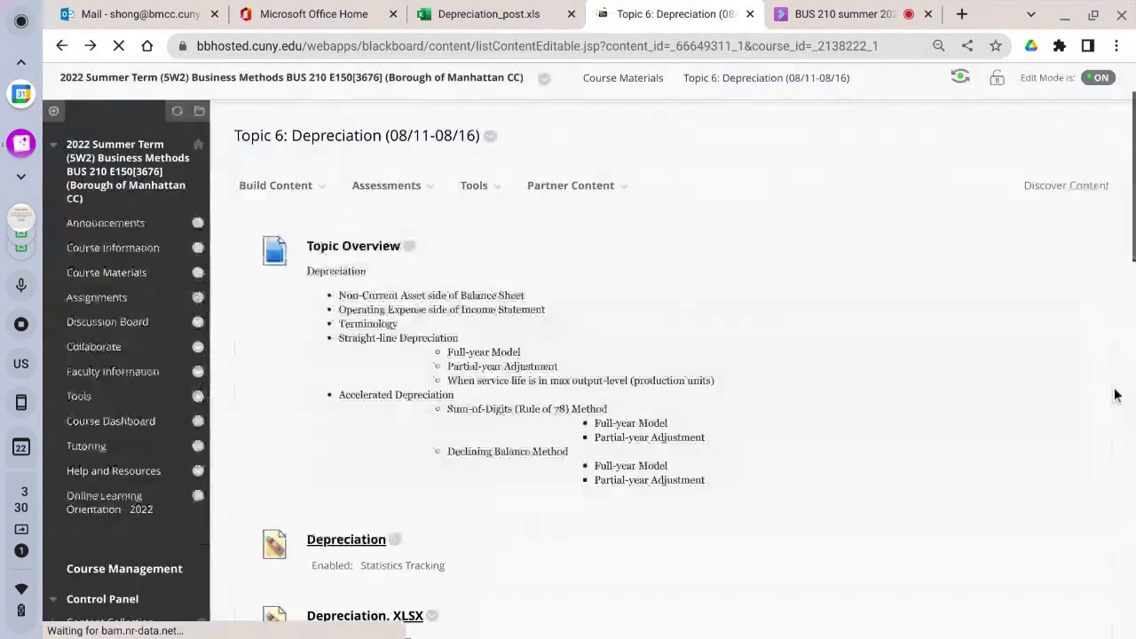
scroll(989, 411, down, 3)
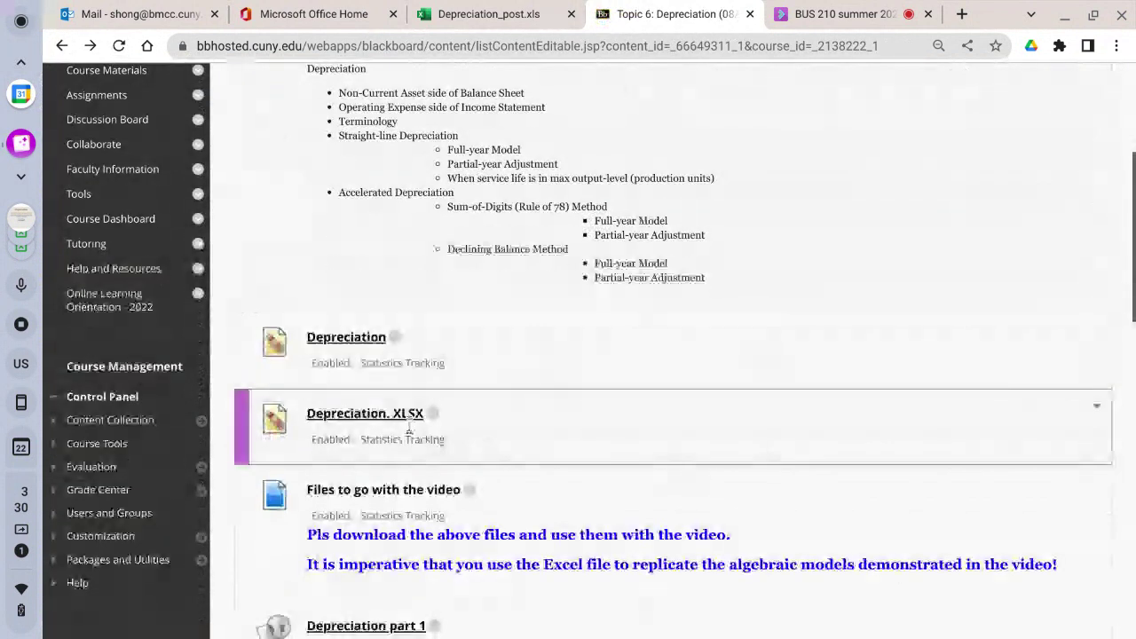
Switch to the Depreciation_post workbook in Excel and show the Straight-line Dep sheet from its first example
click(452, 9)
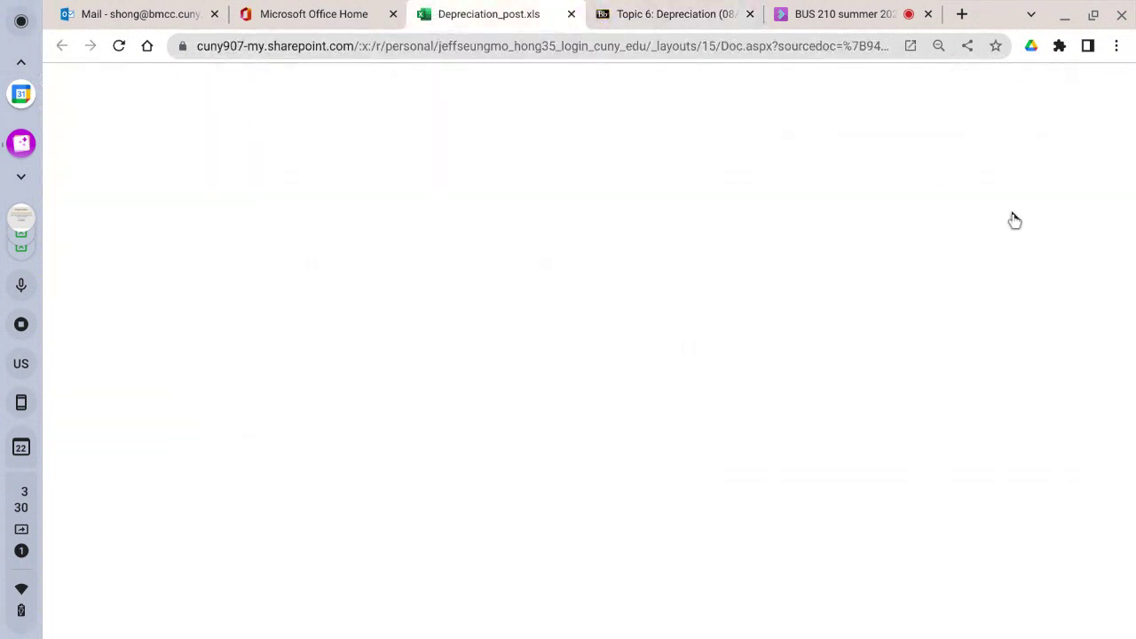
scroll(1030, 253, down, 1)
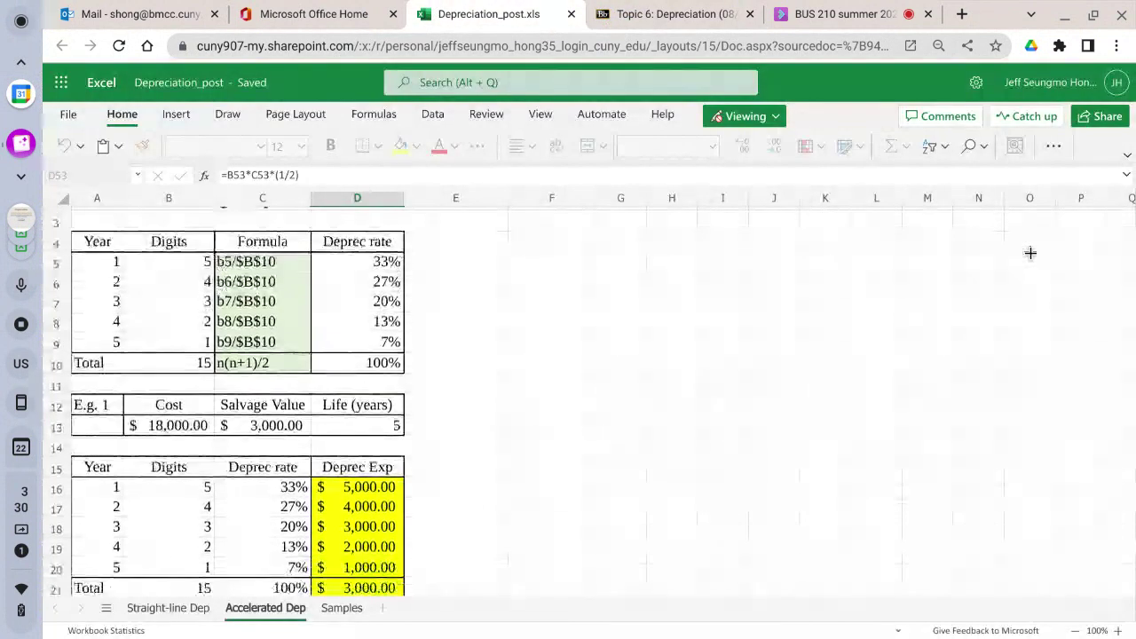
click(159, 609)
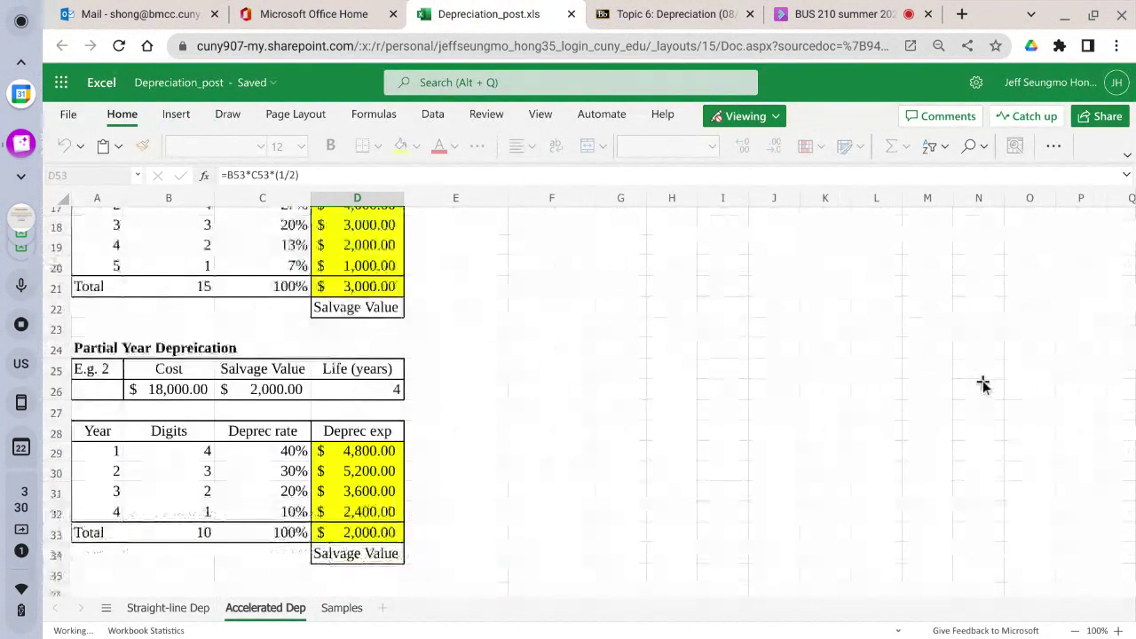
scroll(984, 383, up, 6)
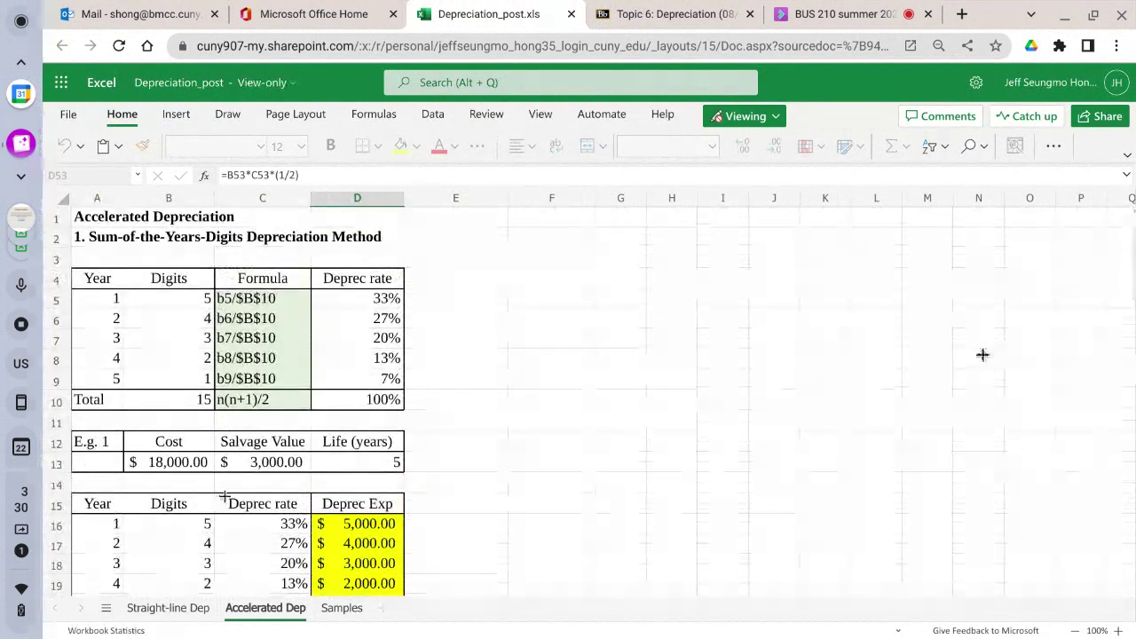
click(171, 609)
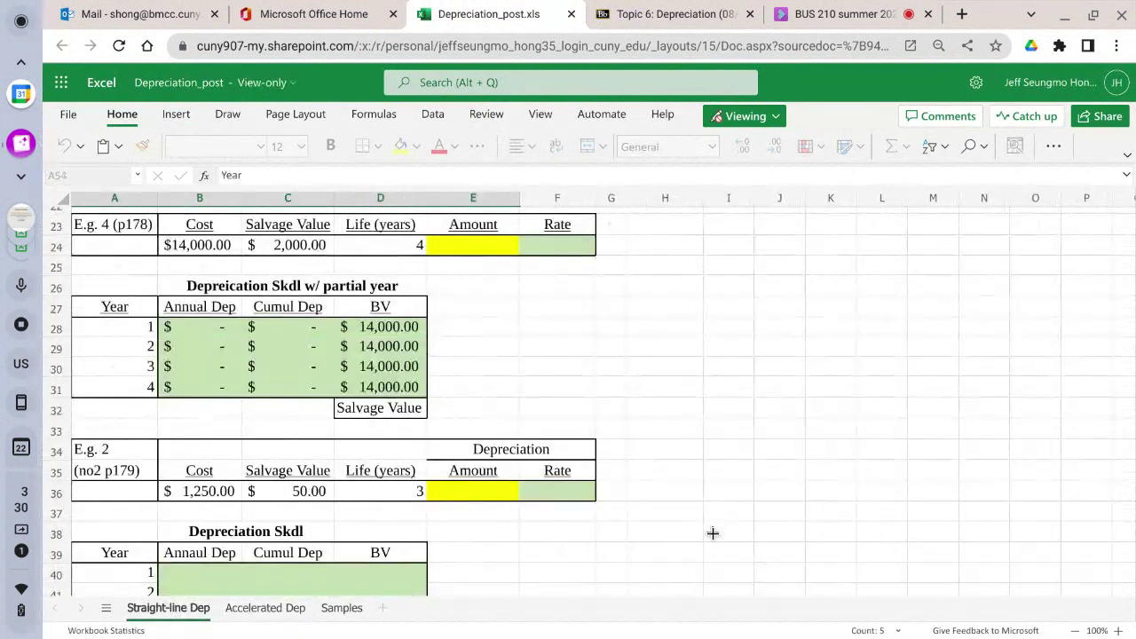
scroll(891, 456, up, 8)
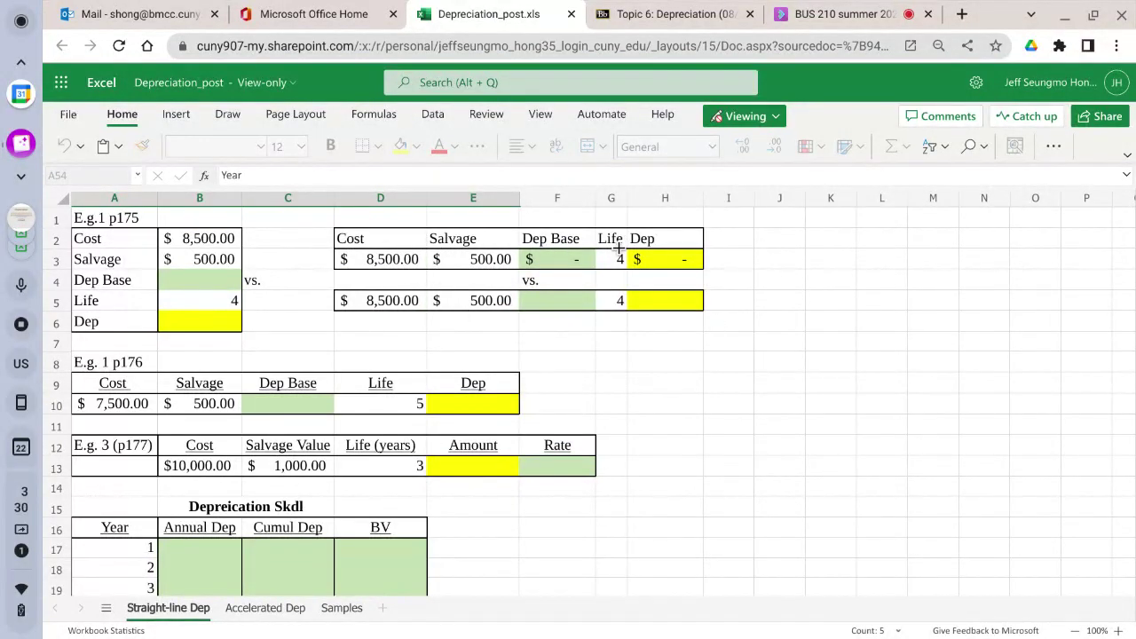
Enable editing of the read-only workbook by converting it to the newest file format
click(564, 261)
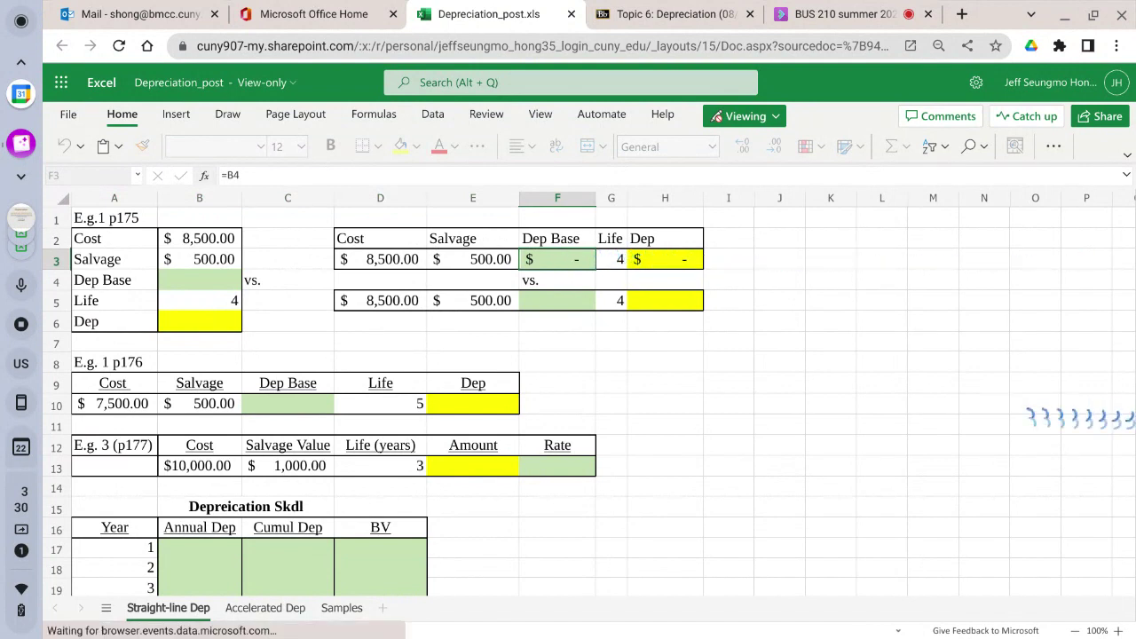
click(329, 175)
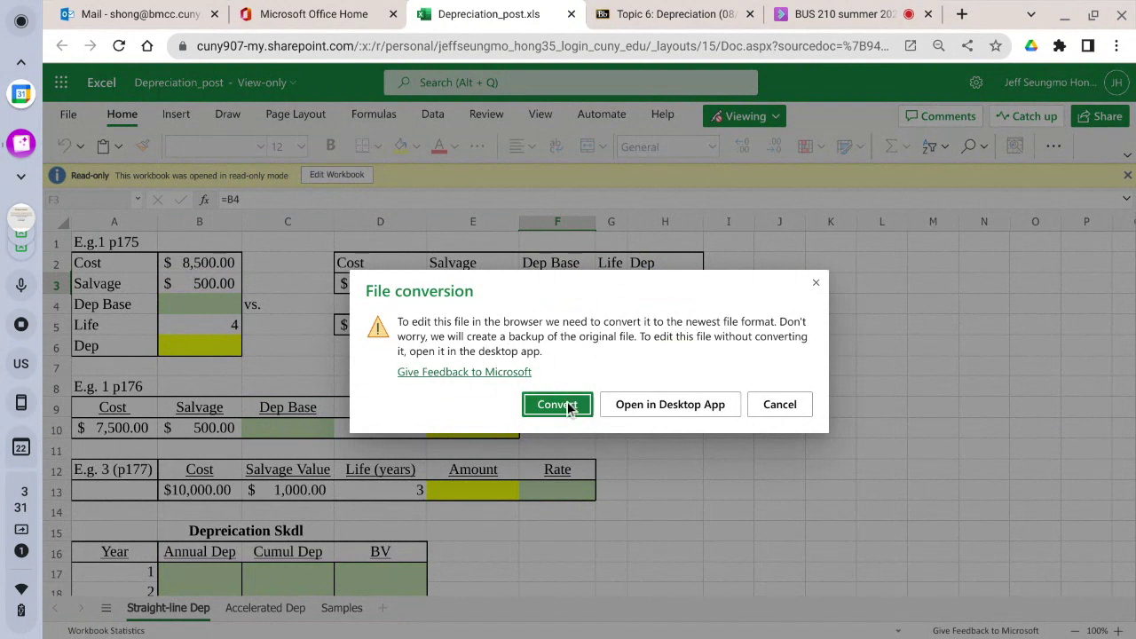
click(576, 406)
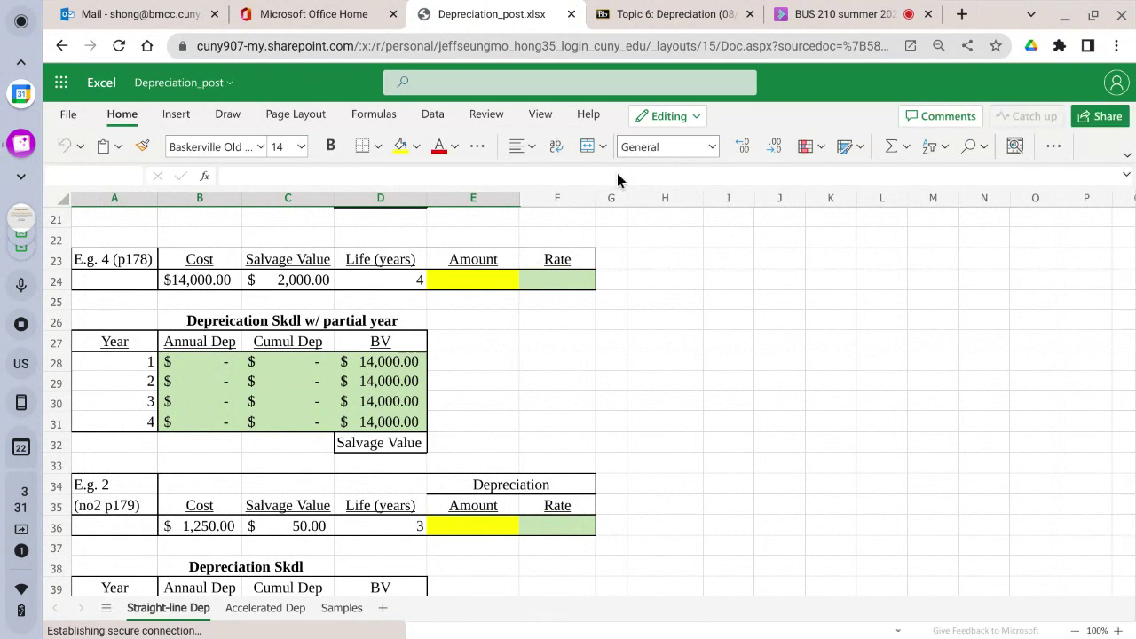
Calculate the depreciation base in F3 as cost minus salvage with the formula =D3-E3
scroll(956, 246, up, 5)
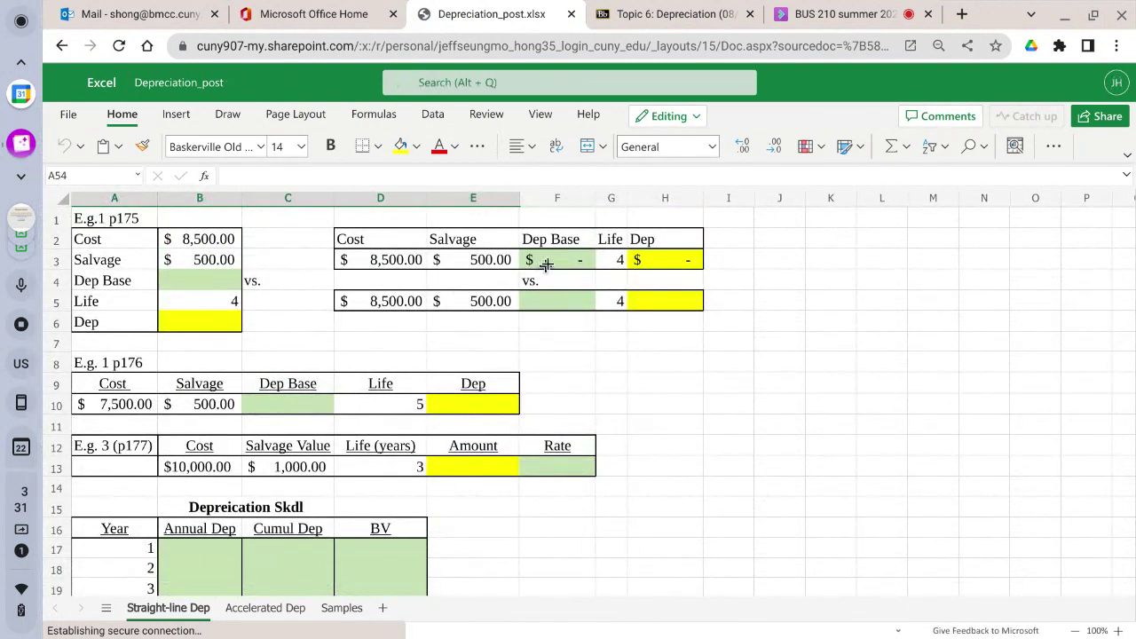
click(547, 264)
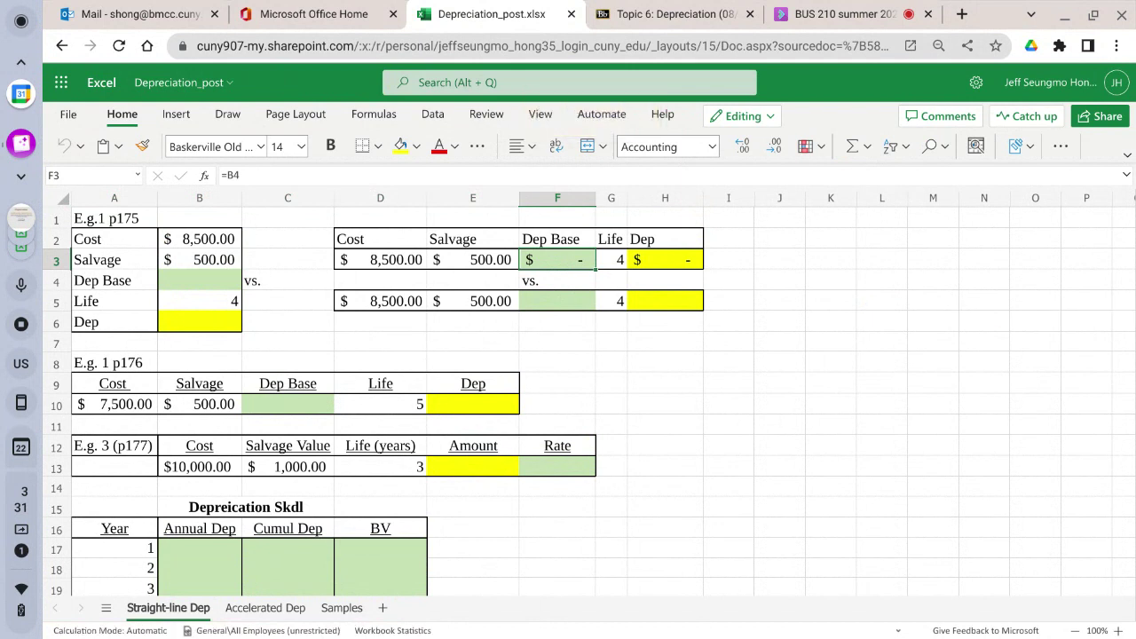
text(=)
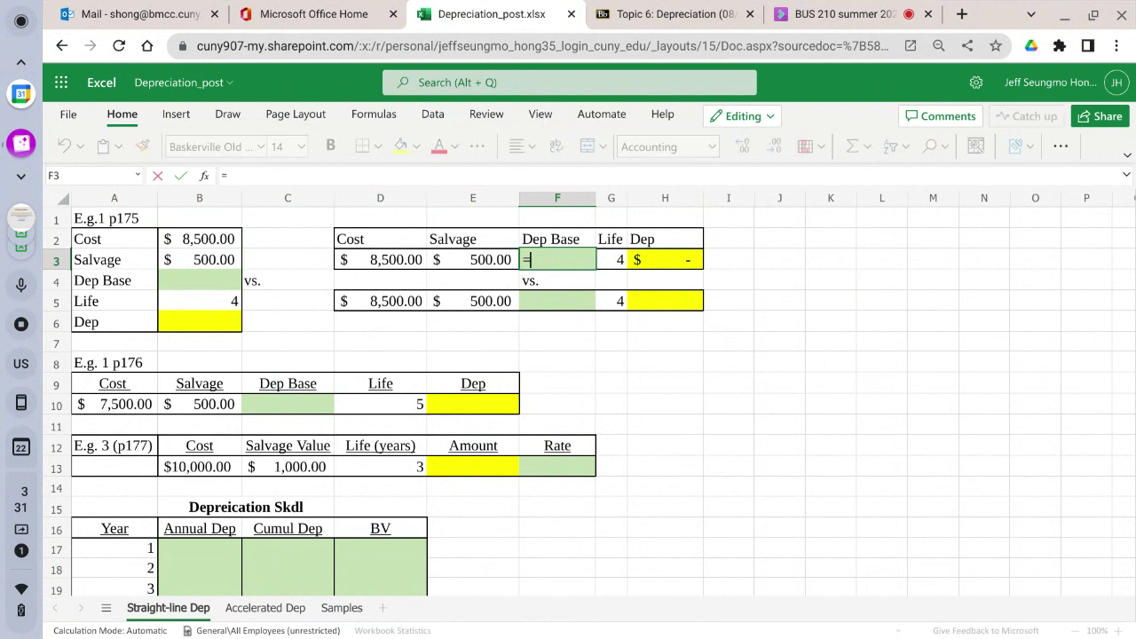
click(390, 258)
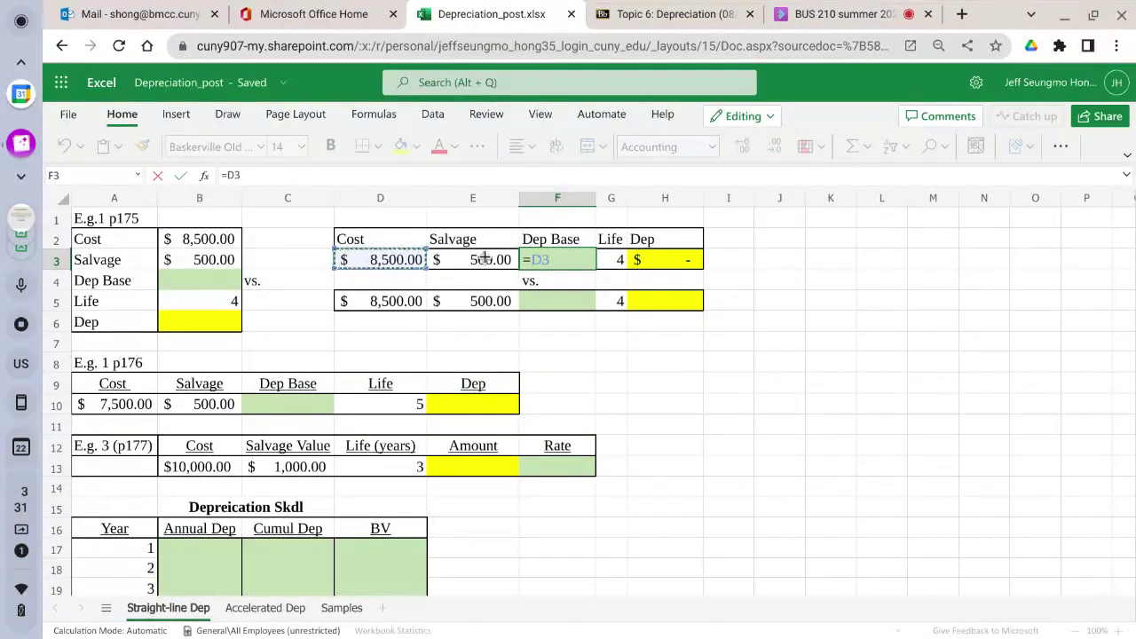
text(-)
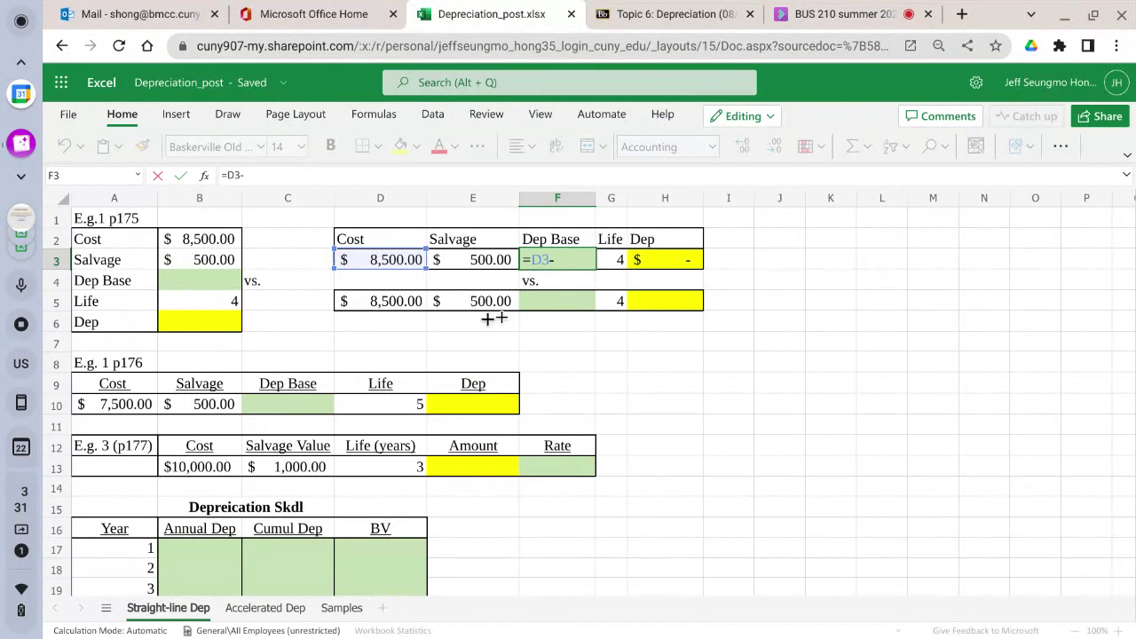
click(491, 256)
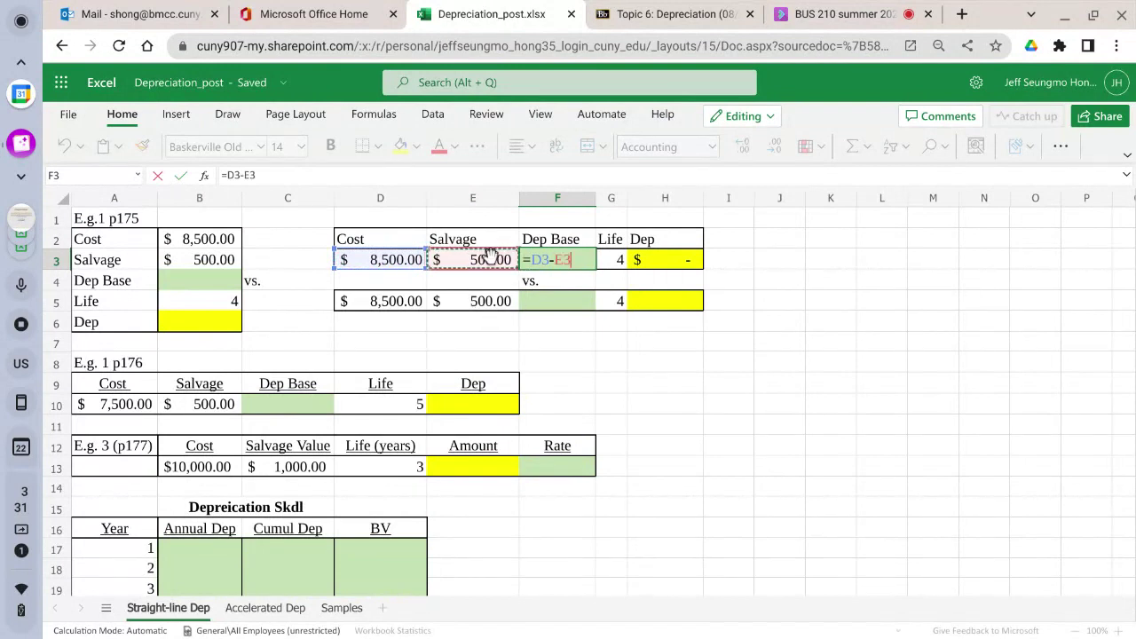
key(Tab)
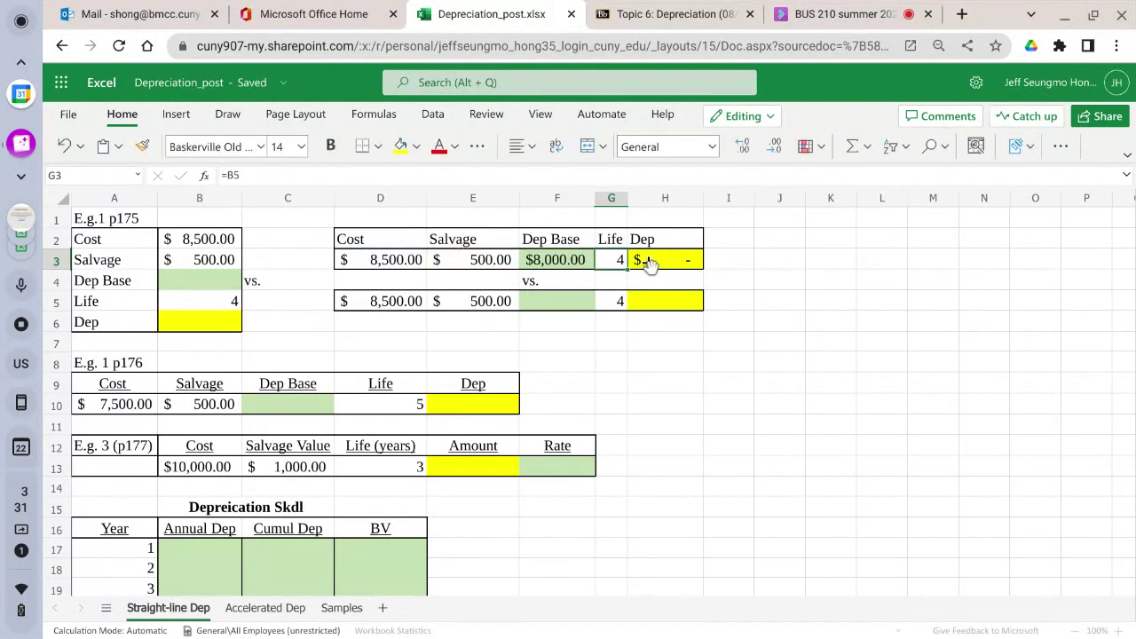
Calculate the depreciation in H3 as depreciation base divided by life with the formula =F3/G3
click(640, 259)
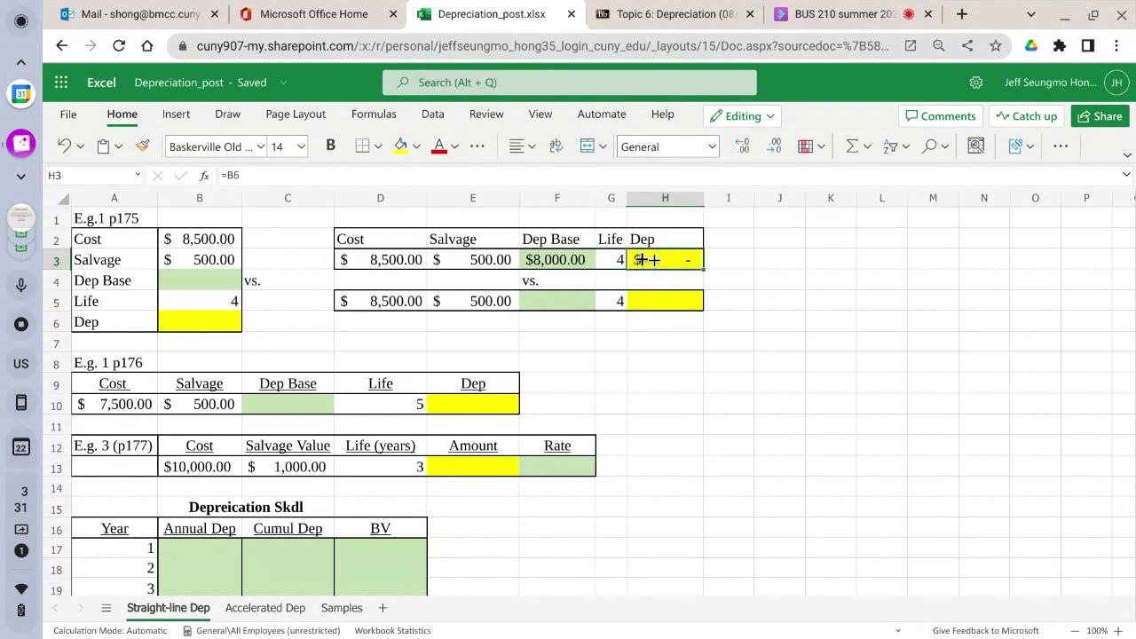
text(=)
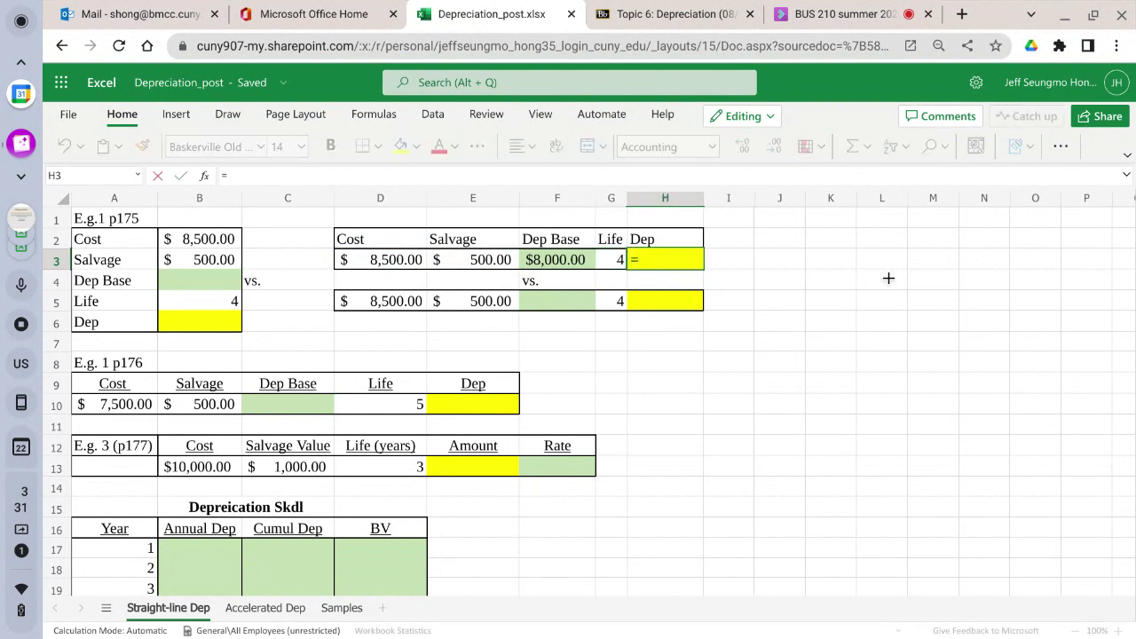
click(578, 258)
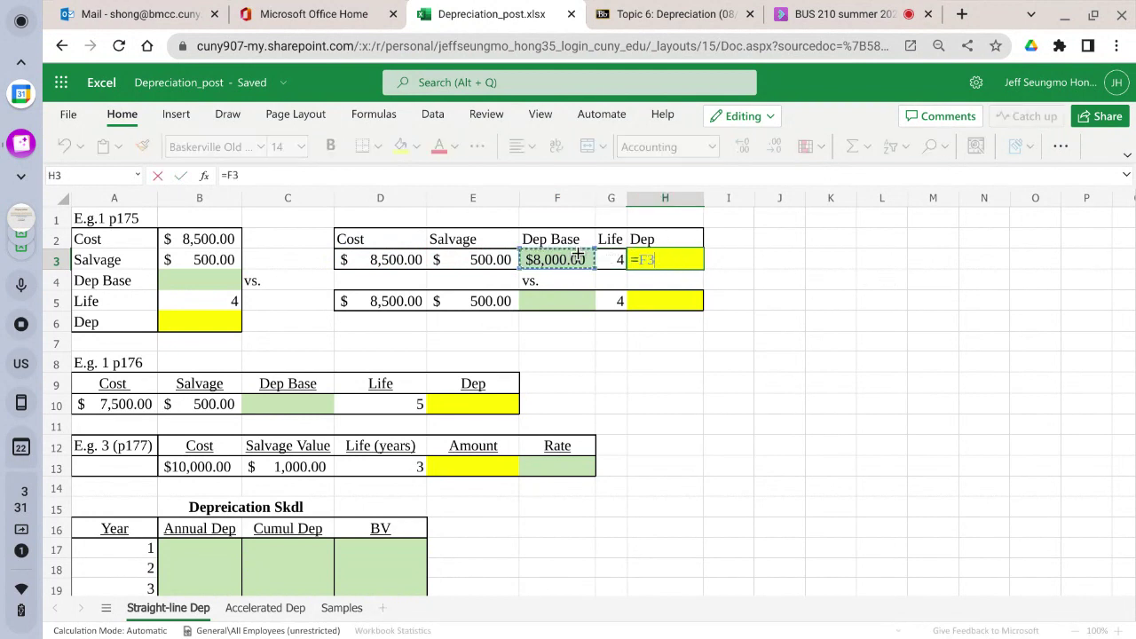
text(/)
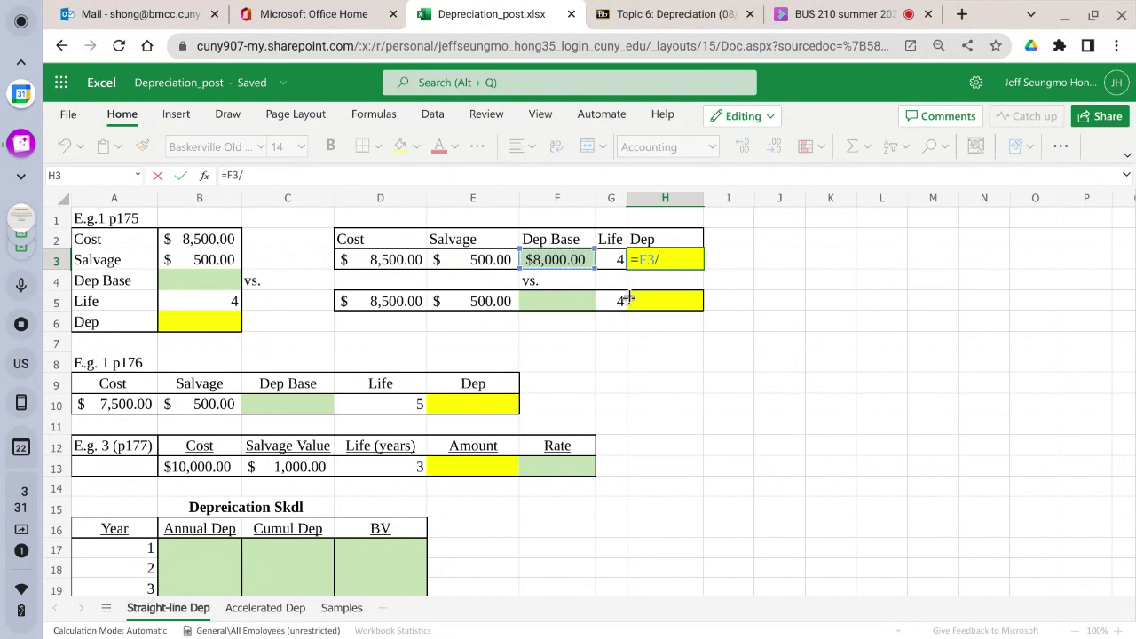
click(611, 257)
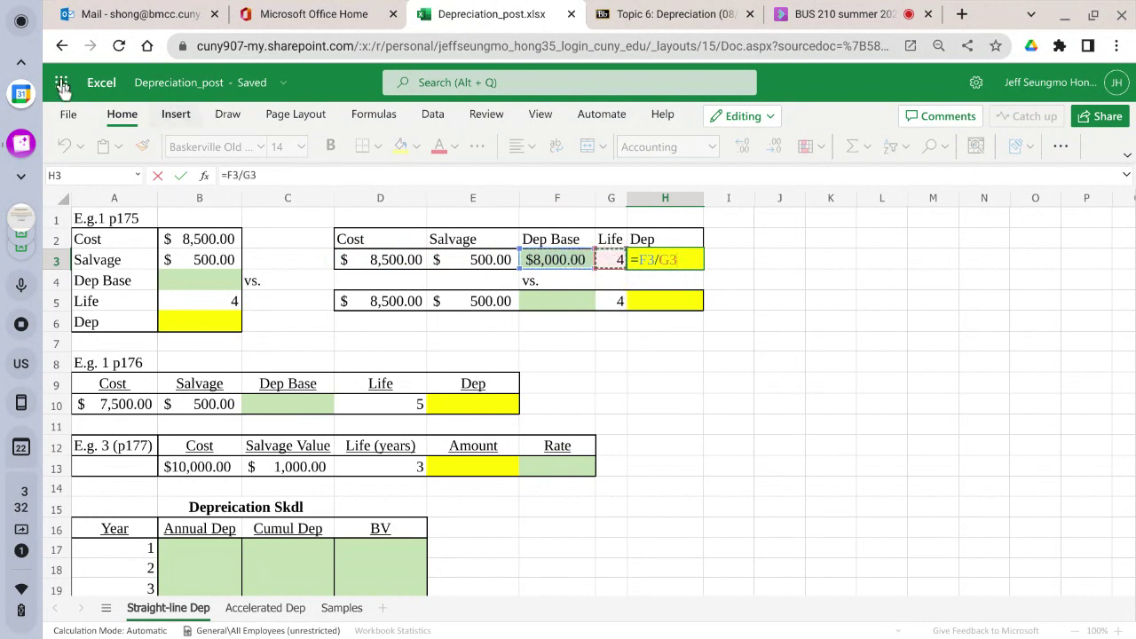
click(172, 175)
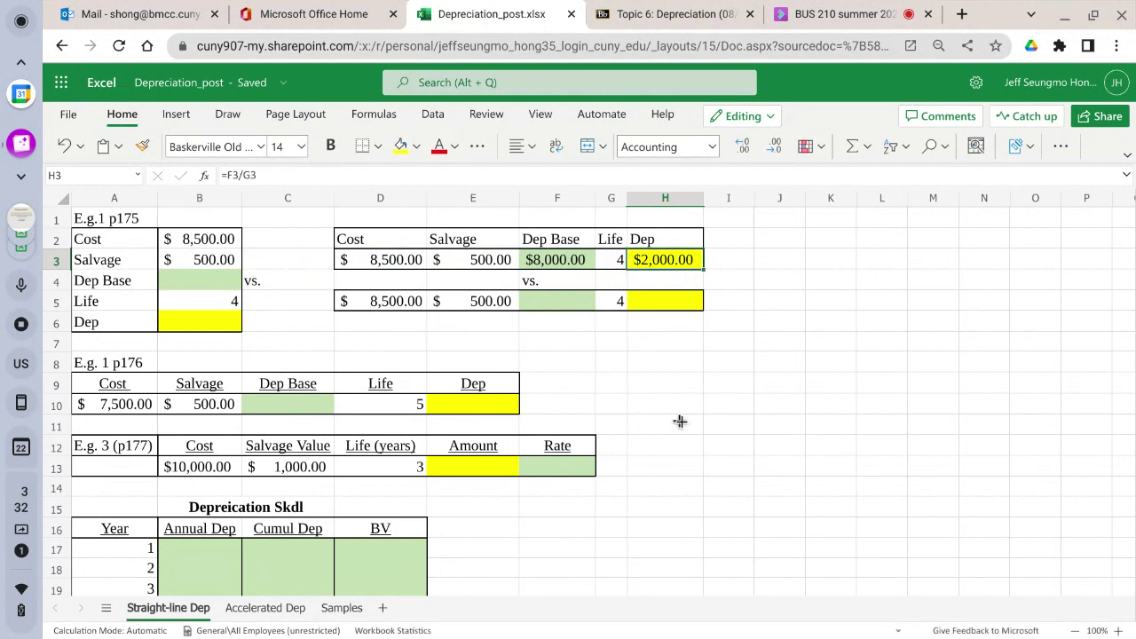
Set the salvage value in C13 of the E.g. 3 (p177) example to 200
scroll(686, 426, down, 3)
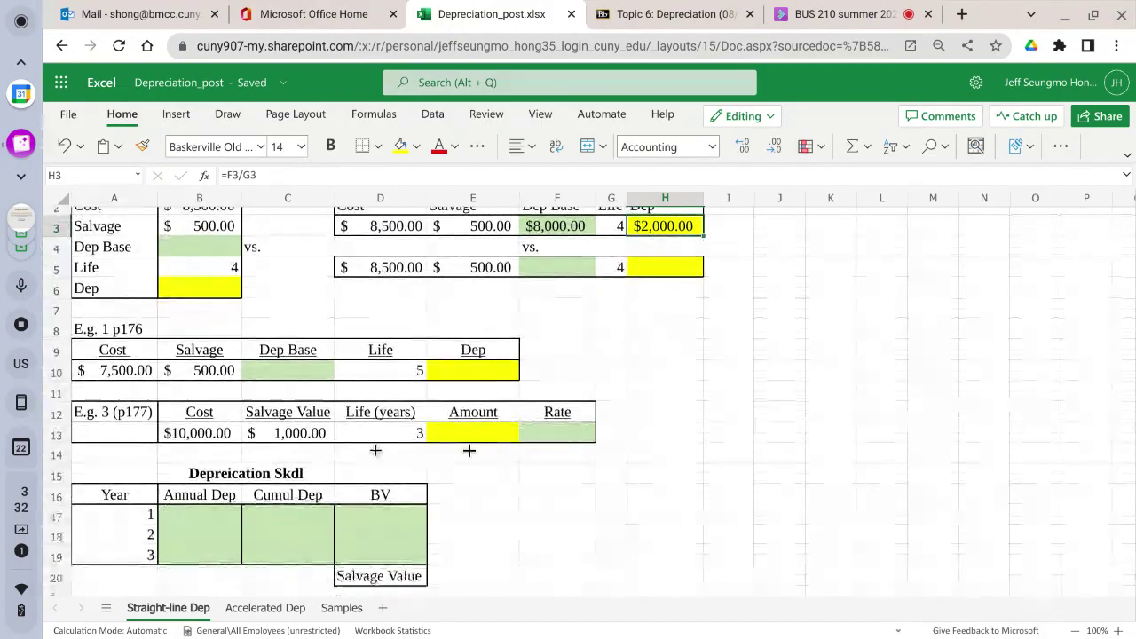
scroll(245, 460, down, 2)
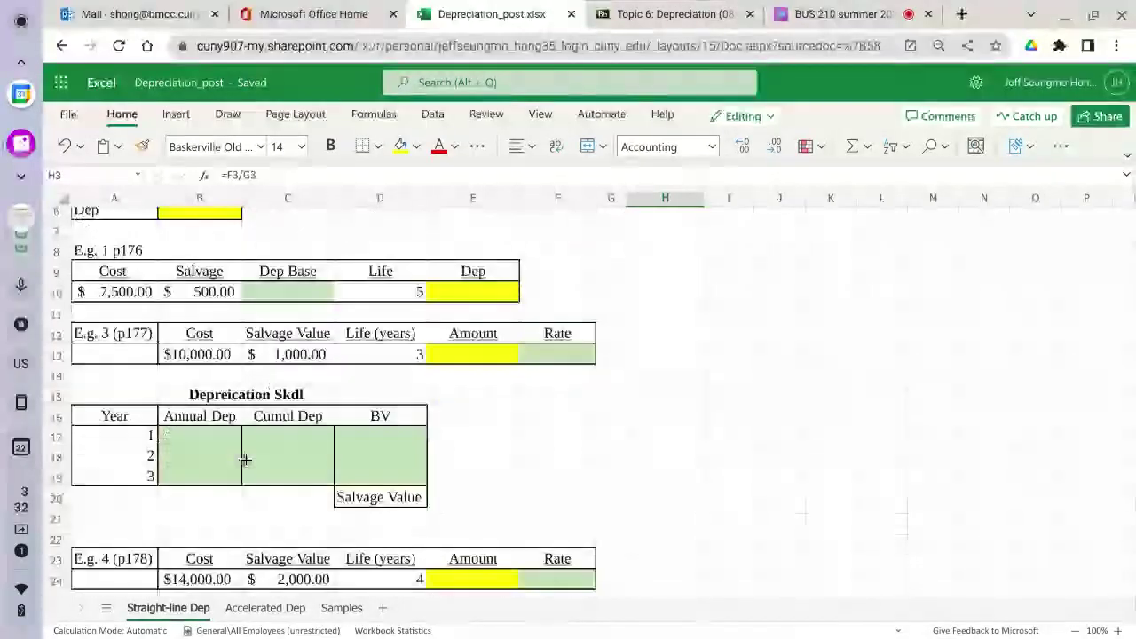
click(299, 290)
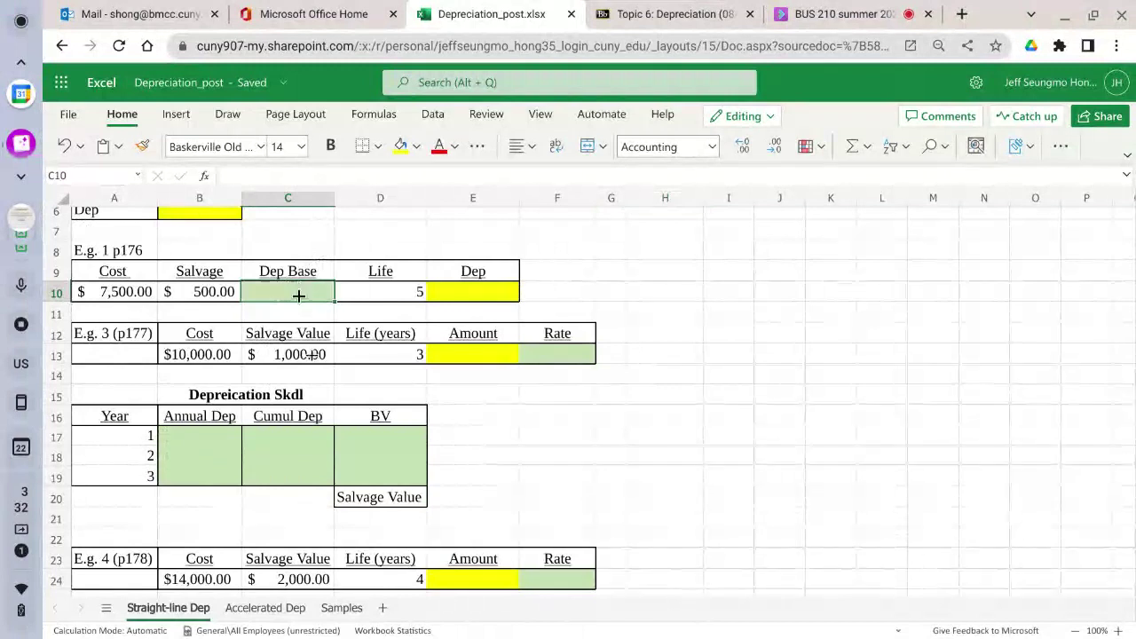
click(340, 353)
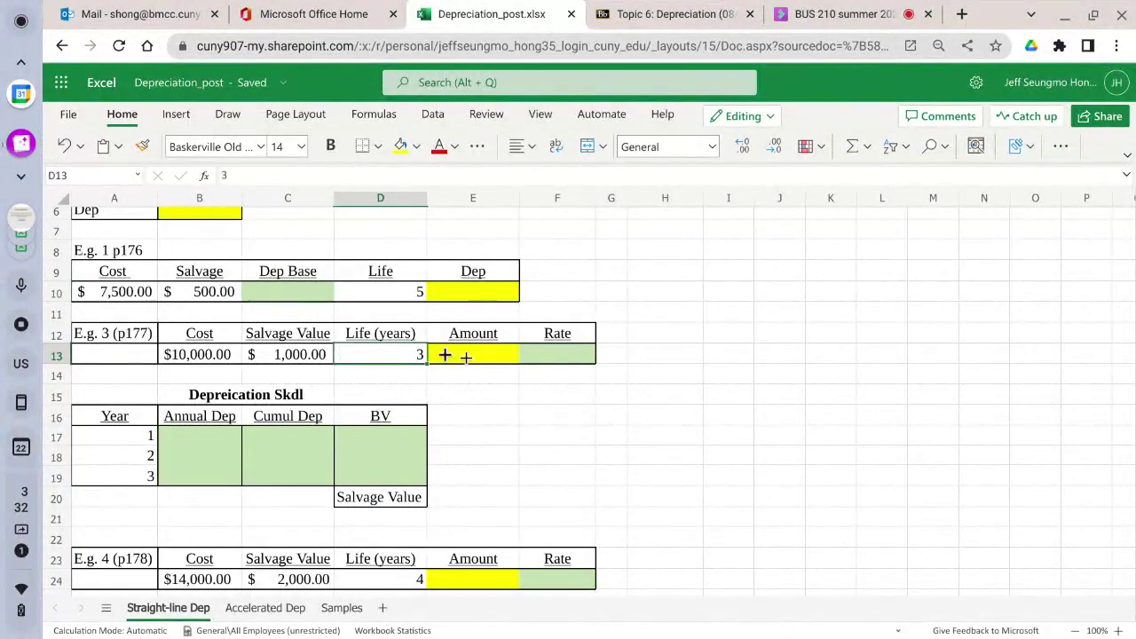
click(505, 355)
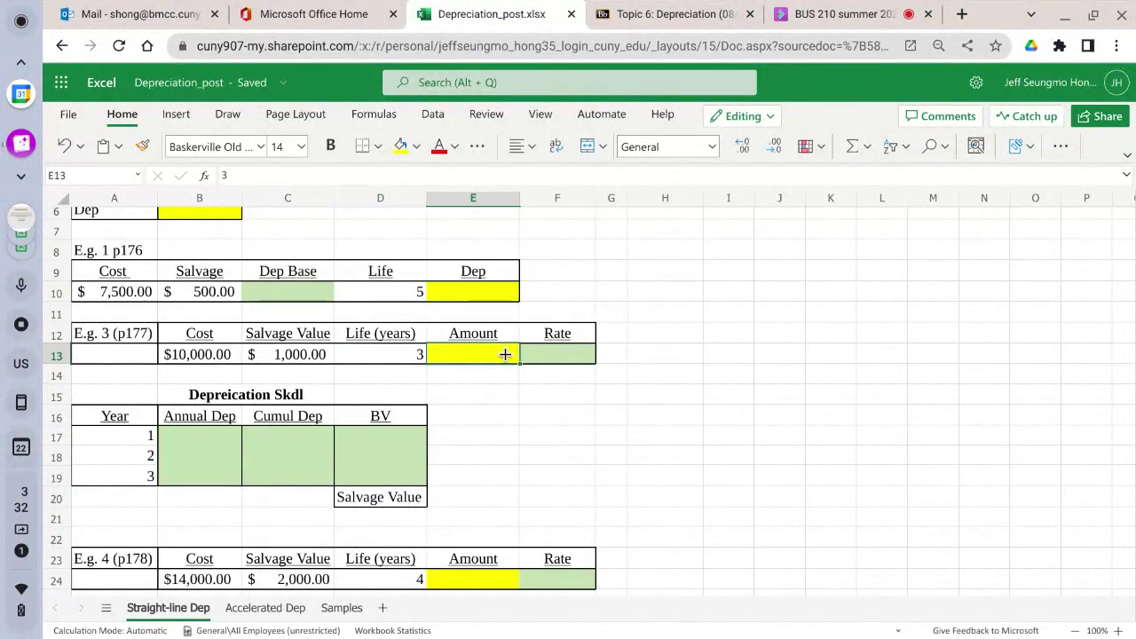
click(177, 355)
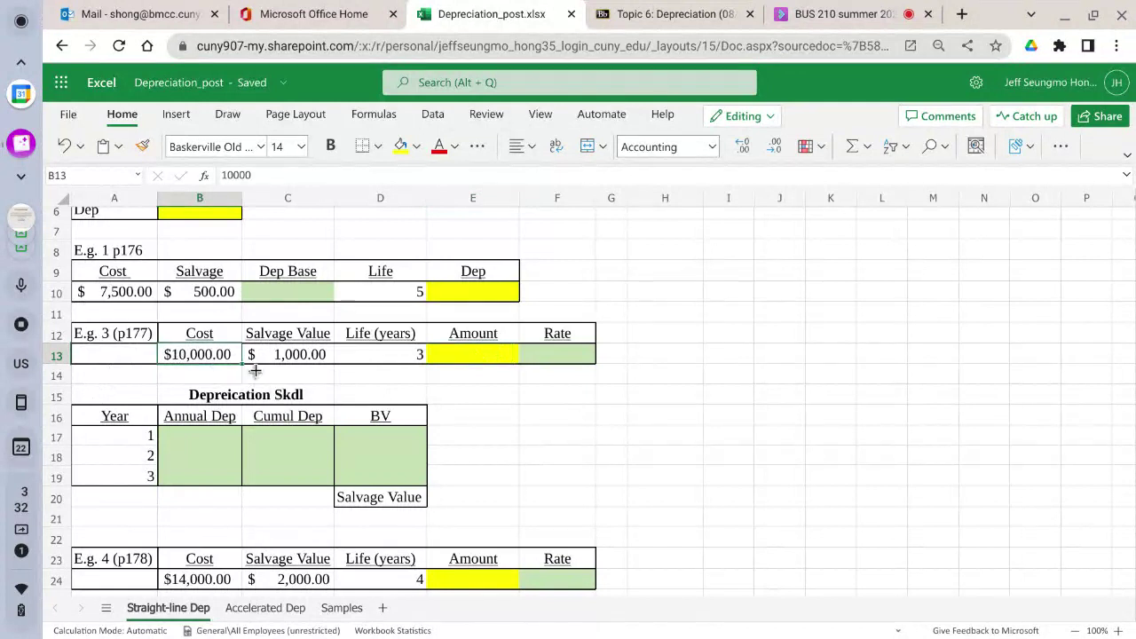
click(319, 358)
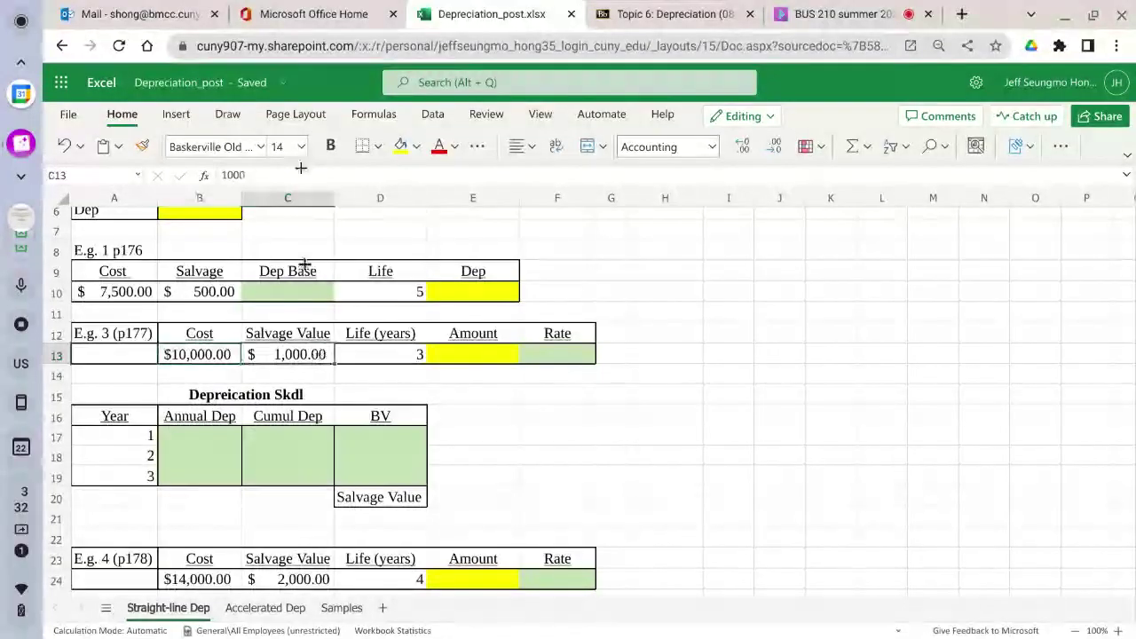
click(232, 175)
double_click(214, 174)
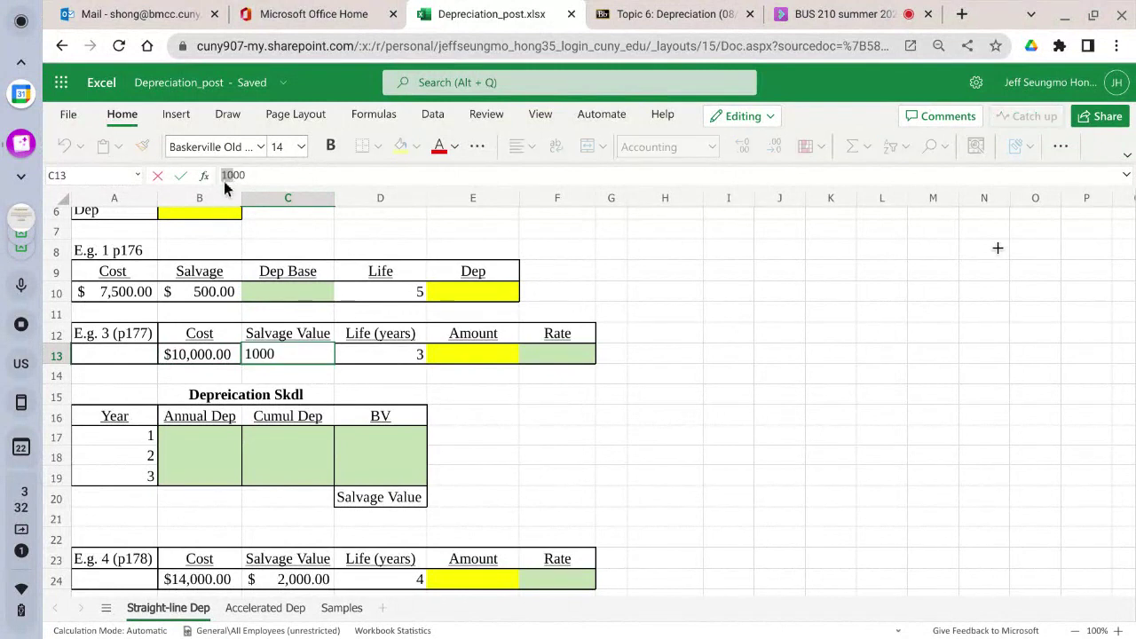
text(200)
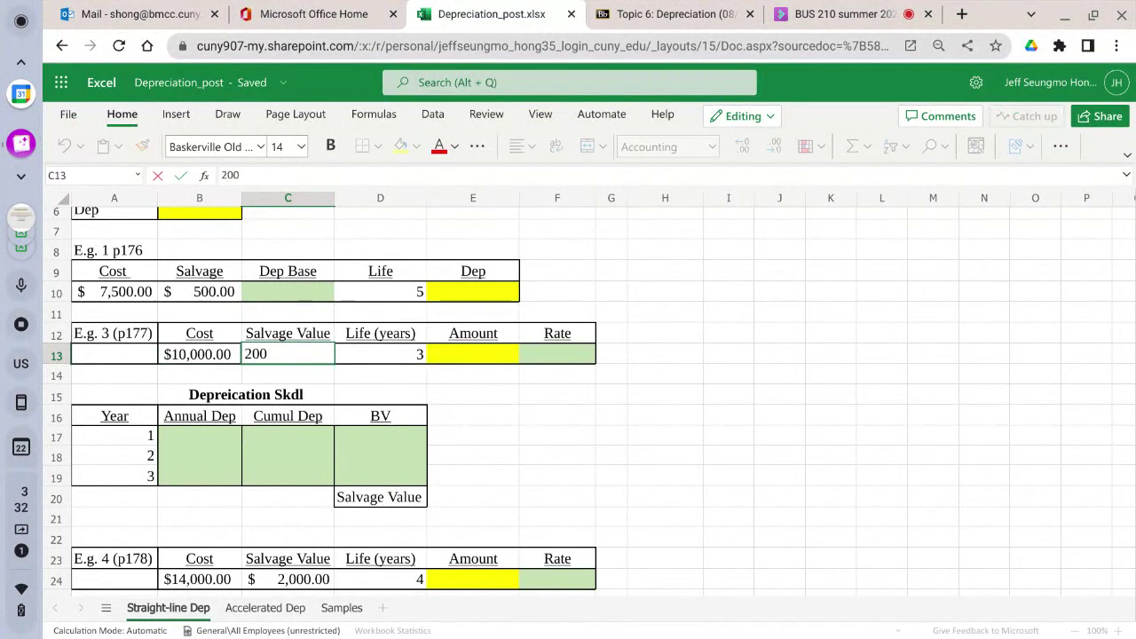
key(Return)
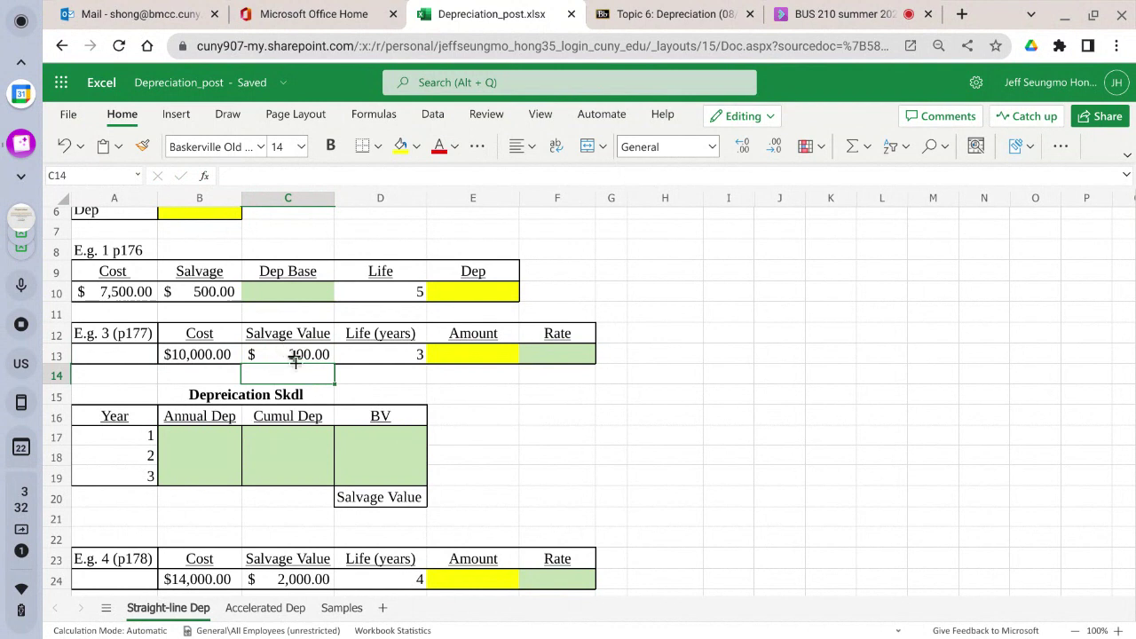
Change the E.g. 3 salvage value in C13 to 100
click(463, 383)
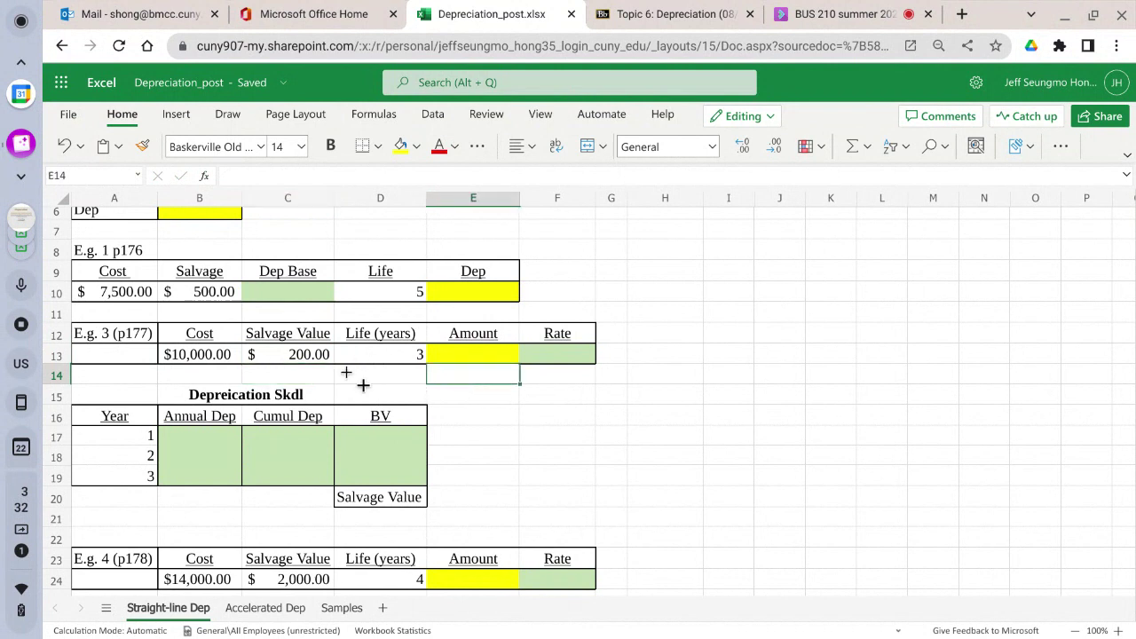
click(291, 356)
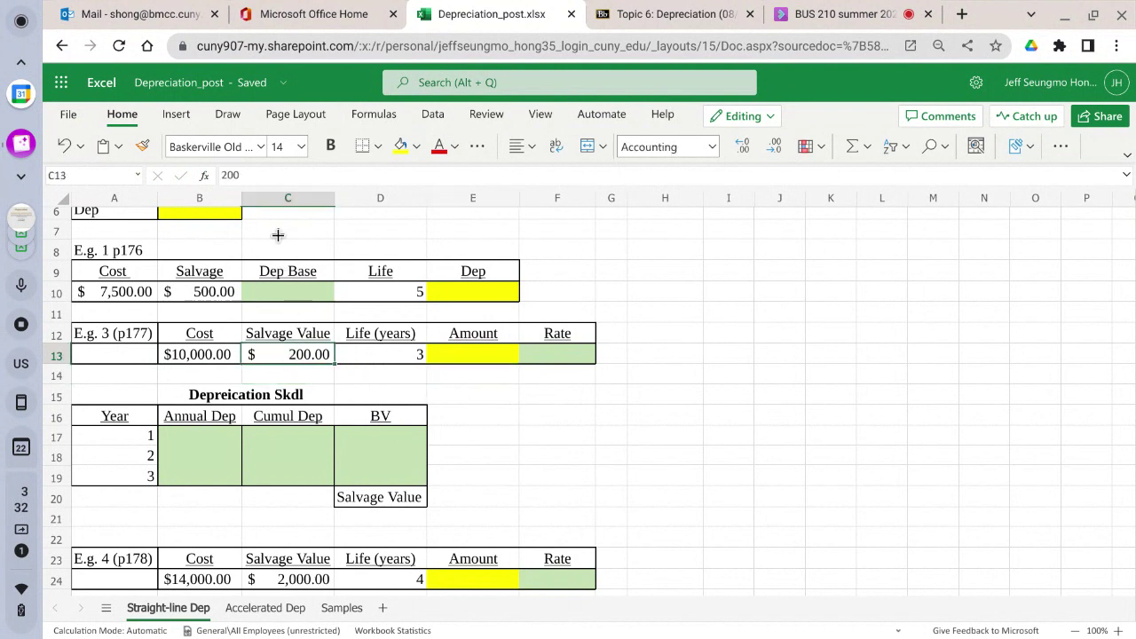
click(225, 175)
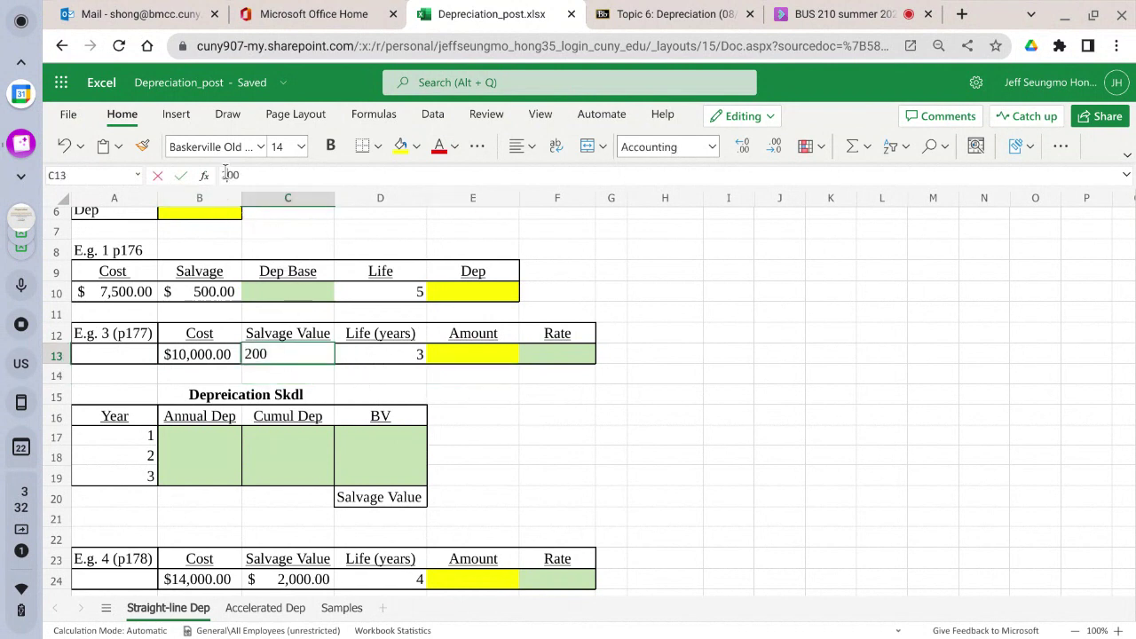
text(1)
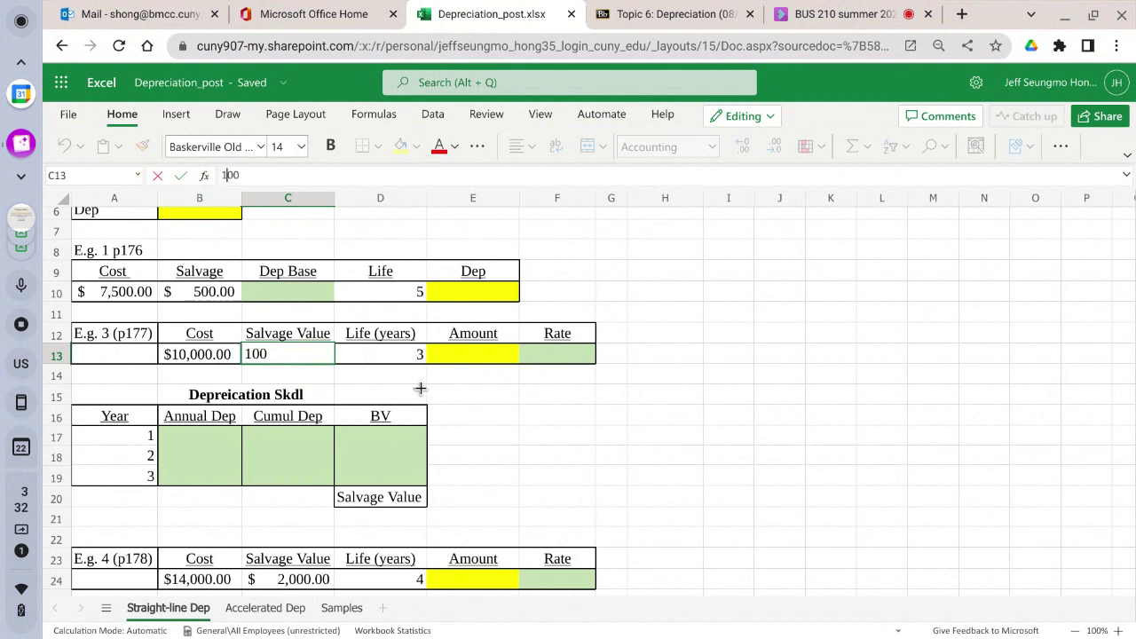
key(Return)
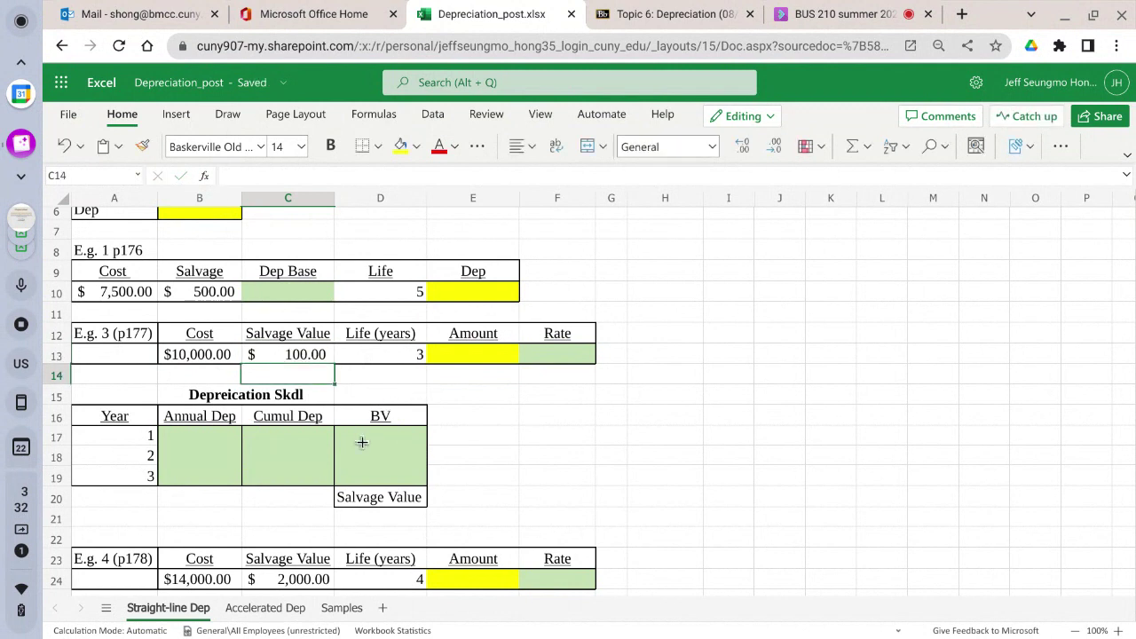
Move the Amount heading and its yellow cell from E12:E13 to the empty cells H12:H13
click(447, 356)
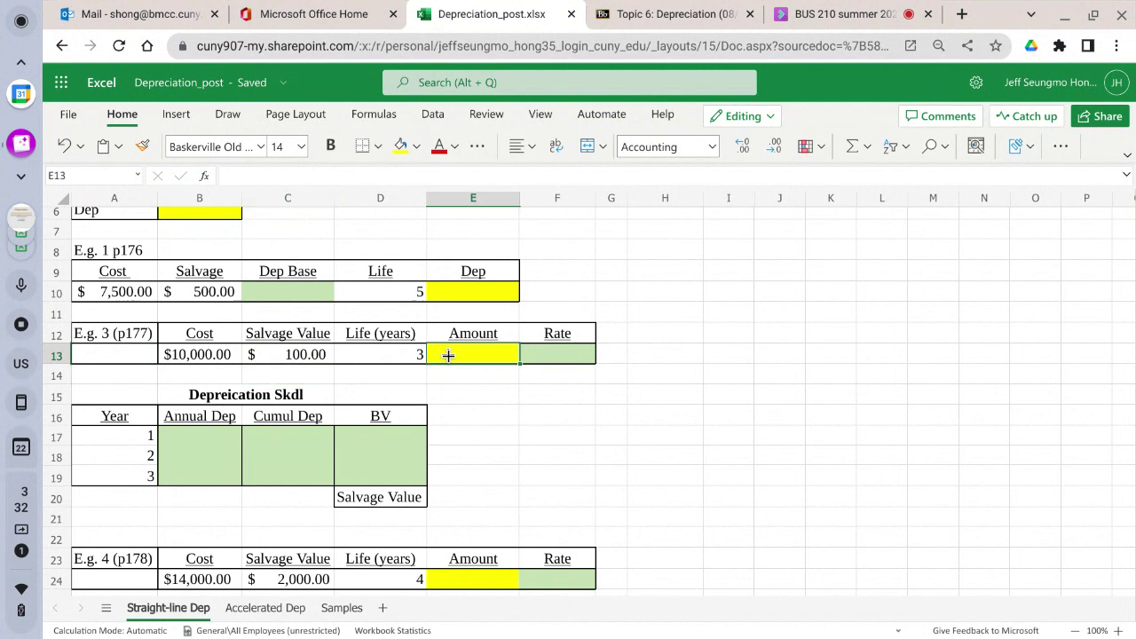
drag(502, 336, 498, 355)
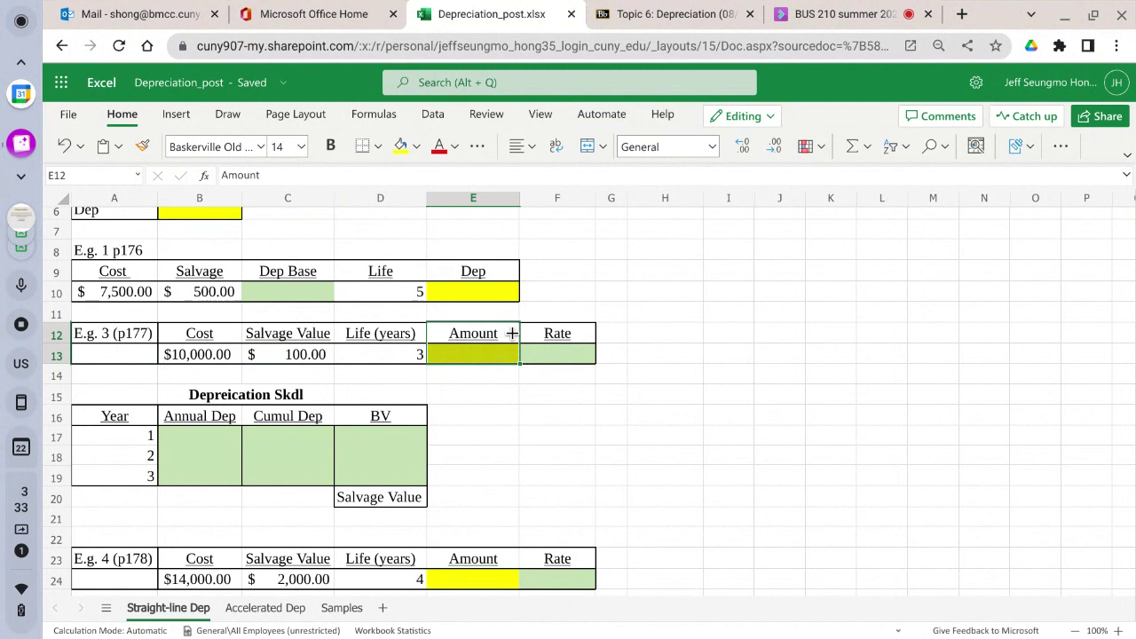
drag(502, 323, 468, 347)
click(516, 330)
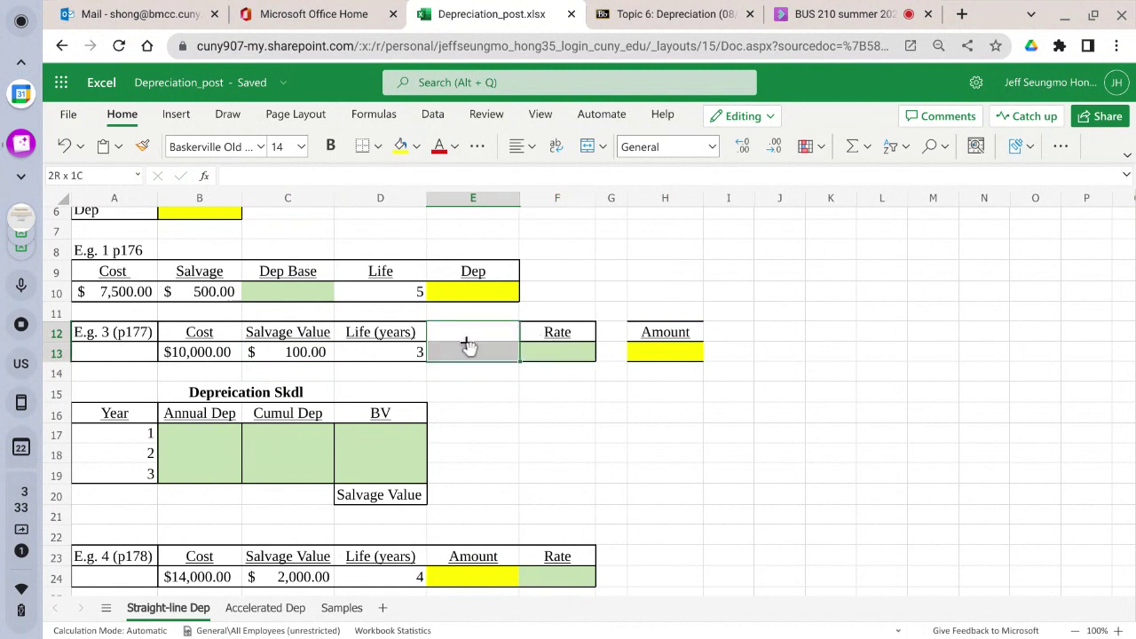
Move the Rate heading and cell into E12:E13, and the Amount heading and cell from H12:H13 into F12:F13
drag(573, 332, 578, 347)
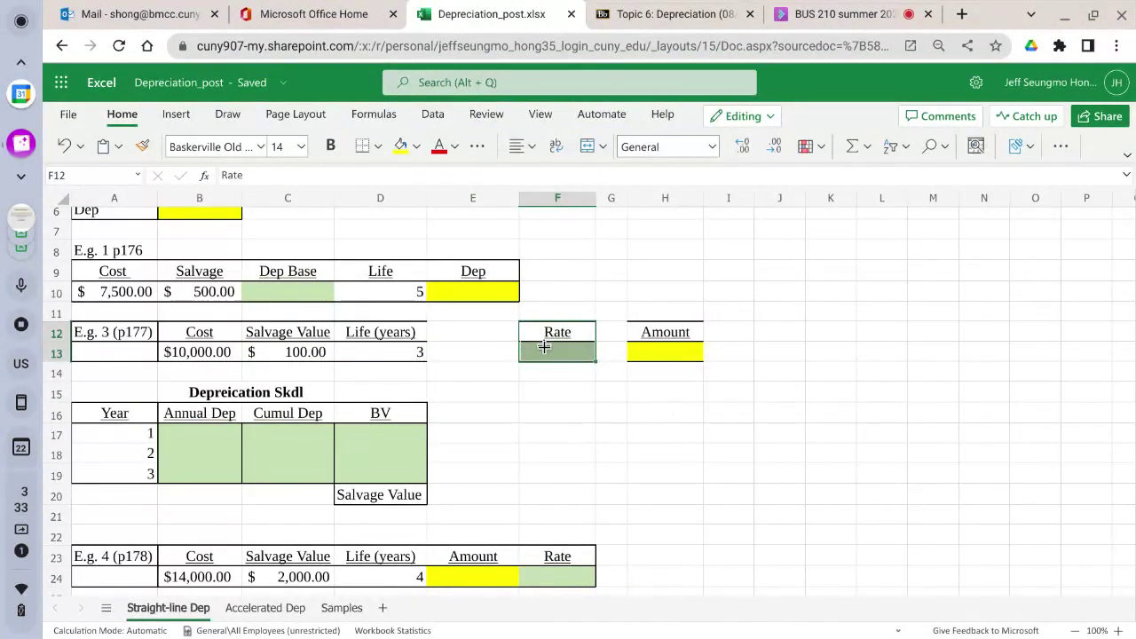
mouse_move(523, 329)
mouse_down()
mouse_move(482, 327)
mouse_move(532, 330)
mouse_move(532, 351)
mouse_up()
drag(544, 362, 508, 361)
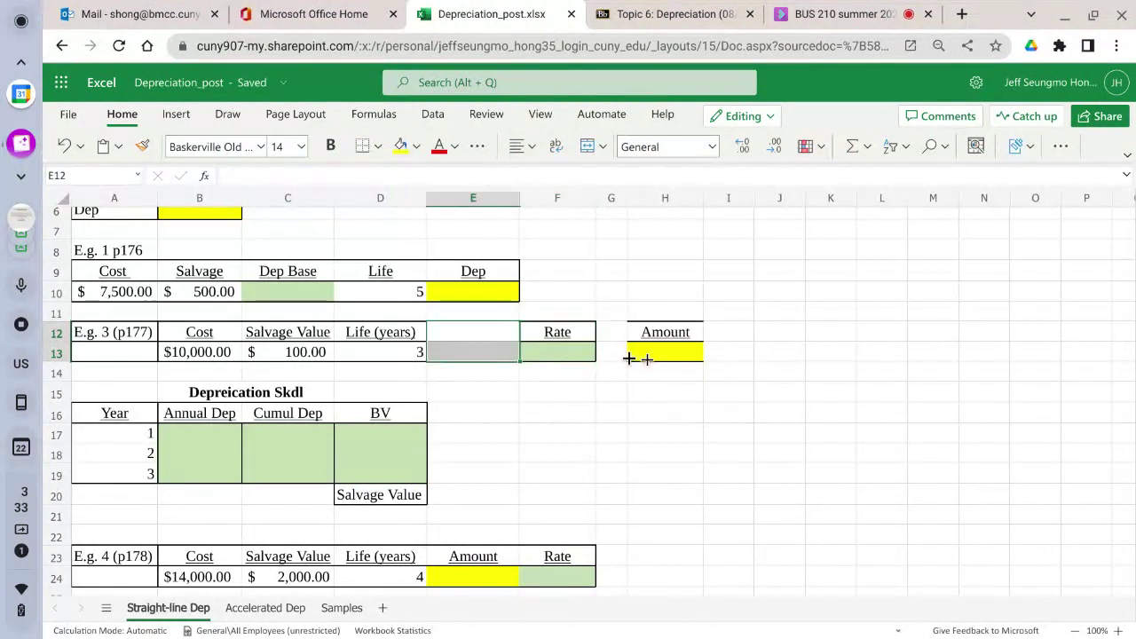
click(666, 332)
mouse_move(665, 332)
mouse_down()
mouse_move(667, 350)
mouse_move(524, 359)
mouse_move(550, 364)
mouse_up()
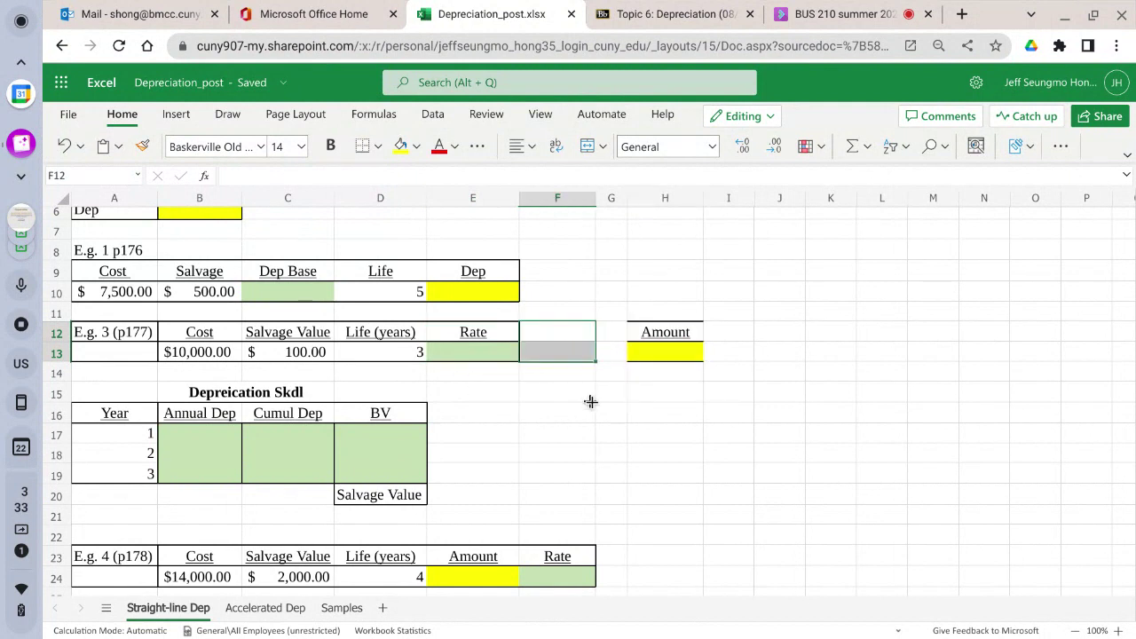
Calculate the straight-line rate in E13 as one divided by the life in years with the formula =1/D13
click(489, 350)
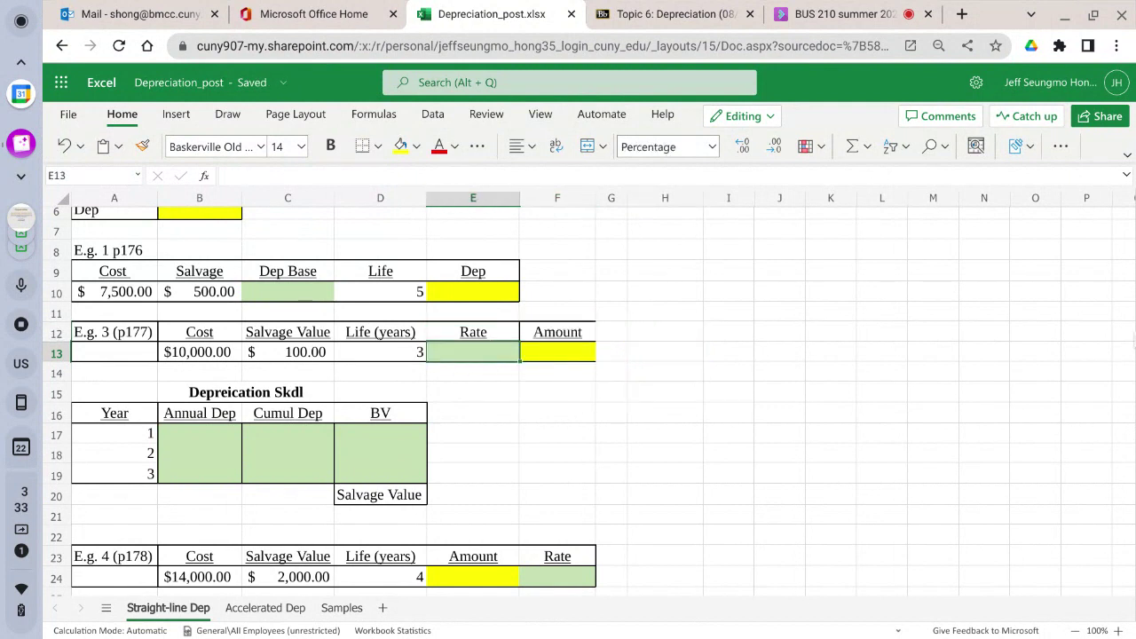
text(=)
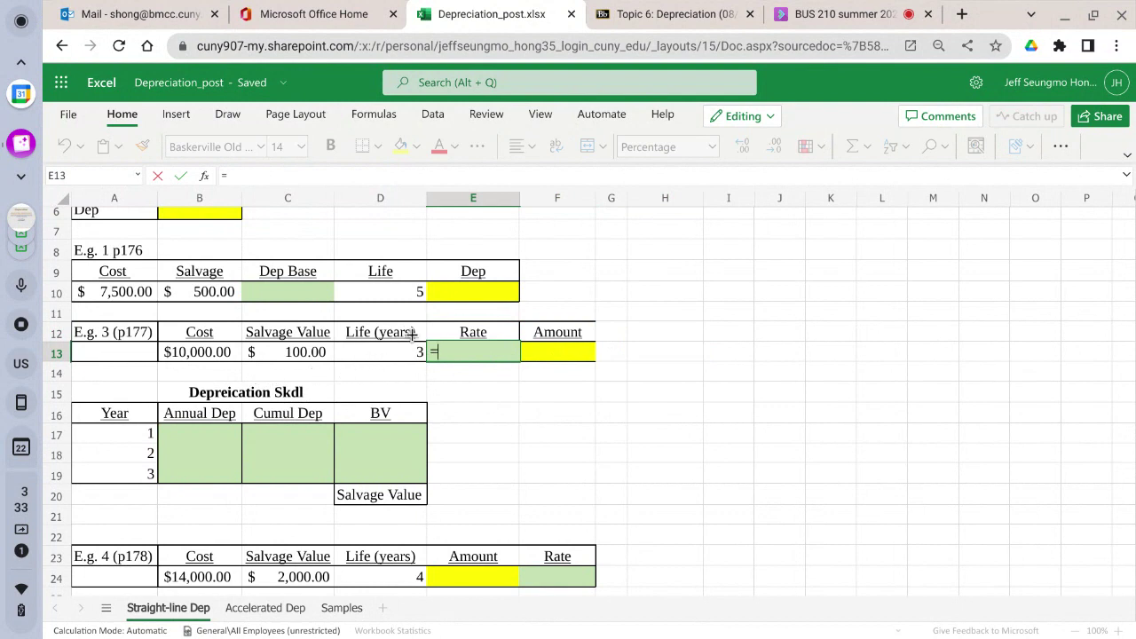
text(1/)
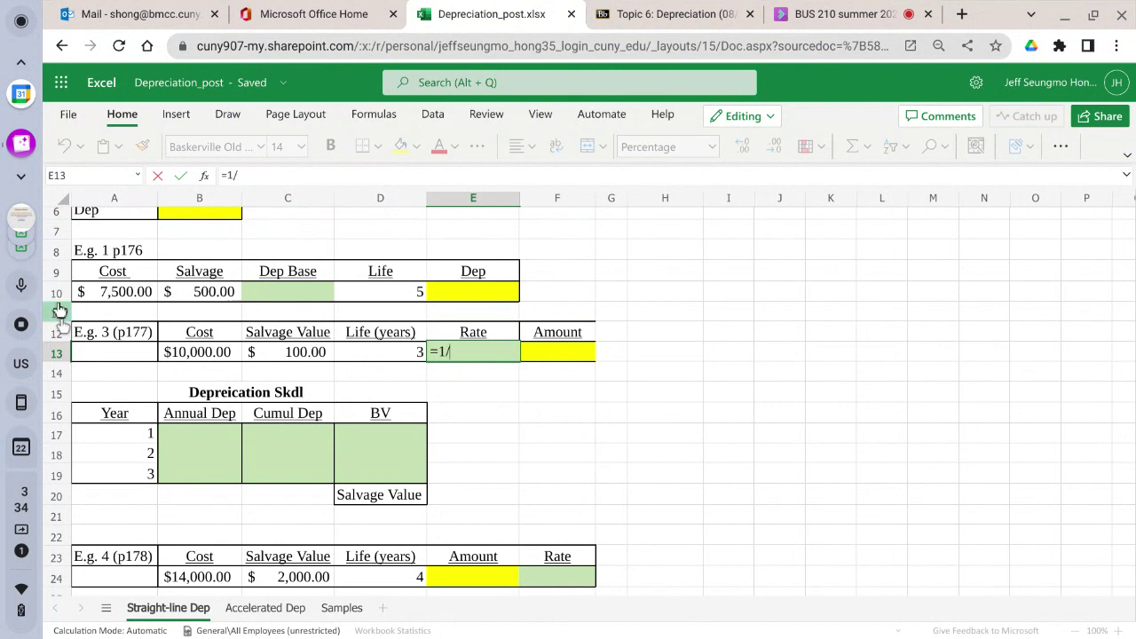
click(401, 348)
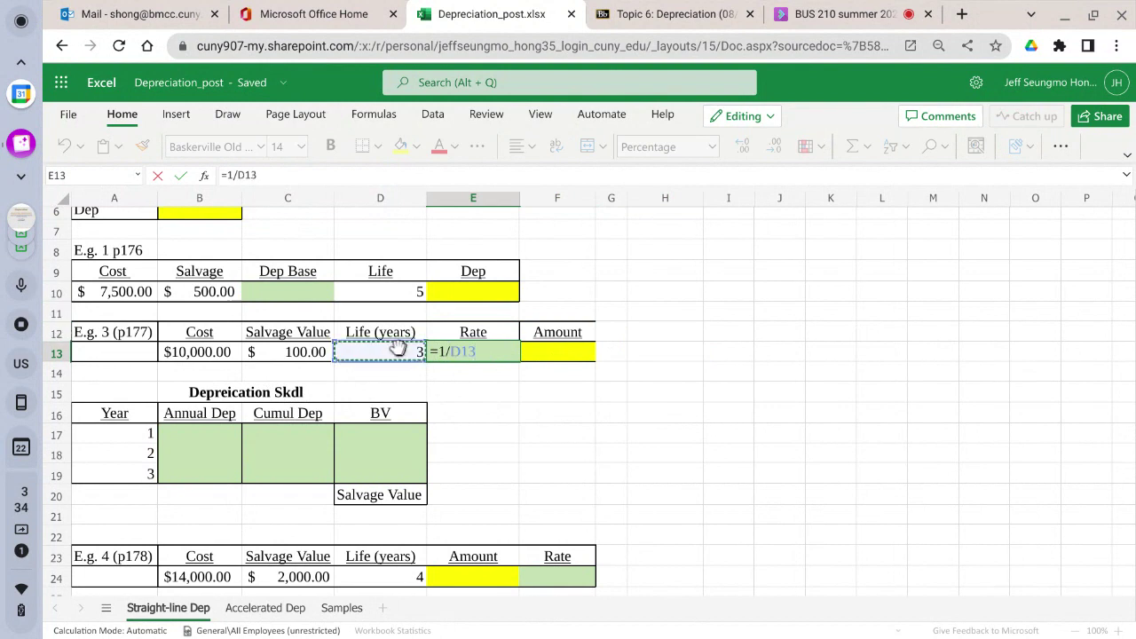
click(185, 175)
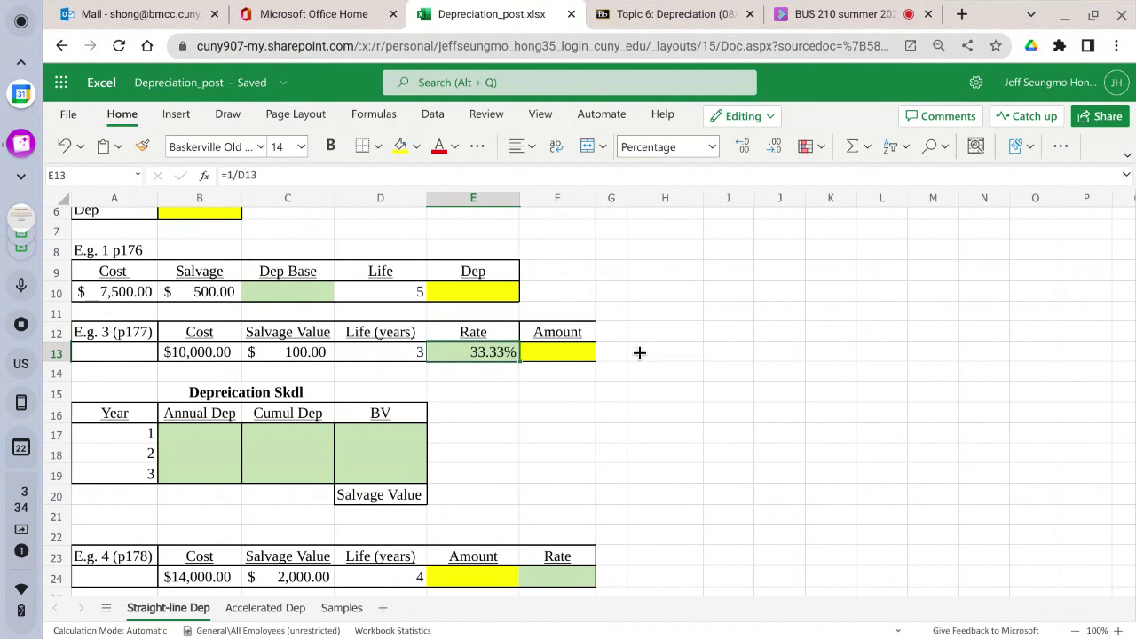
Calculate the E.g. 3 depreciation amount in F13 as cost minus salvage times the rate, with the formula =(B13-C13)*E13
click(532, 352)
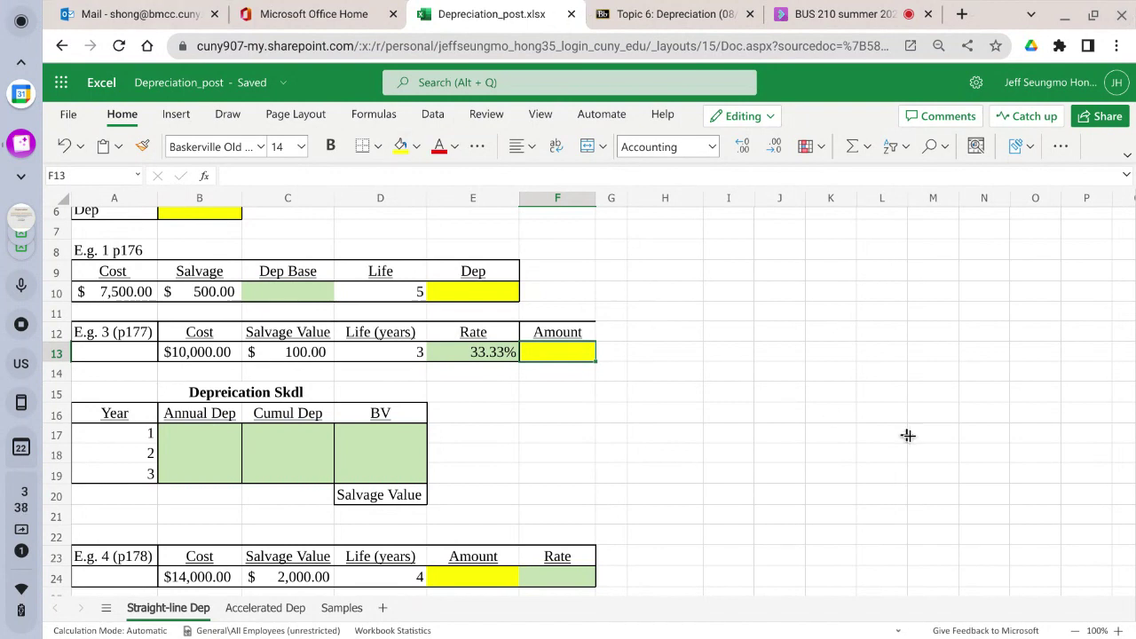
click(460, 348)
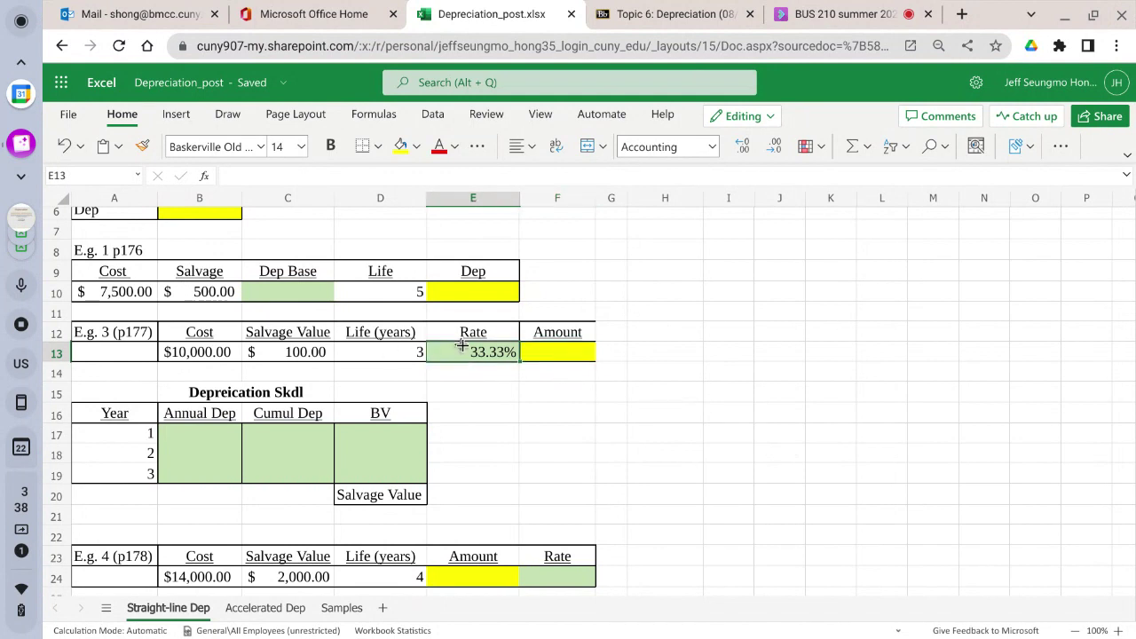
click(572, 353)
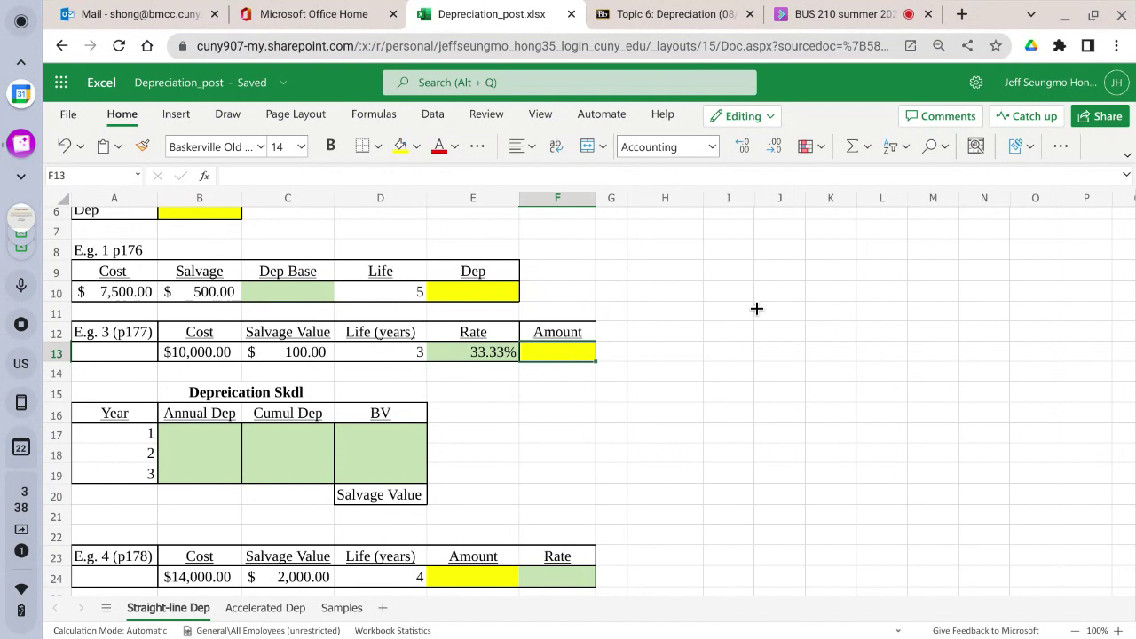
text(=)
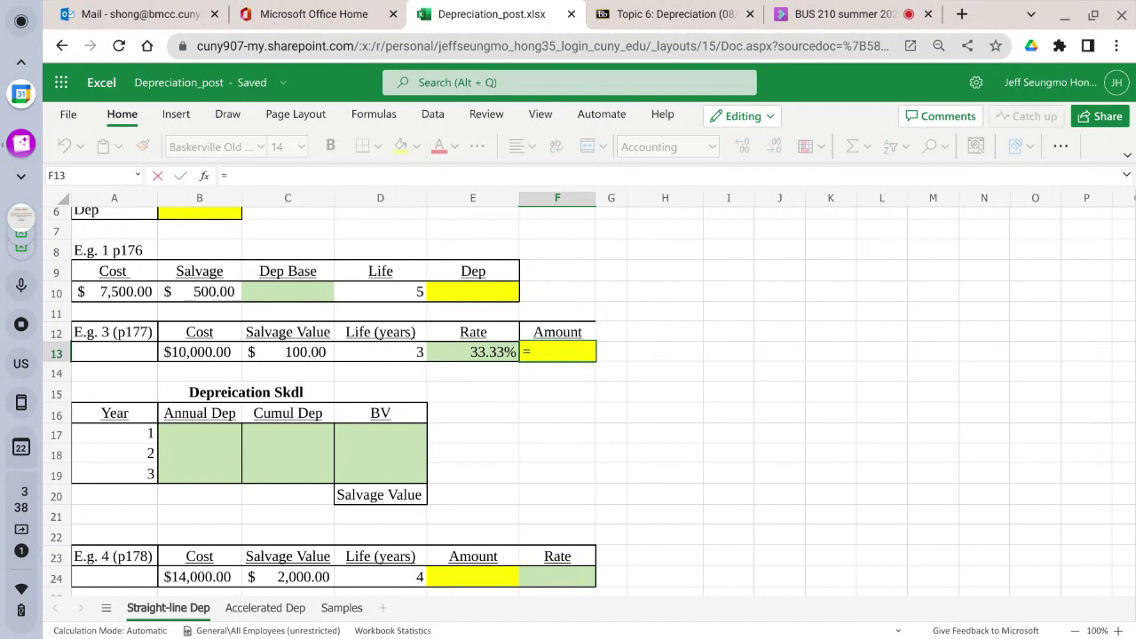
text(()
click(189, 353)
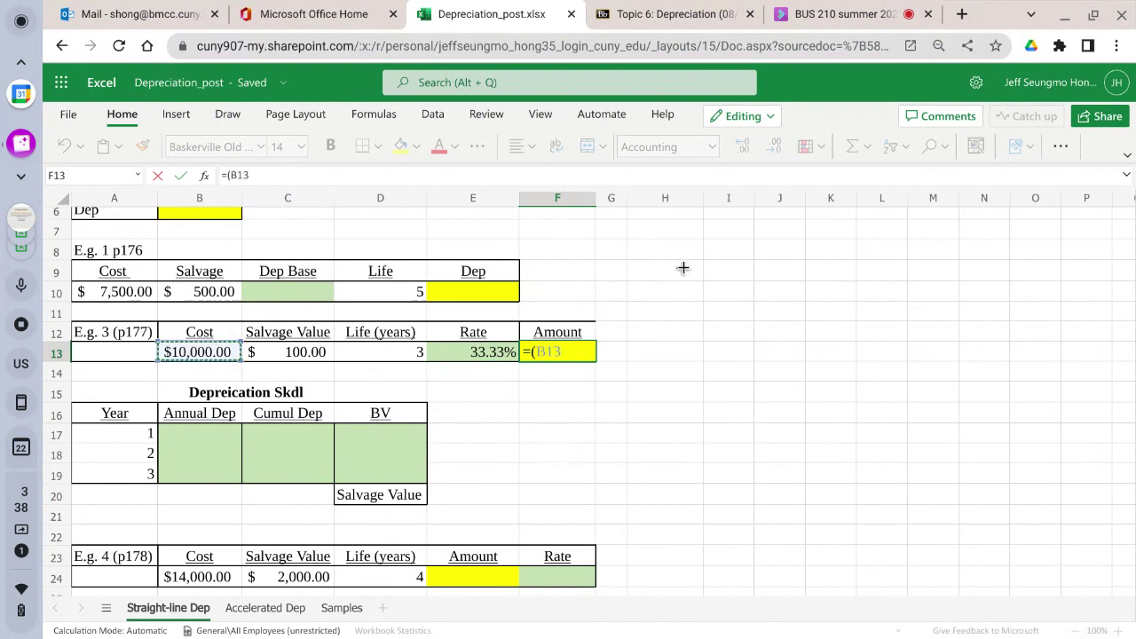
text(-)
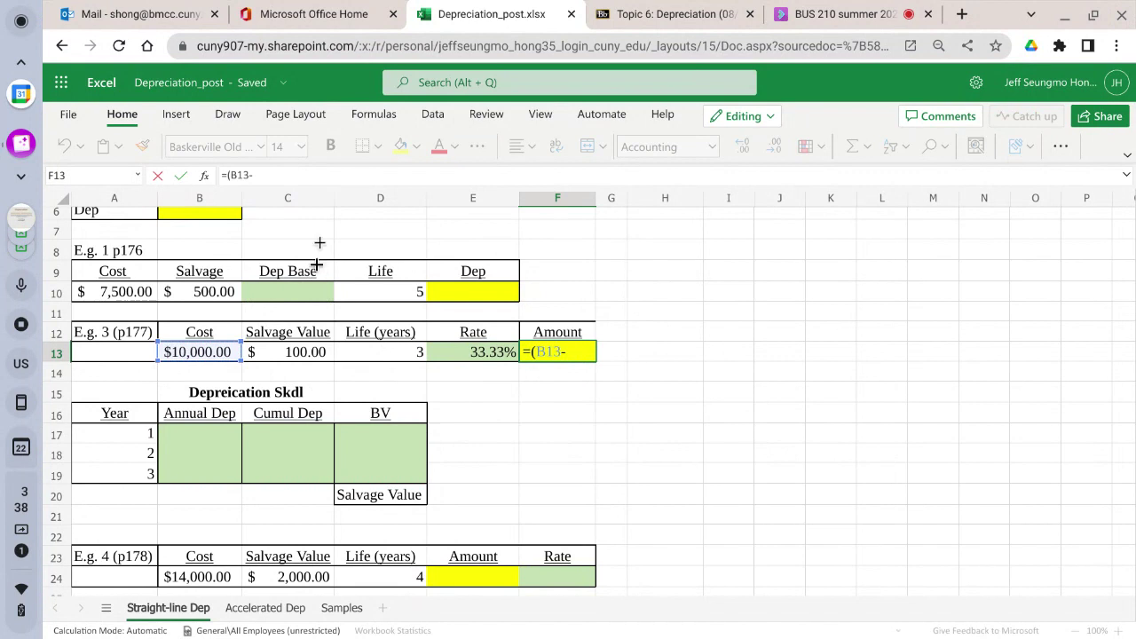
click(286, 352)
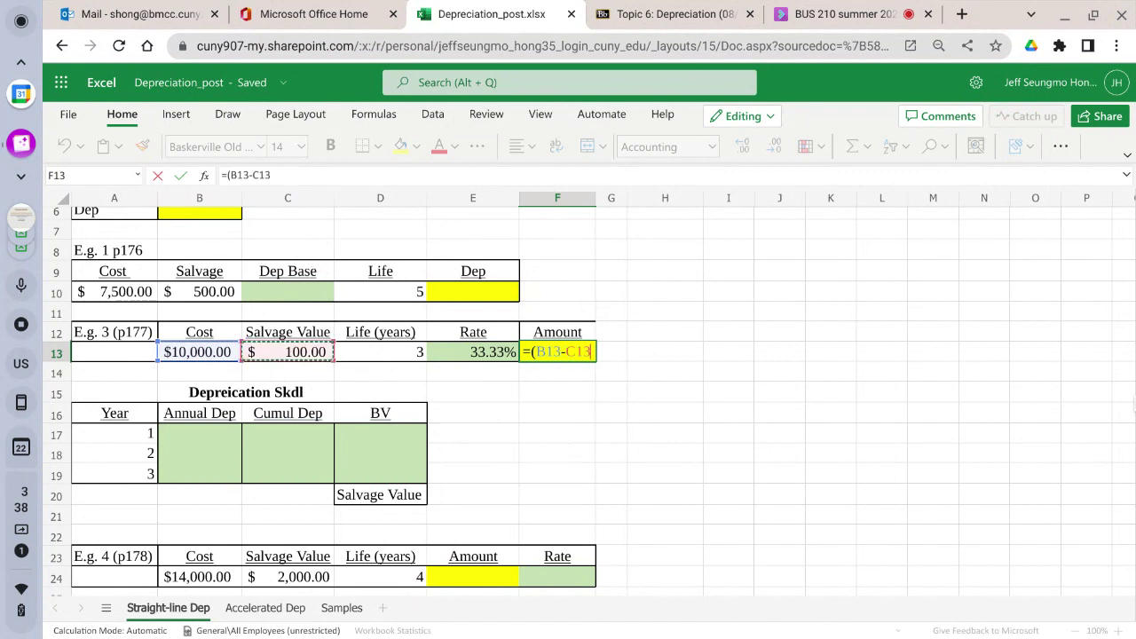
text())
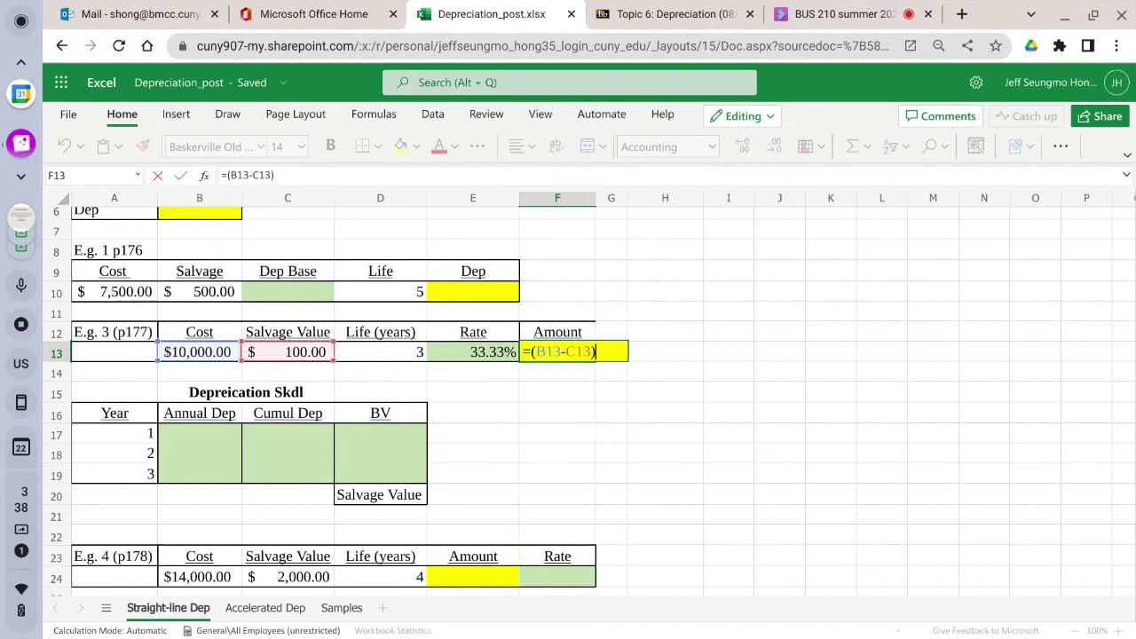
text(*)
click(475, 350)
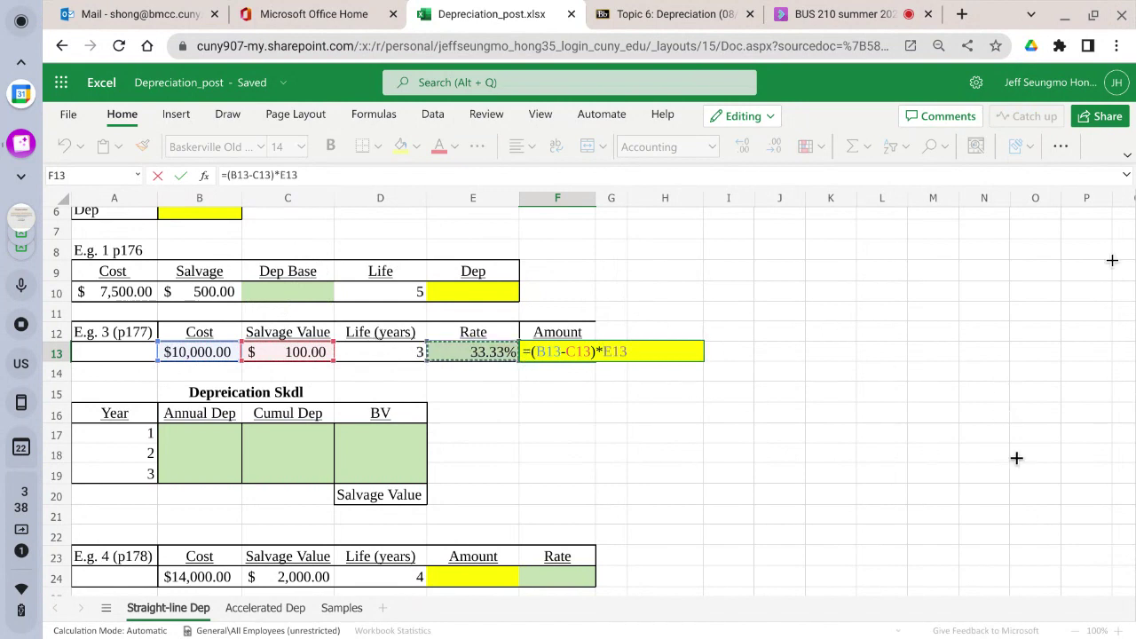
key(Return)
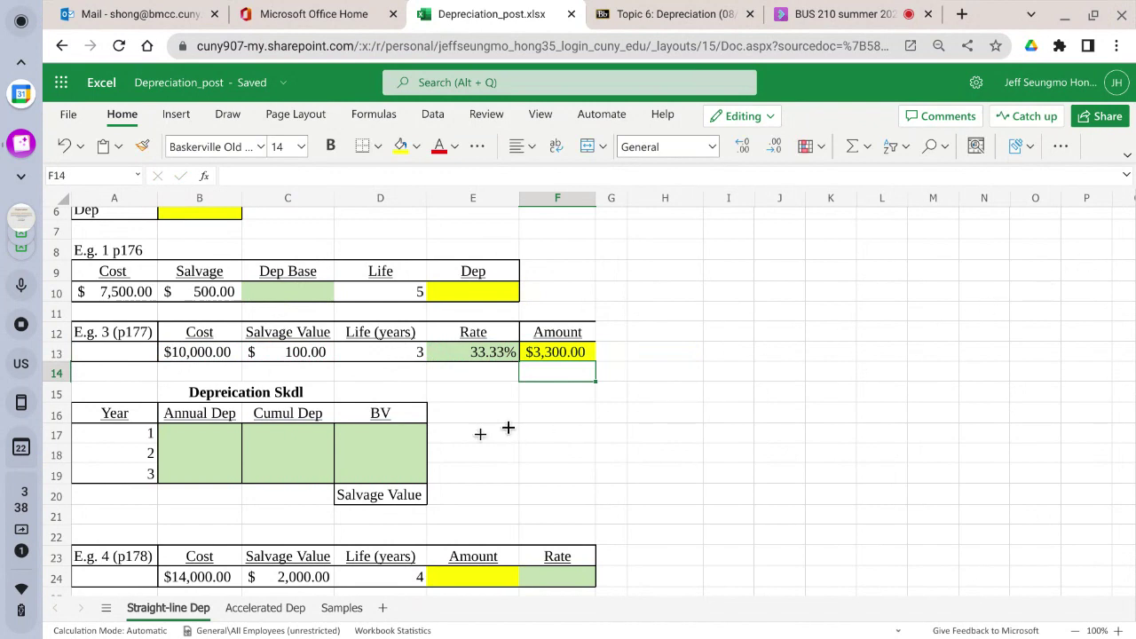
Link the year 1 Annual Dep cell B17 to the depreciation amount with =$F$13, and fill it down through B19
click(165, 435)
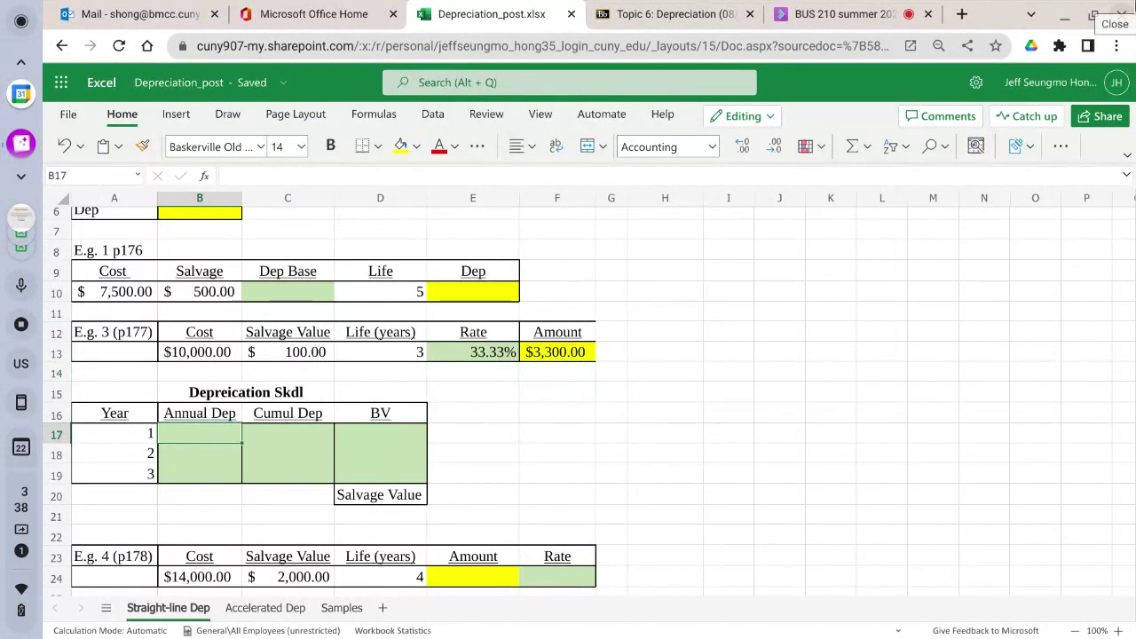
text(=)
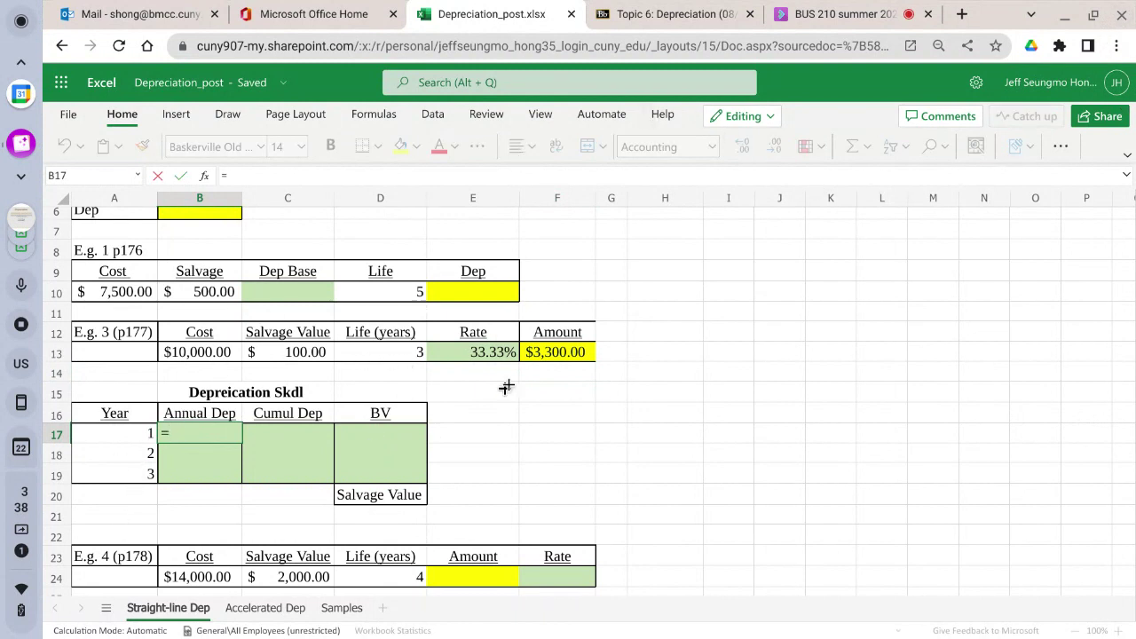
click(552, 352)
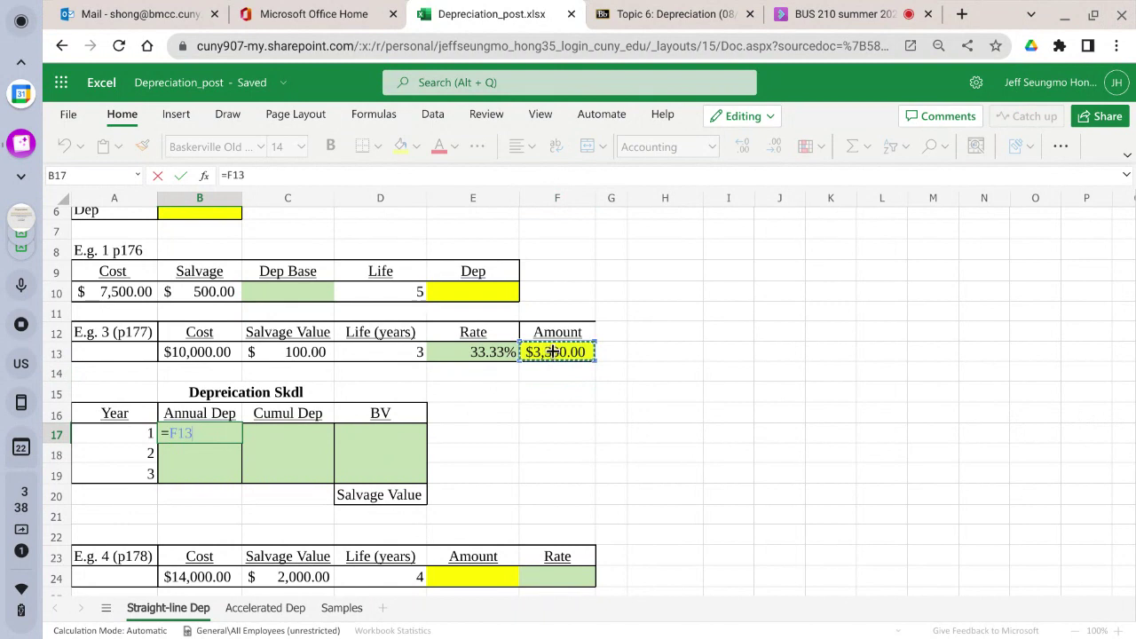
key(F4)
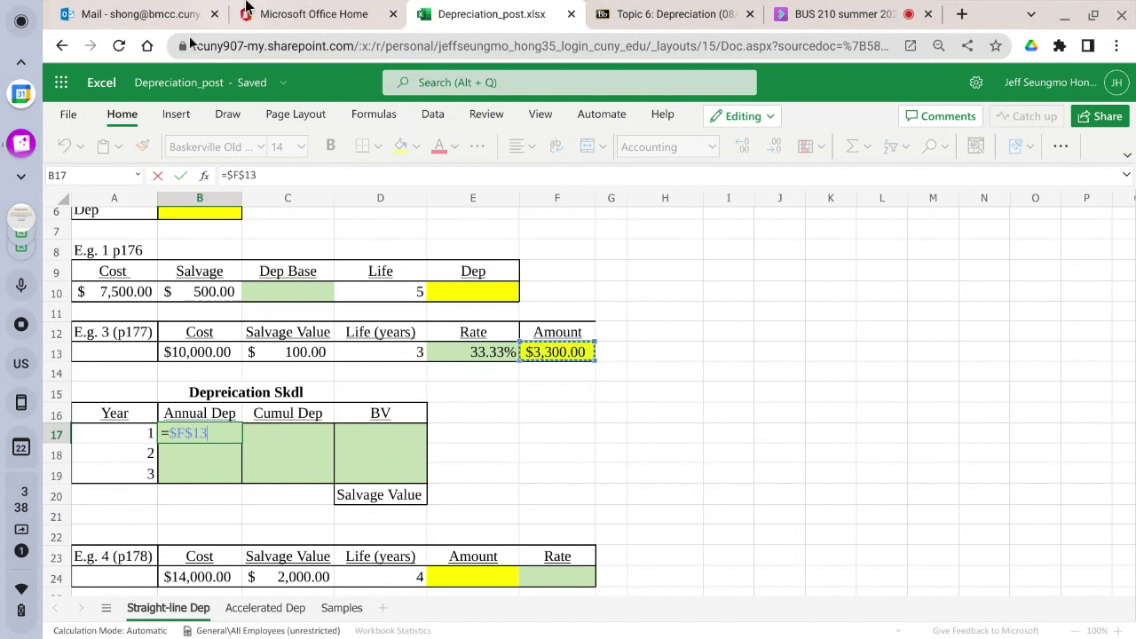
click(184, 175)
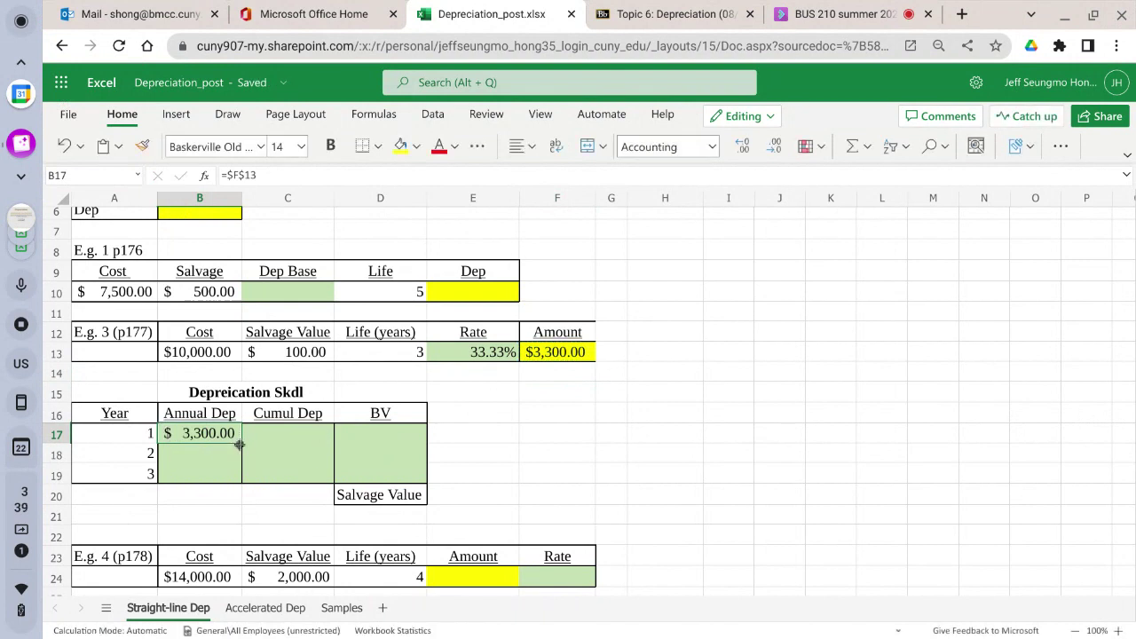
drag(240, 446, 234, 479)
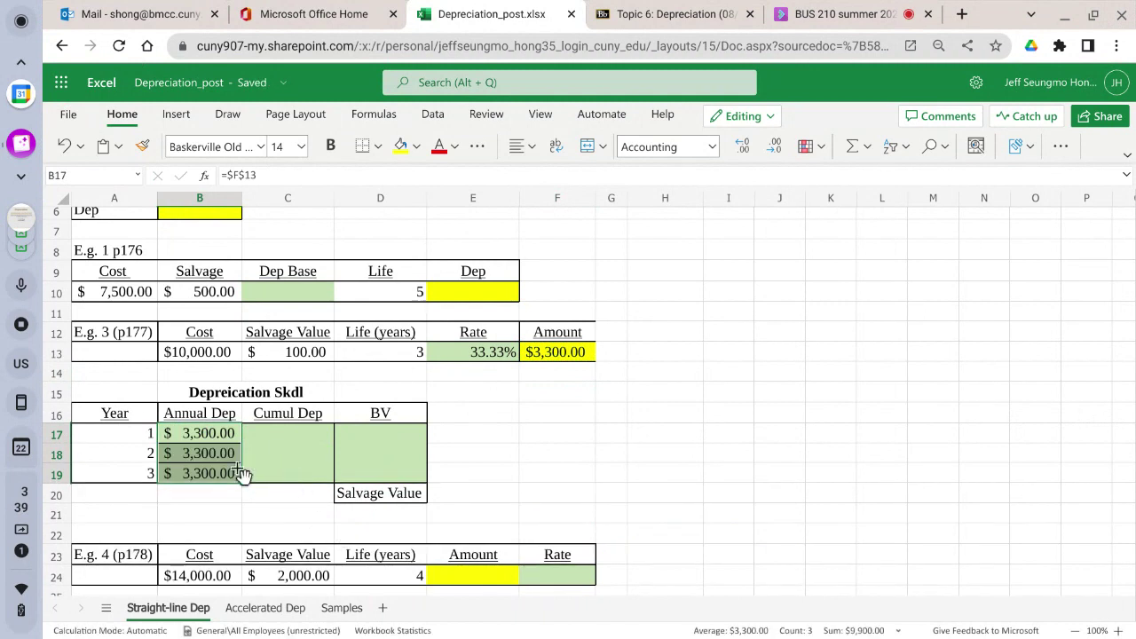
Set the year 1 cumulative depreciation in C17 equal to that year's annual depreciation with =B17
click(285, 436)
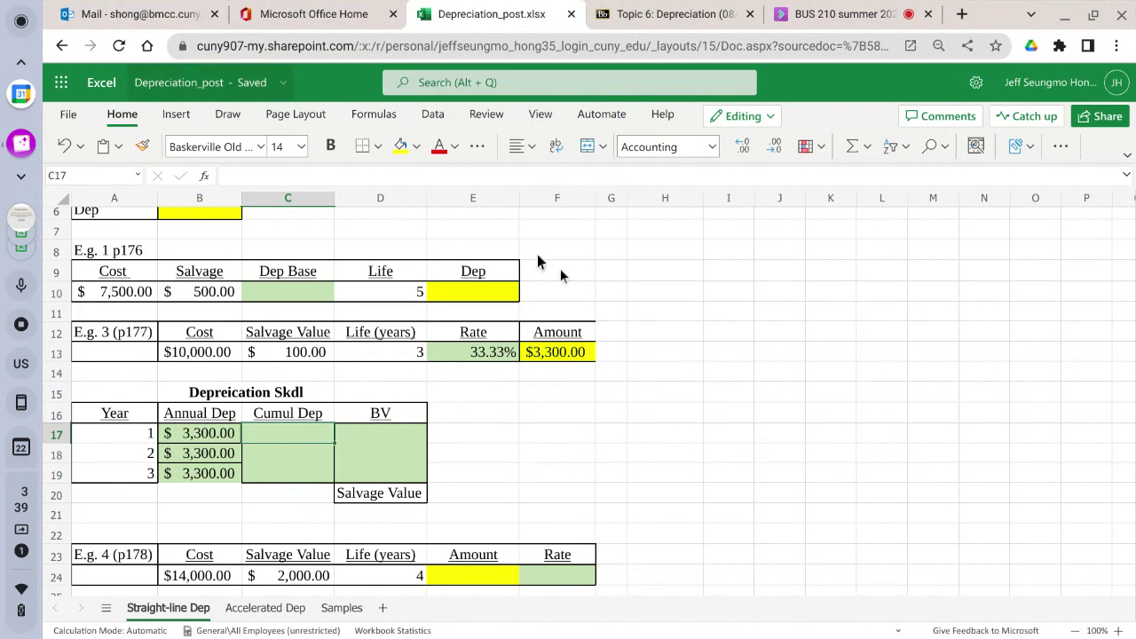
text(=)
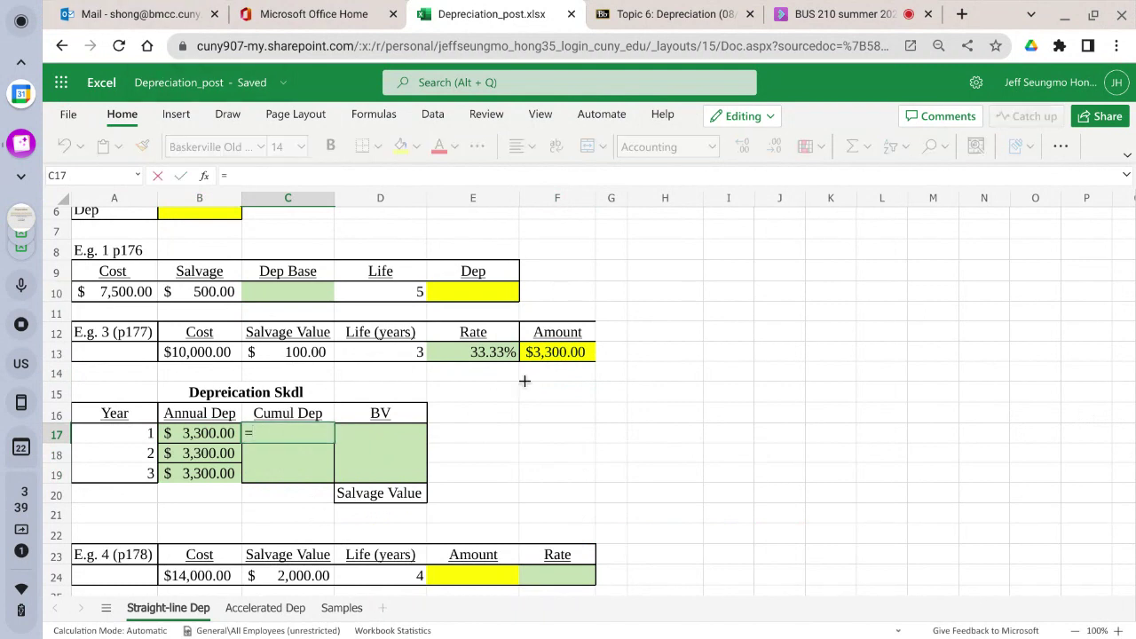
click(222, 441)
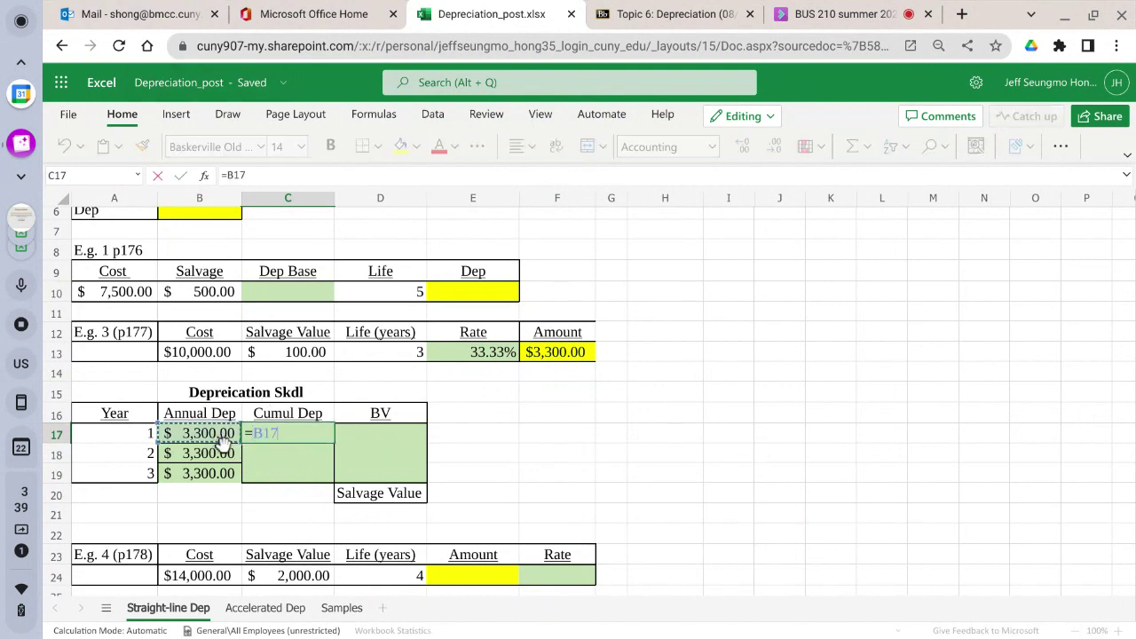
key(Return)
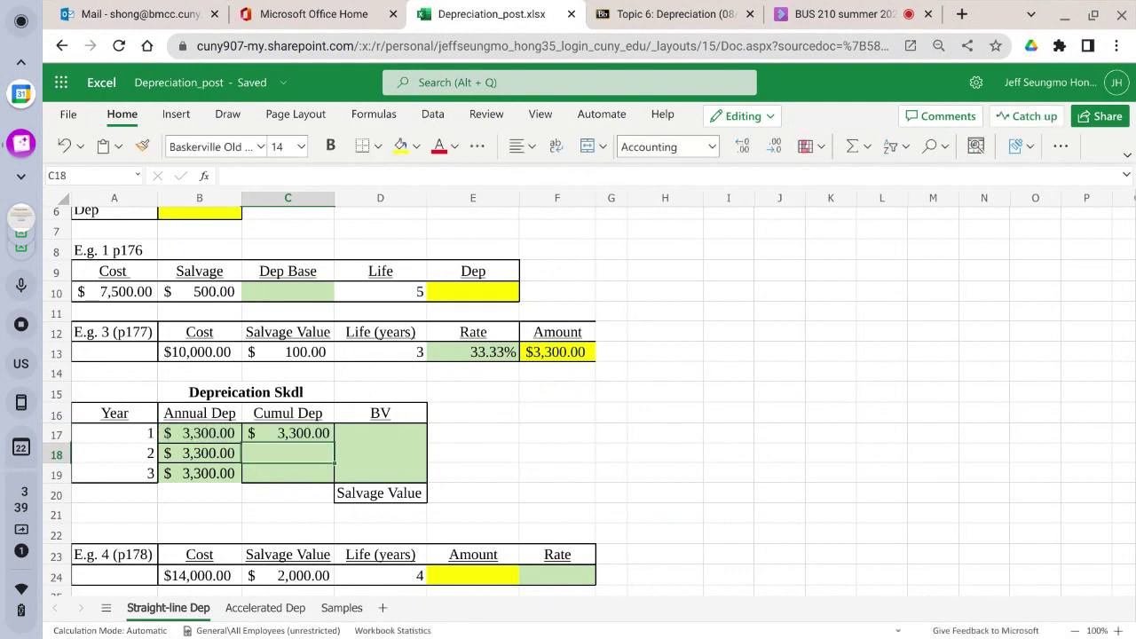
Calculate the year 2 cumulative depreciation in C18 with =SUM(C17,B18), and fill the formula down to C19
text(=)
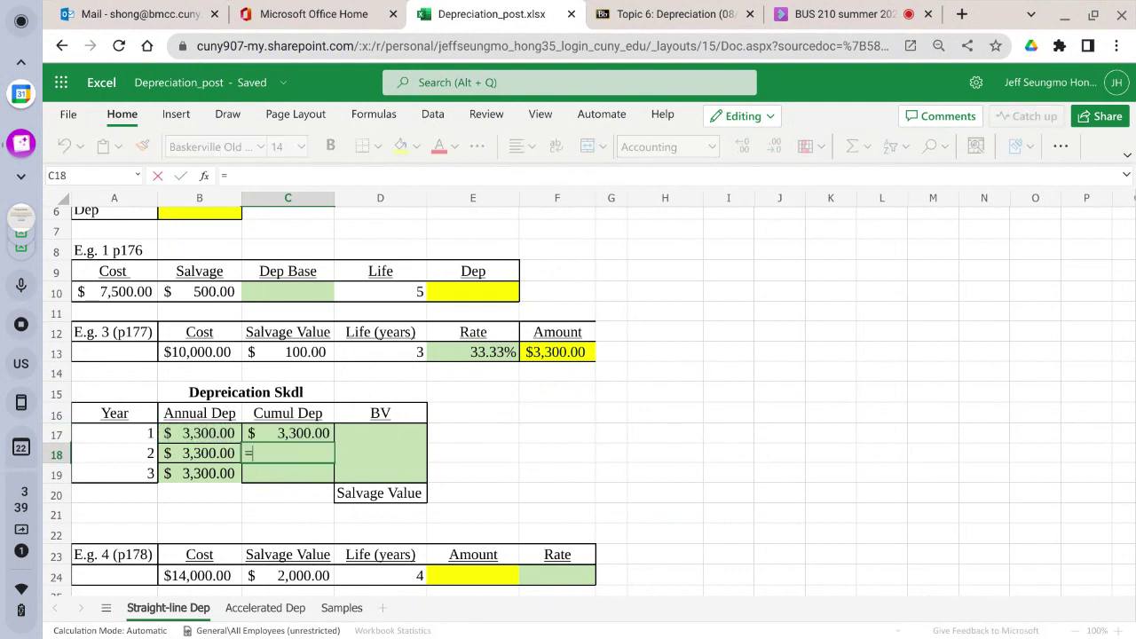
text(s)
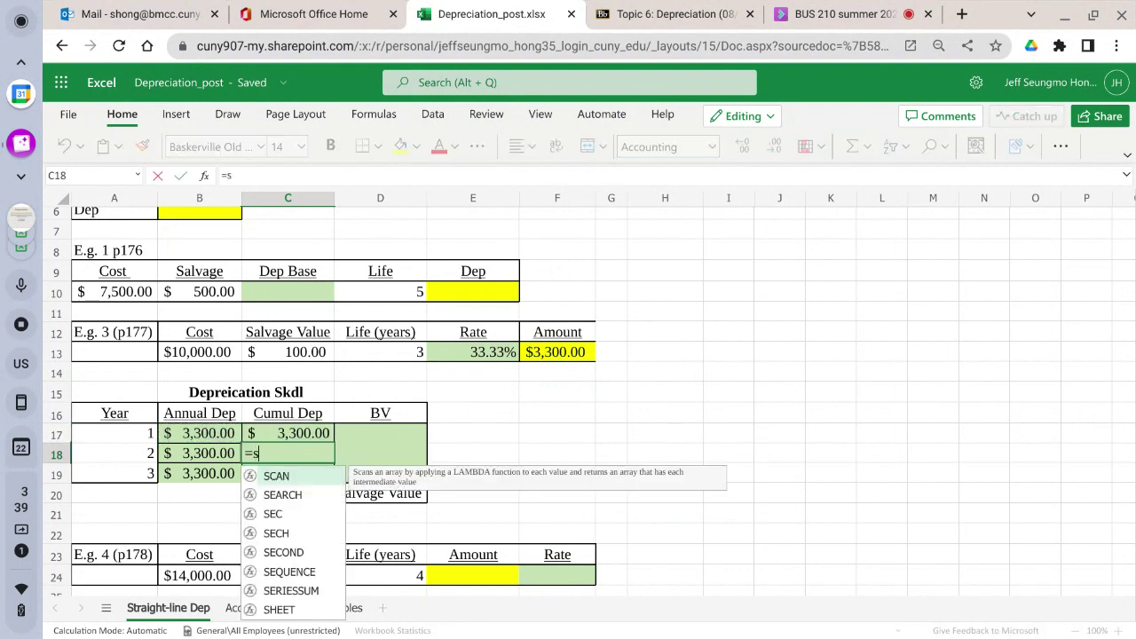
text(um()
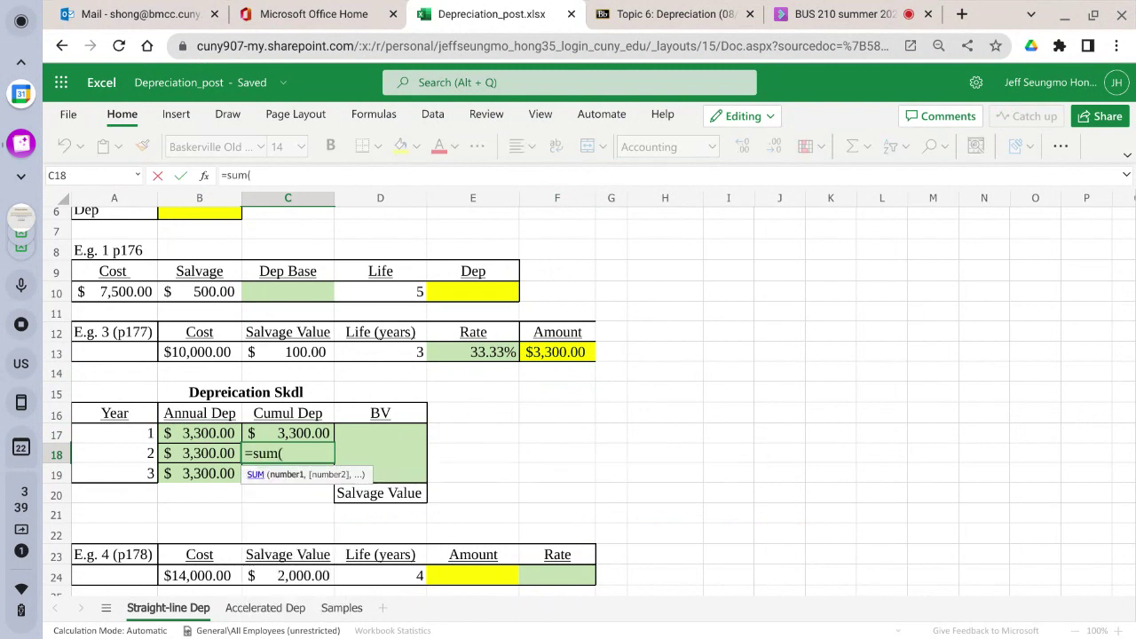
click(292, 433)
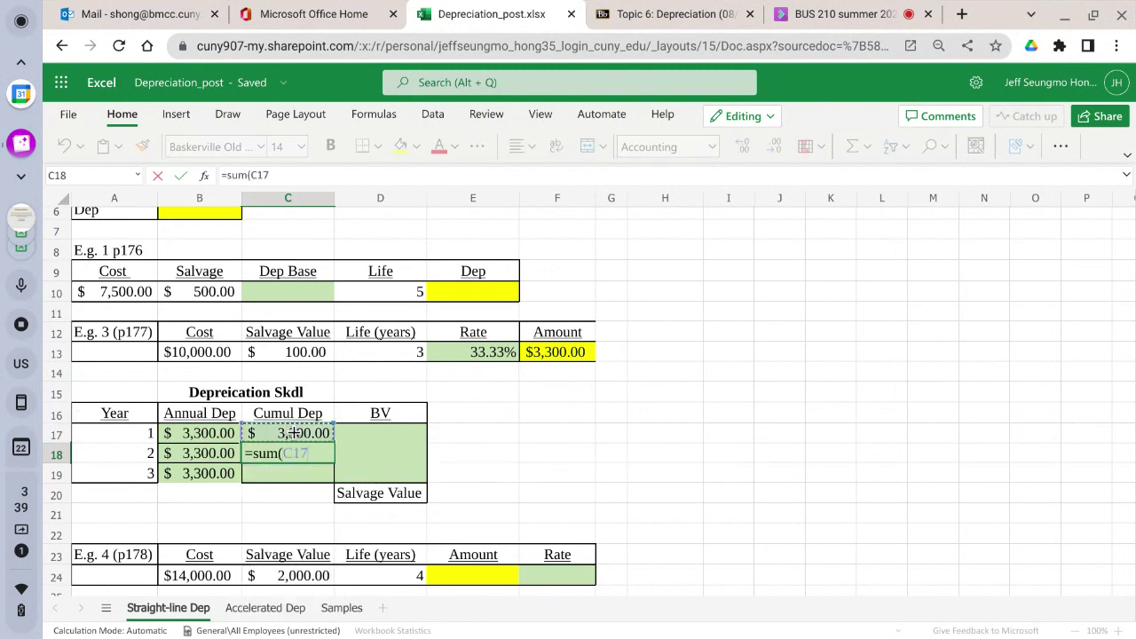
text(,)
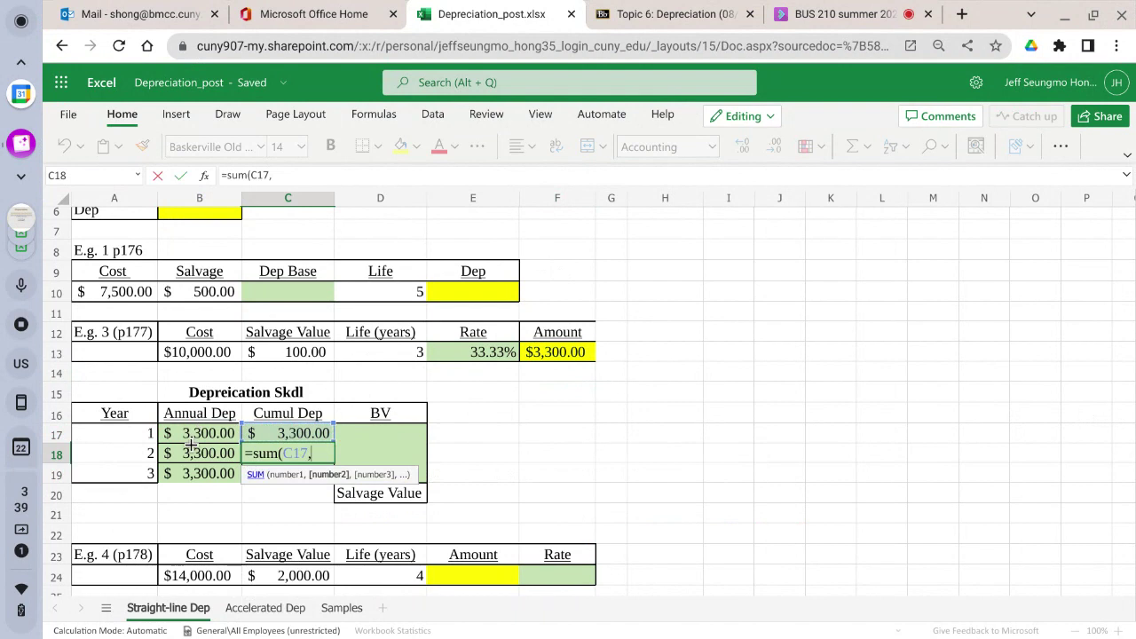
click(188, 458)
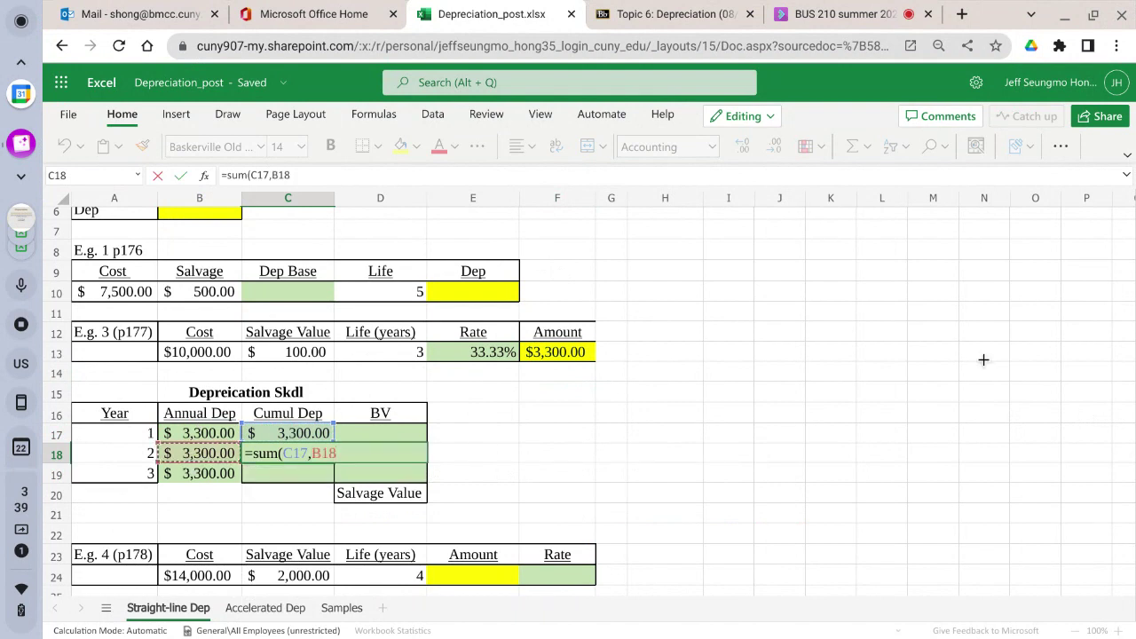
text())
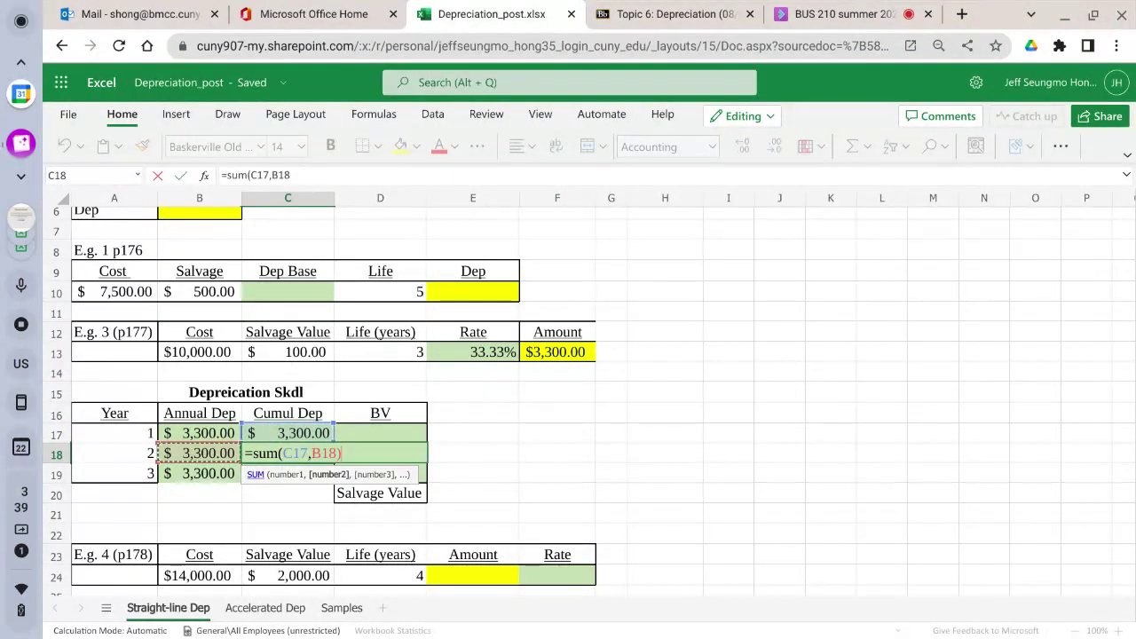
key(Return)
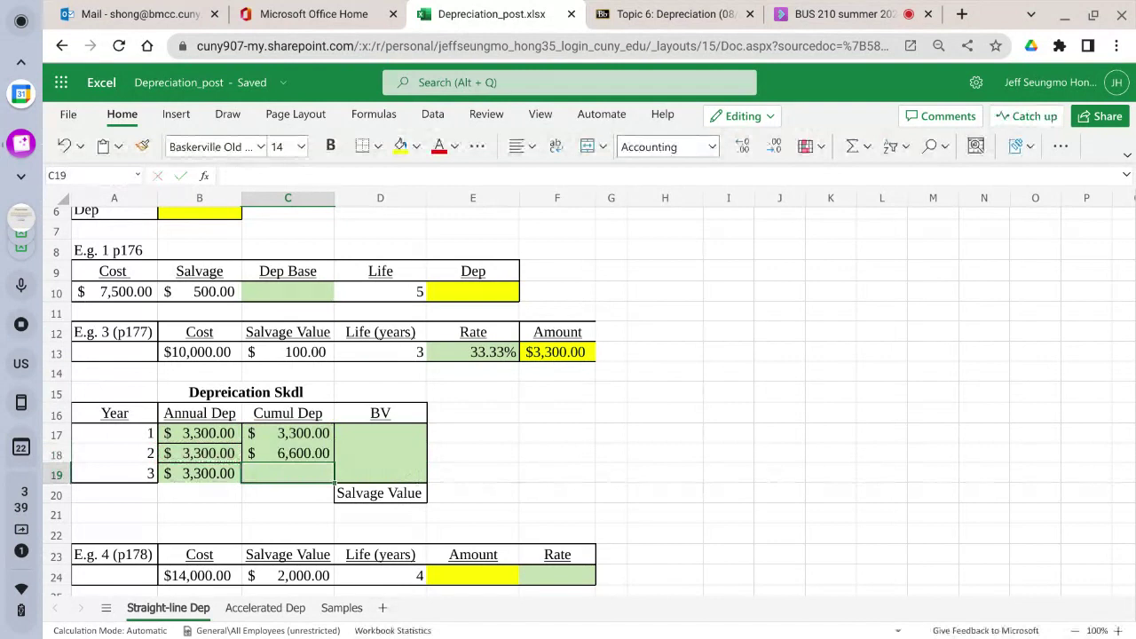
click(287, 450)
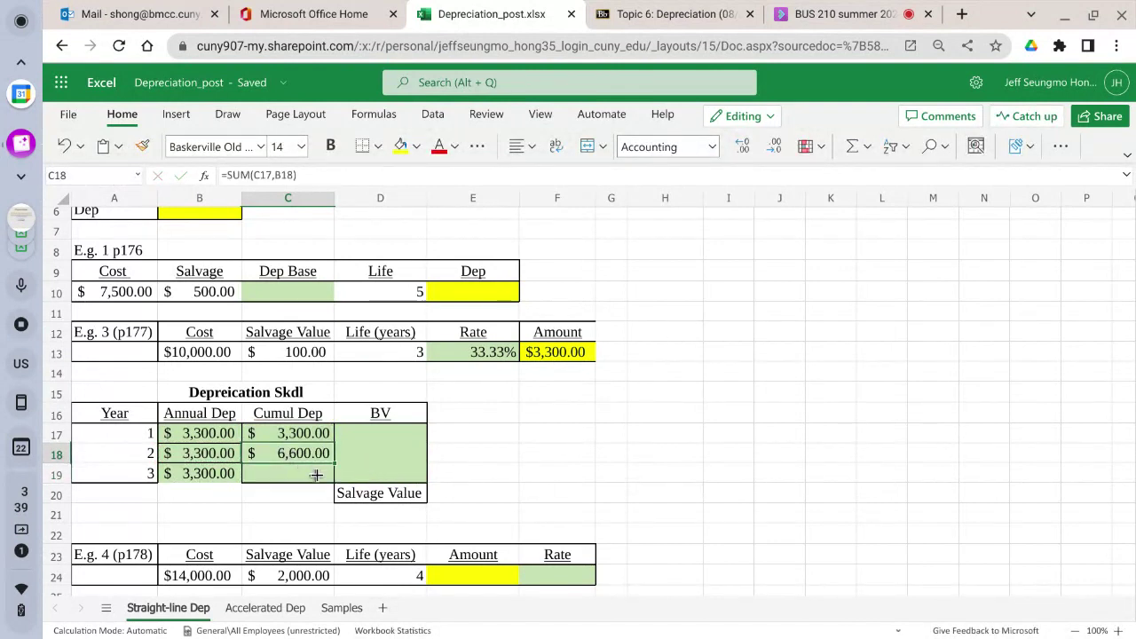
drag(333, 461, 335, 472)
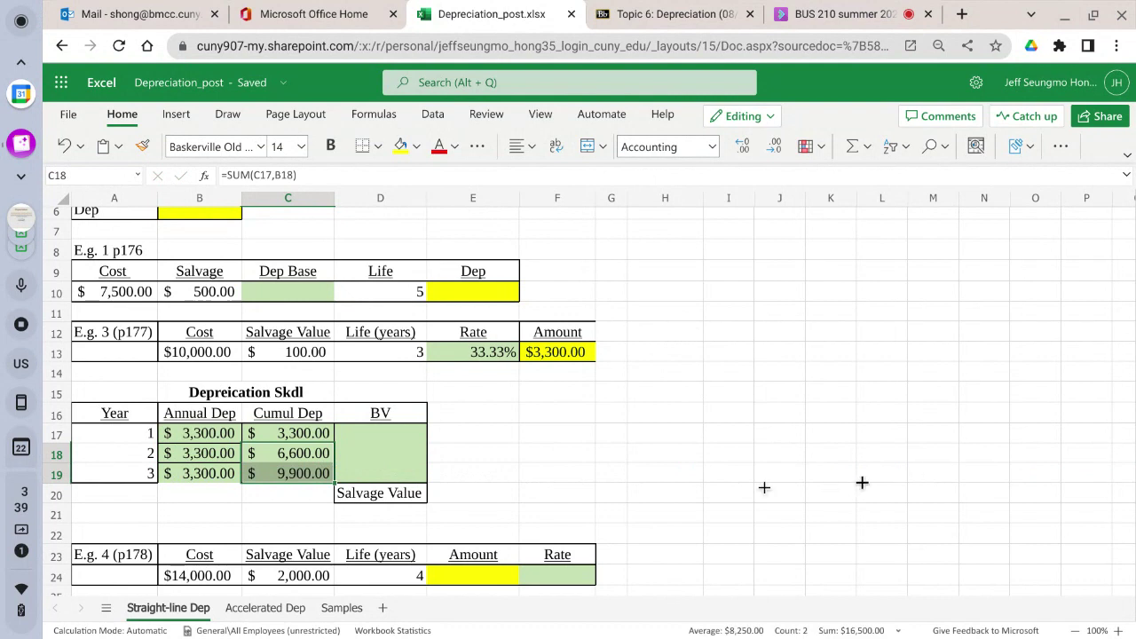
Calculate the year 1 book value in D17 as cost minus cumulative depreciation with =$B$13-C17, and fill it down through D19
click(404, 439)
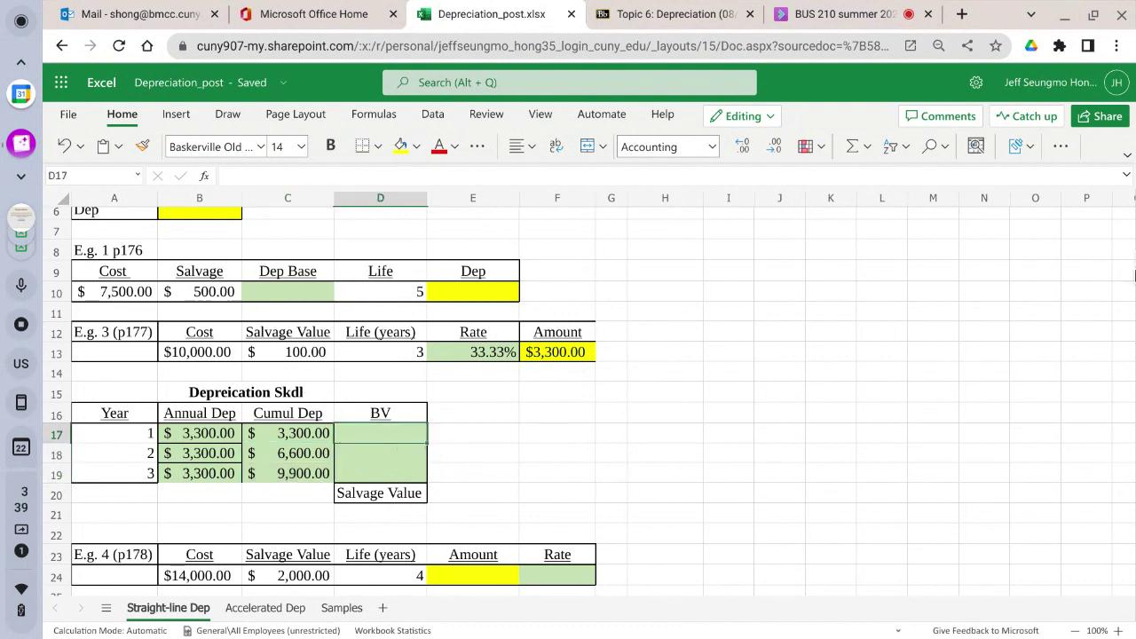
text(=)
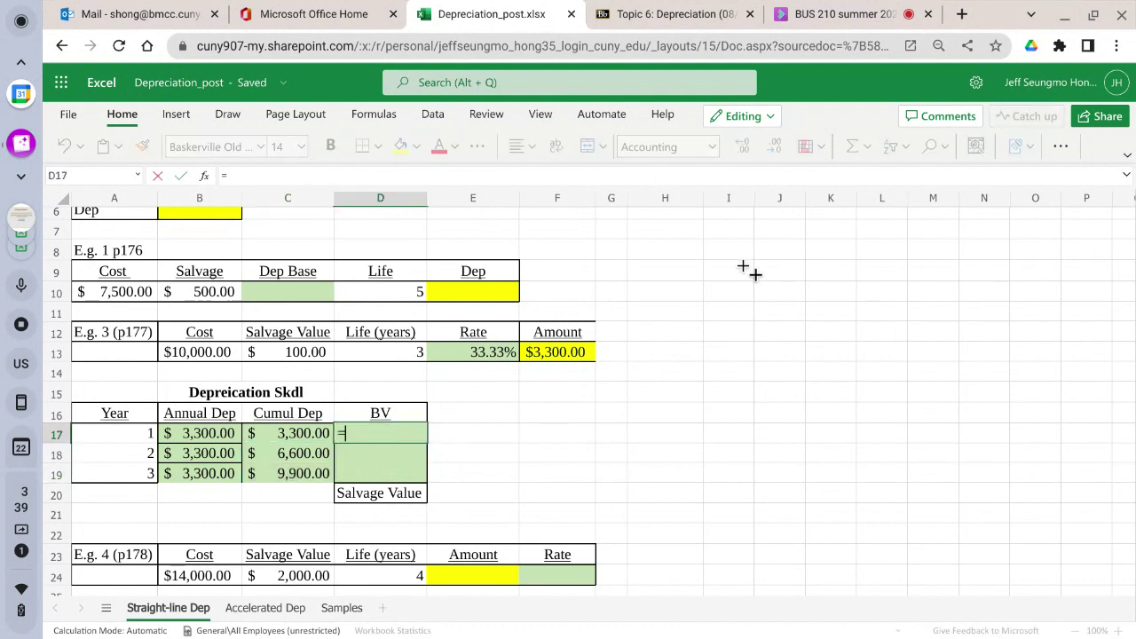
click(197, 350)
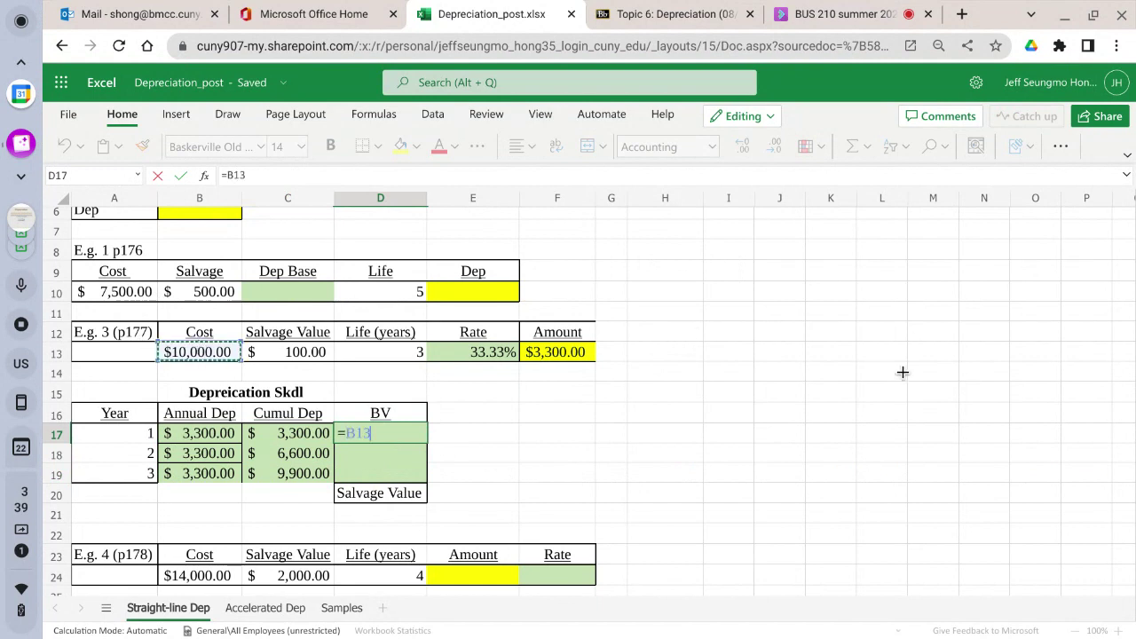
text(-)
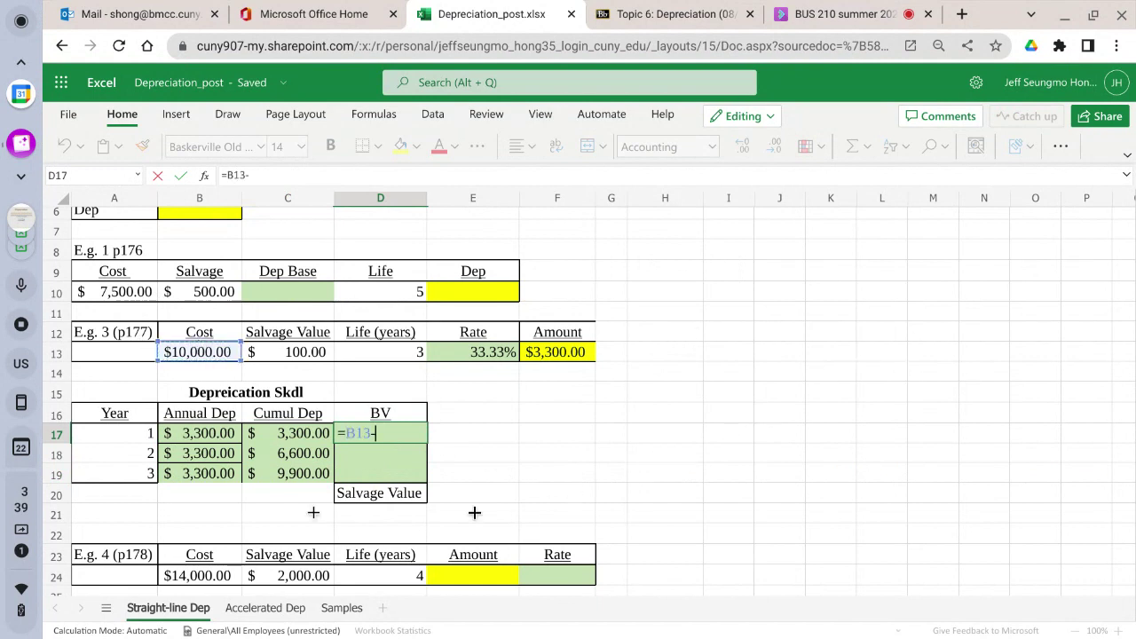
click(264, 442)
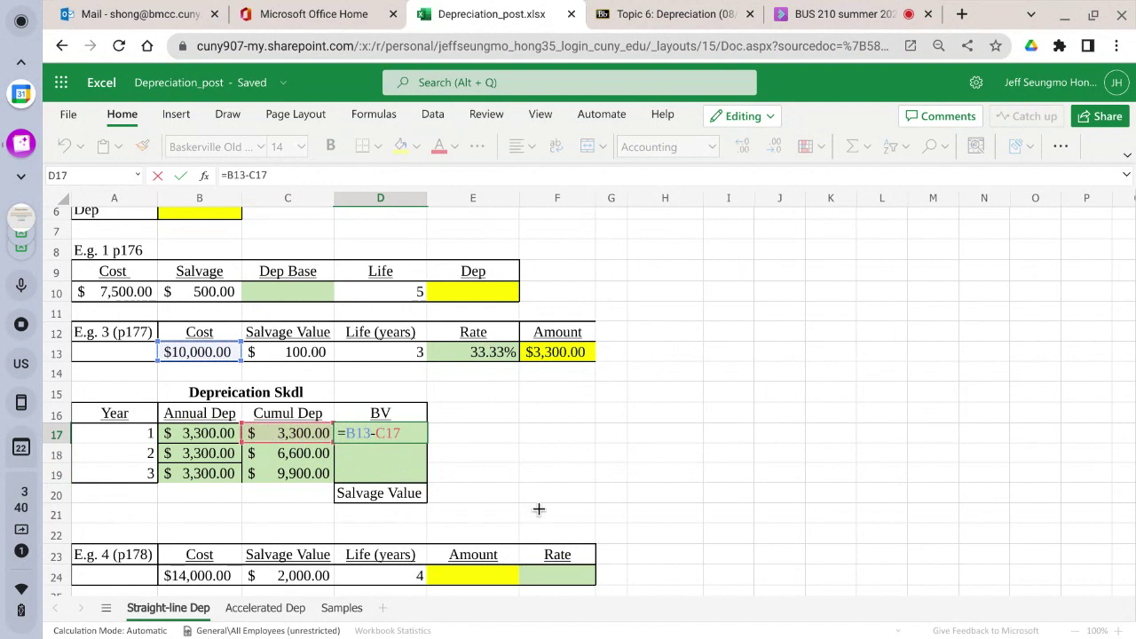
key(F4)
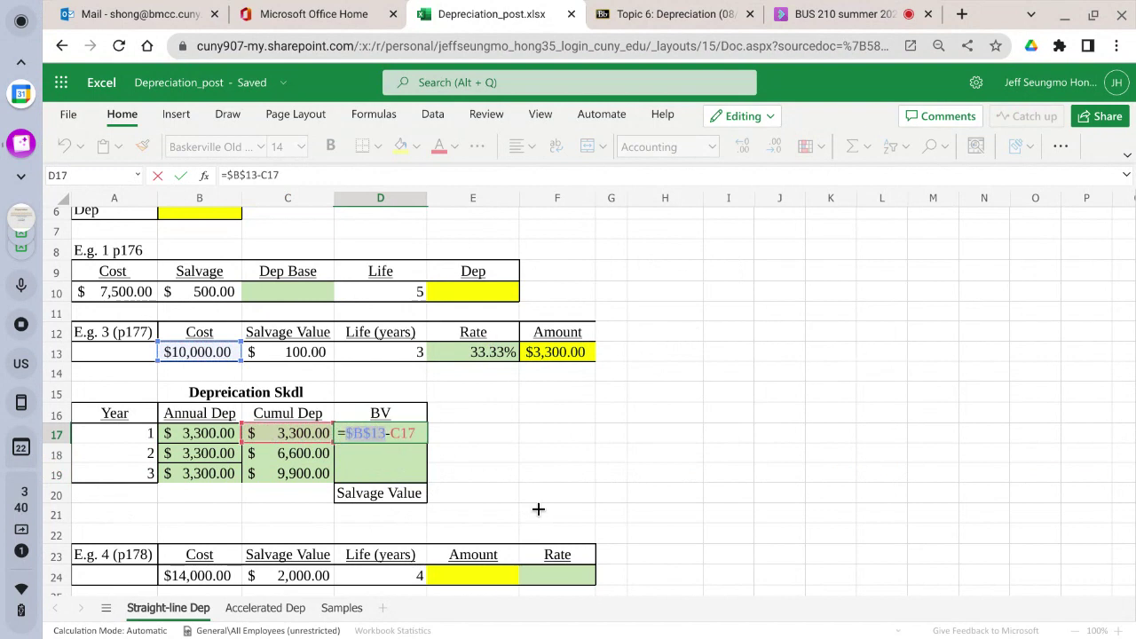
key(Return)
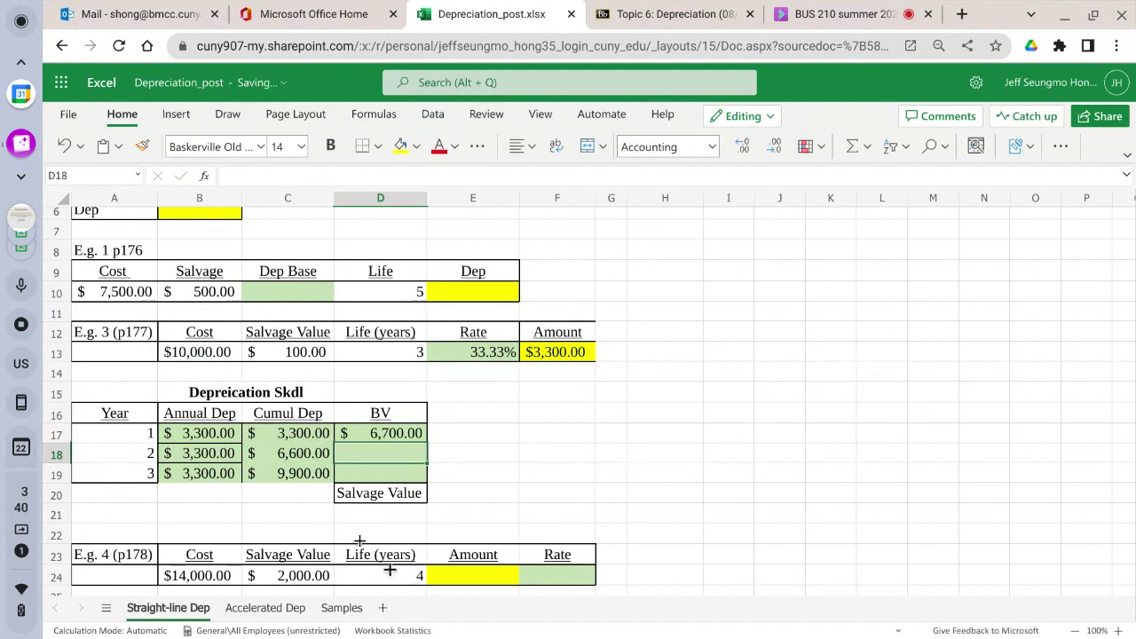
click(379, 434)
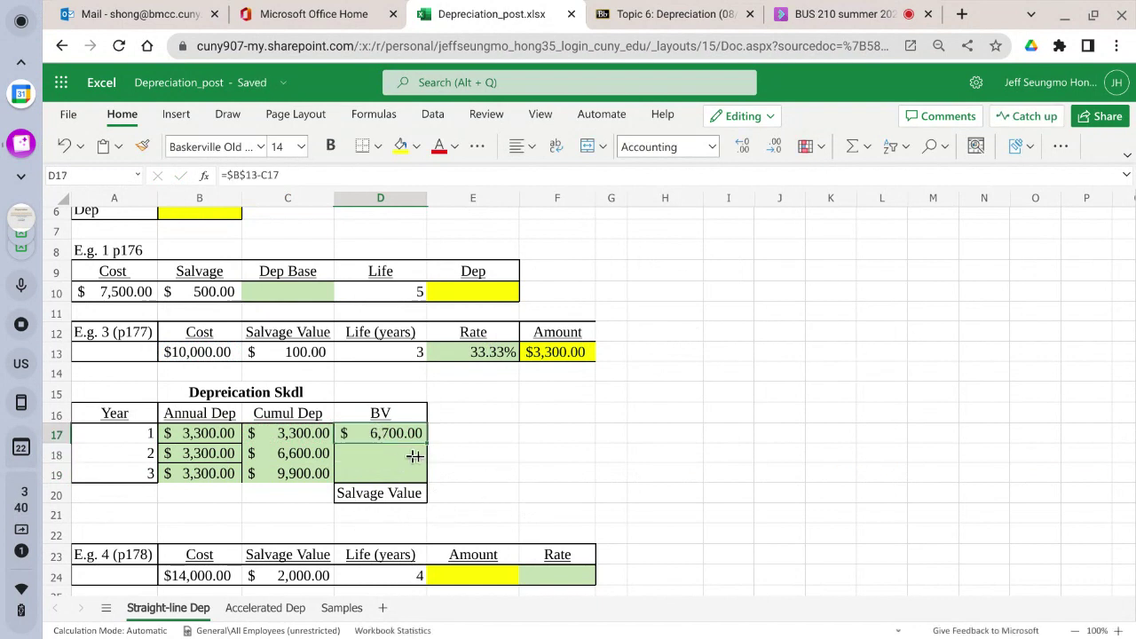
drag(426, 443, 423, 473)
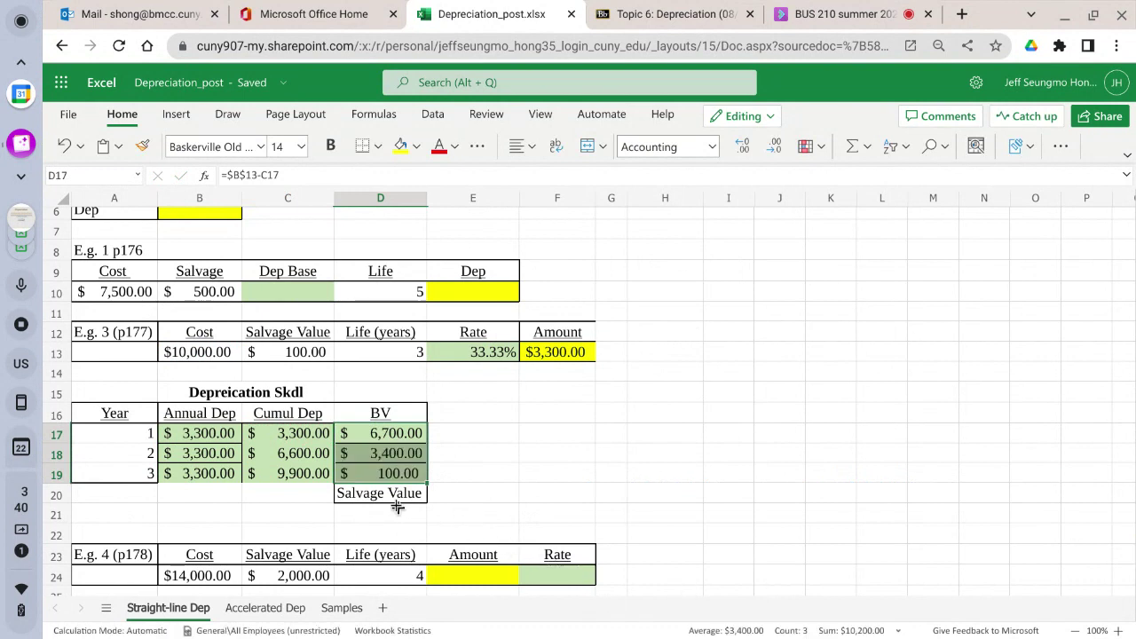
click(391, 477)
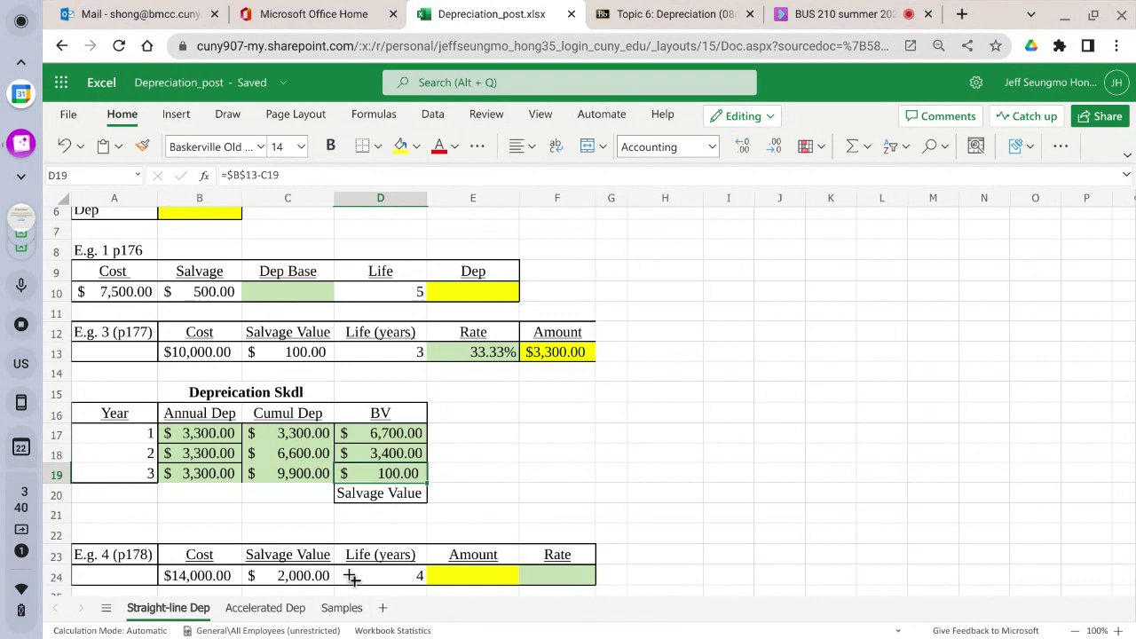
Remove all borders from the E.g. 3 depreciation schedule values in B17:D19
drag(211, 435, 348, 473)
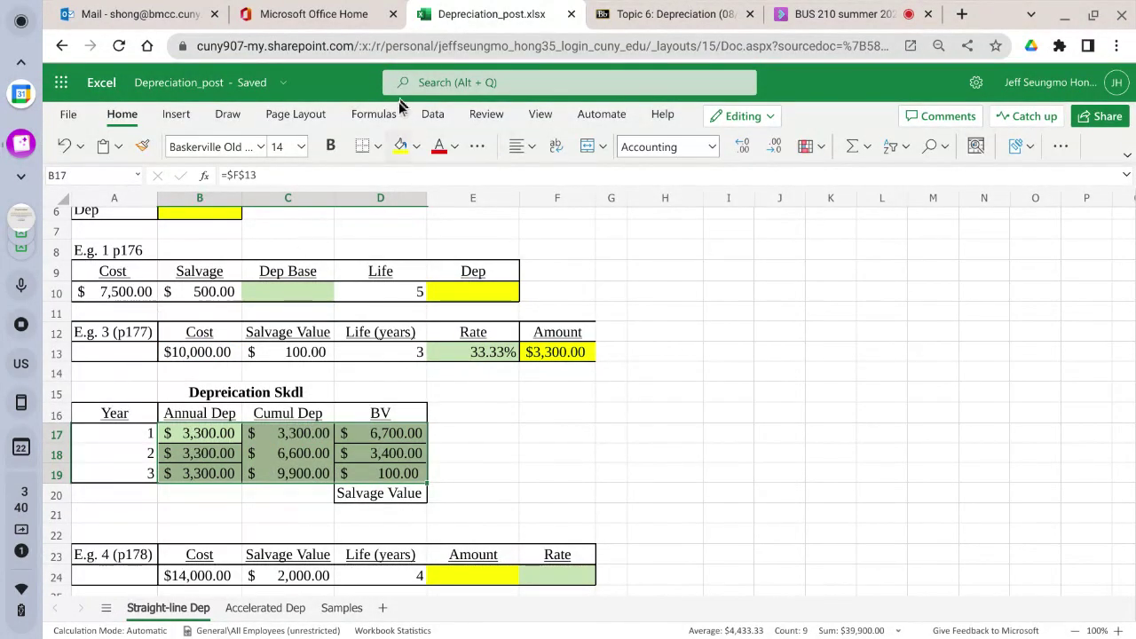
click(377, 146)
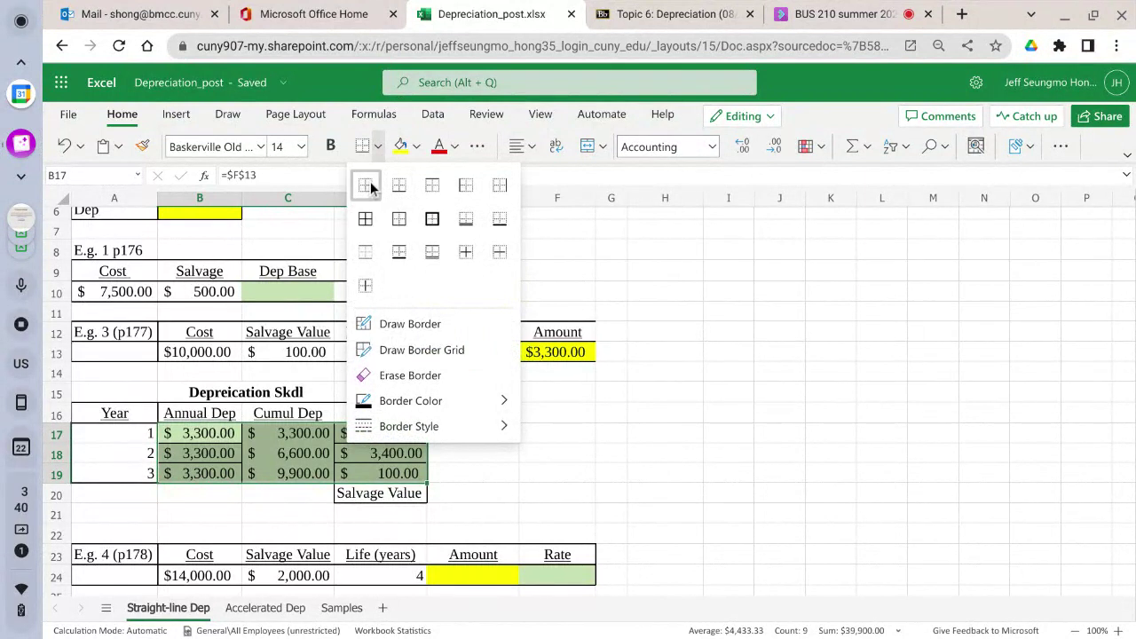
click(370, 181)
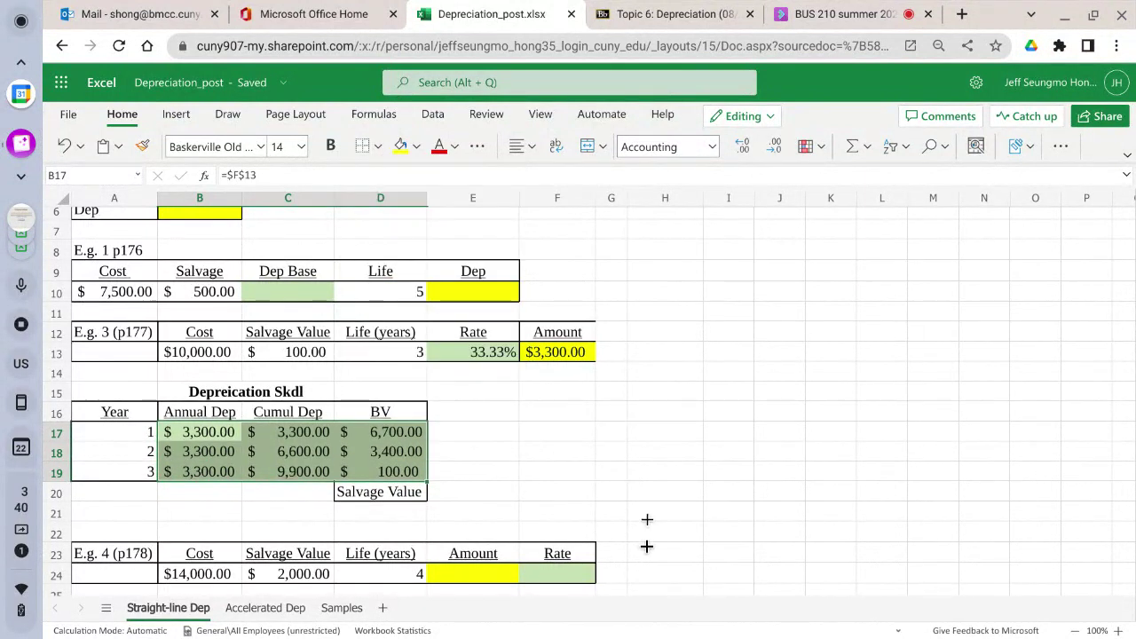
click(645, 472)
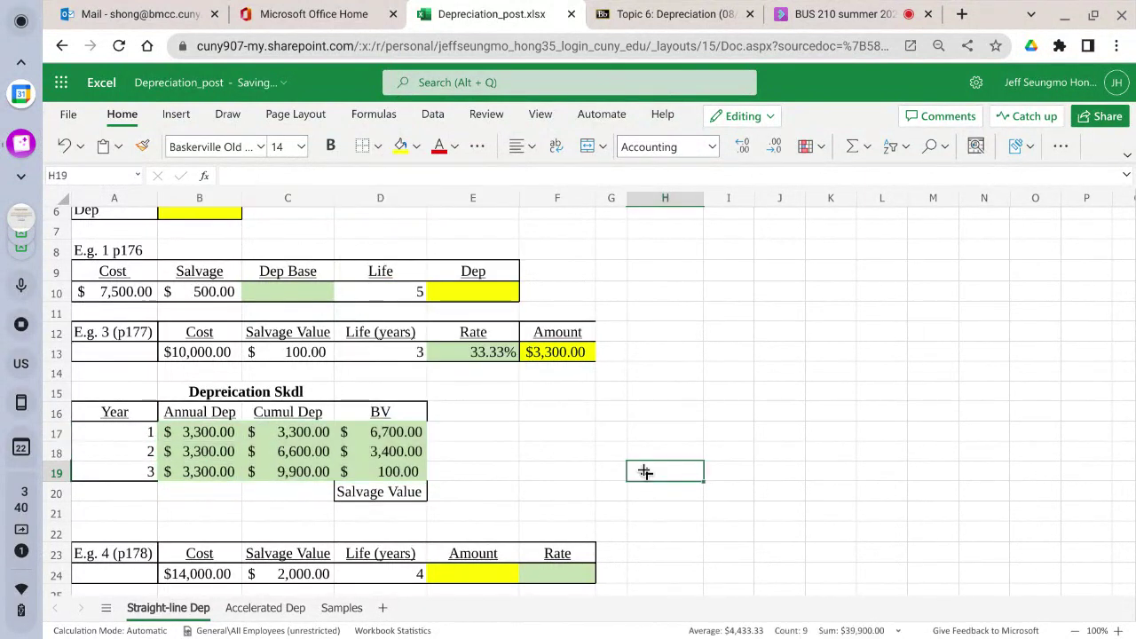
Apply outside borders around the E.g. 3 depreciation schedule values in B17:D19
click(180, 429)
drag(180, 429, 389, 468)
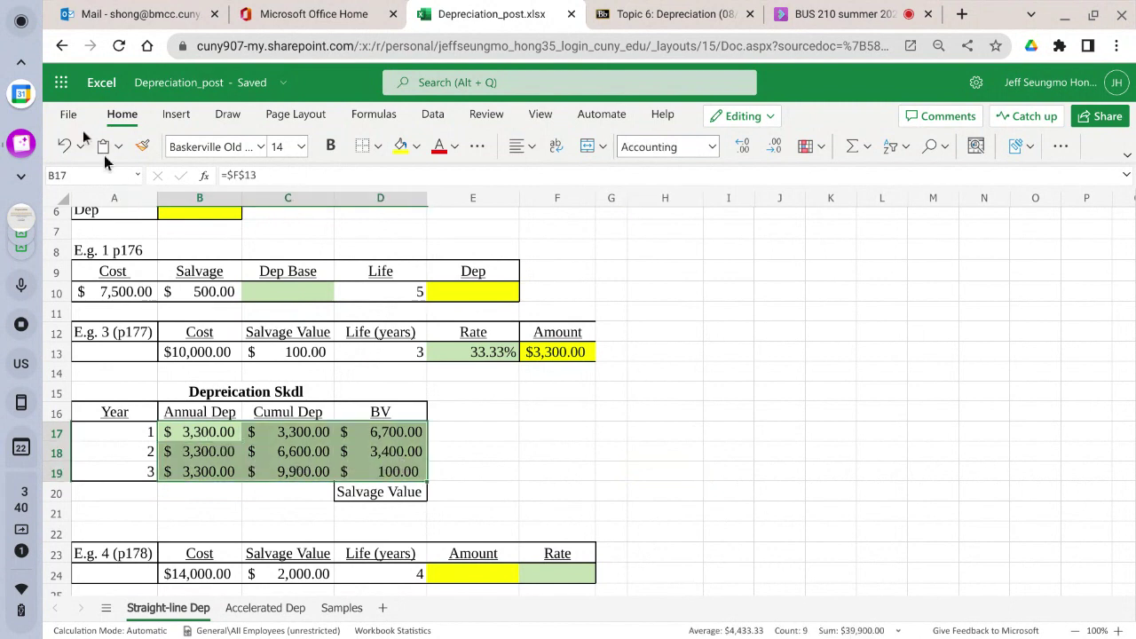
click(376, 147)
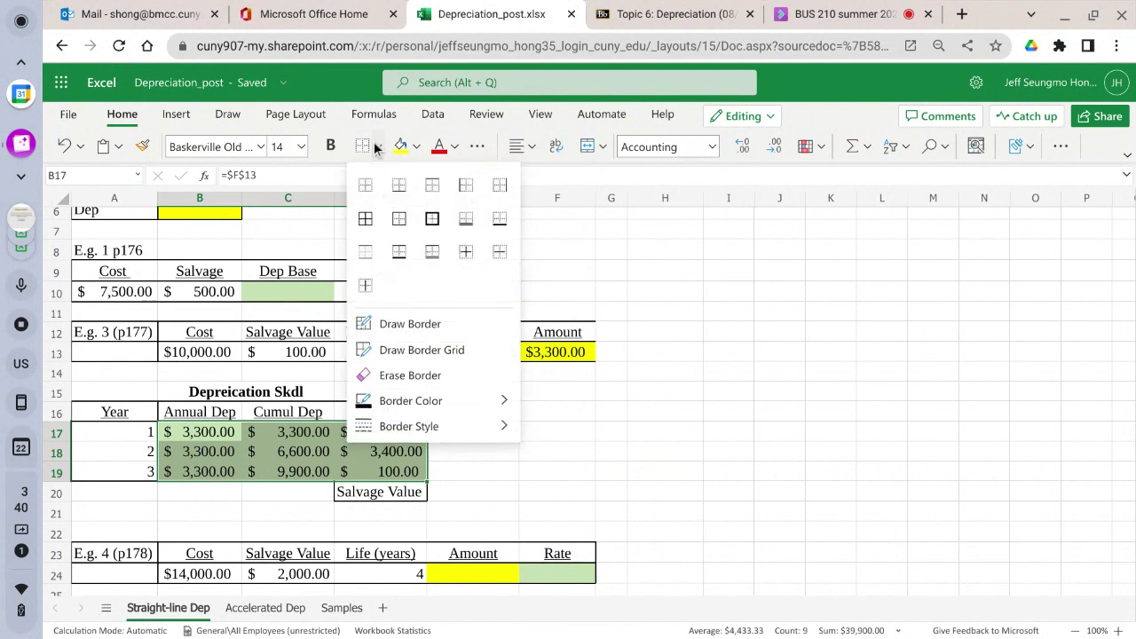
click(465, 252)
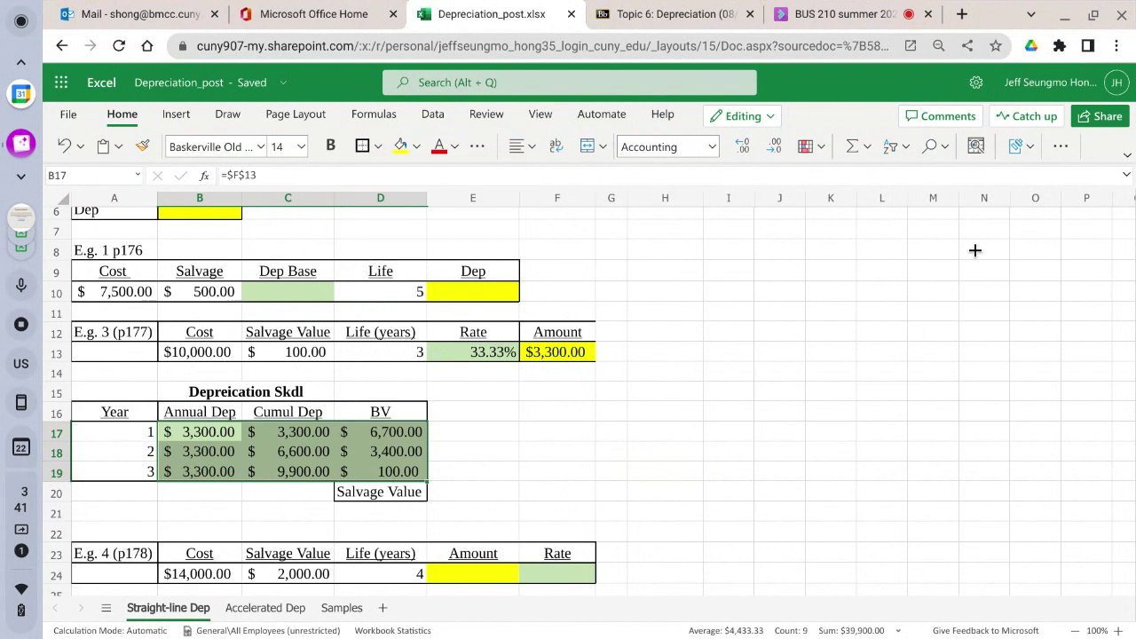
click(514, 531)
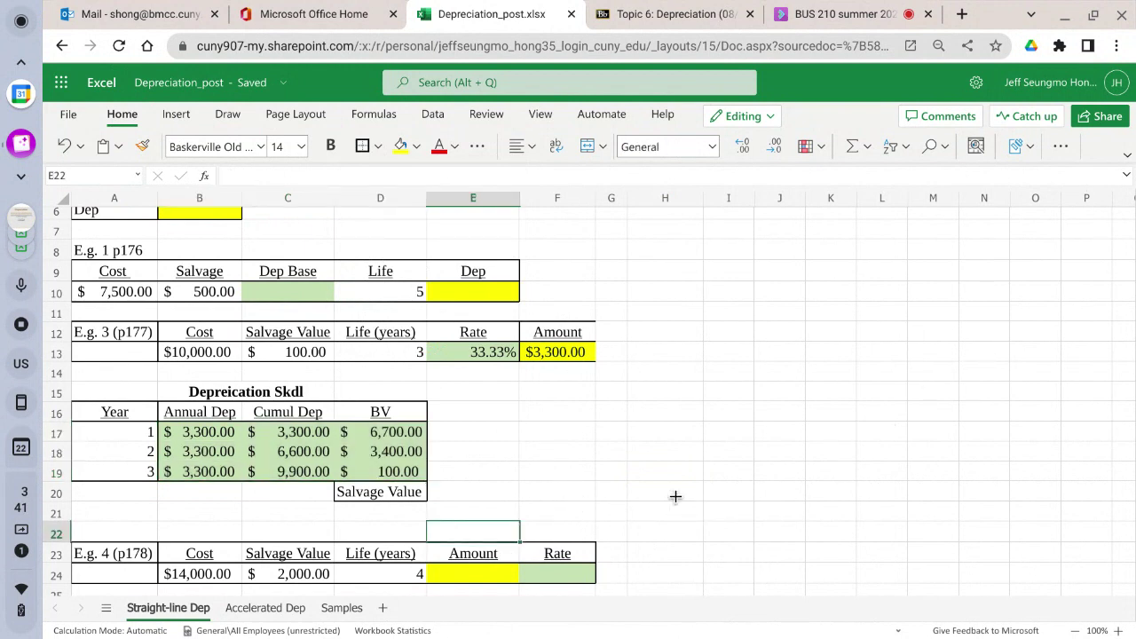
Copy the E.g. 4 Amount heading together with the yellow cell below it, E23:E24
scroll(674, 495, down, 3)
scroll(666, 484, down, 1)
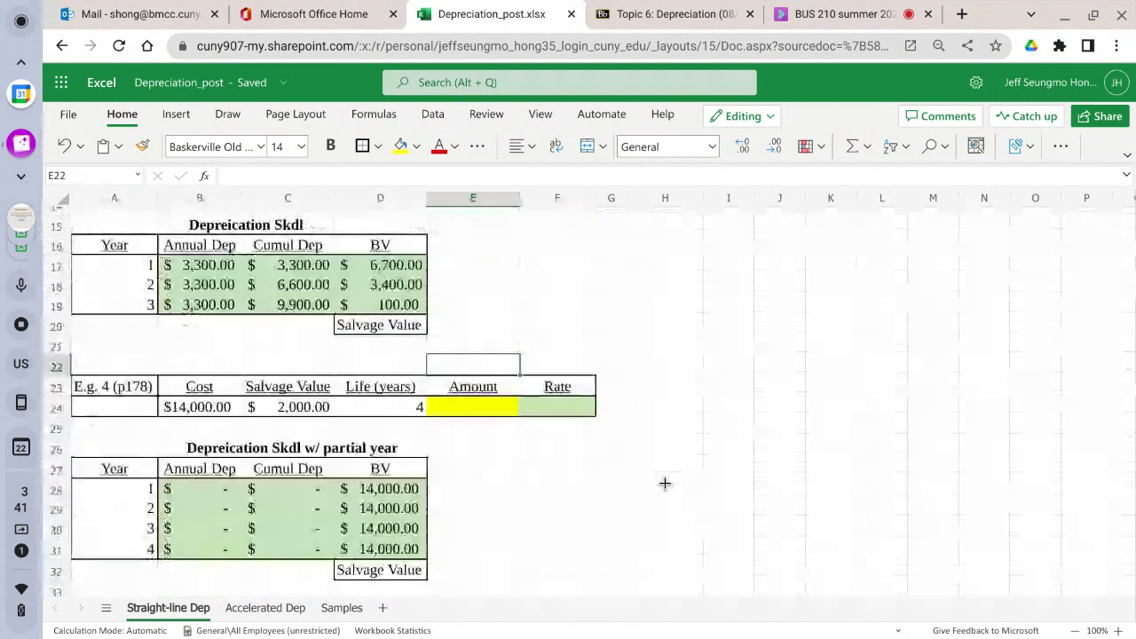
click(543, 397)
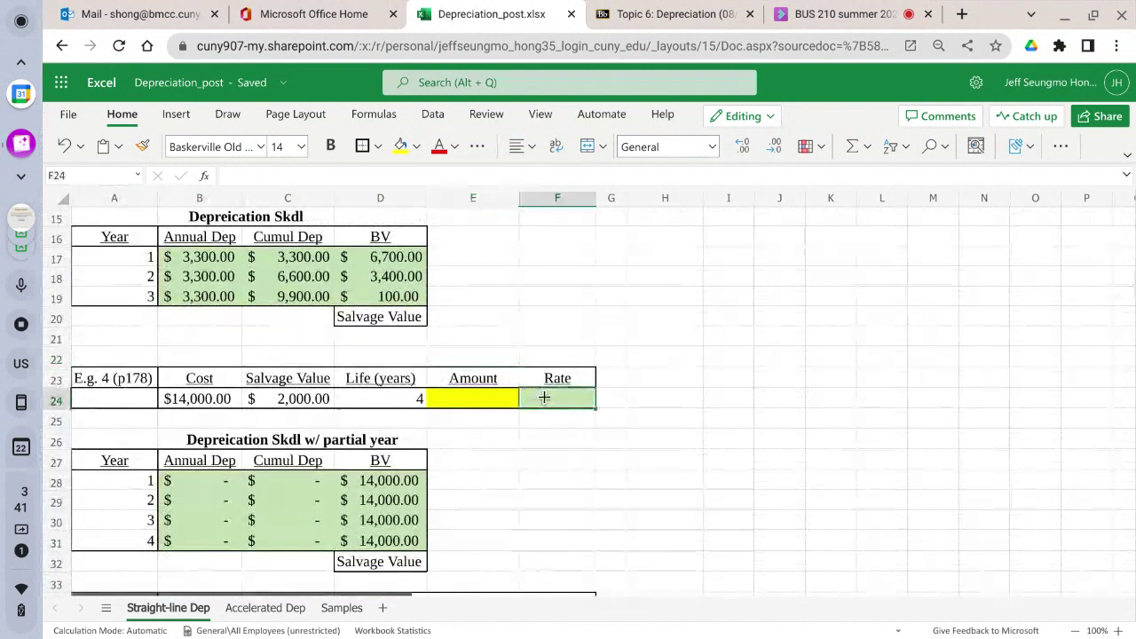
click(539, 375)
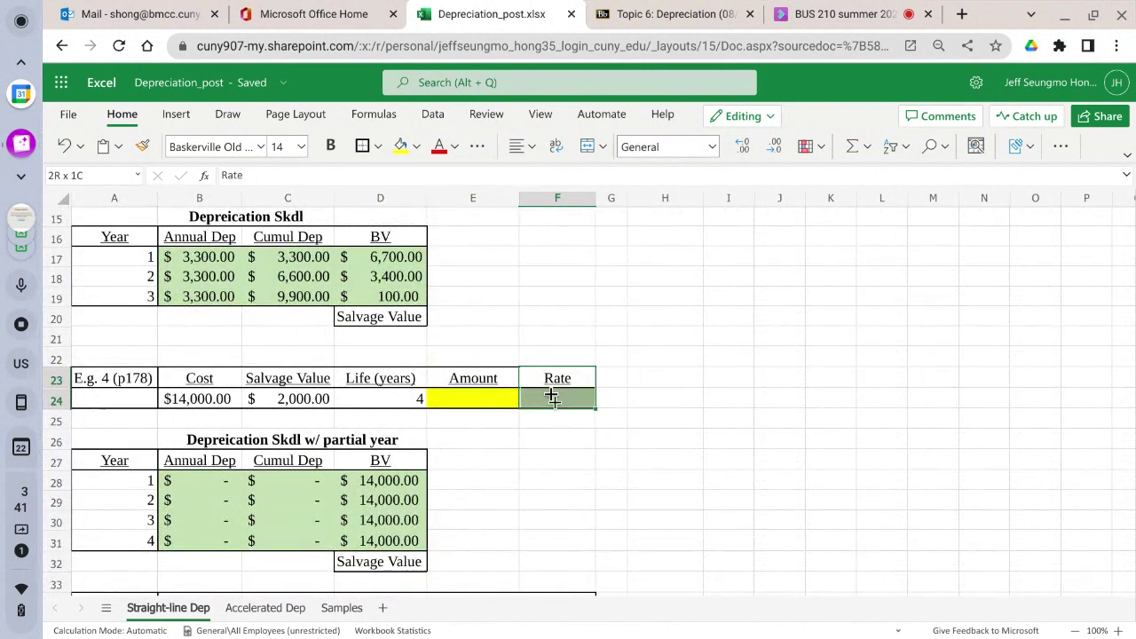
click(471, 373)
mouse_move(471, 373)
mouse_down()
mouse_move(469, 393)
mouse_move(586, 335)
mouse_up()
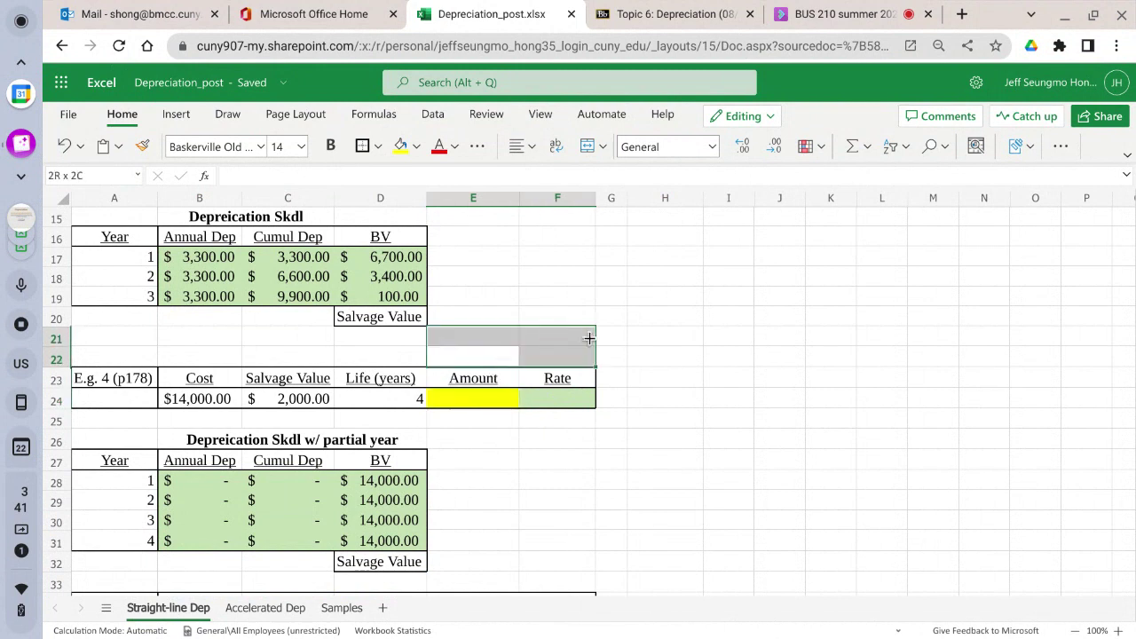
click(453, 371)
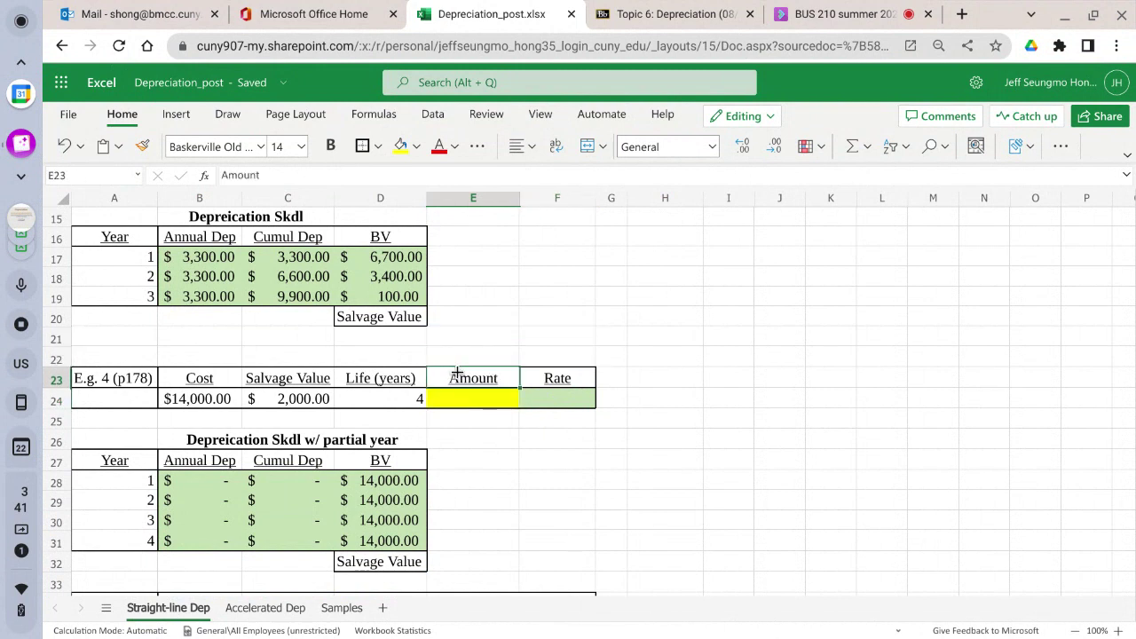
drag(458, 372, 469, 399)
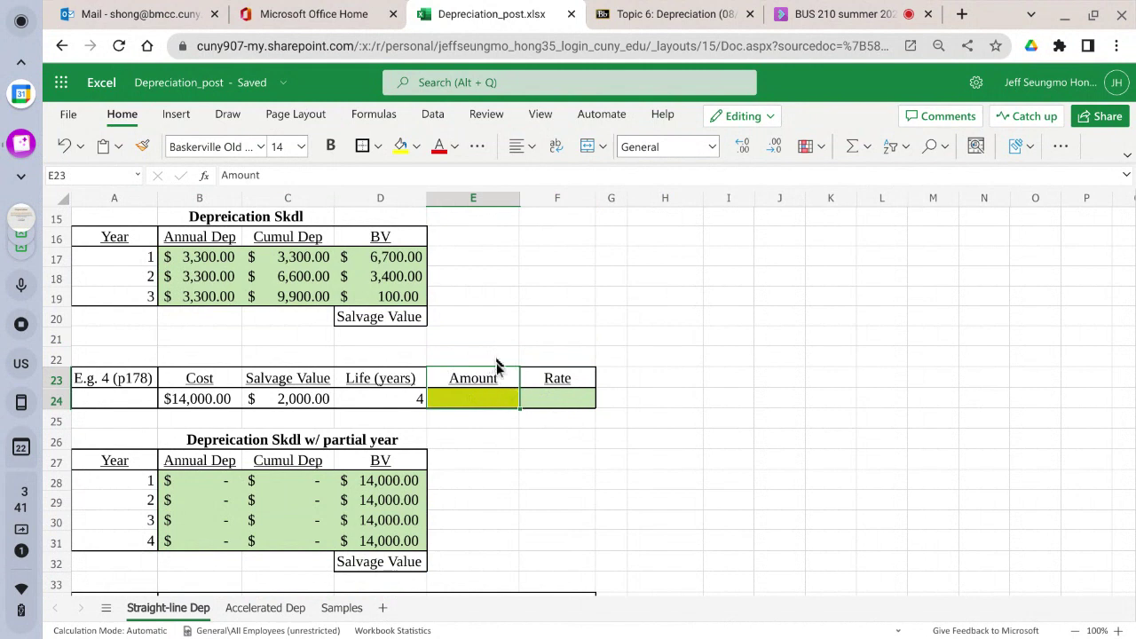
right_click(493, 401)
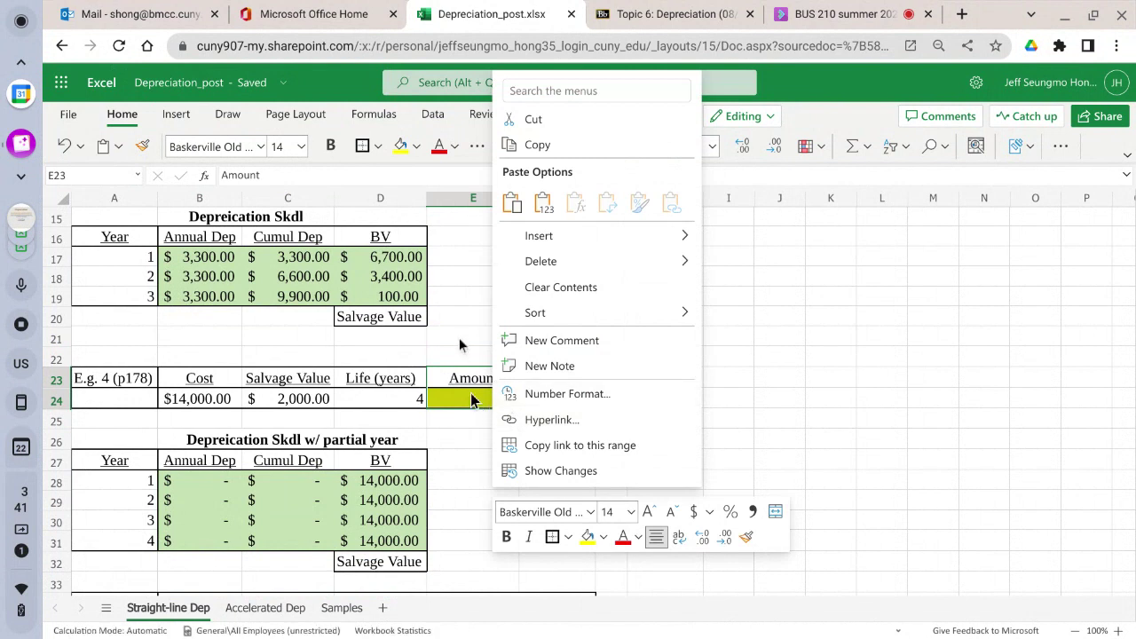
key(Escape)
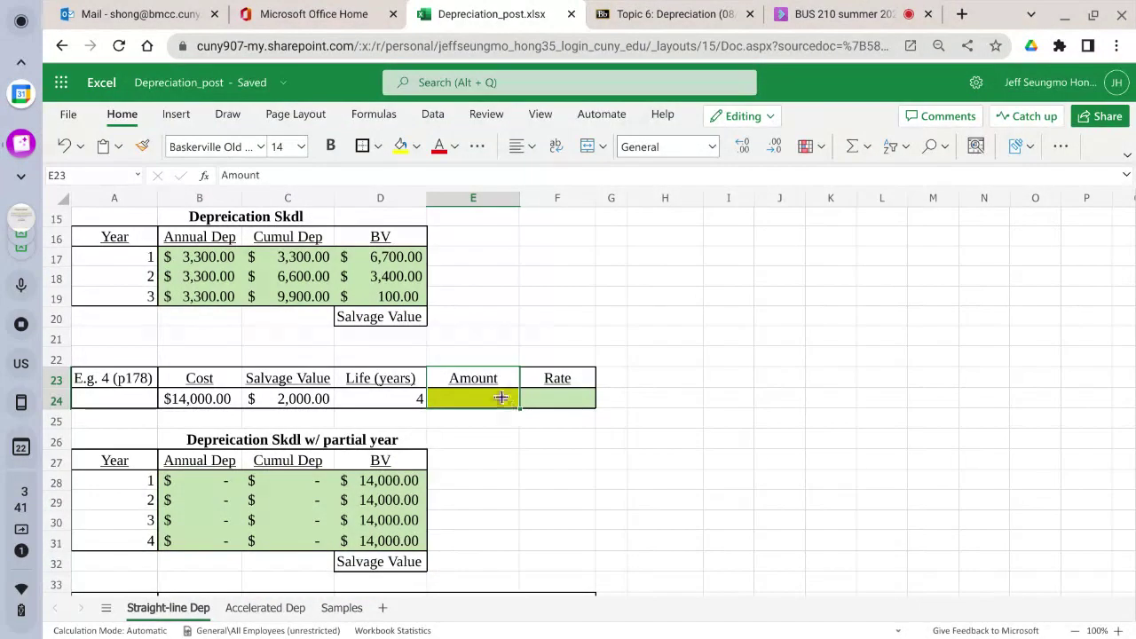
right_click(486, 380)
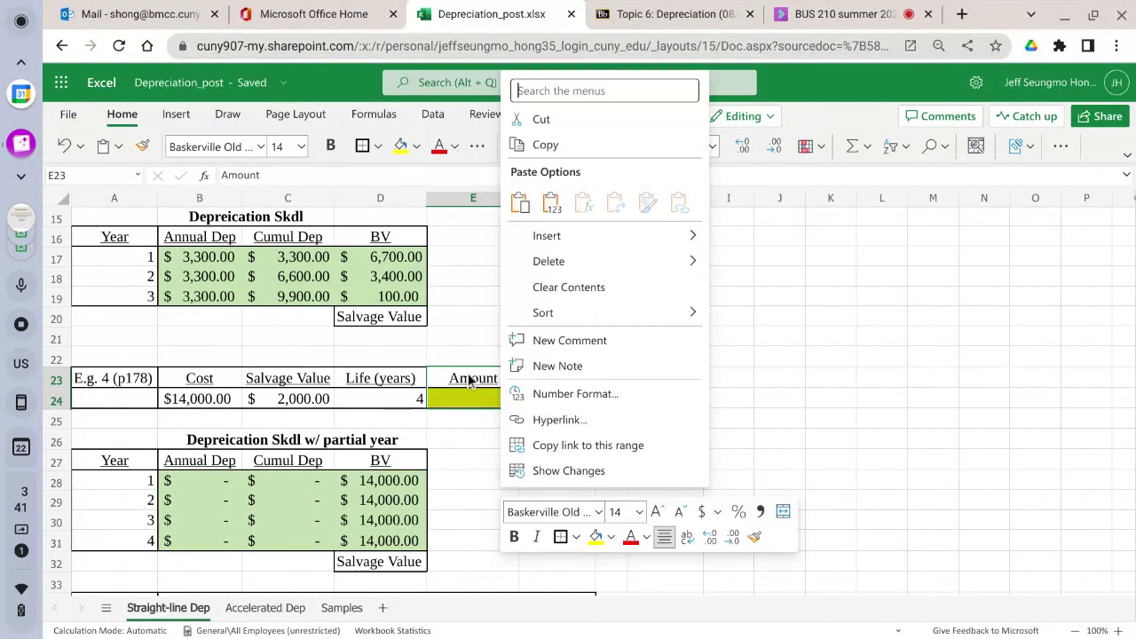
key(Escape)
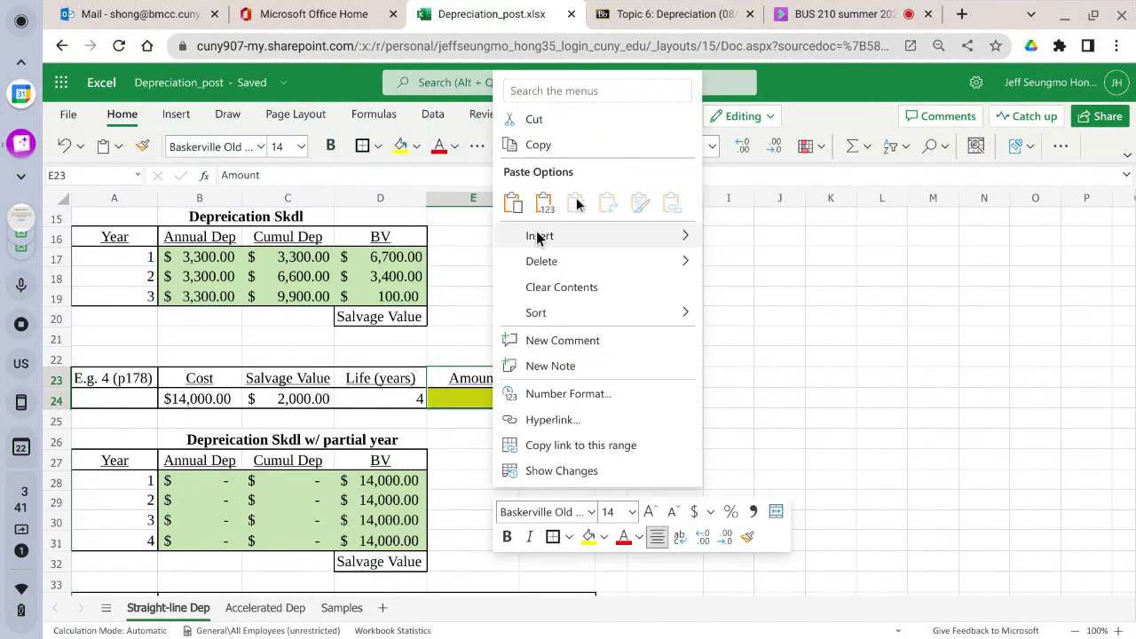
click(538, 143)
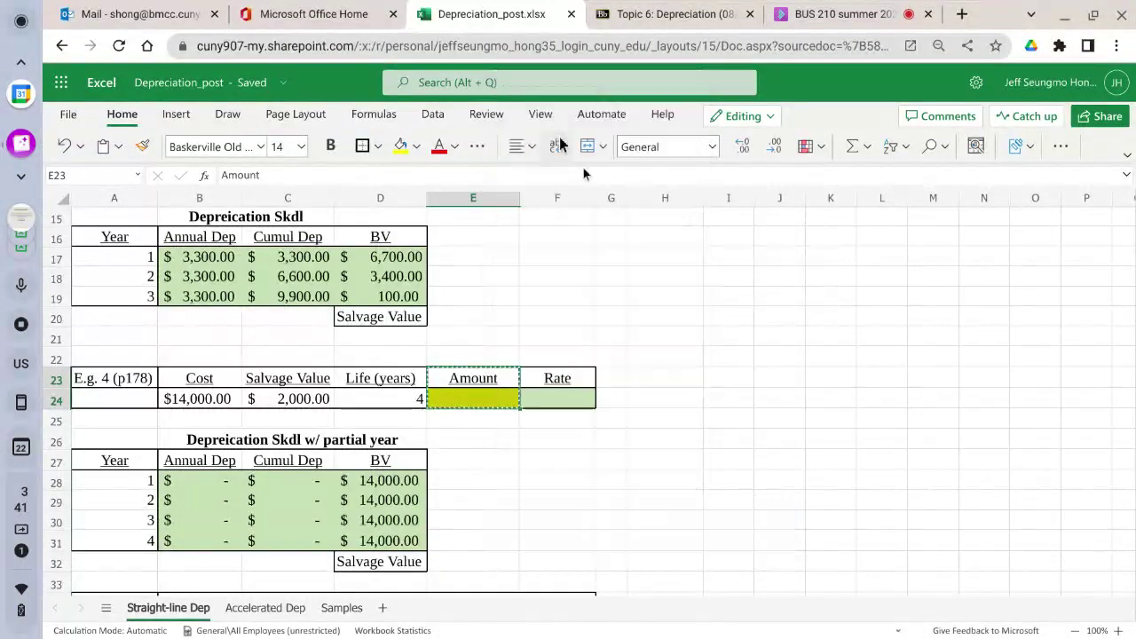
Paste the copied Amount cells at G23 beside the Rate column, and autofit the width of column G
click(610, 380)
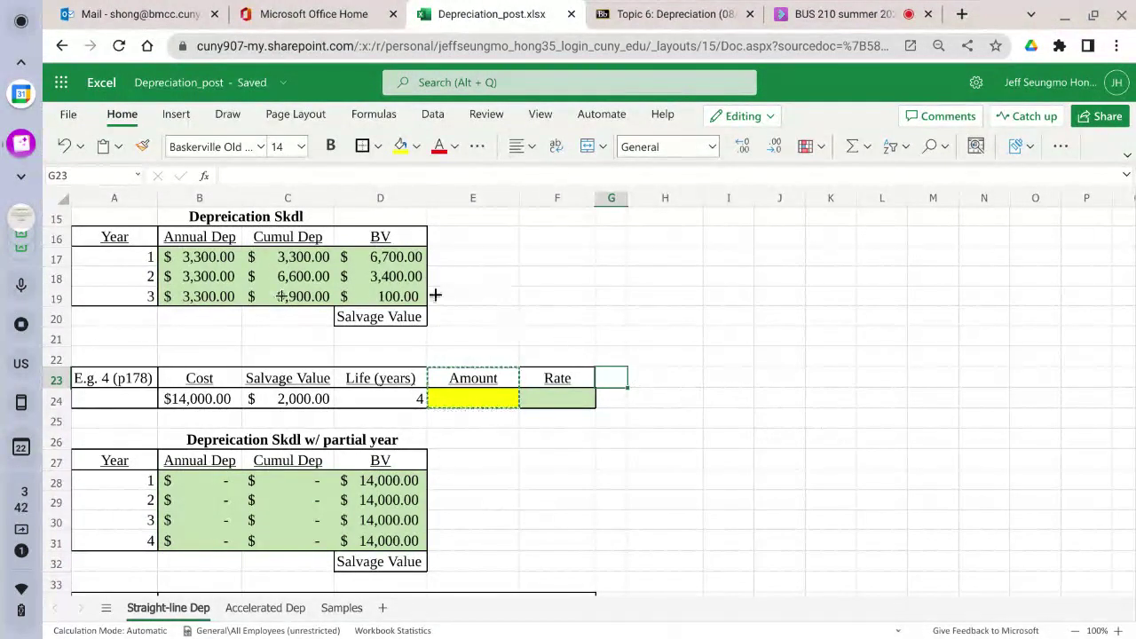
click(95, 145)
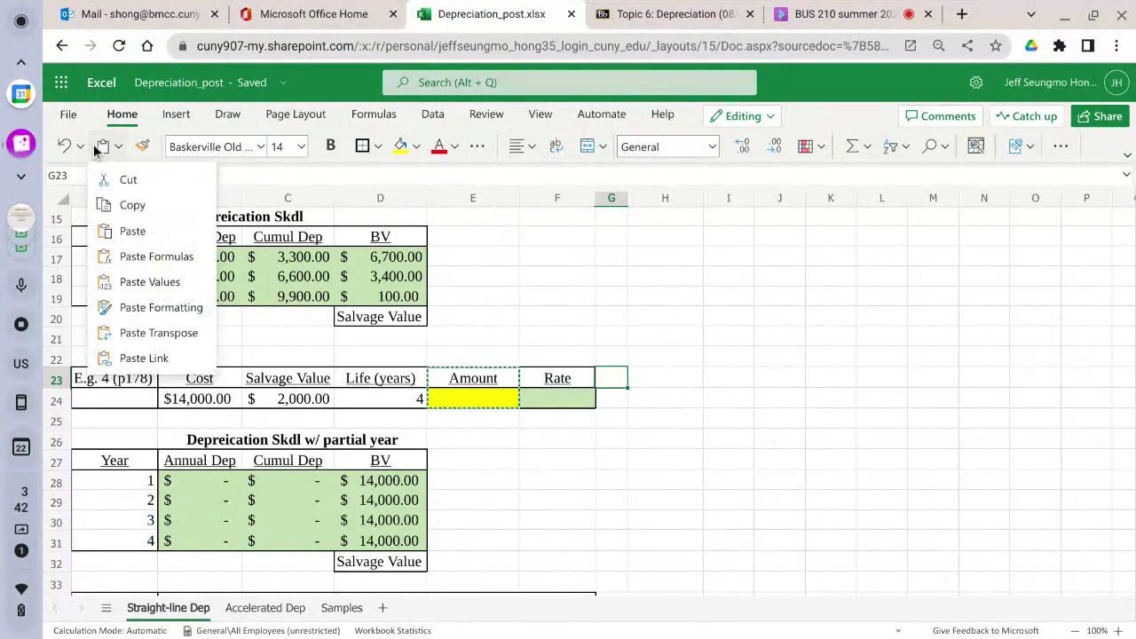
click(133, 228)
key(ctrl+v)
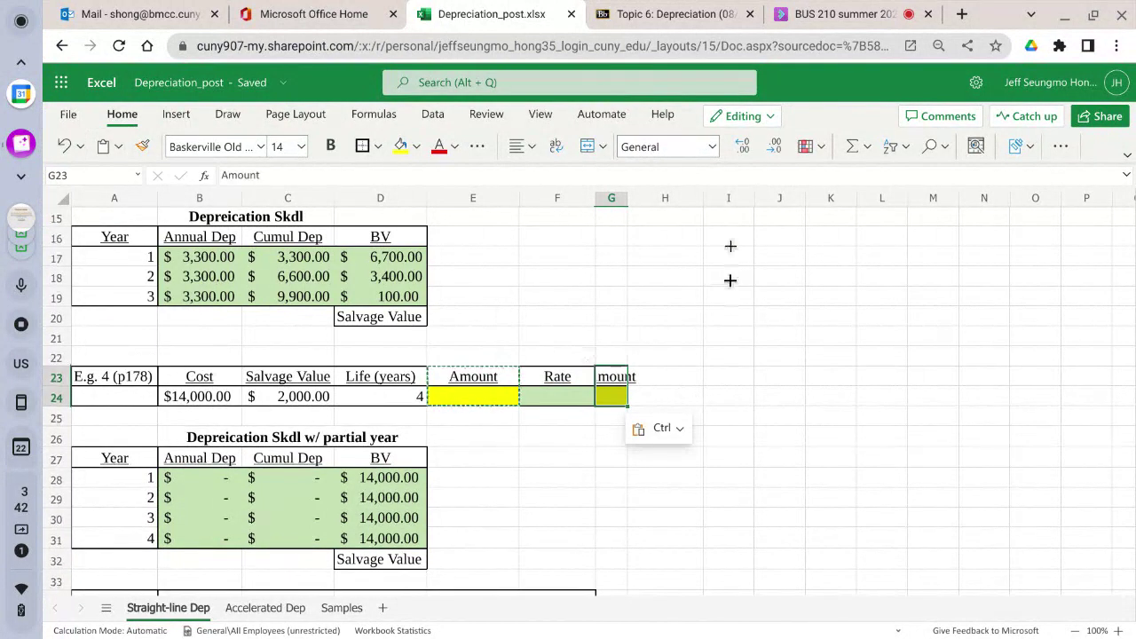
double_click(627, 202)
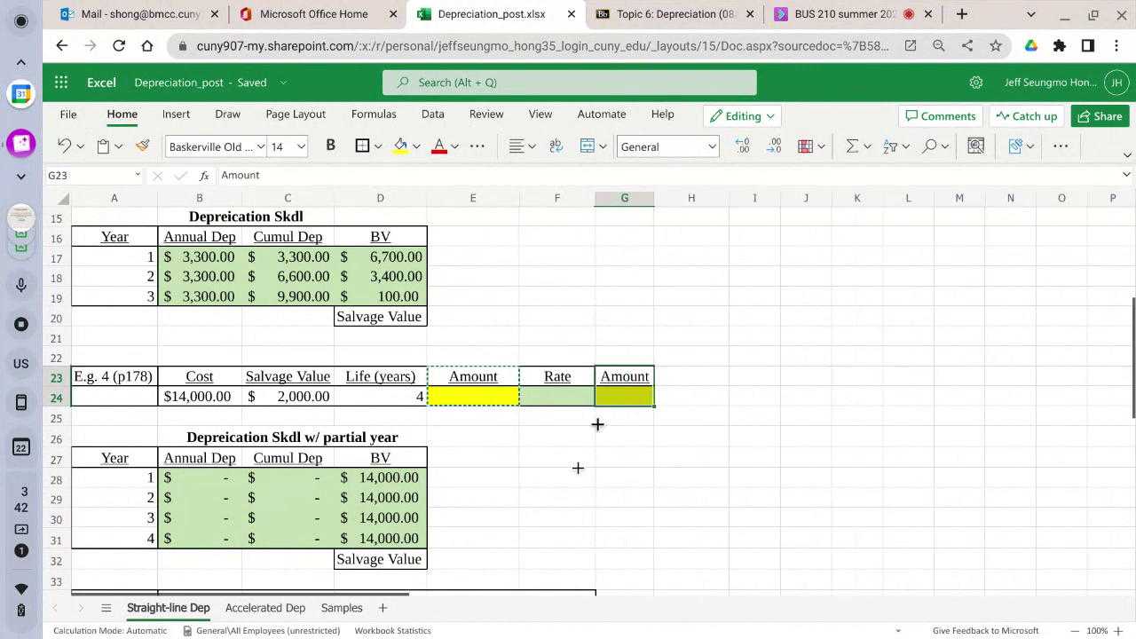
Fill the E.g. 4 Rate heading and the green cell below it, F23:F24, across into E23:E24
click(547, 376)
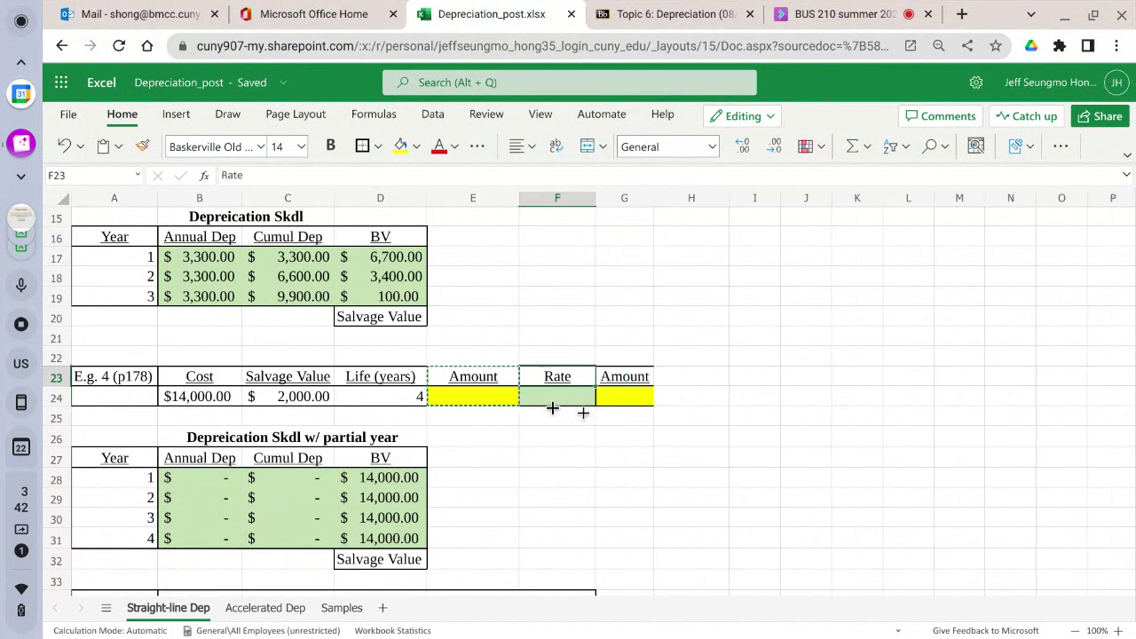
drag(589, 406, 503, 403)
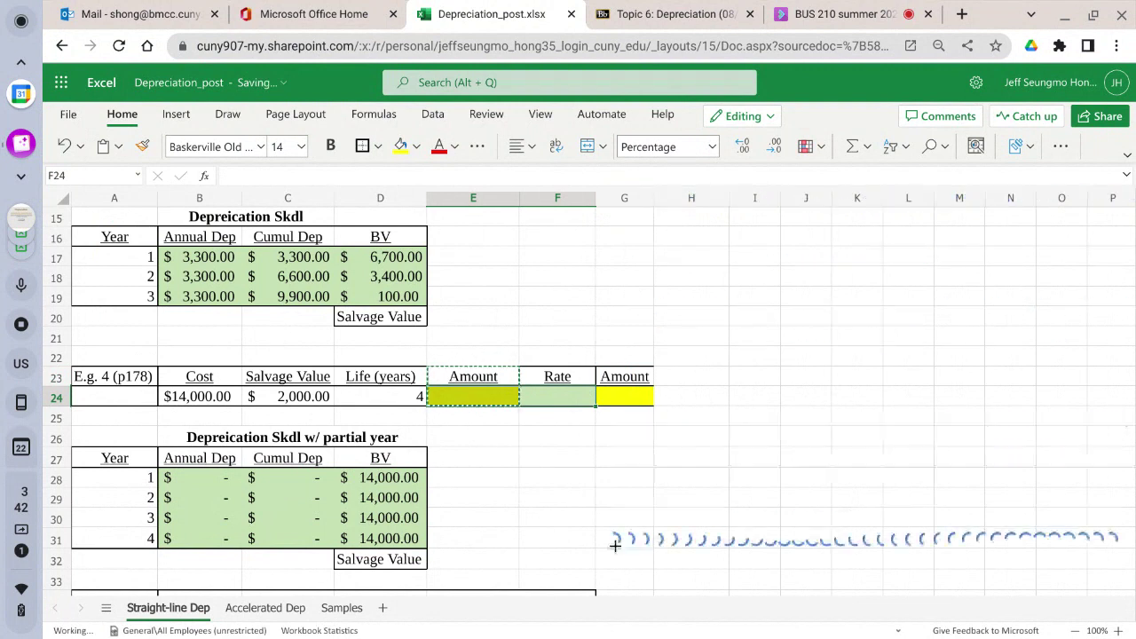
click(568, 257)
click(564, 372)
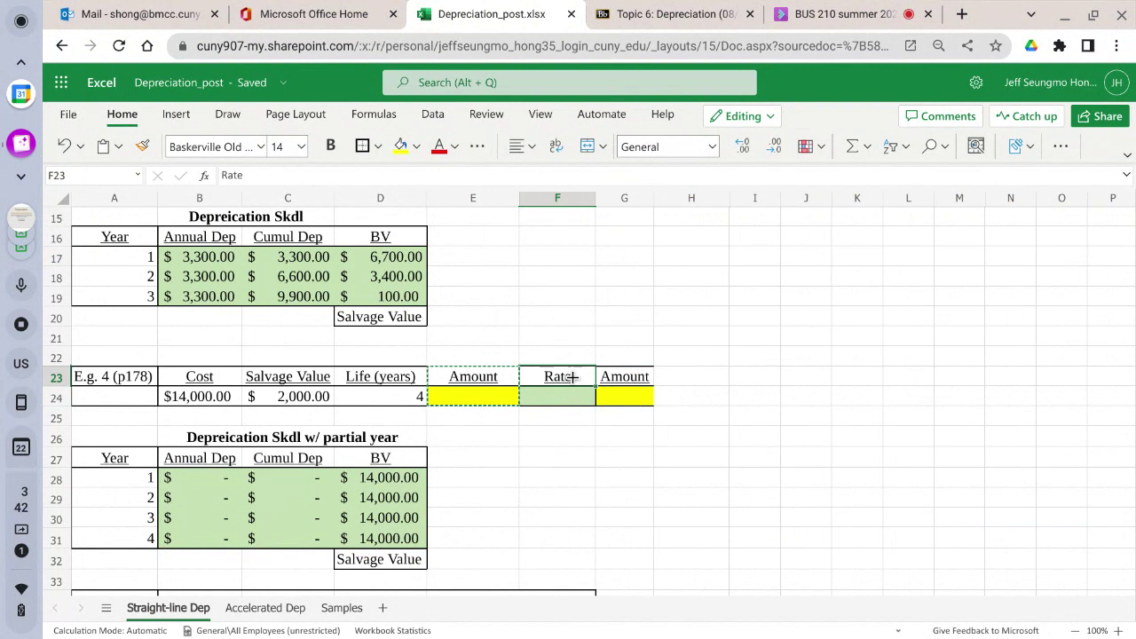
drag(572, 377, 581, 396)
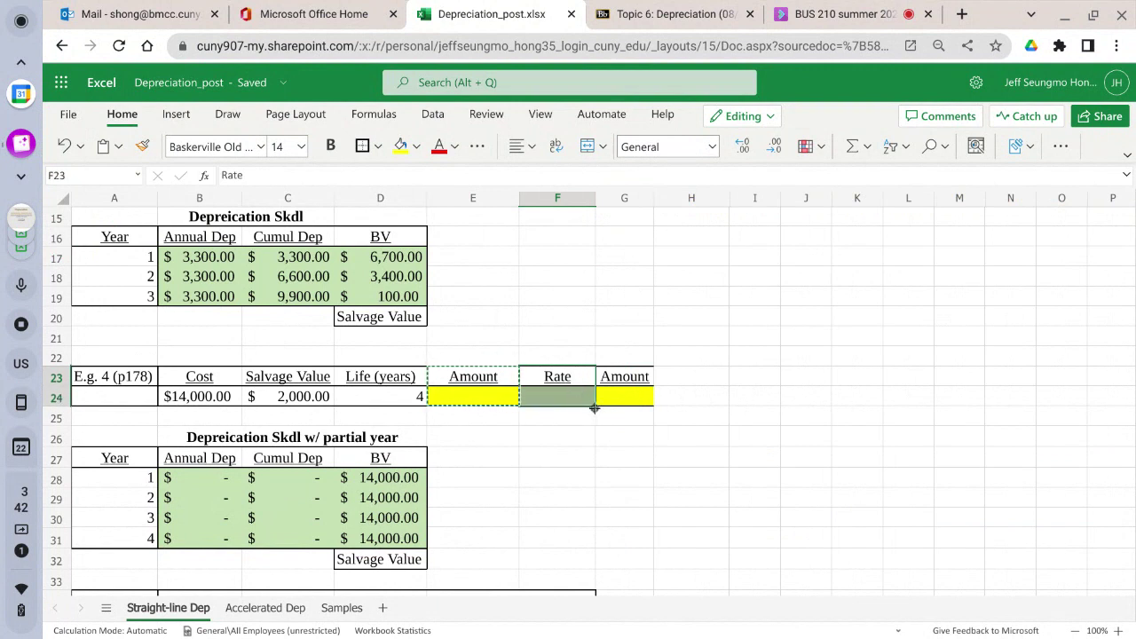
drag(594, 408, 470, 398)
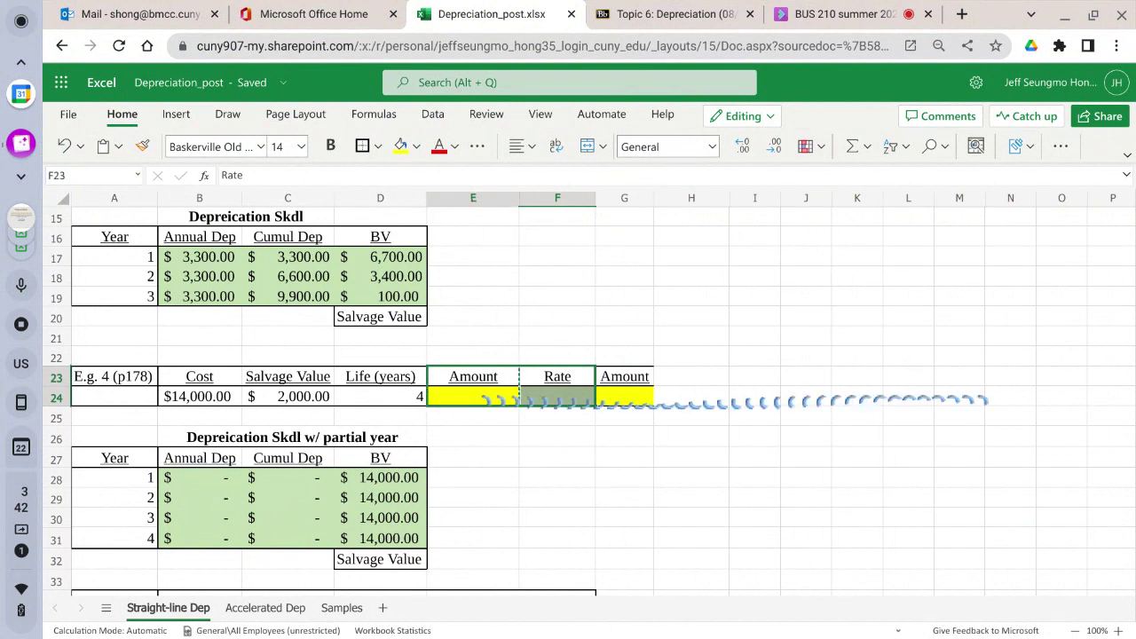
click(548, 459)
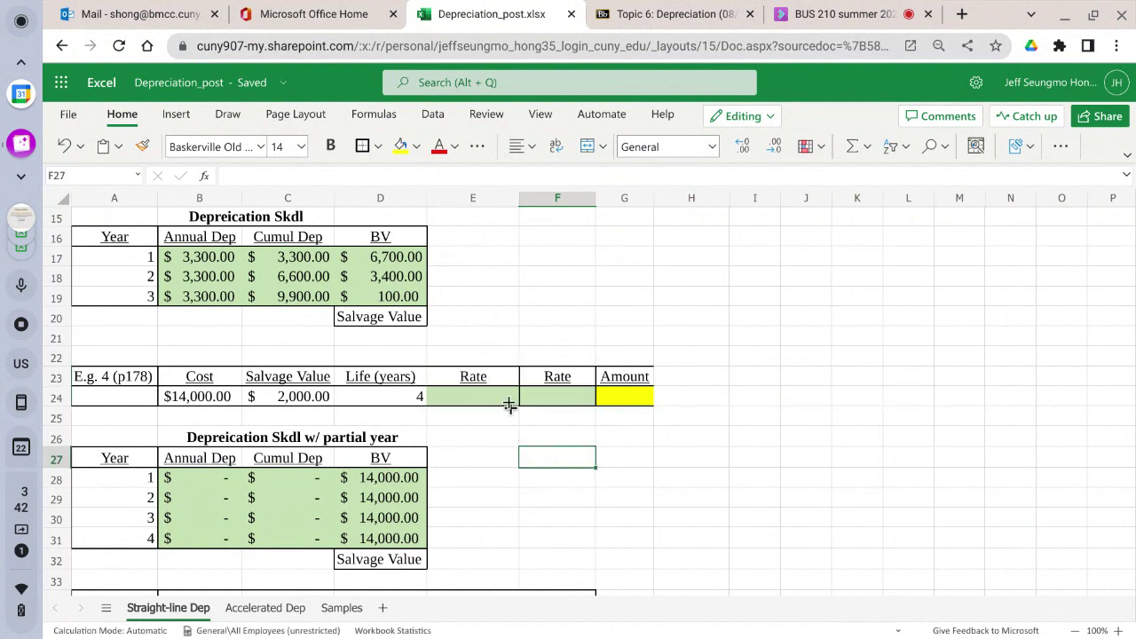
Rename the E.g. 4 heading in E23 to "Dep Base"
click(494, 376)
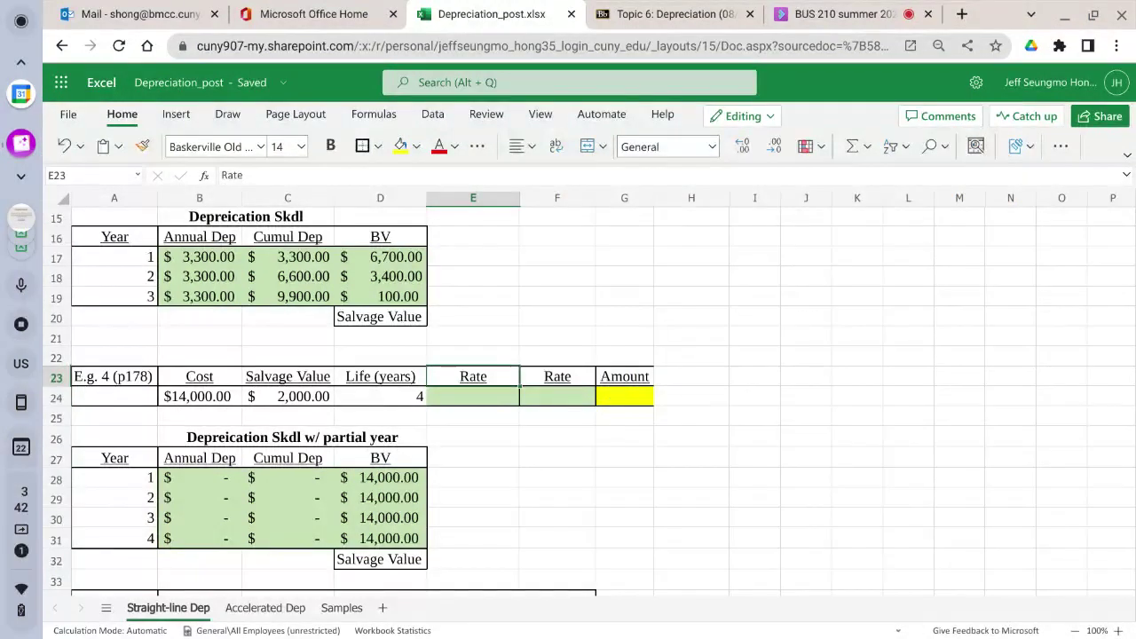
text(Dep Ba)
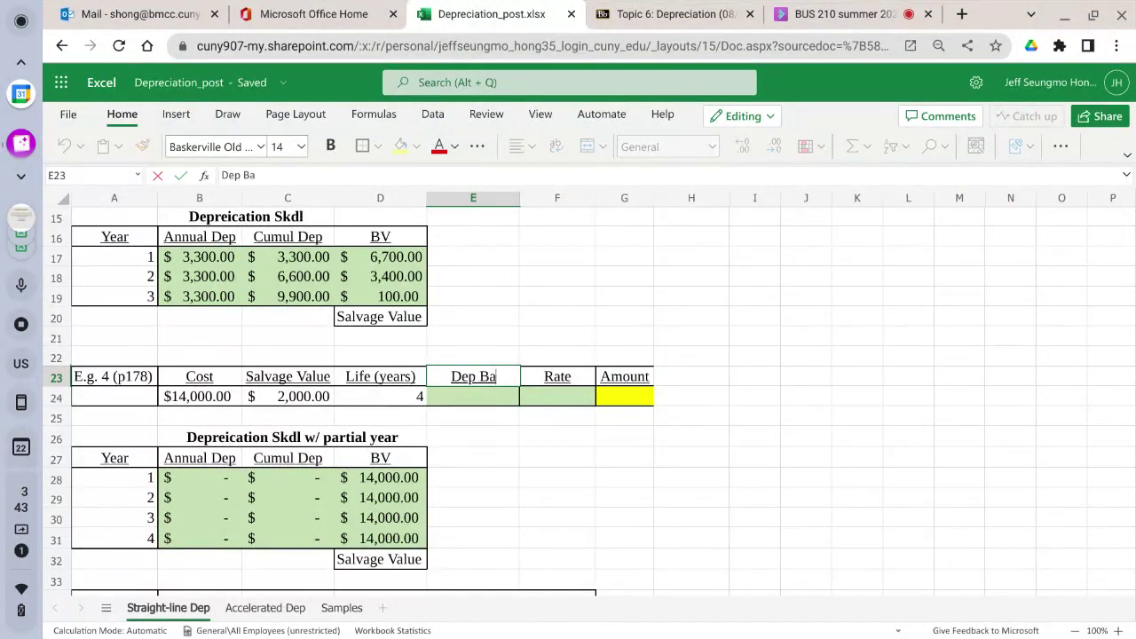
text(se)
key(Return)
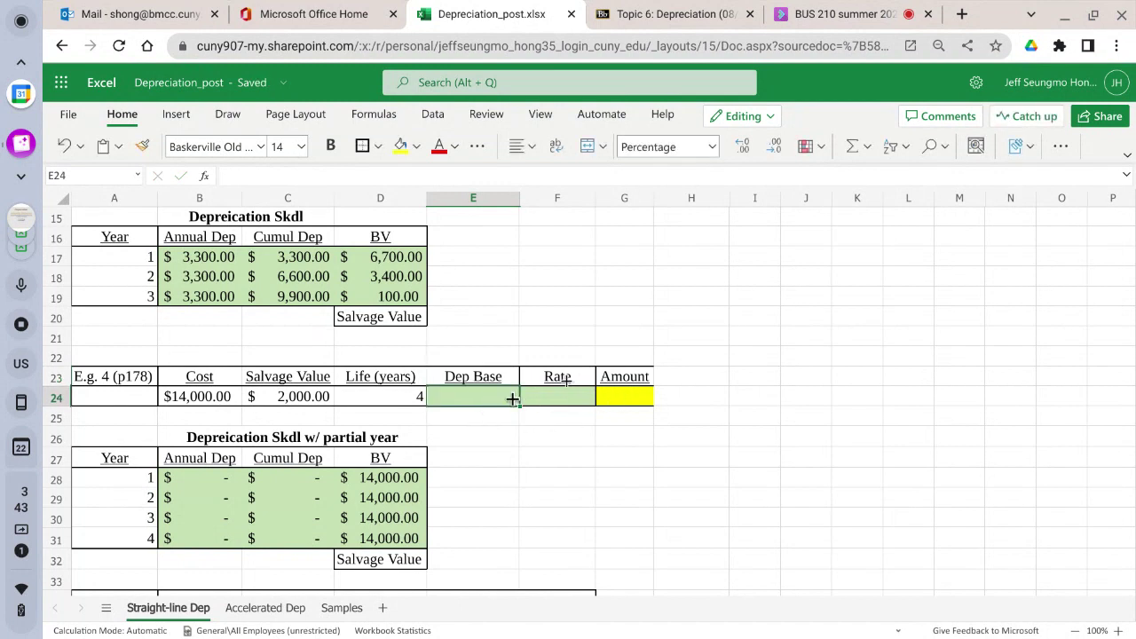
Calculate the E.g. 4 depreciation base in E24 as cost minus salvage value with =B24-C24
text(=)
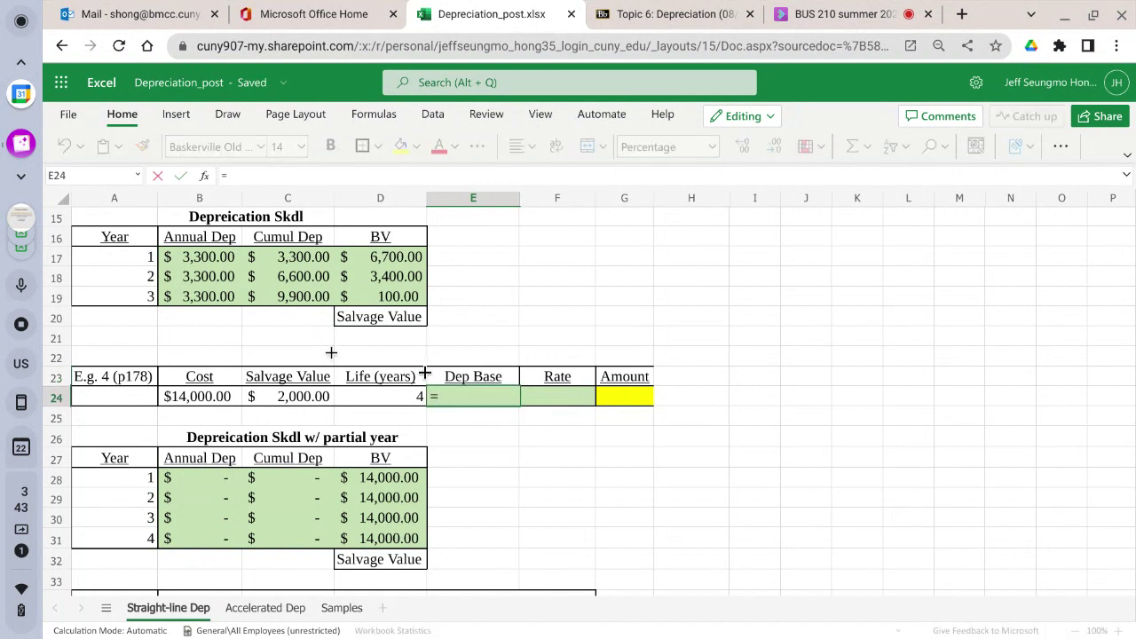
click(296, 396)
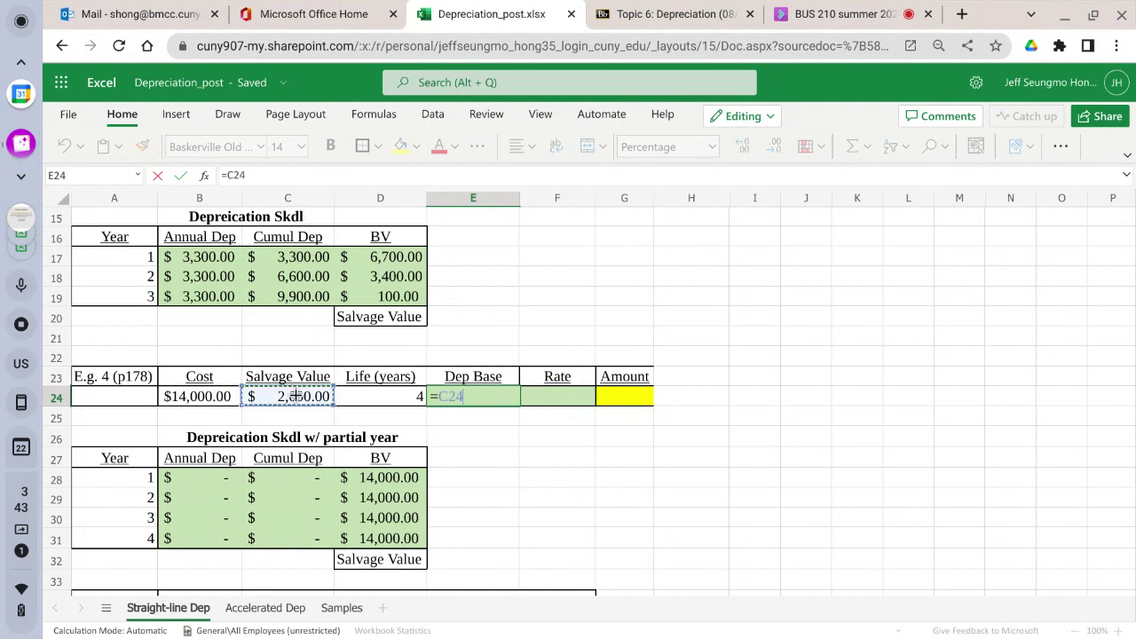
click(215, 398)
text(-)
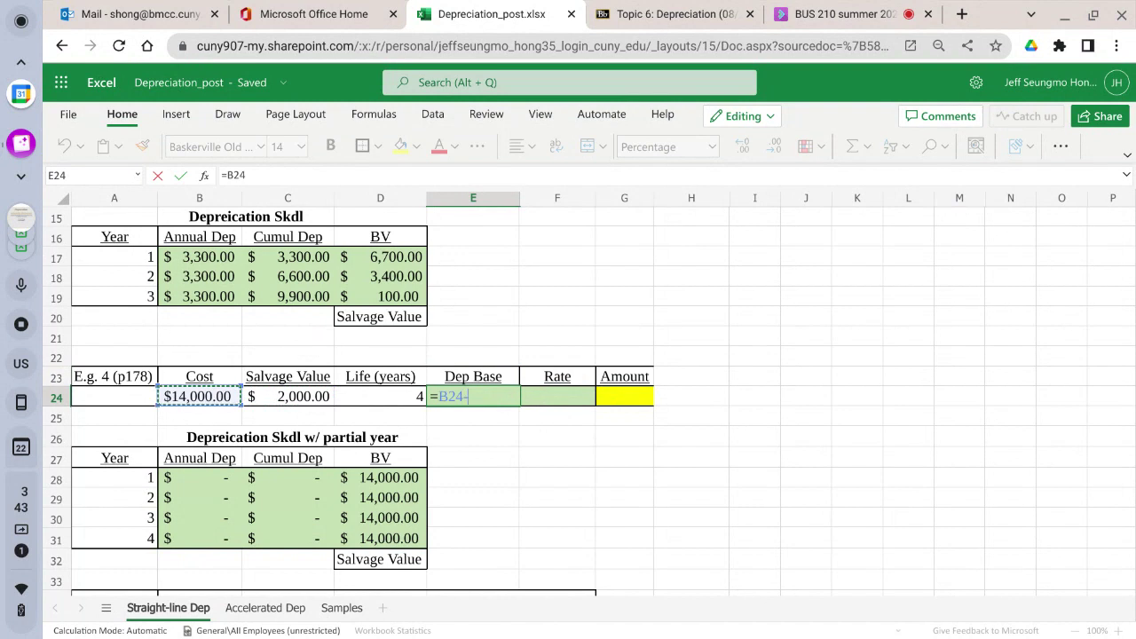
click(281, 391)
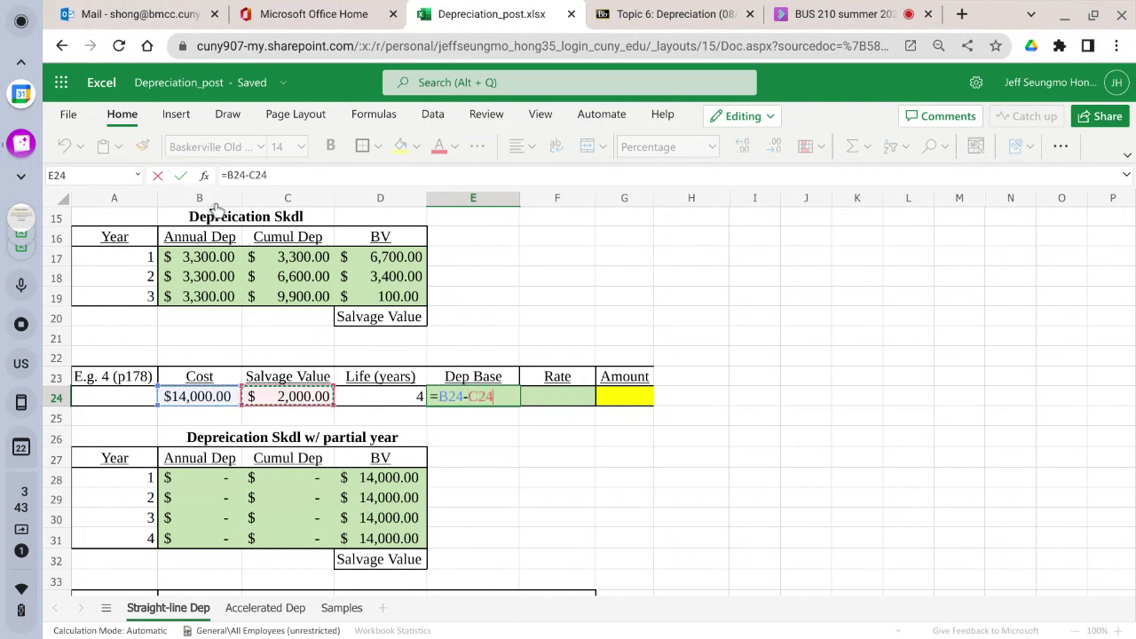
click(181, 176)
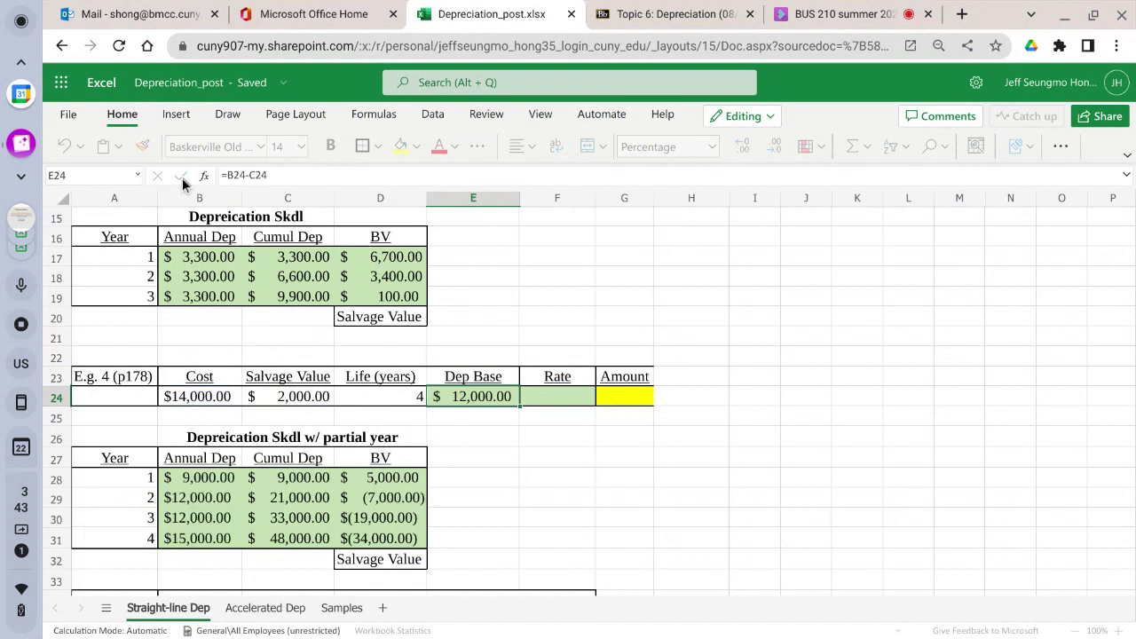
Change the E.g. 4 salvage value in C24 to 200
click(271, 399)
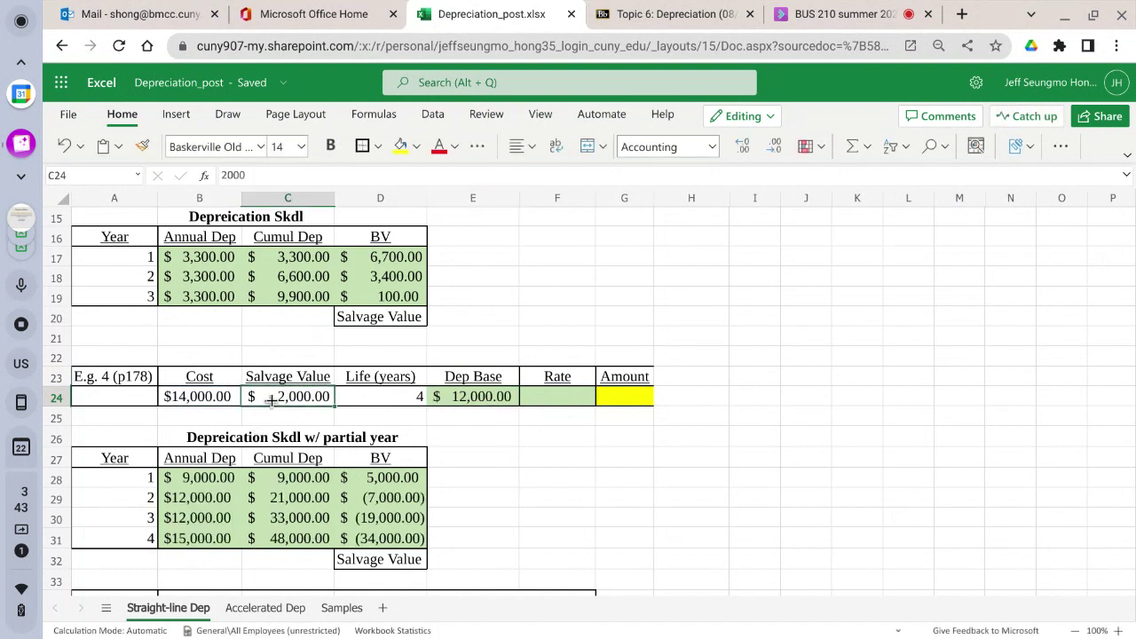
click(234, 174)
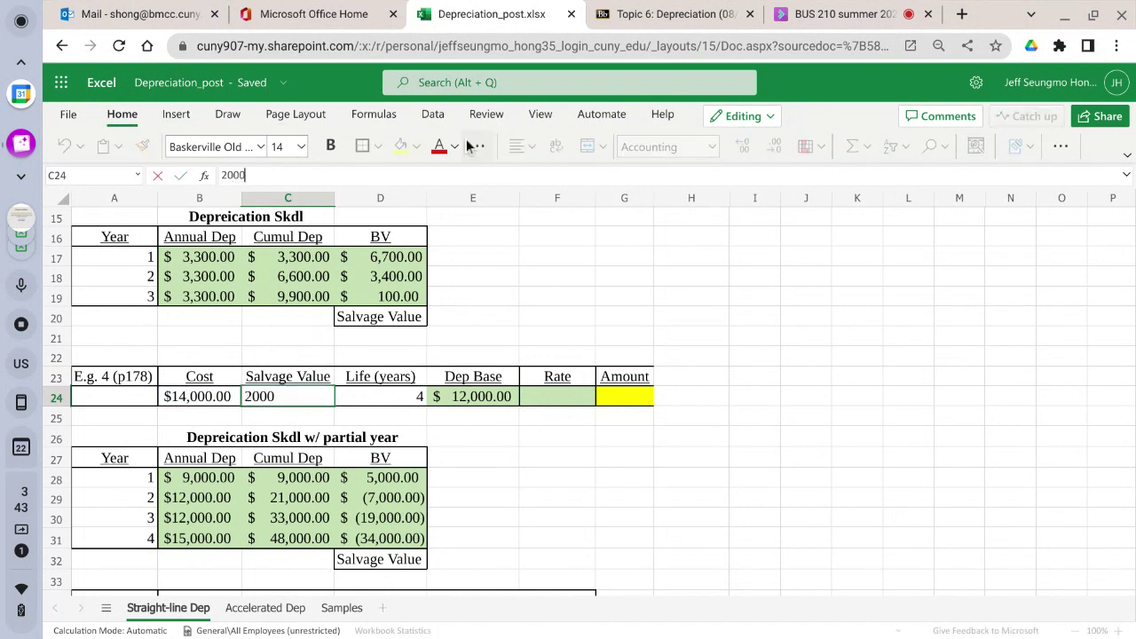
key(BackSpace)
key(Return)
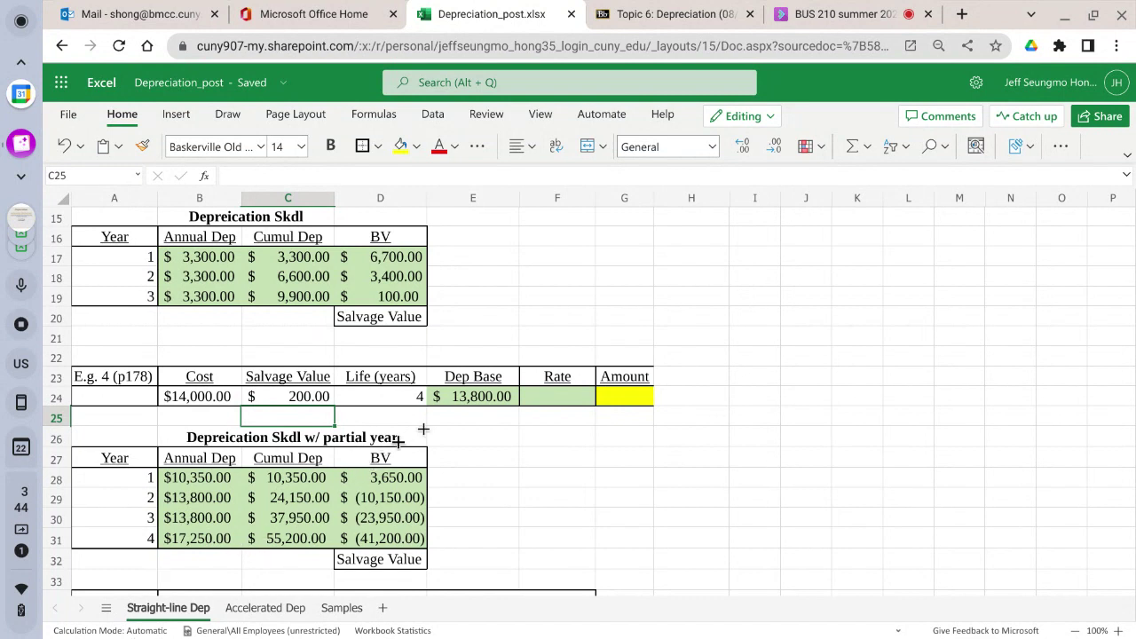
Calculate the E.g. 4 depreciation rate in F24 from the life in years with =1/D24
click(465, 403)
click(555, 400)
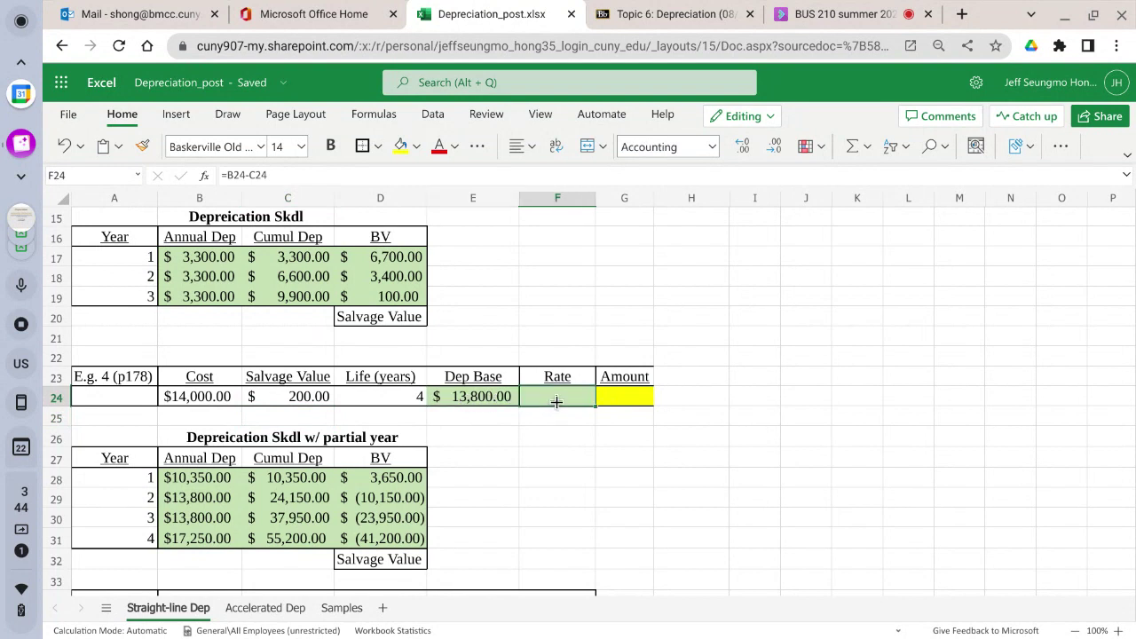
text(=)
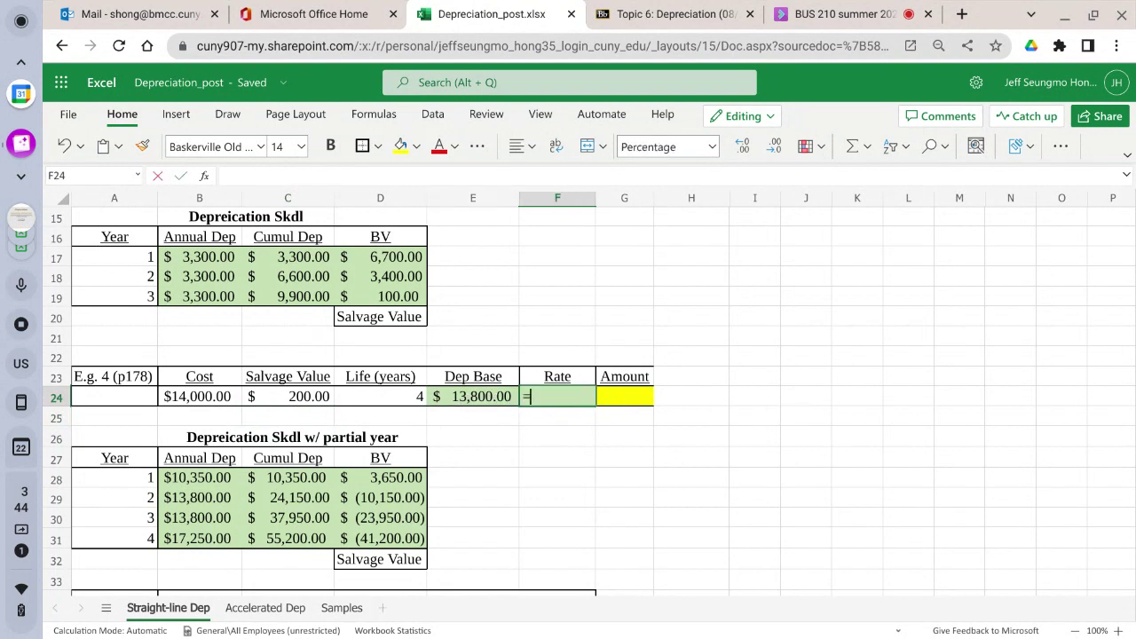
text(1/)
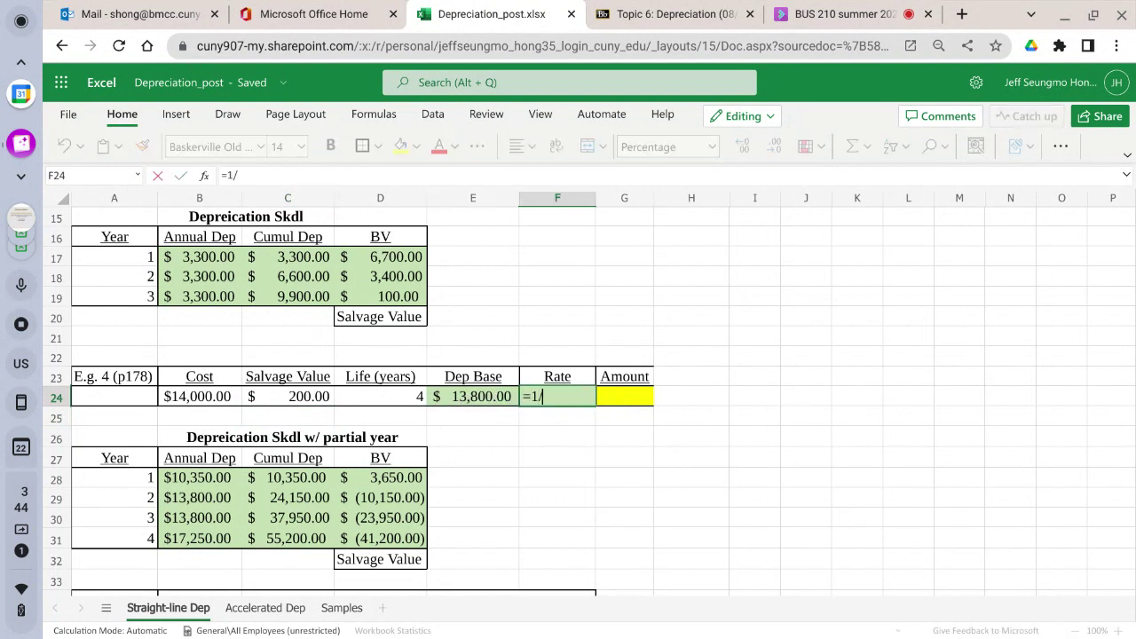
click(386, 402)
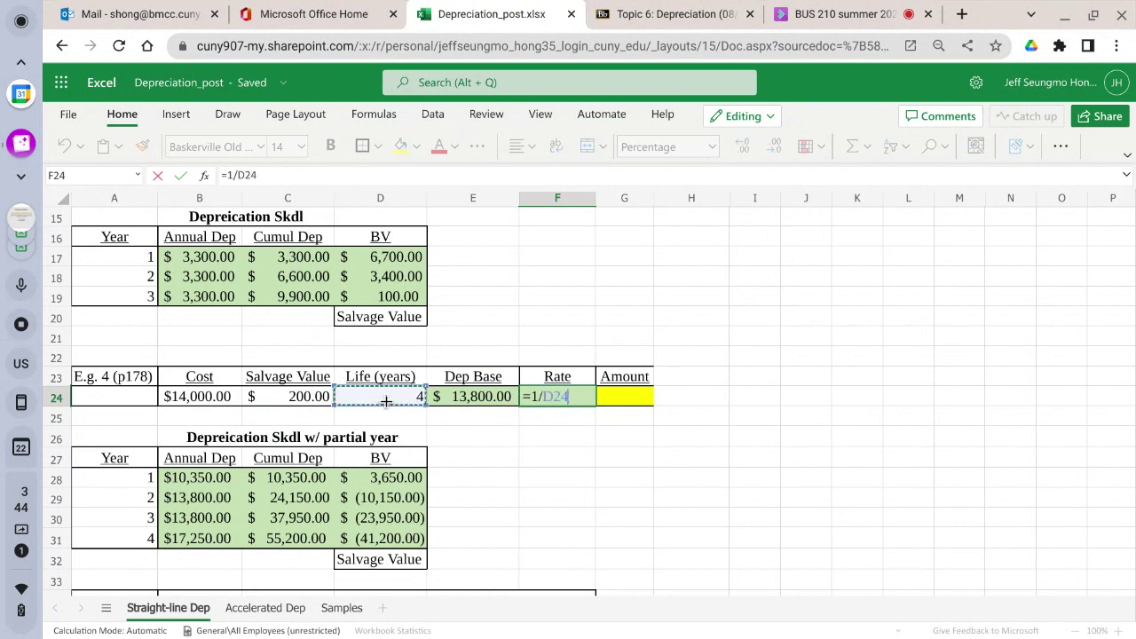
key(Tab)
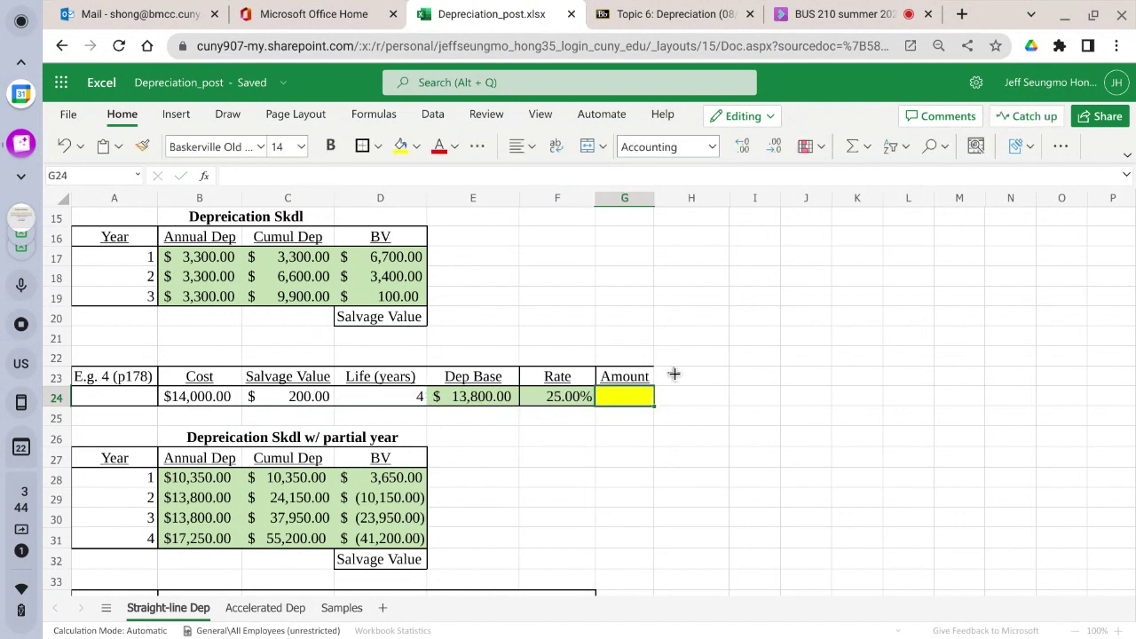
Calculate the E.g. 4 Amount in G24 with =E24*F24 and autofit the width of column G
text(=)
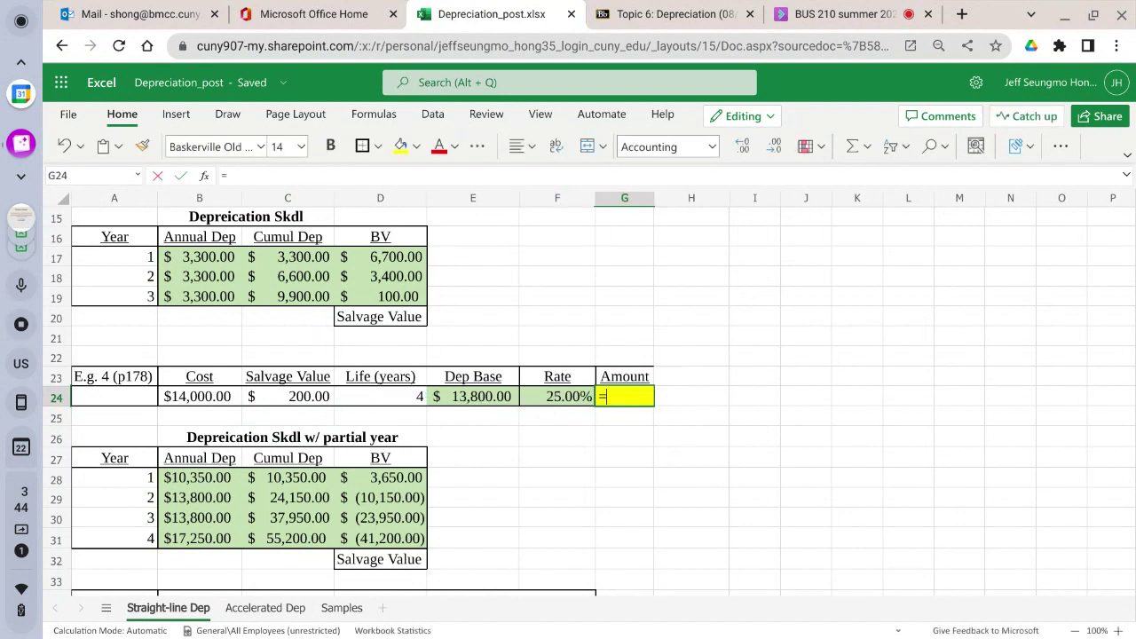
click(458, 401)
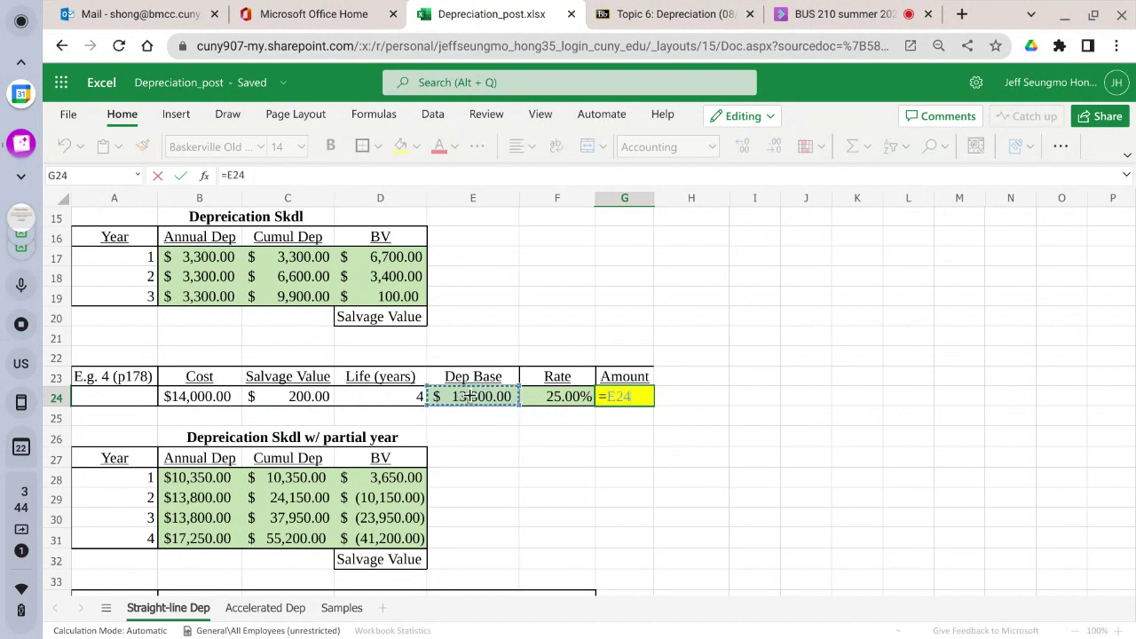
text(*)
click(524, 395)
key(Return)
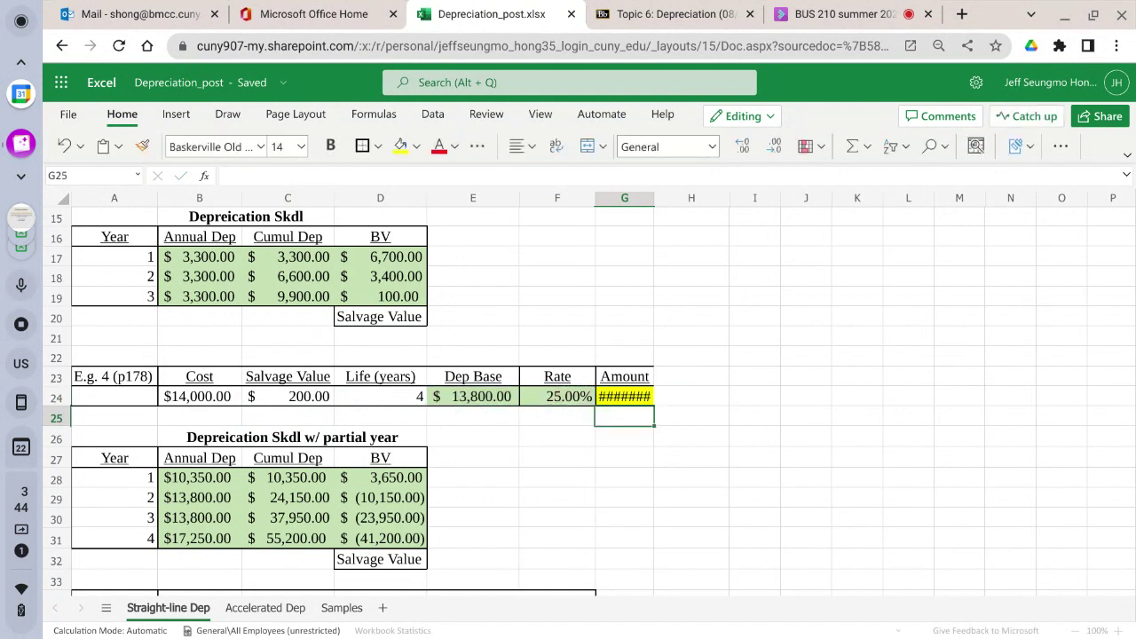
double_click(656, 199)
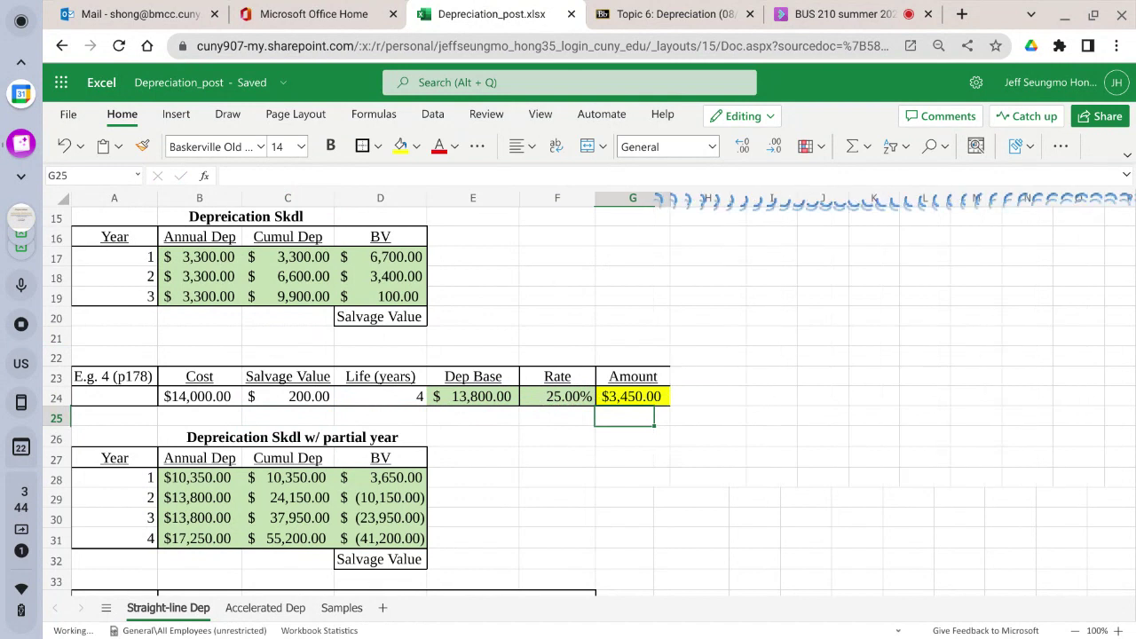
click(644, 483)
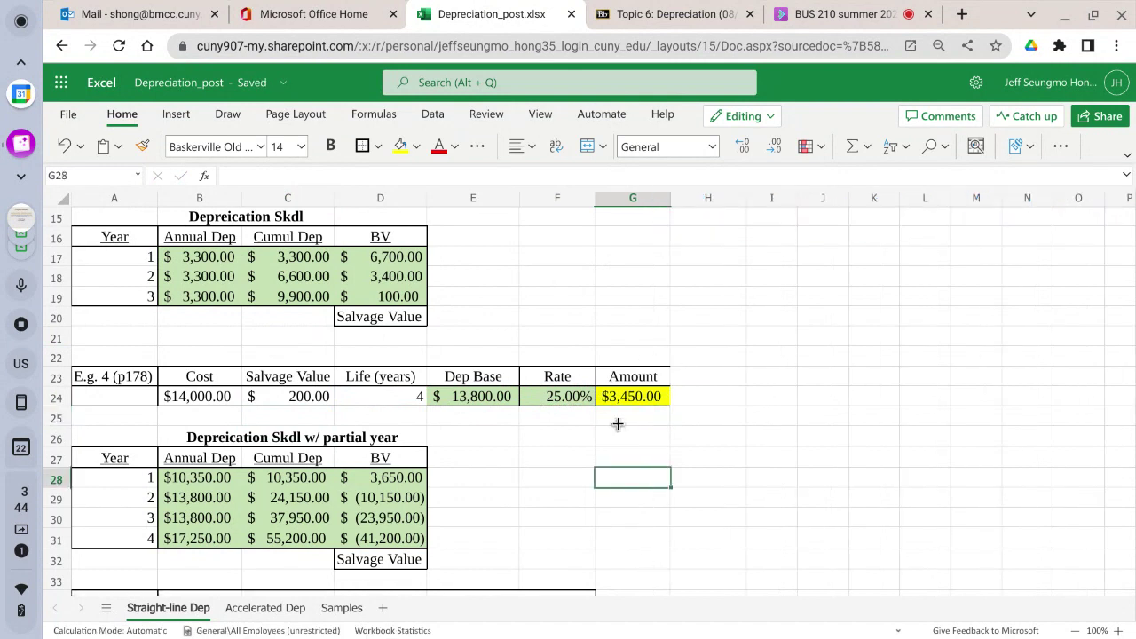
click(627, 396)
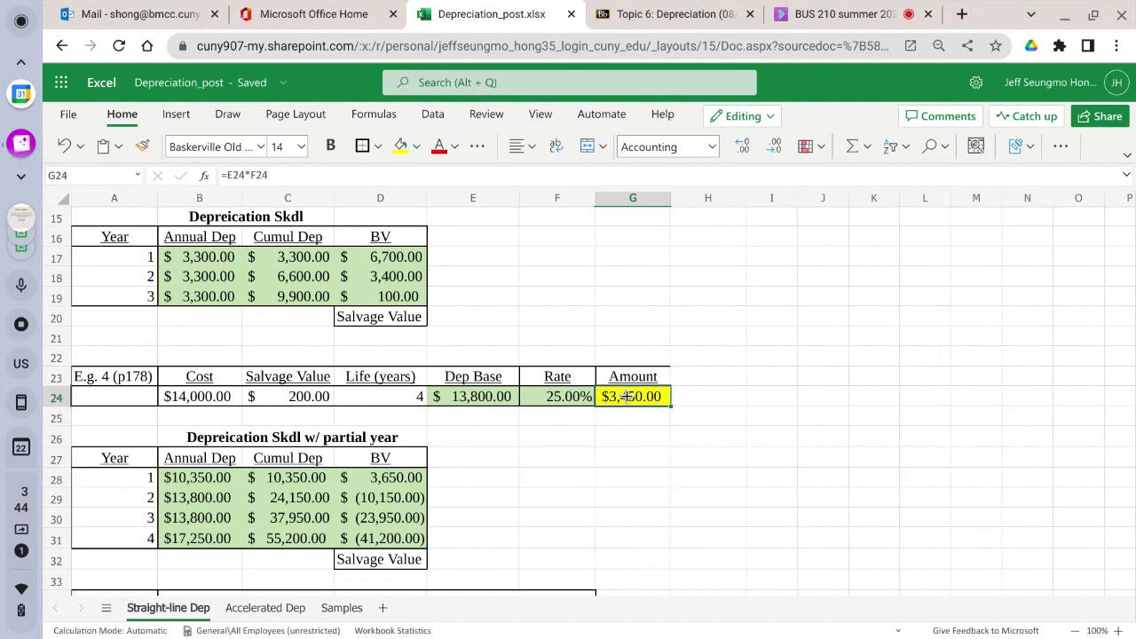
Clear only the contents of the E.g. 4 partial-year depreciation schedule values in B28:D31
click(212, 481)
drag(211, 479, 380, 539)
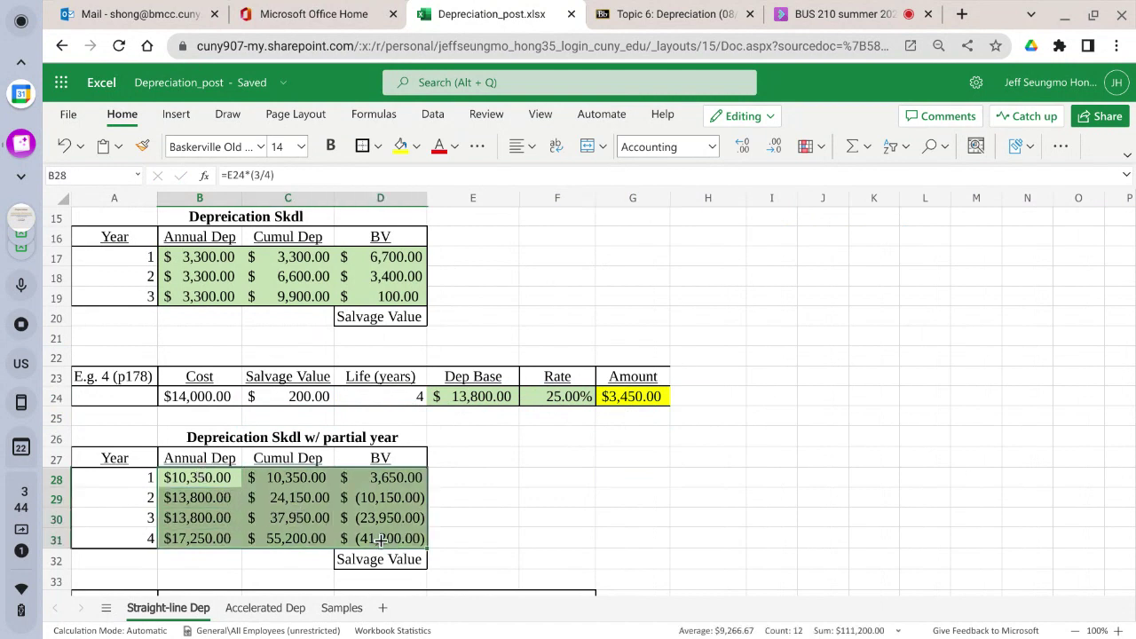
click(1061, 148)
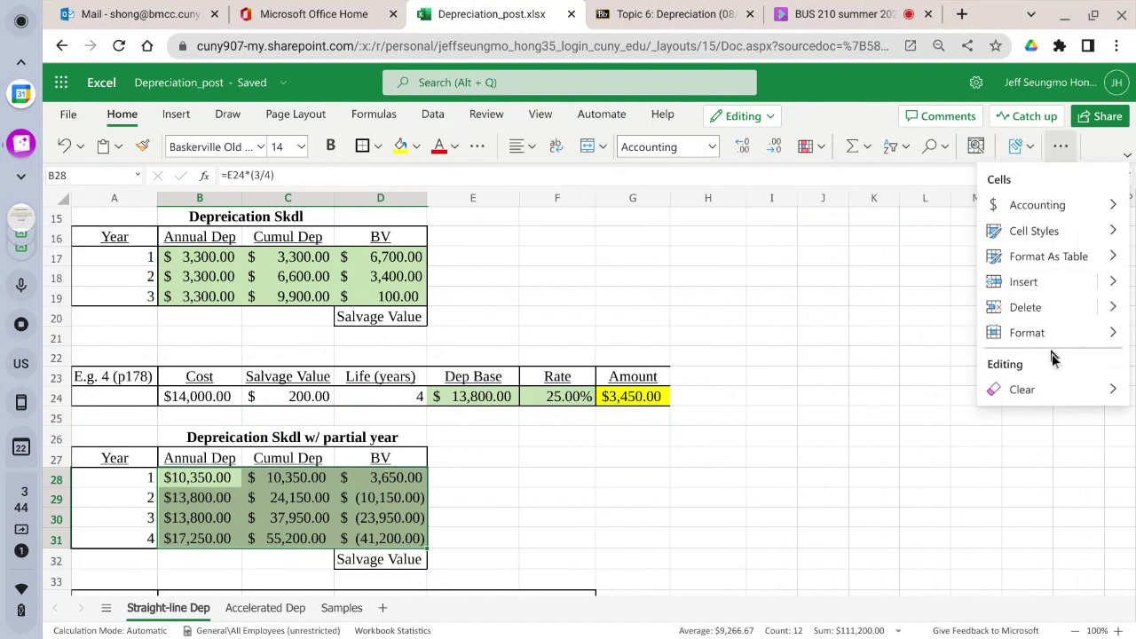
mouse_move(1047, 384)
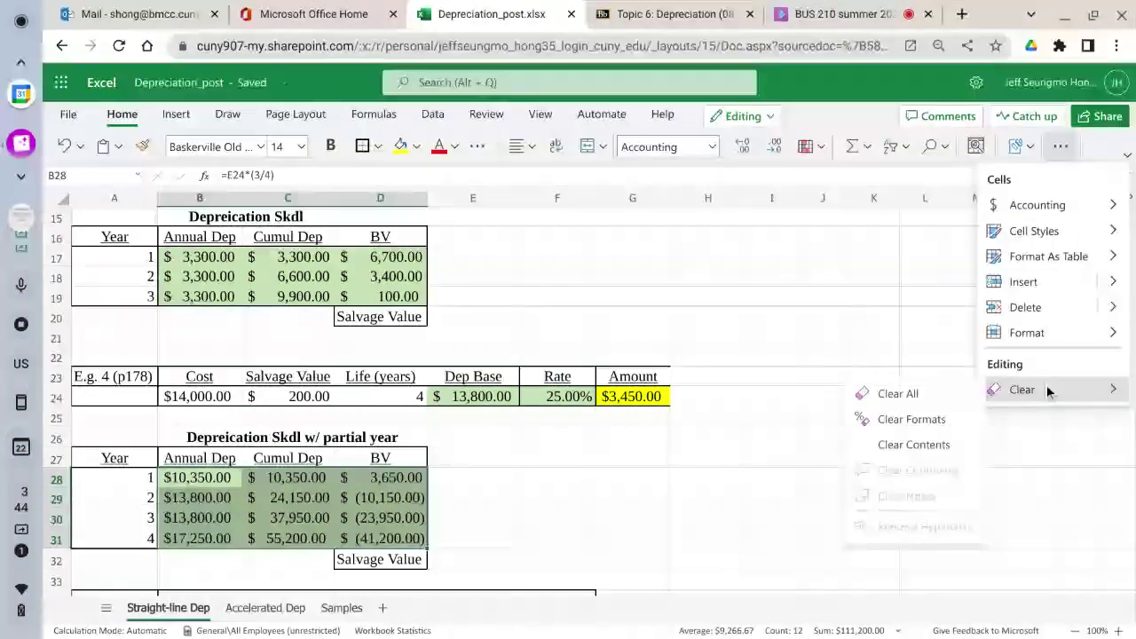
click(925, 446)
click(206, 494)
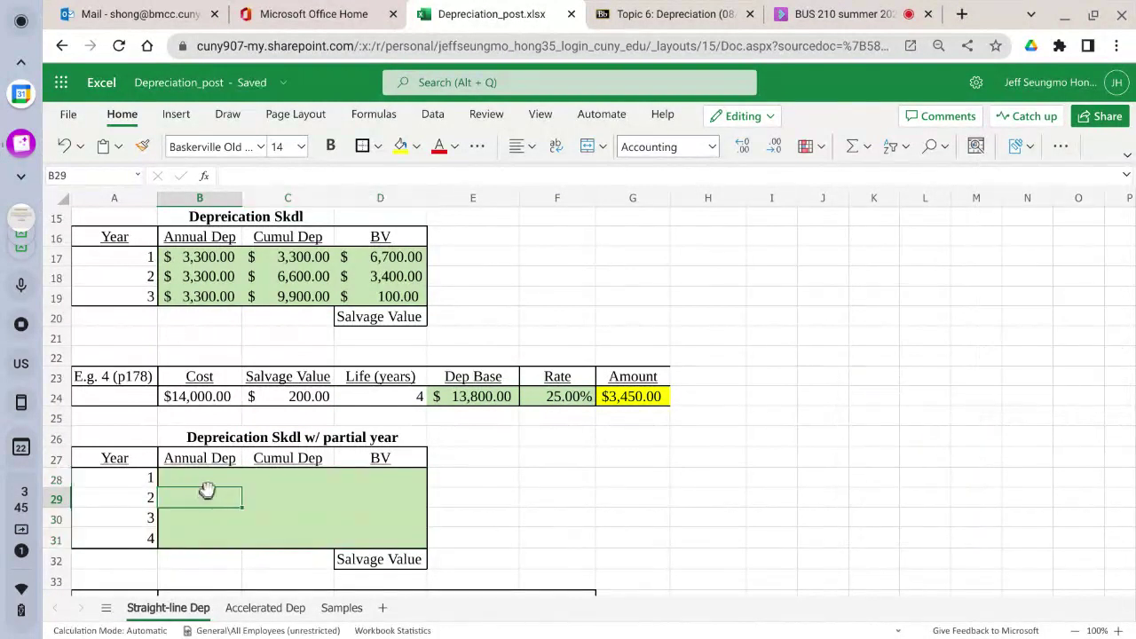
Fill the E.g. 4 schedule's Annual Dep cells B28:B31 with the absolute reference =$G$24
click(204, 478)
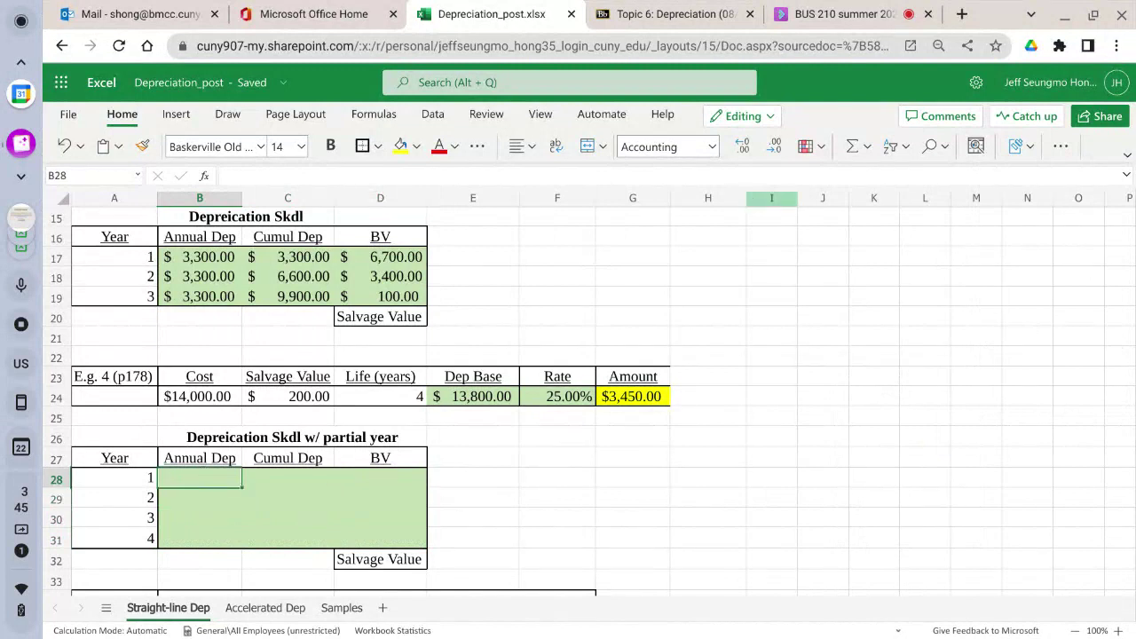
text(=)
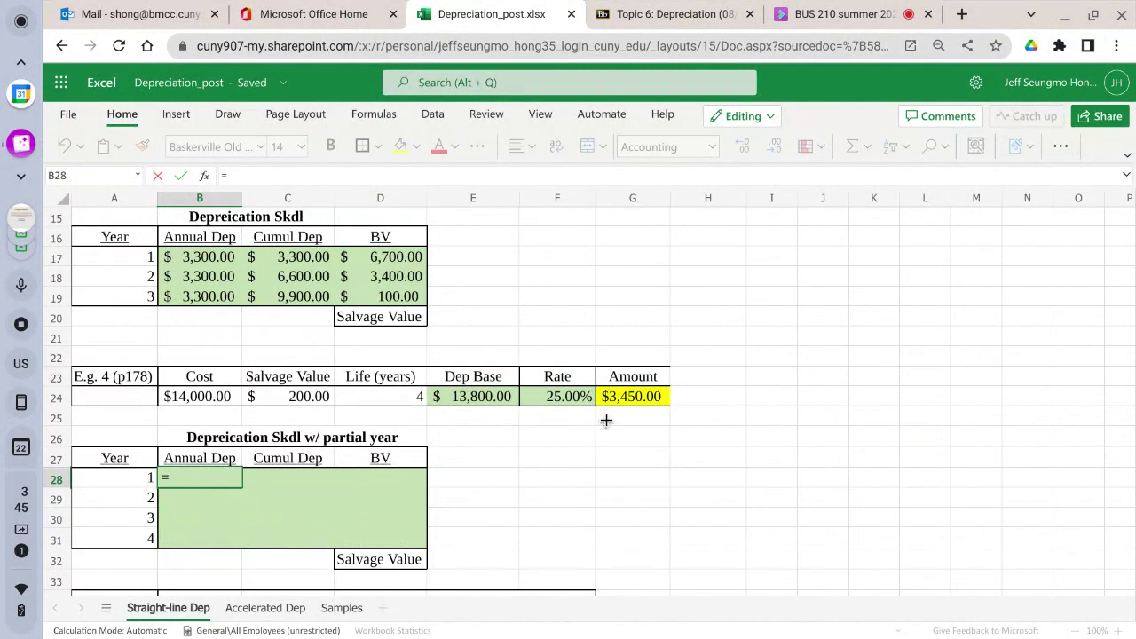
click(631, 398)
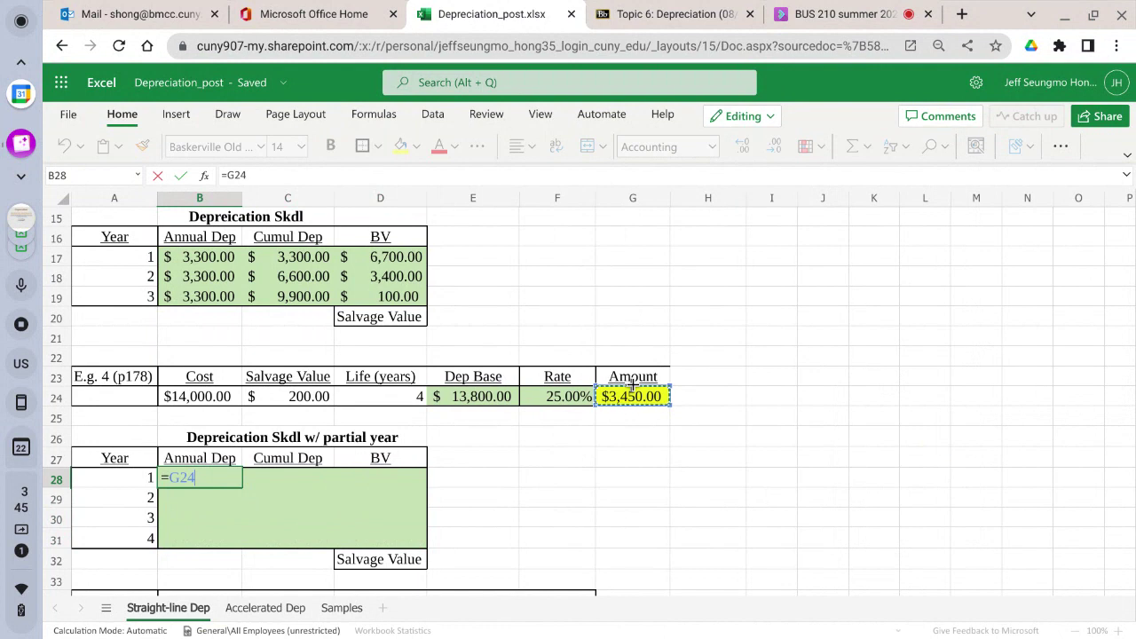
key(F4)
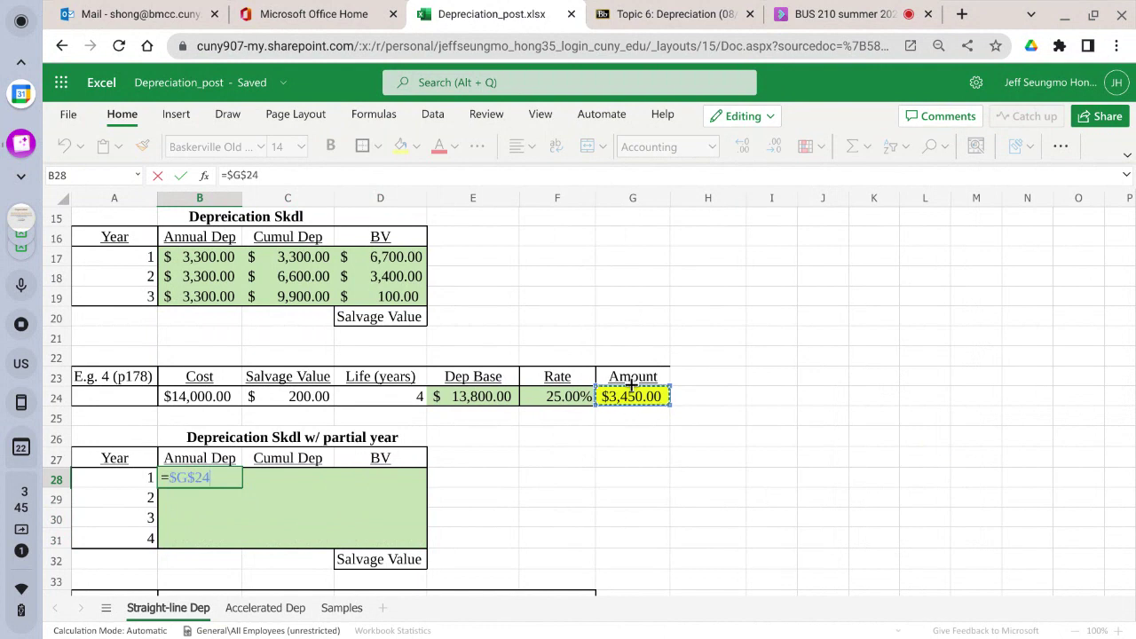
key(Return)
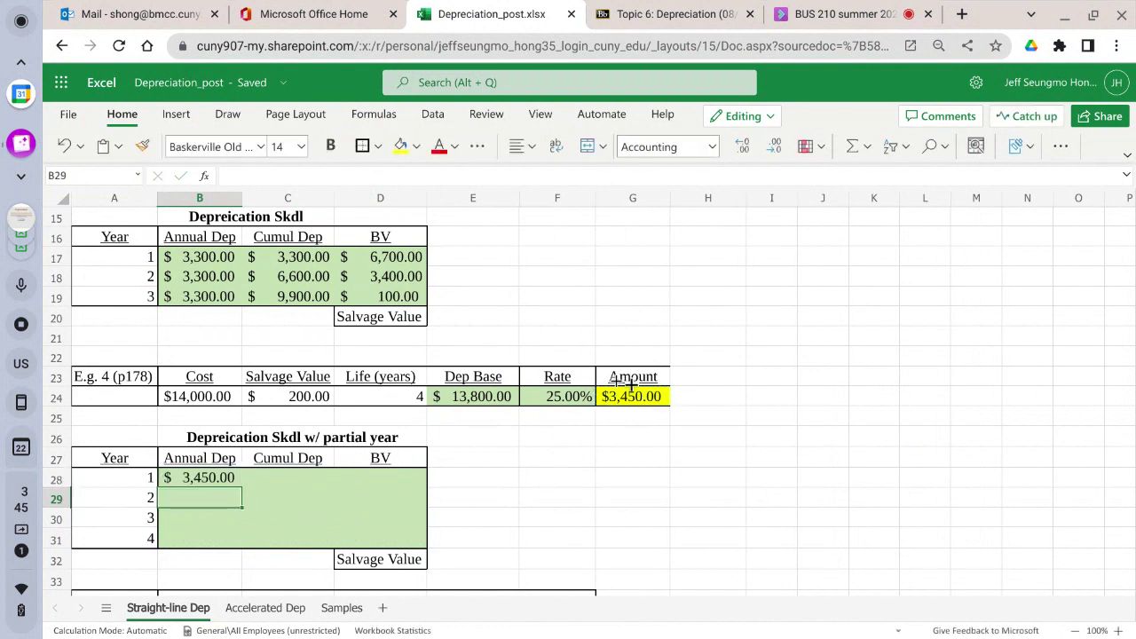
click(180, 471)
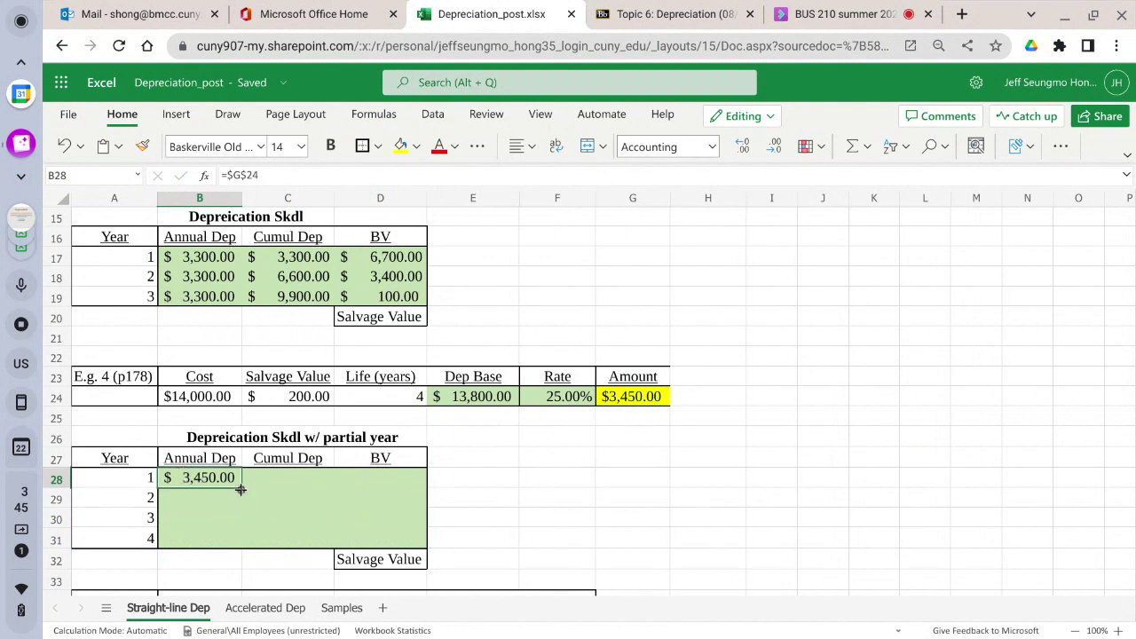
drag(239, 490, 233, 544)
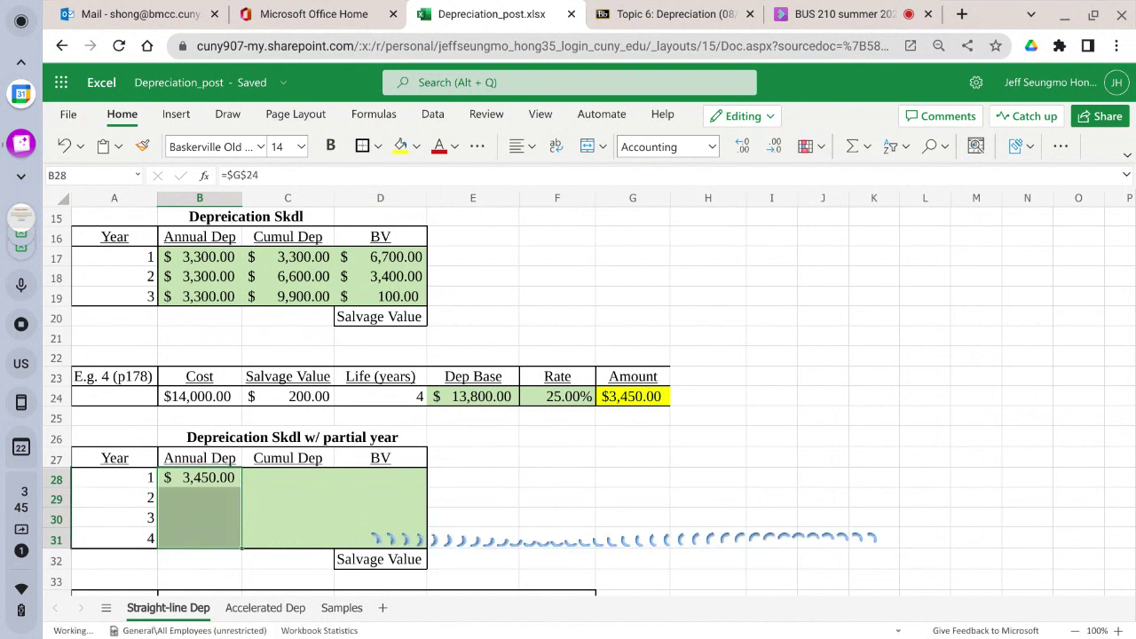
Set the year 1 Cumul Dep in C28 to =B28
click(293, 484)
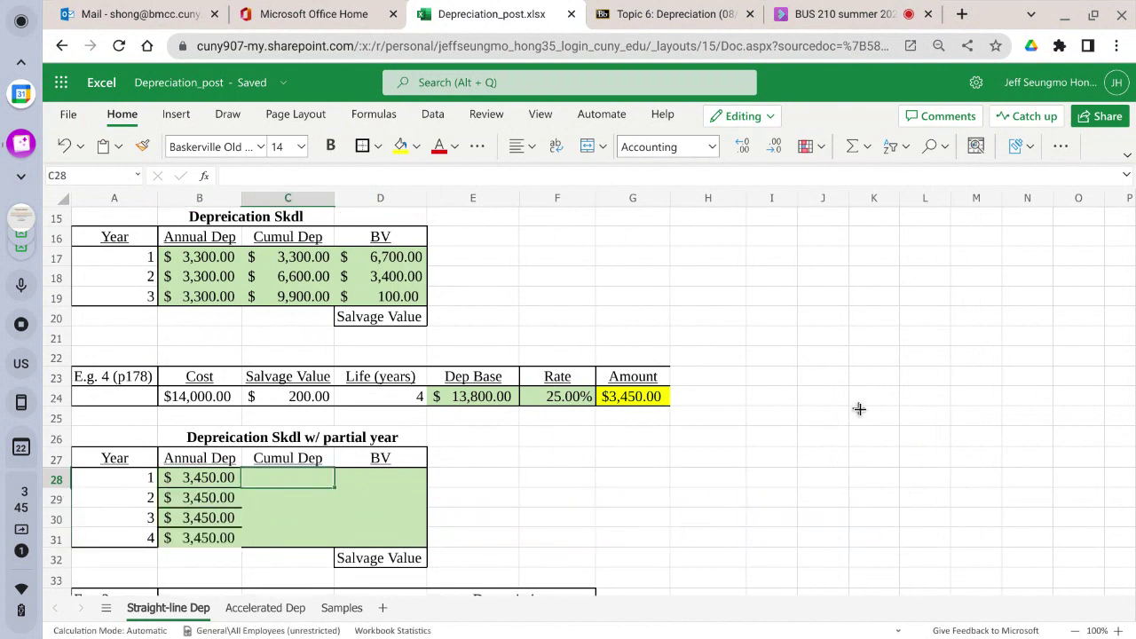
text(=)
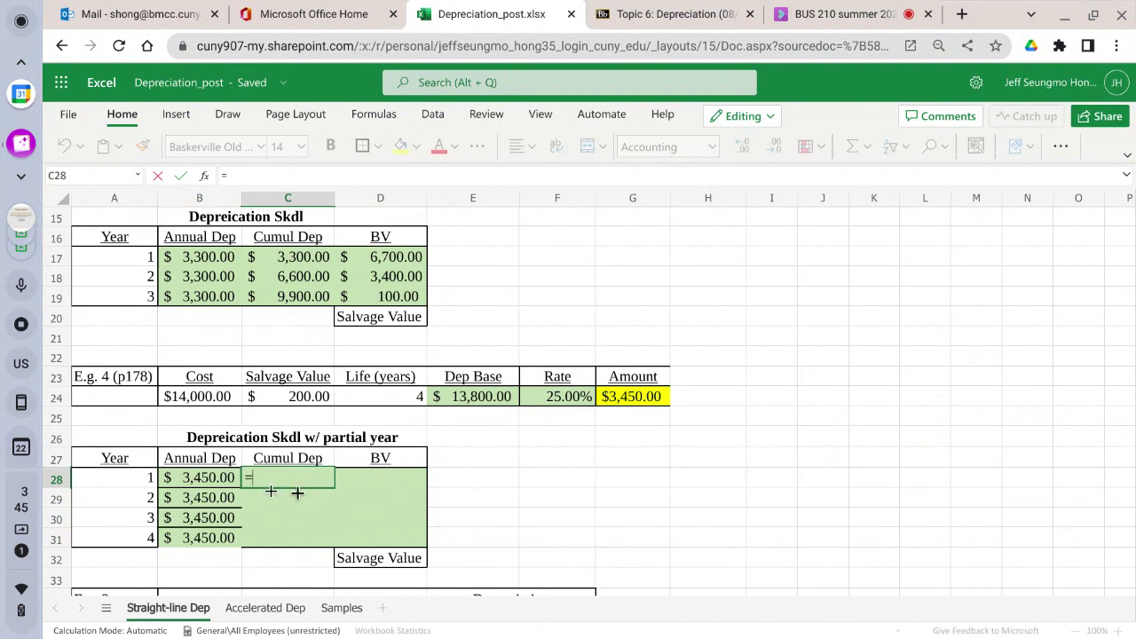
click(232, 479)
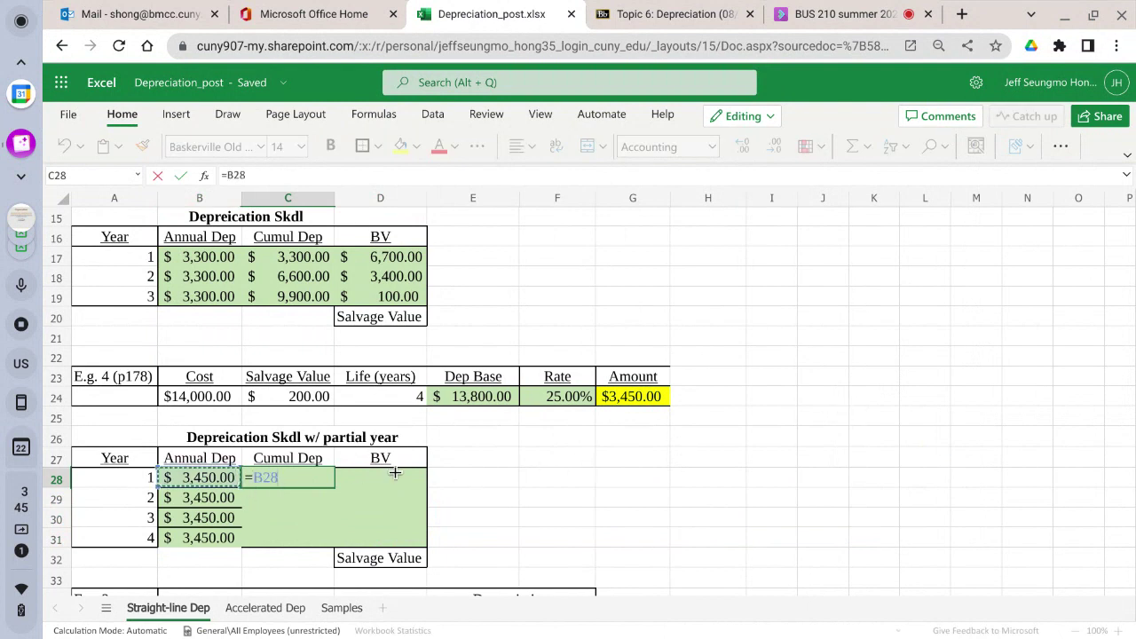
key(Return)
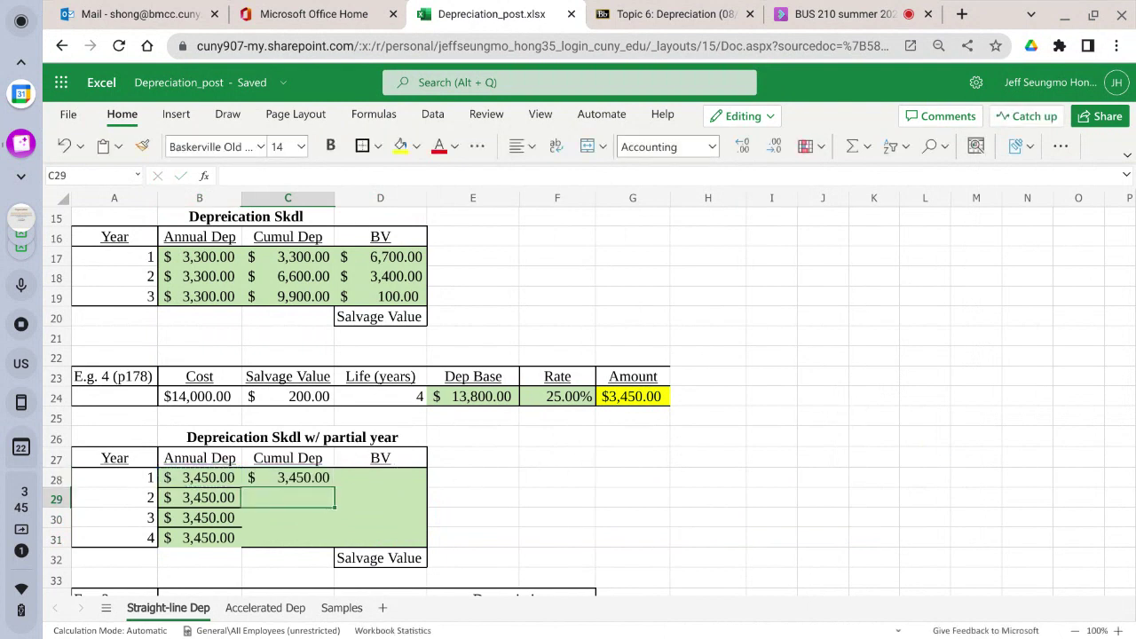
Calculate the year 2 Cumul Dep in C29 with =SUM(B29,C28) and fill the formula down to C31
text(=s)
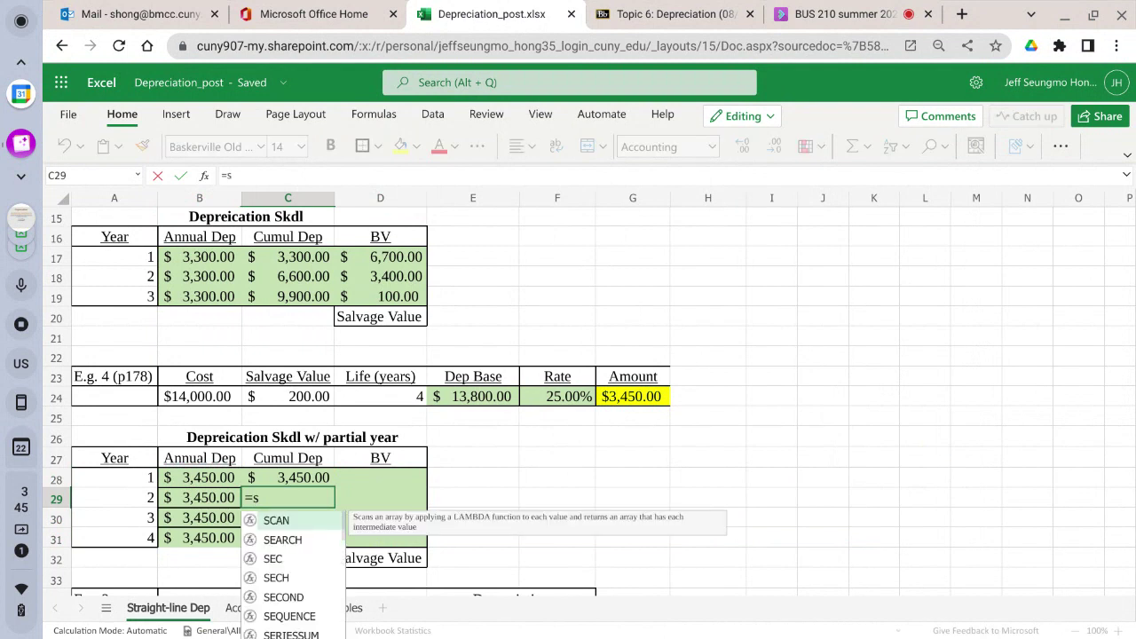
text(um()
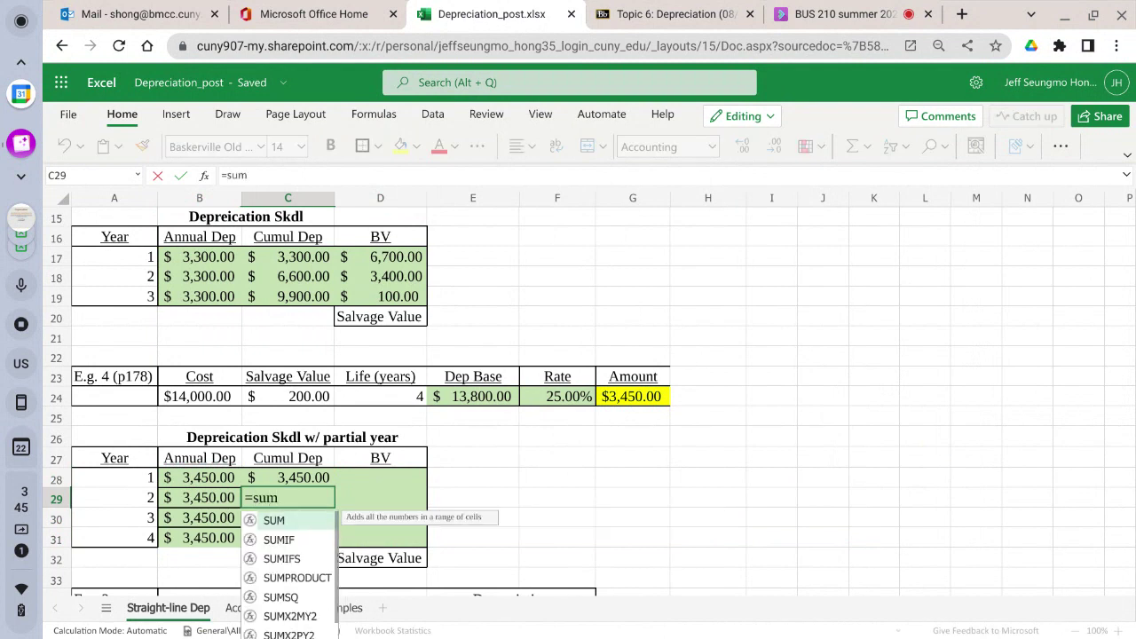
click(204, 498)
text(,)
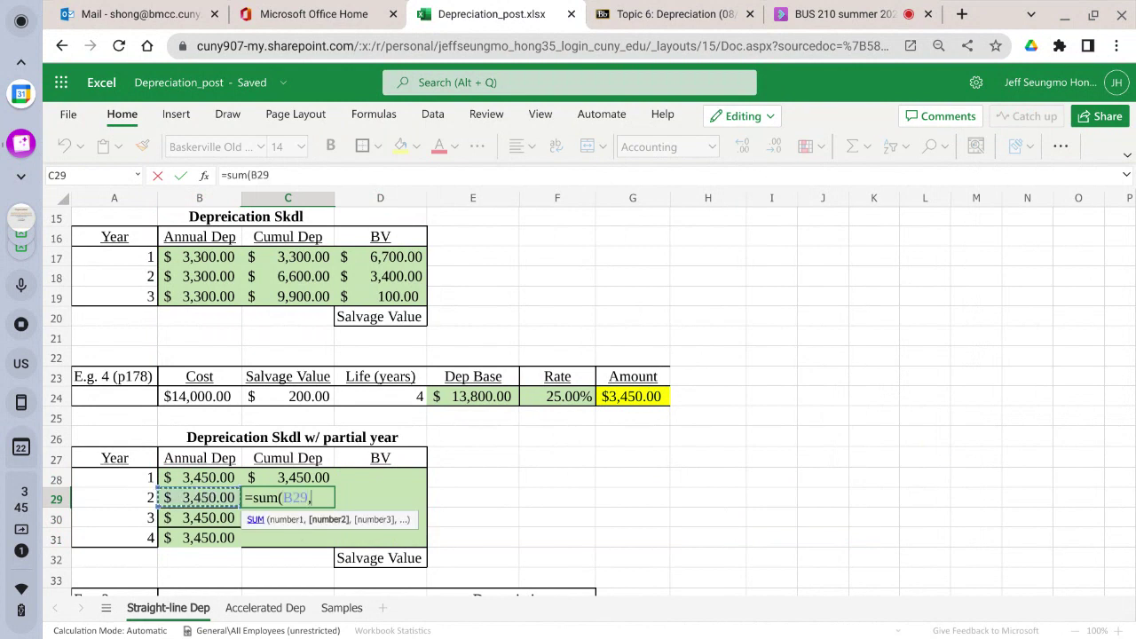
click(282, 478)
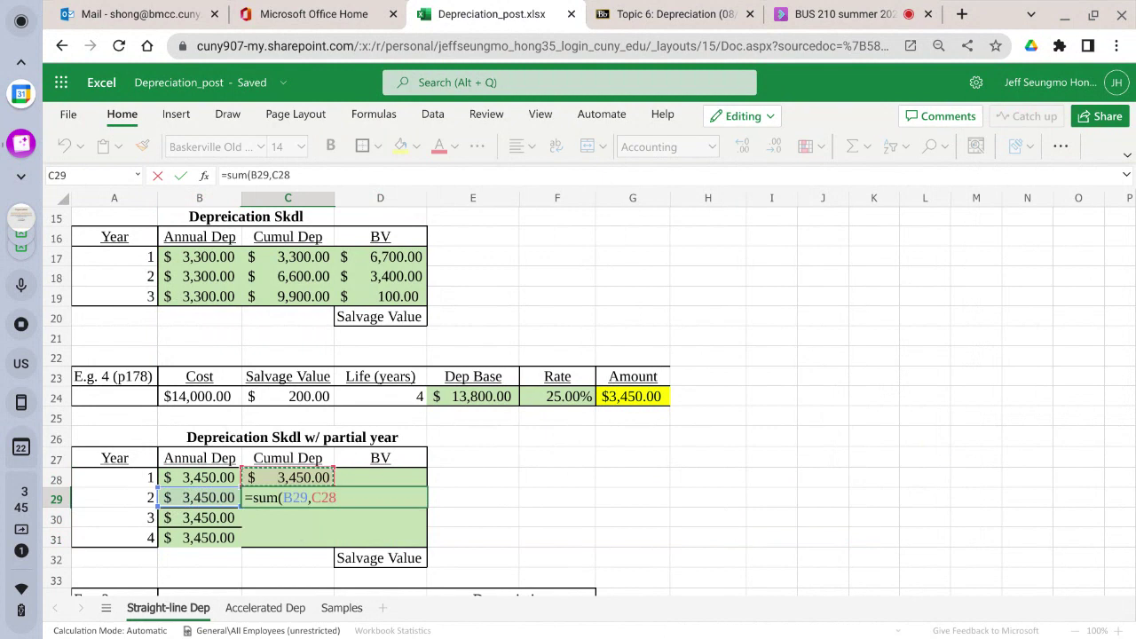
key(Return)
click(270, 498)
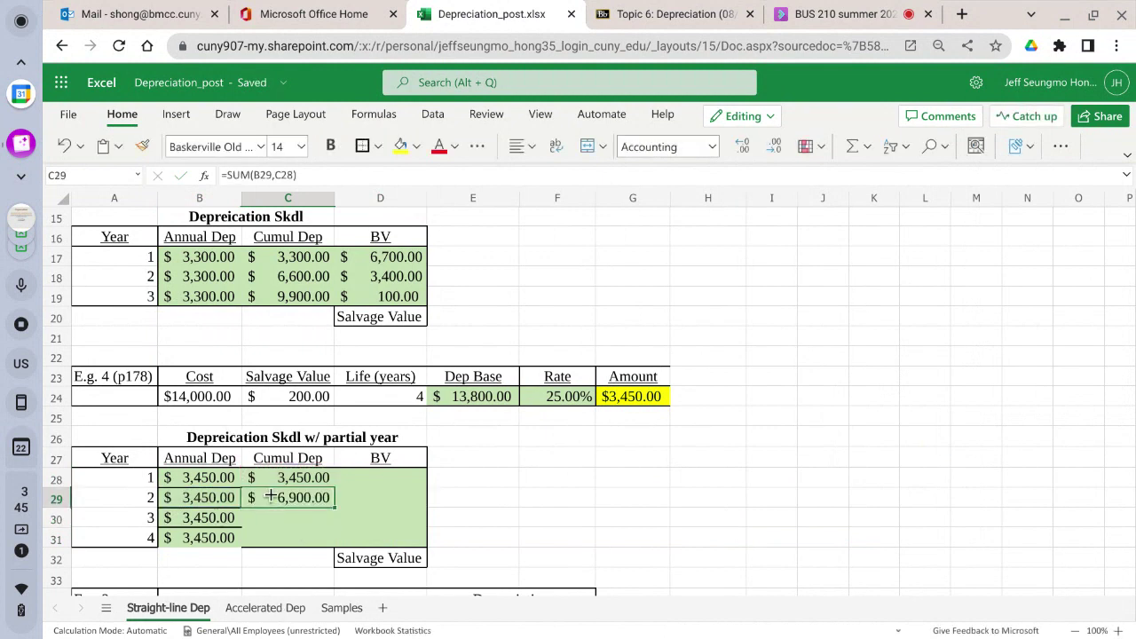
drag(334, 508, 325, 545)
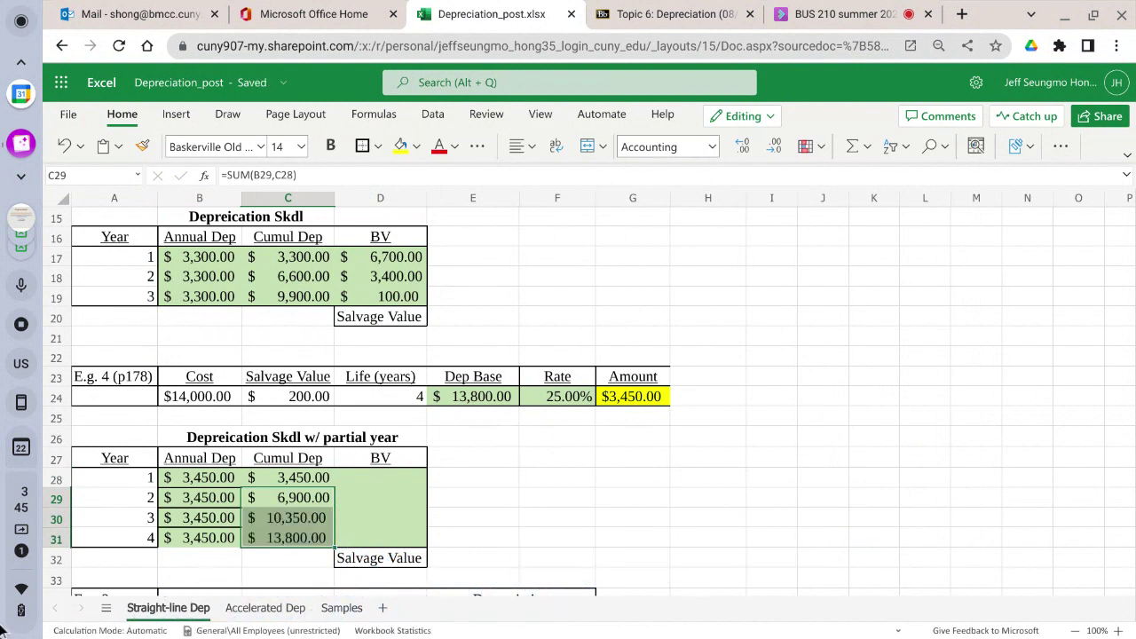
Calculate the year 1 BV in D28 with =$B$24-C28 and fill the formula down to D31
click(378, 476)
text(=)
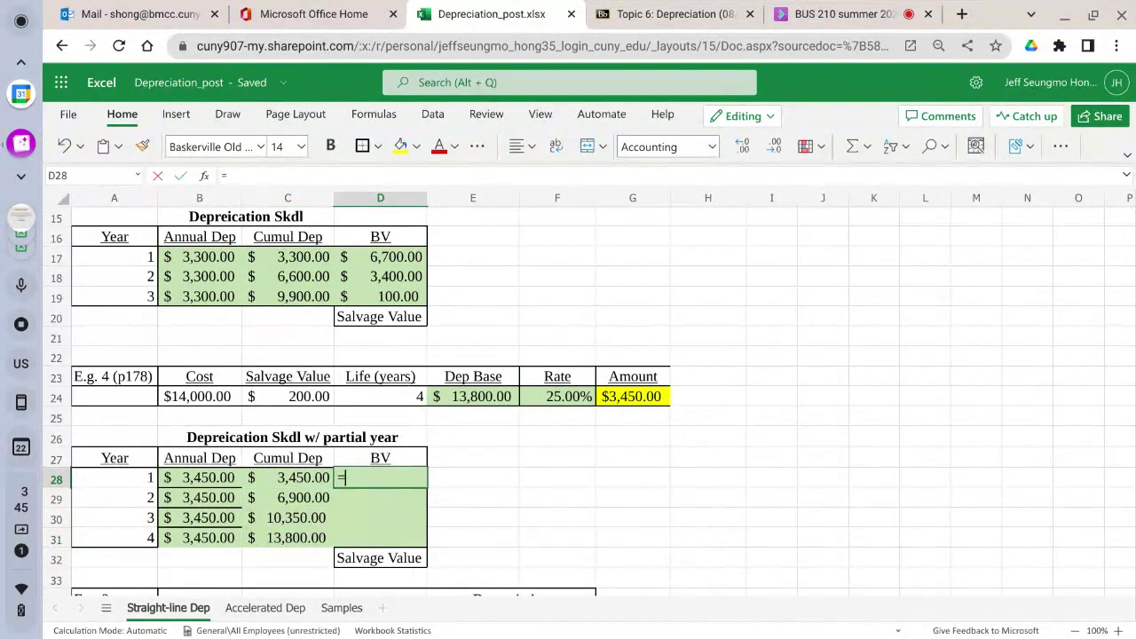
click(174, 397)
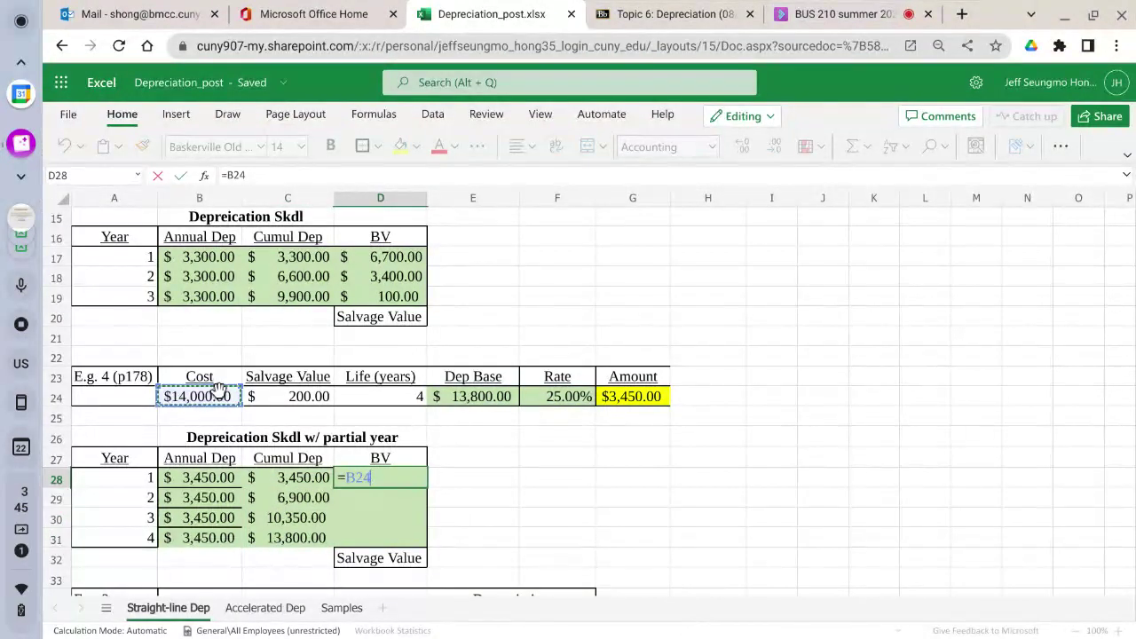
key(F4)
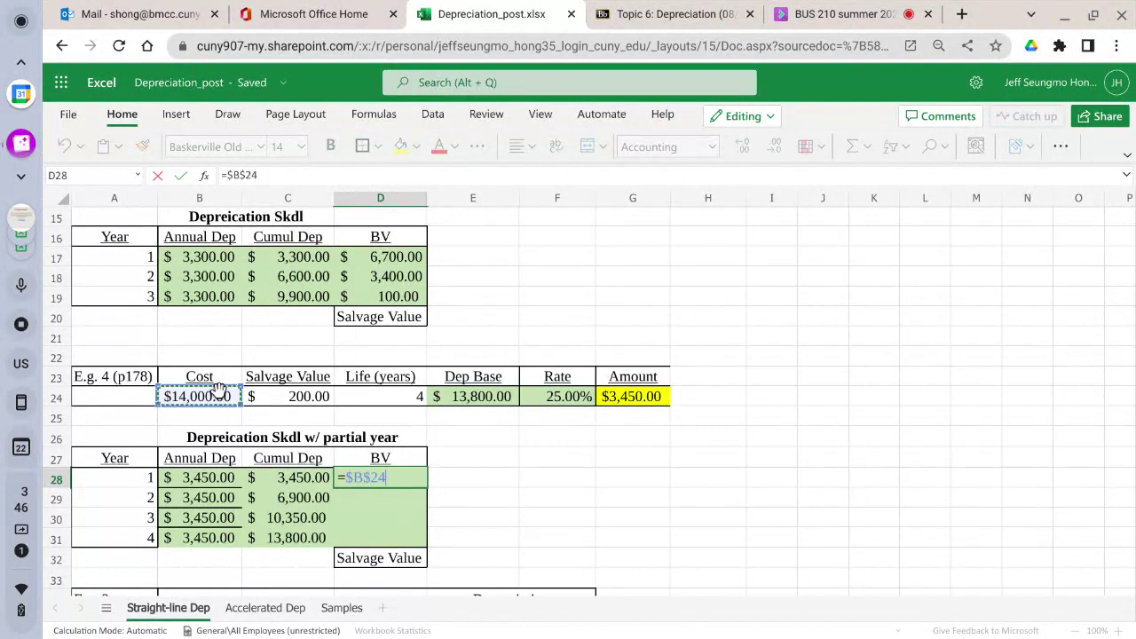
text(-)
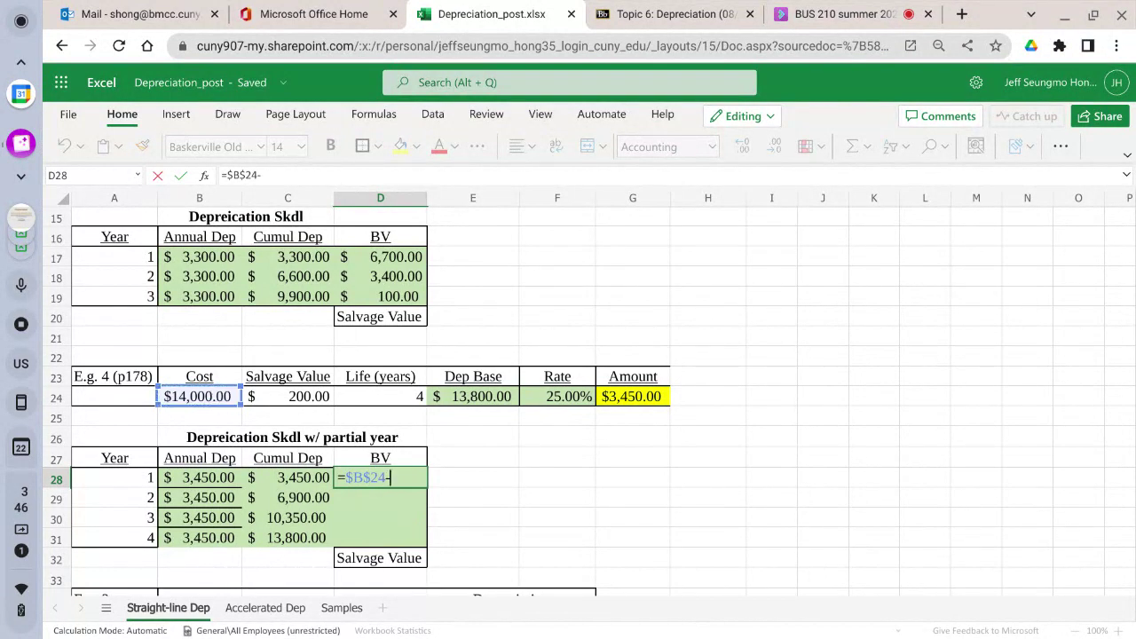
click(276, 477)
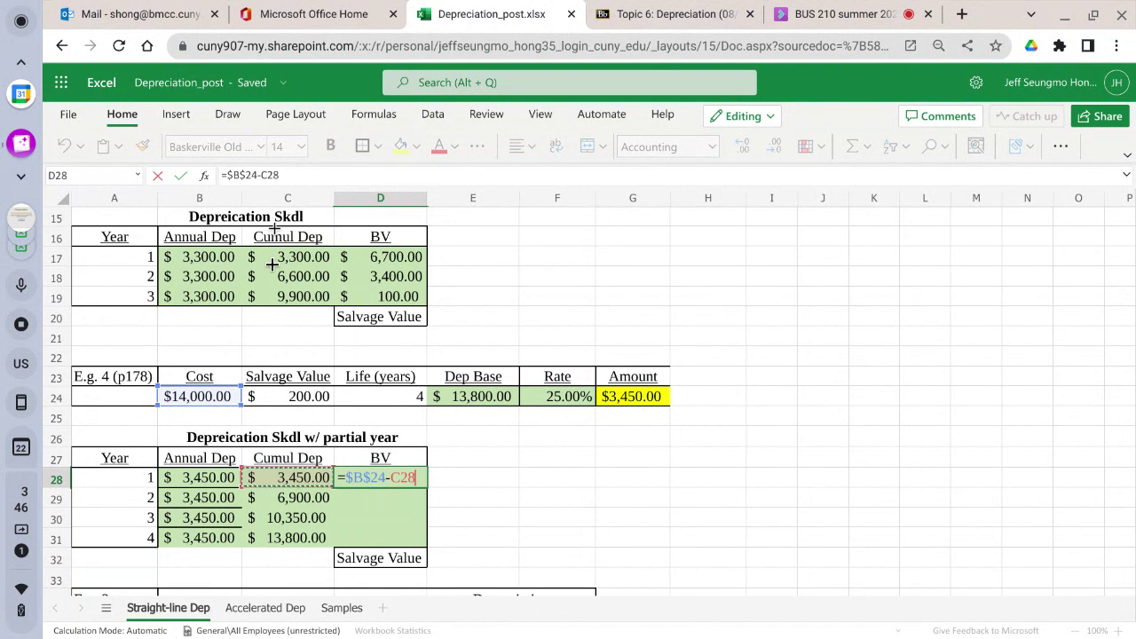
click(180, 176)
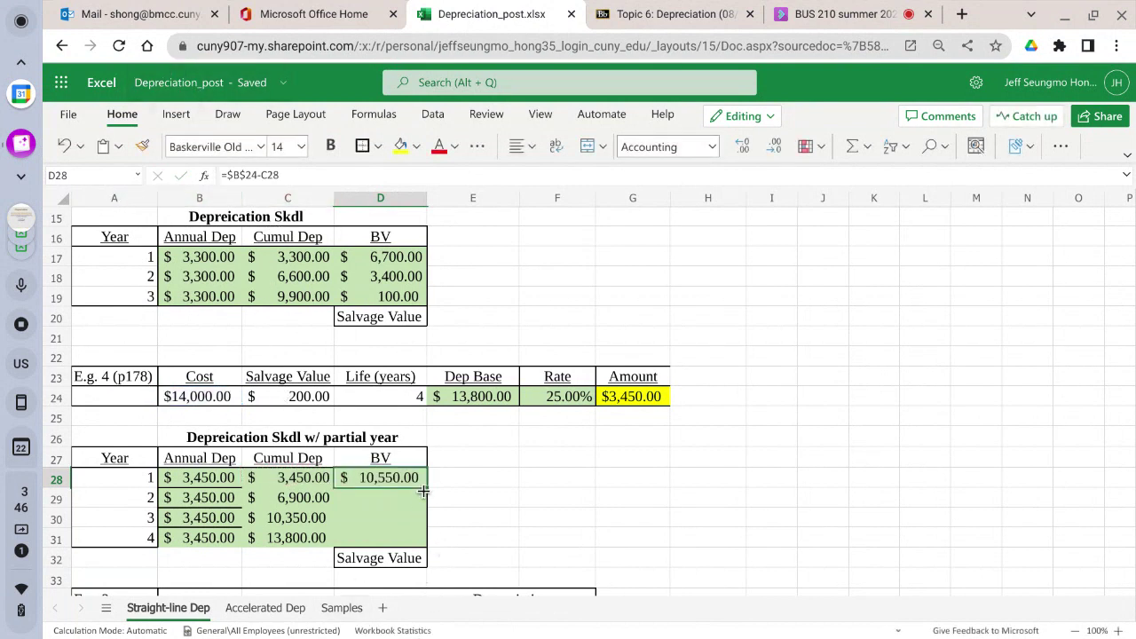
drag(427, 487, 418, 538)
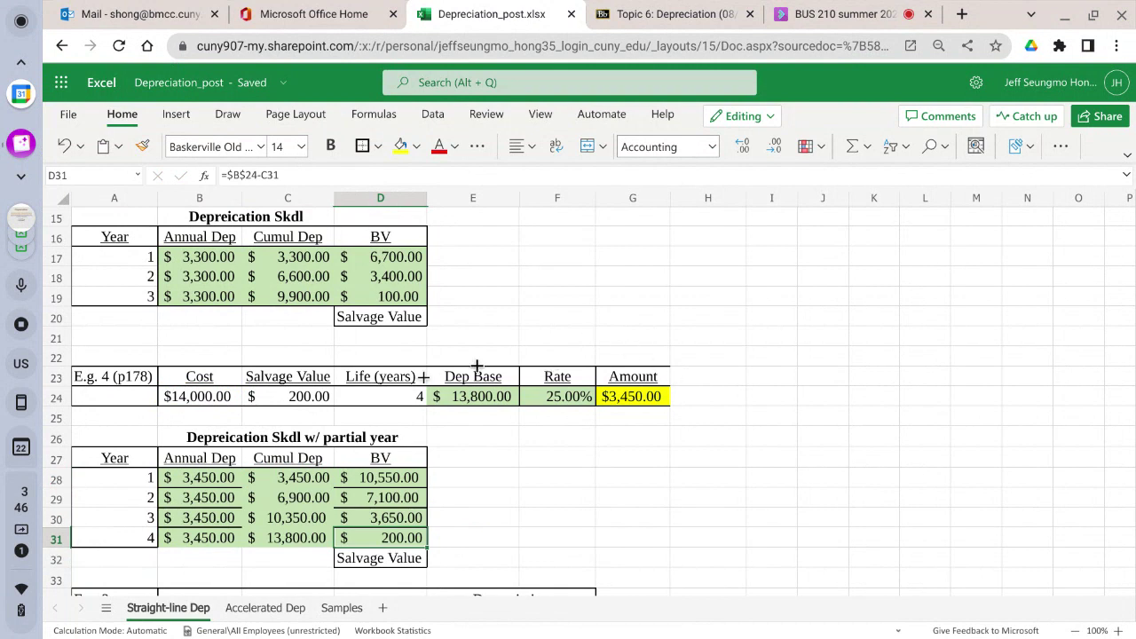
Select the partial-year schedule values B28:D31 and look through the unsolved examples below, from E.g. 2 (no2 p179) to E.g. 1 p181
drag(214, 479, 345, 531)
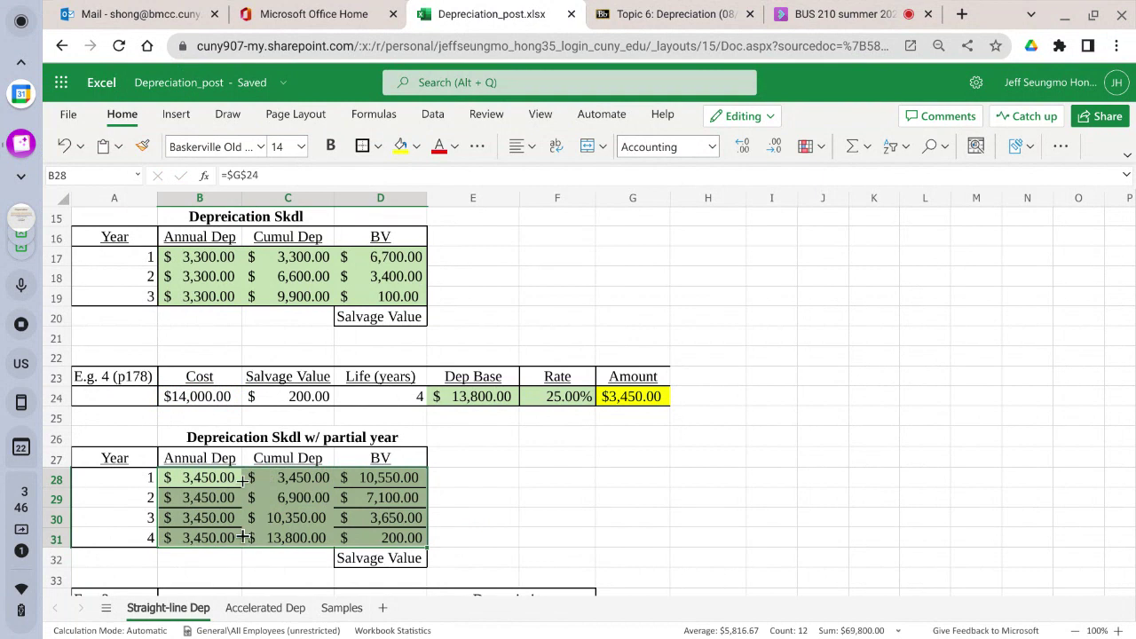
scroll(904, 466, down, 5)
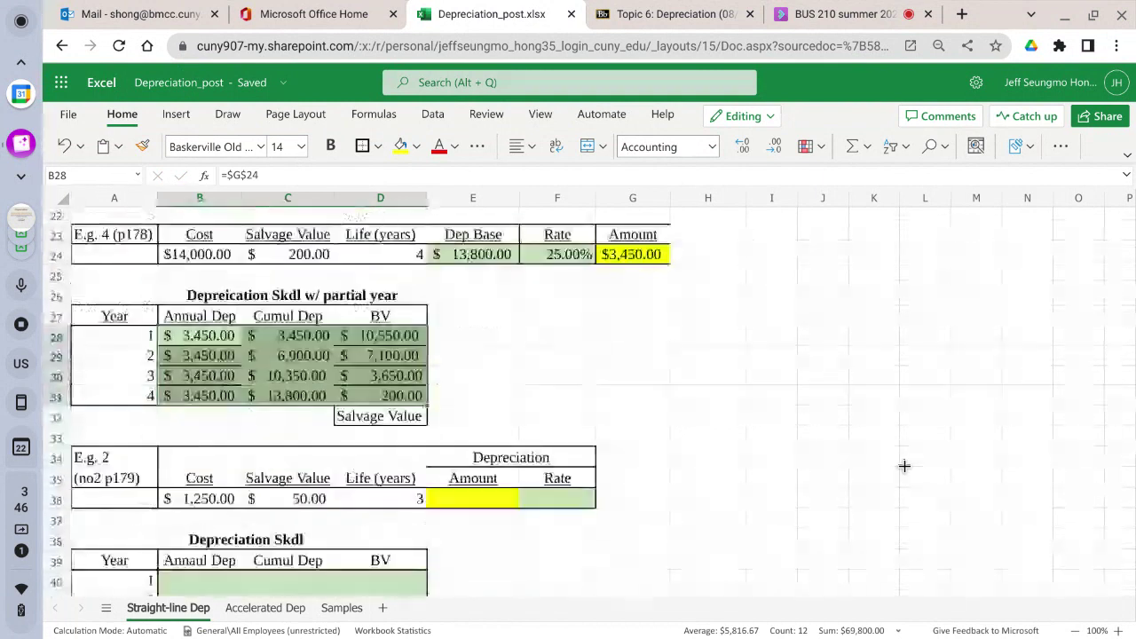
scroll(904, 466, down, 3)
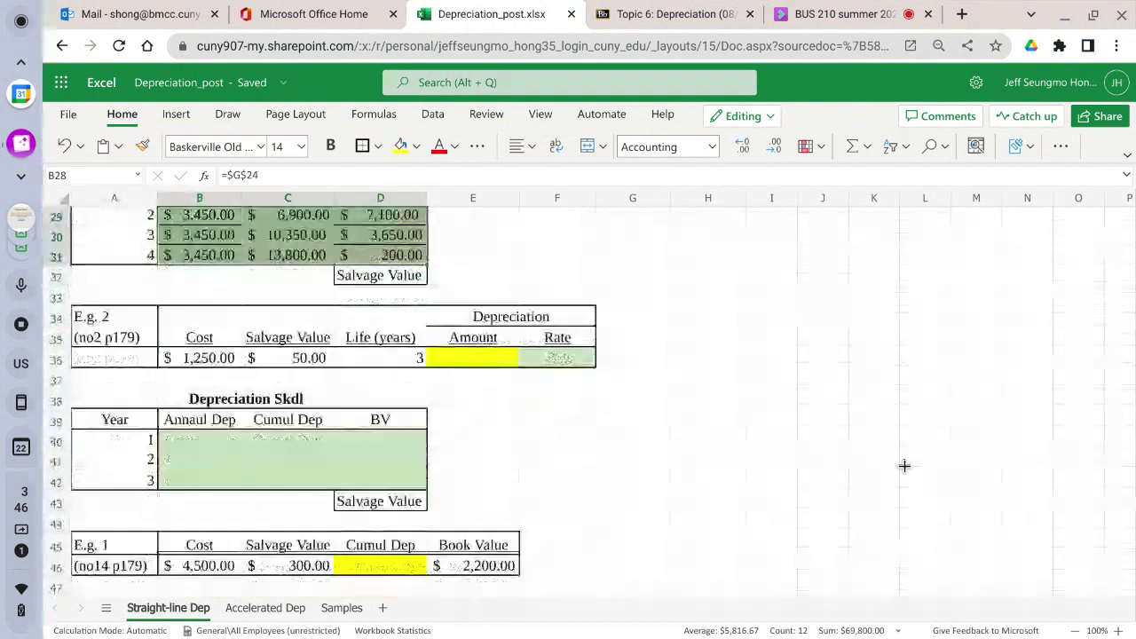
scroll(904, 466, down, 3)
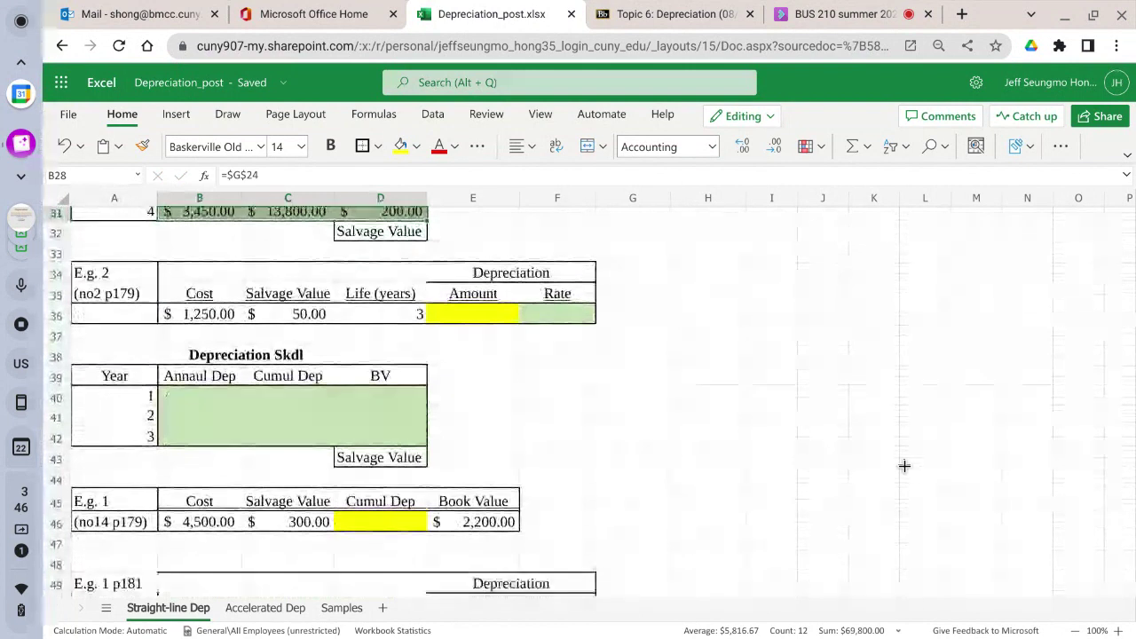
scroll(904, 466, down, 5)
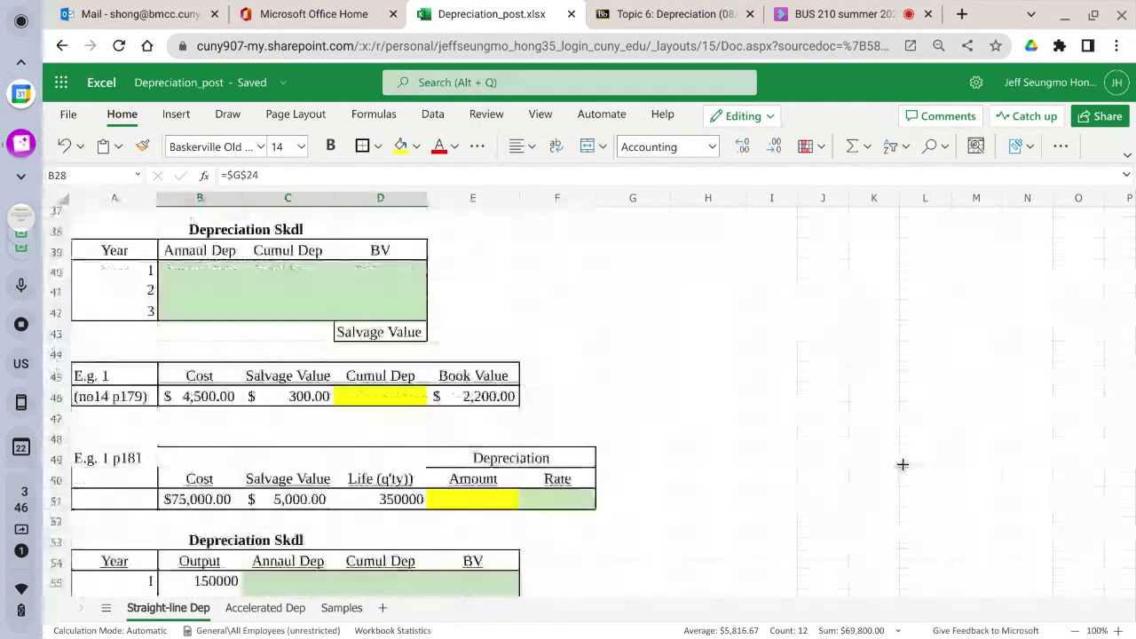
scroll(902, 464, down, 2)
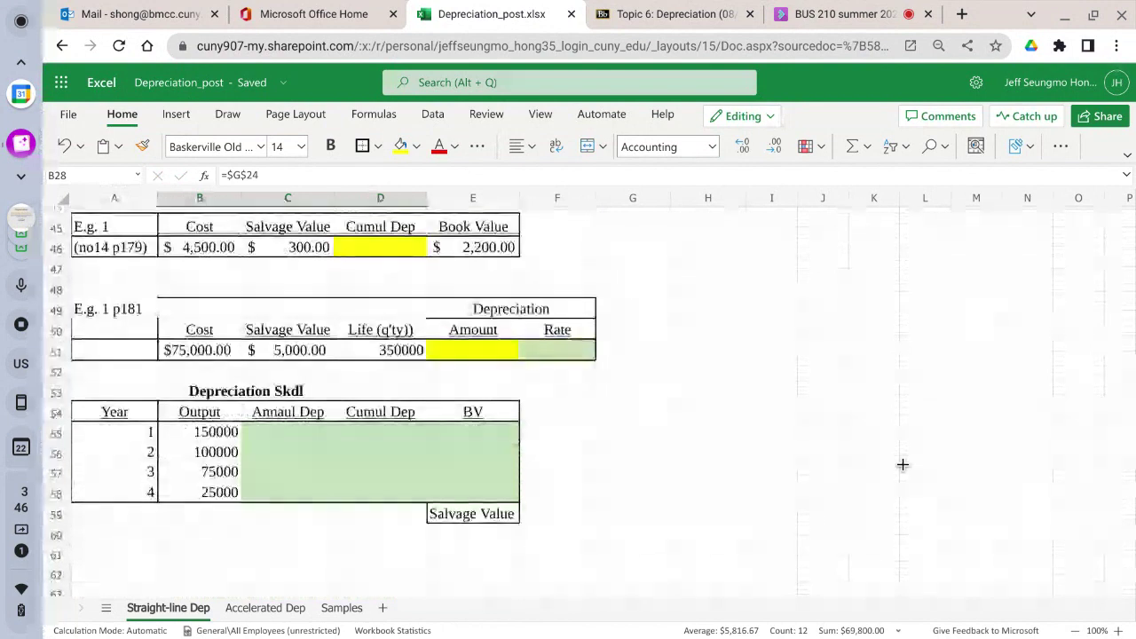
scroll(902, 464, up, 1)
scroll(903, 464, up, 5)
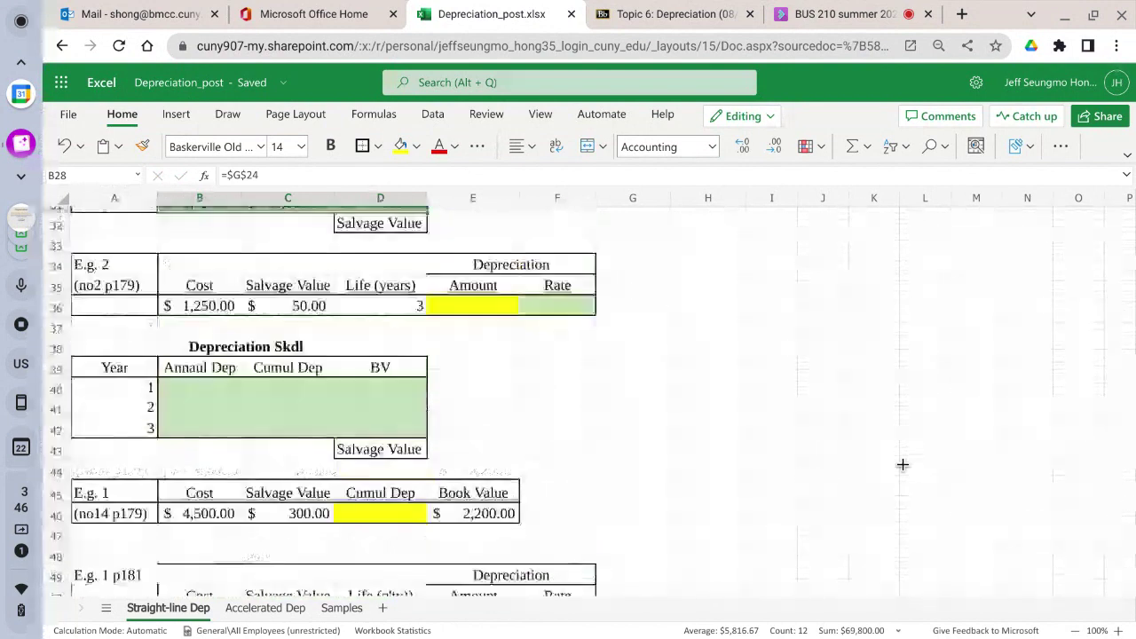
scroll(903, 464, up, 3)
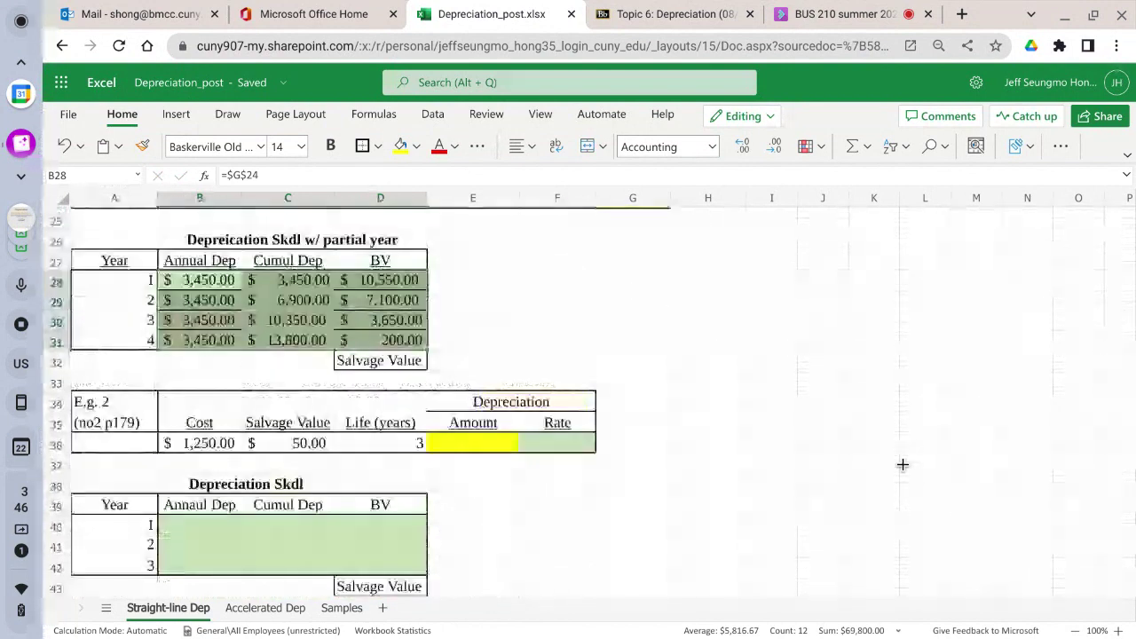
scroll(903, 464, down, 3)
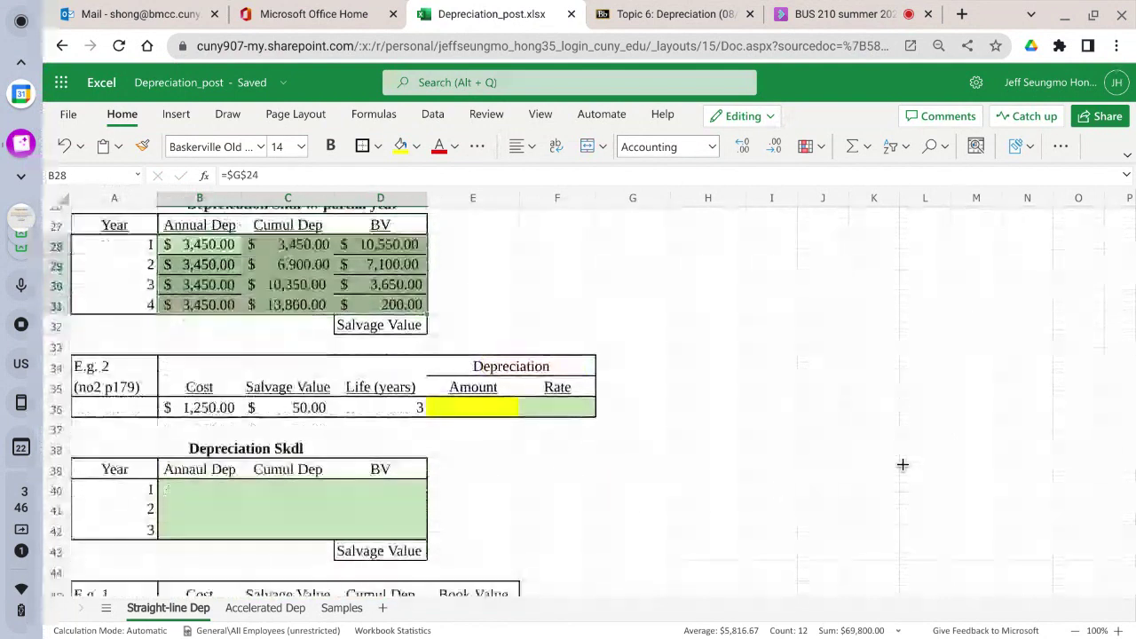
scroll(903, 464, down, 3)
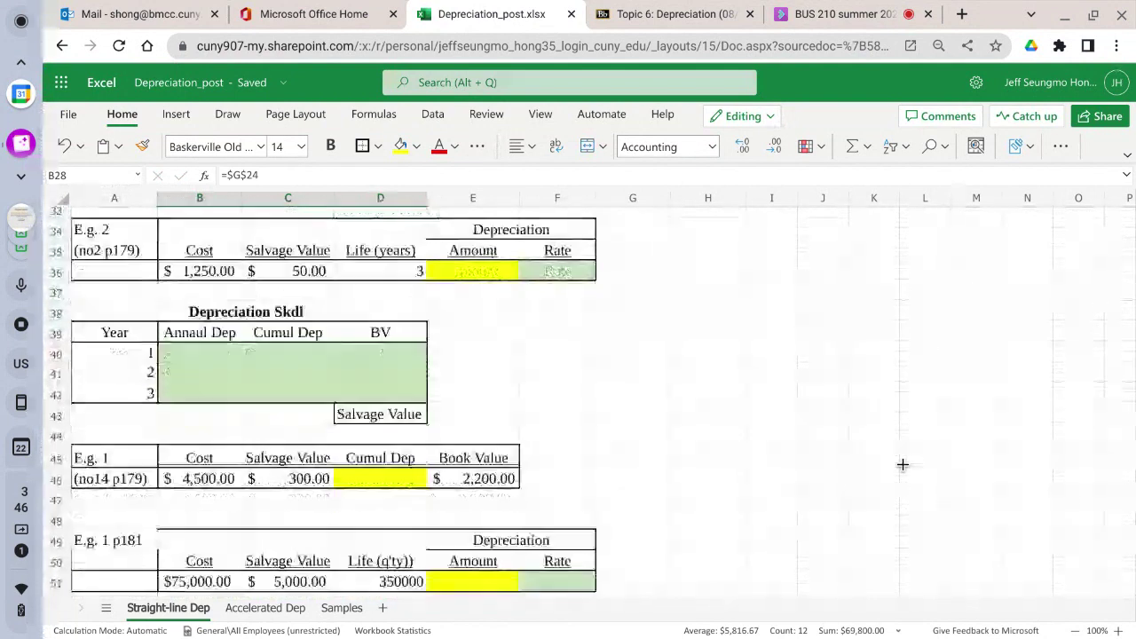
scroll(902, 464, down, 3)
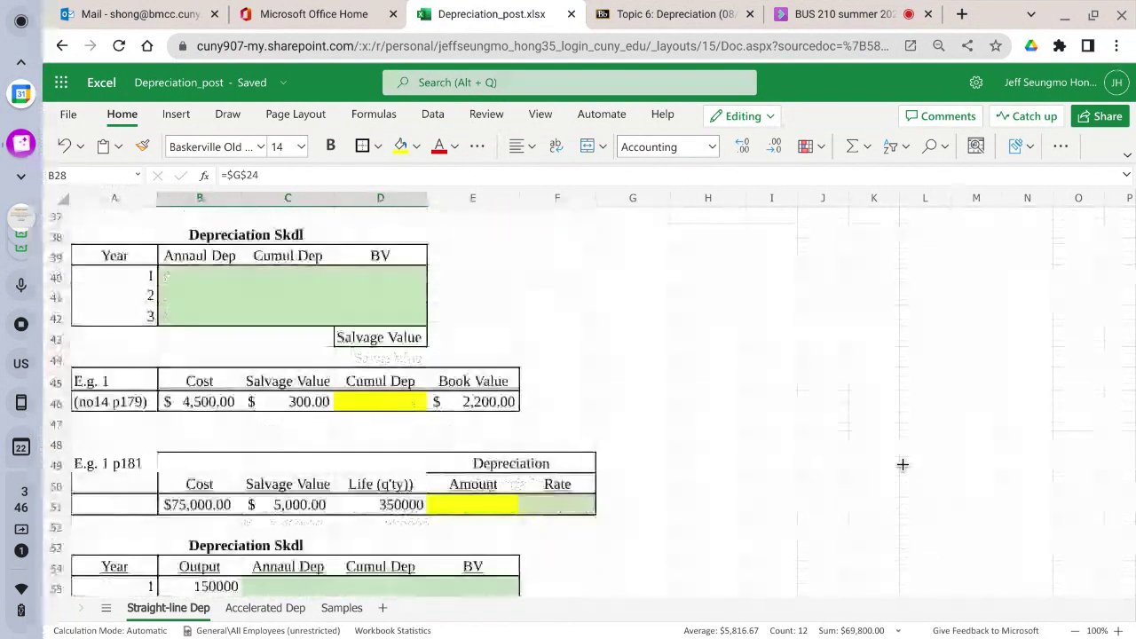
scroll(902, 464, down, 3)
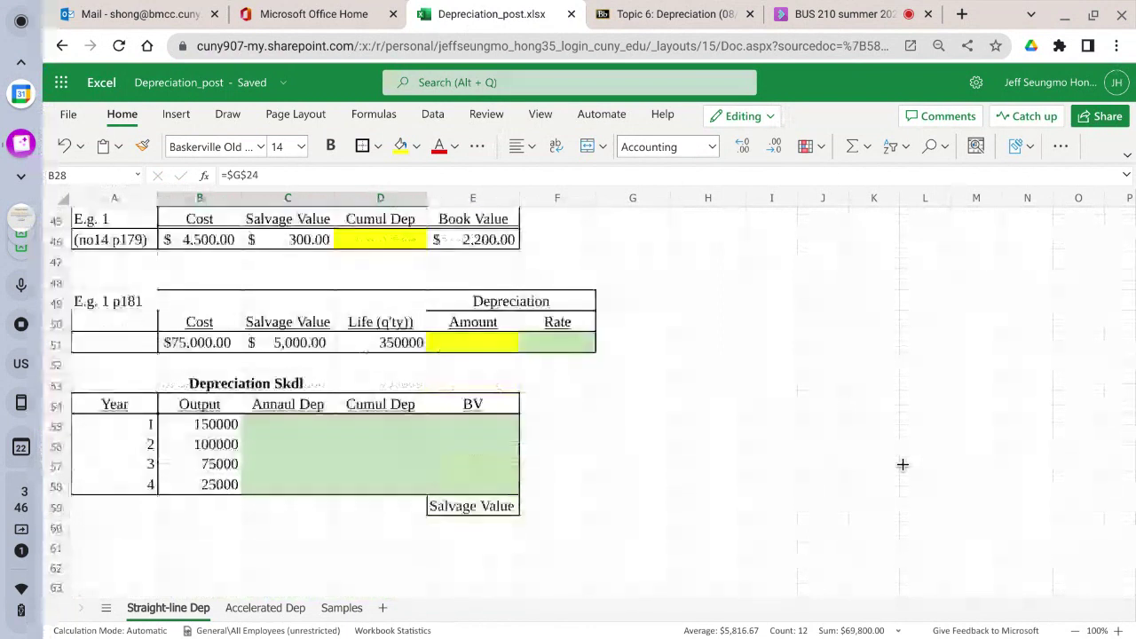
scroll(903, 464, up, 3)
scroll(903, 464, up, 4)
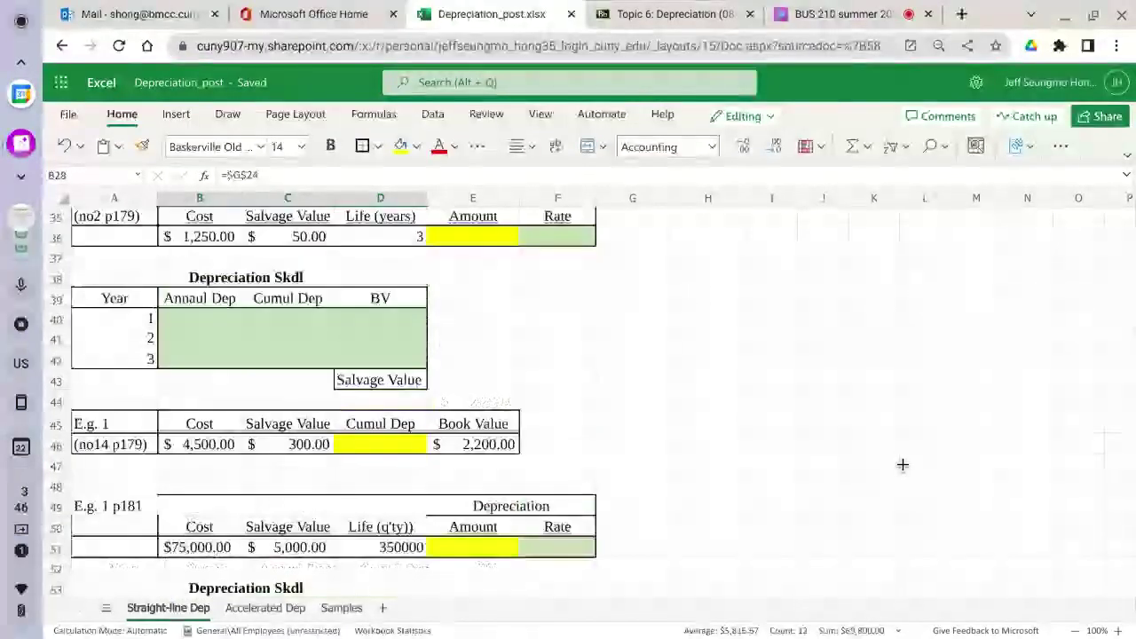
scroll(903, 464, up, 3)
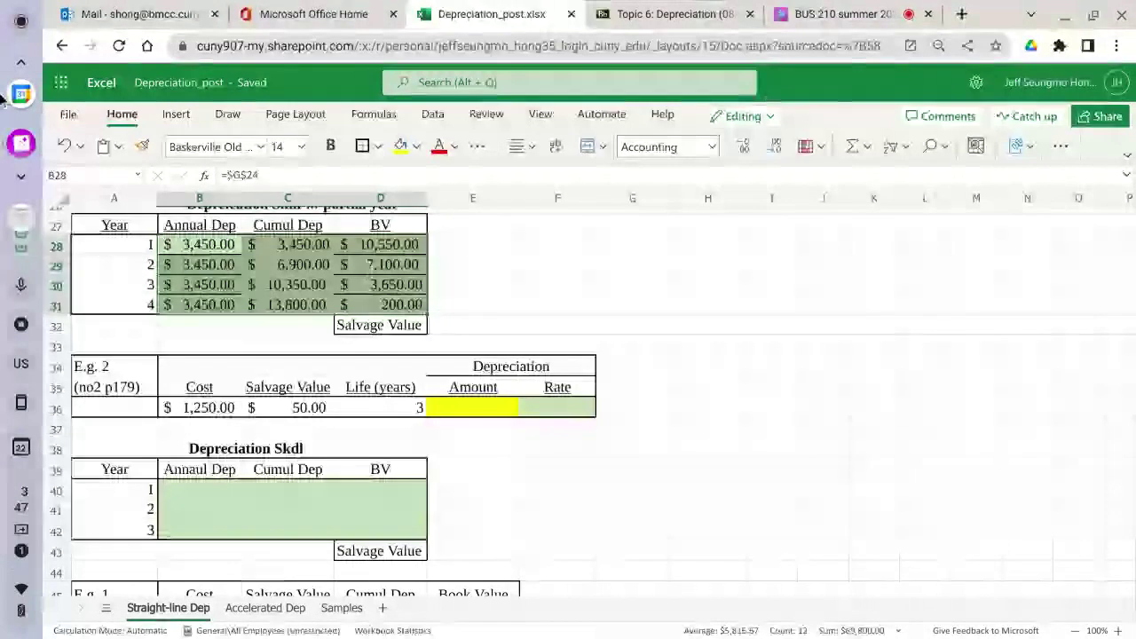
Switch to Depreciation.pdf, enlarge its window and examine the full-year and partial-year schedules on the Two Depreciation Methods slide
click(19, 151)
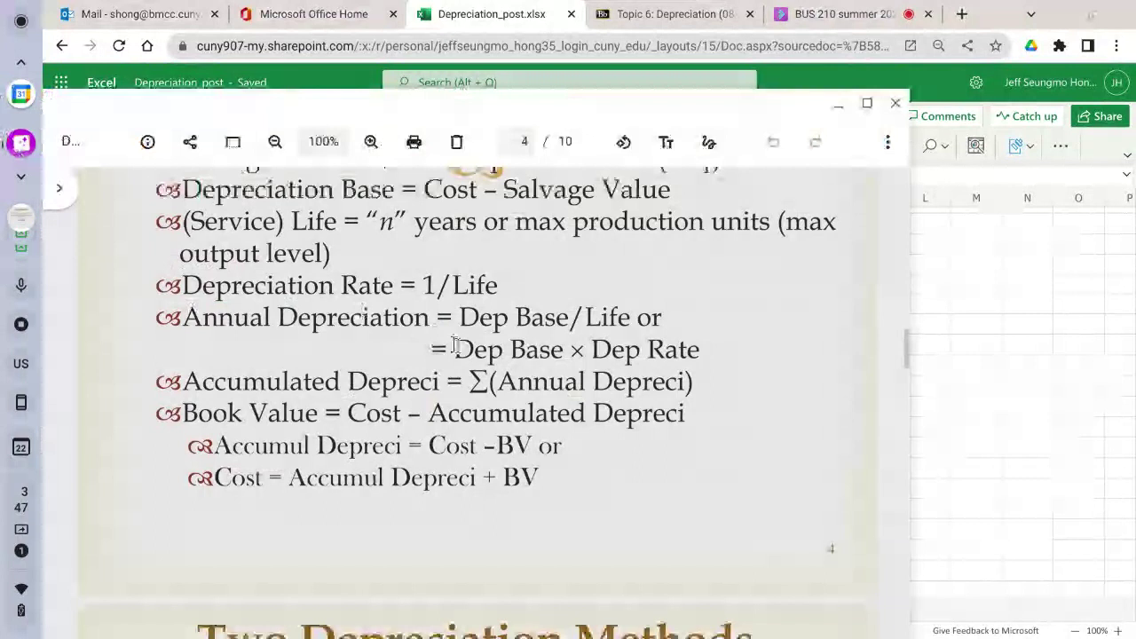
key(alt+equal)
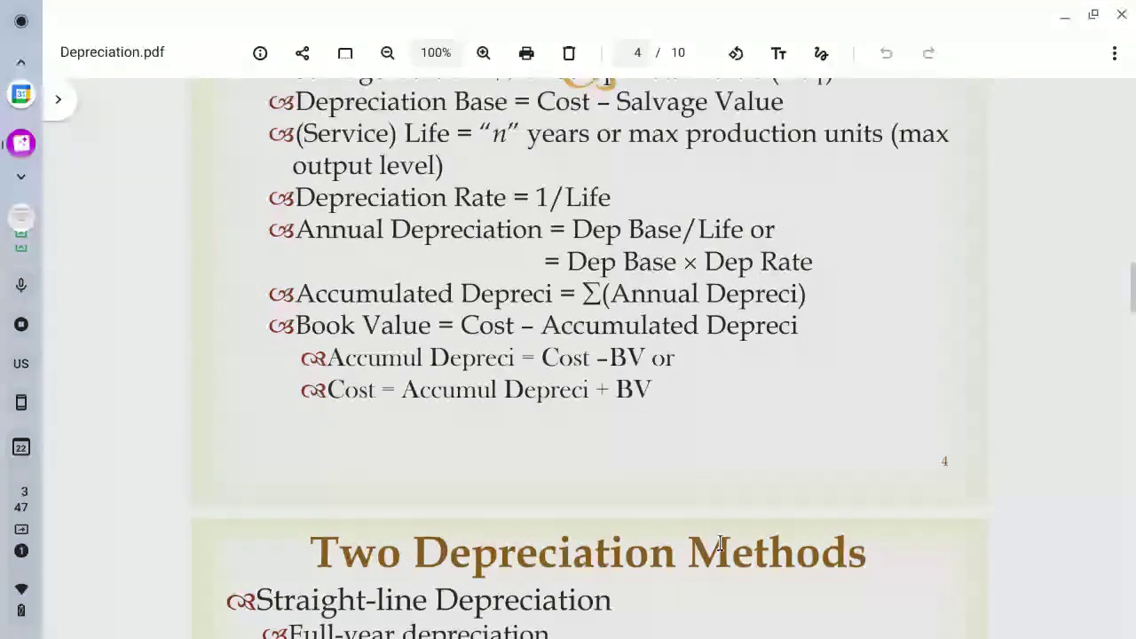
scroll(695, 603, down, 1)
scroll(718, 588, down, 4)
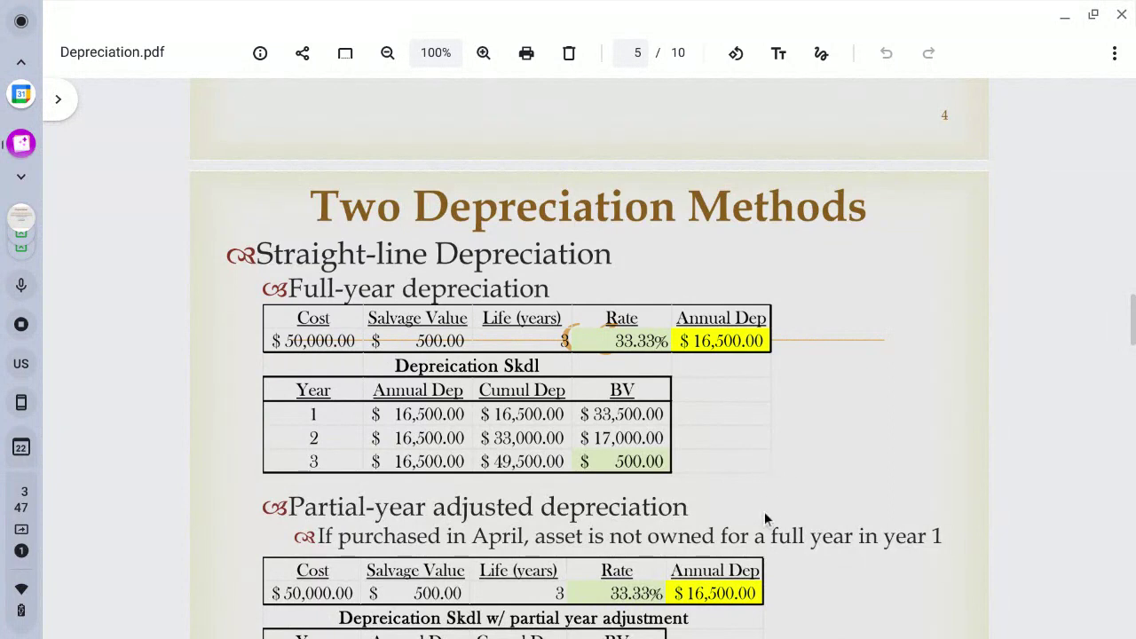
scroll(764, 511, down, 3)
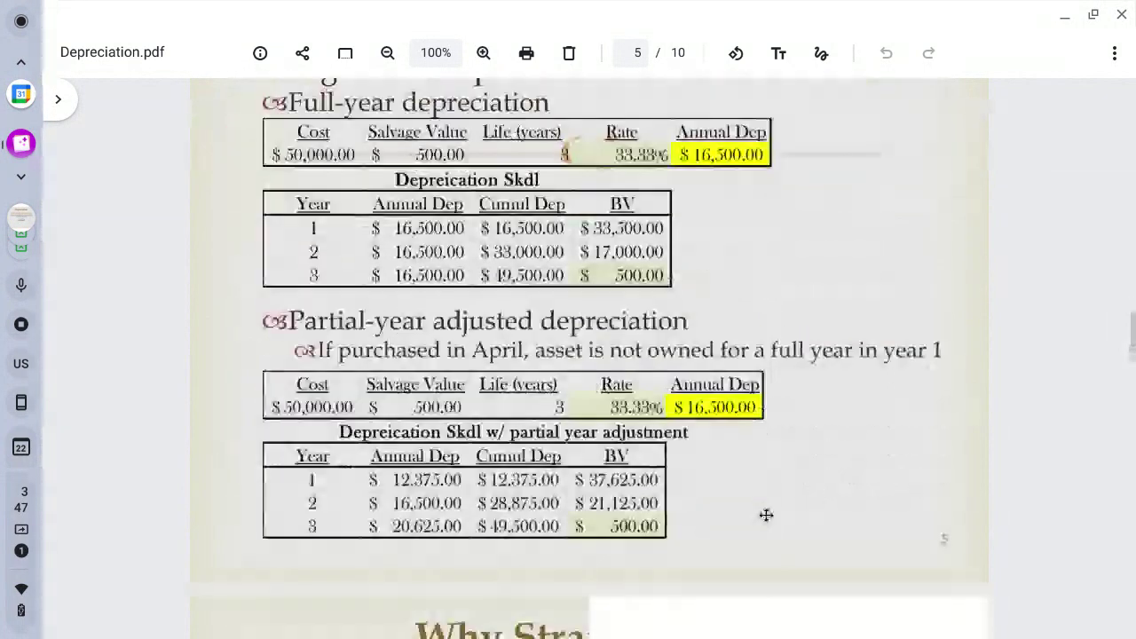
scroll(766, 515, down, 2)
scroll(765, 514, up, 1)
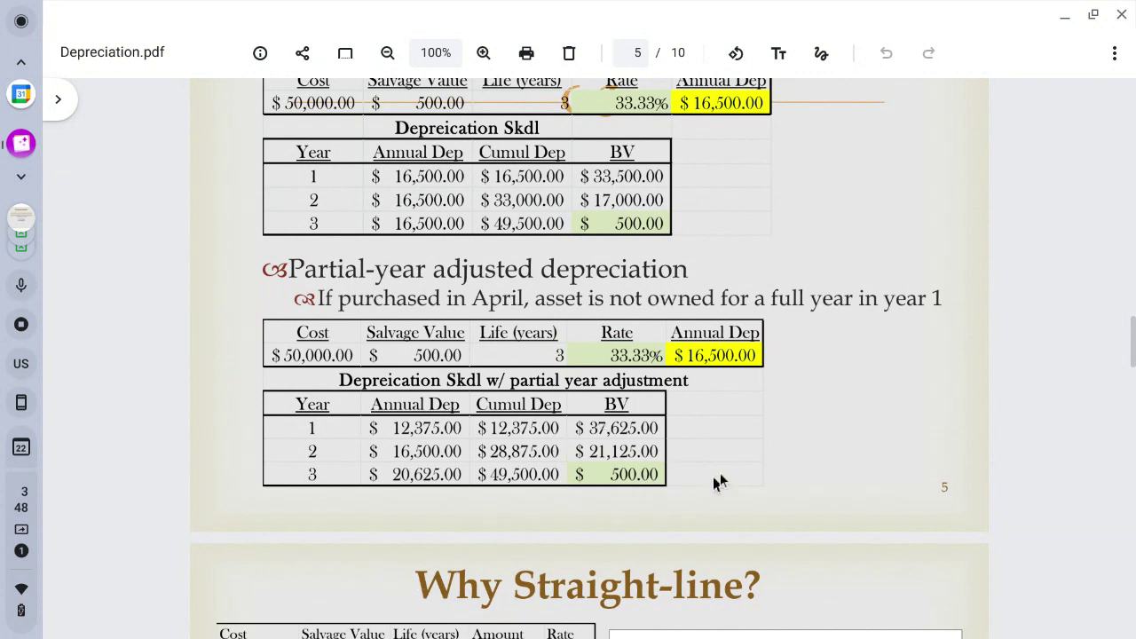
Review the Why Straight-line? charts and the production-units depreciation slide, then return to the Depreciation_post workbook
scroll(720, 472, down, 2)
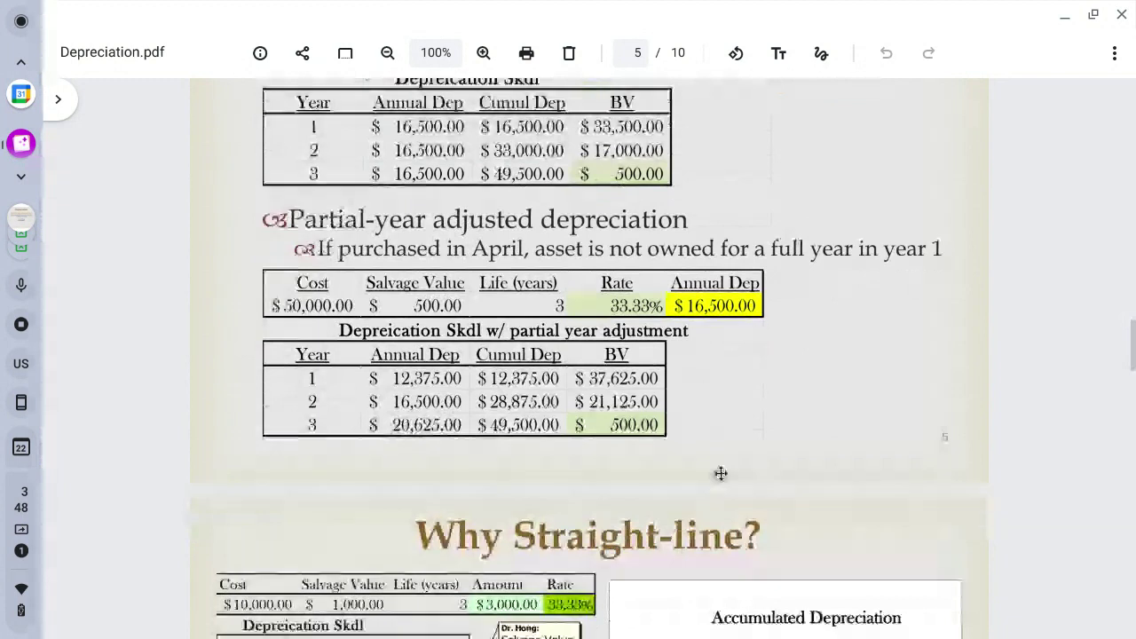
scroll(720, 473, down, 1)
scroll(720, 472, down, 5)
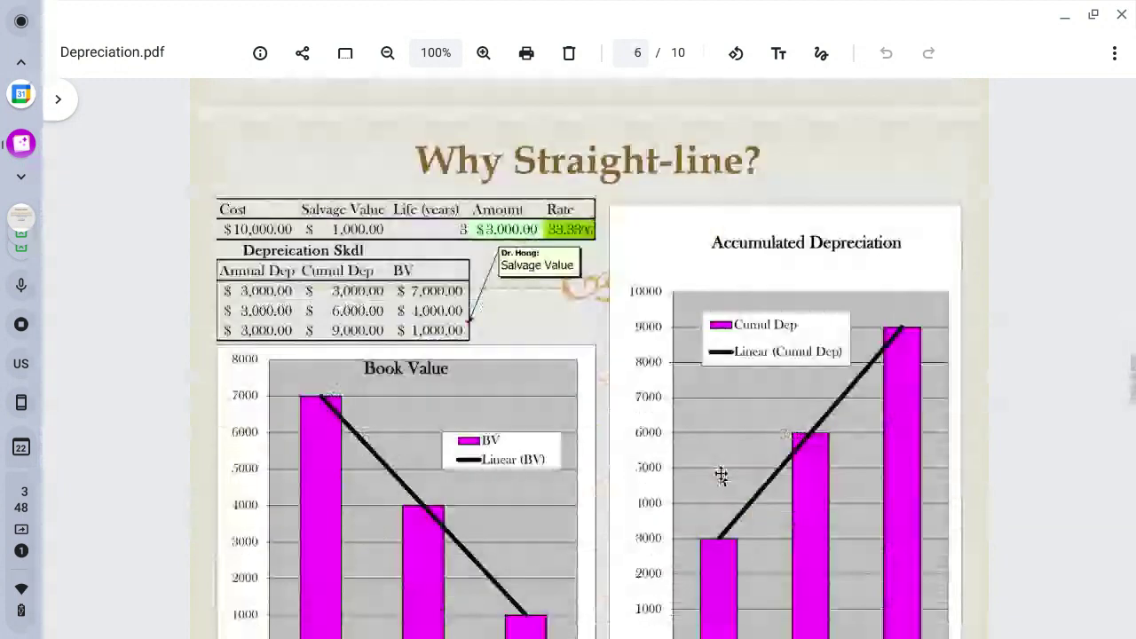
scroll(719, 475, down, 1)
scroll(721, 479, down, 1)
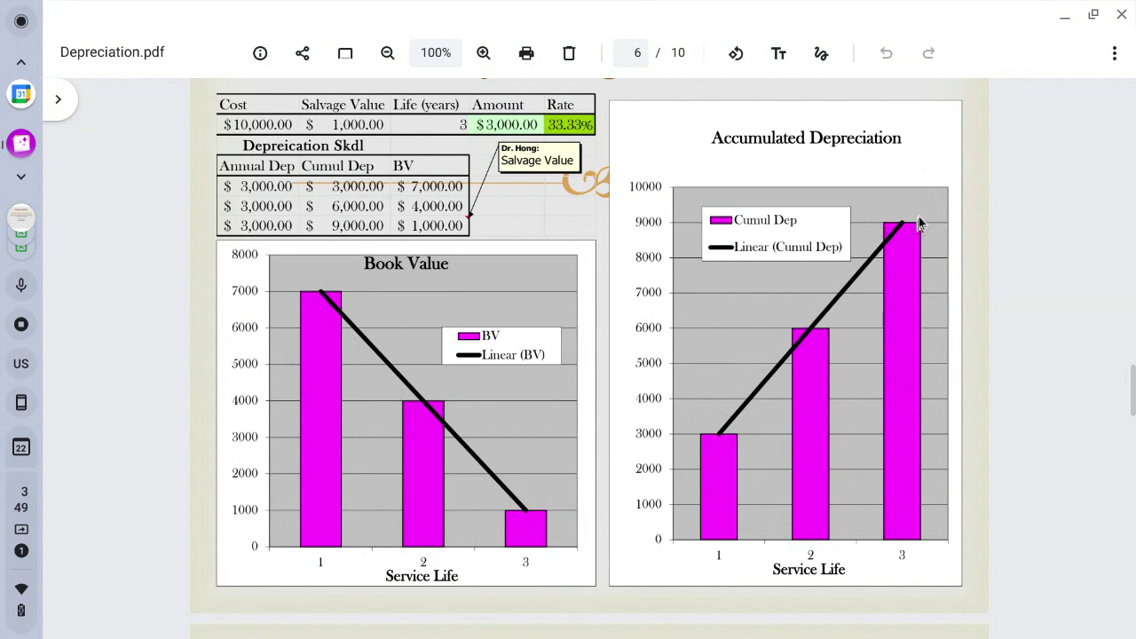
scroll(831, 408, down, 3)
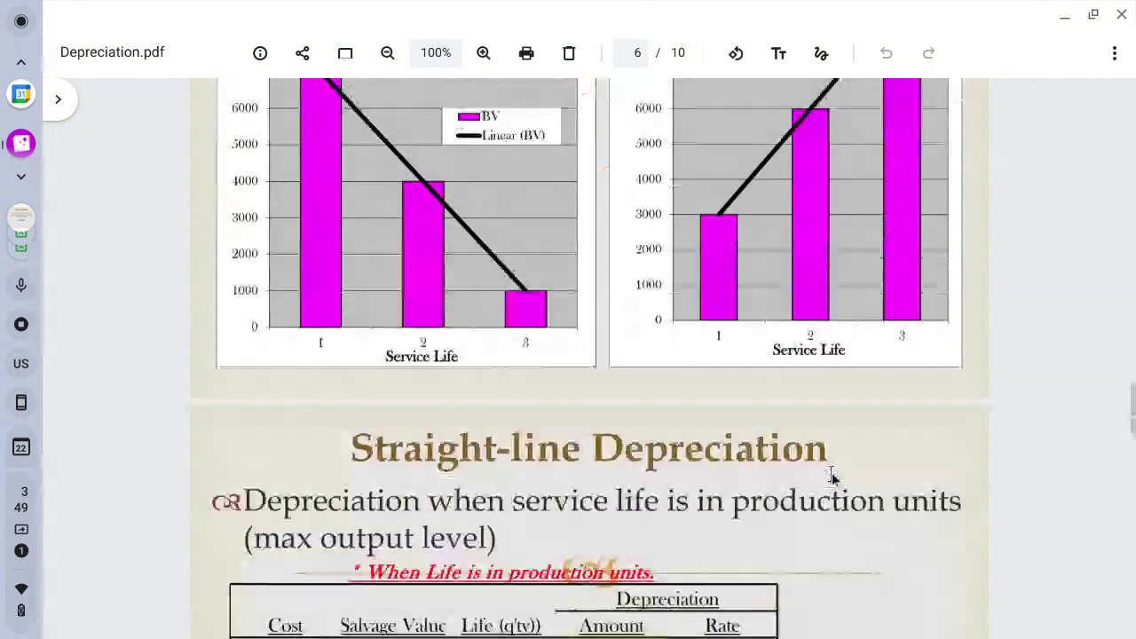
scroll(832, 474, down, 1)
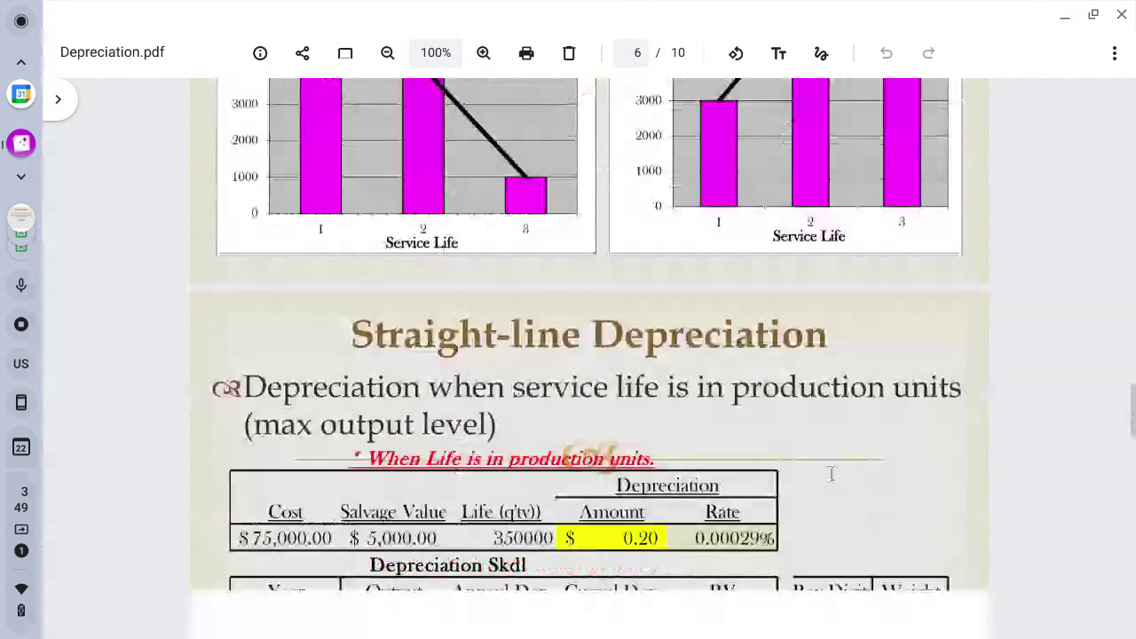
scroll(832, 474, down, 2)
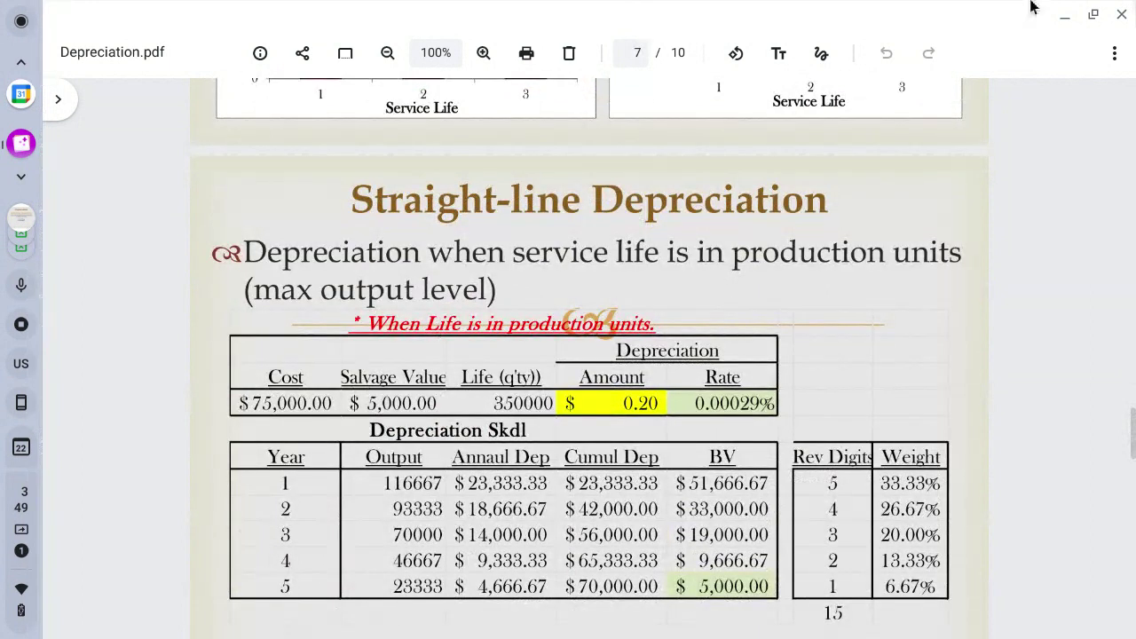
click(1092, 16)
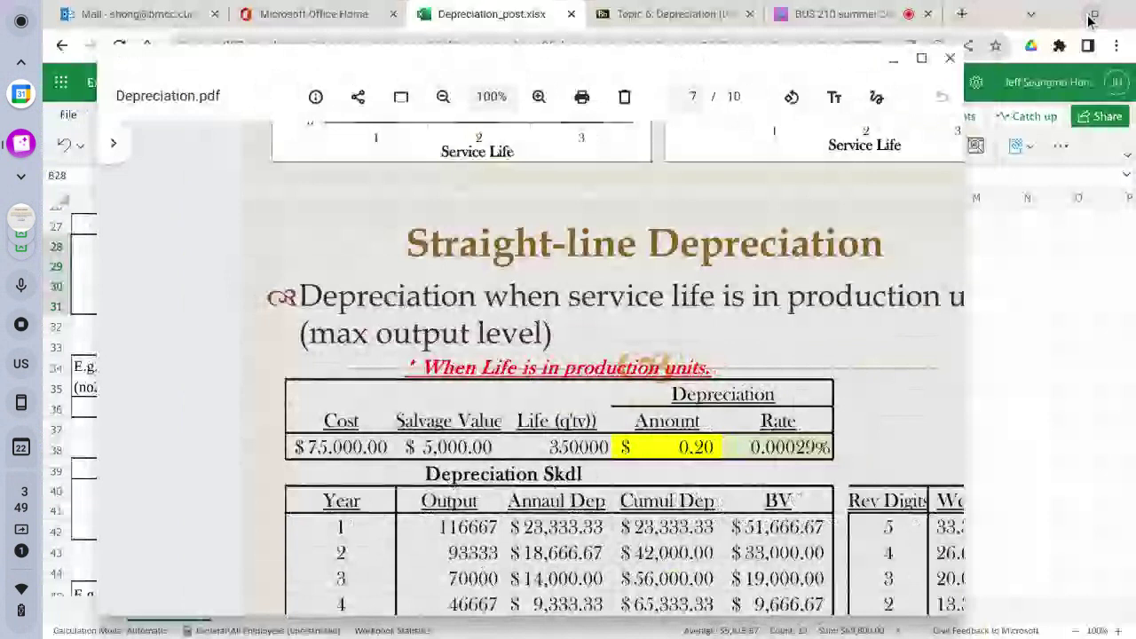
click(1026, 241)
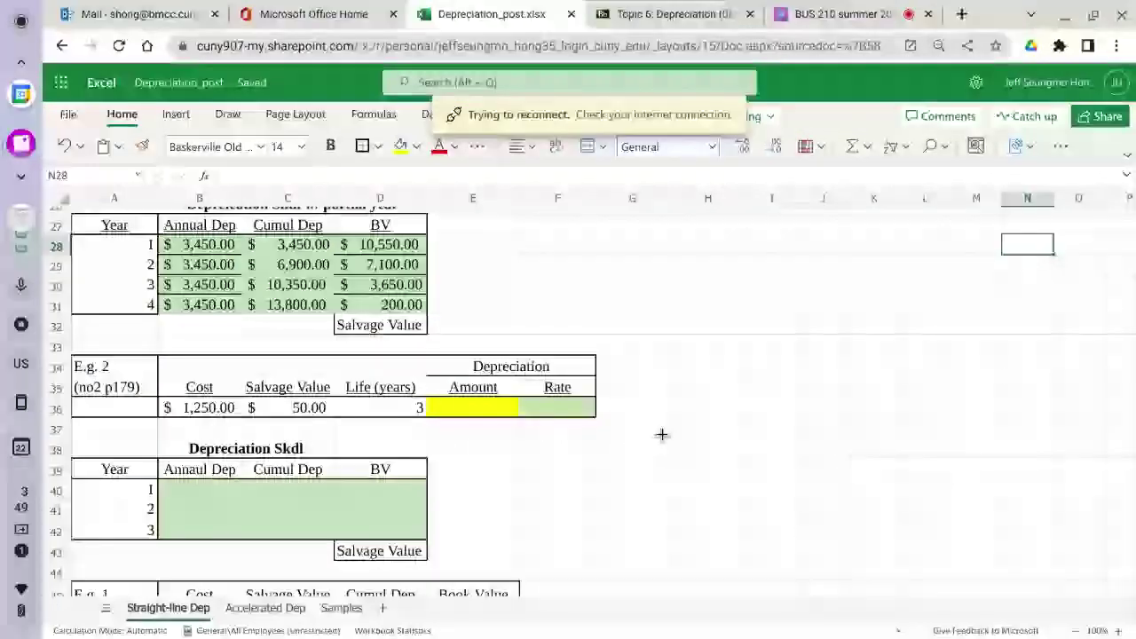
click(230, 398)
click(414, 398)
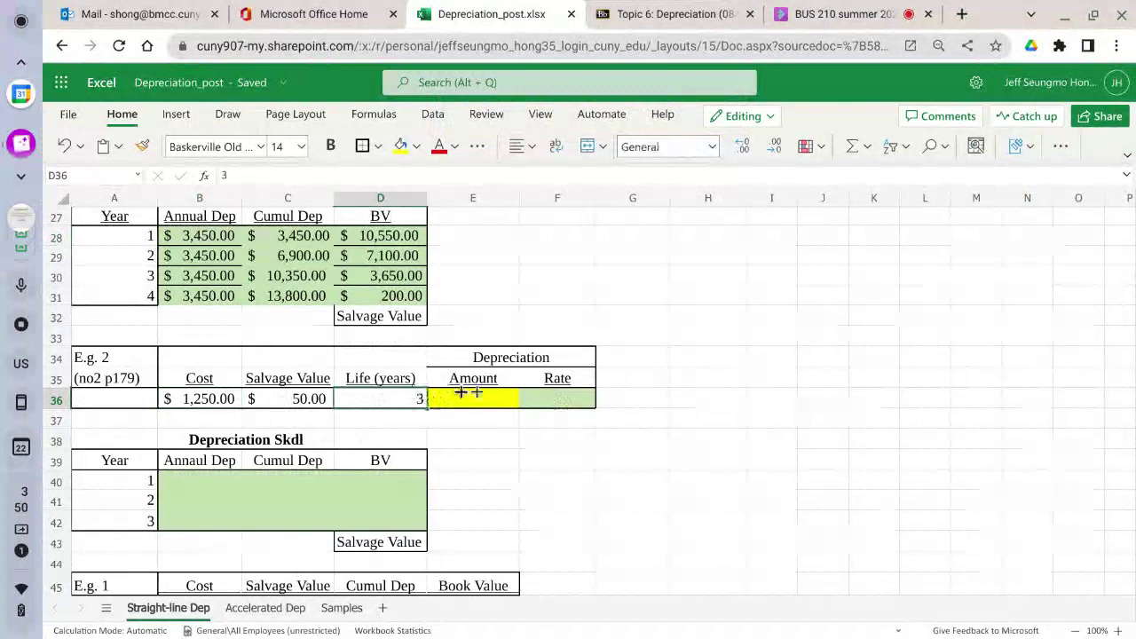
click(460, 374)
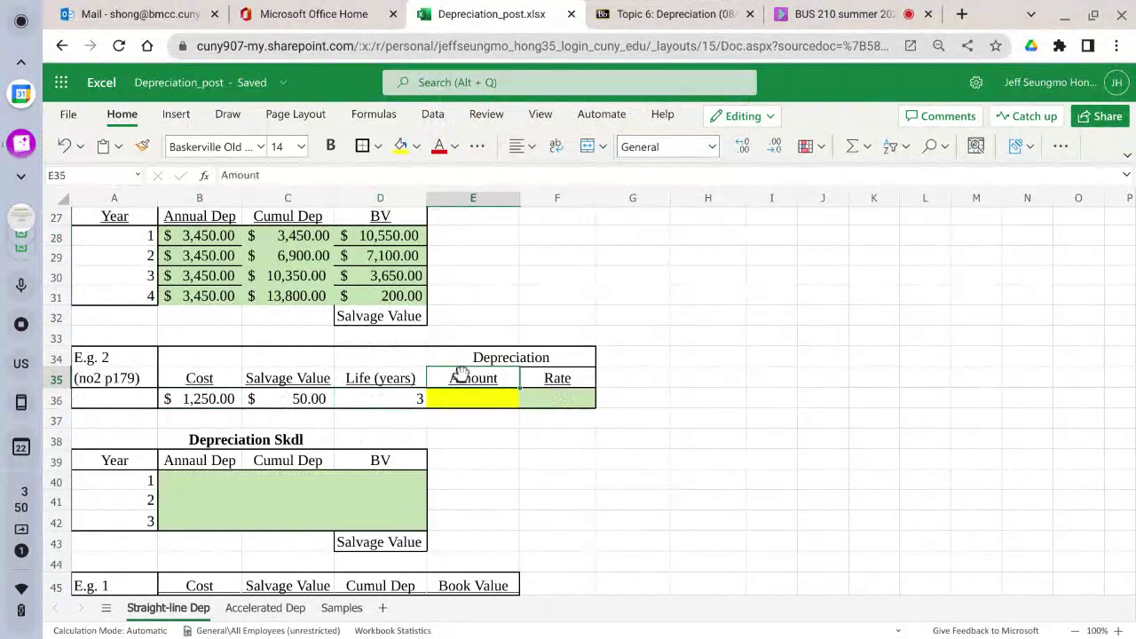
click(462, 400)
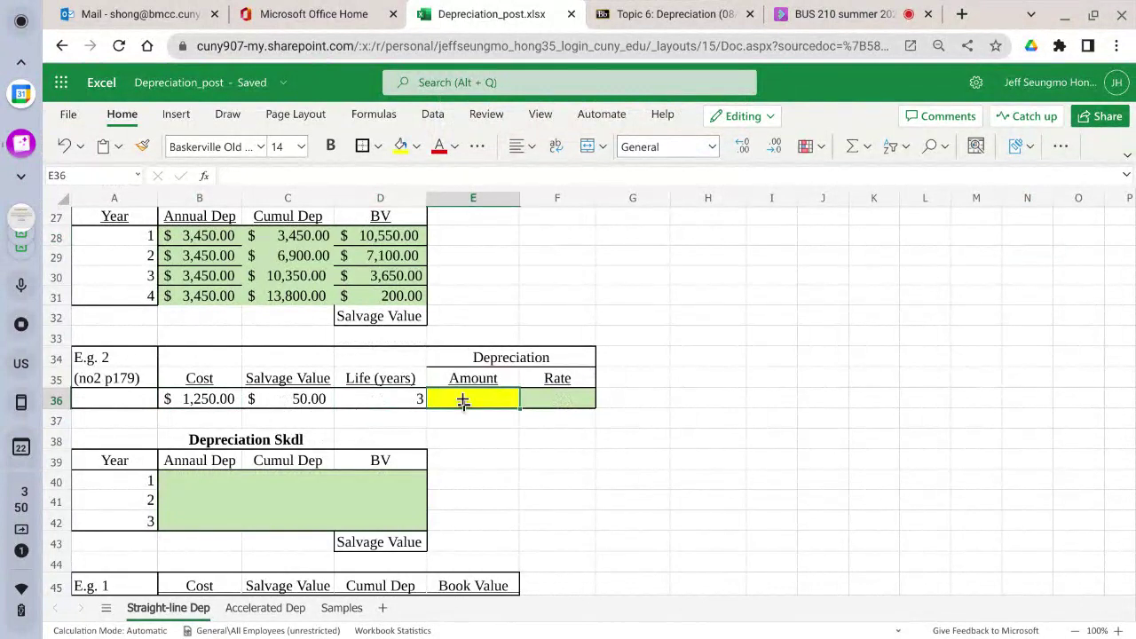
drag(448, 372, 452, 393)
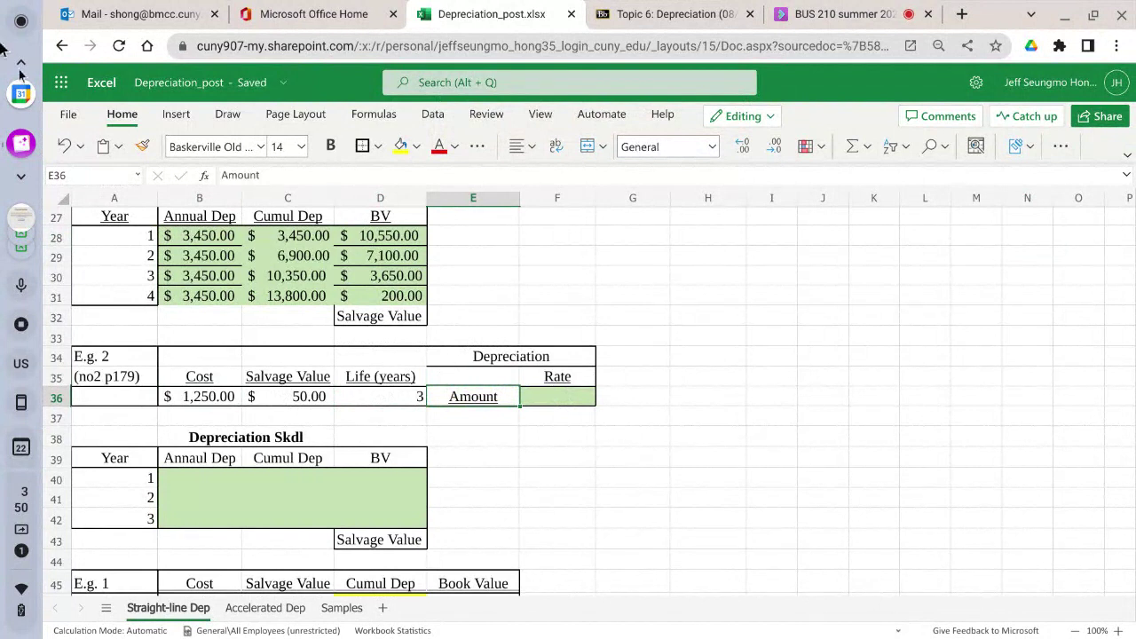
click(64, 145)
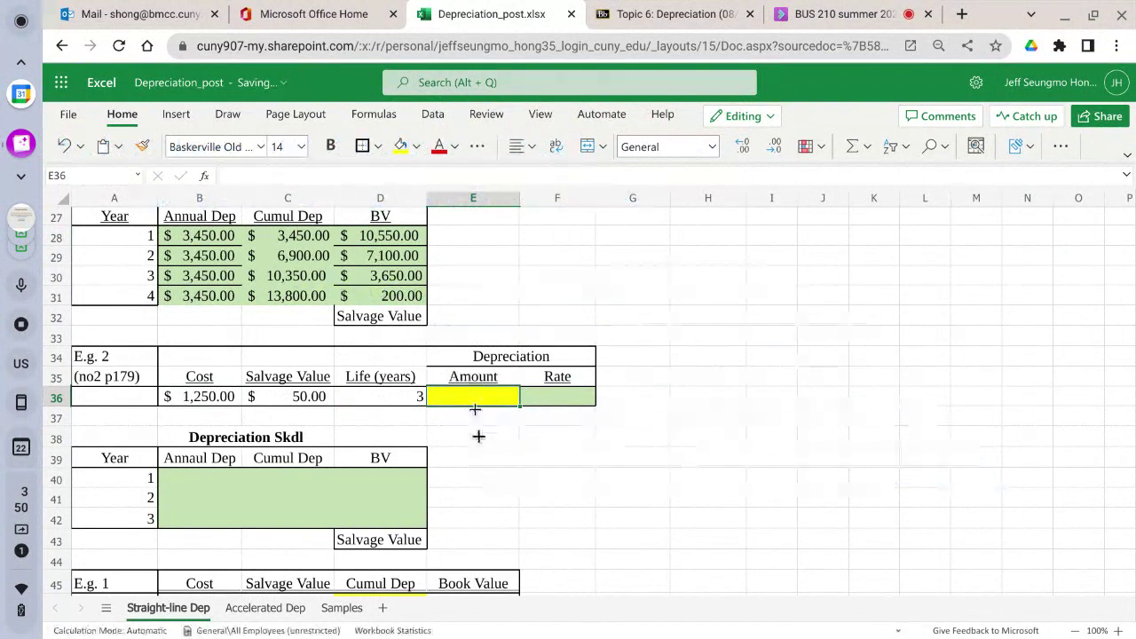
Swap the E.g. 2 Amount and Rate columns, moving Rate with its cell to E35:E36 and Amount with its cell to F35:F36
drag(470, 374, 475, 399)
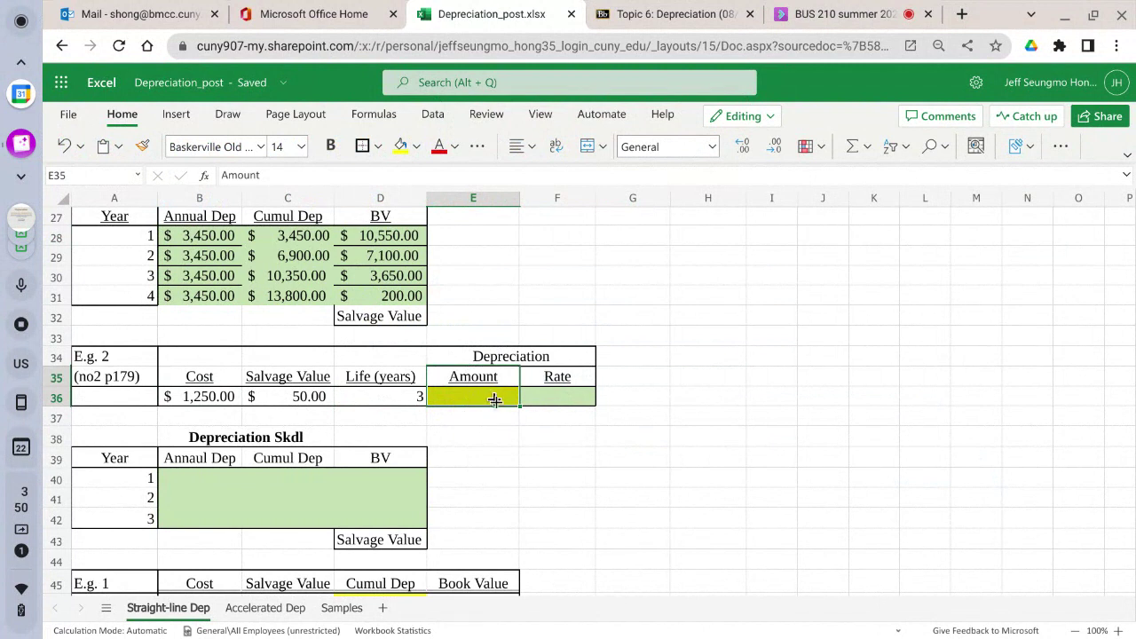
drag(494, 400, 664, 408)
drag(558, 376, 545, 396)
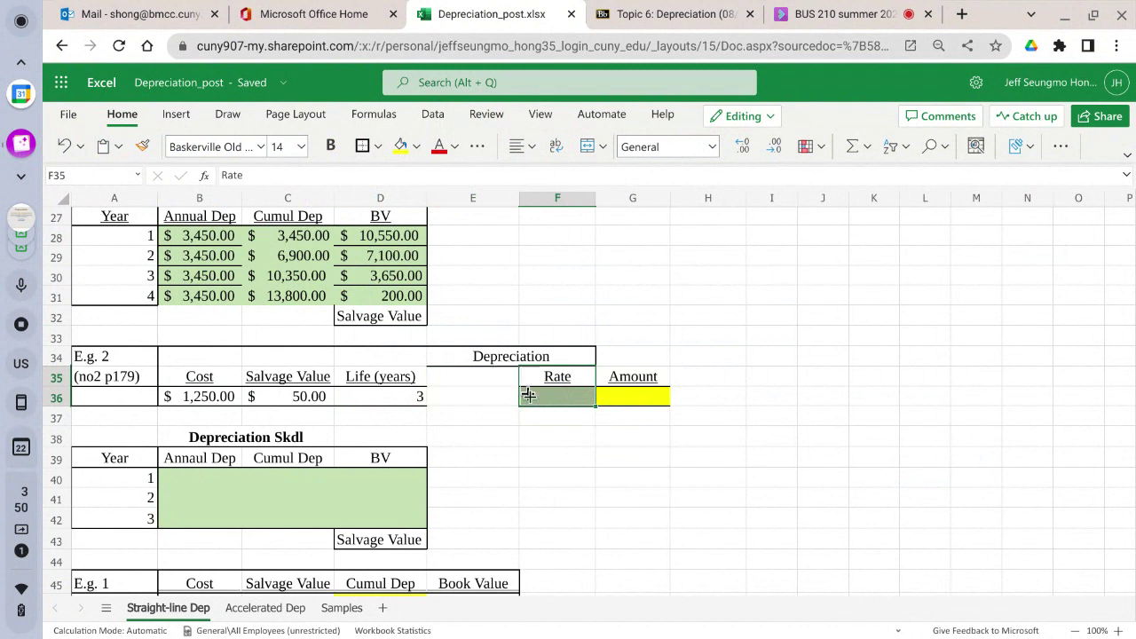
drag(537, 408, 454, 407)
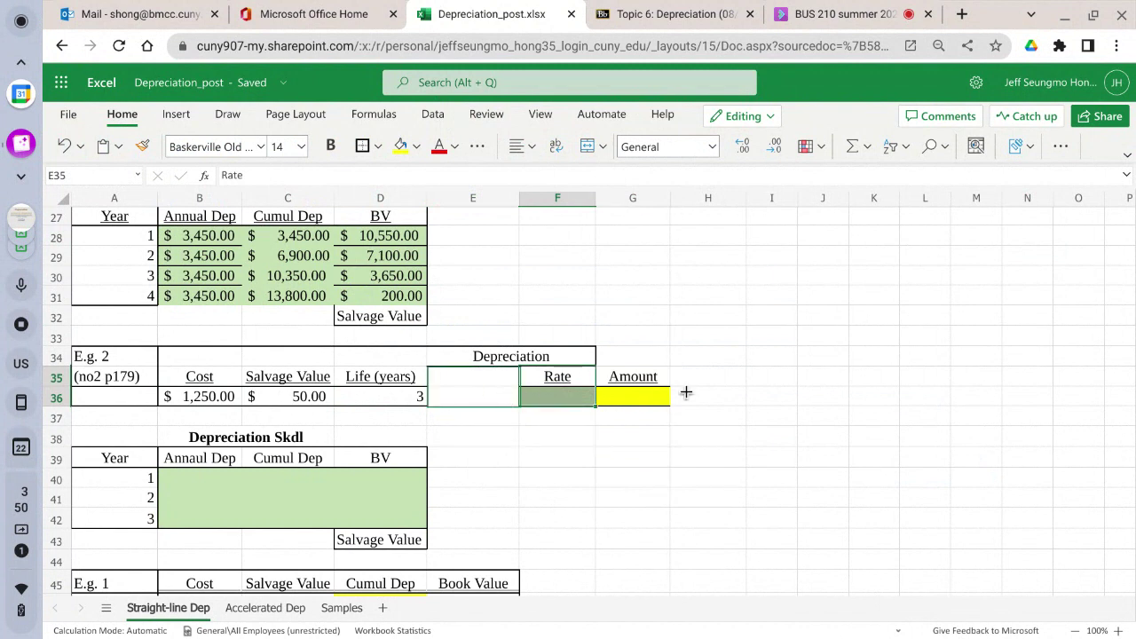
drag(648, 374, 654, 400)
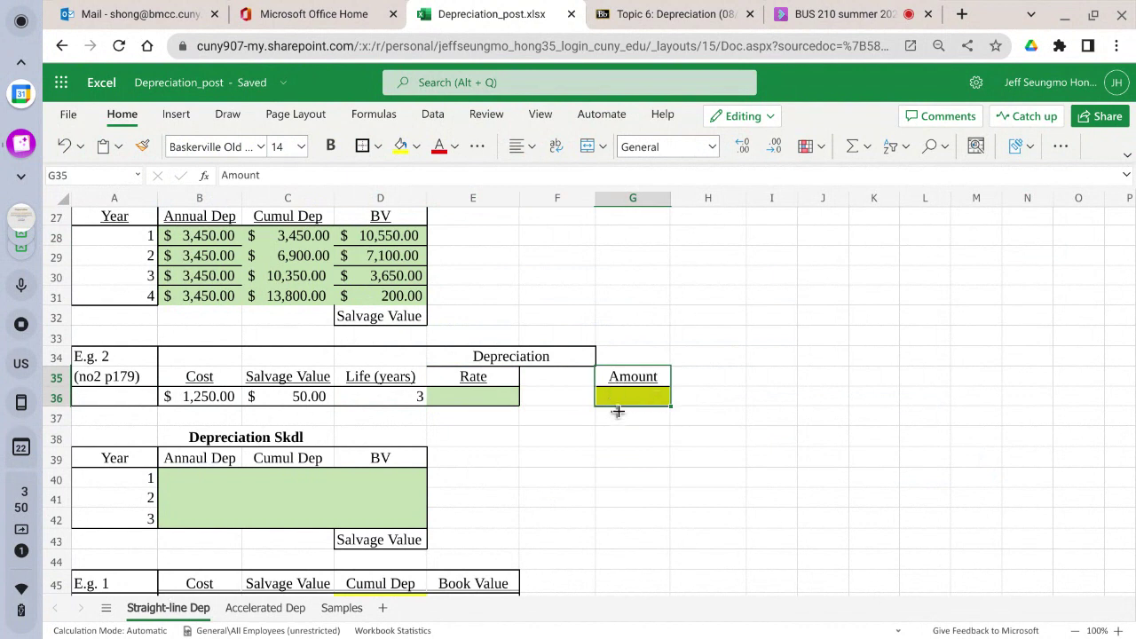
drag(618, 409, 586, 399)
click(608, 476)
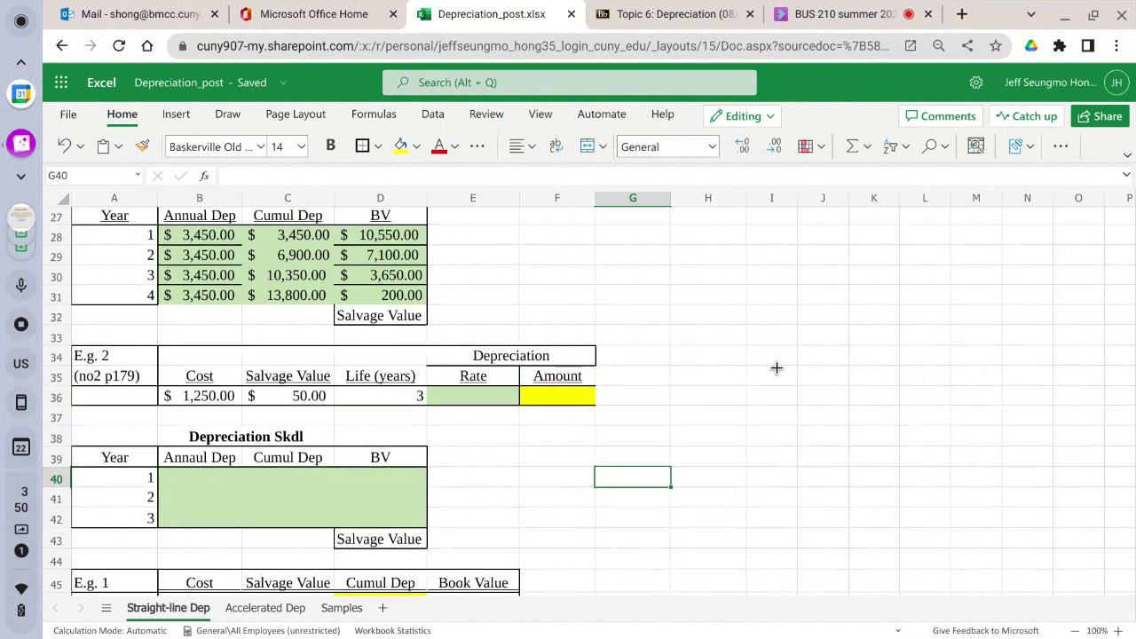
Label F39 as t0 and G39 as t1 beside the E.g. 2 depreciation schedule
scroll(776, 367, down, 3)
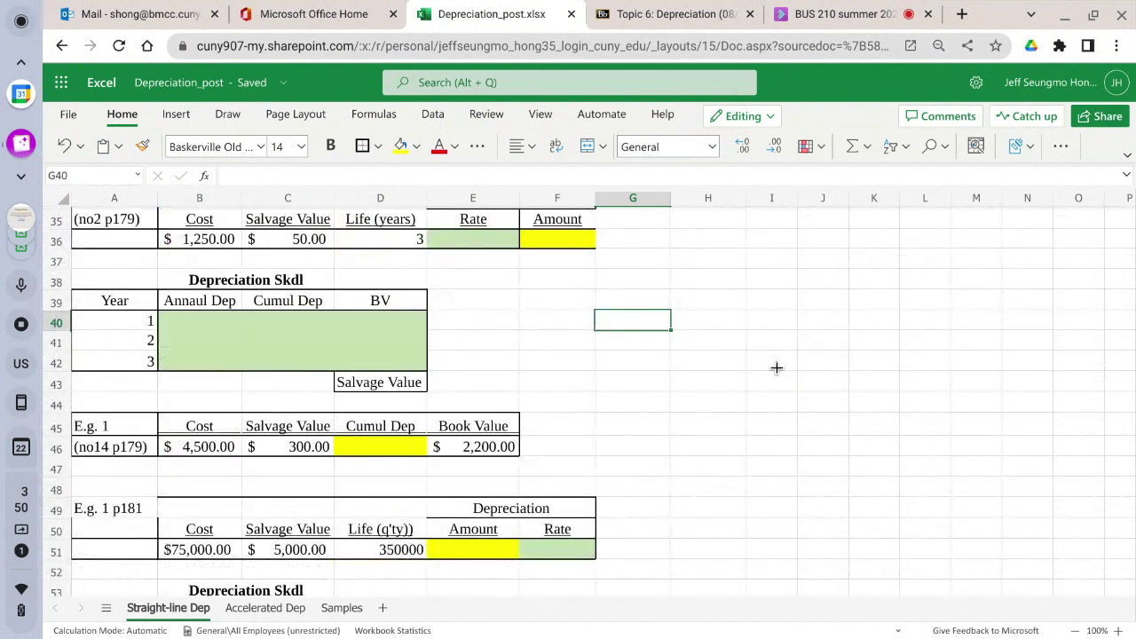
scroll(777, 367, up, 3)
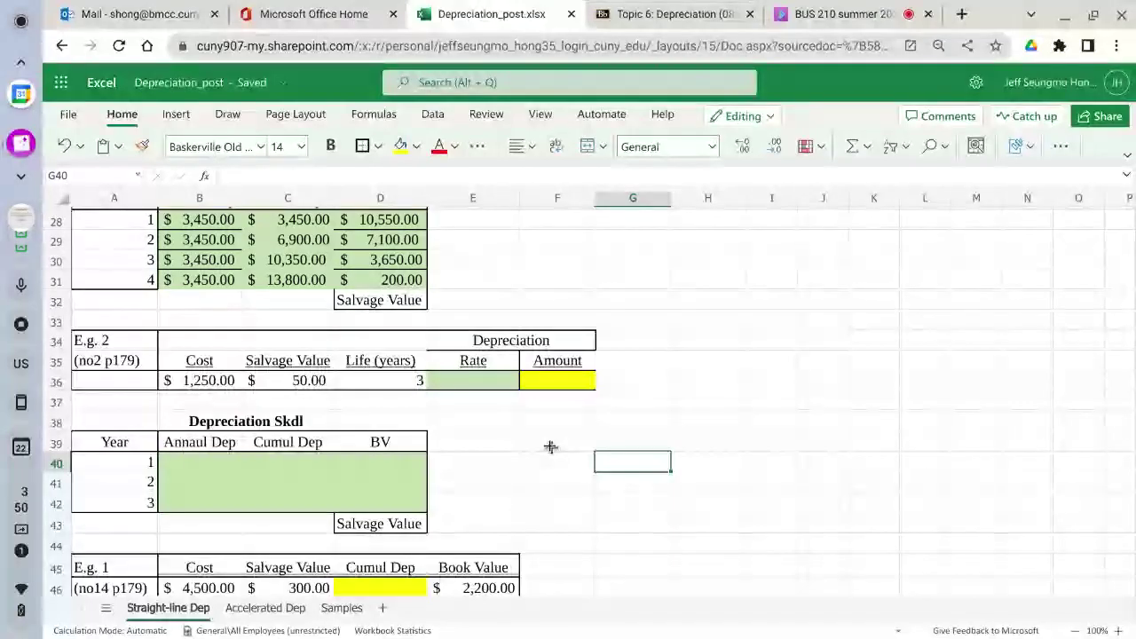
drag(550, 446, 596, 440)
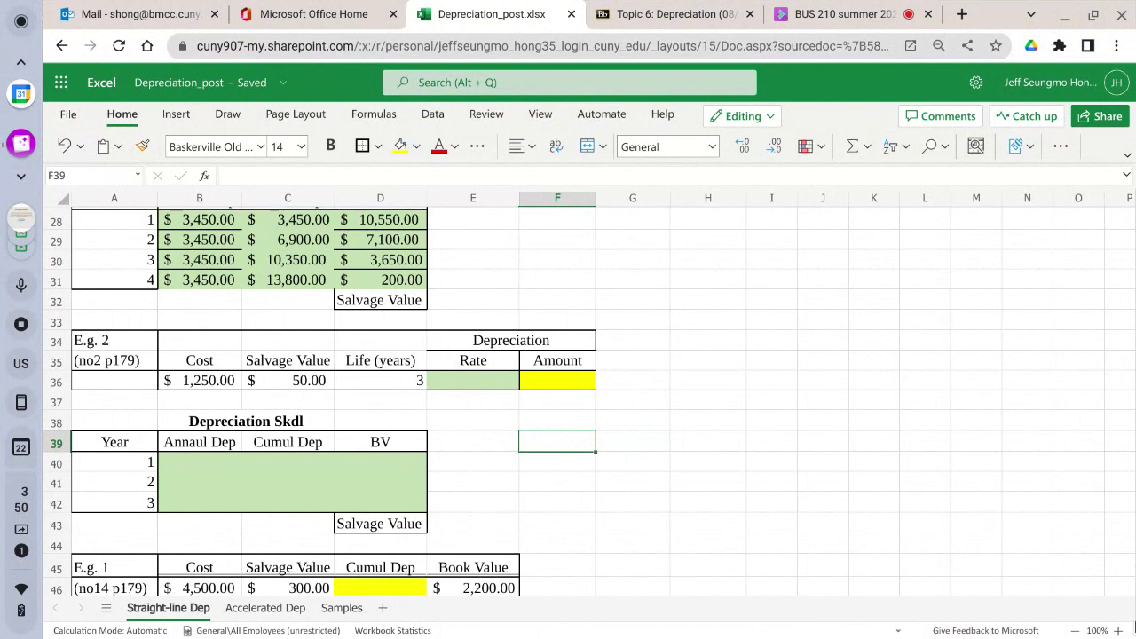
text(t0)
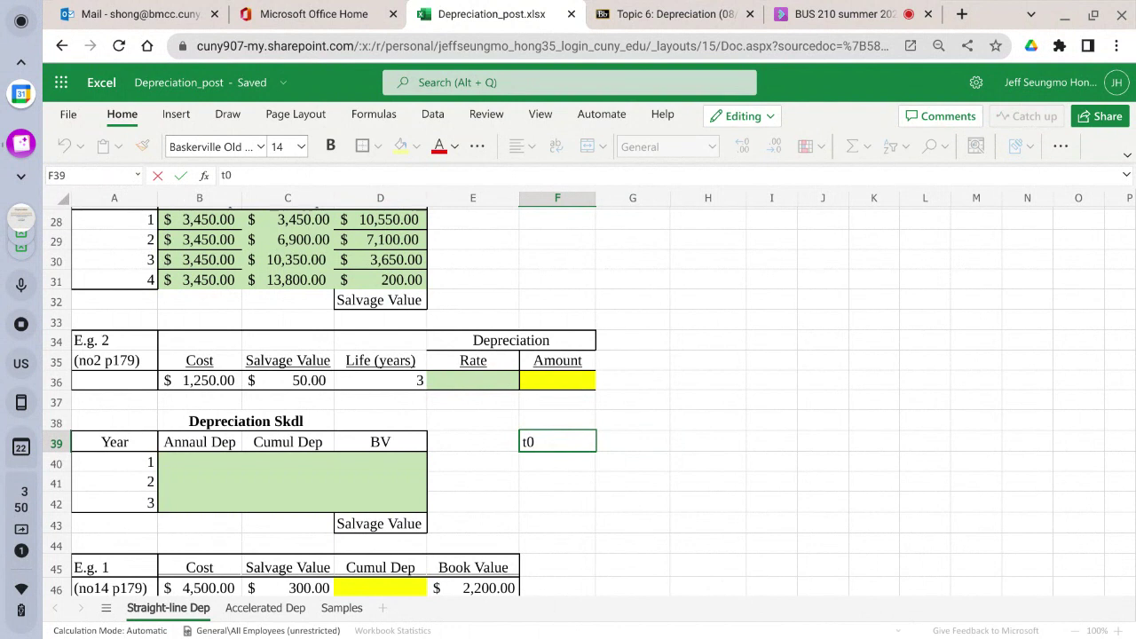
key(Tab)
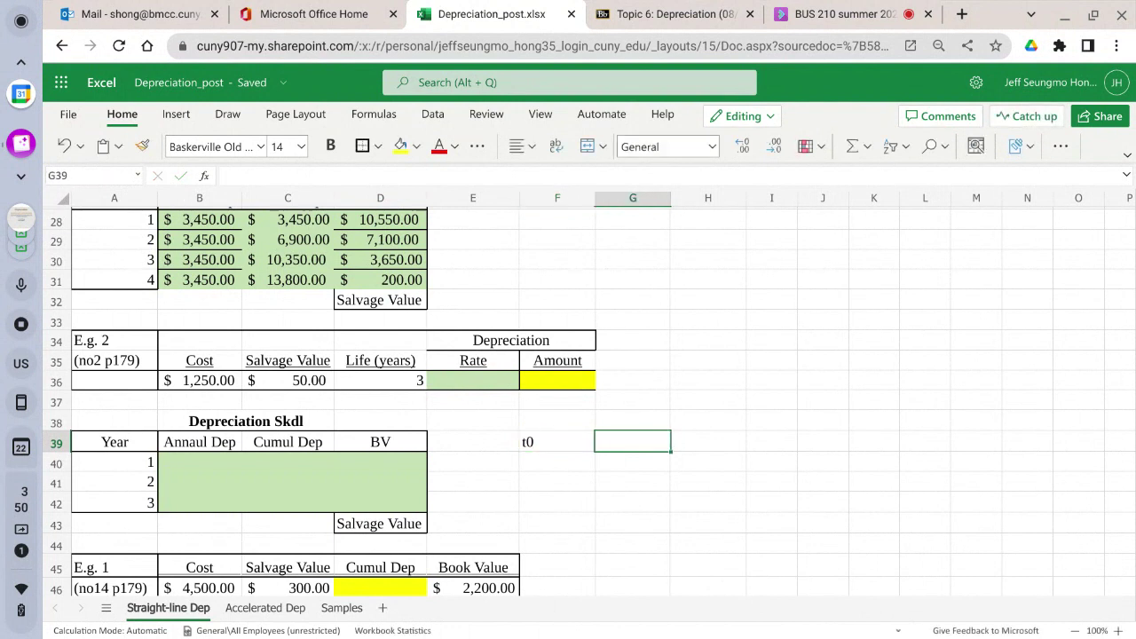
text(T)
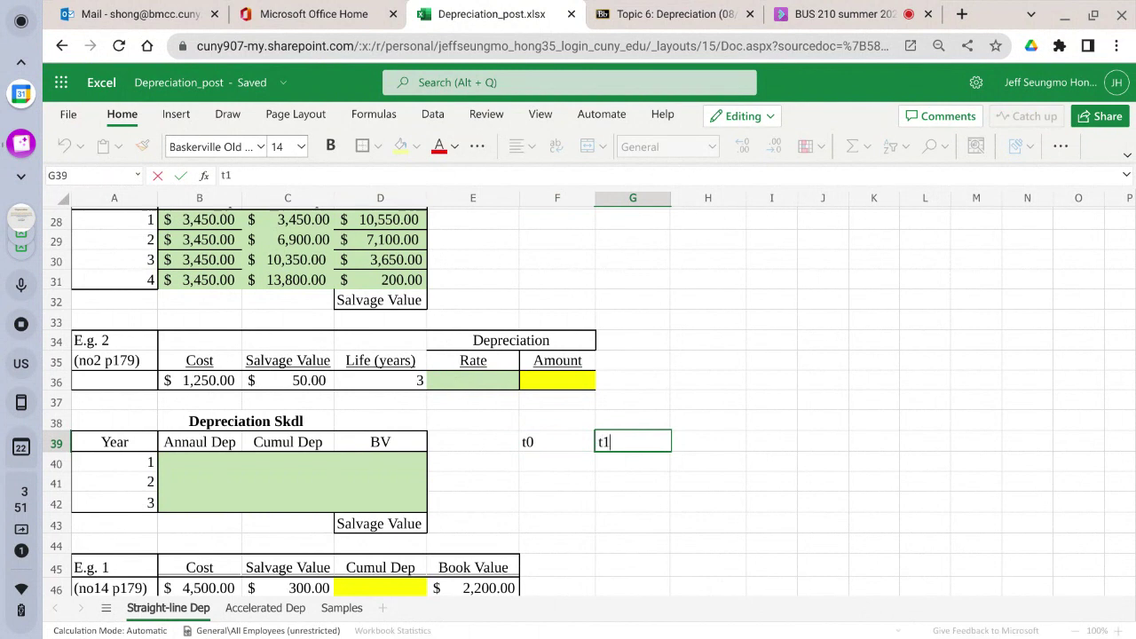
key(Return)
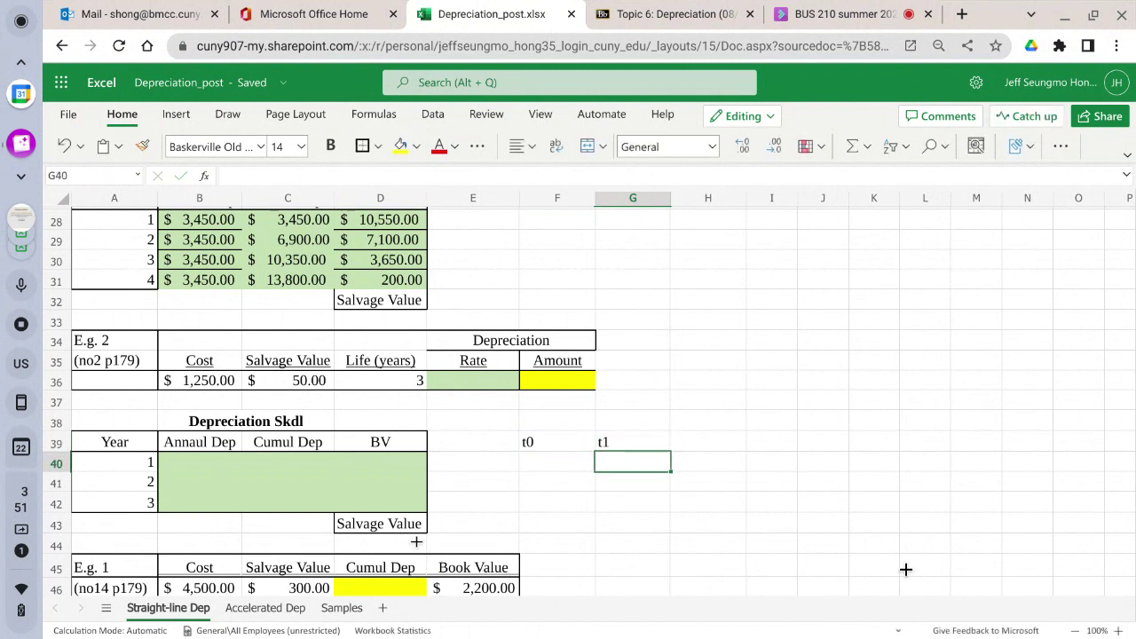
Enter the date 04/01 under t0 in F40 and 12/31 under t1 in G40
click(547, 458)
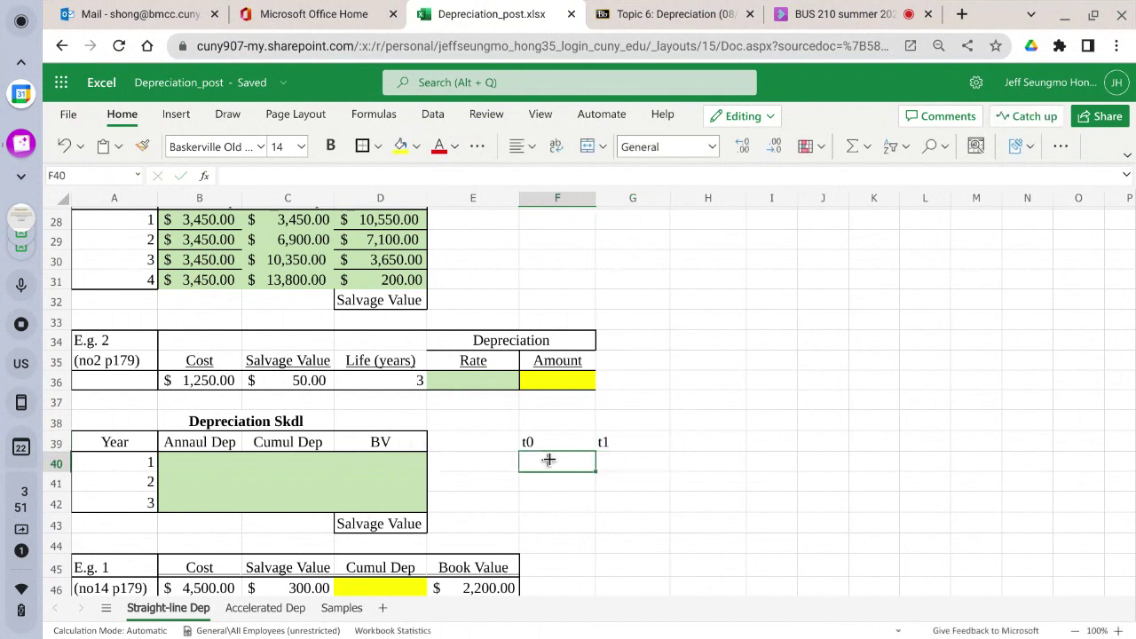
text(04)
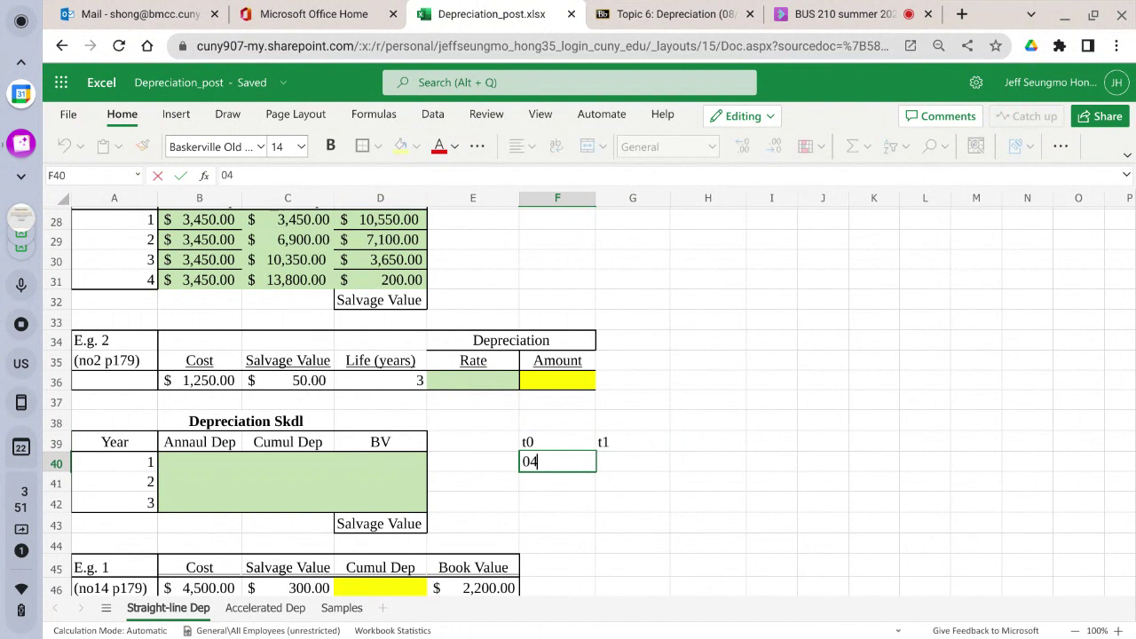
text(/01)
click(639, 462)
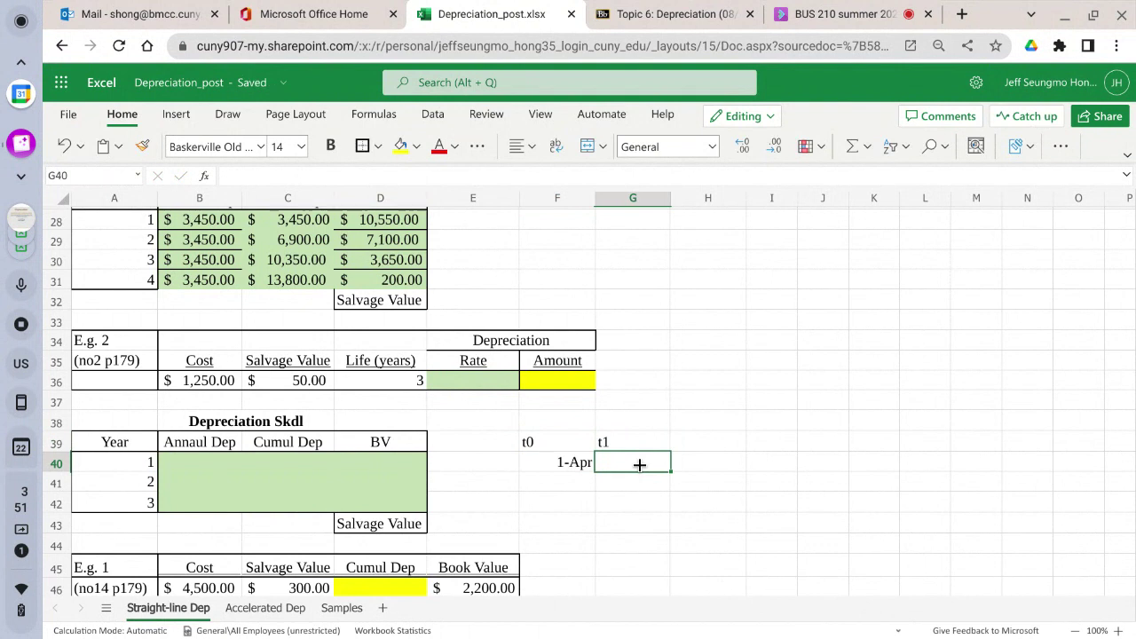
text(1)
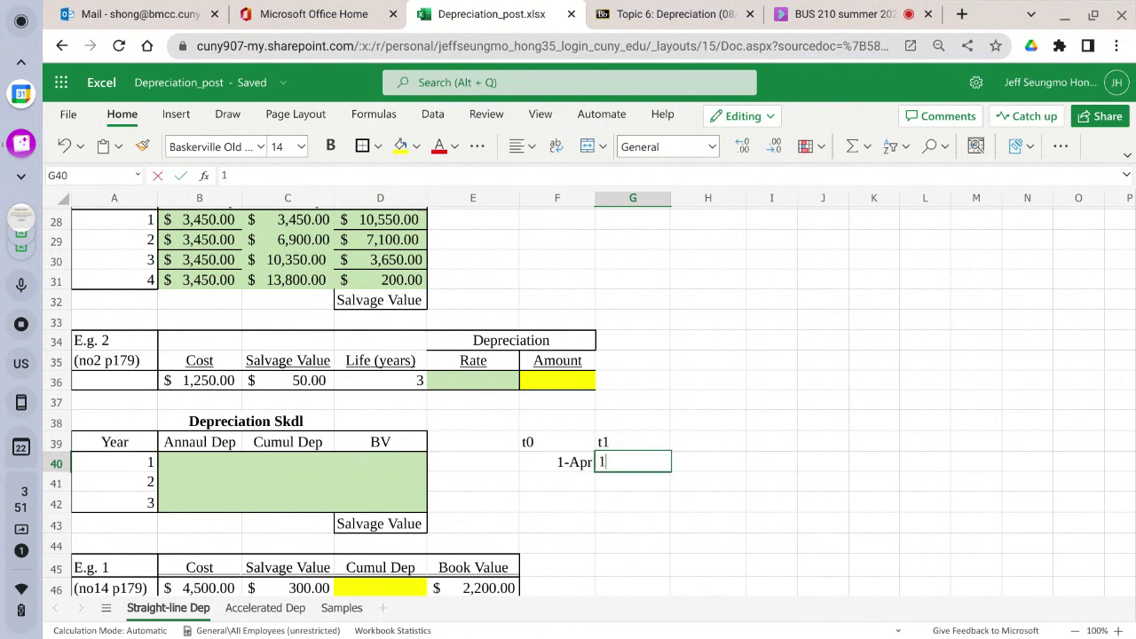
text(2/31)
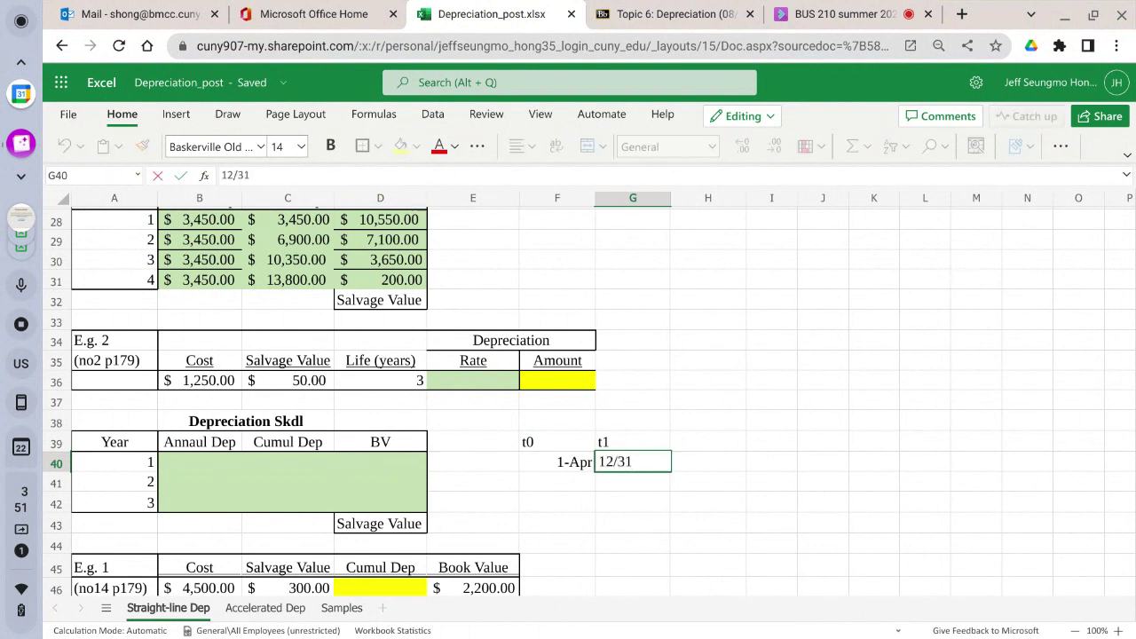
key(Return)
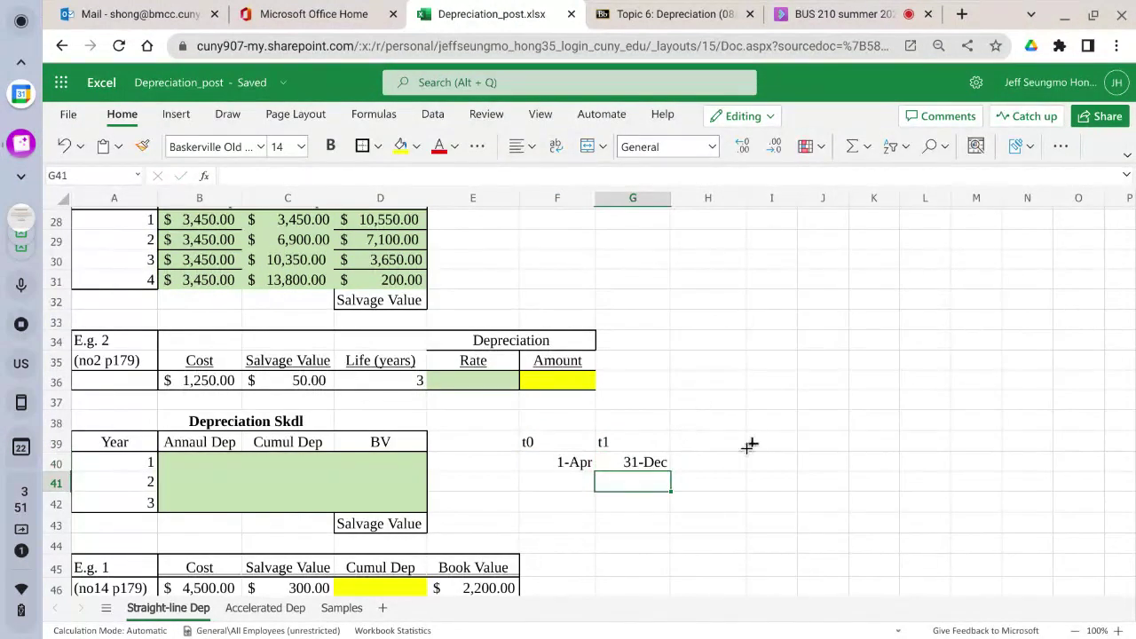
Label H39 as t (yr) beside the t1 heading
click(679, 441)
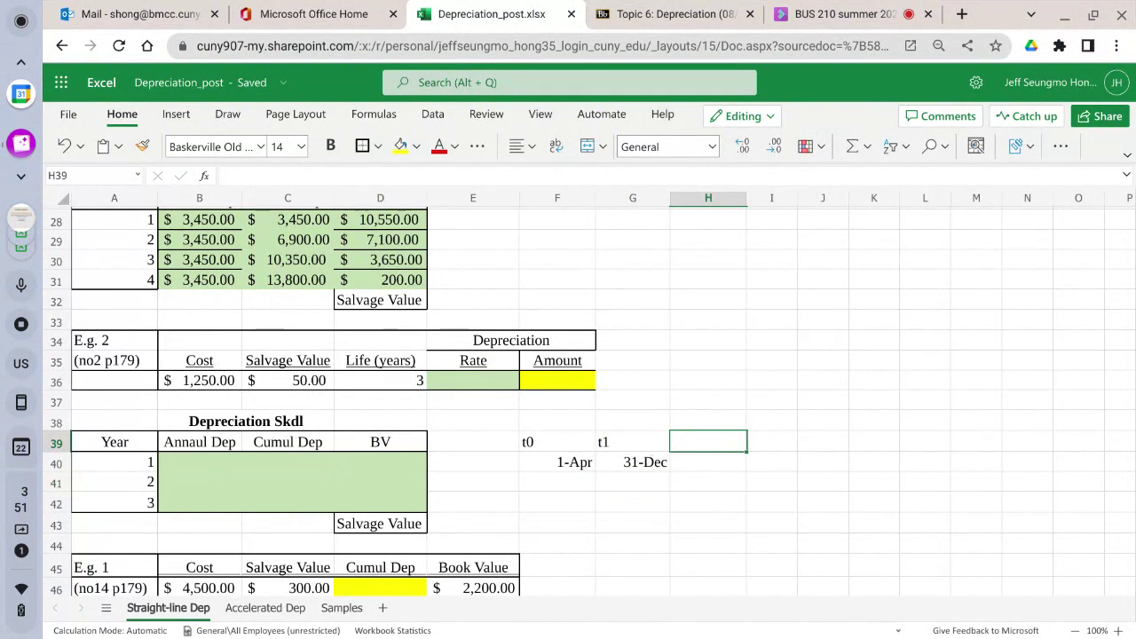
text(t)
click(724, 476)
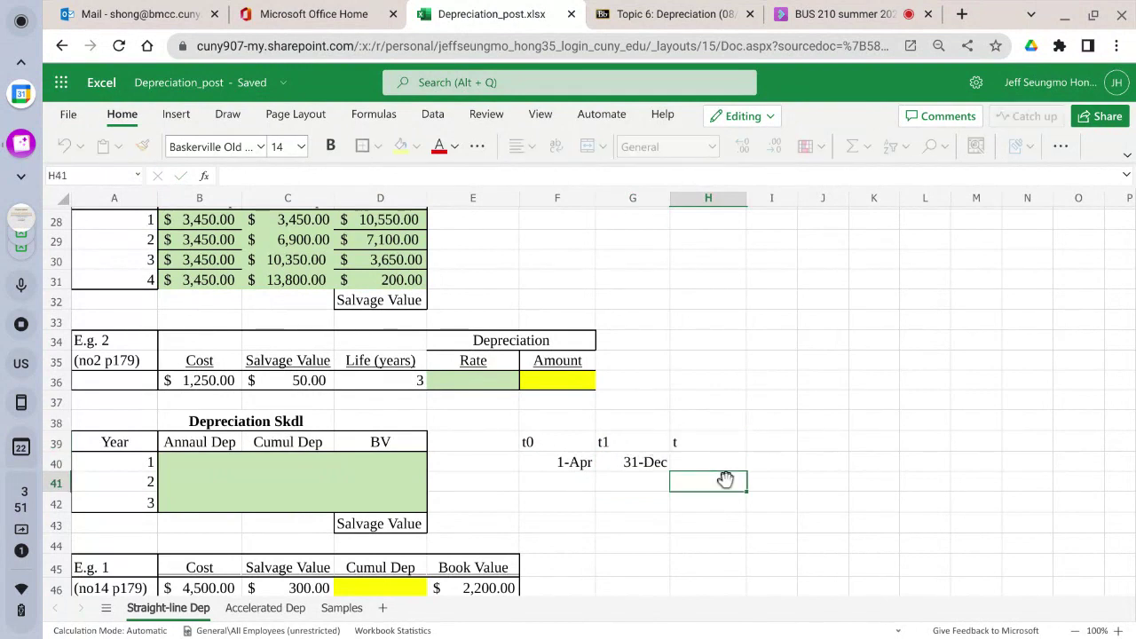
click(690, 460)
click(701, 438)
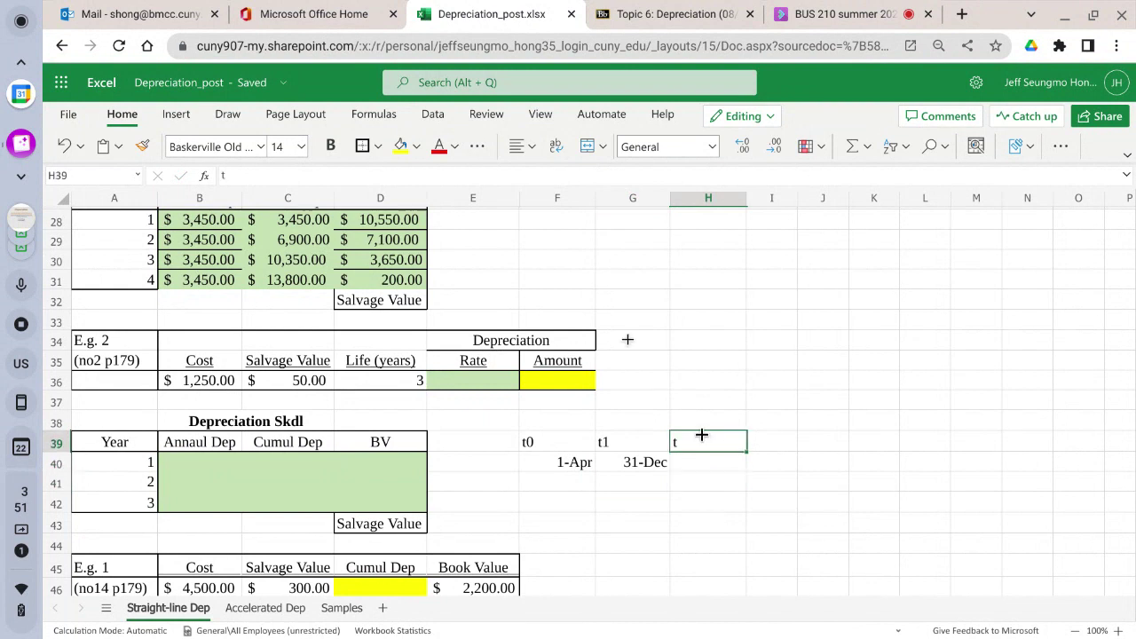
click(276, 177)
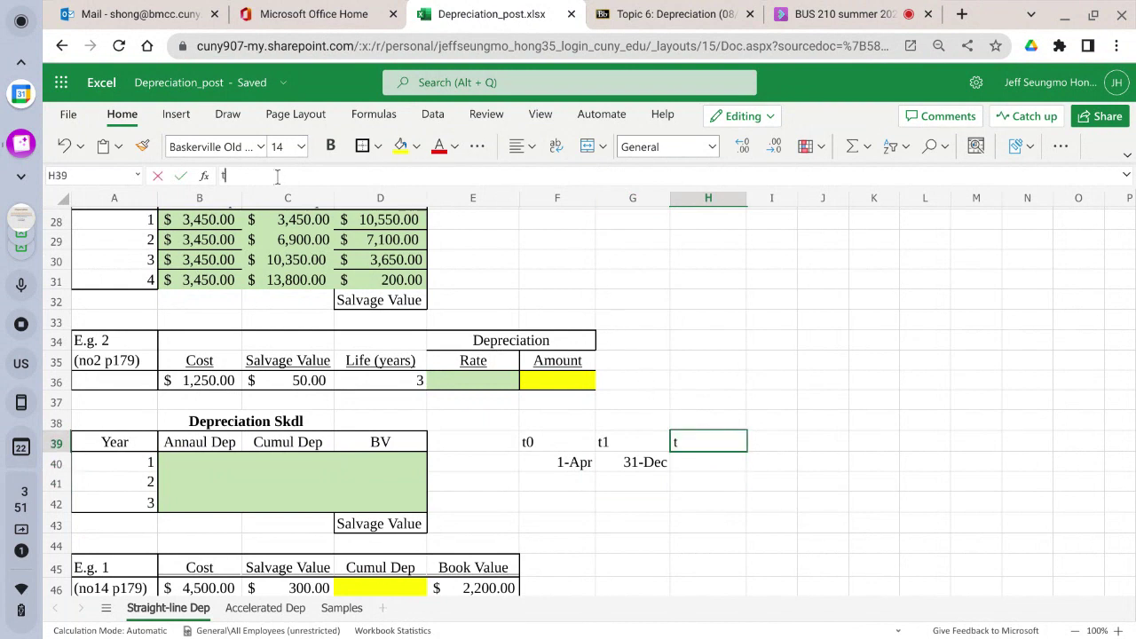
text(()
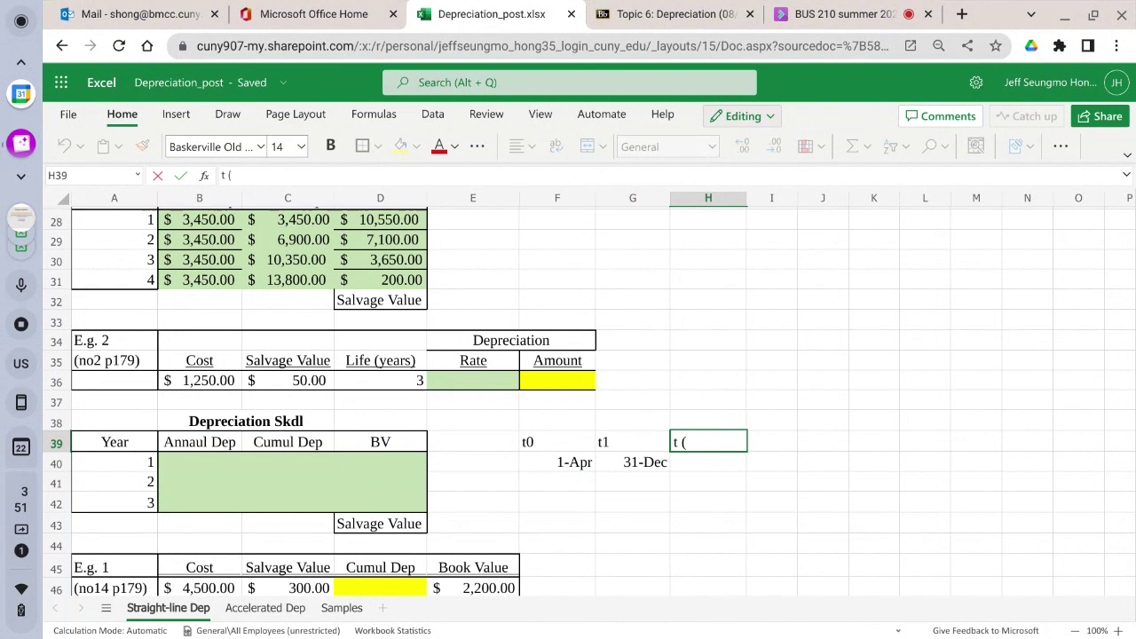
text(yr)
key(Return)
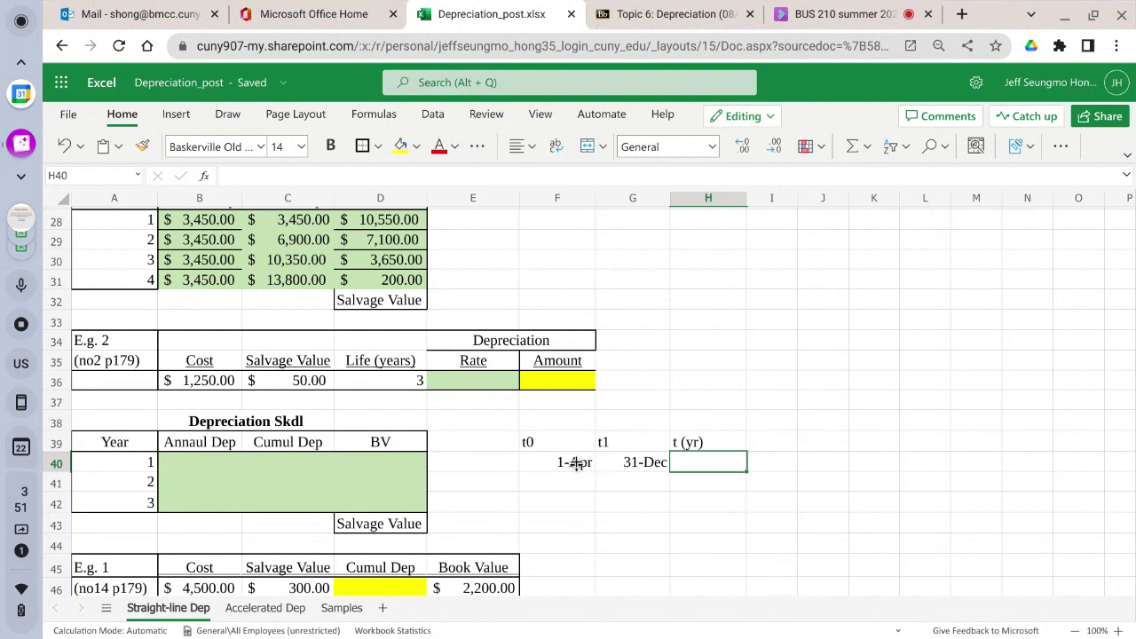
Outline F39:H40 with an outside border and format its row 39 headings as underlined and centered
drag(559, 444, 684, 461)
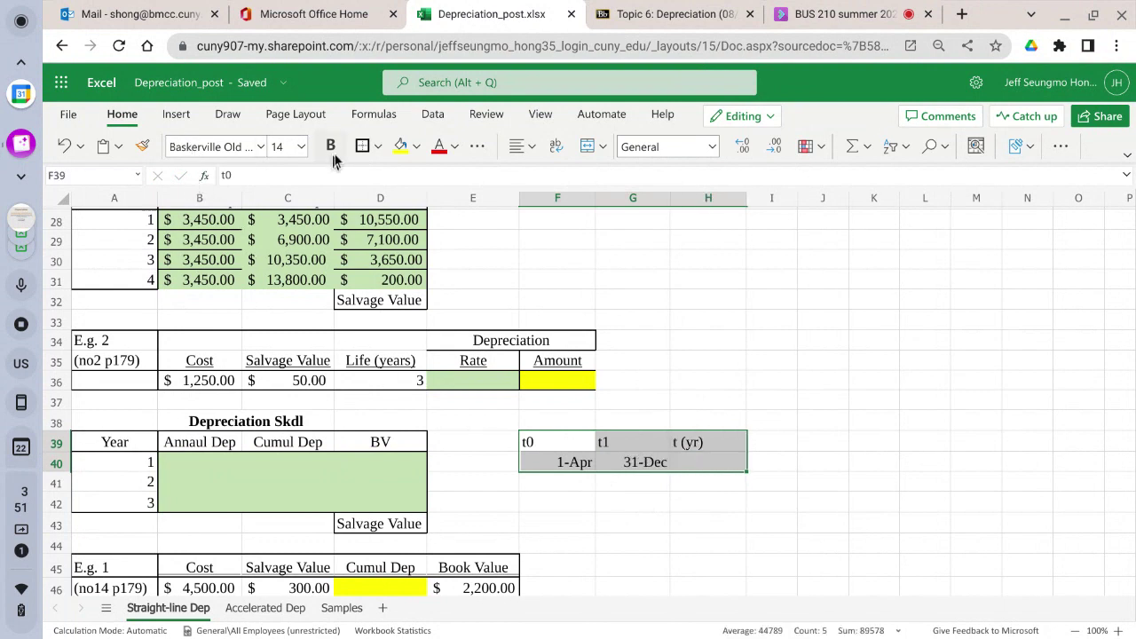
click(362, 146)
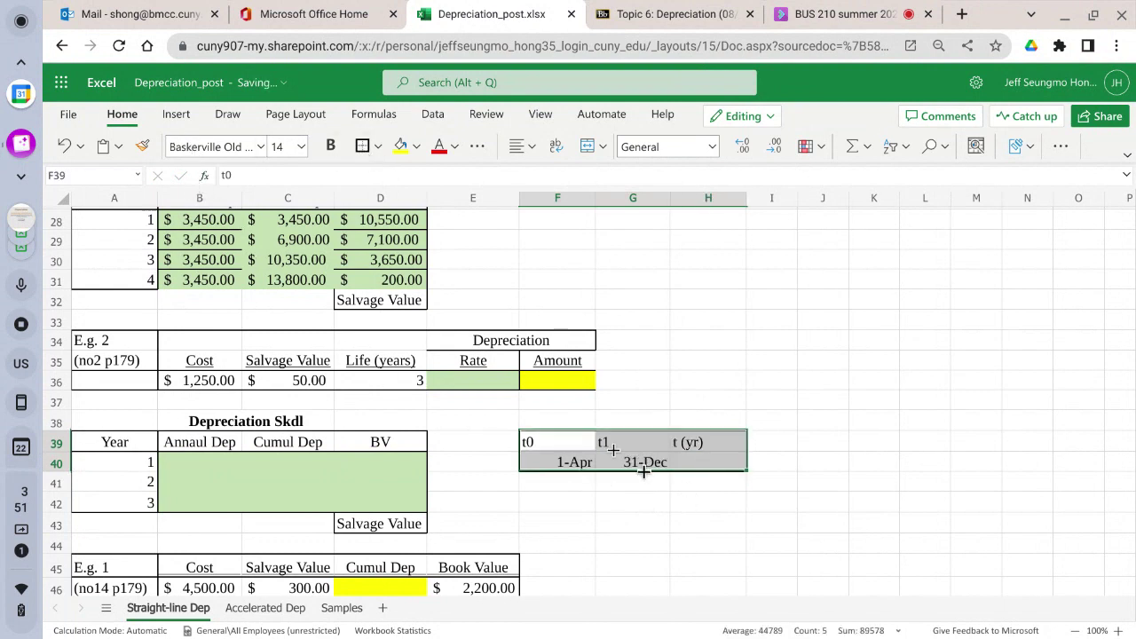
drag(544, 441, 676, 441)
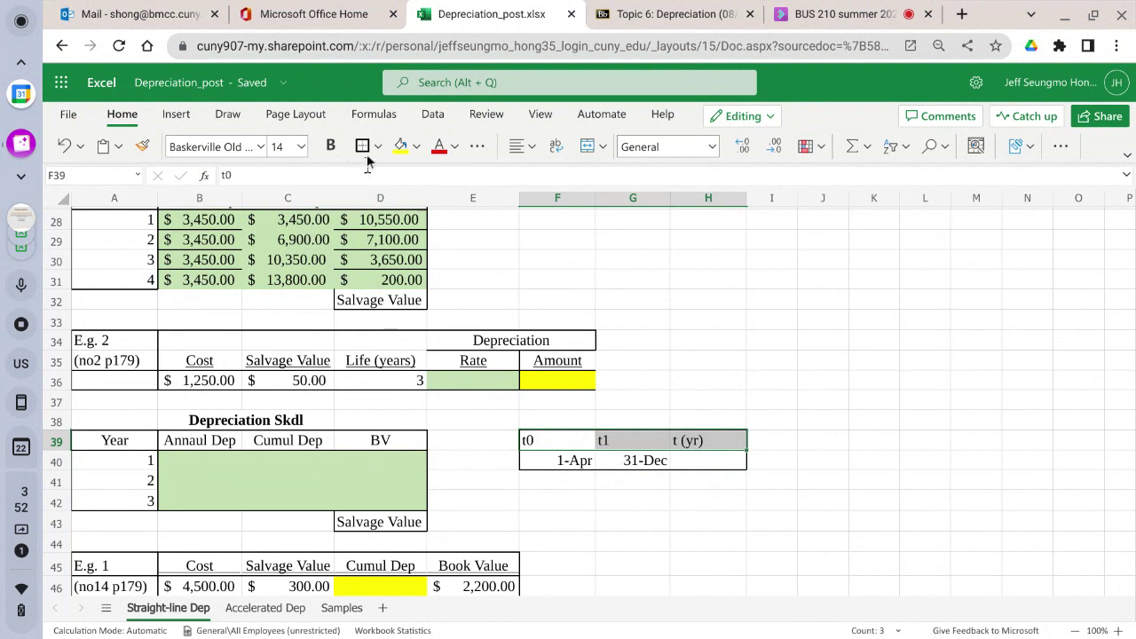
click(480, 151)
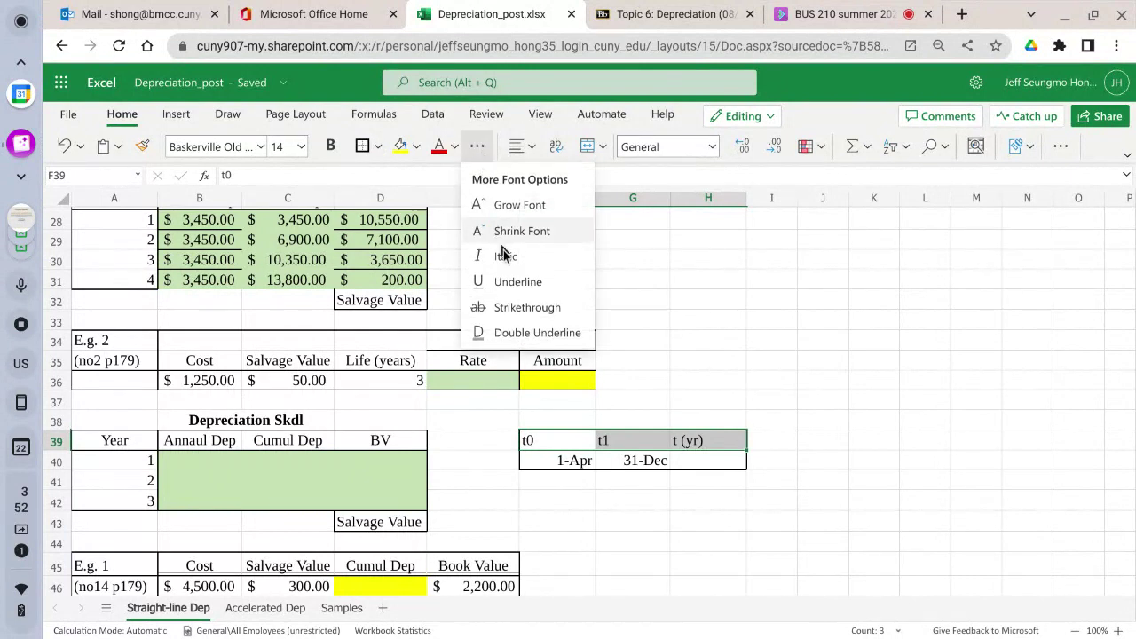
click(510, 281)
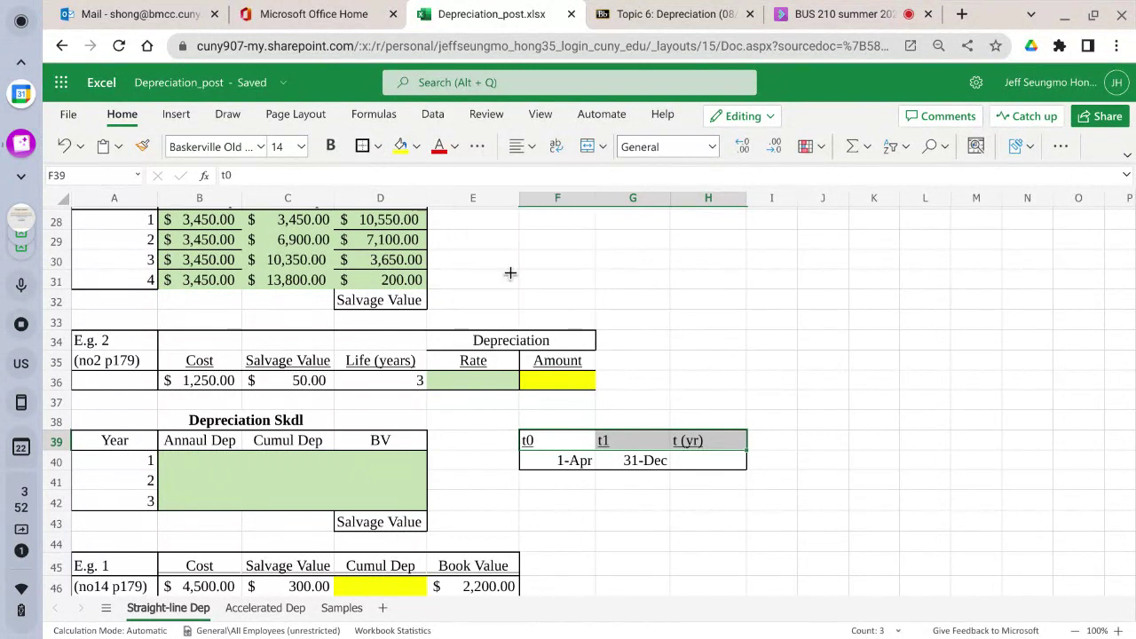
click(530, 148)
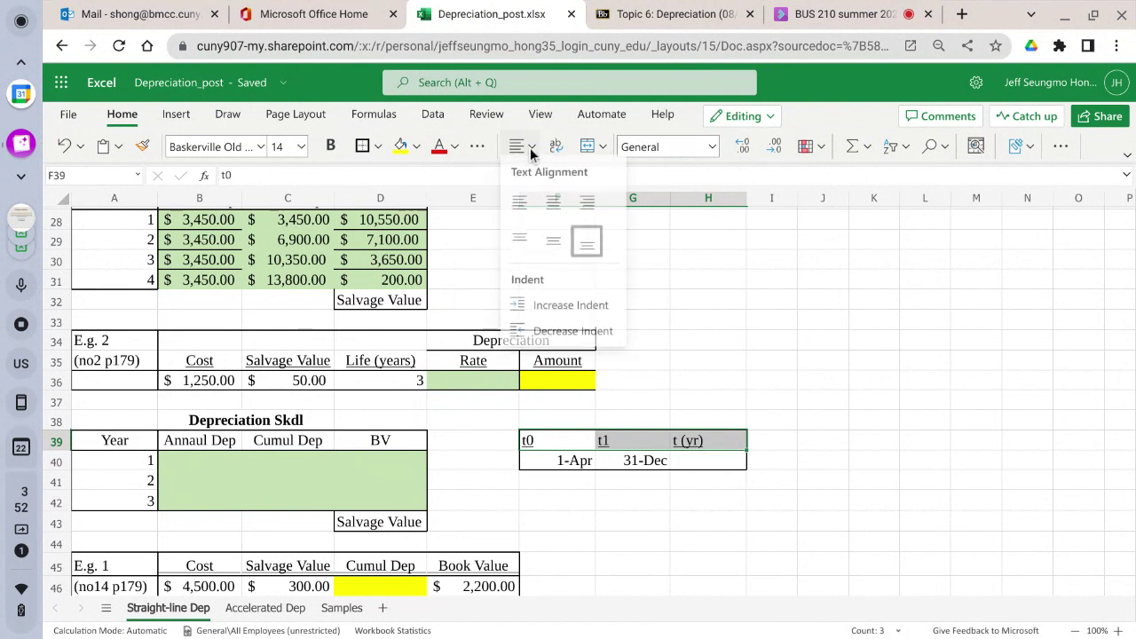
click(554, 216)
Enter the formula =(G40-F40)/K40 in H40 under t (yr)
click(710, 460)
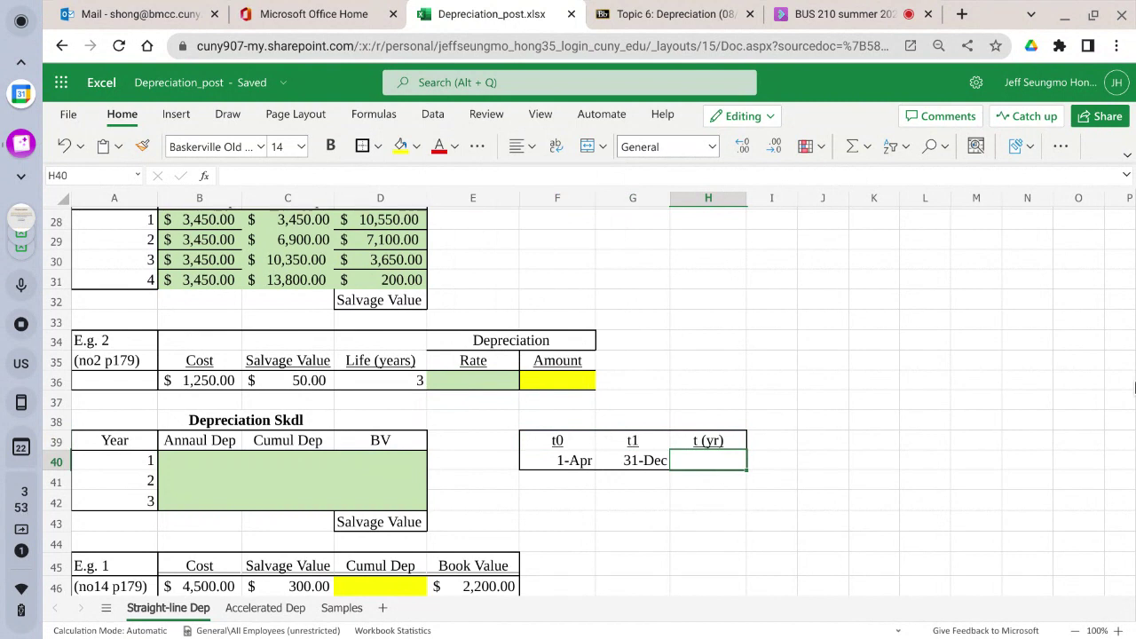
text(=)
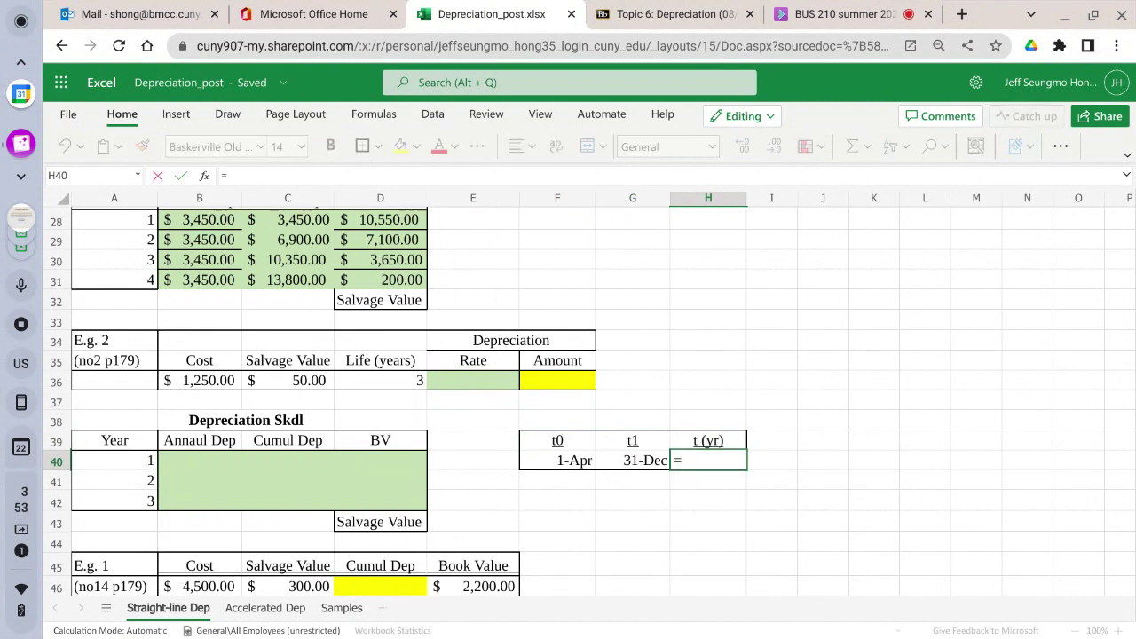
click(620, 463)
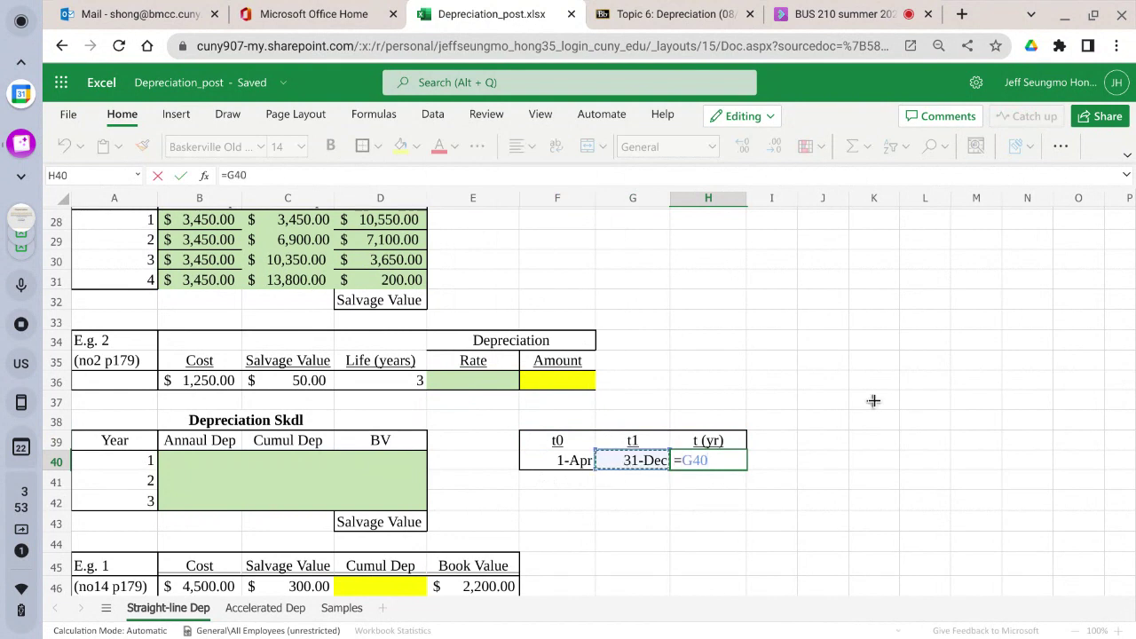
text(/)
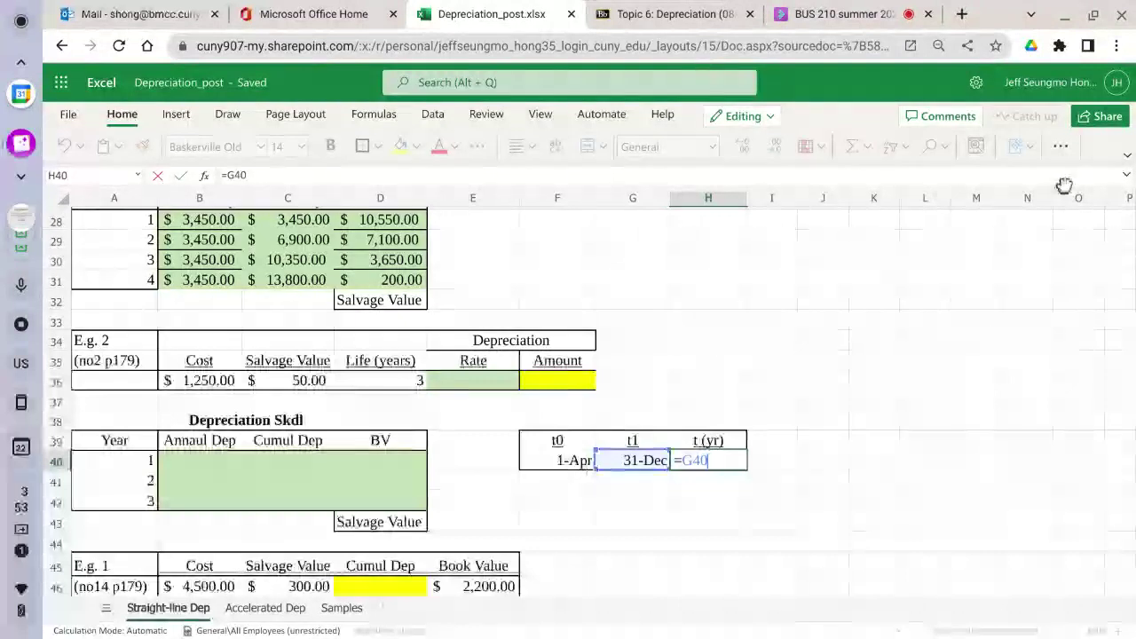
text(-)
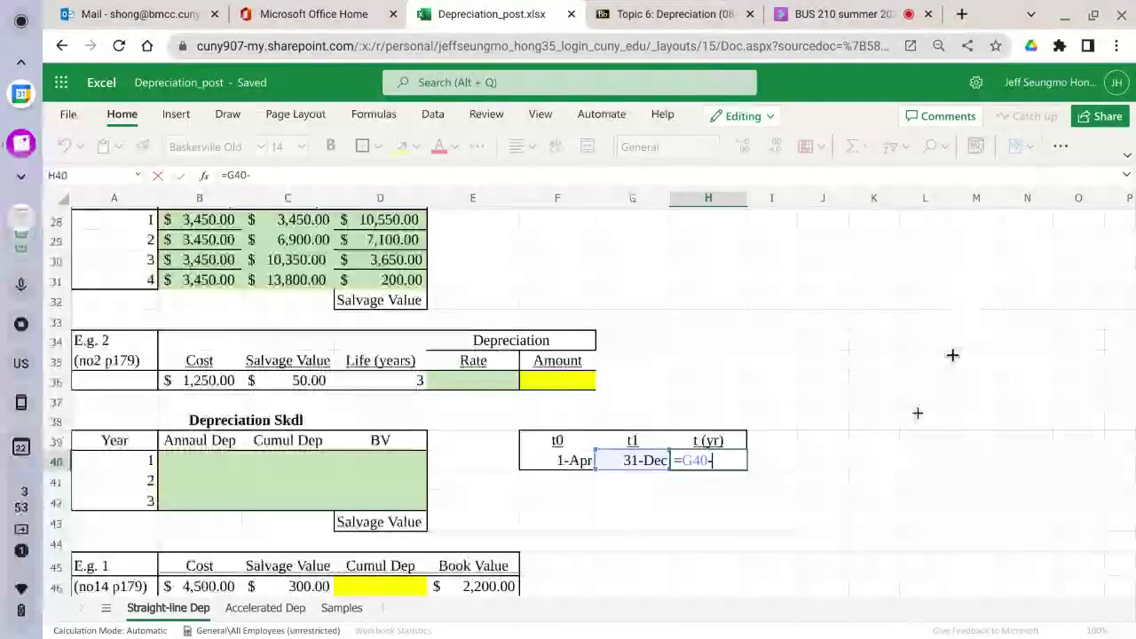
click(549, 462)
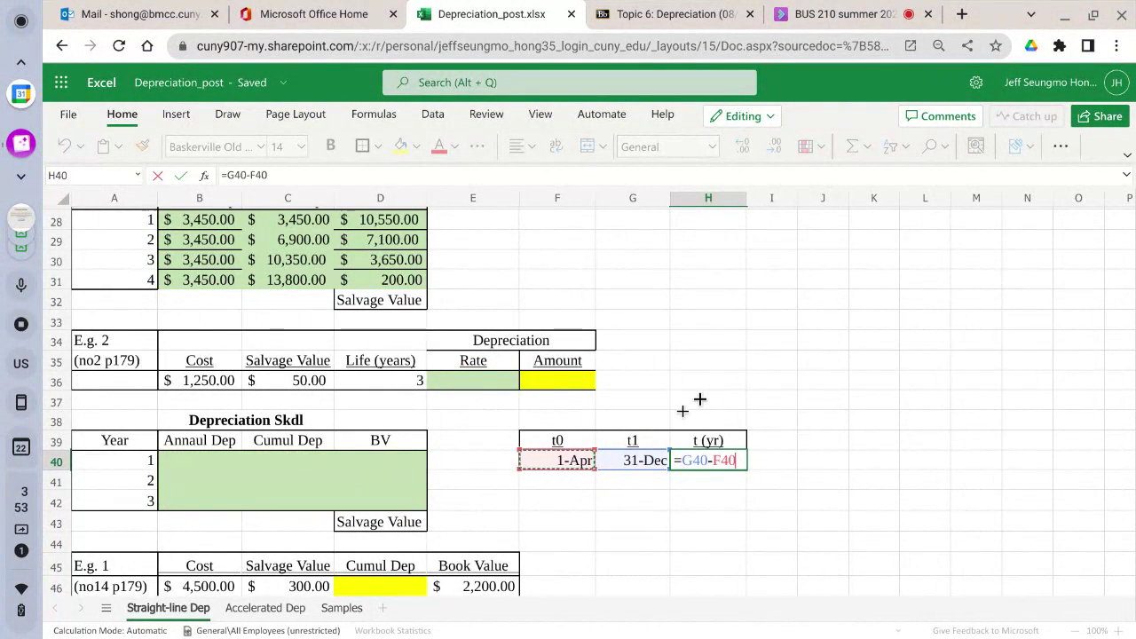
click(682, 463)
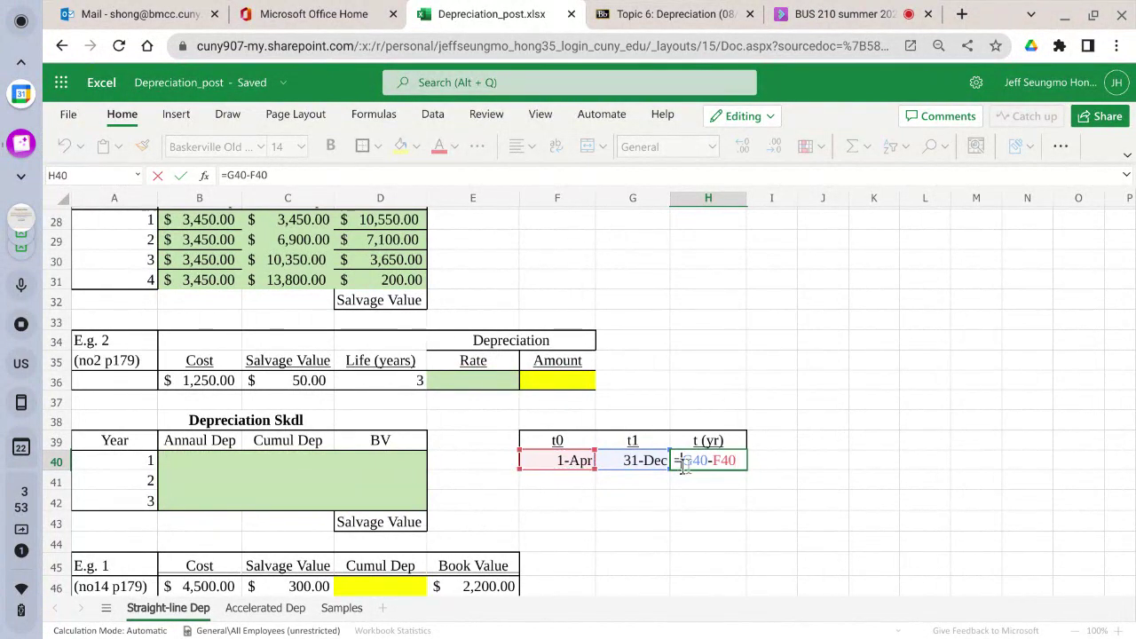
text(()
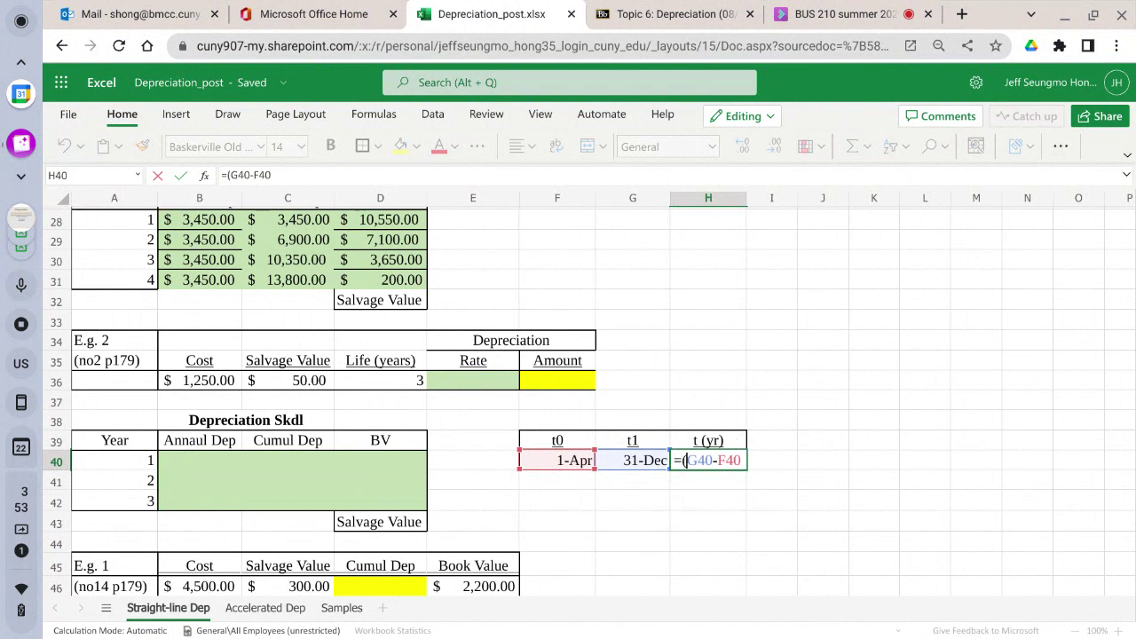
click(739, 456)
text()/)
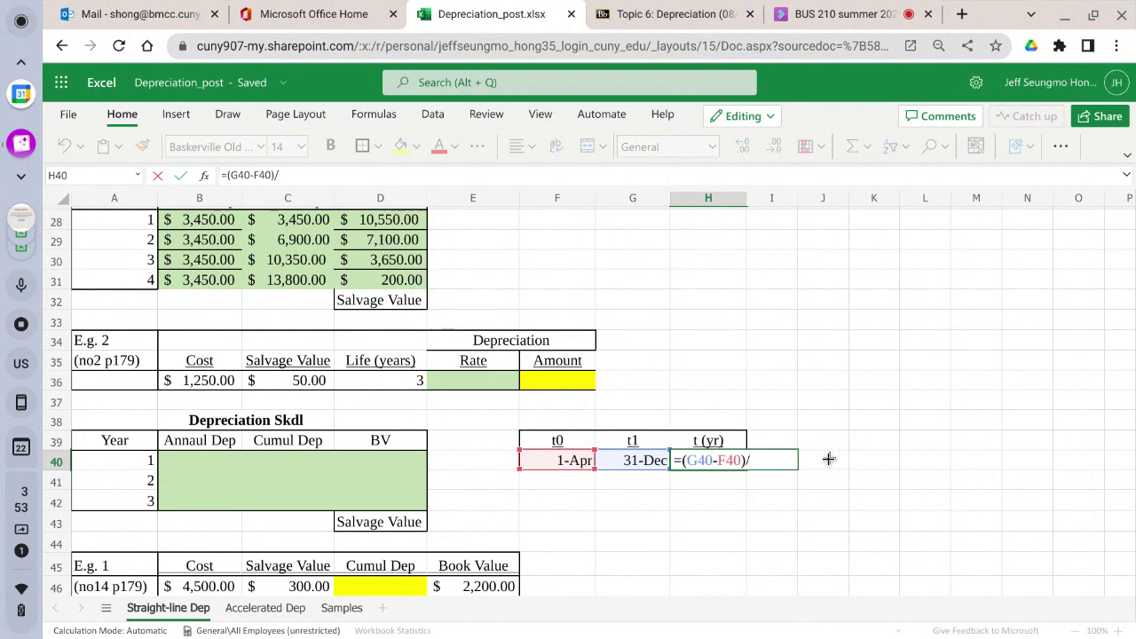
click(875, 460)
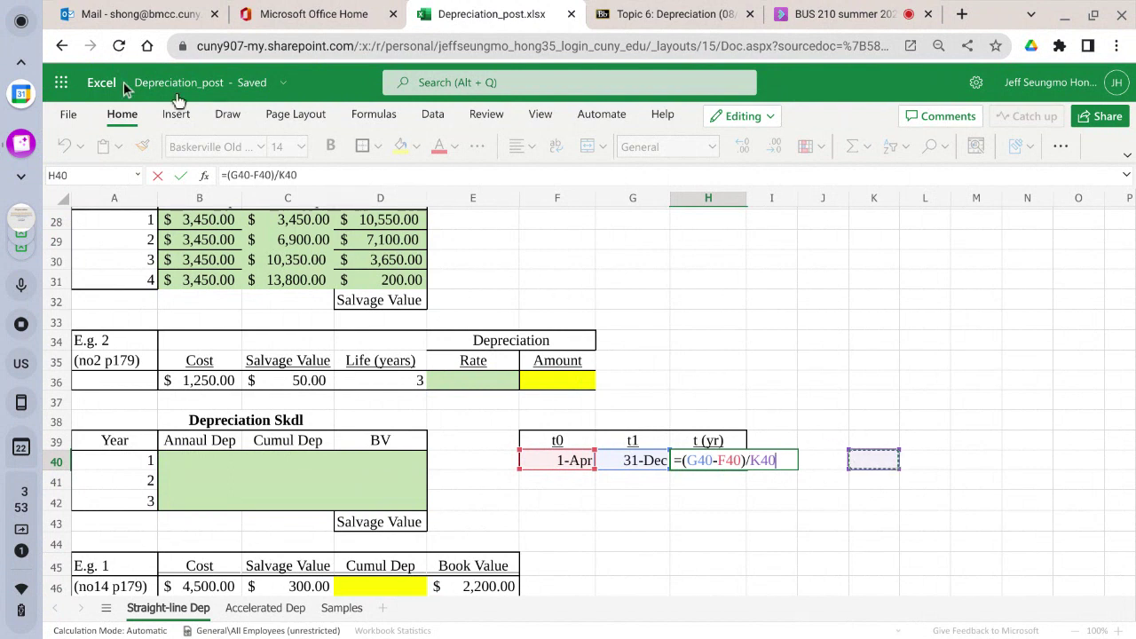
click(182, 175)
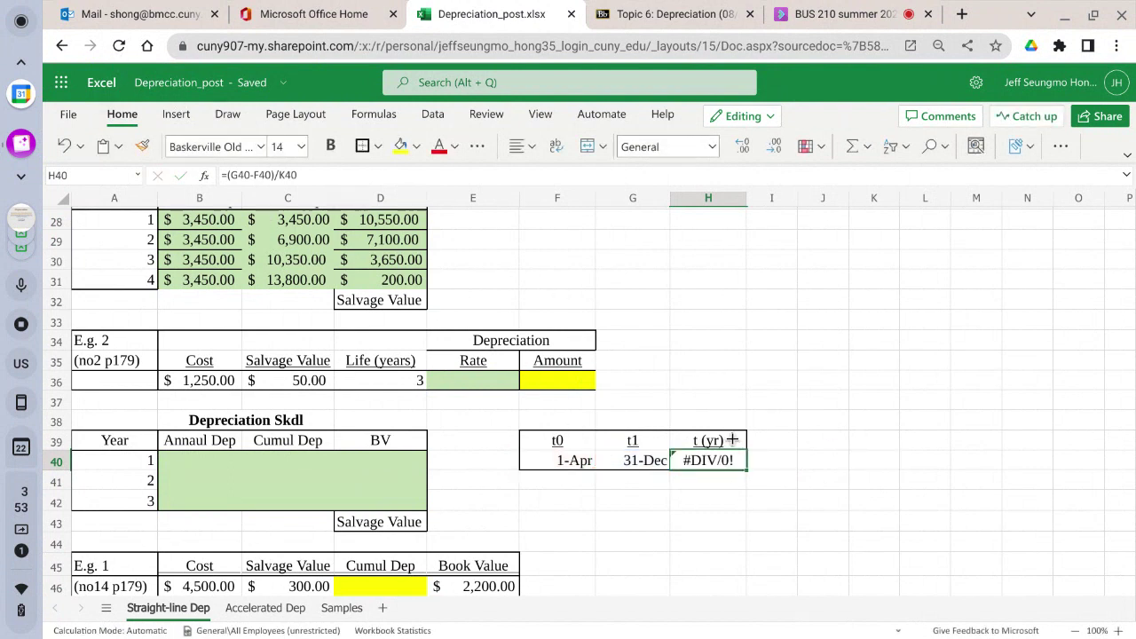
Copy H39:H40 across into I39:I40 and fit column I's width to its contents
drag(729, 440, 730, 460)
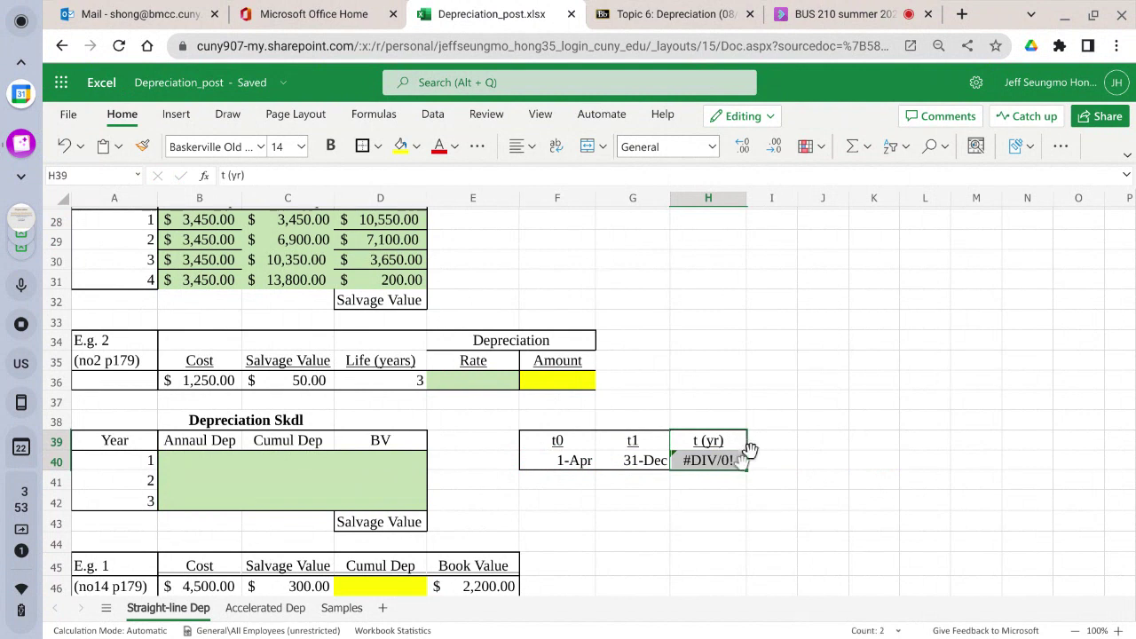
drag(745, 467, 774, 463)
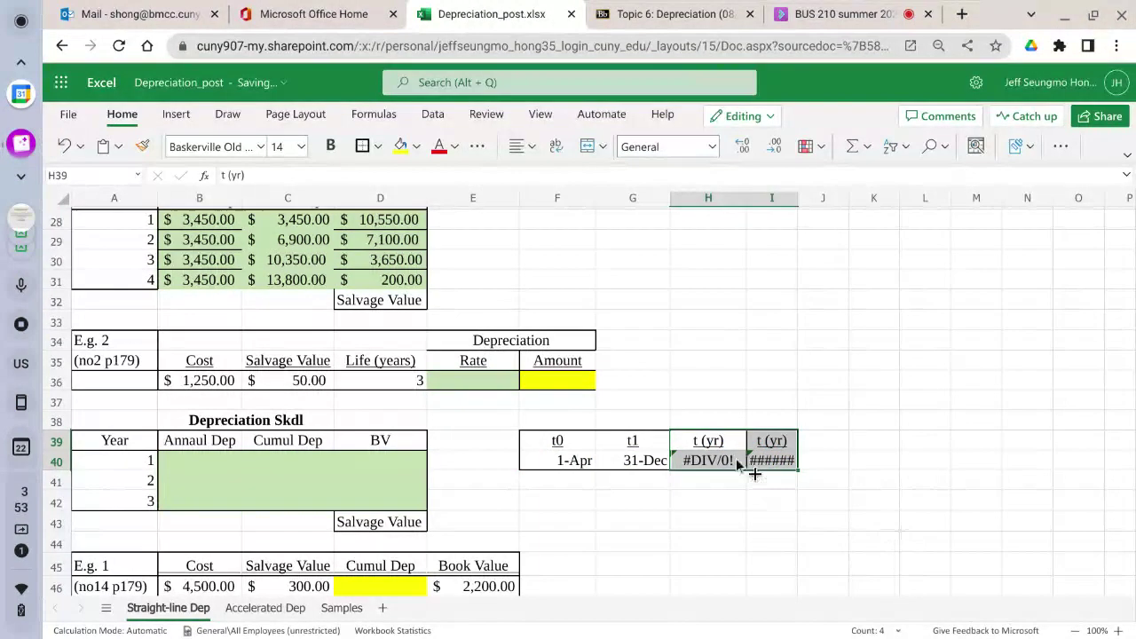
mouse_move(706, 455)
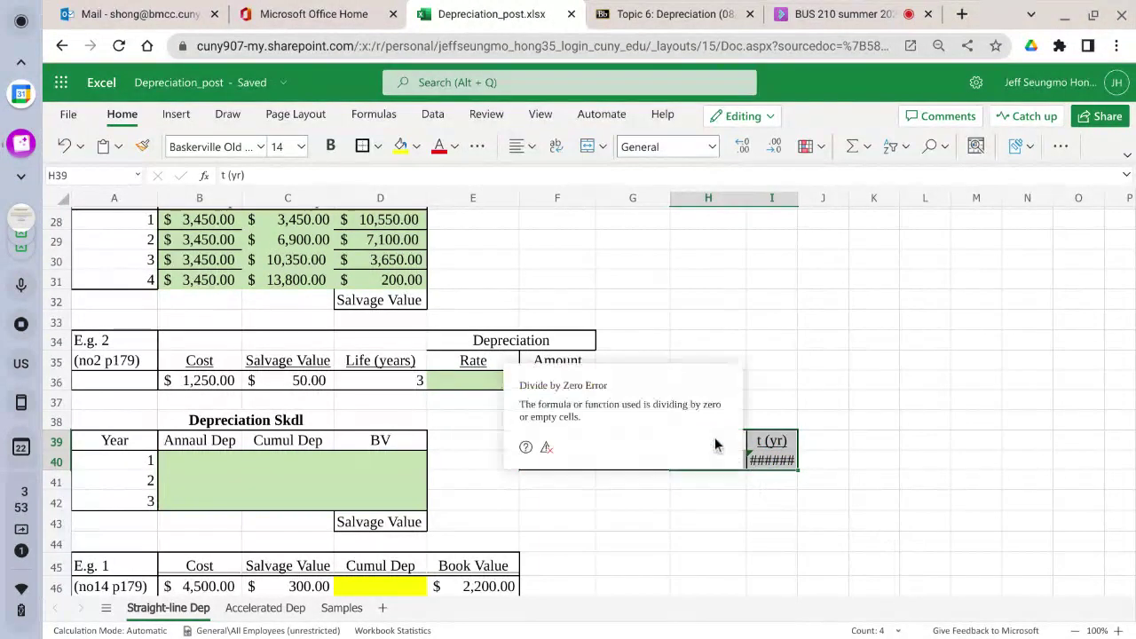
click(902, 362)
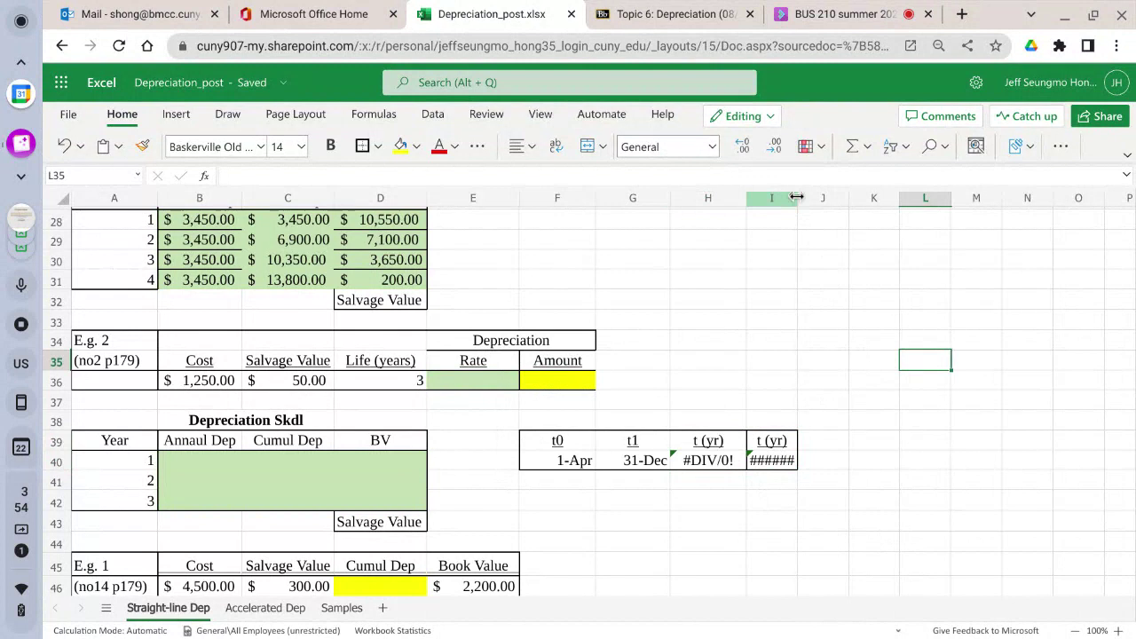
double_click(795, 198)
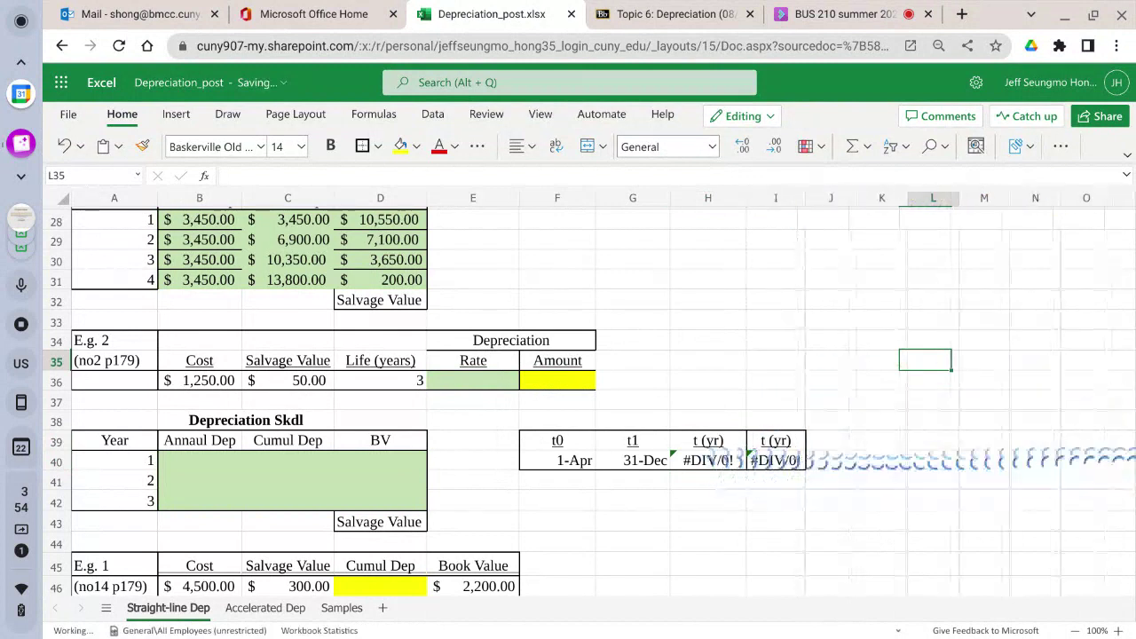
click(709, 440)
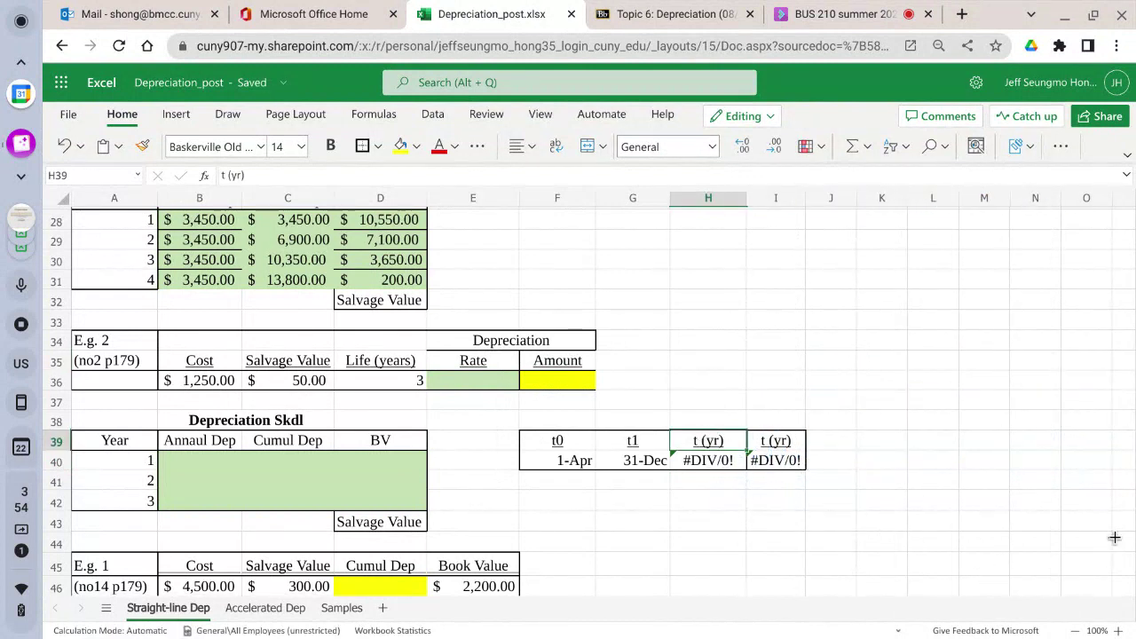
Change the H39 heading to YR Type and enter 360 beneath it in H40
text(YR)
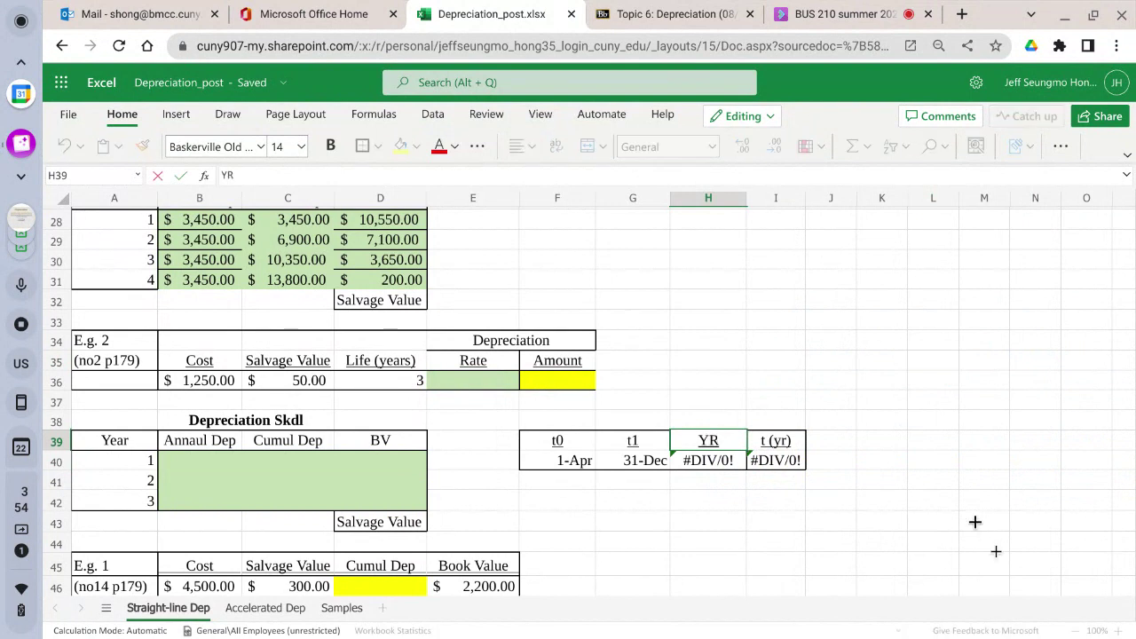
click(731, 459)
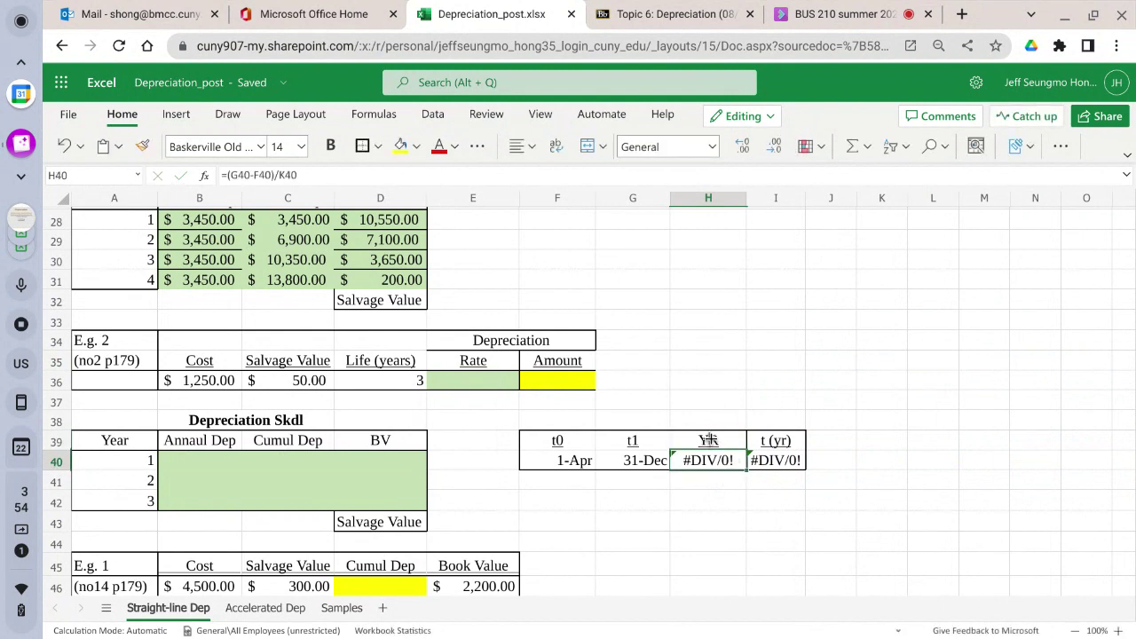
click(710, 438)
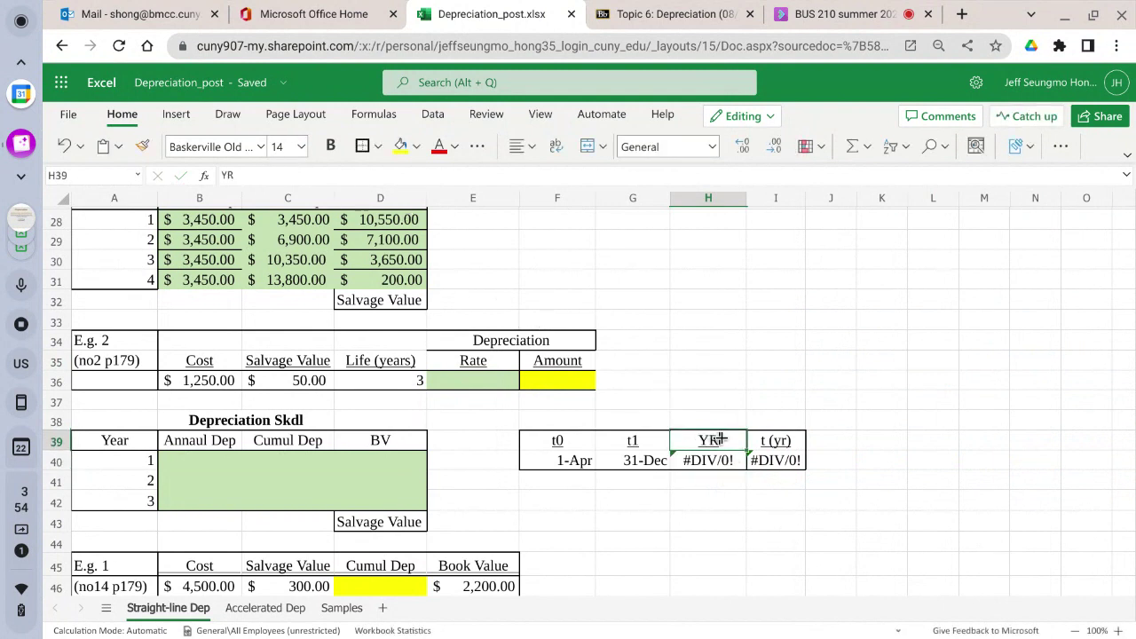
click(255, 175)
text(Type)
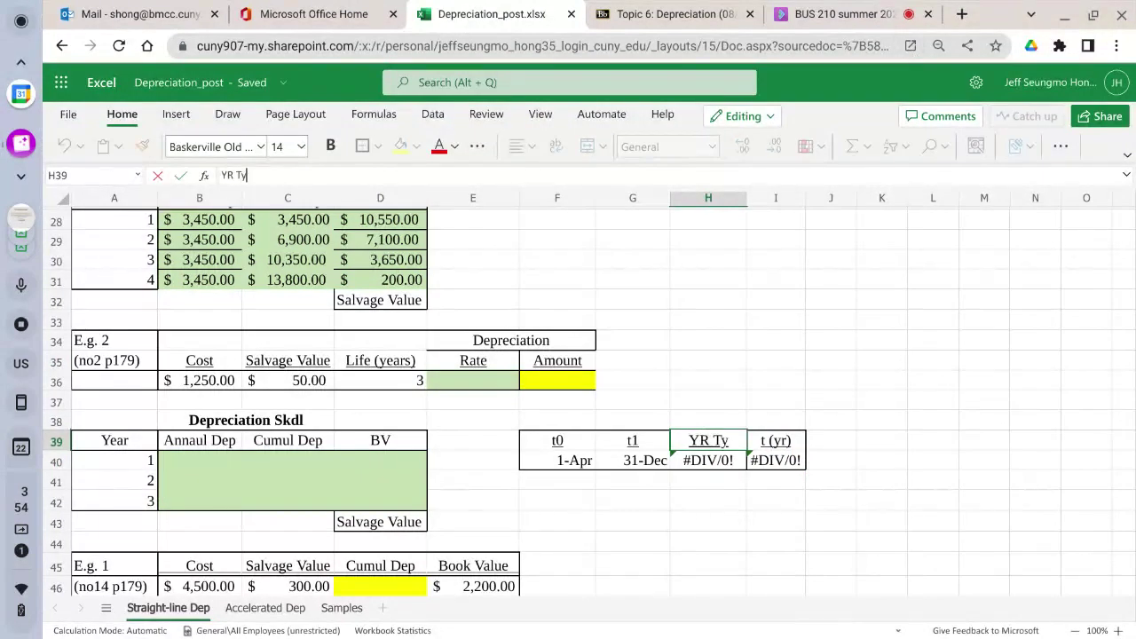
click(710, 459)
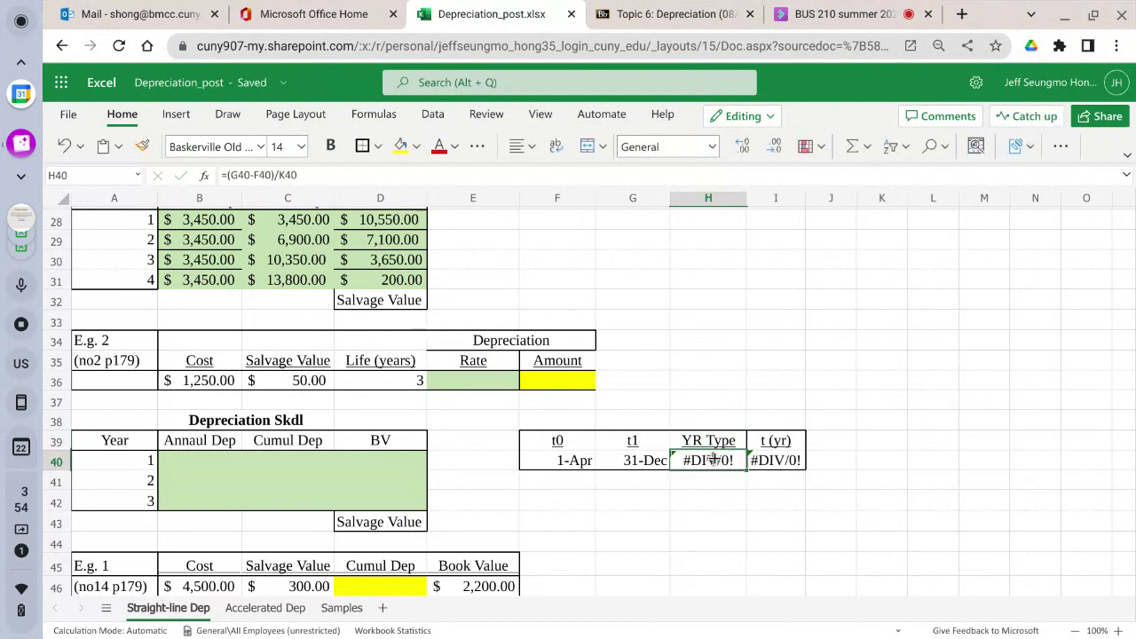
text(360)
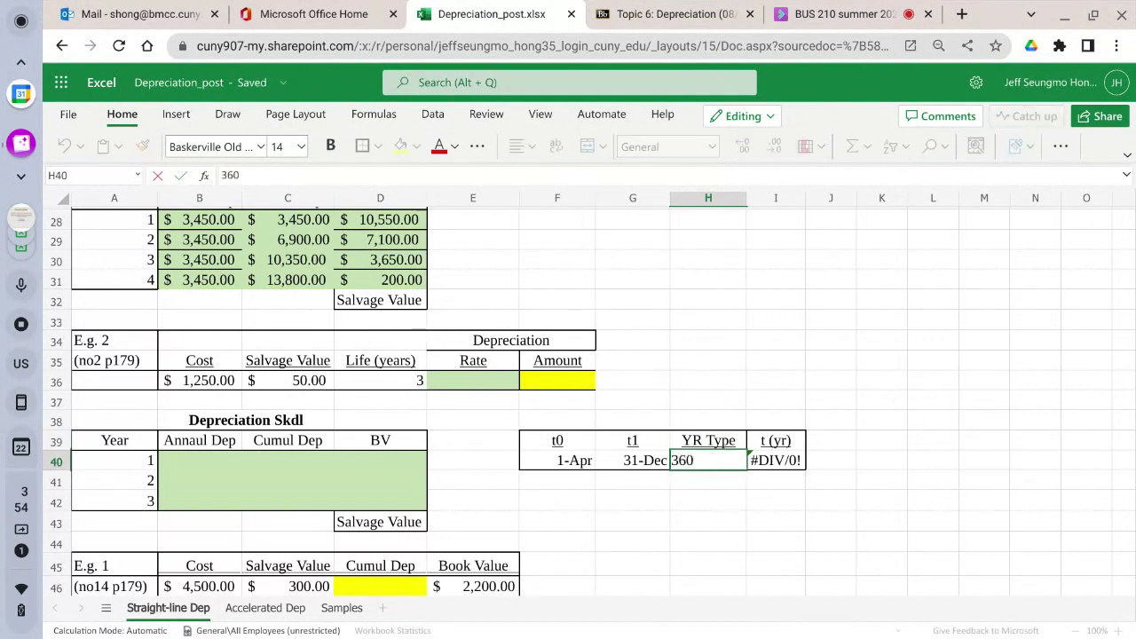
key(Tab)
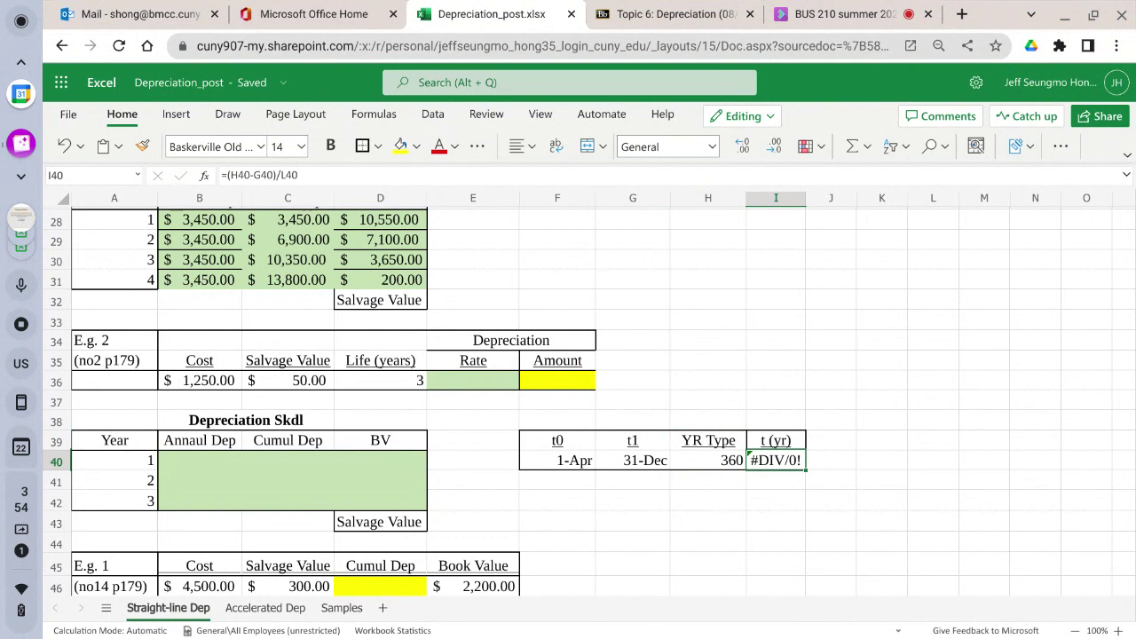
Correct the t (yr) formula in I40 to =(G40-F40)/H40
double_click(774, 463)
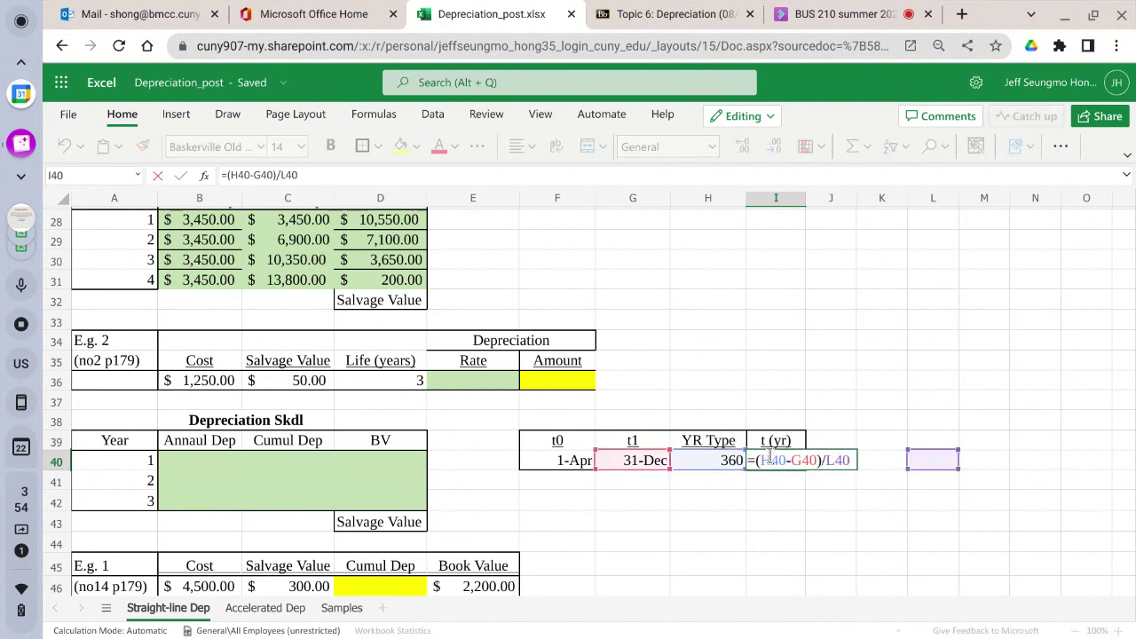
drag(760, 460, 782, 458)
click(616, 457)
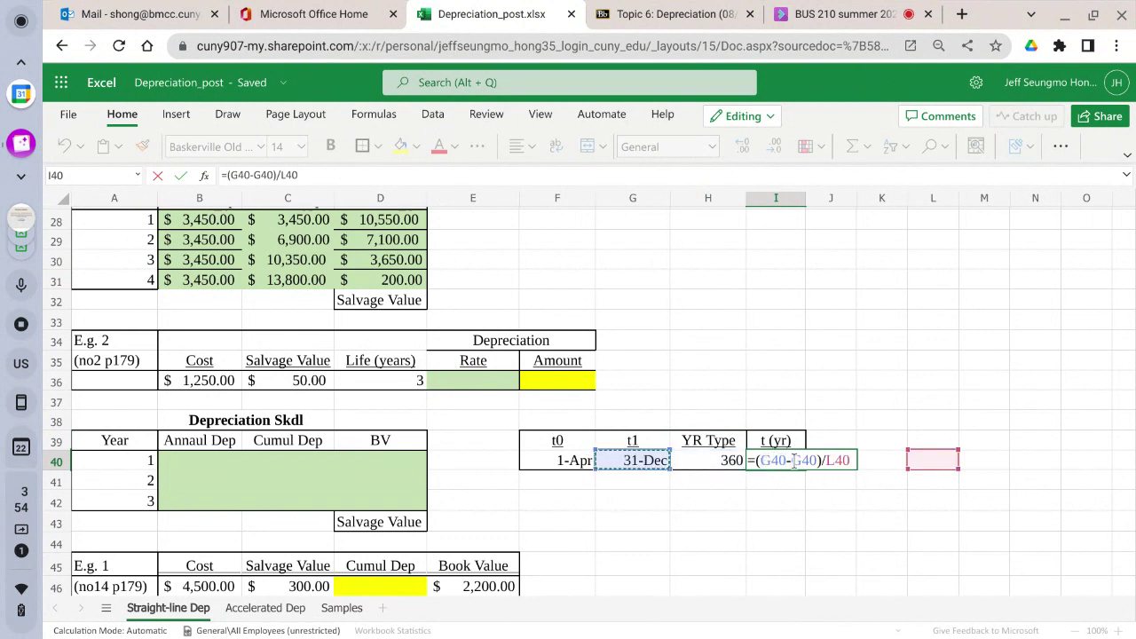
drag(794, 460, 817, 459)
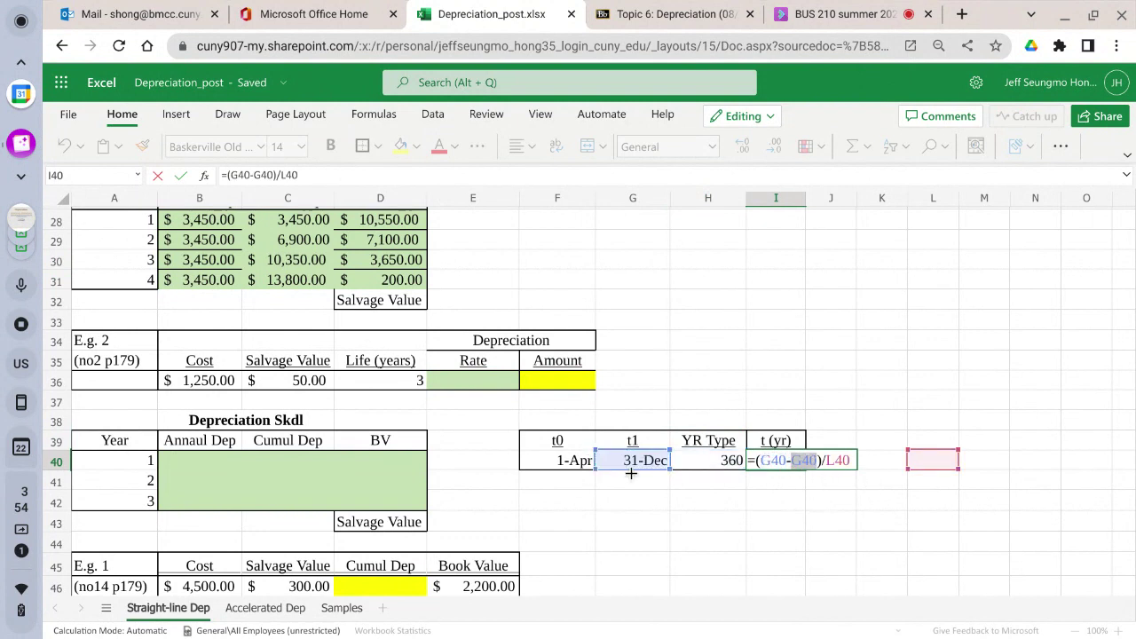
click(563, 460)
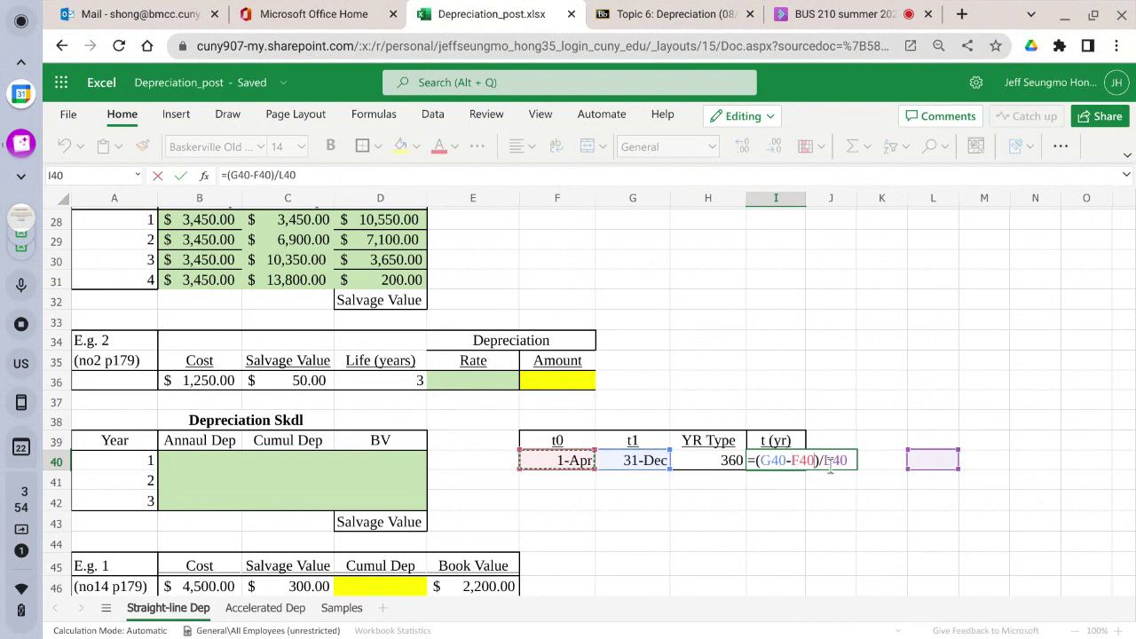
drag(823, 459, 845, 458)
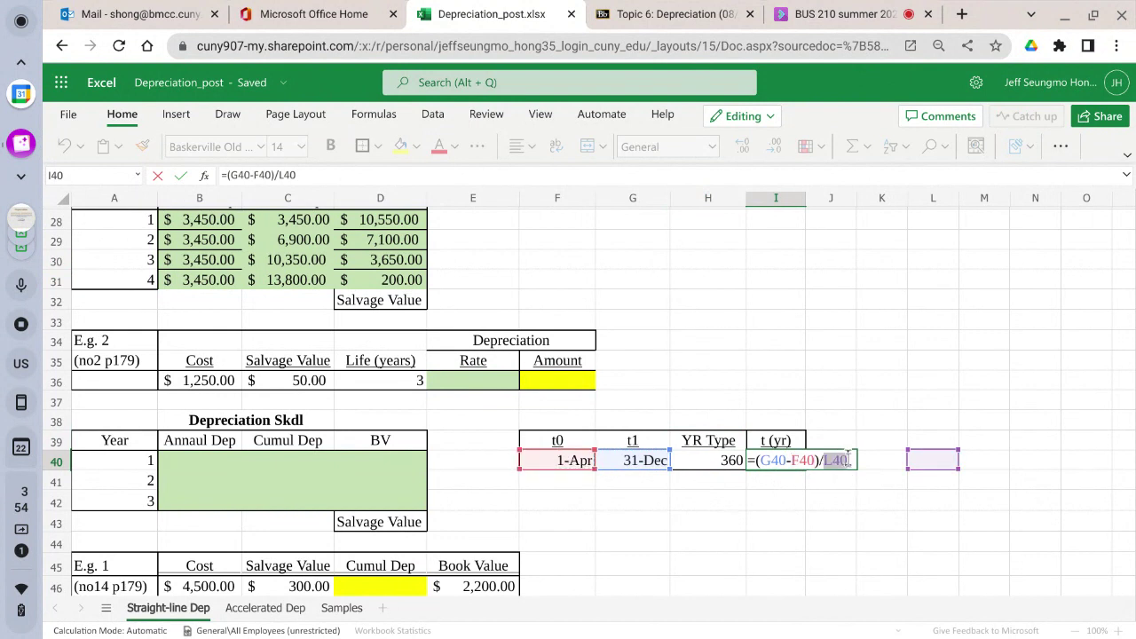
click(692, 461)
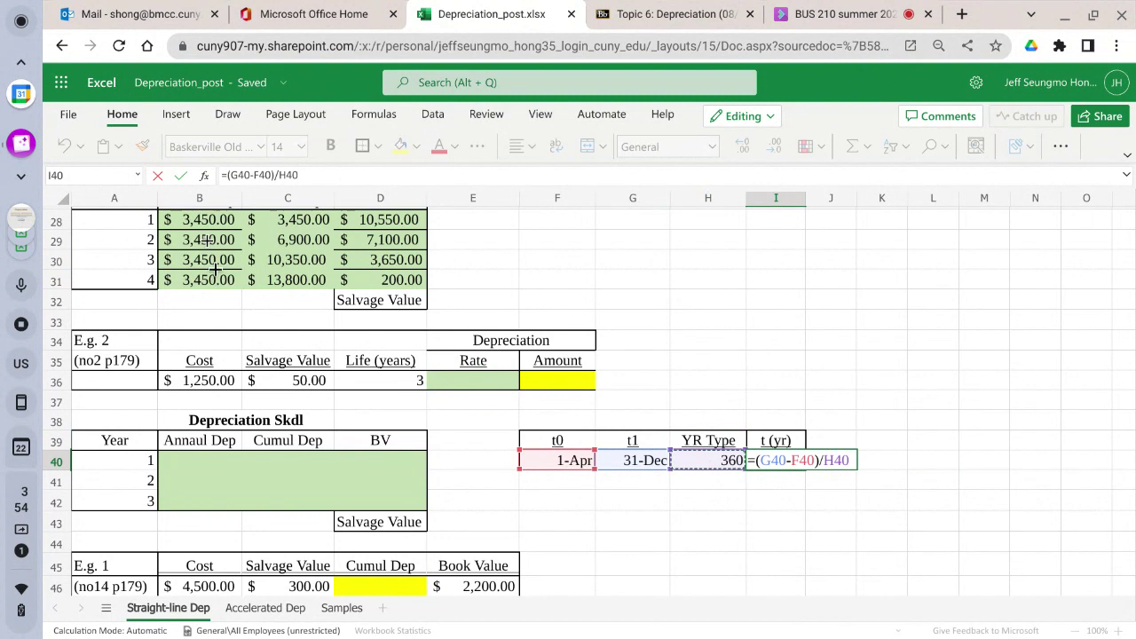
click(181, 173)
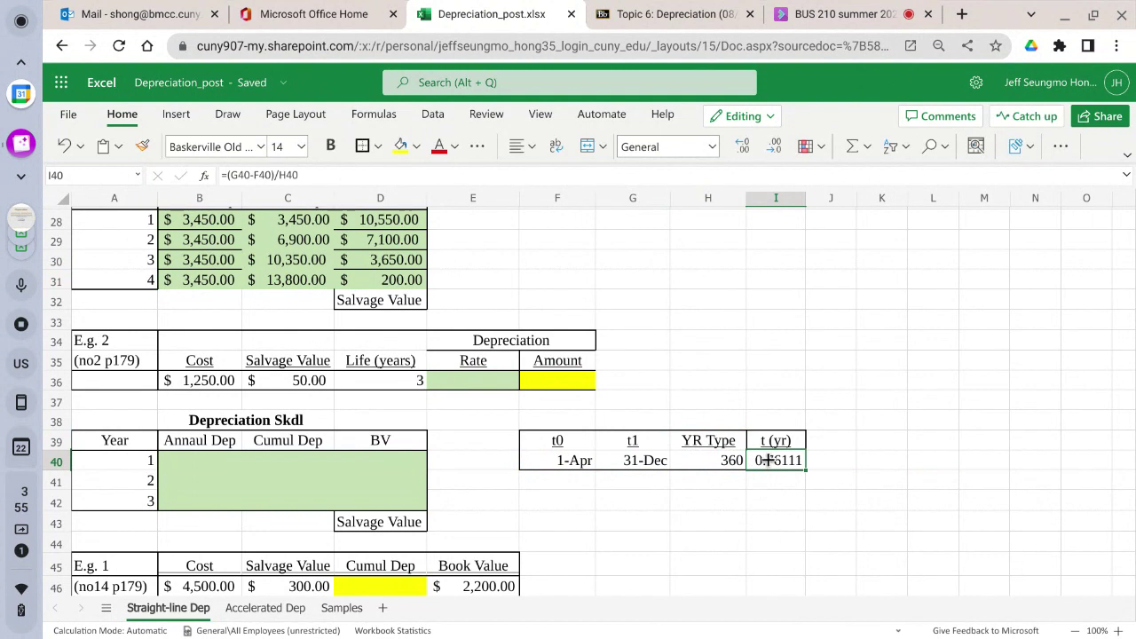
click(170, 462)
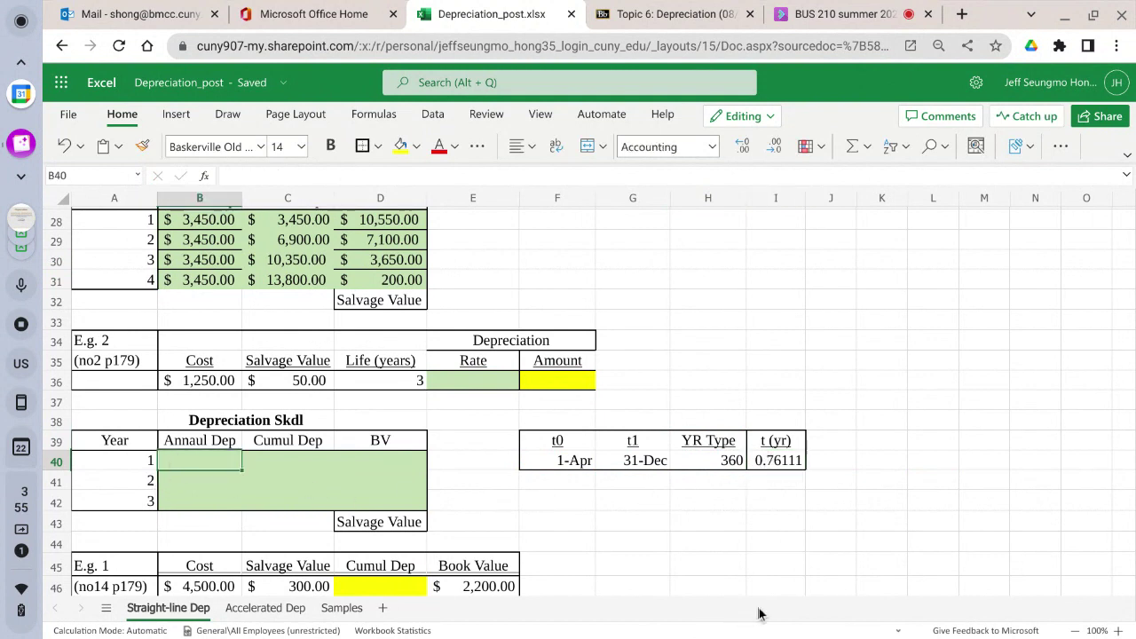
text(=)
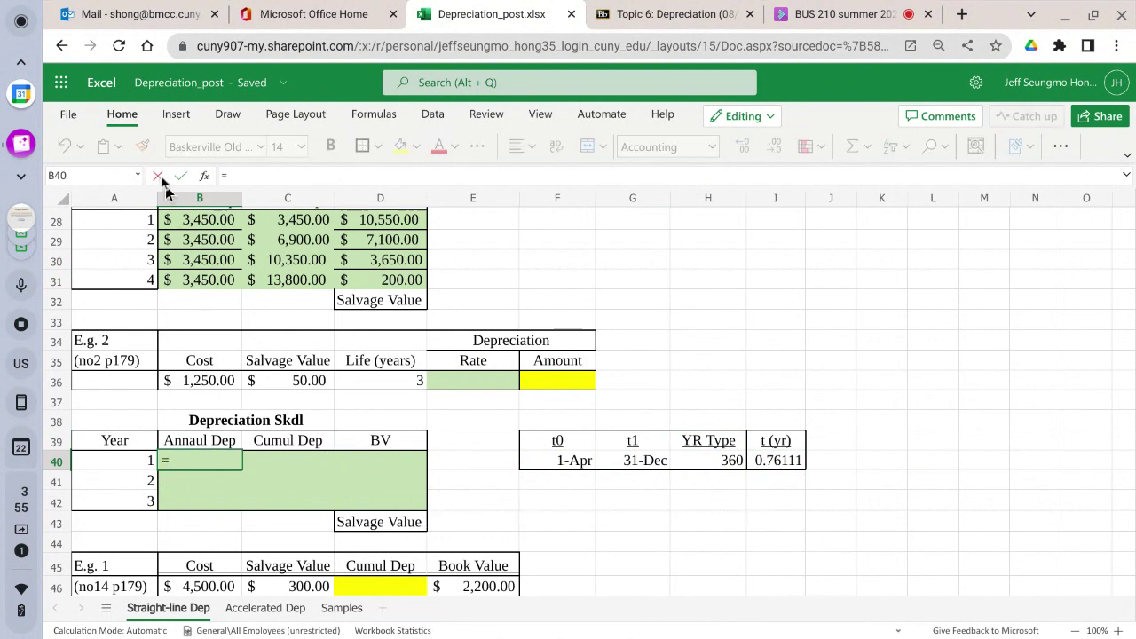
key(Escape)
Enter =1/D36 as the E.g. 2 depreciation rate in E36 and format it as a percentage with two decimal places
click(491, 375)
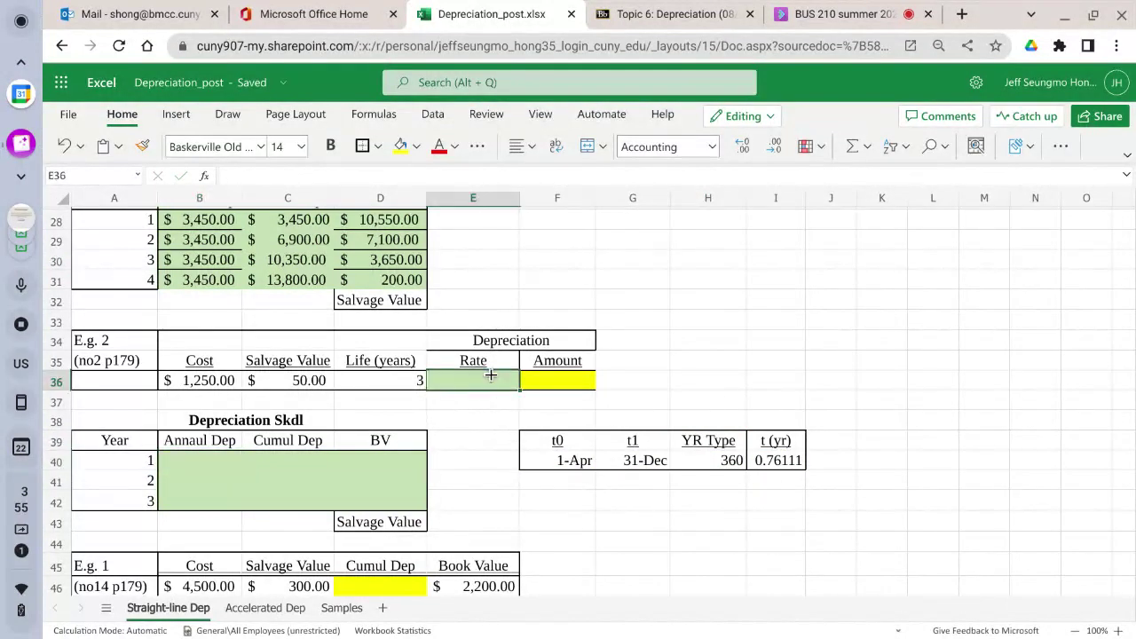
text(=)
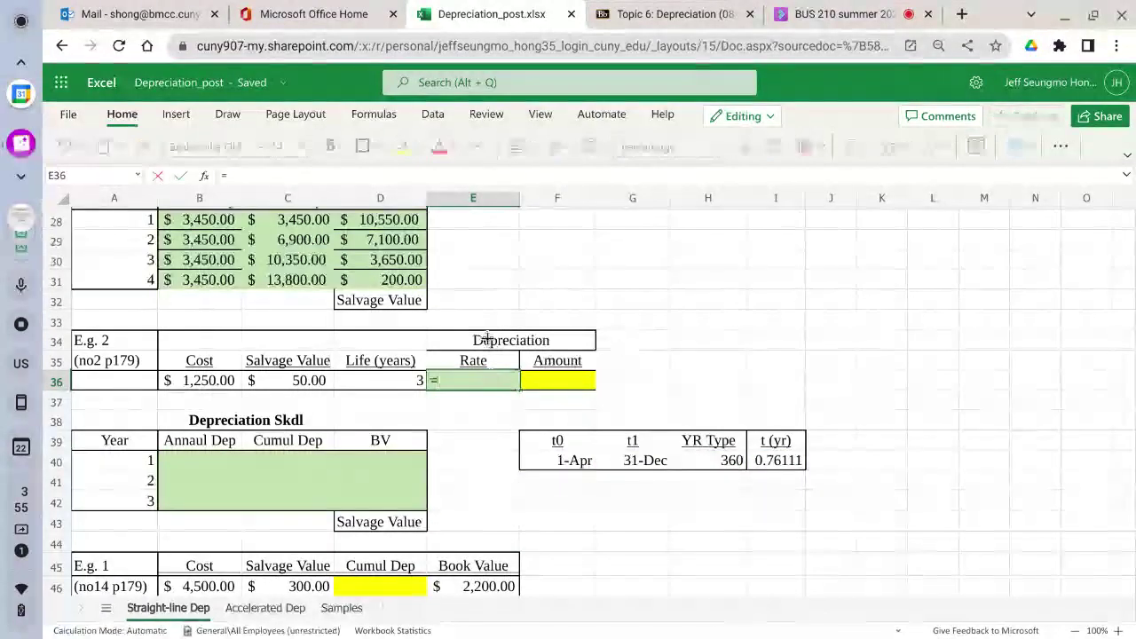
text(1/)
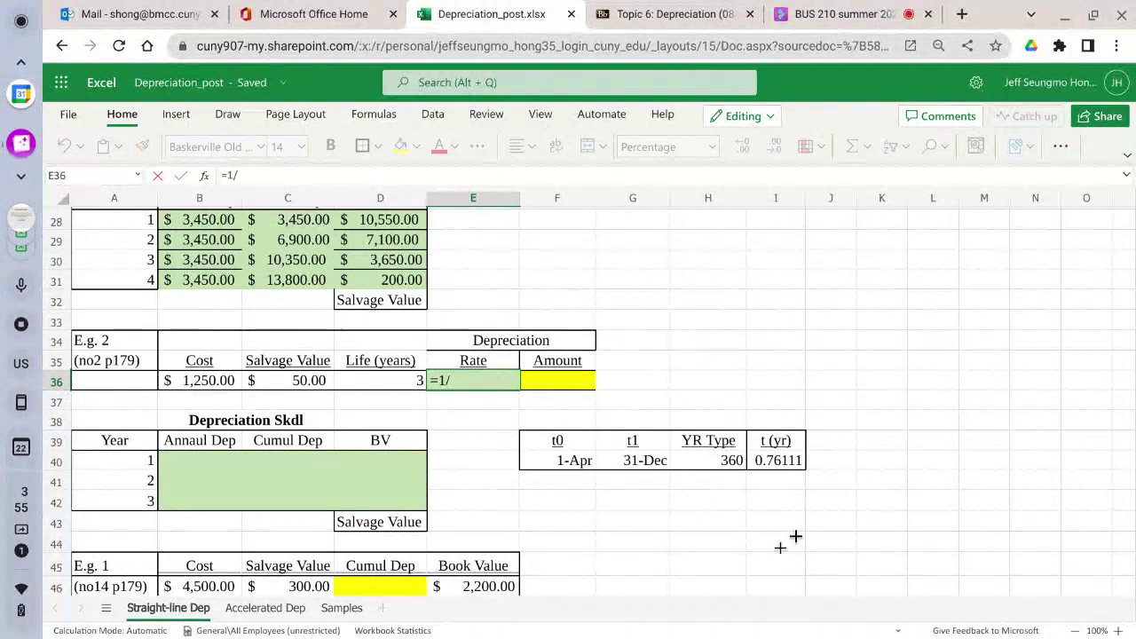
click(413, 386)
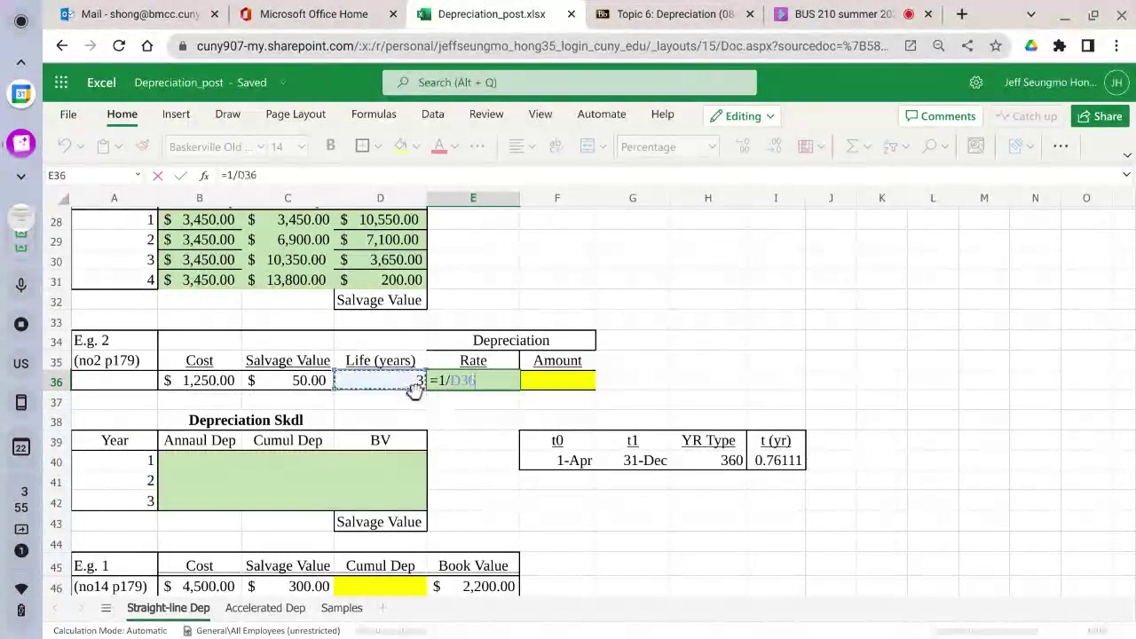
key(Return)
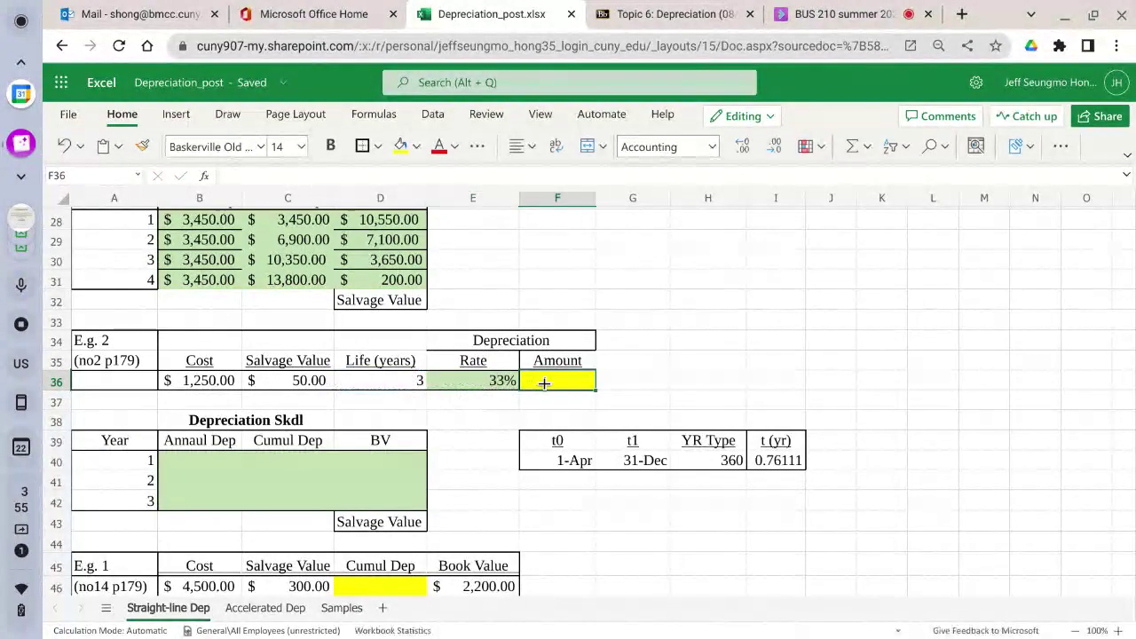
click(497, 381)
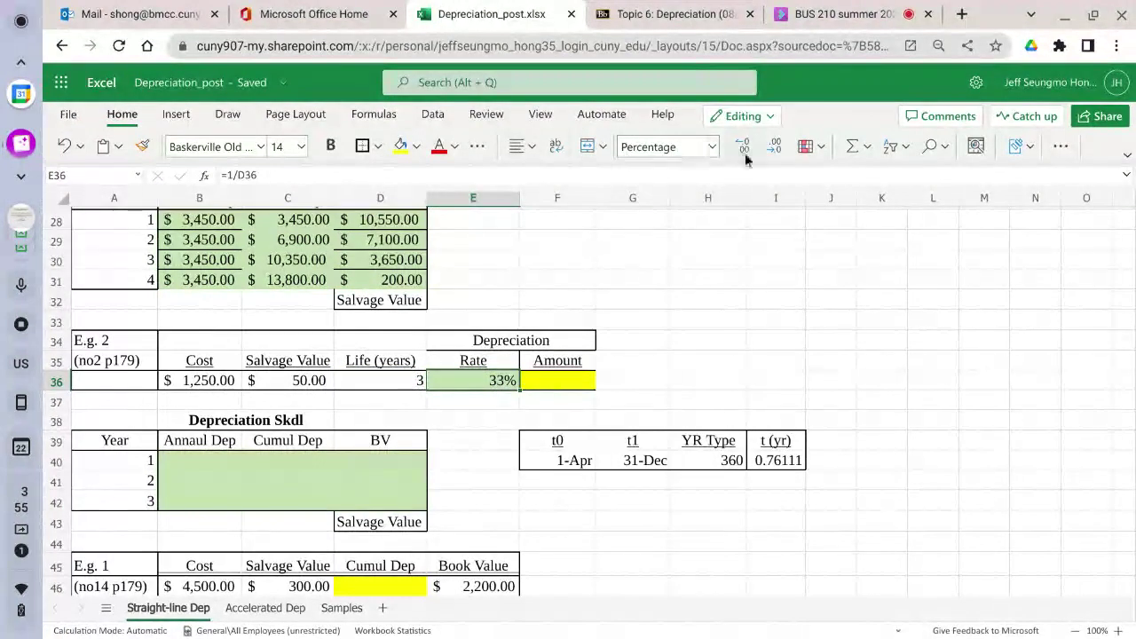
click(744, 152)
click(745, 153)
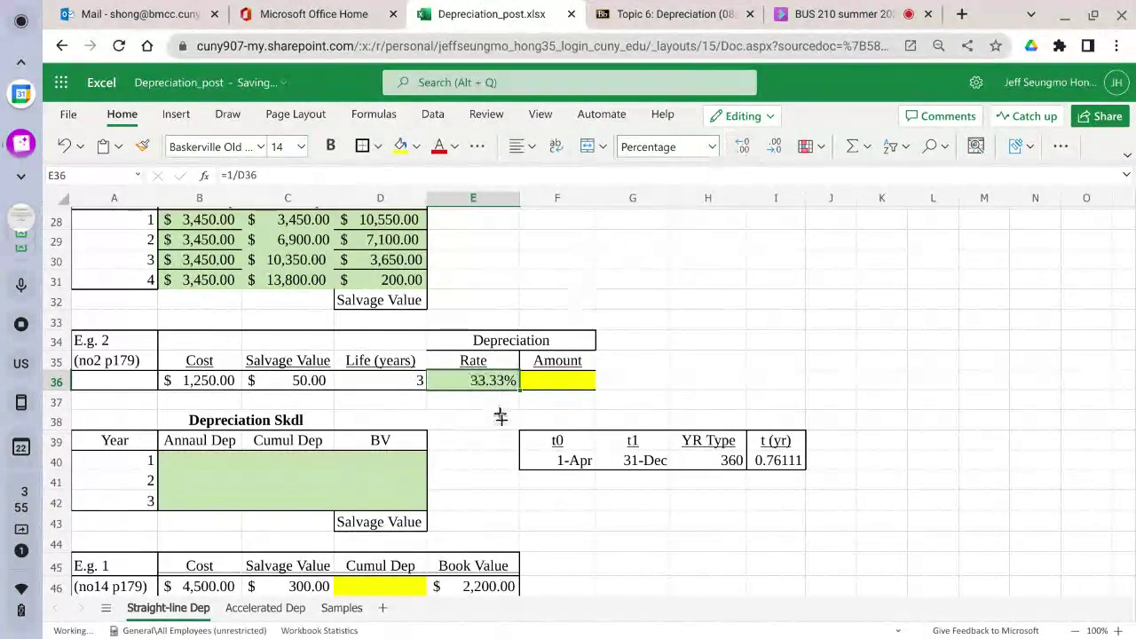
Start the E.g. 2 depreciation amount formula in F36 with cost minus salvage value, =(B36-C36)
click(558, 380)
text(=)
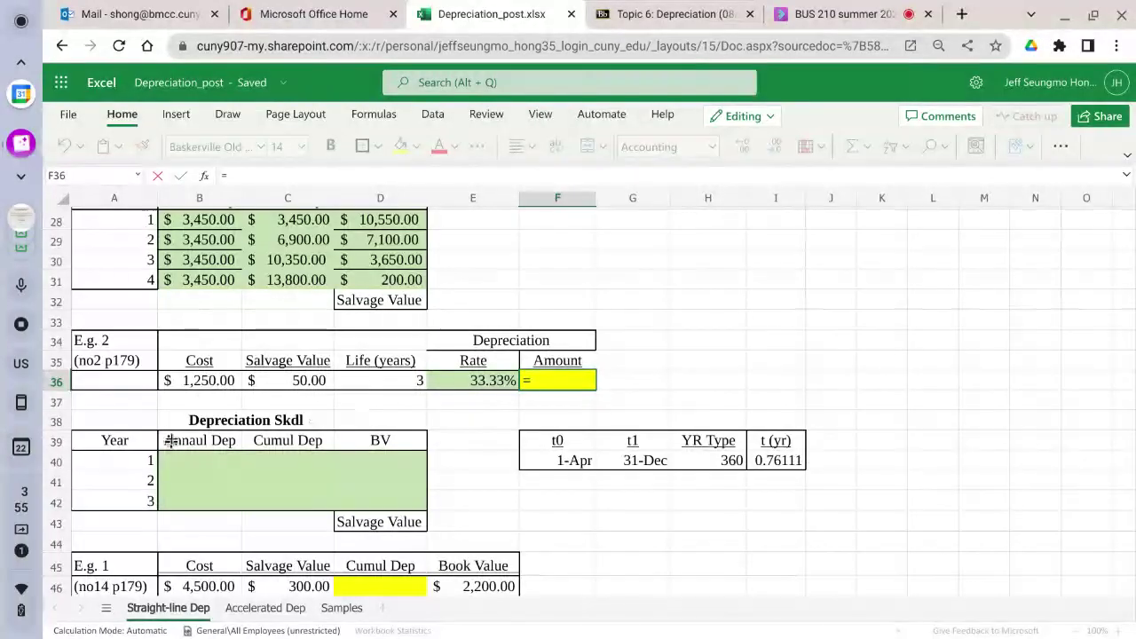
text(()
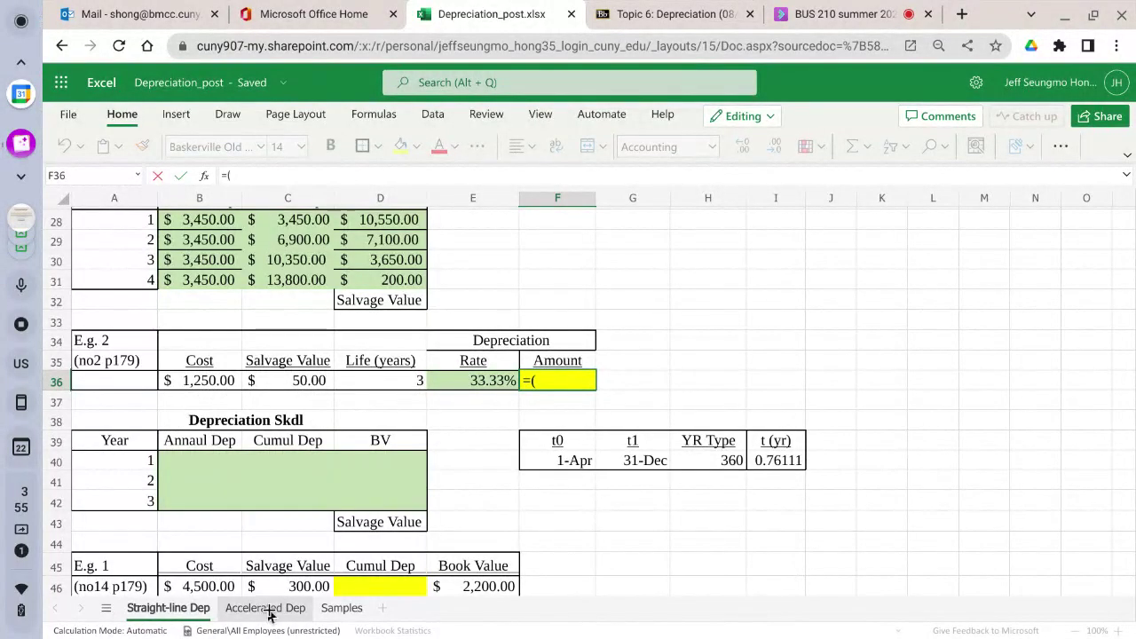
click(211, 382)
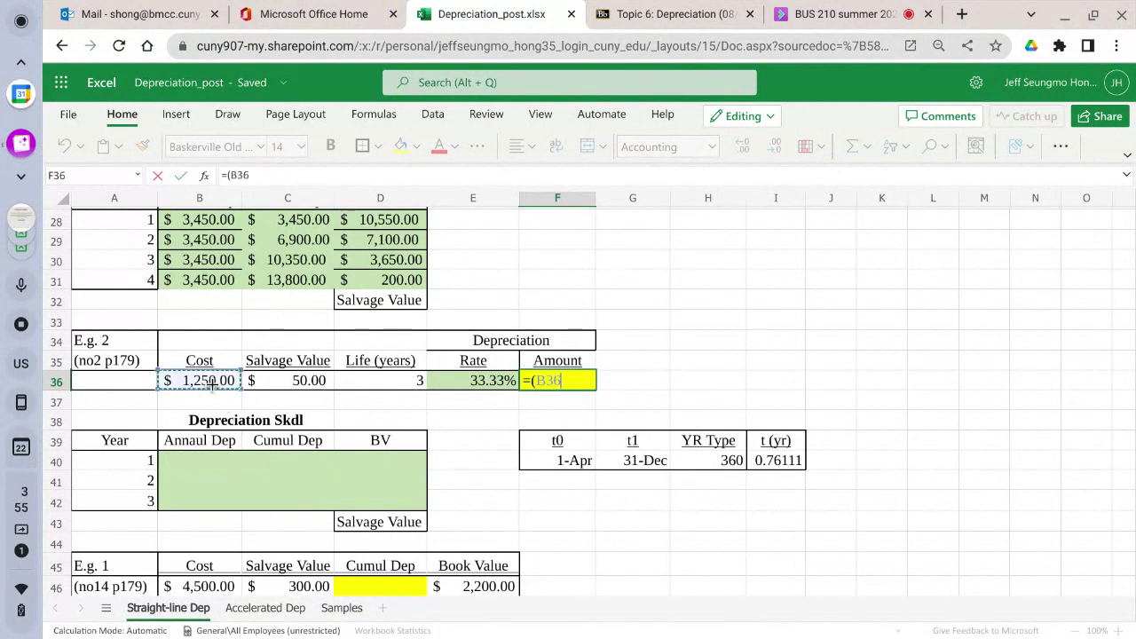
text(-)
click(267, 375)
text())
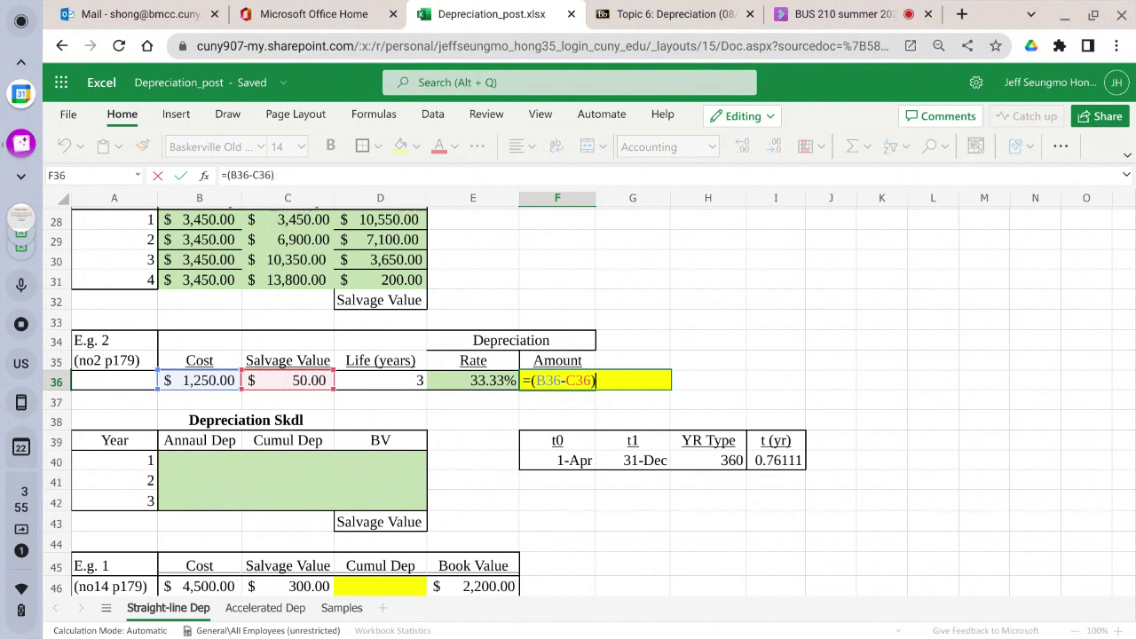
Complete the depreciation Amount formula in F36 as =(B36-C36)*E36
text(*)
click(475, 379)
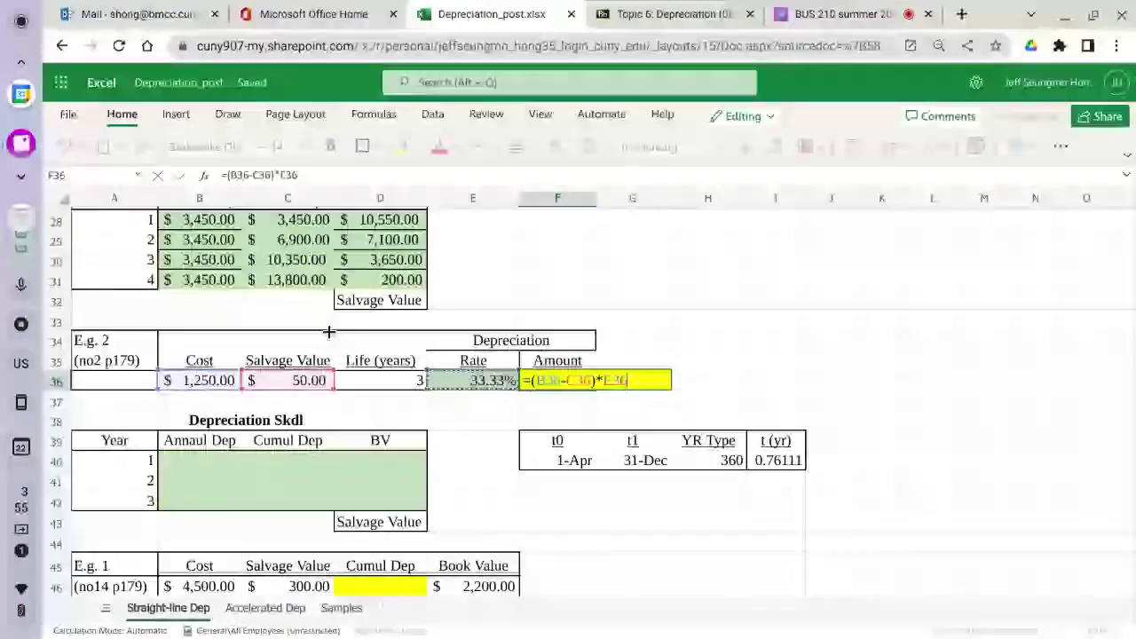
key(Return)
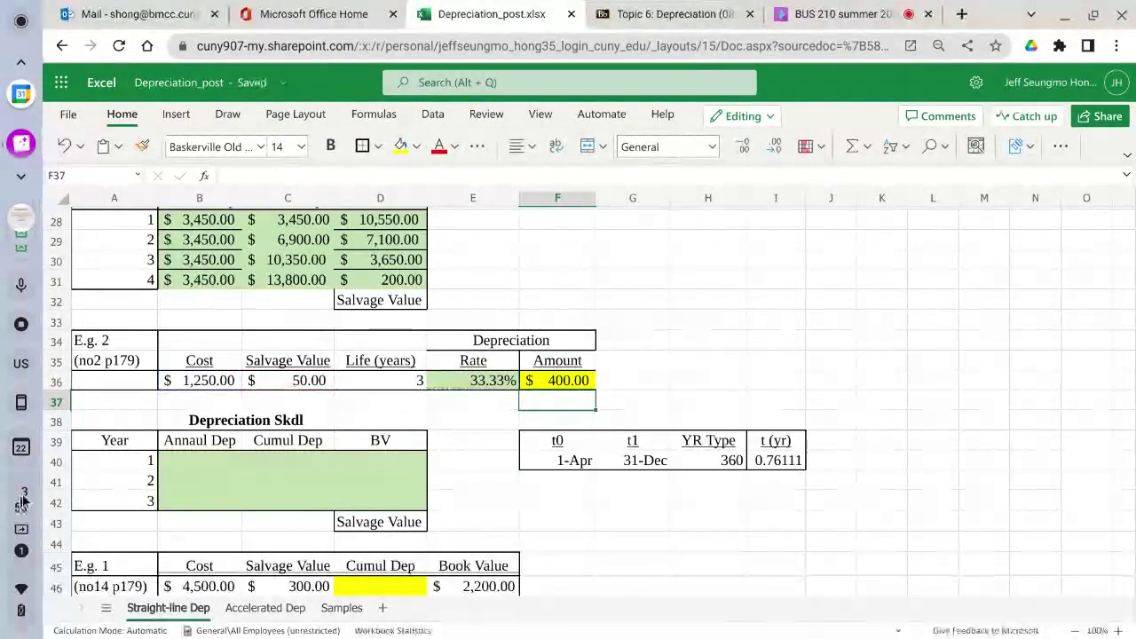
Enter =$F$36 as the year 1 annual depreciation in B40 and fill it down through year 3 in B42
click(210, 460)
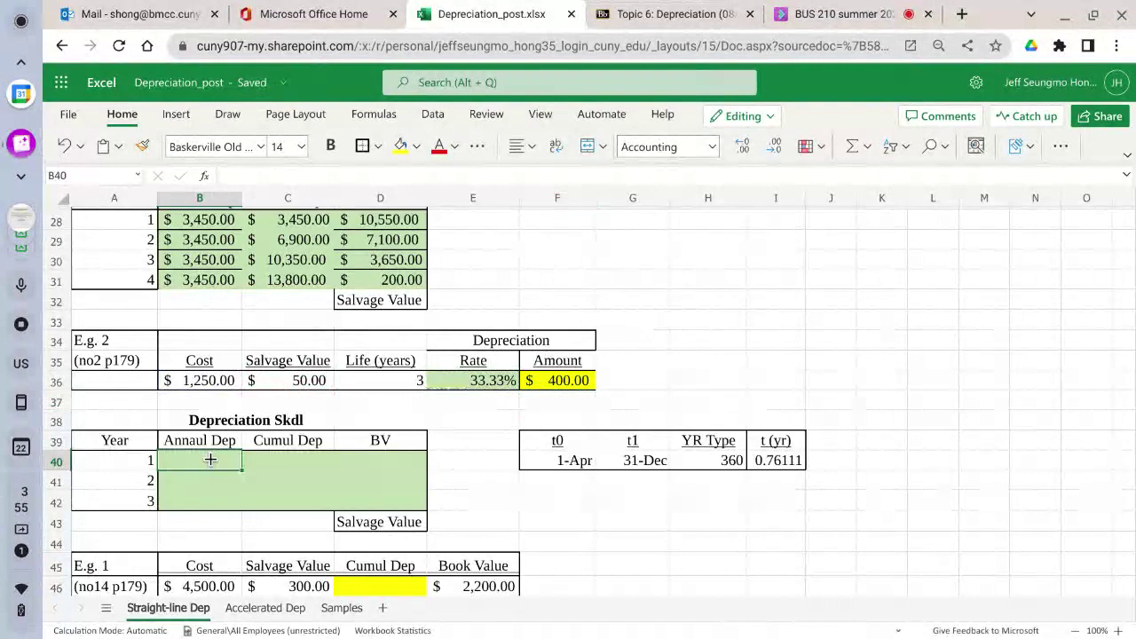
text(=)
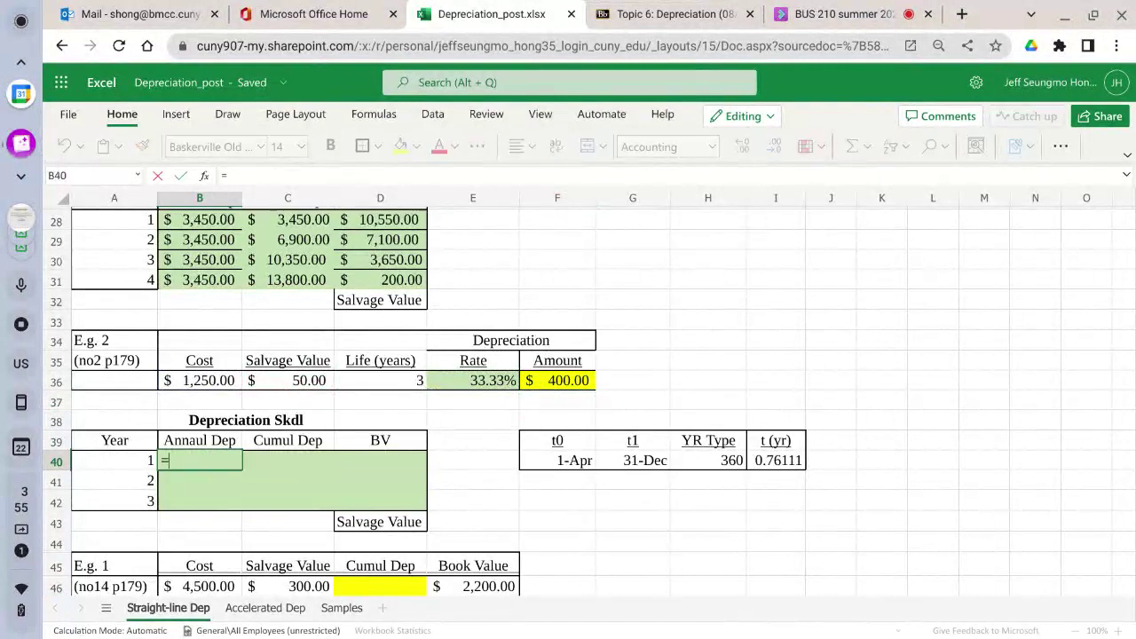
click(540, 373)
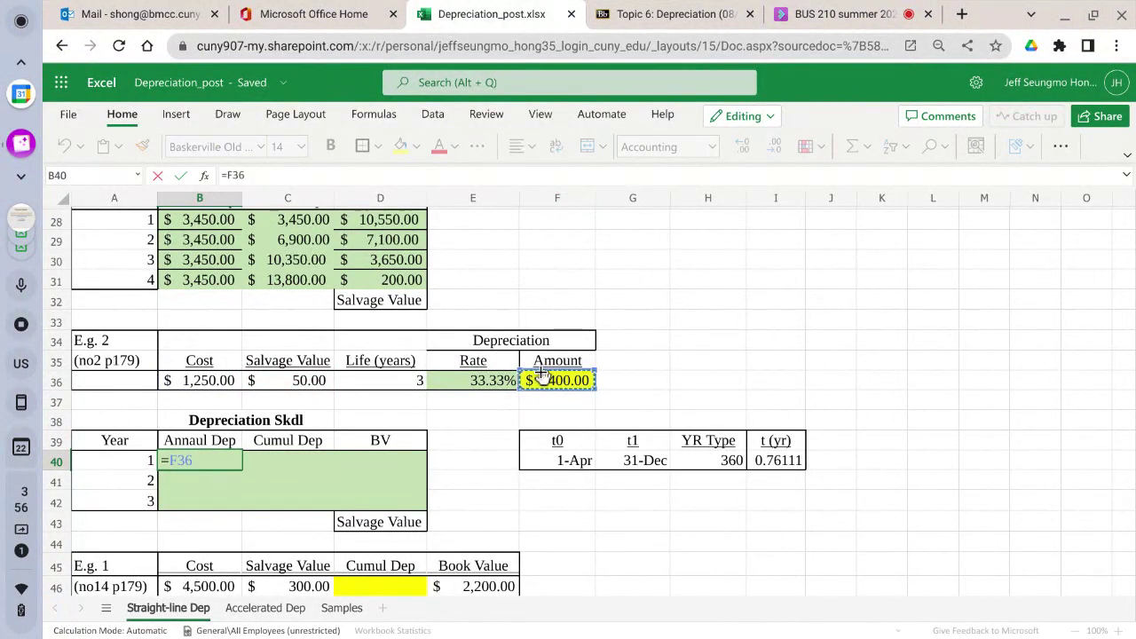
key(F4)
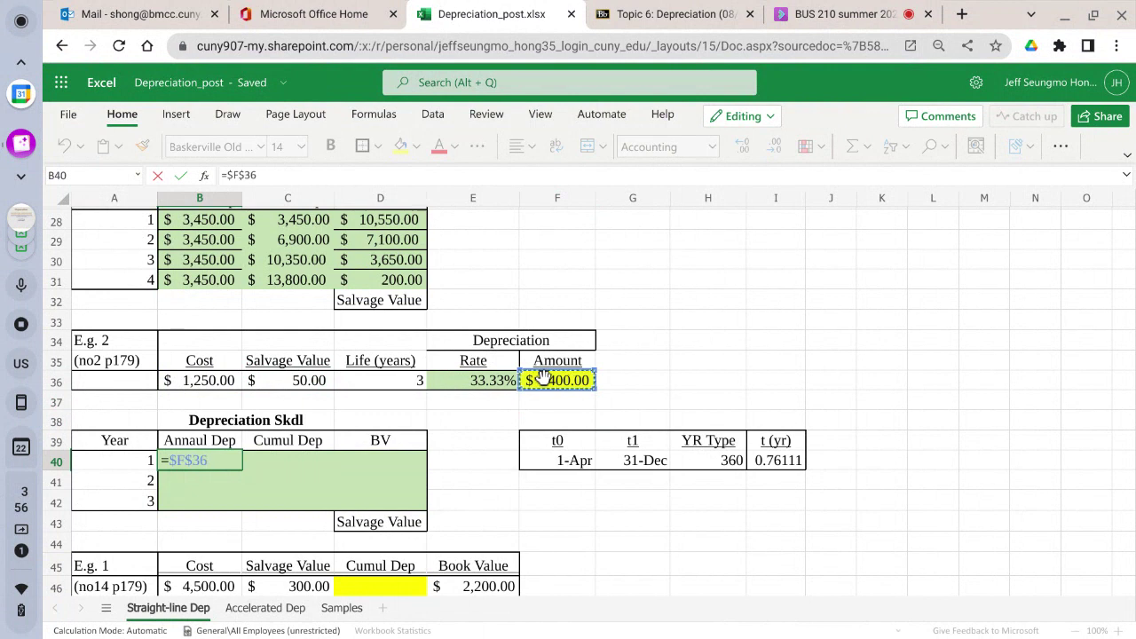
key(Return)
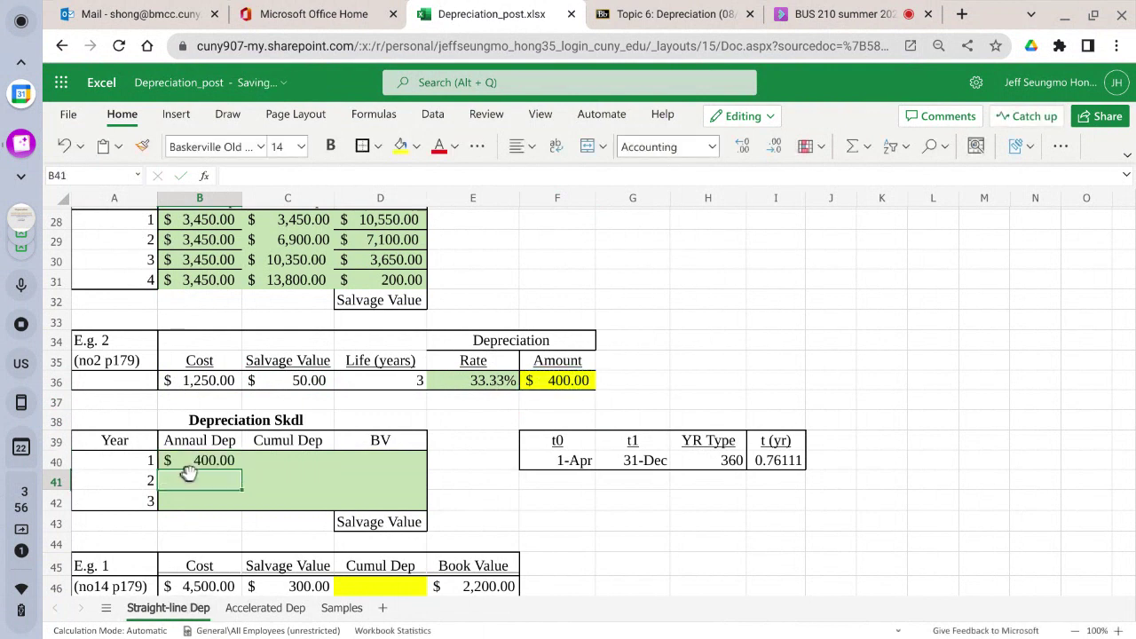
click(189, 463)
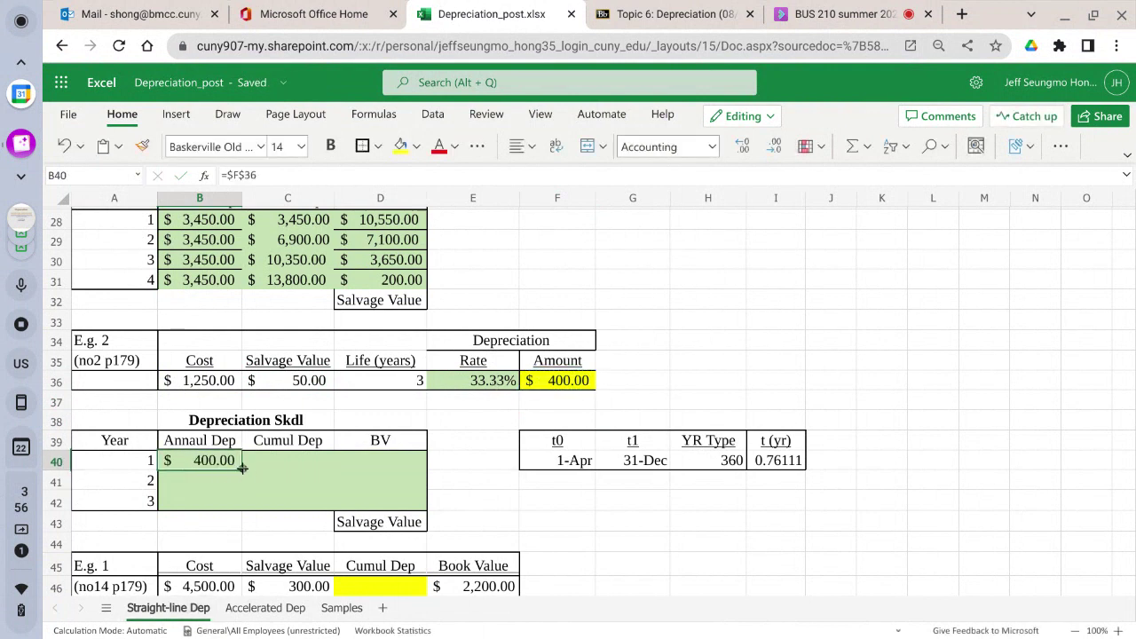
drag(241, 468, 239, 500)
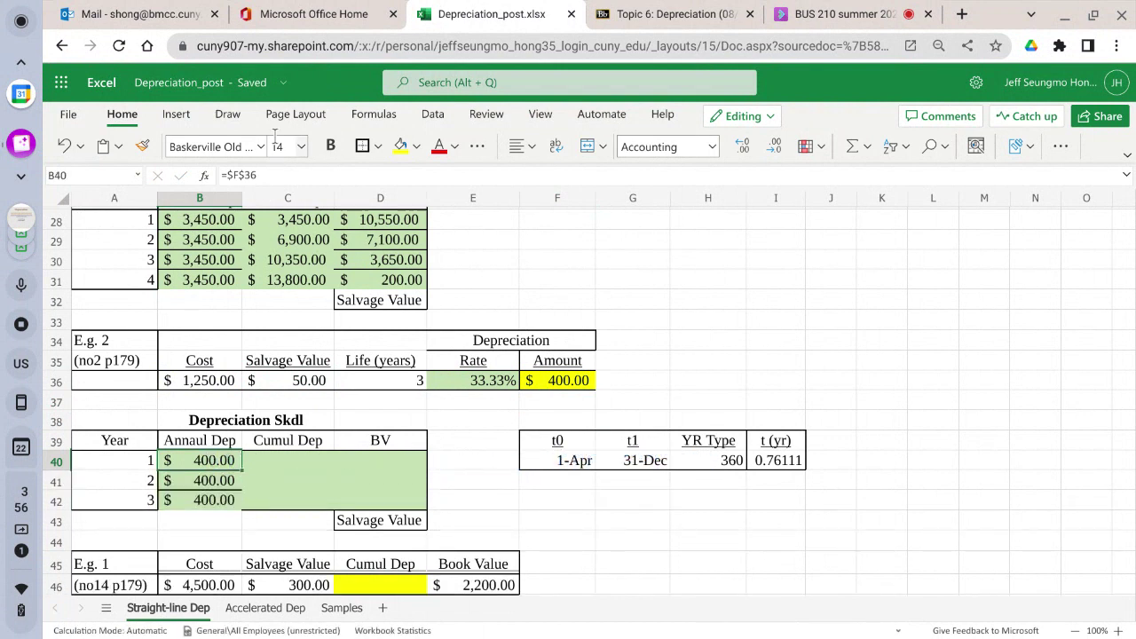
click(293, 173)
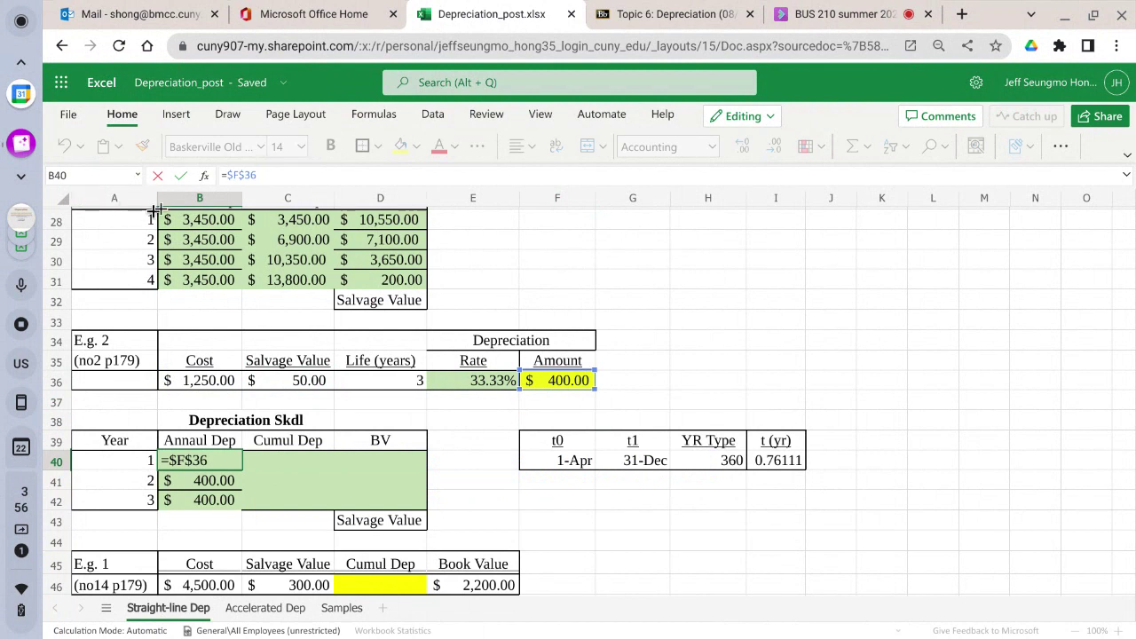
click(182, 175)
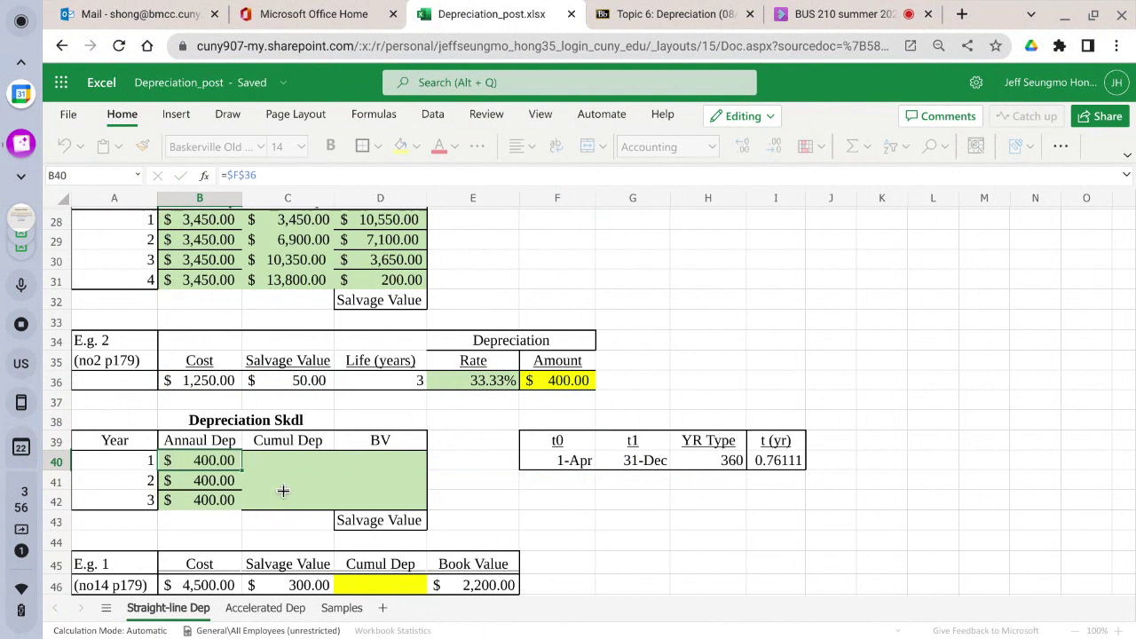
Set the year 1 cumulative depreciation in C40 to =B40
click(278, 462)
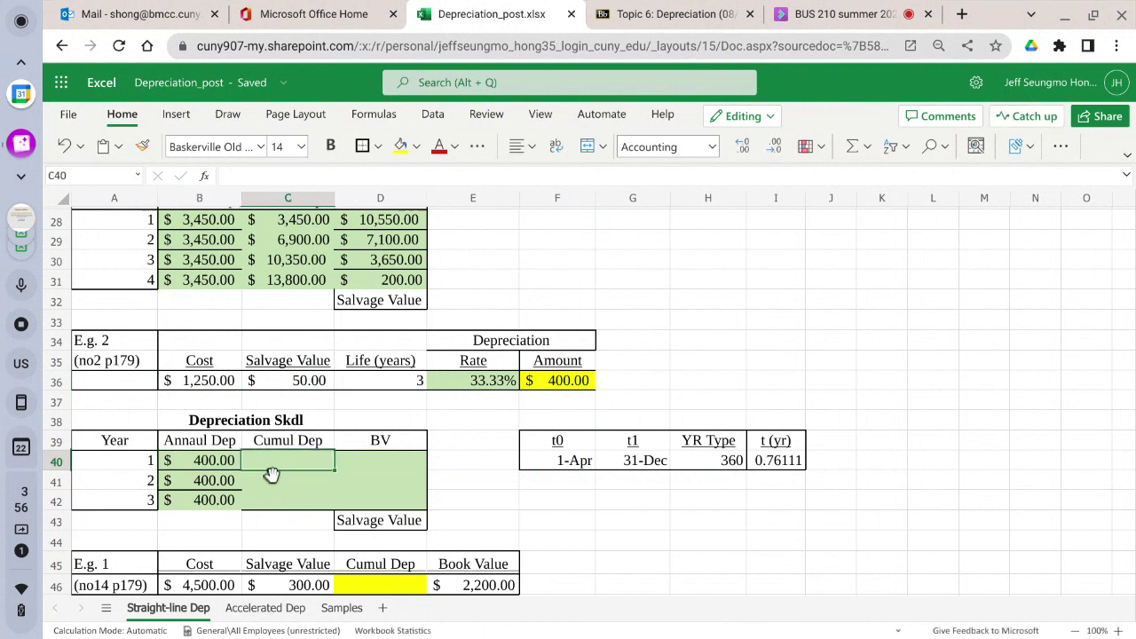
text(=)
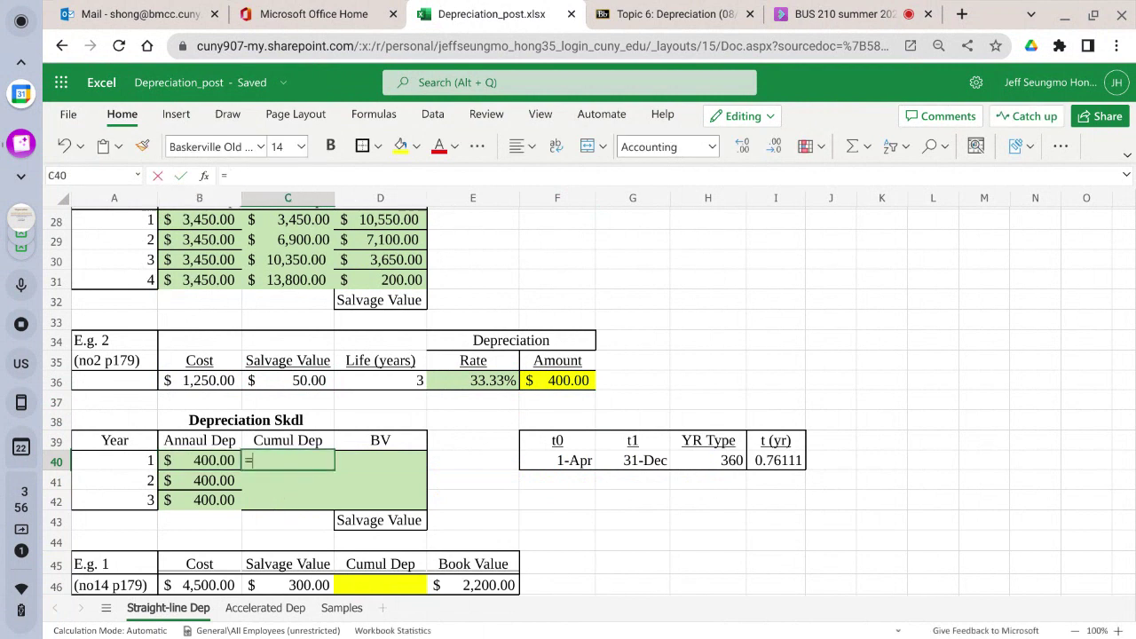
click(222, 460)
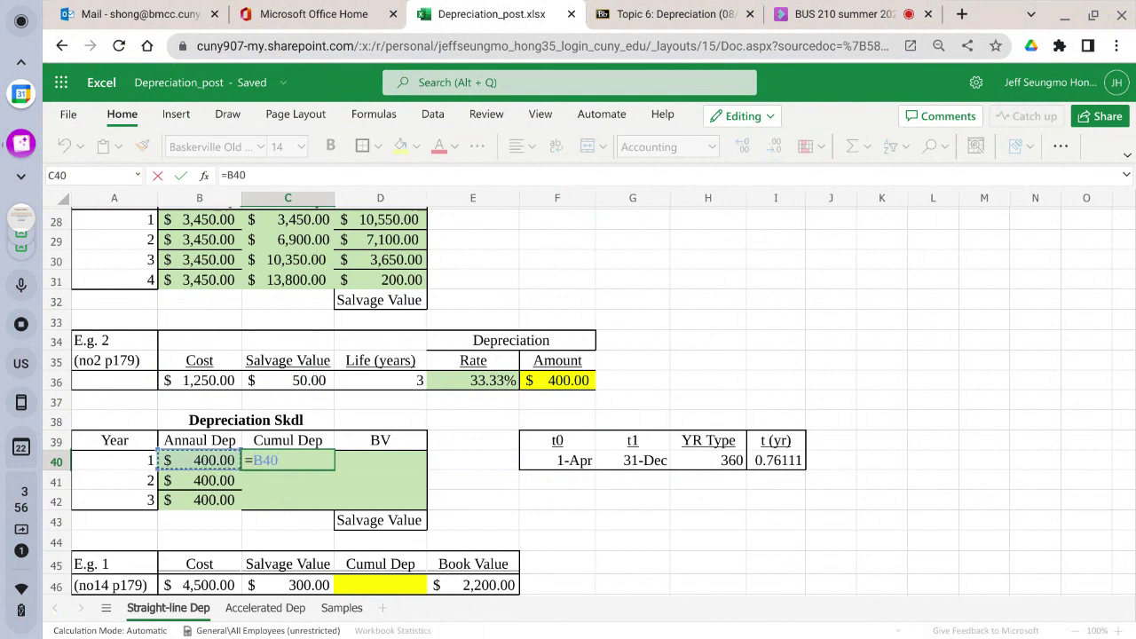
key(Return)
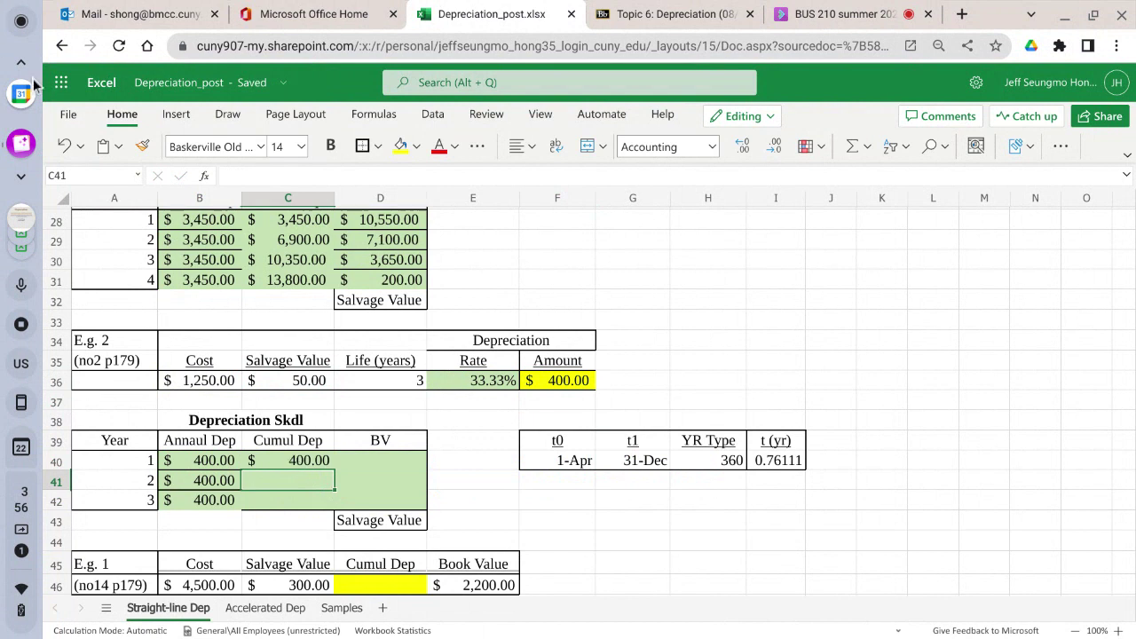
Prorate the year 1 annual depreciation in B40 for the partial year by changing its formula to =$F$36*I40
click(205, 462)
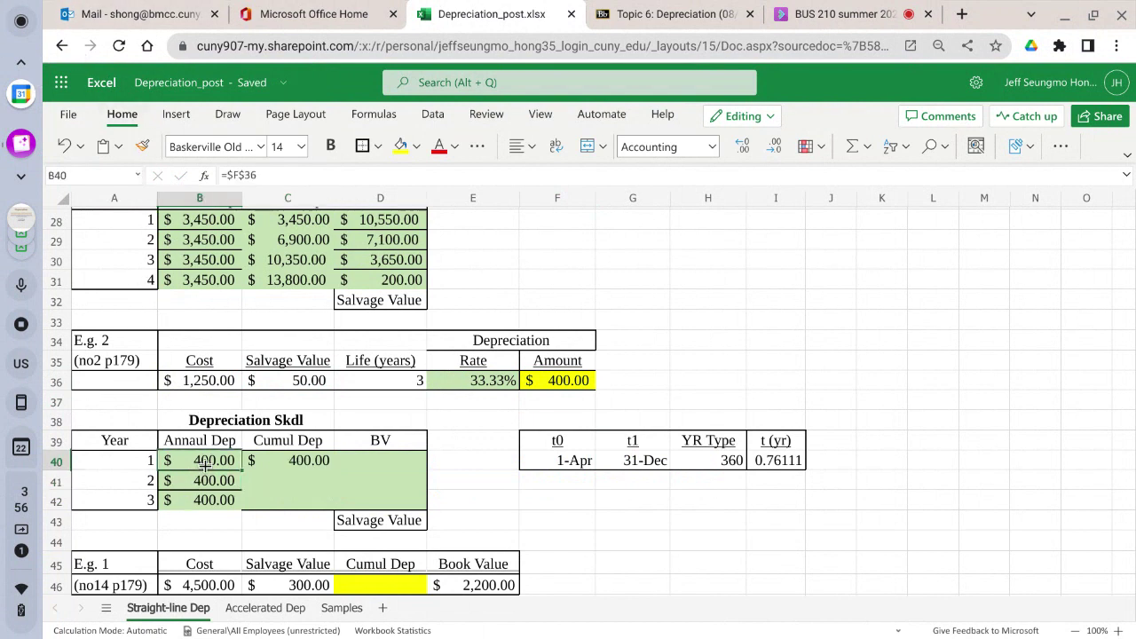
double_click(205, 462)
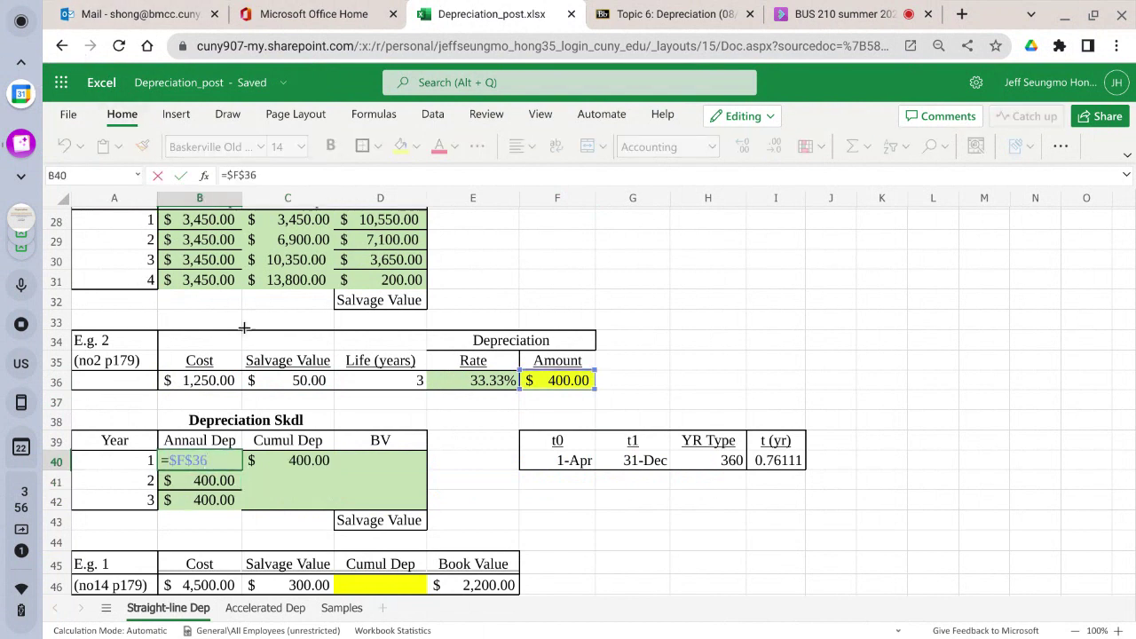
click(265, 175)
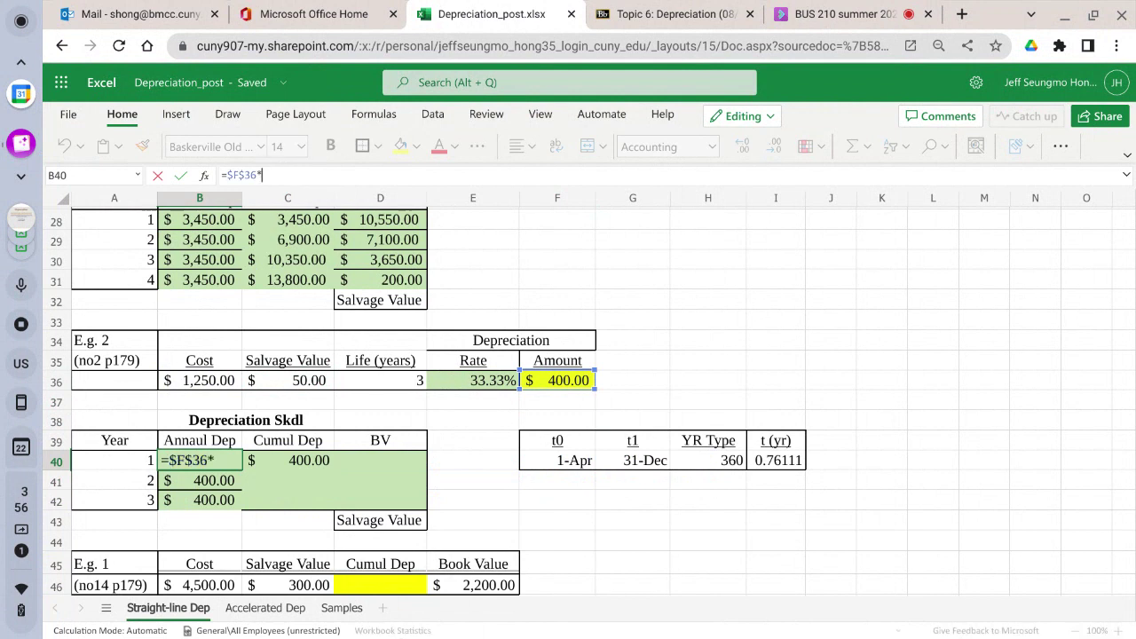
click(788, 468)
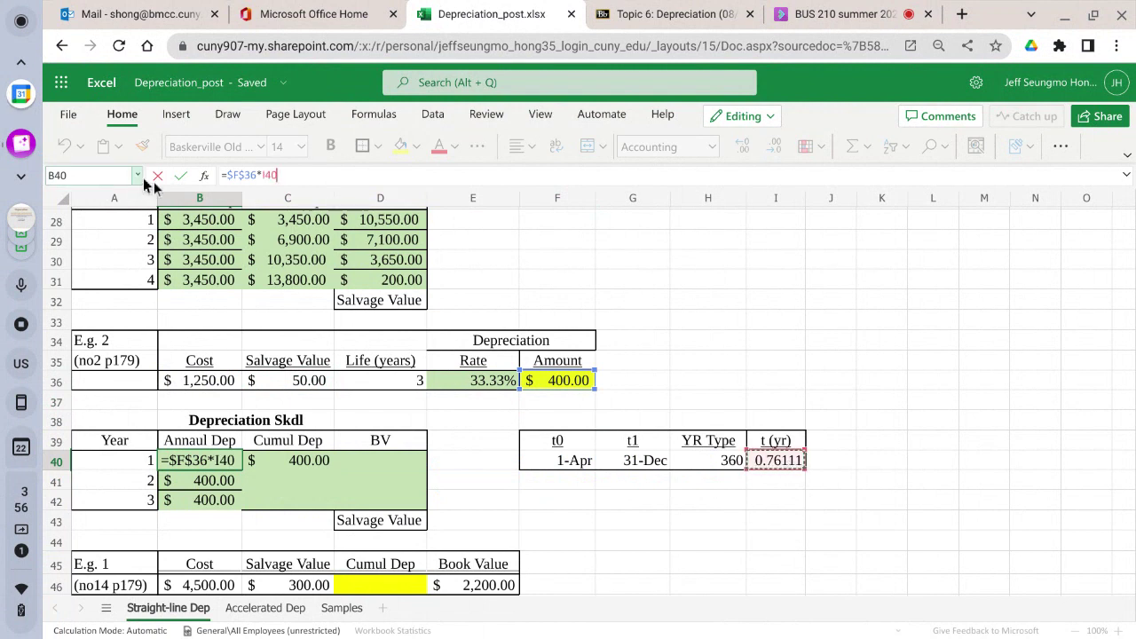
click(185, 180)
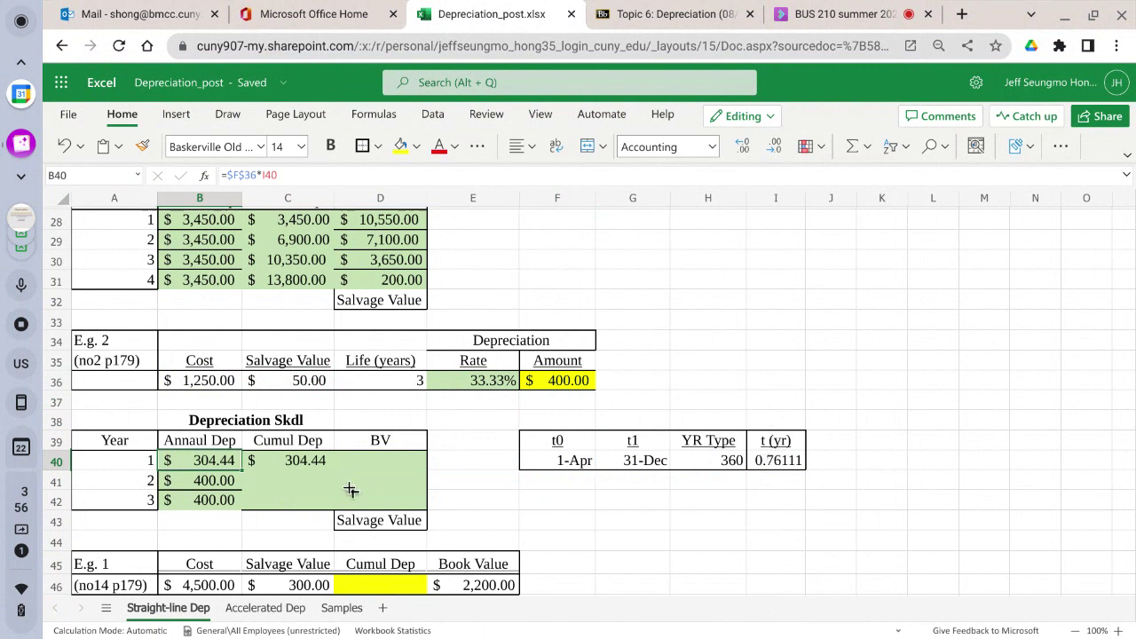
Try =$F$36*(1-I40) as the year 1 annual depreciation in B40, undo it, and check the formulas in B40 and I40
click(258, 175)
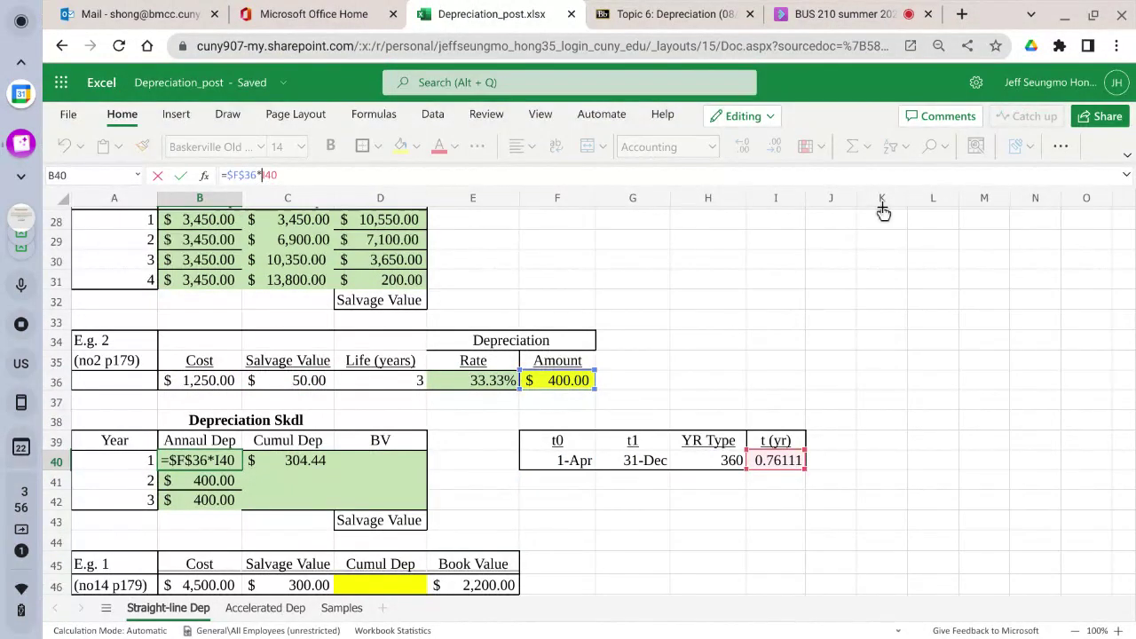
text(()
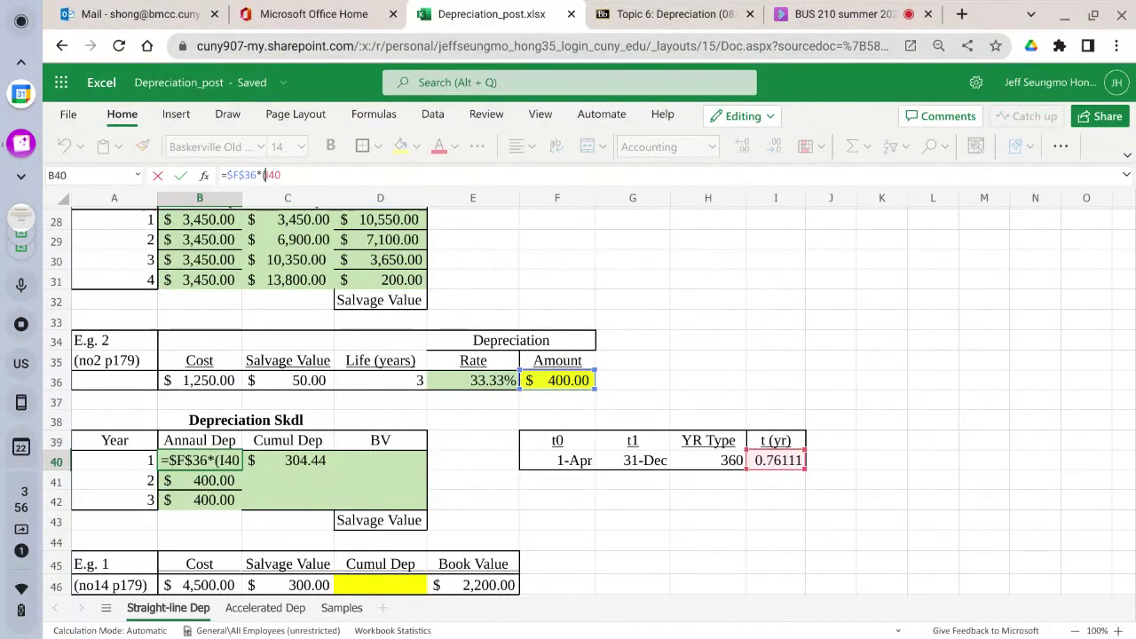
text(1-)
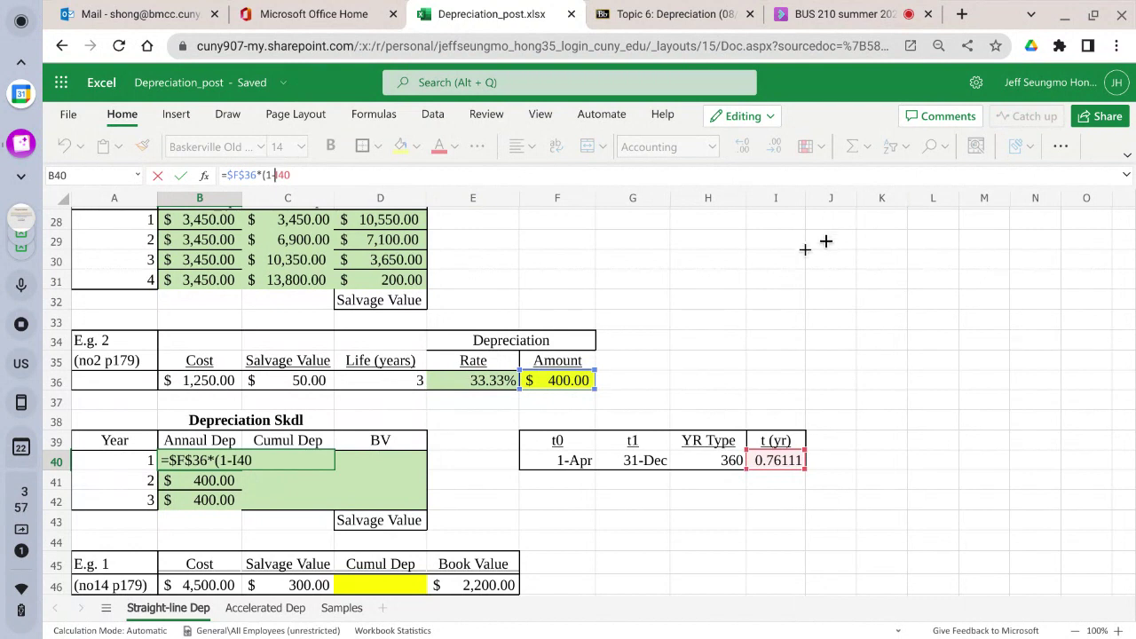
click(321, 177)
text())
key(Return)
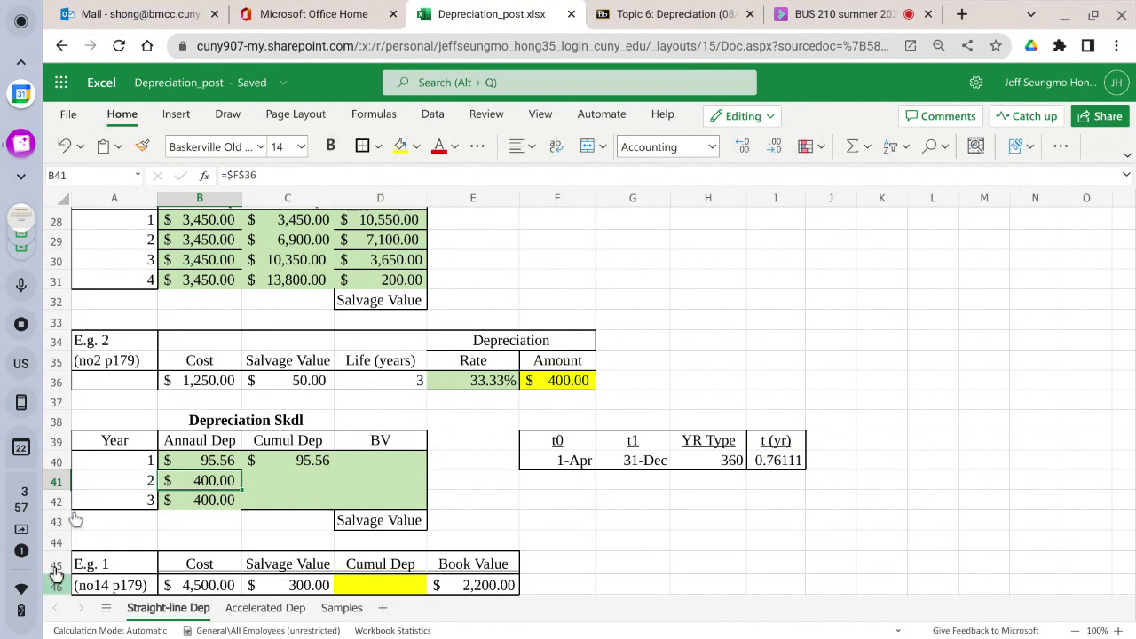
click(65, 148)
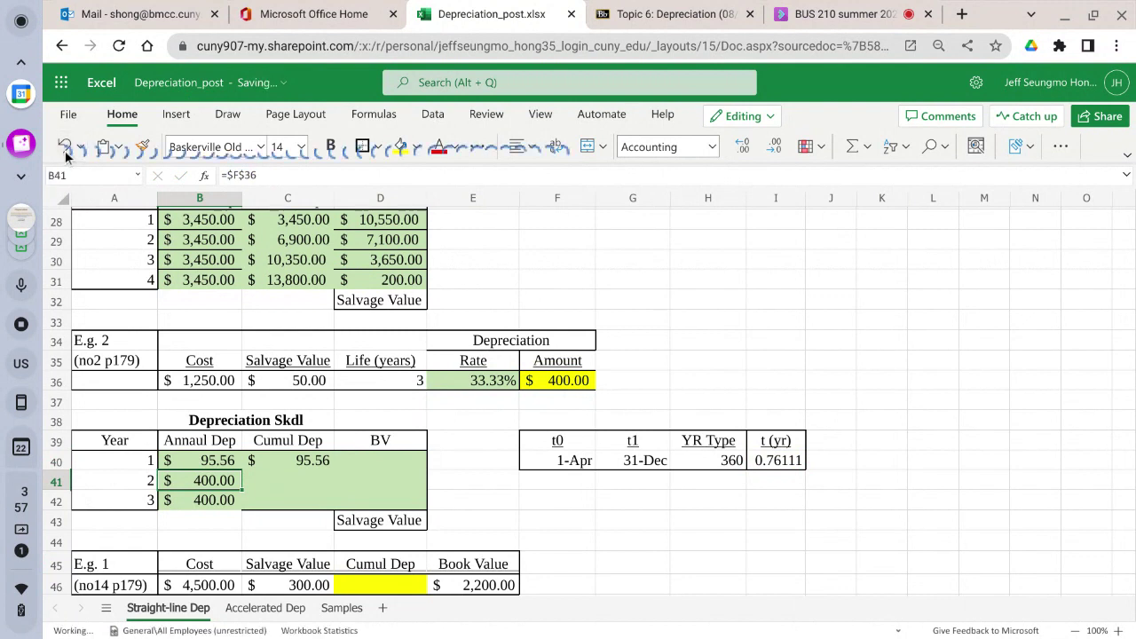
click(204, 460)
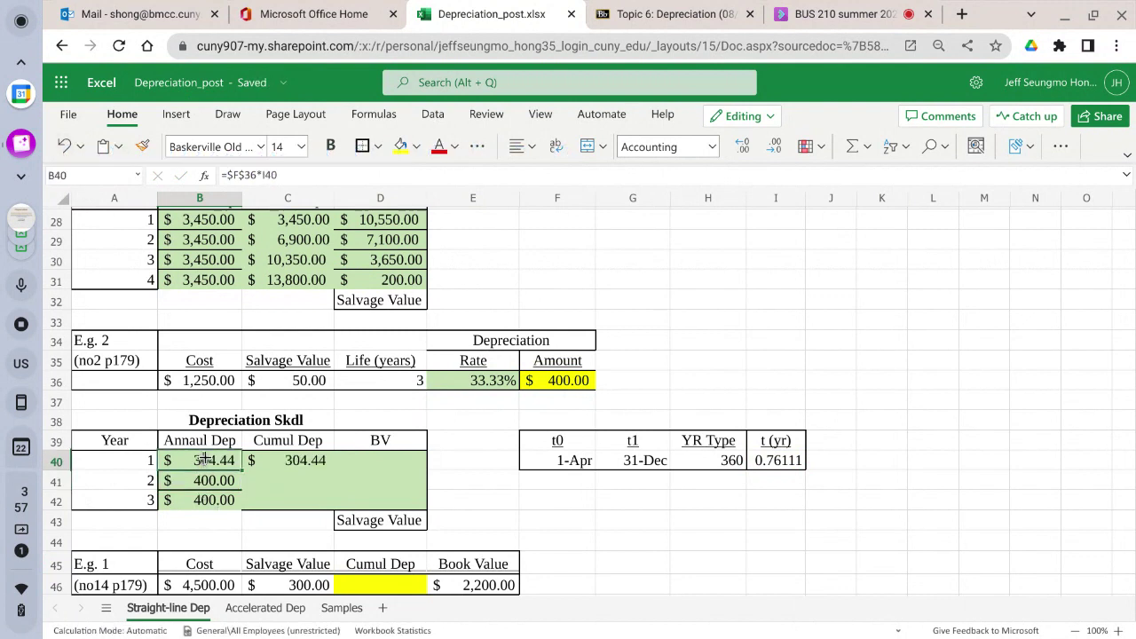
click(764, 463)
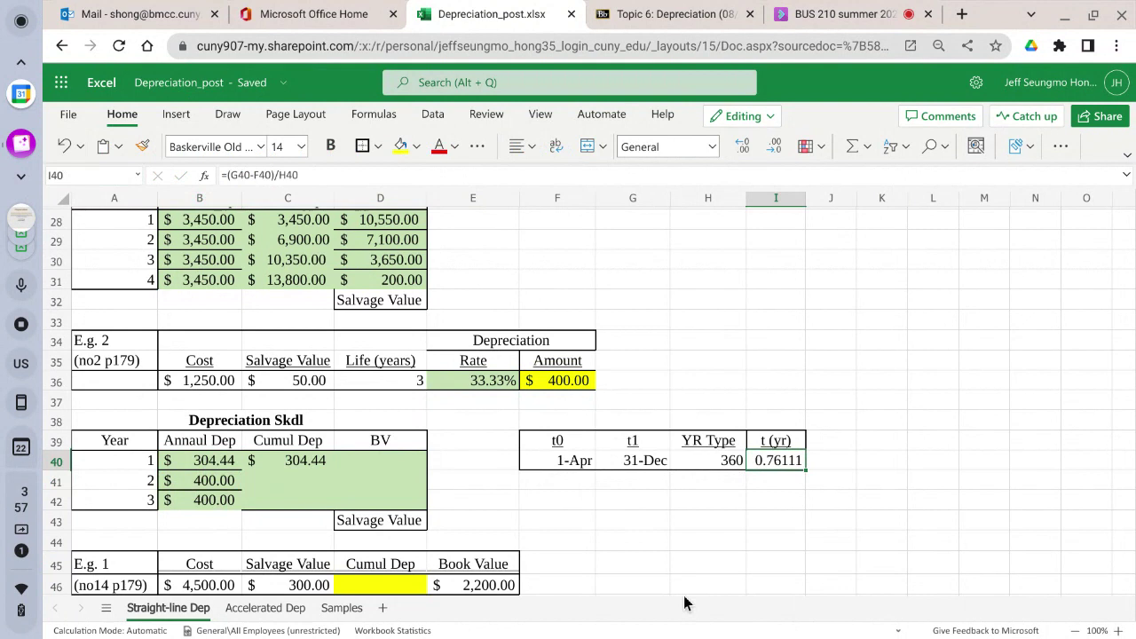
Enter the year 1 book value in D40 as =$B$36-C40, with an absolute reference to the cost
click(371, 460)
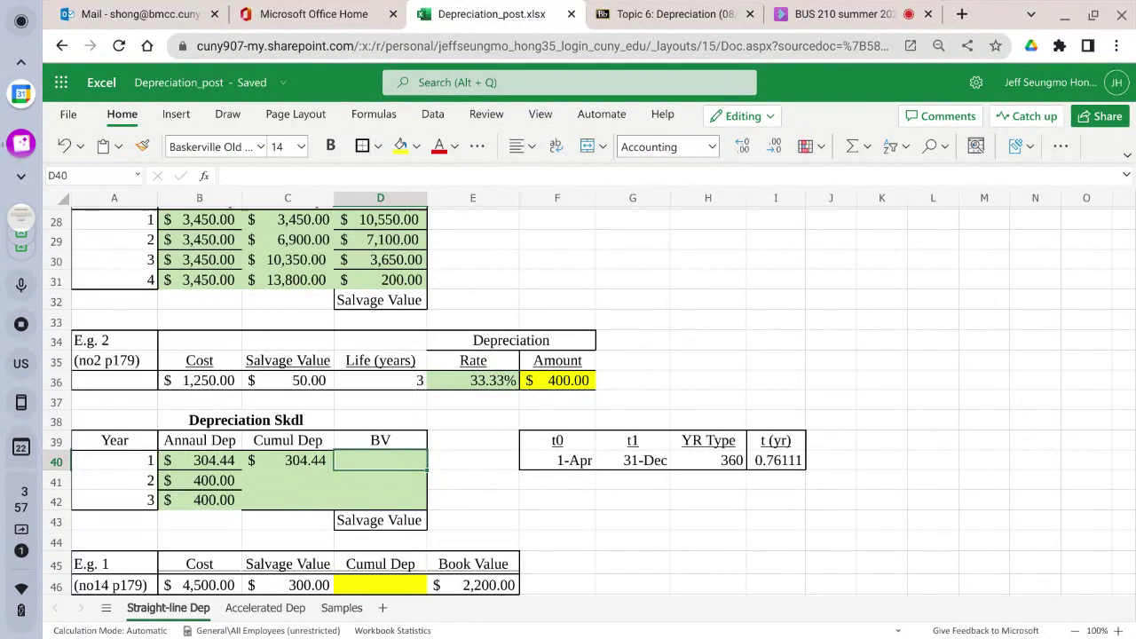
text(=)
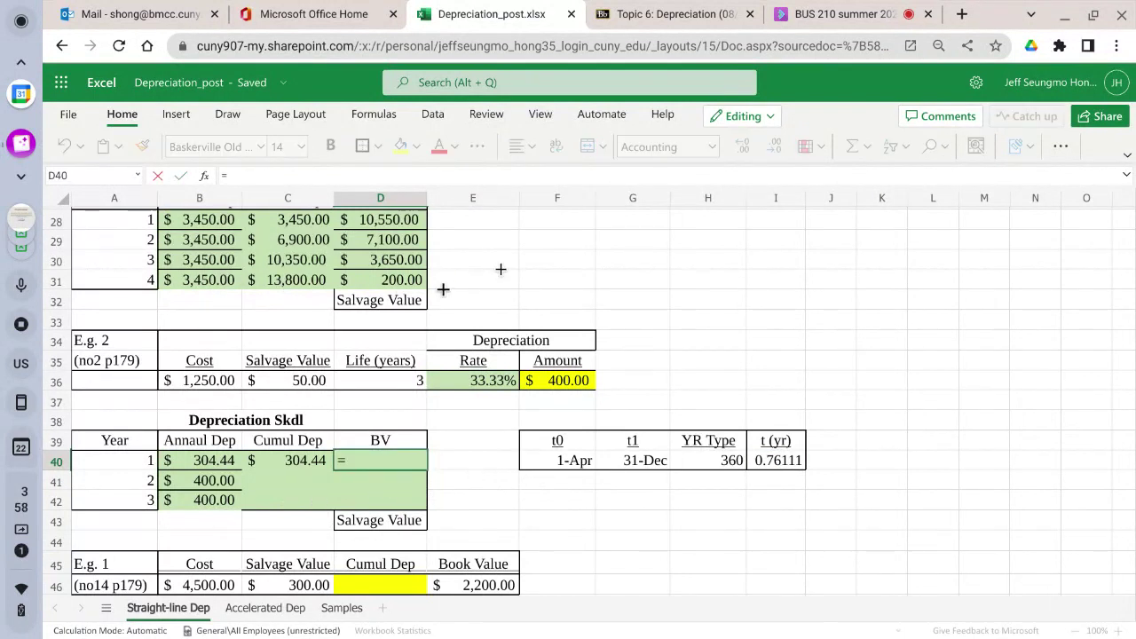
click(219, 380)
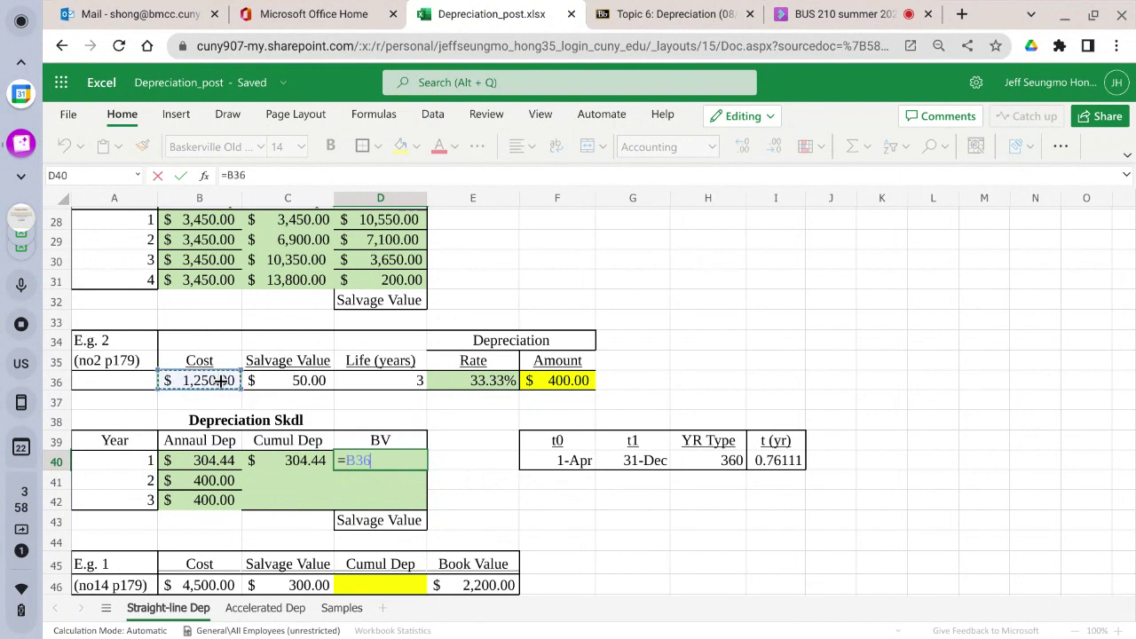
key(F4)
text(-)
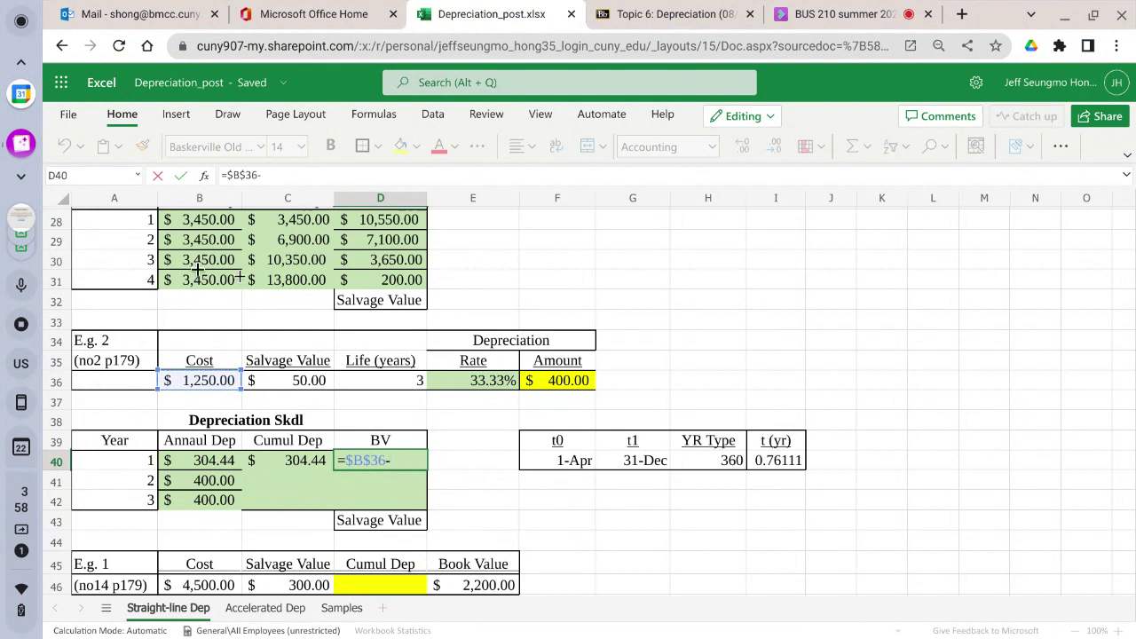
click(285, 467)
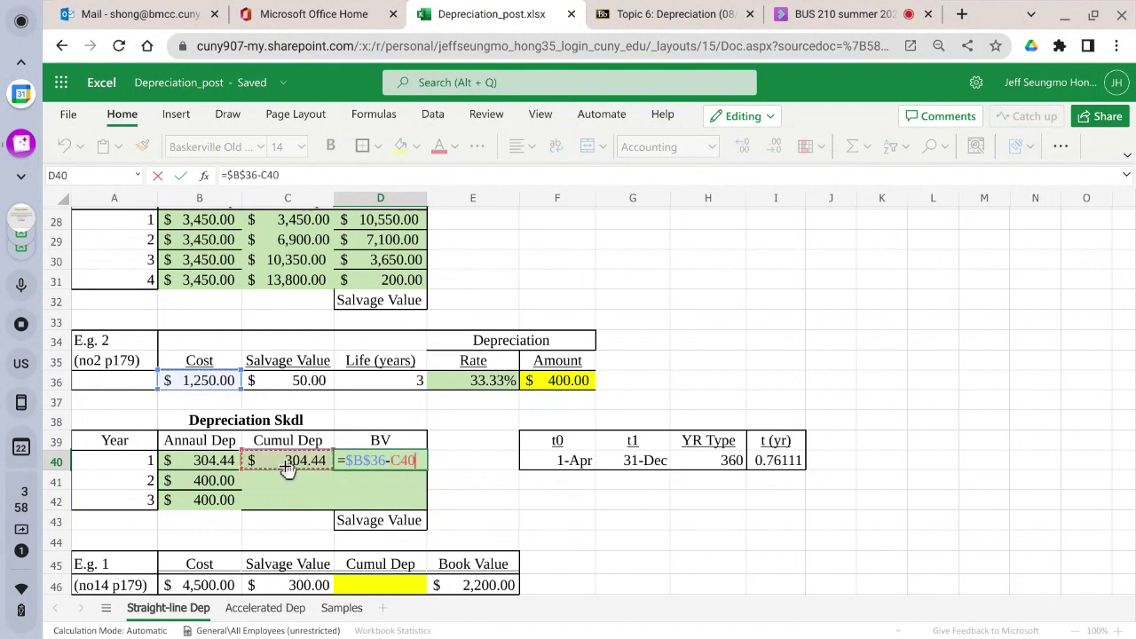
click(179, 176)
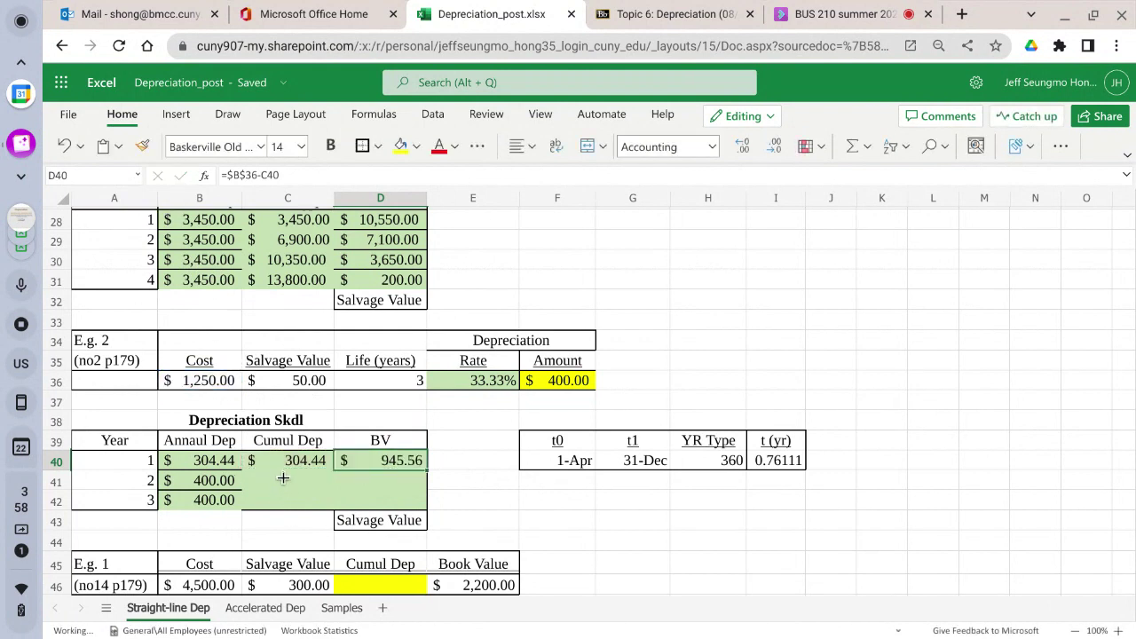
Fill the year 1 cumulative depreciation and book value formulas in C40:D40 down through the year 3 row
click(275, 458)
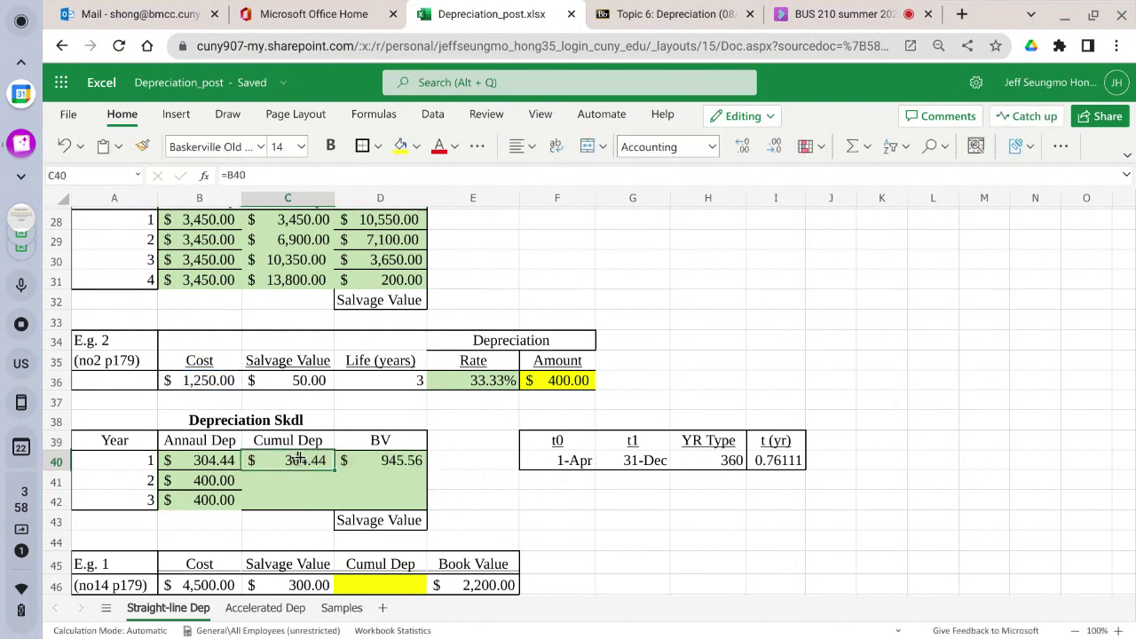
drag(295, 458, 340, 459)
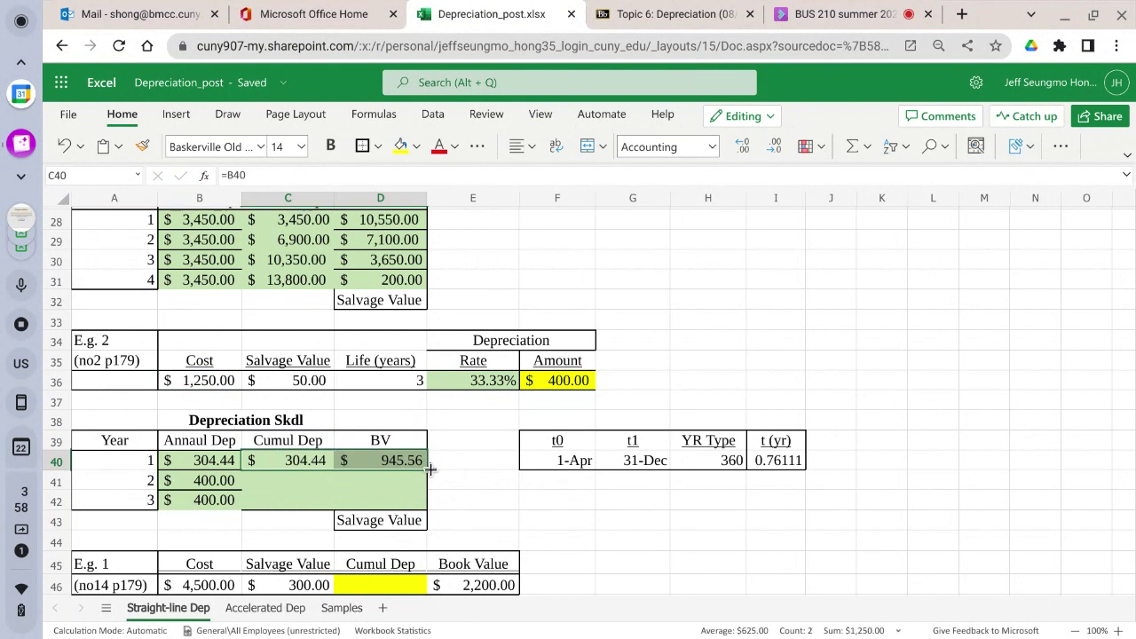
drag(430, 470, 433, 499)
click(300, 467)
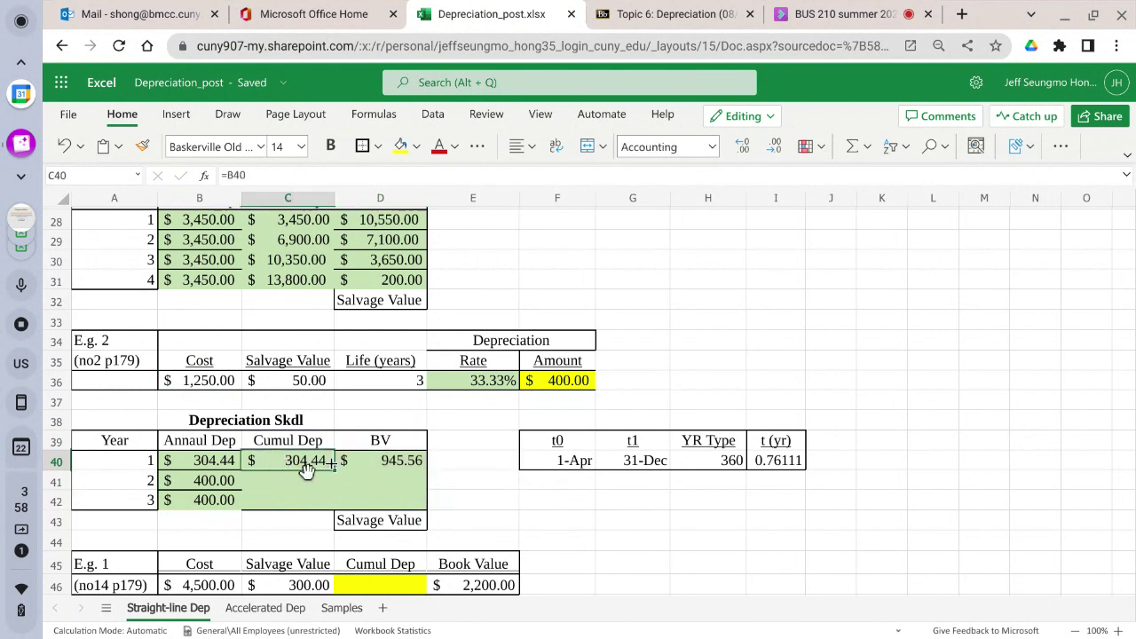
mouse_move(306, 470)
mouse_down()
mouse_move(404, 463)
mouse_move(421, 477)
mouse_up()
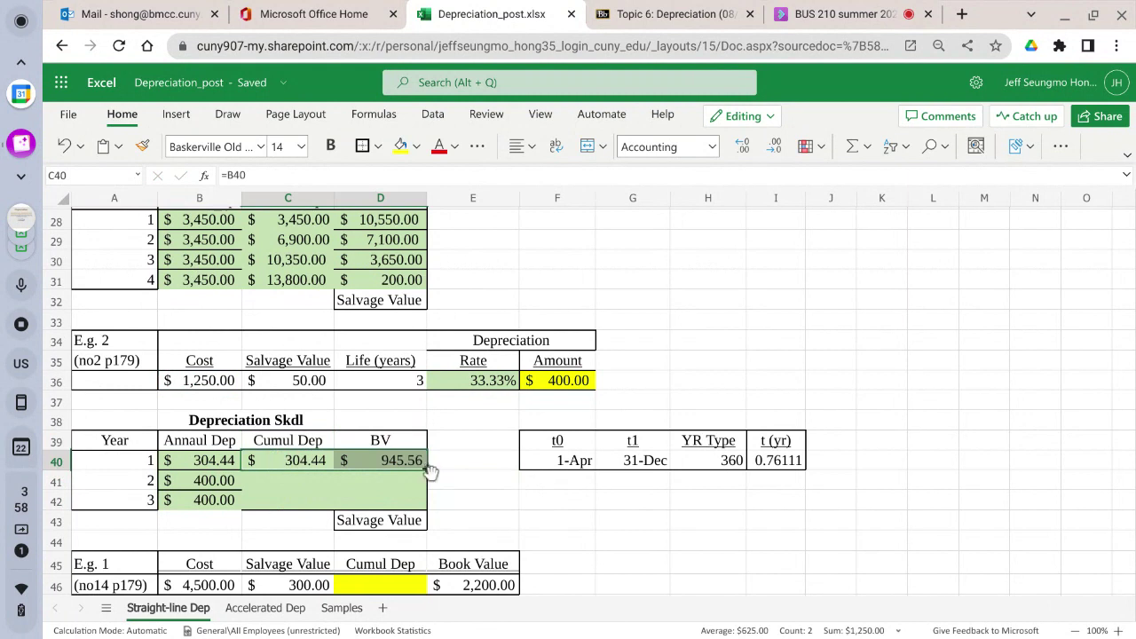
drag(427, 468, 427, 488)
drag(425, 495, 426, 497)
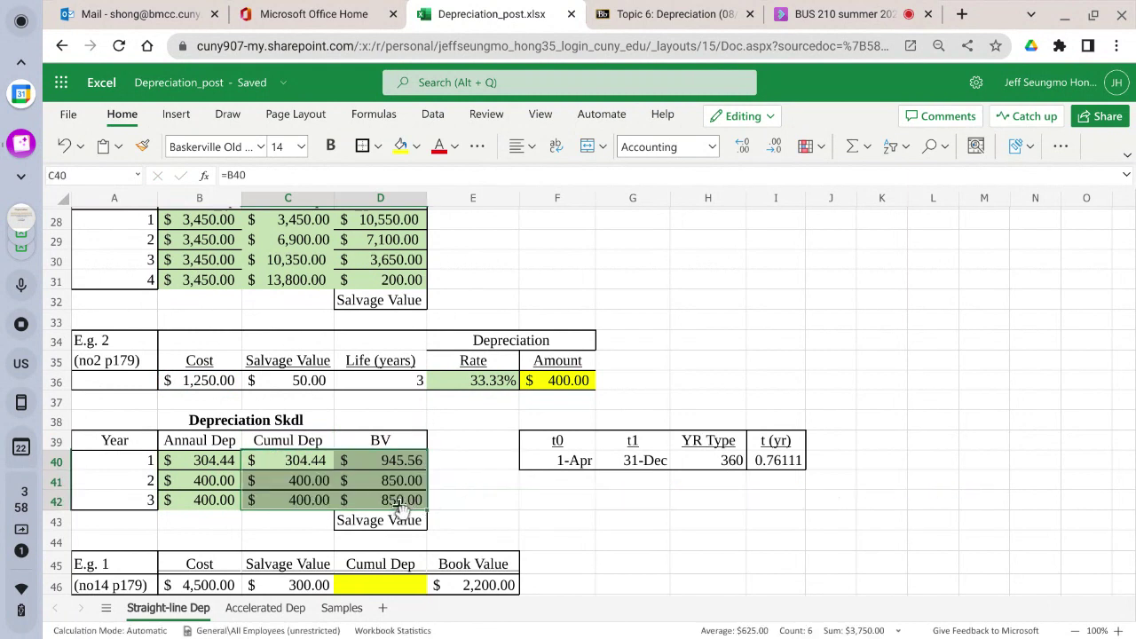
click(374, 504)
Change the year 2 cumulative depreciation in C41 to =SUM(B41,C40)
click(306, 479)
double_click(306, 479)
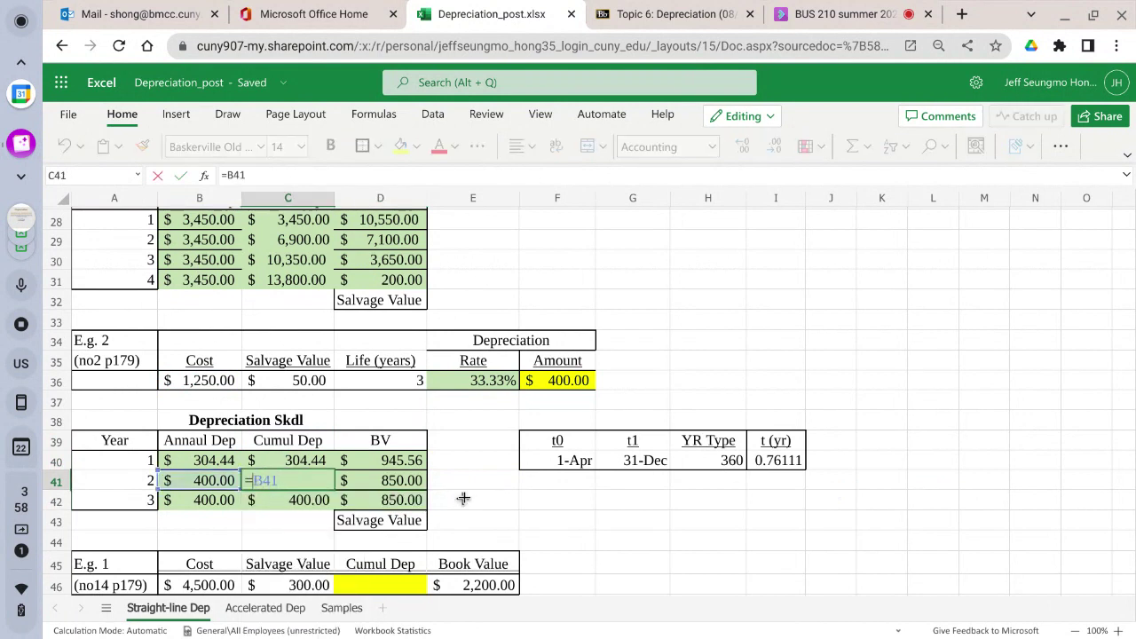
text(sum)
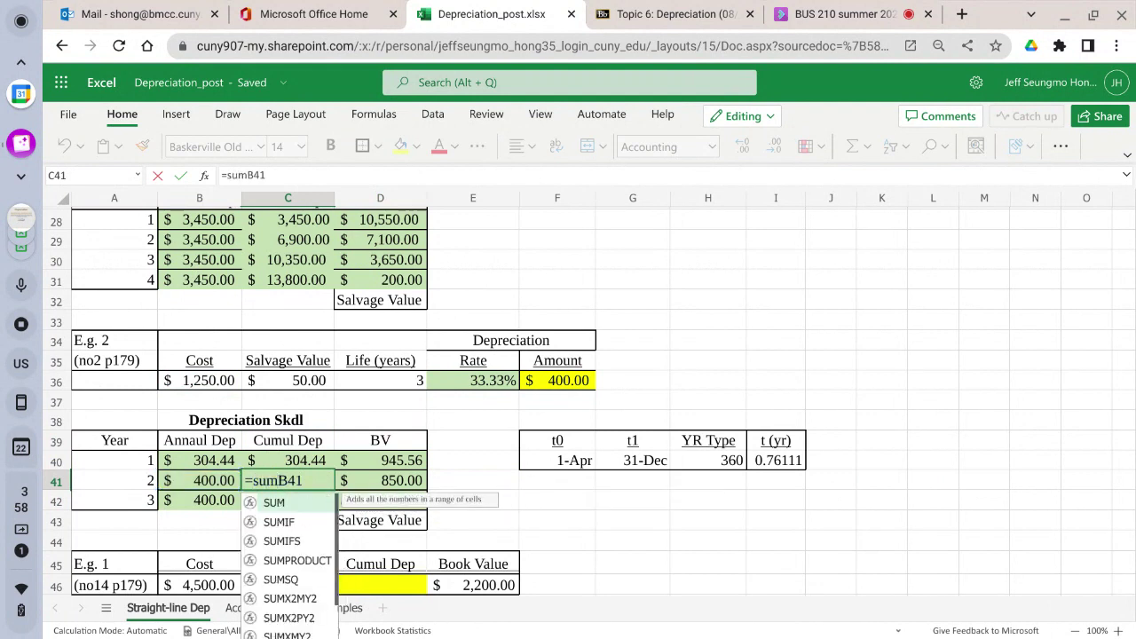
text((B41)
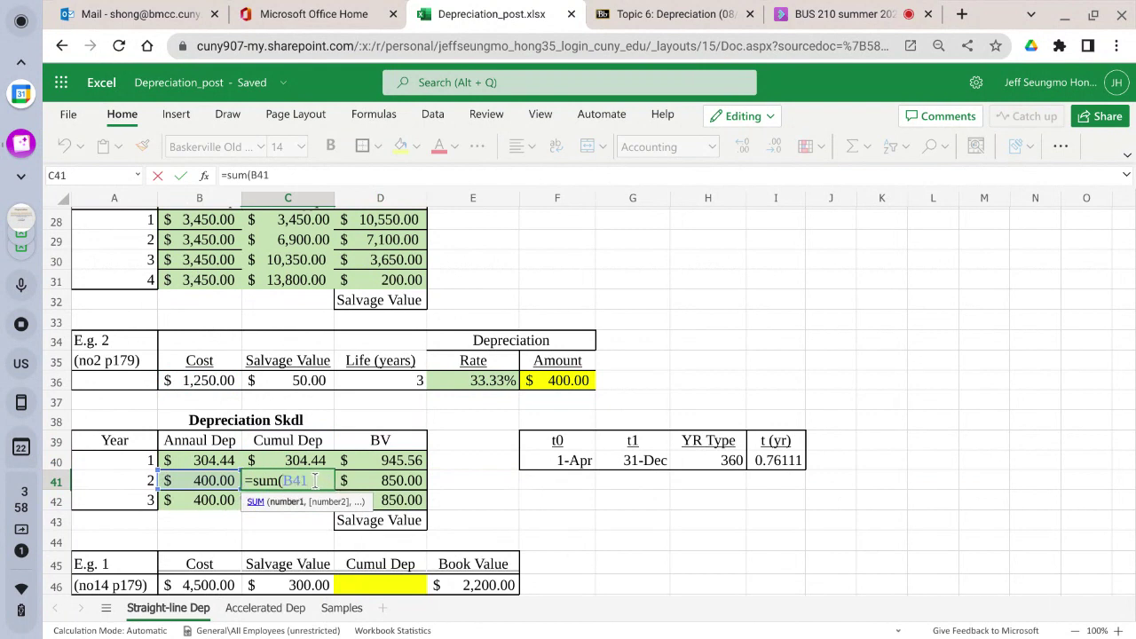
text(,)
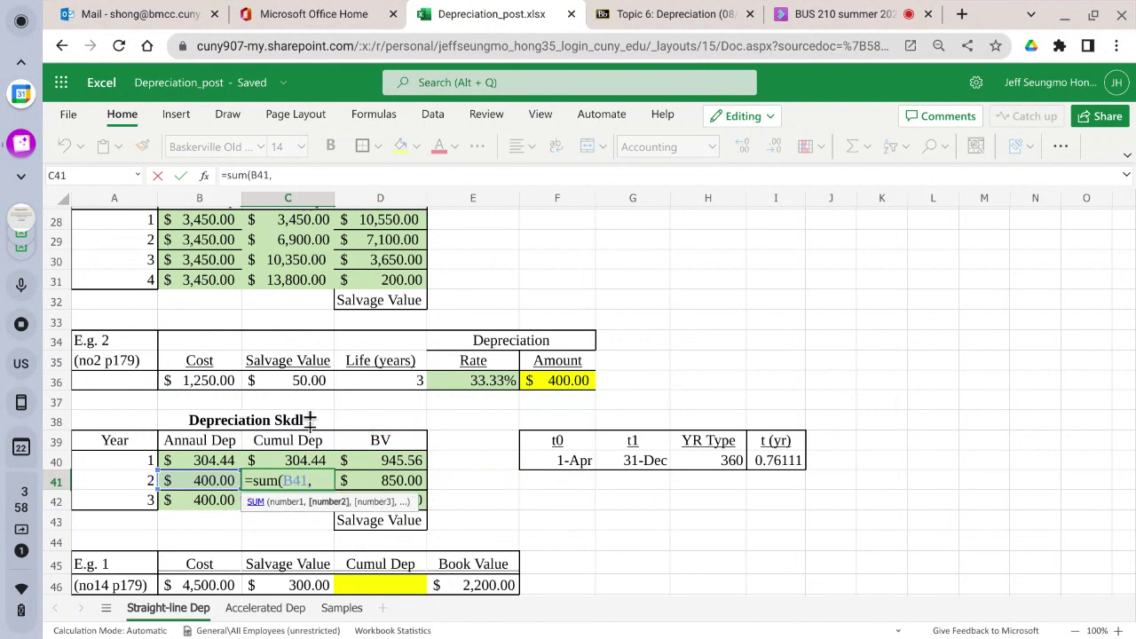
click(298, 460)
text())
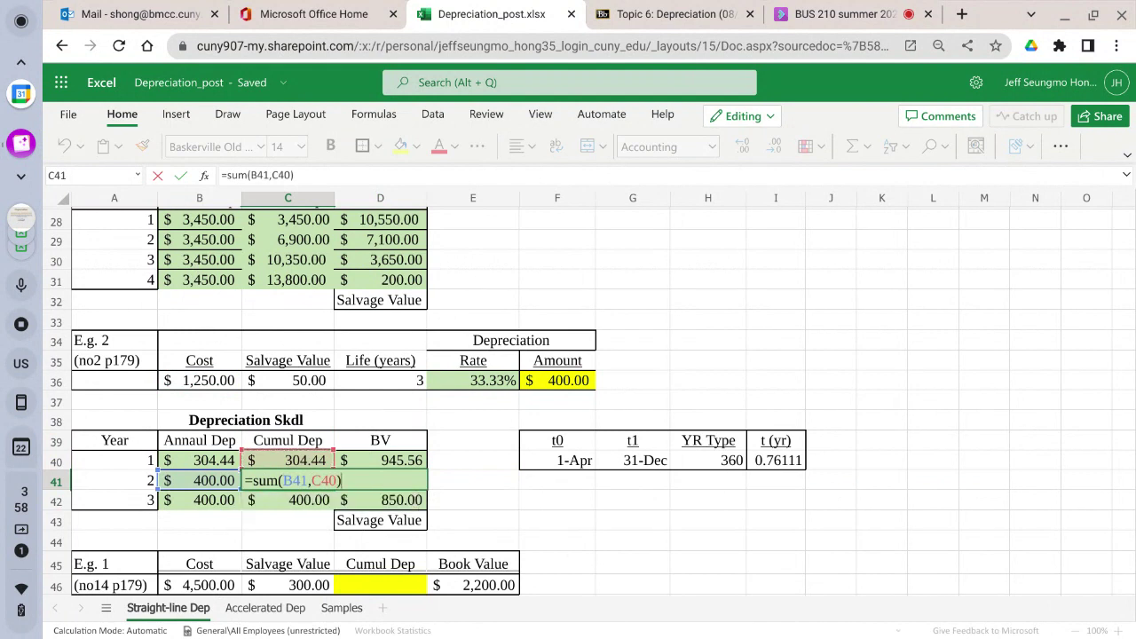
key(Return)
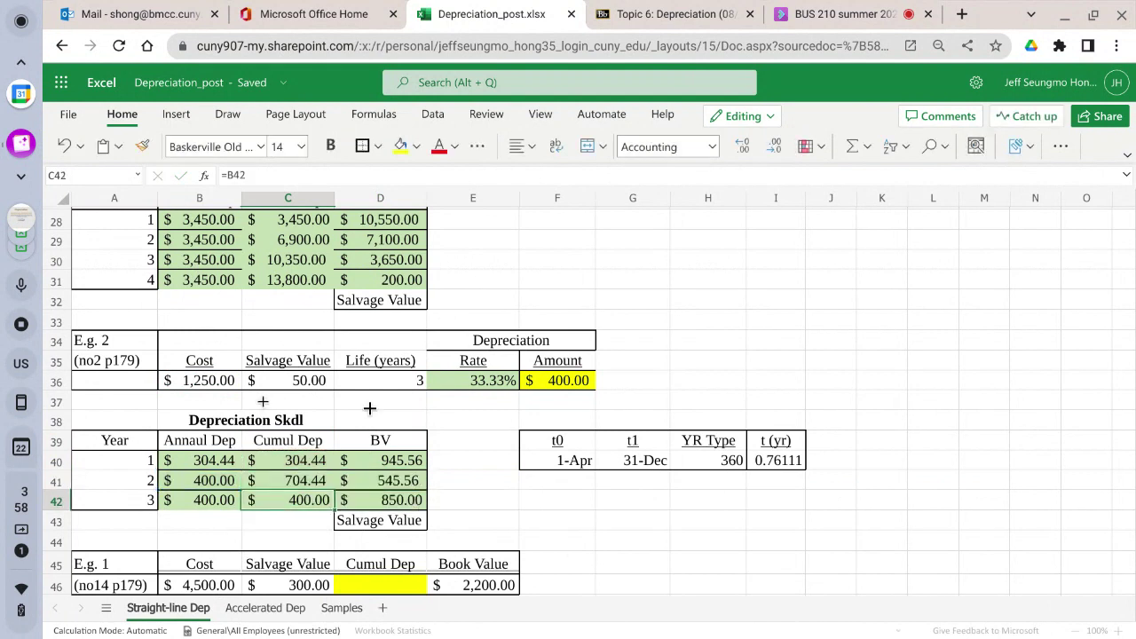
Fill the cumulative depreciation formula from C41 down to C42 and check the year 3 formulas in D42 and C42
click(255, 480)
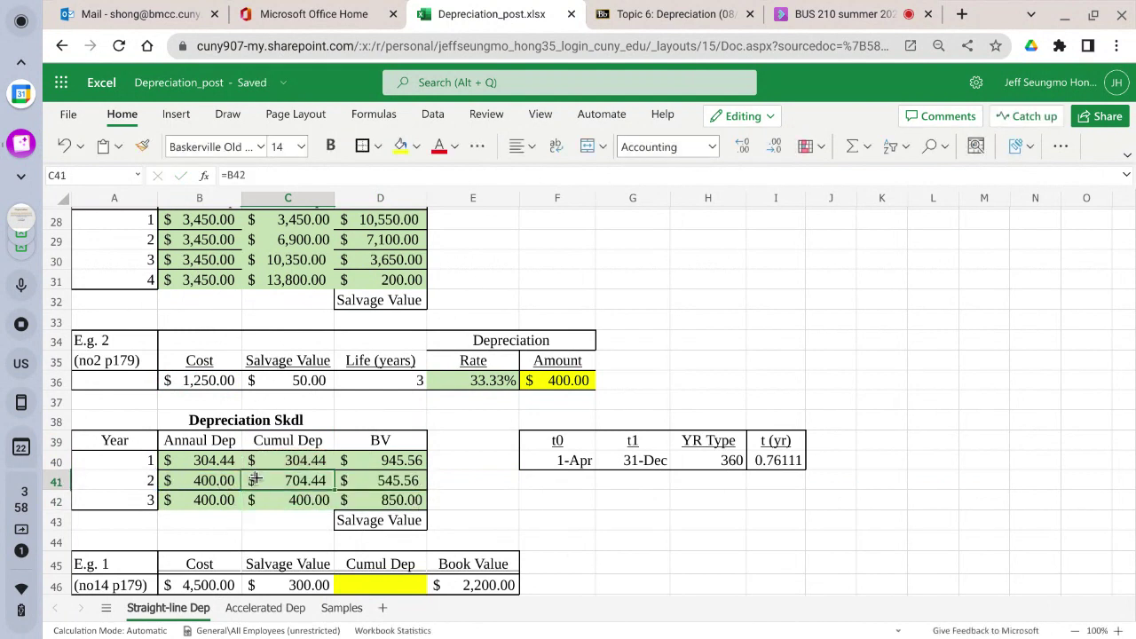
click(334, 498)
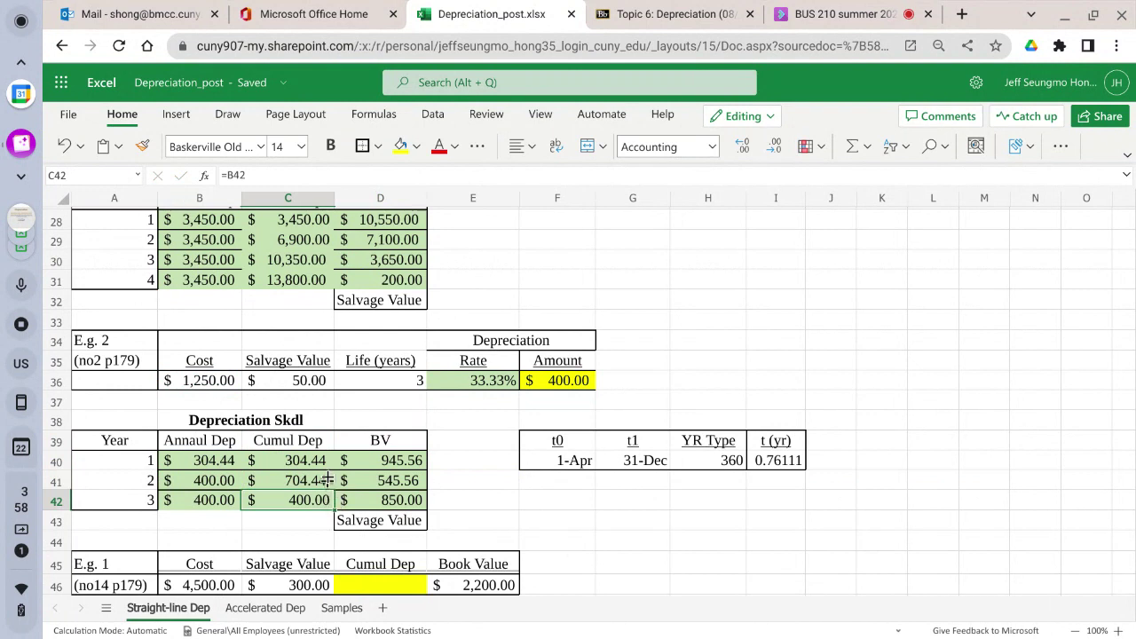
click(333, 486)
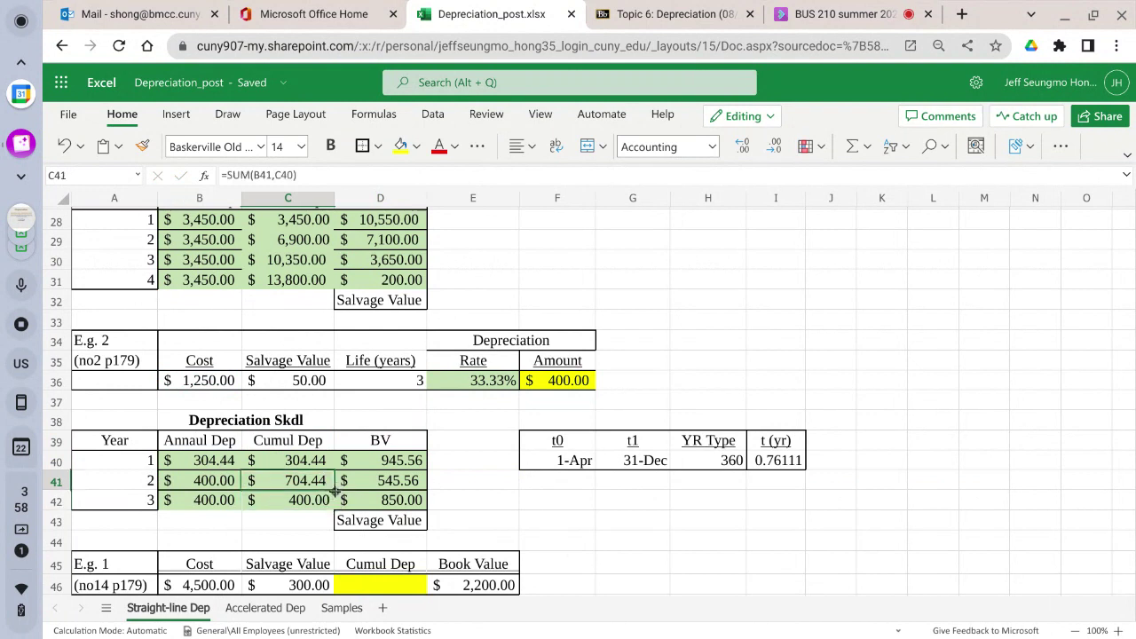
drag(335, 491, 335, 509)
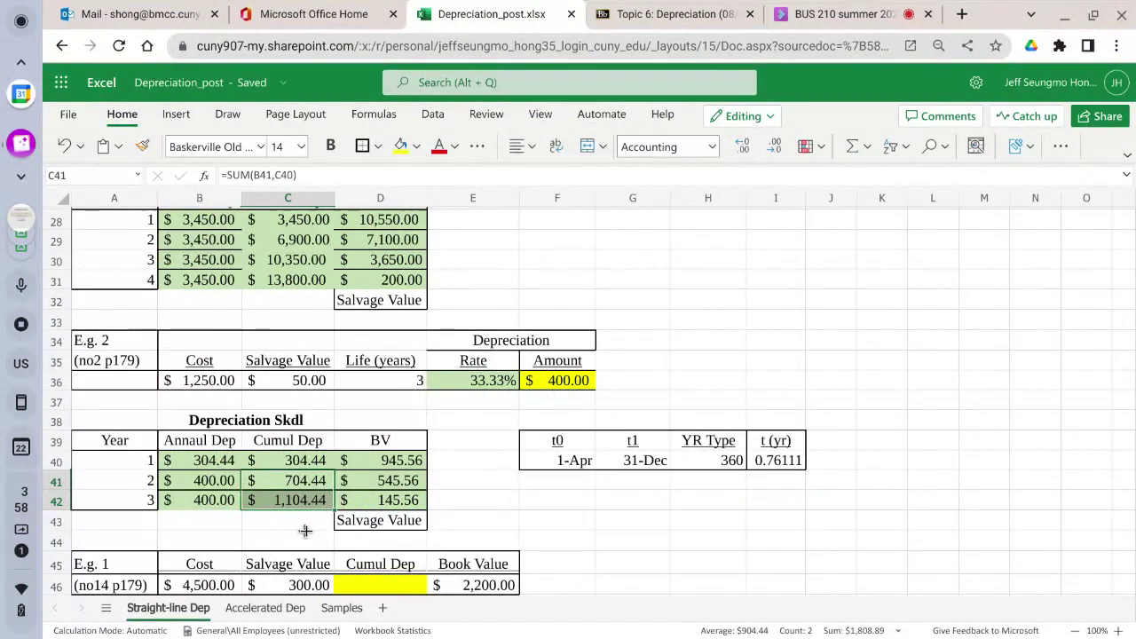
click(351, 503)
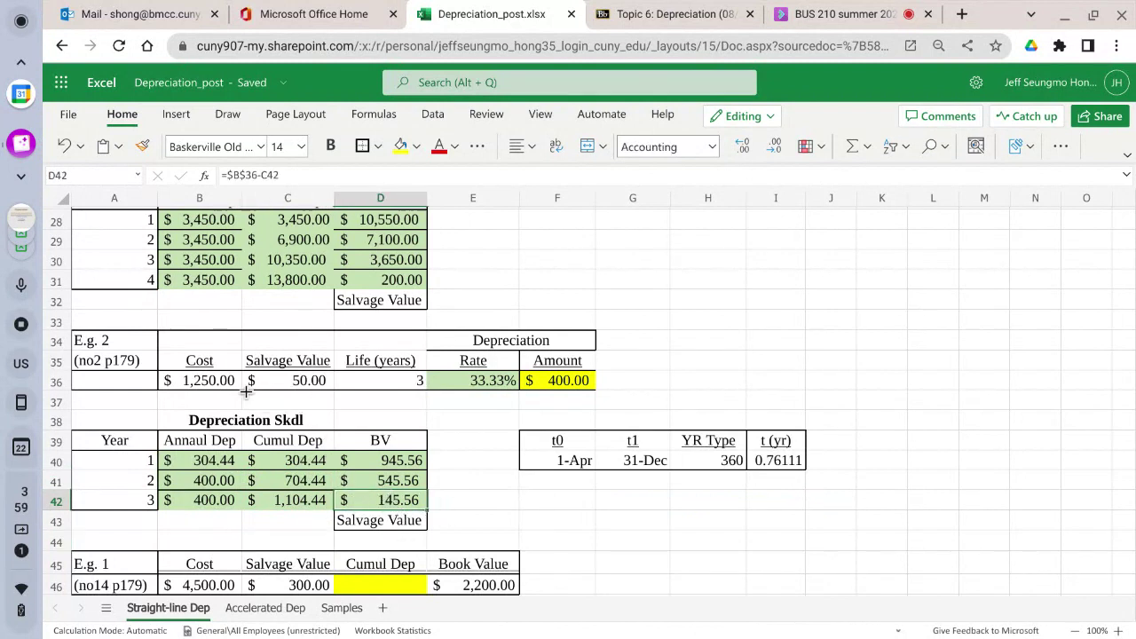
click(317, 497)
Change the year 3 annual depreciation in B42 to =$F$36*(1+(1-I40)) and check the year 3 book value in D42
click(190, 498)
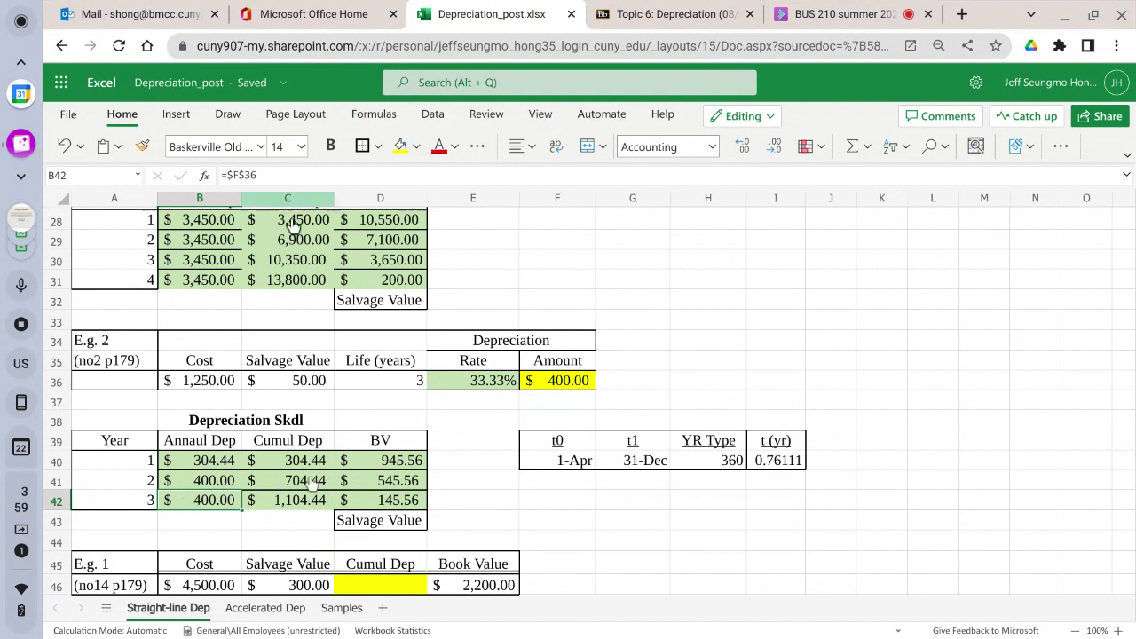
double_click(222, 499)
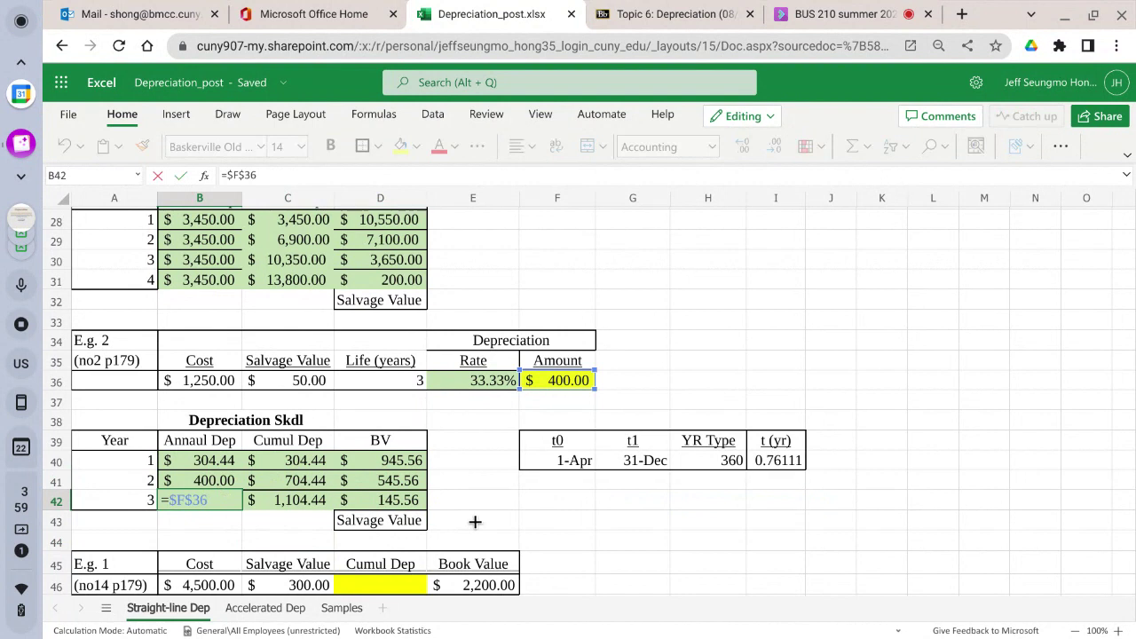
text(*(1)
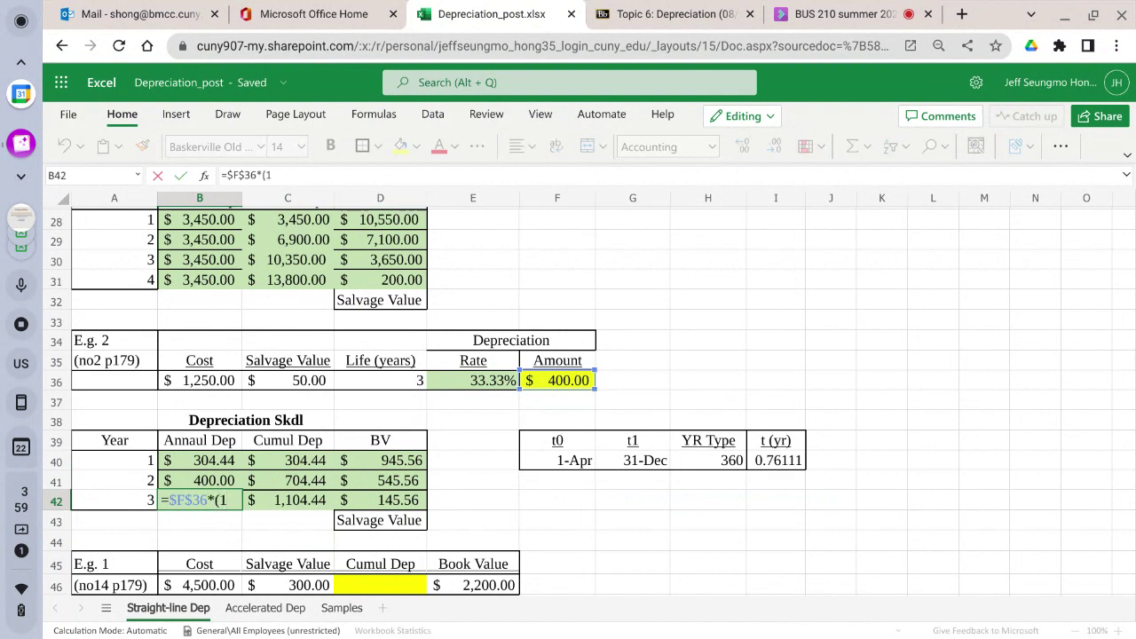
text(+)
text(()
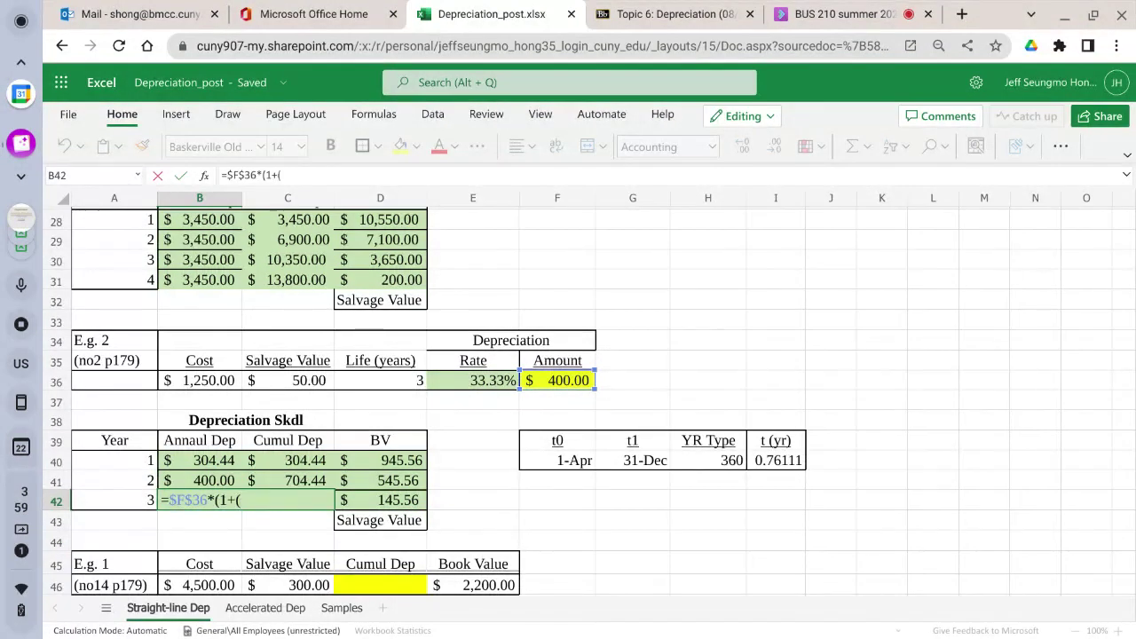
text(1-)
click(795, 467)
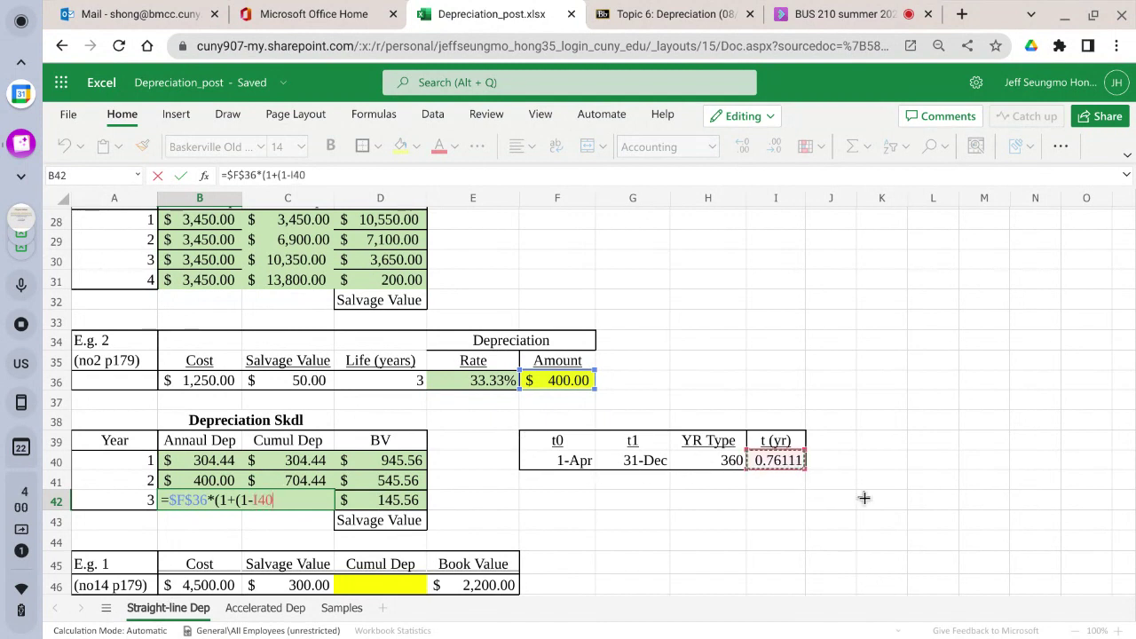
text()))
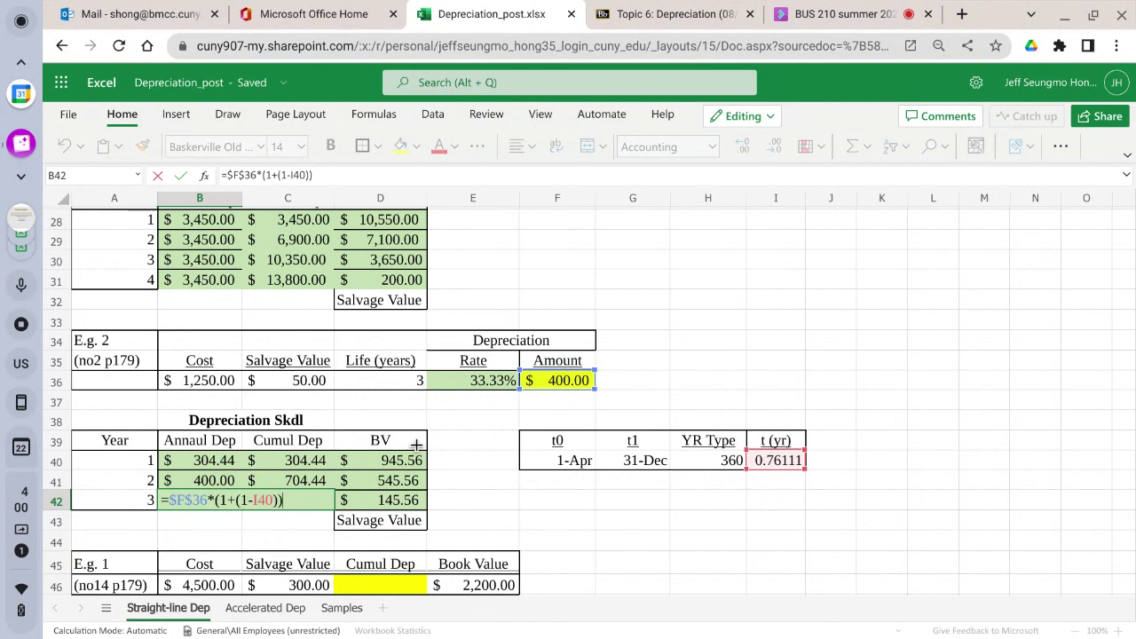
key(Return)
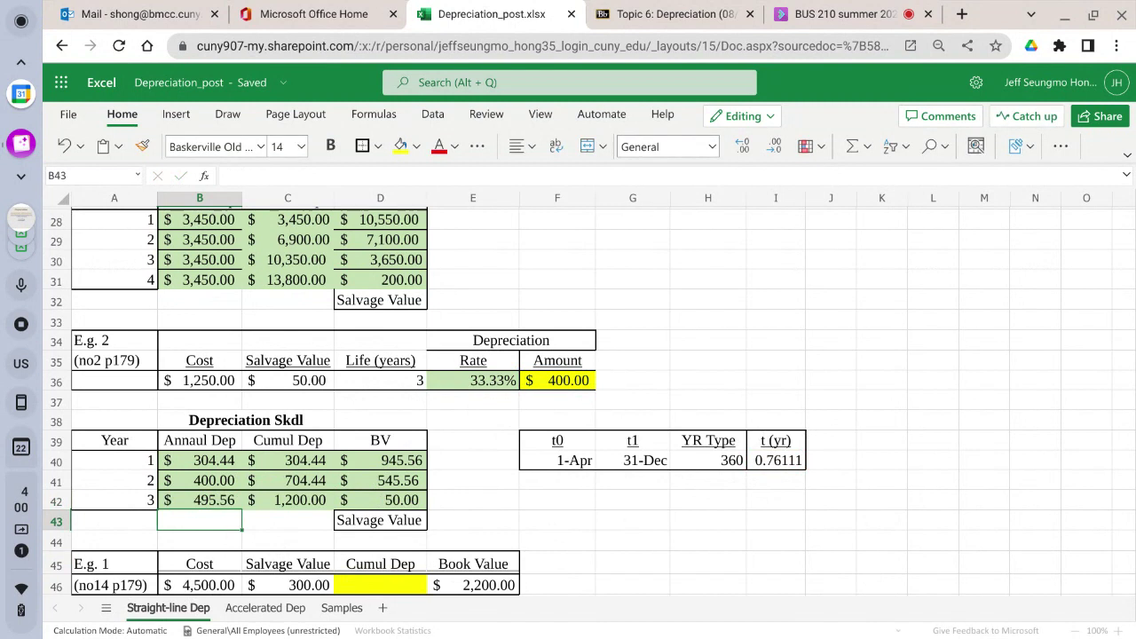
click(396, 500)
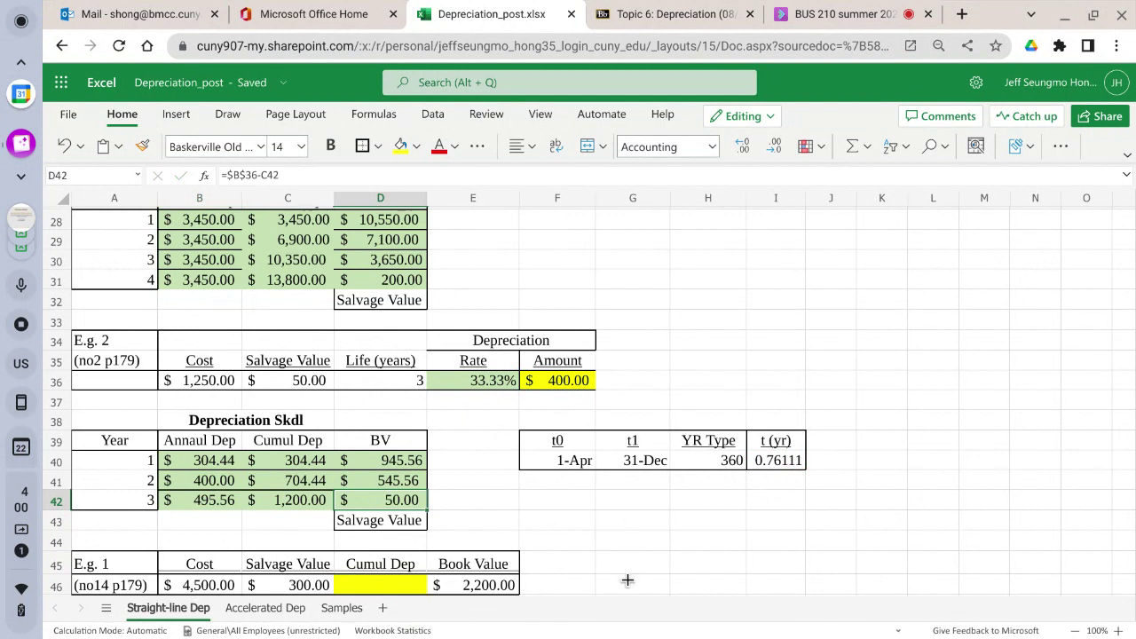
Look over the remaining example tables and the example 4 schedule with partial year, comparing it with the example 2 schedule
scroll(632, 575, down, 1)
scroll(632, 575, down, 3)
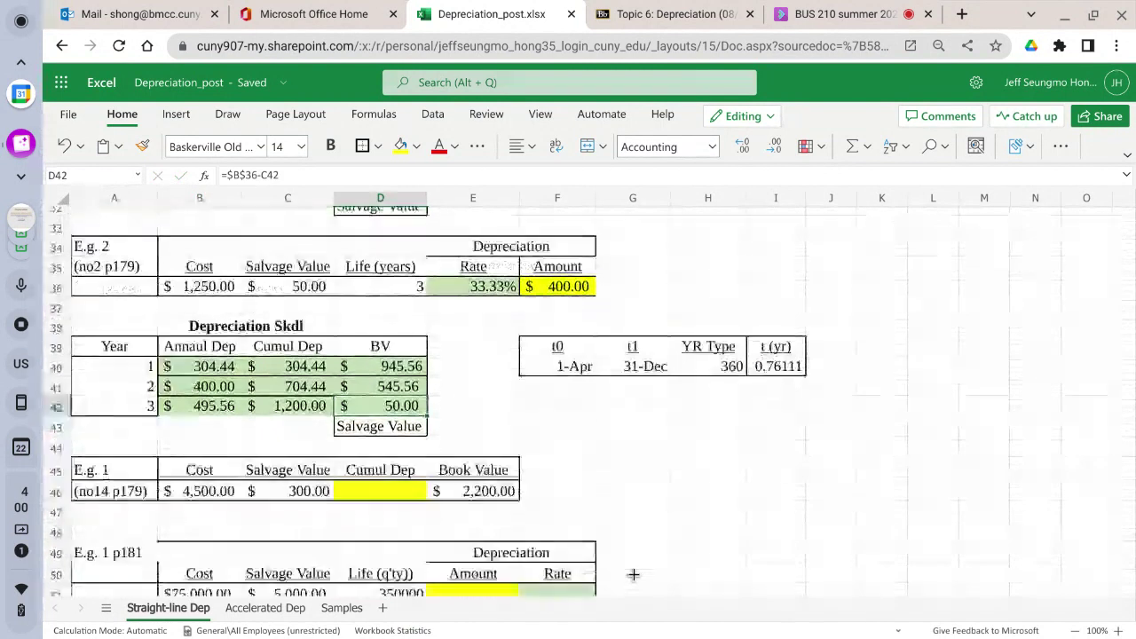
scroll(629, 575, up, 4)
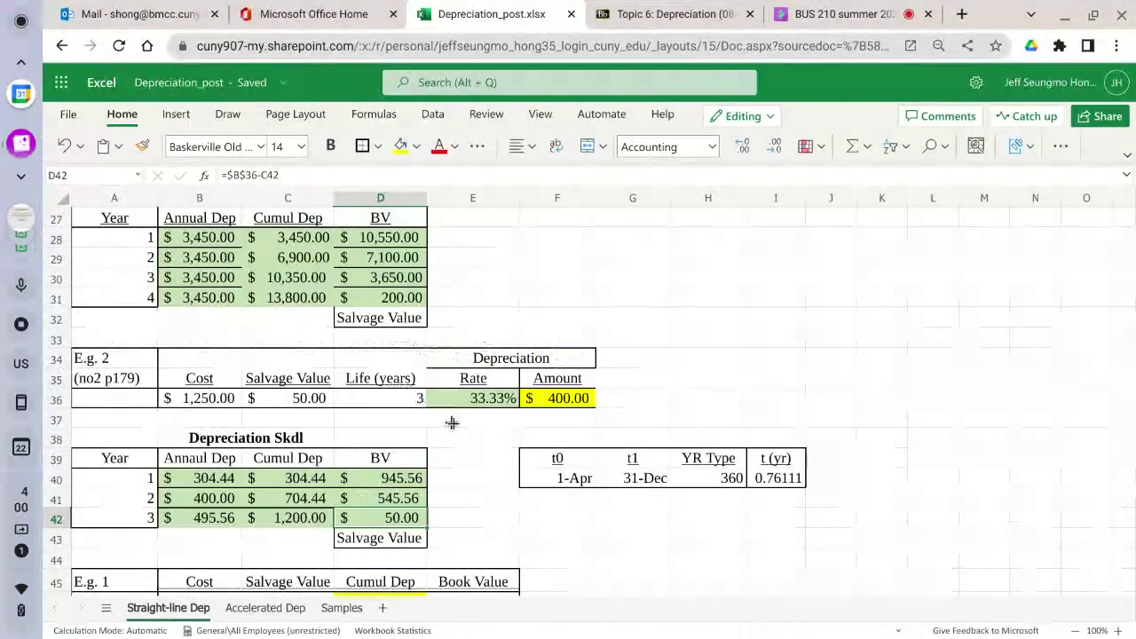
scroll(450, 424, down, 2)
scroll(453, 426, down, 2)
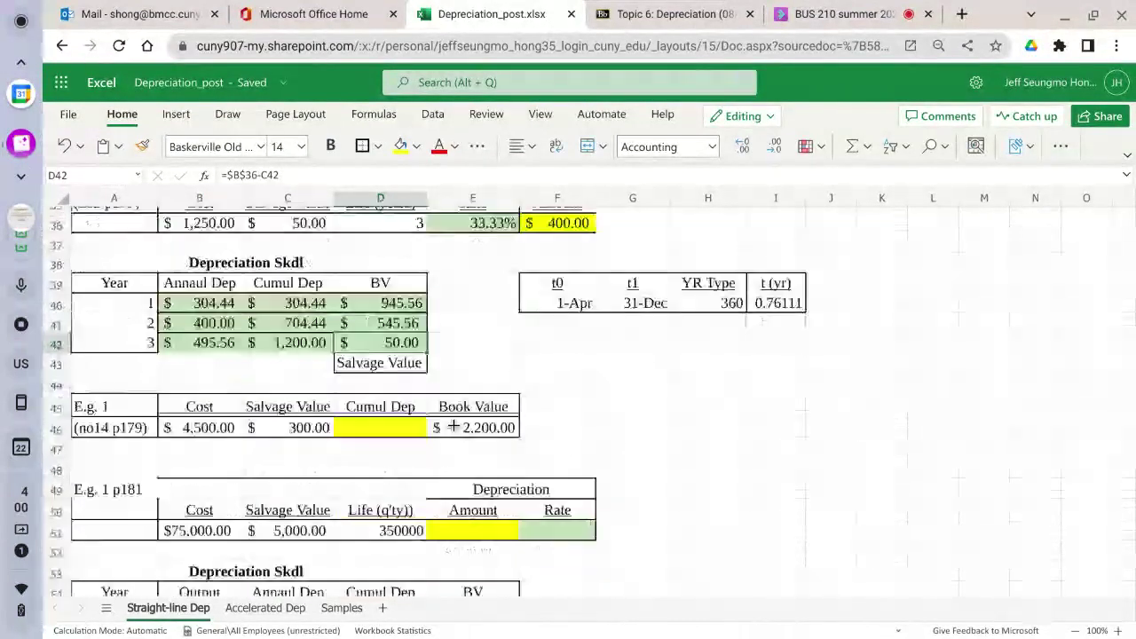
scroll(454, 426, down, 3)
scroll(453, 427, up, 8)
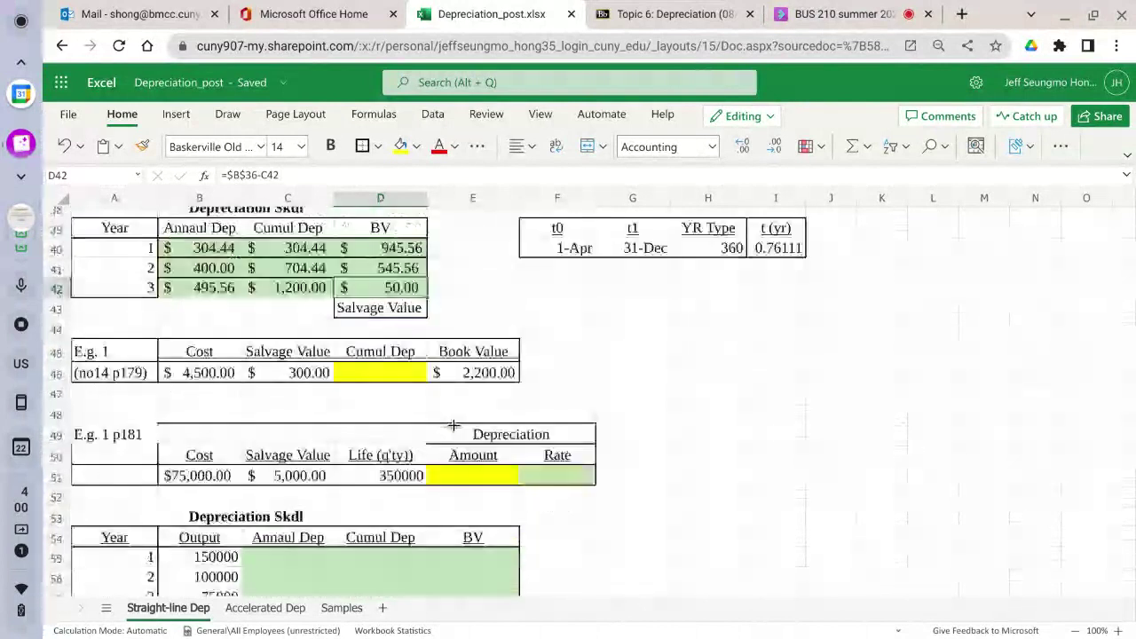
scroll(454, 426, up, 1)
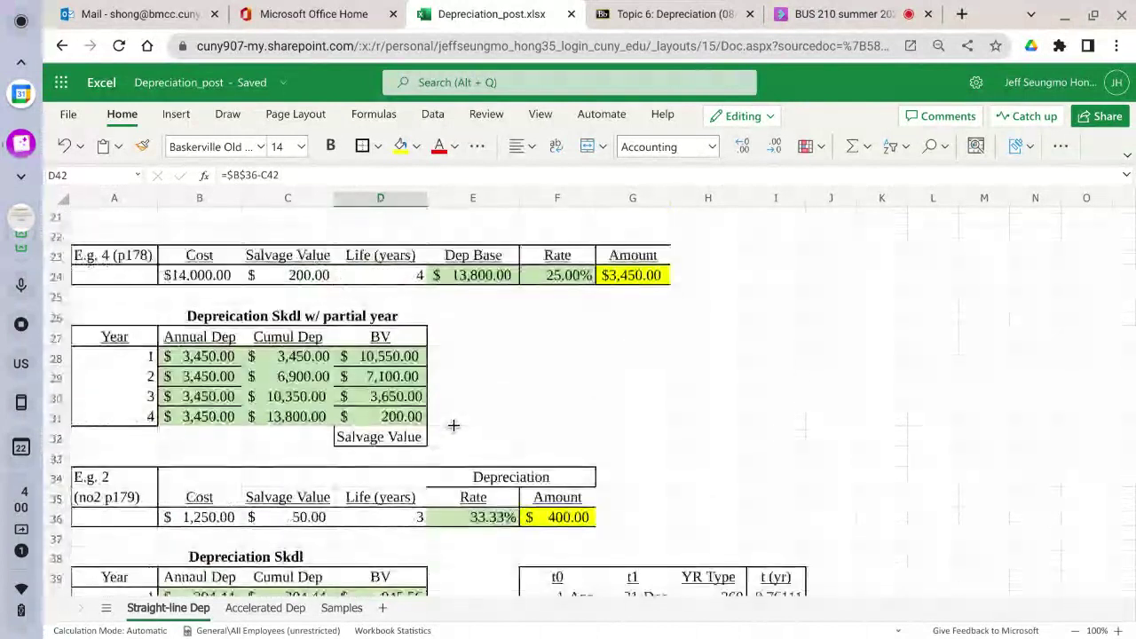
click(391, 321)
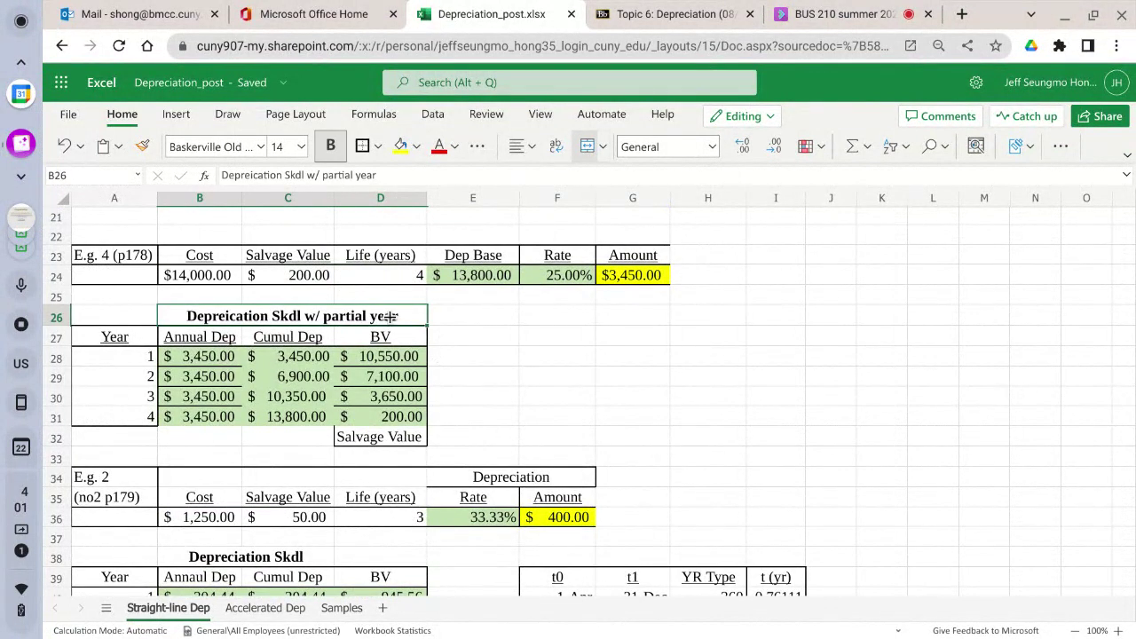
scroll(432, 316, down, 1)
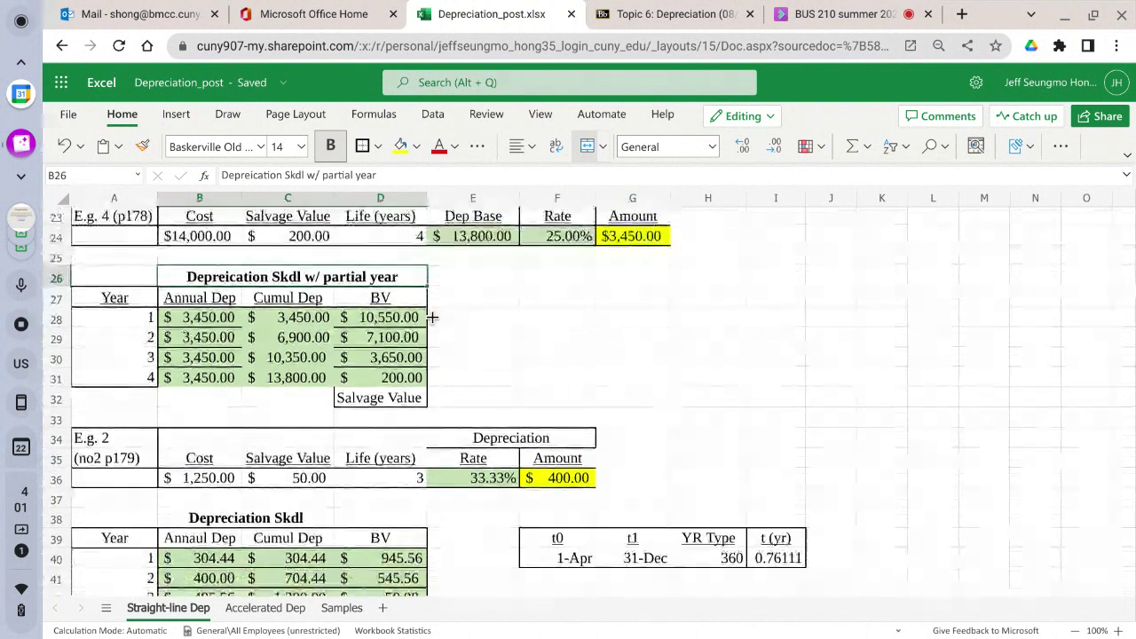
scroll(431, 316, up, 3)
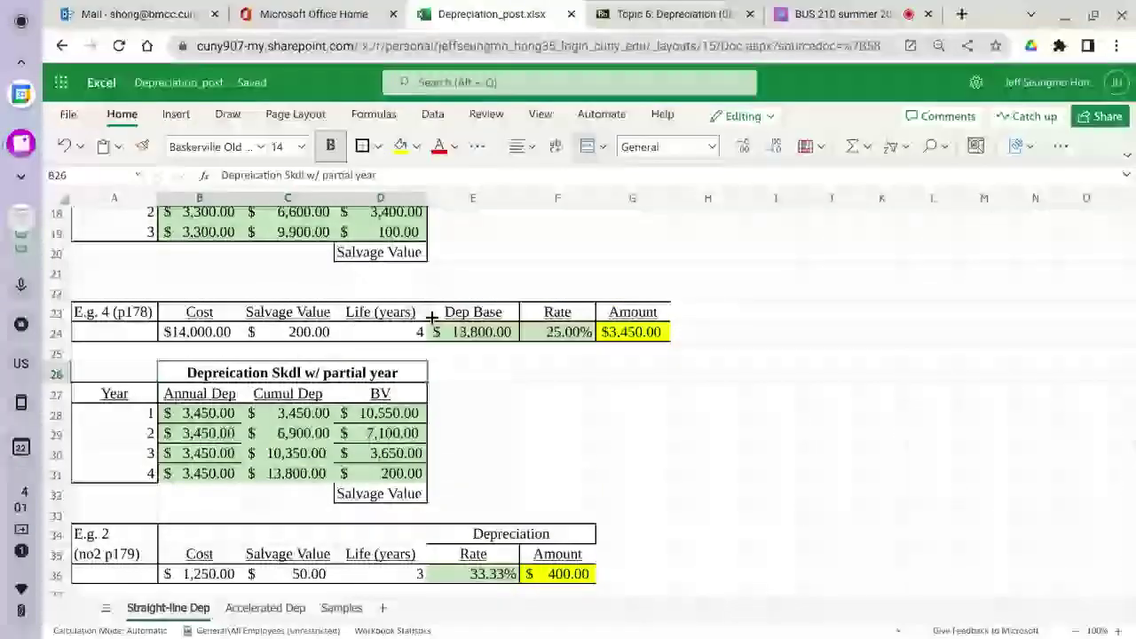
scroll(432, 316, down, 1)
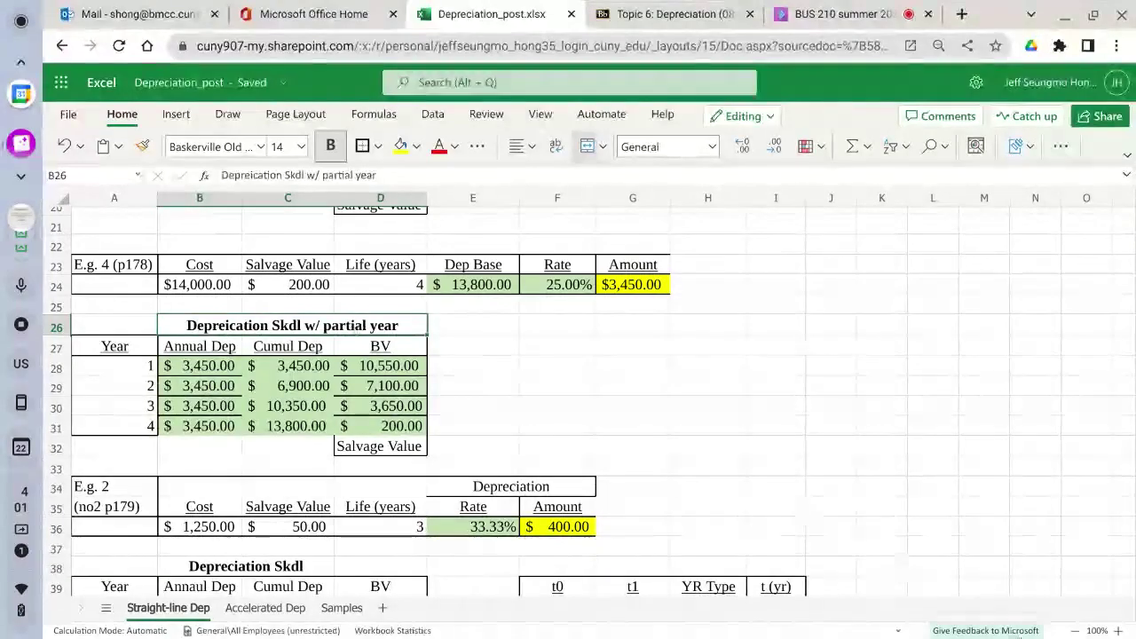
scroll(1049, 541, down, 1)
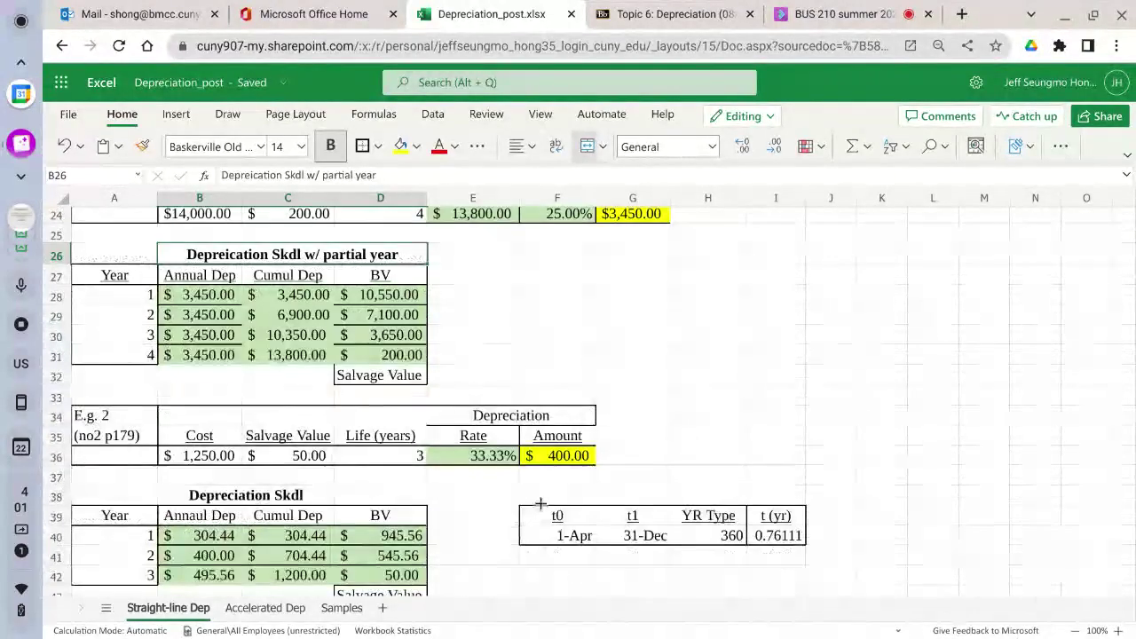
Move the partial-year time block (t0, t1, YR Type, t) from F39:I40 to F27:I28 beside the example 4 schedule
click(545, 516)
drag(553, 536, 781, 532)
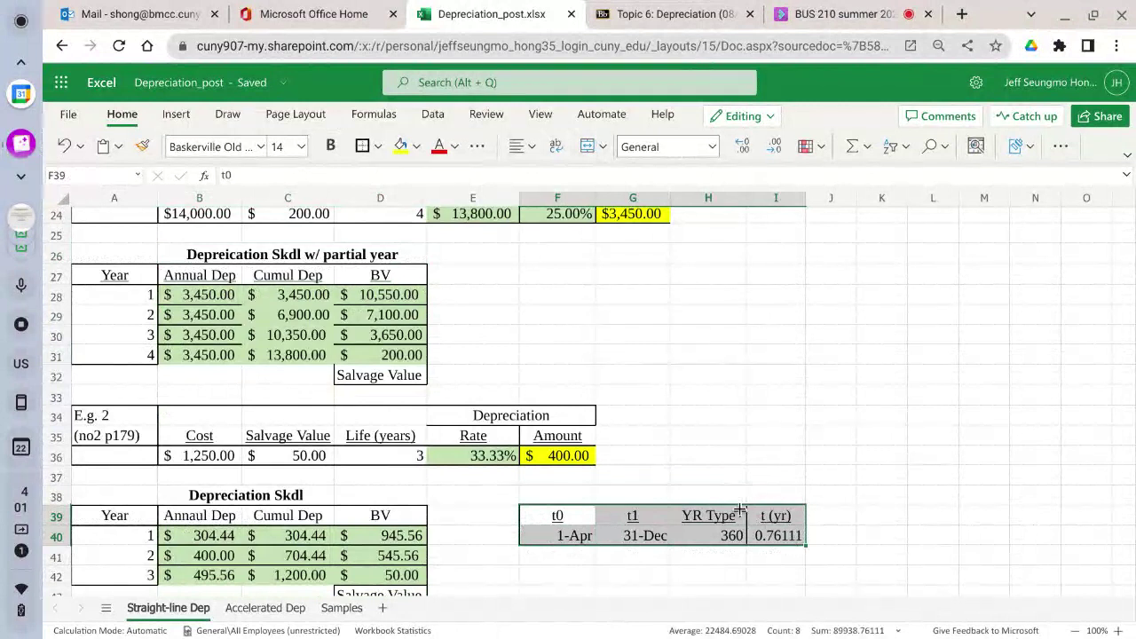
drag(742, 502, 740, 355)
drag(548, 515, 757, 533)
drag(665, 514, 600, 277)
click(588, 355)
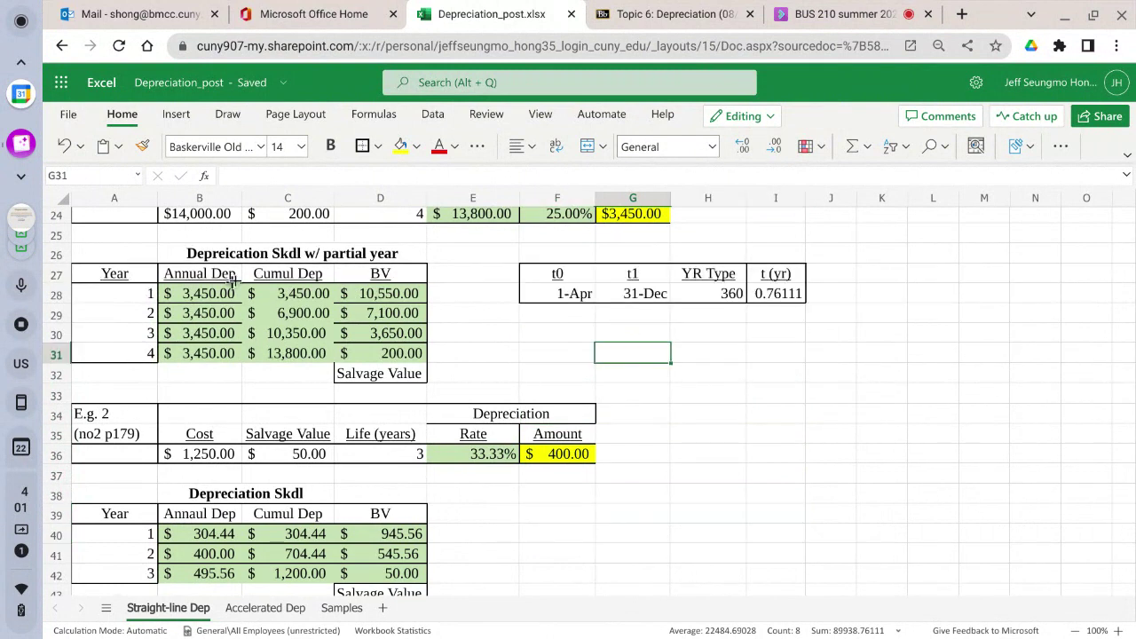
Change the example 4 year 1 annual depreciation in B28 to =$G$24*I28
click(212, 297)
double_click(211, 297)
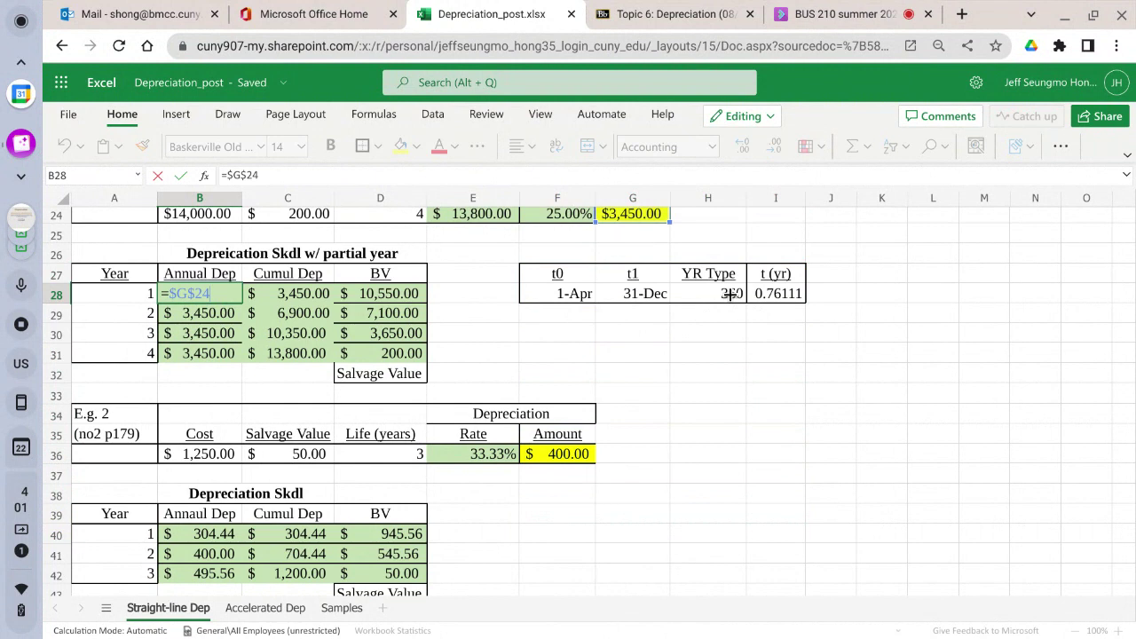
text(*)
click(778, 298)
key(Return)
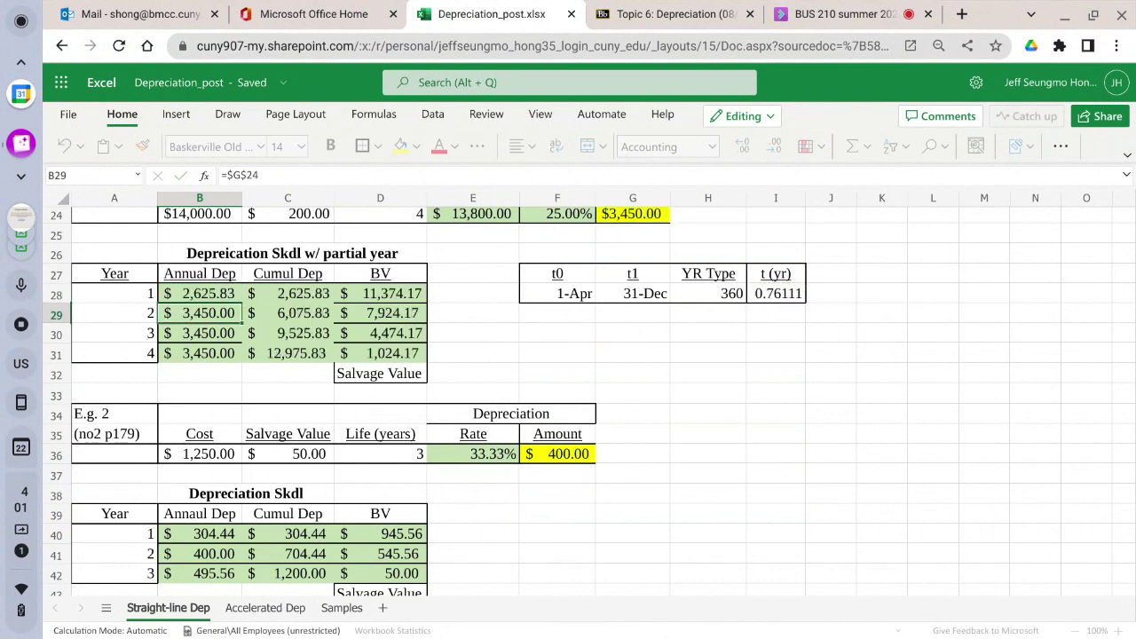
Change the year 4 annual depreciation in B31 to =$G$24*(1+(1-I28)) and check the year 4 book value in D31
click(224, 356)
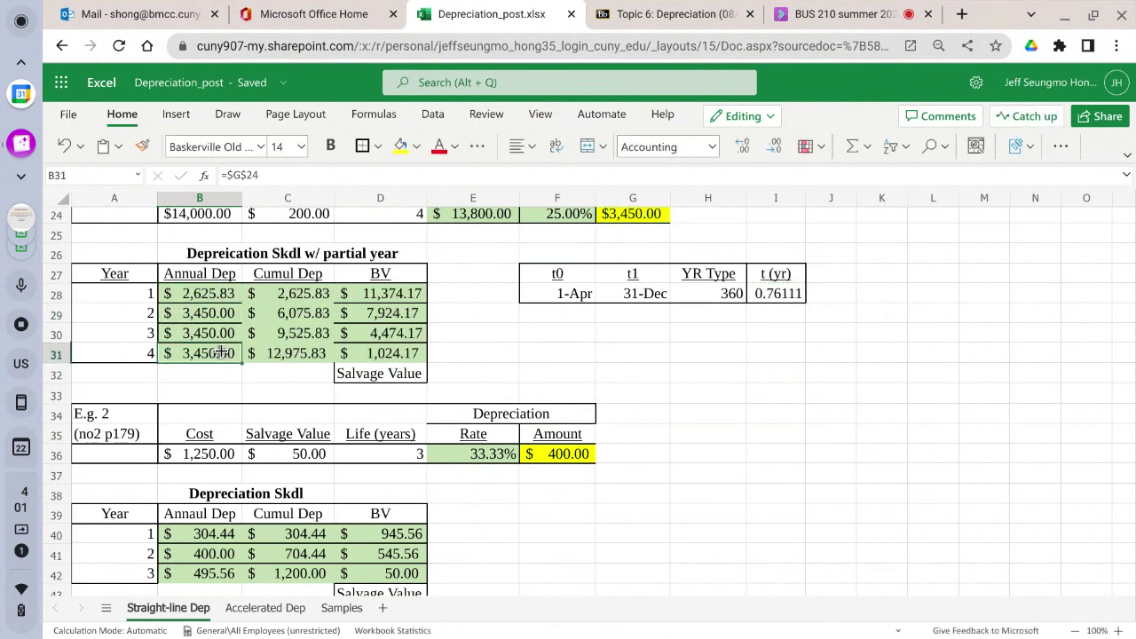
double_click(222, 353)
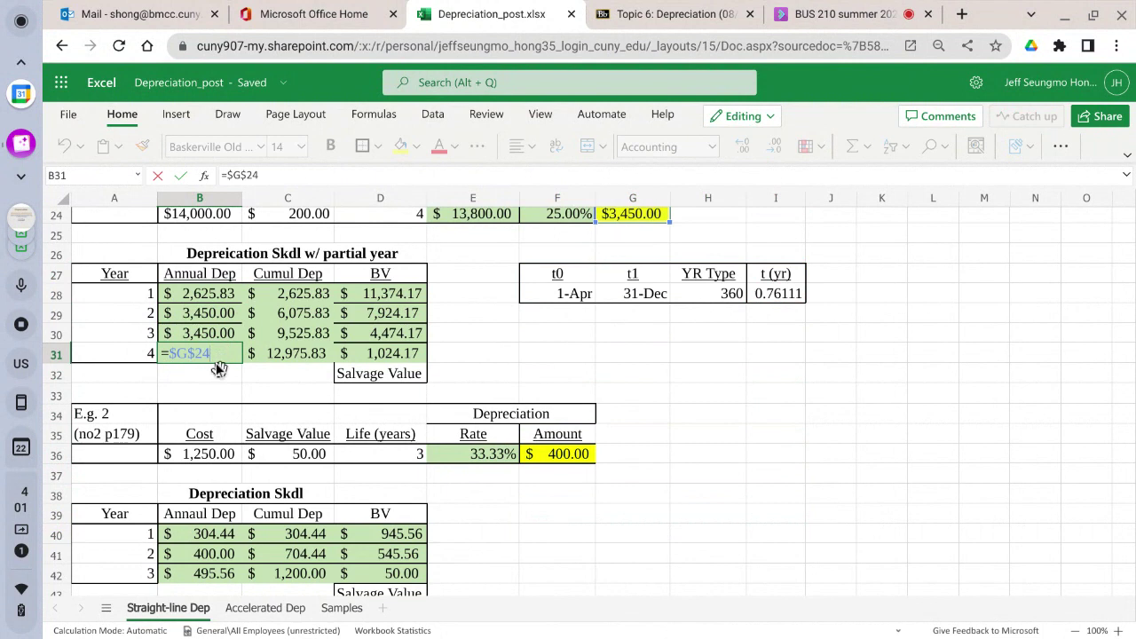
text(*()
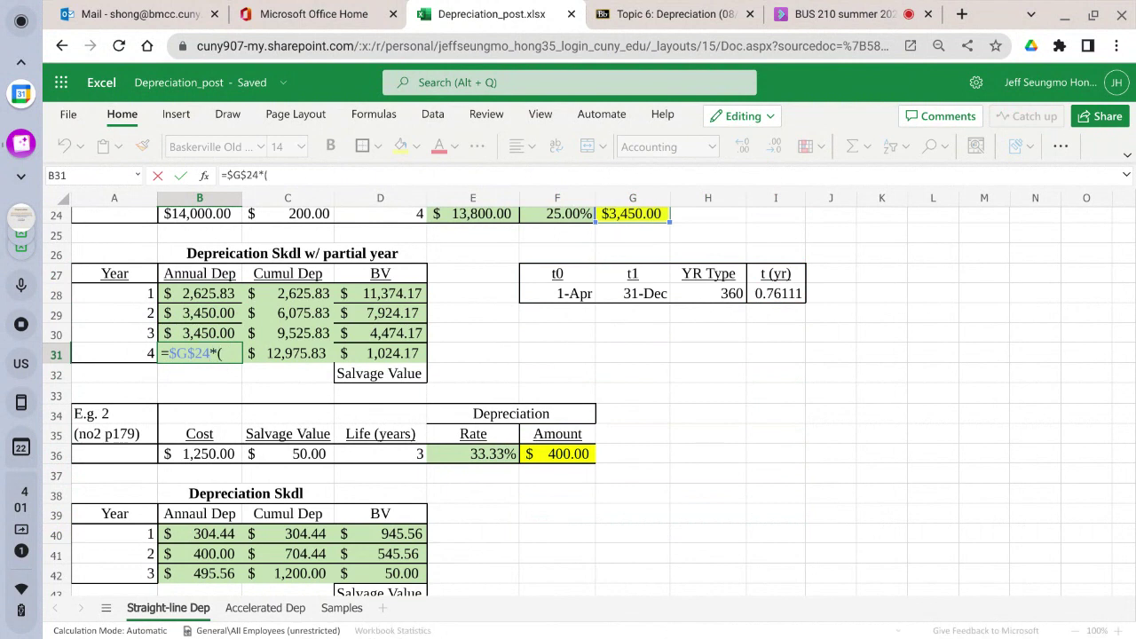
text(1+(1)
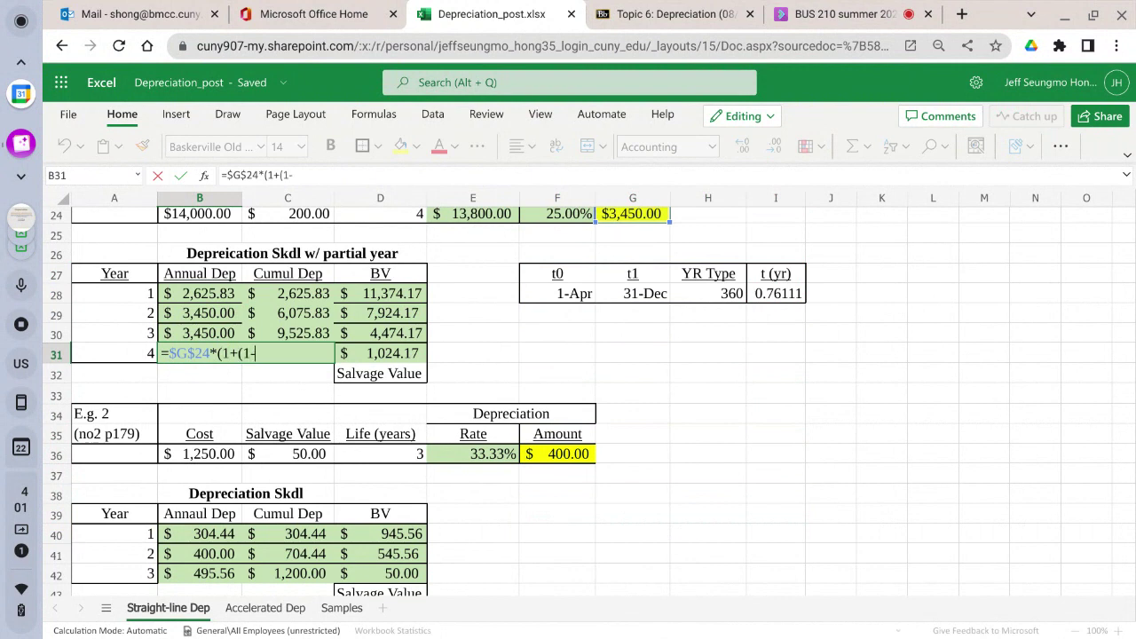
text(-)
click(779, 295)
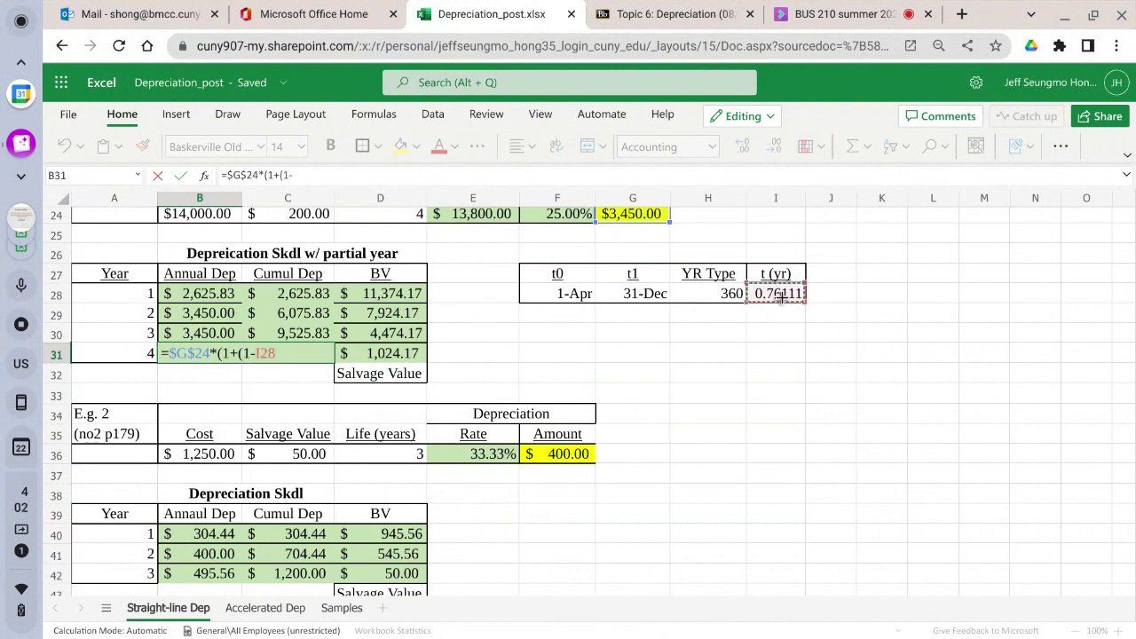
text()))
key(Return)
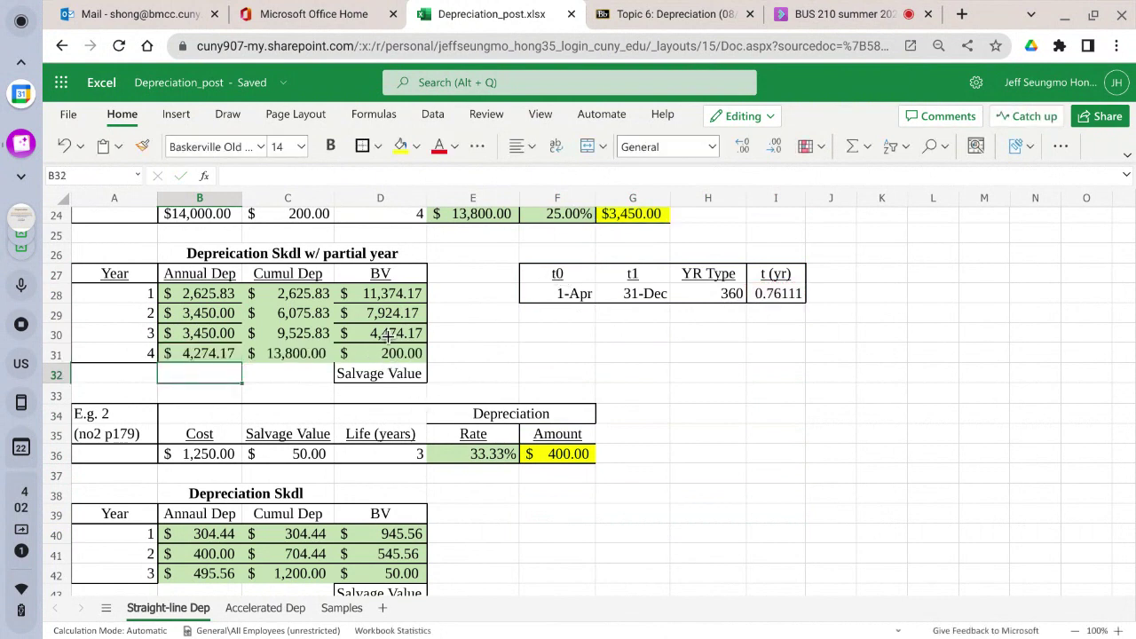
click(384, 352)
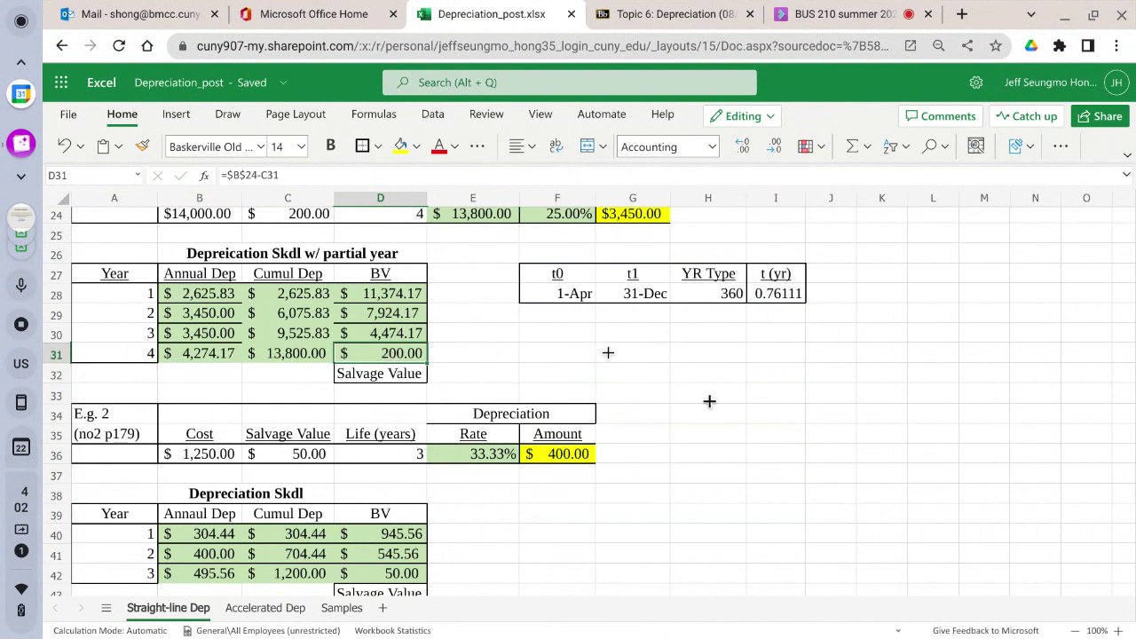
Look over the example 4 and example 2 schedules and the unfilled E.g. 1 tables for p179 and p181 below them
scroll(501, 435, up, 1)
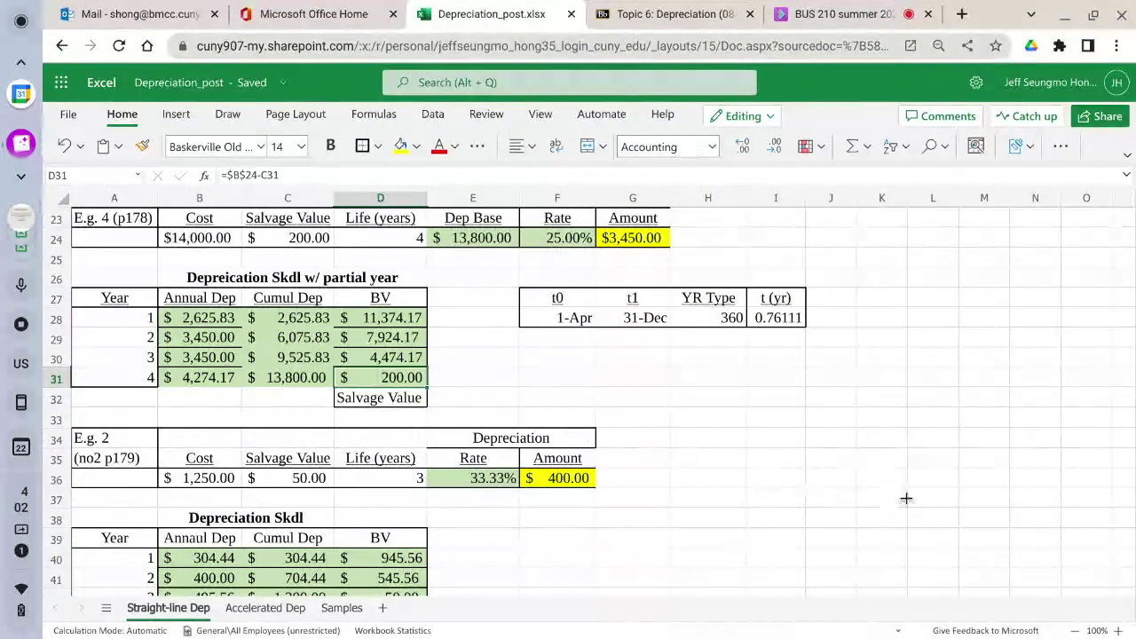
scroll(907, 498, down, 1)
scroll(906, 498, down, 1)
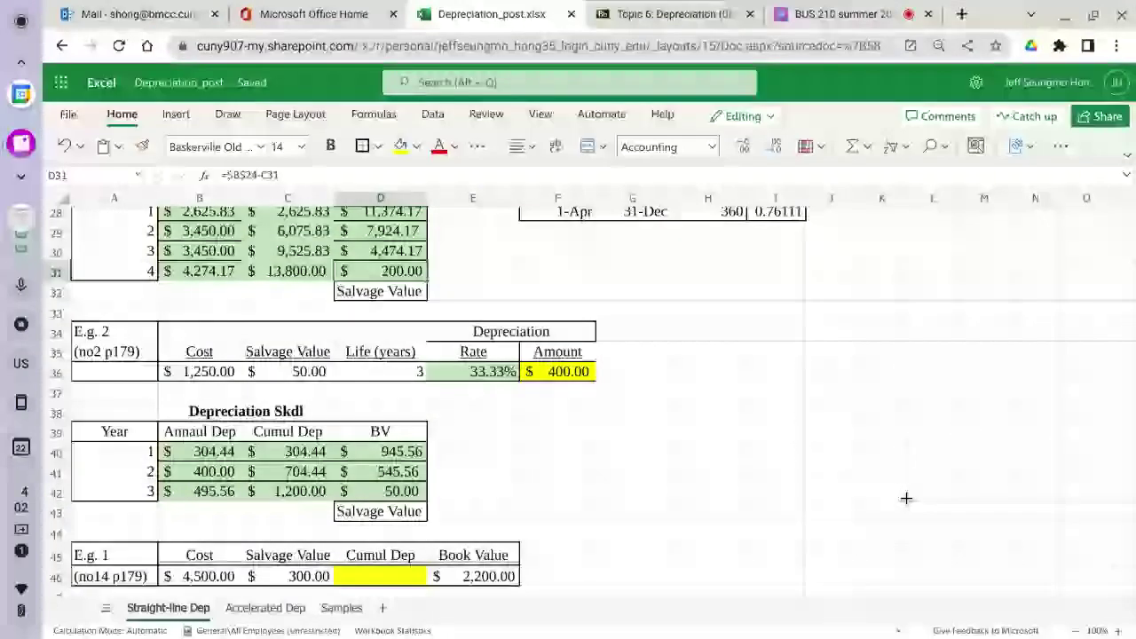
scroll(906, 498, down, 1)
scroll(907, 500, up, 2)
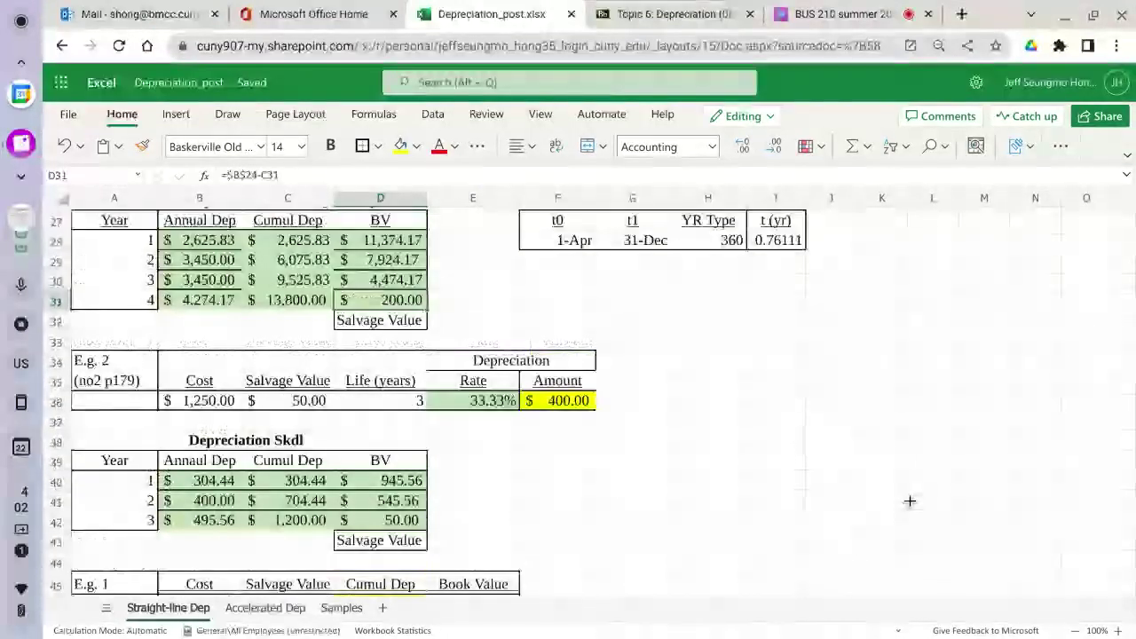
scroll(910, 501, up, 1)
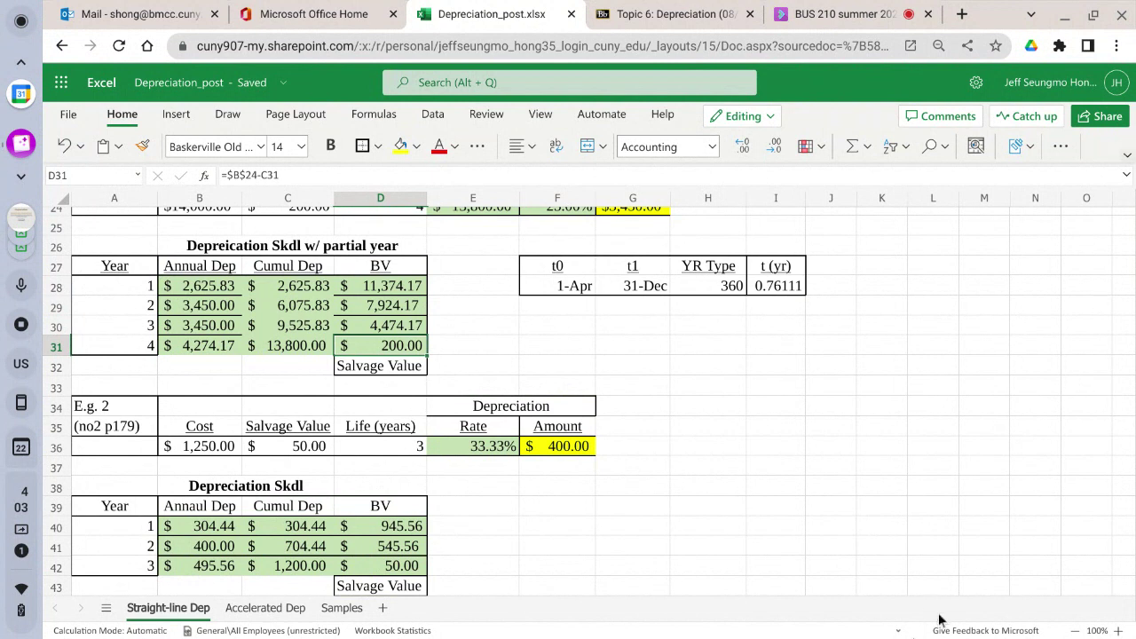
scroll(1014, 509, down, 1)
scroll(1013, 508, down, 2)
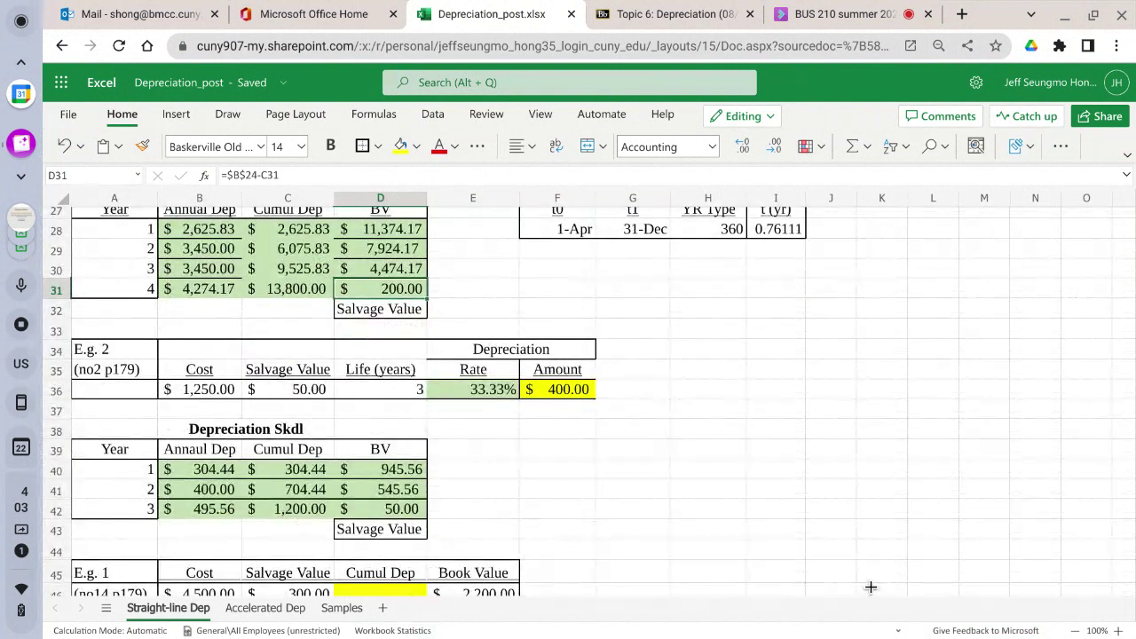
scroll(868, 584, down, 4)
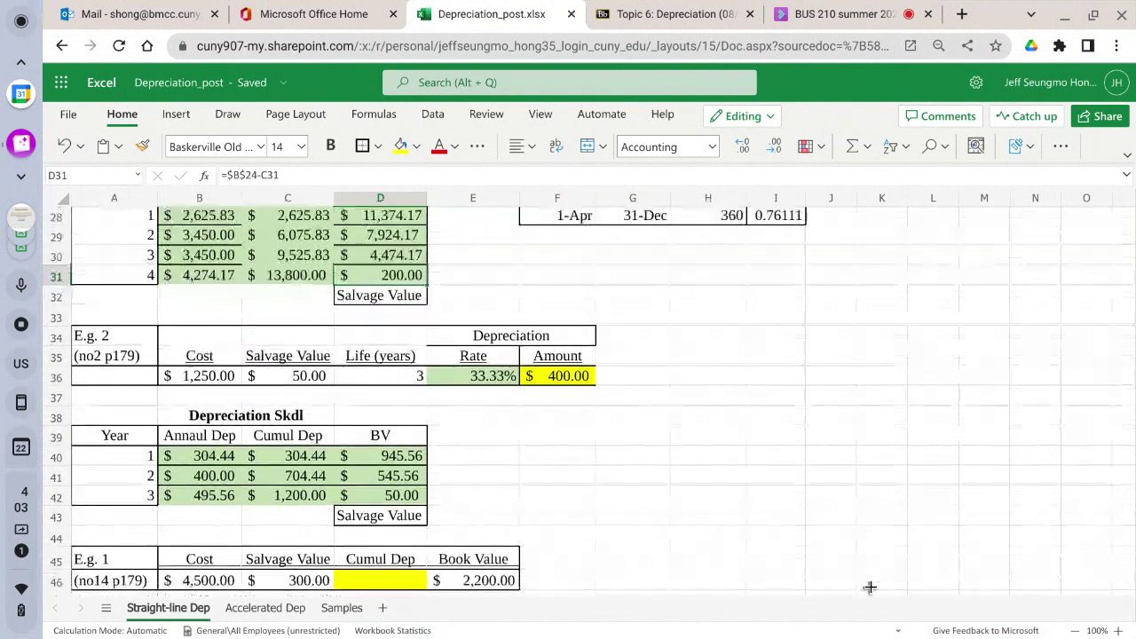
scroll(863, 581, down, 5)
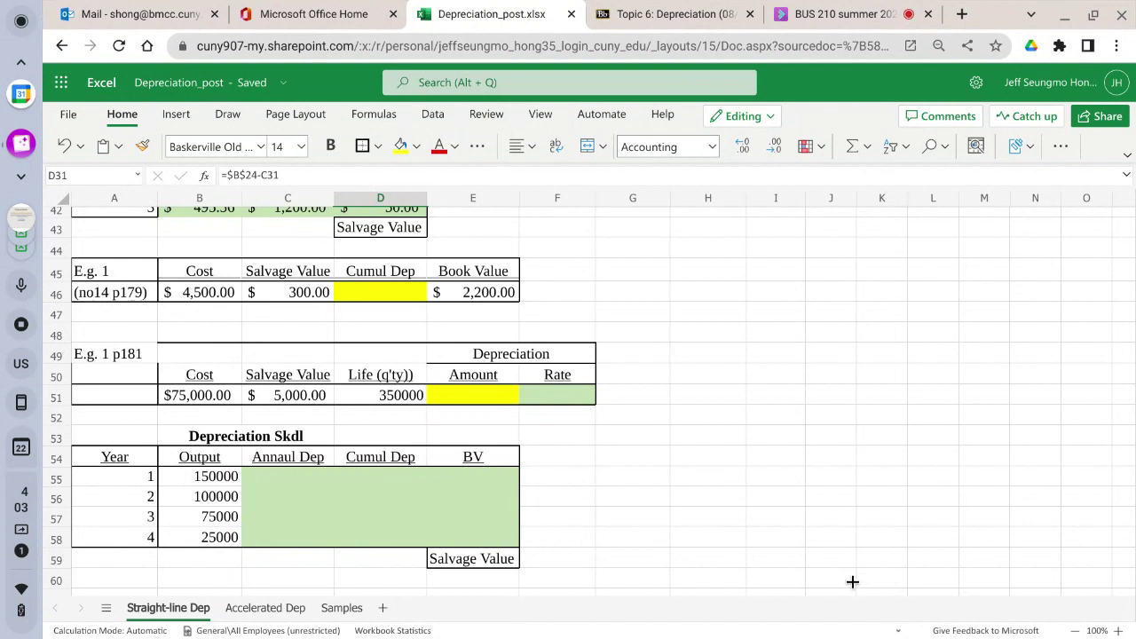
scroll(852, 582, up, 3)
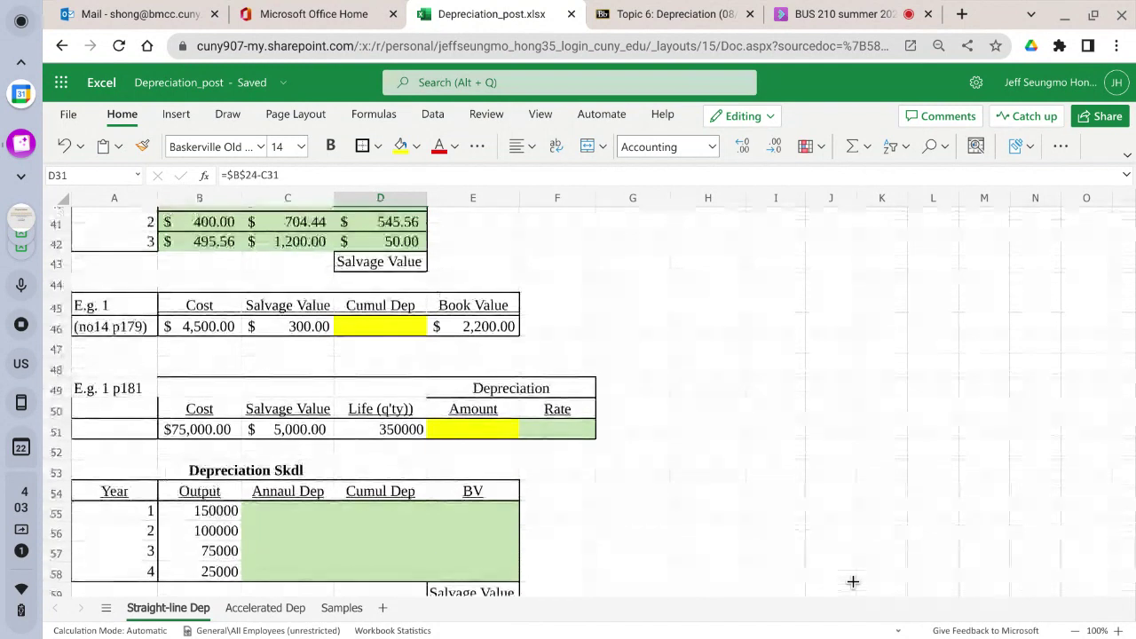
scroll(851, 581, up, 1)
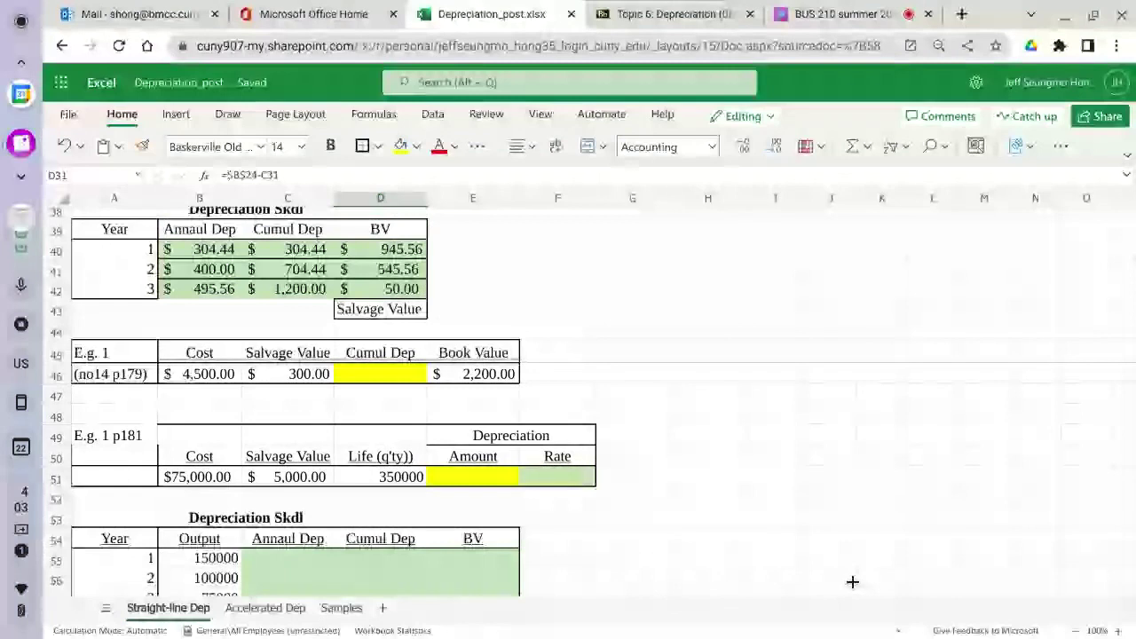
scroll(851, 581, up, 1)
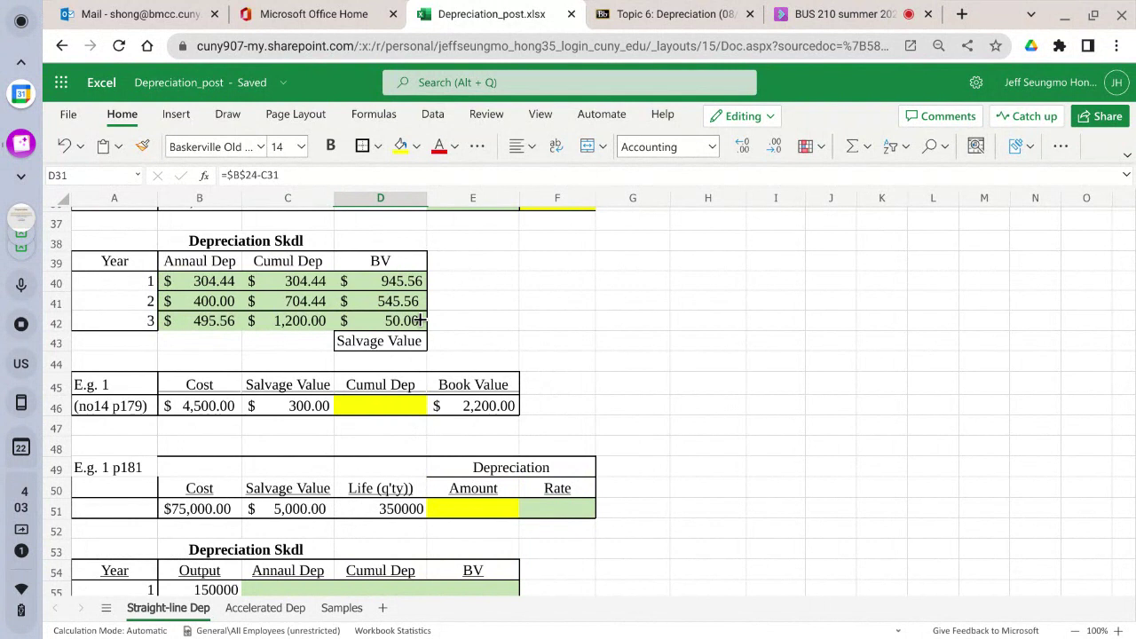
scroll(420, 320, down, 2)
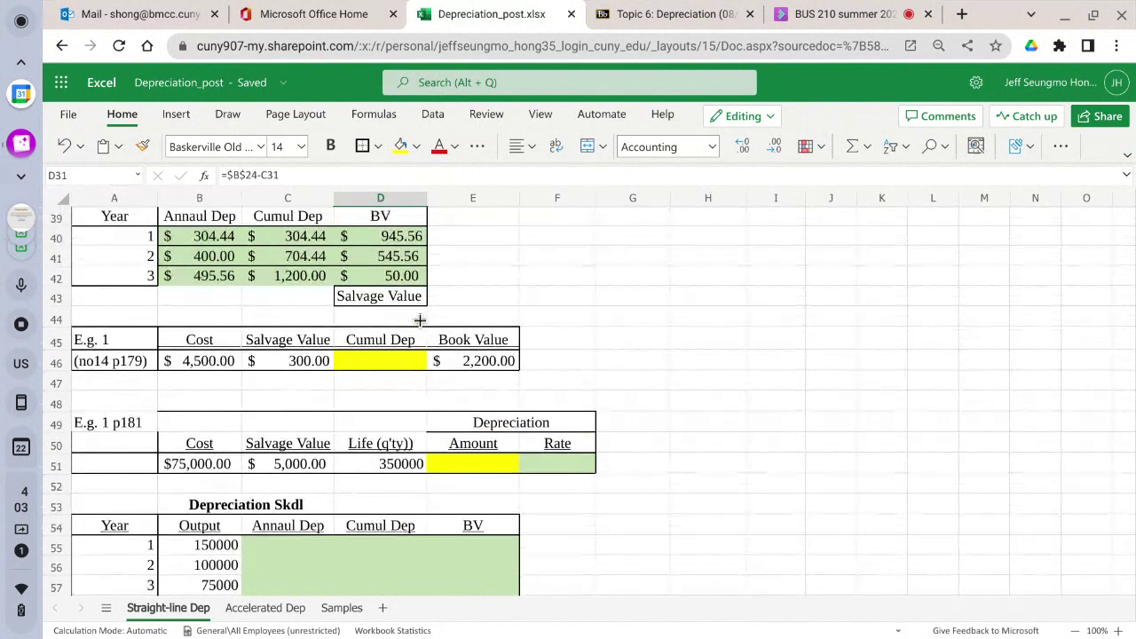
scroll(420, 320, up, 5)
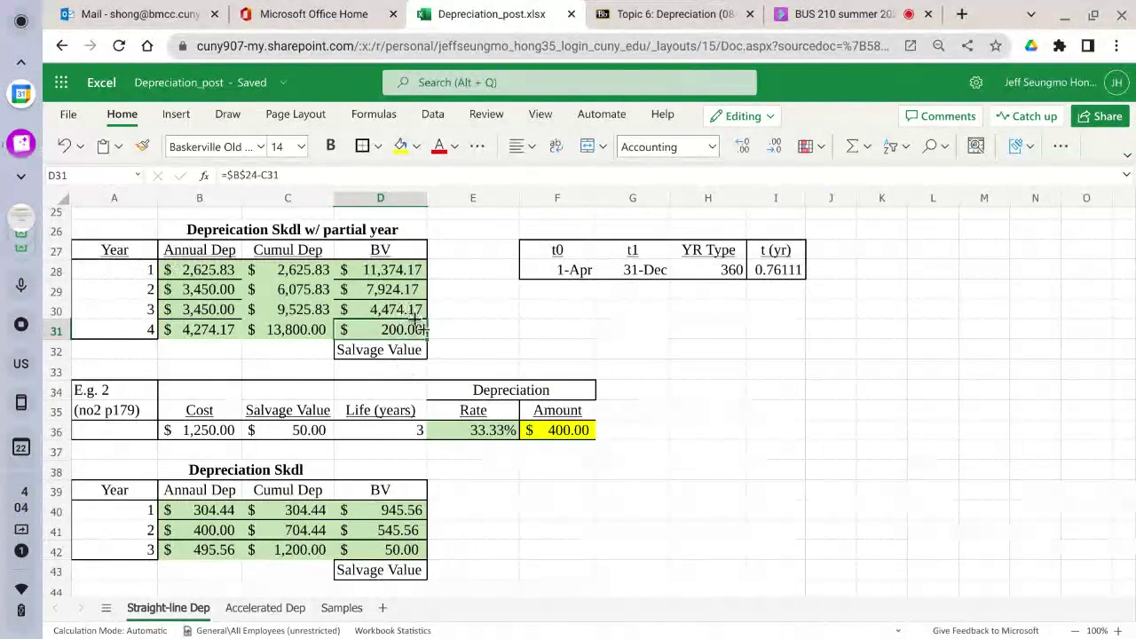
scroll(545, 360, down, 8)
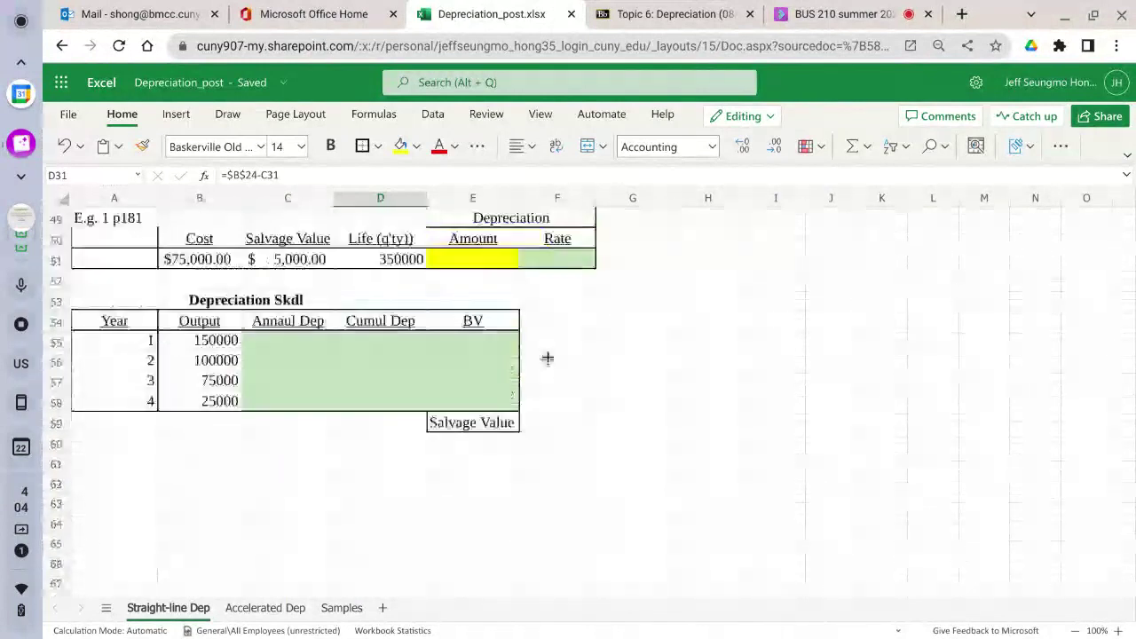
scroll(547, 357, up, 1)
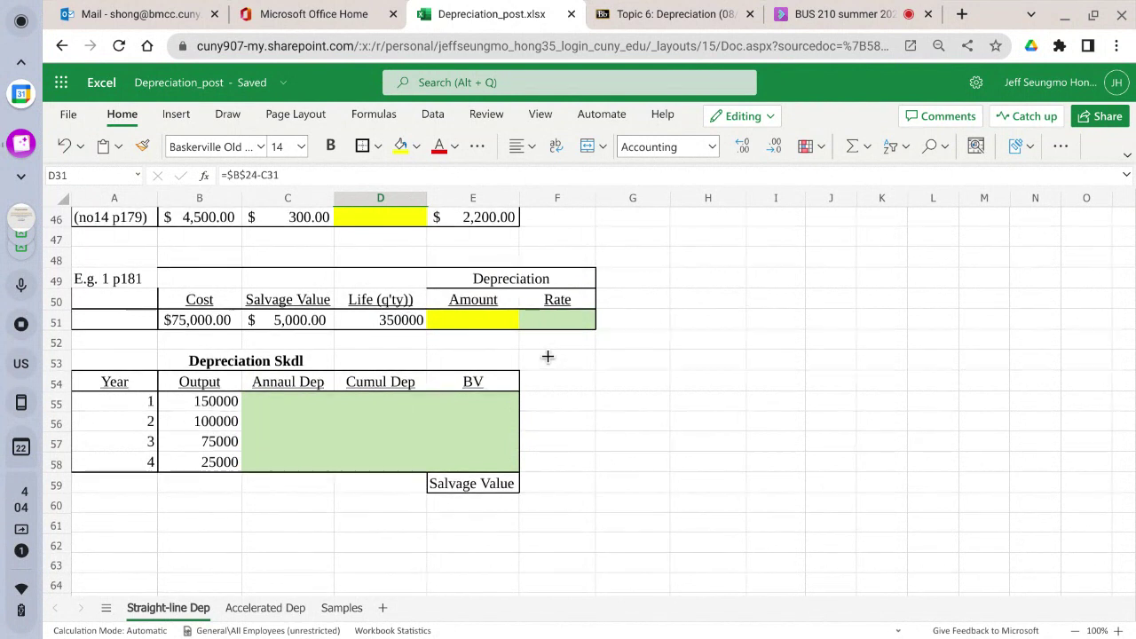
Review the example 4 partial-year schedule again and inspect the example 2 year 1 annual depreciation formula in B40
scroll(548, 356, up, 1)
scroll(548, 355, up, 3)
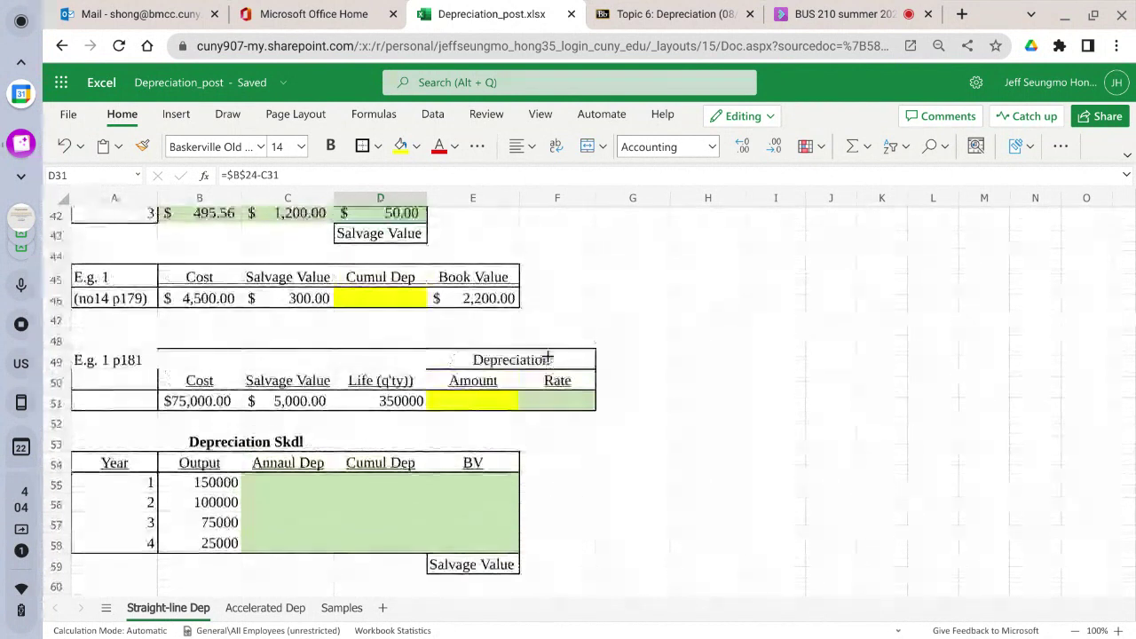
scroll(547, 356, up, 2)
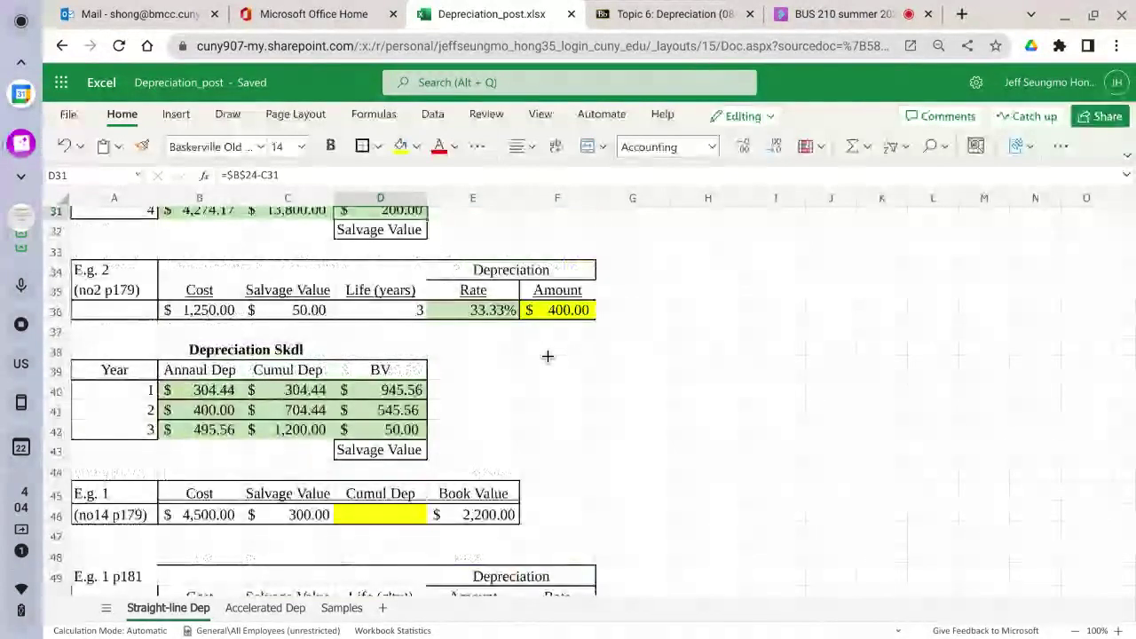
scroll(548, 356, up, 2)
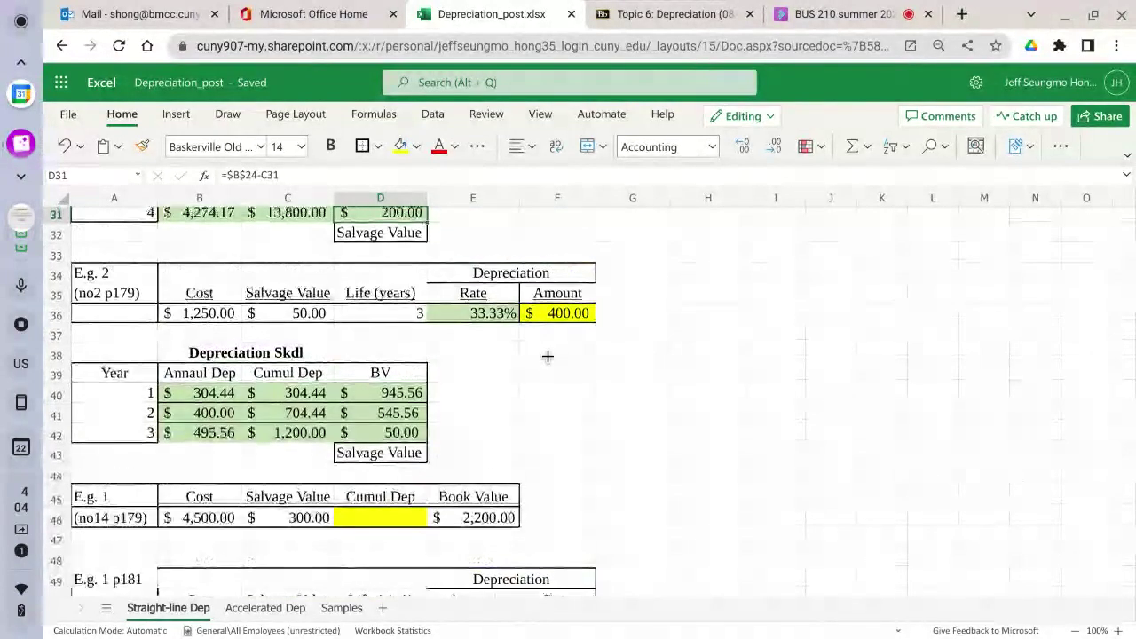
scroll(547, 356, up, 2)
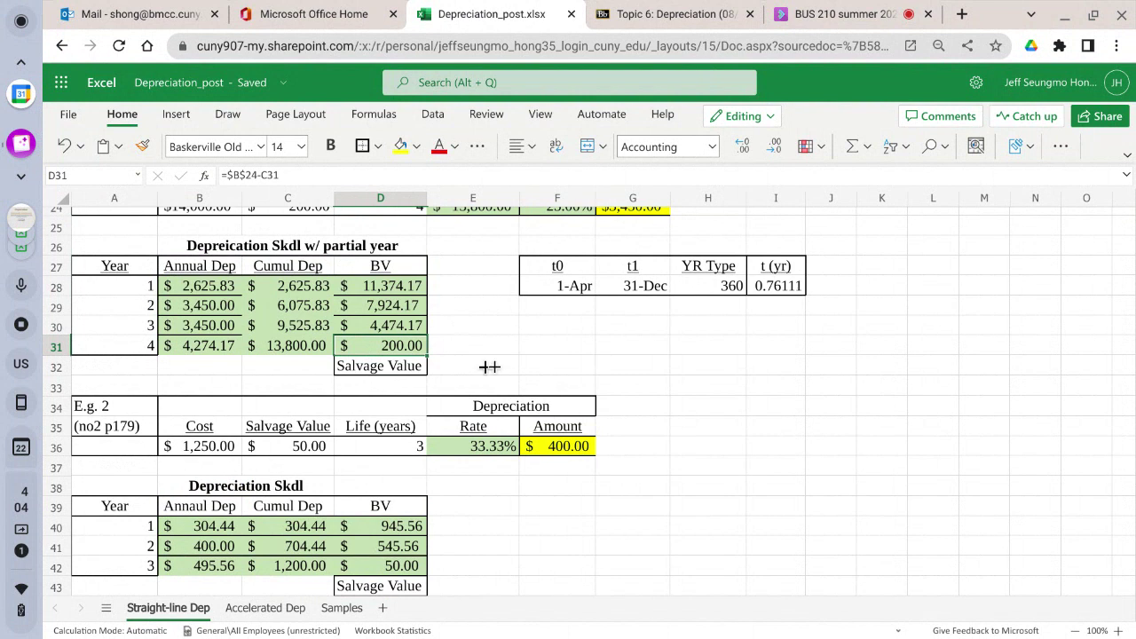
scroll(497, 362, up, 1)
scroll(499, 362, up, 3)
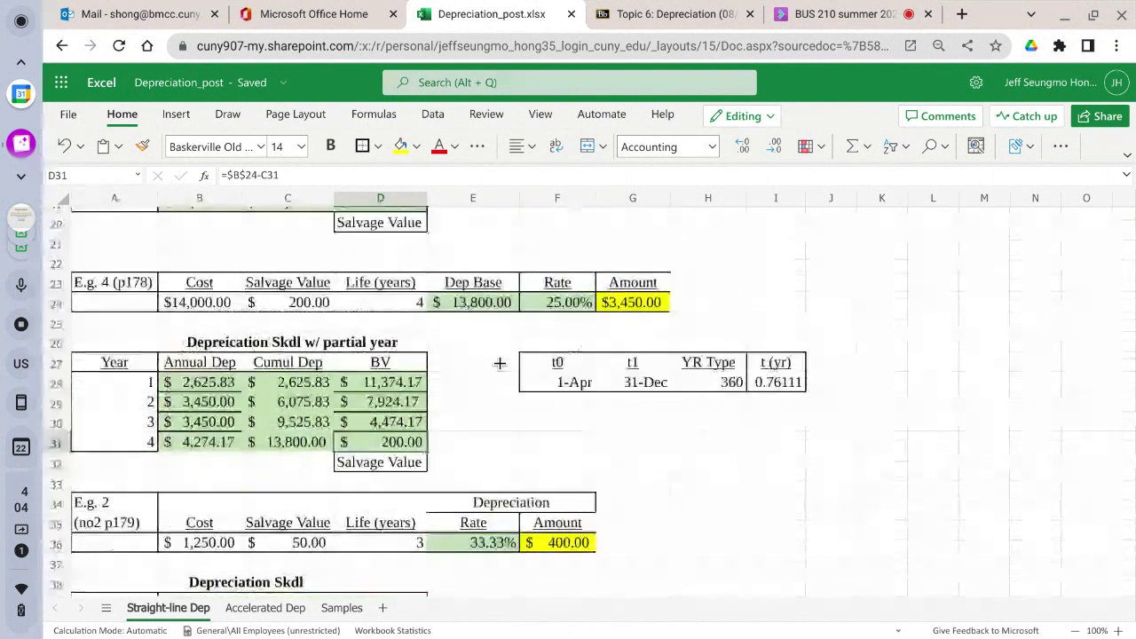
scroll(500, 363, down, 5)
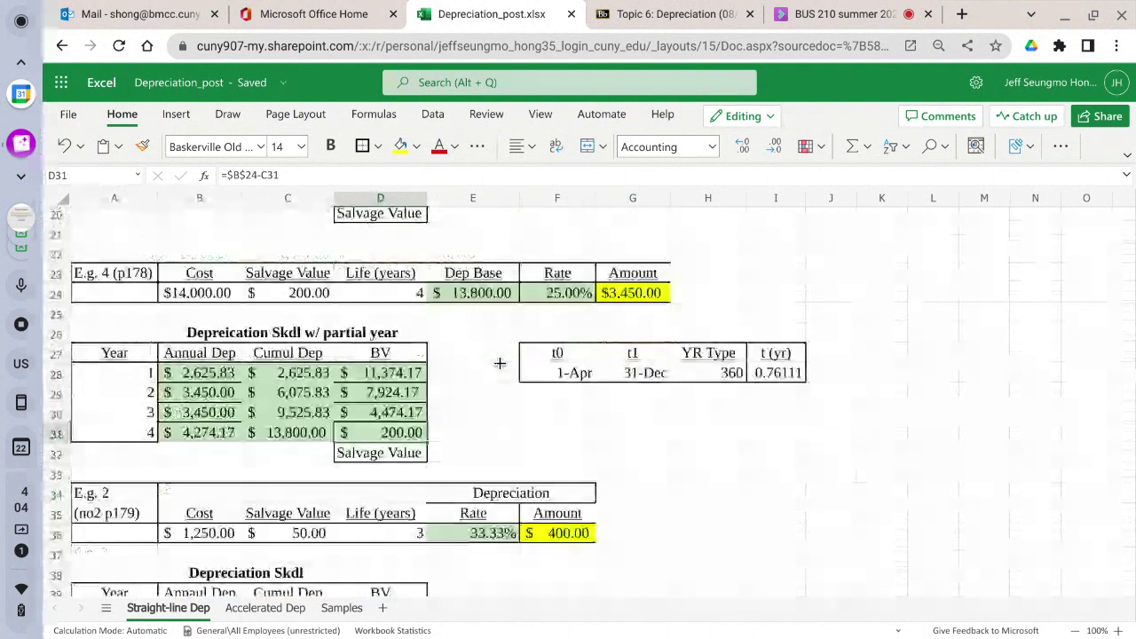
scroll(499, 363, down, 1)
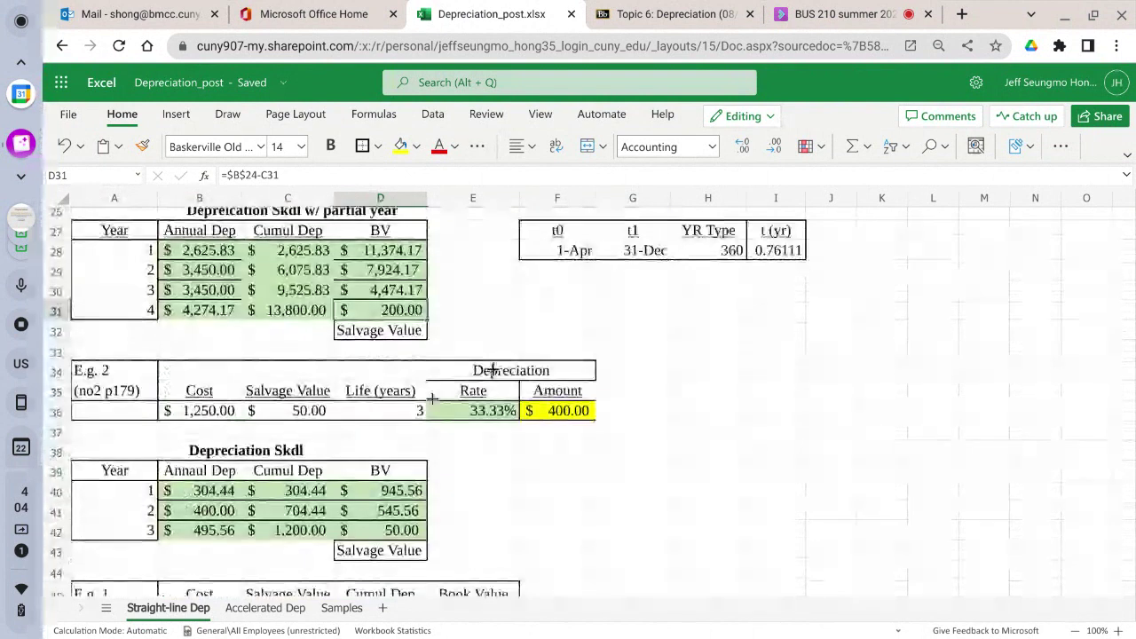
click(223, 490)
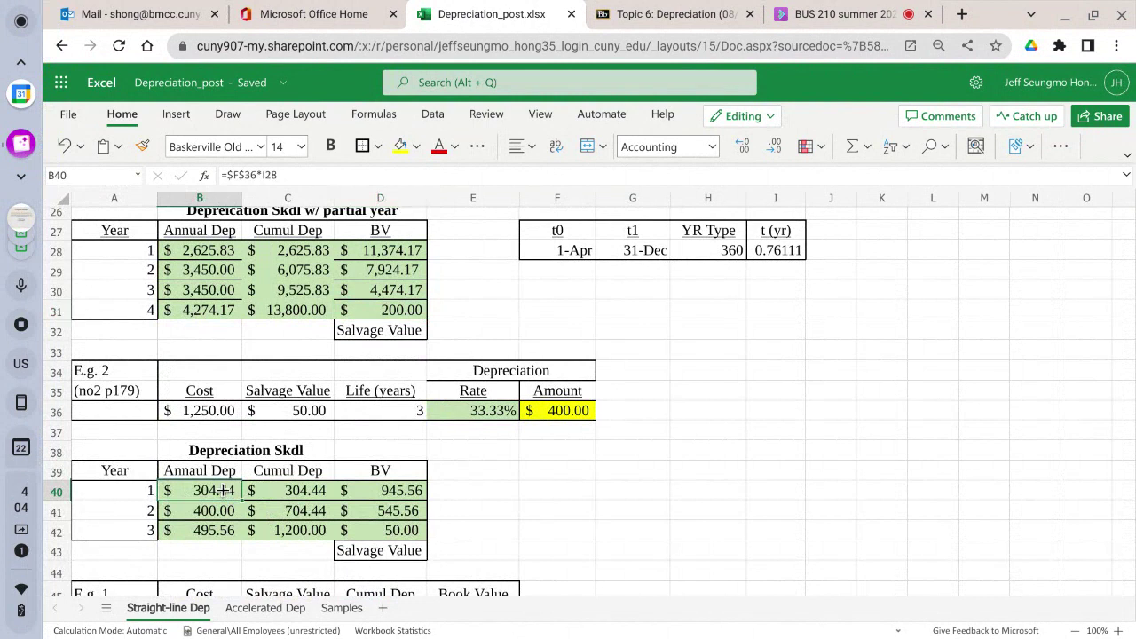
double_click(223, 490)
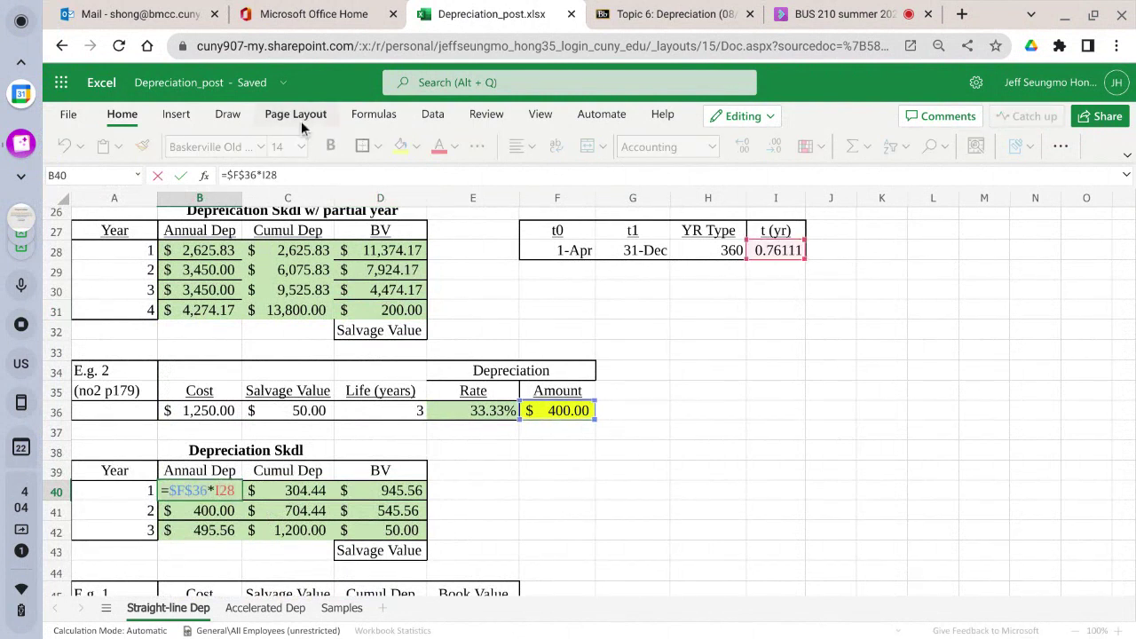
key(Escape)
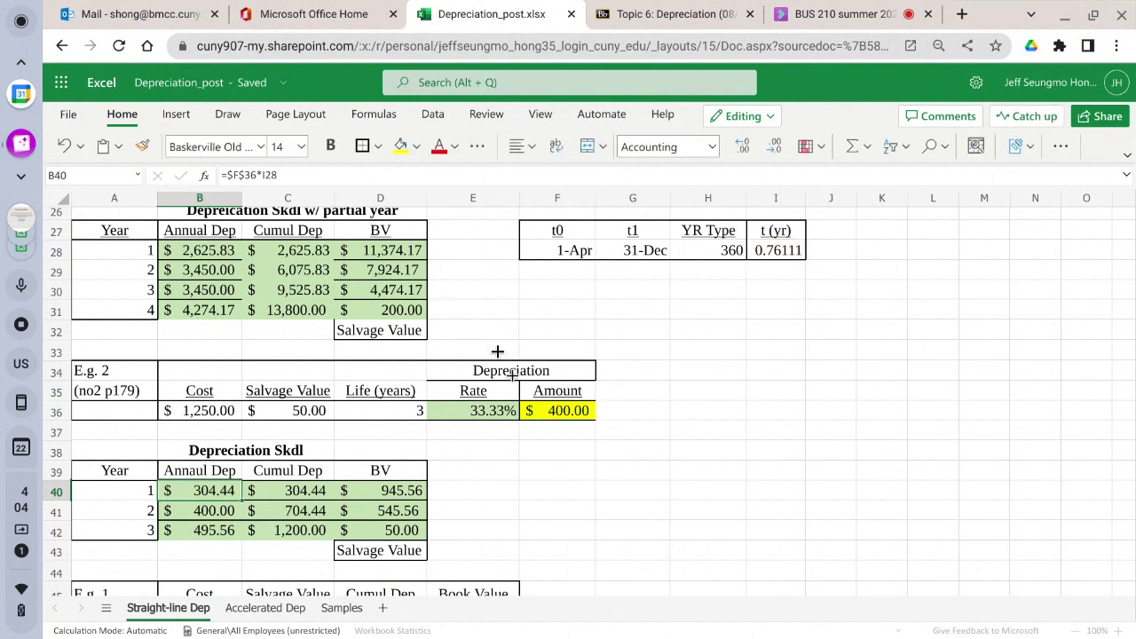
Review the example 2 year 1 annual depreciation formula in B40 and the cost, life and output entries of E.g. 1 p181
click(565, 490)
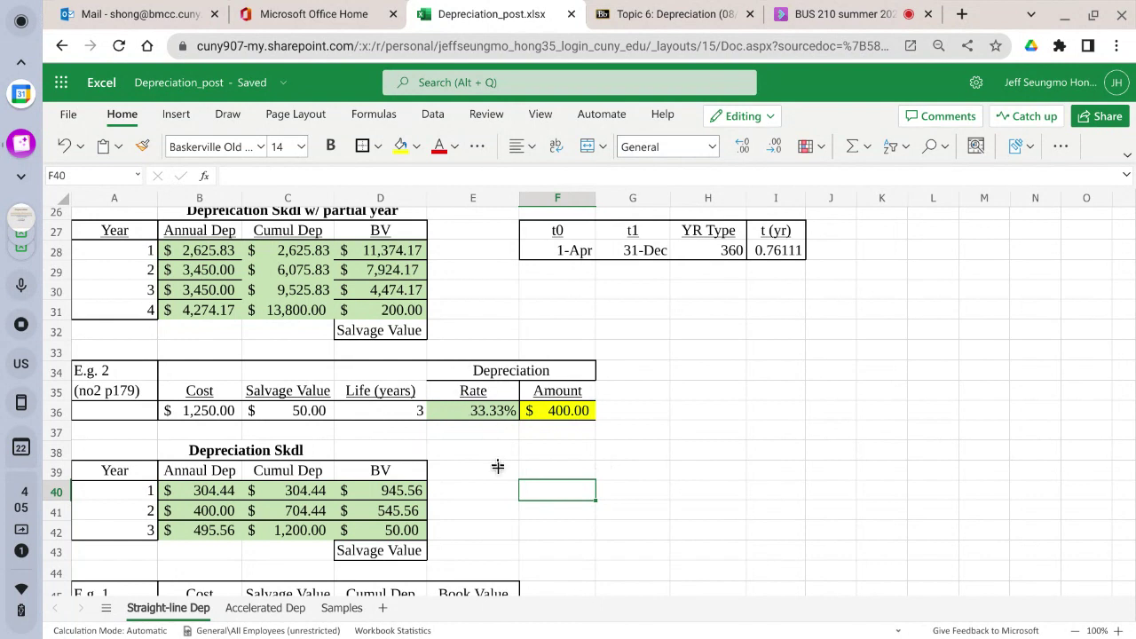
scroll(491, 477, down, 1)
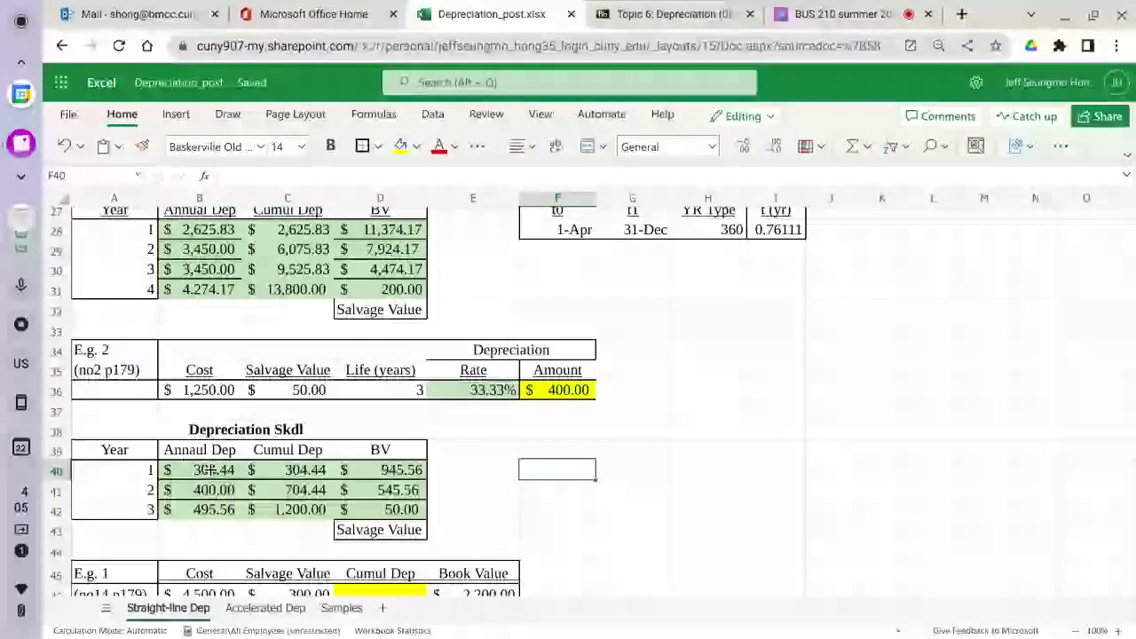
click(205, 469)
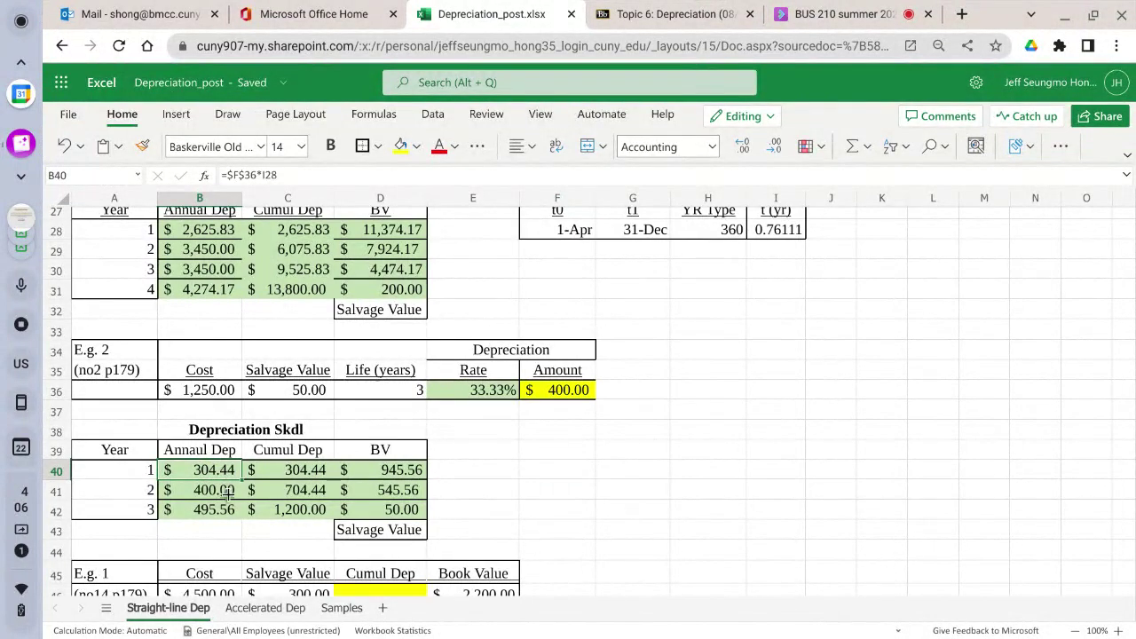
scroll(720, 583, down, 2)
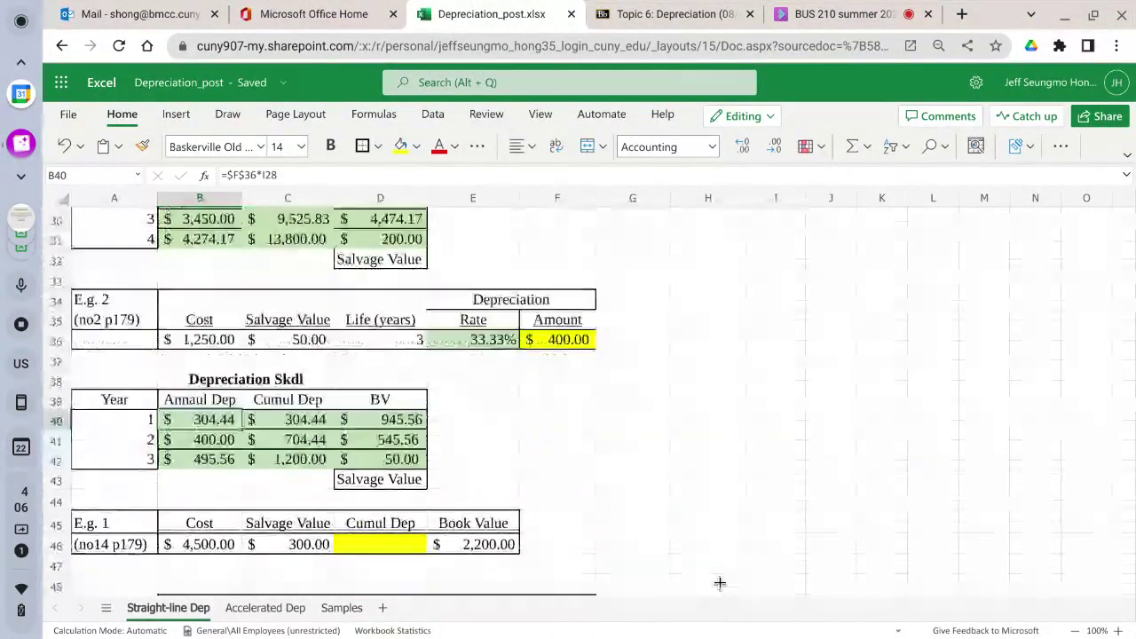
scroll(720, 583, down, 1)
scroll(720, 583, down, 6)
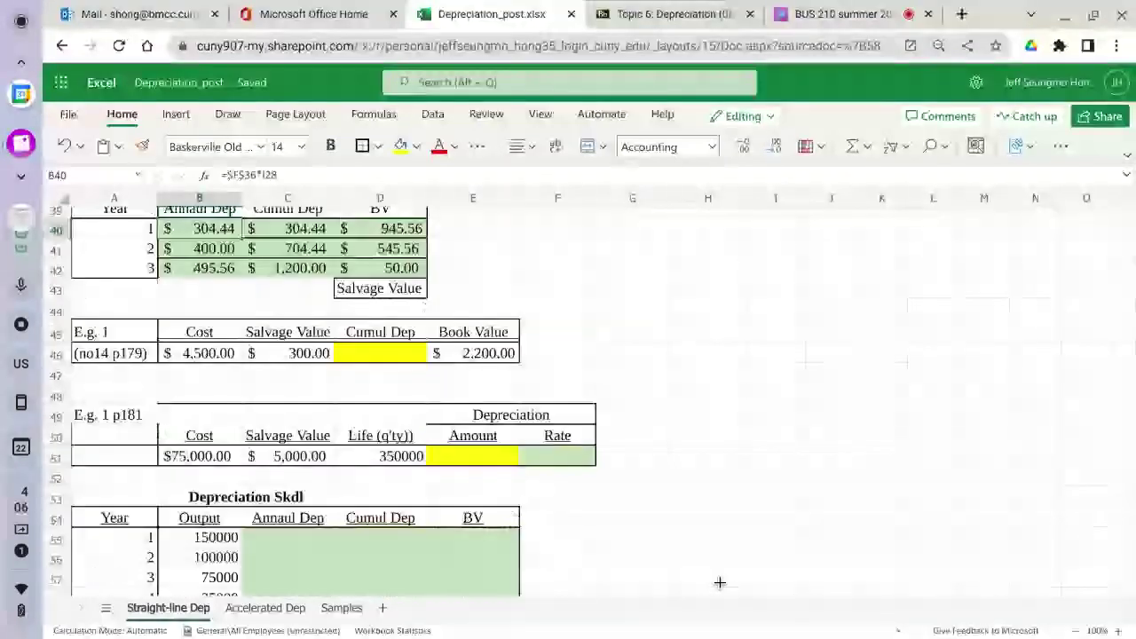
scroll(720, 583, up, 1)
scroll(719, 583, up, 1)
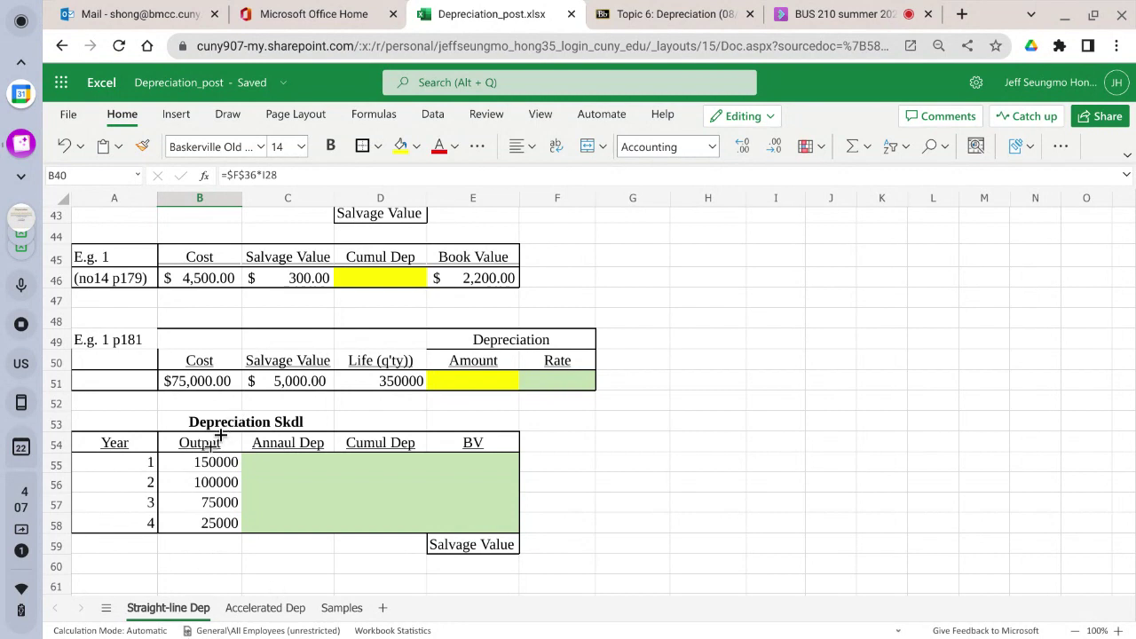
click(189, 466)
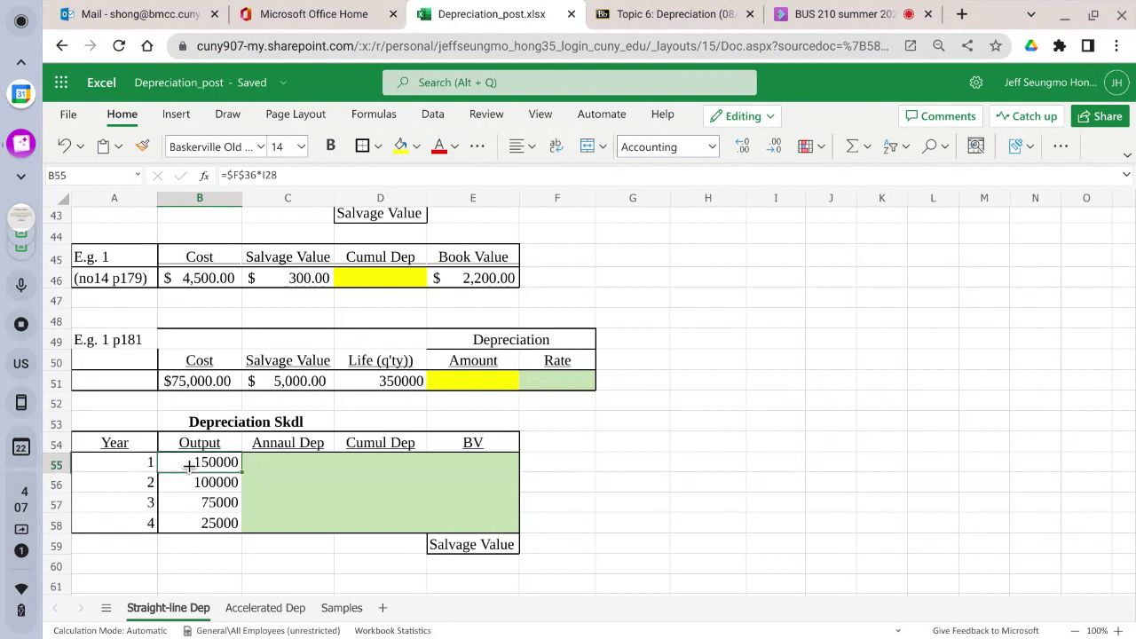
click(197, 384)
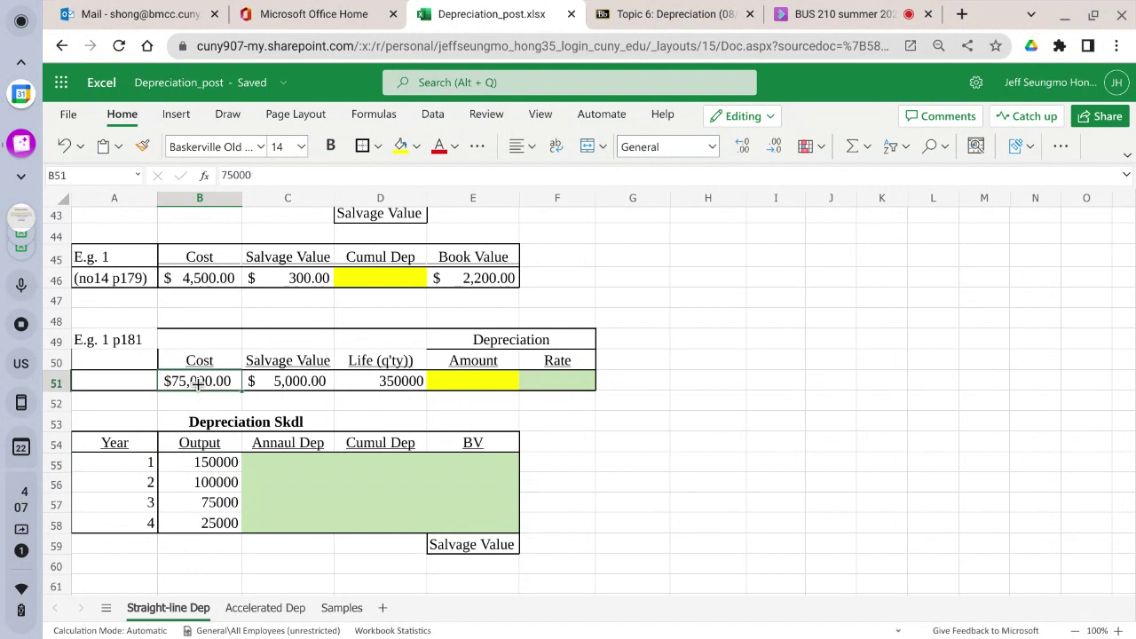
click(387, 381)
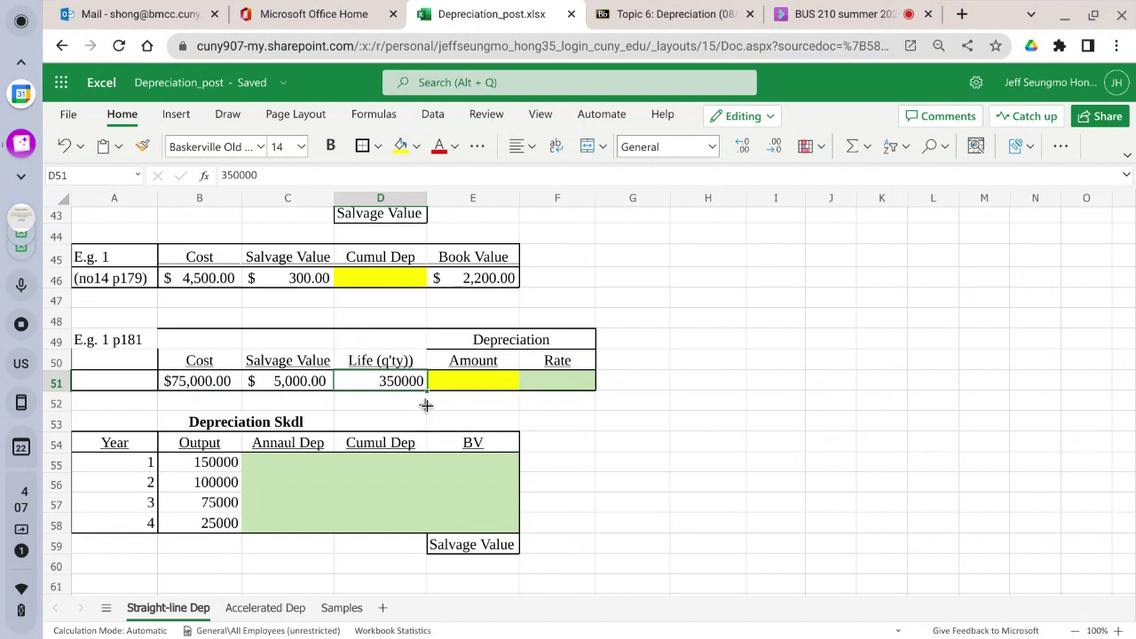
Remove the extra closing parenthesis from the E.g. 1 p181 life header in D50 so it reads Life (q'ty)
click(411, 353)
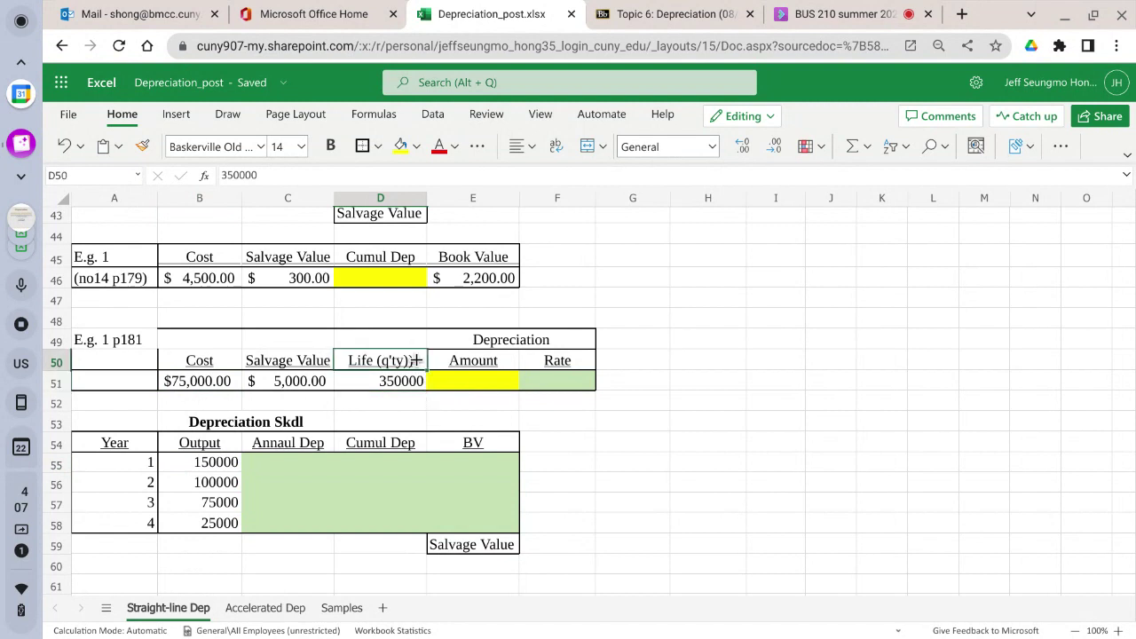
click(330, 176)
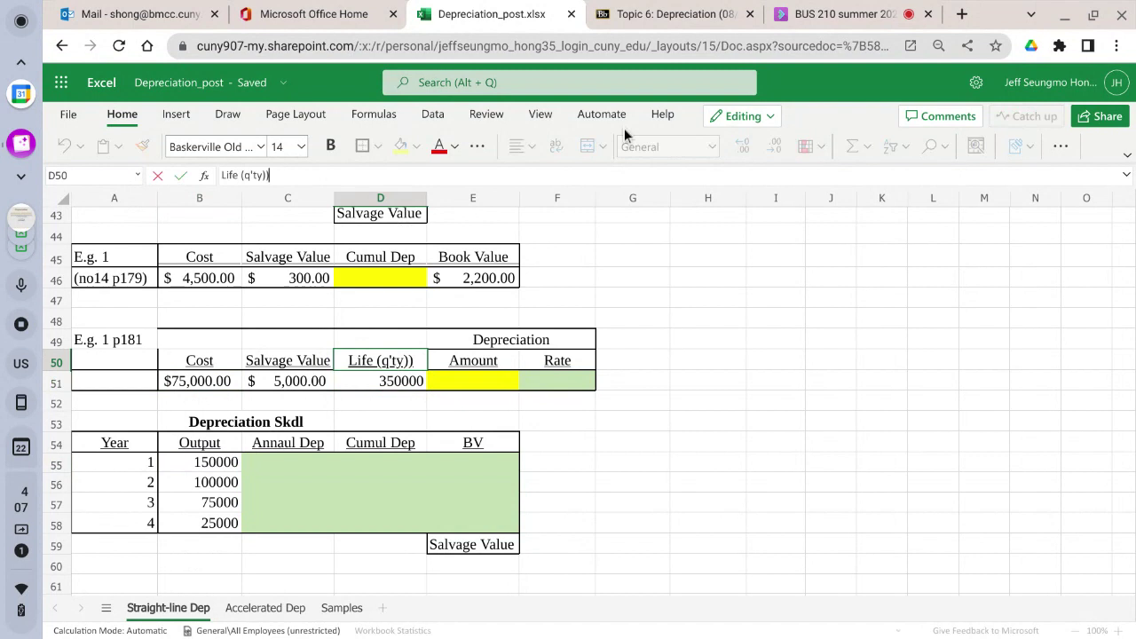
key(BackSpace)
key(Return)
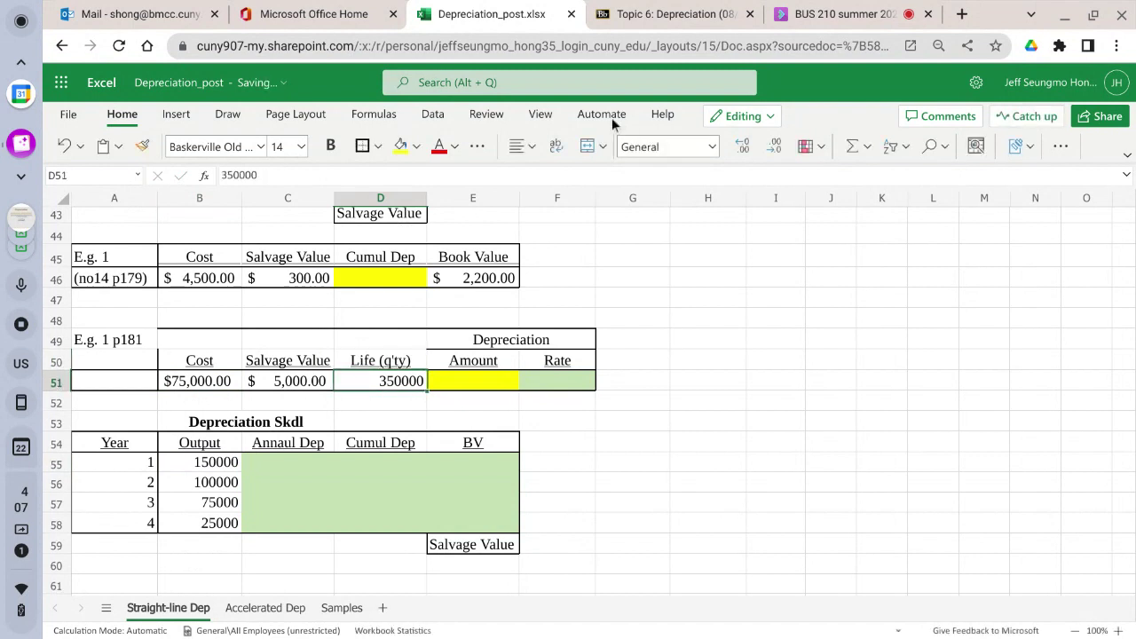
Set the E.g. 1 p181 salvage value in C51 to 500, keeping the cell in regular weight
click(194, 381)
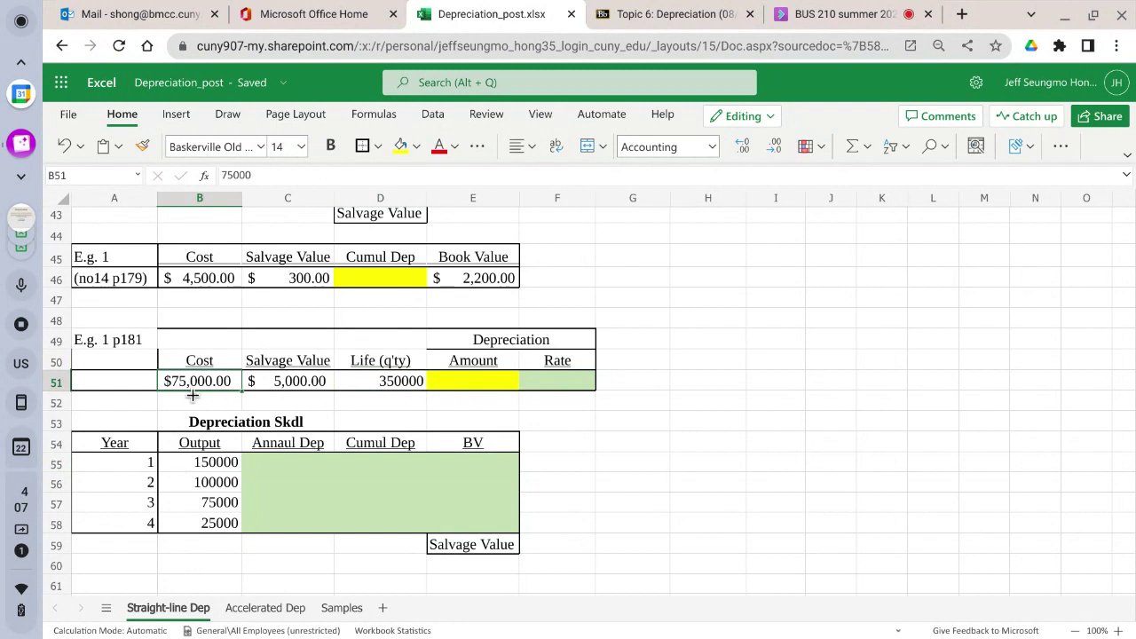
click(293, 383)
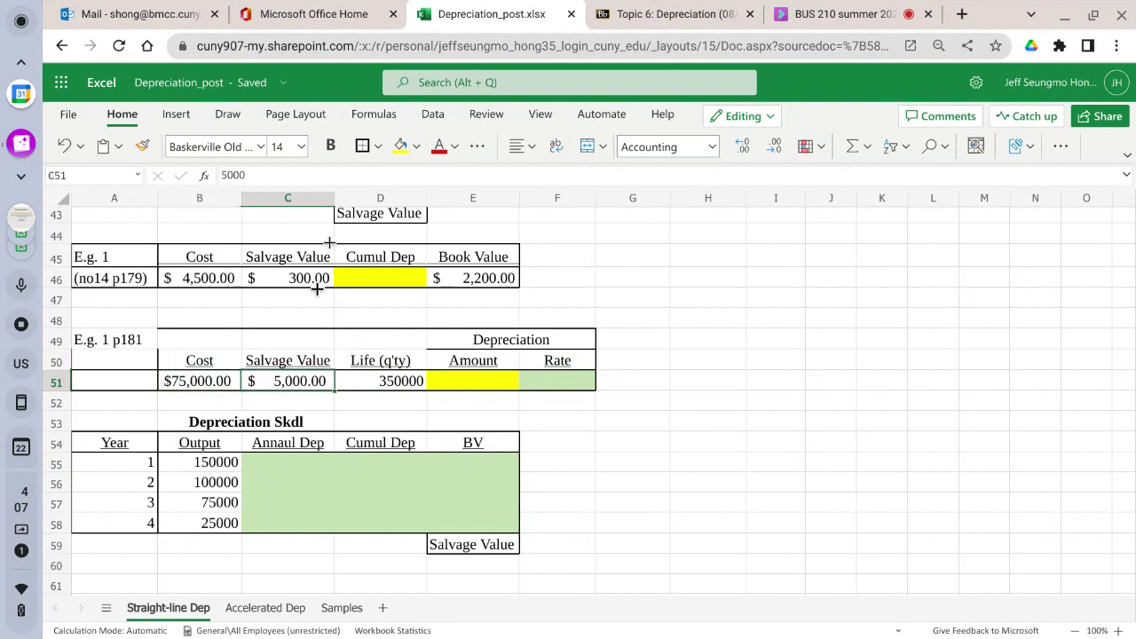
click(328, 154)
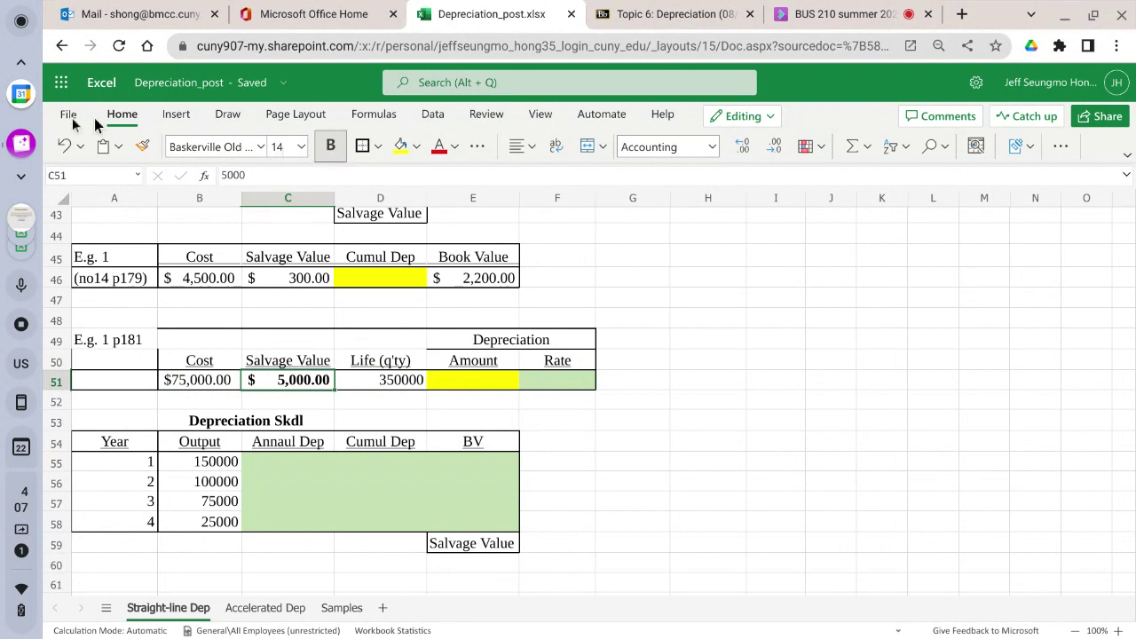
click(65, 152)
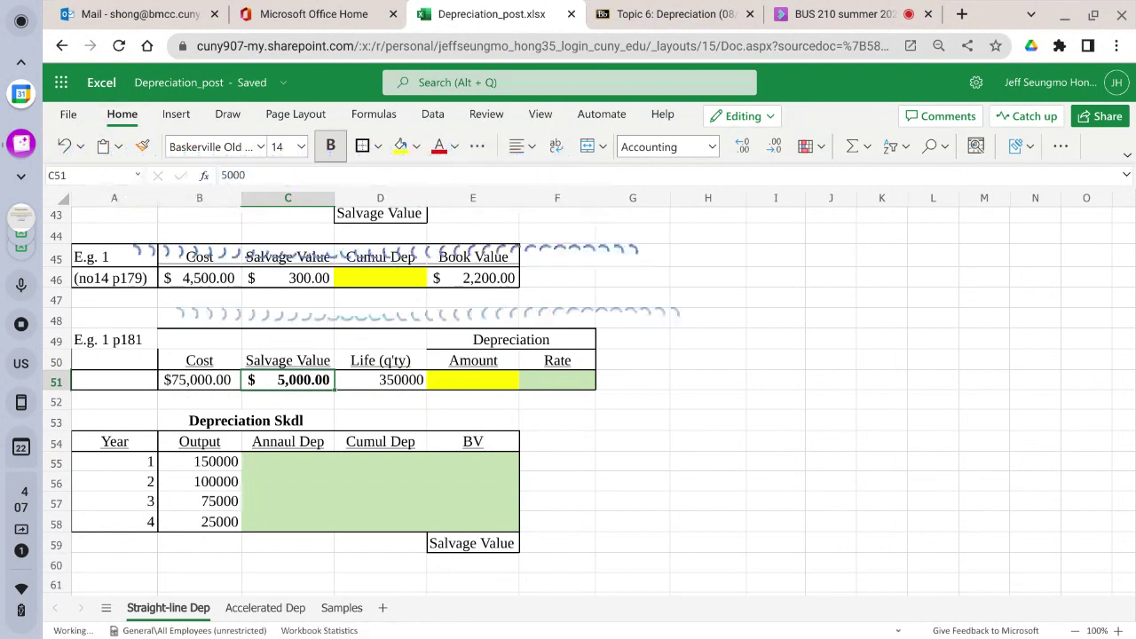
click(267, 174)
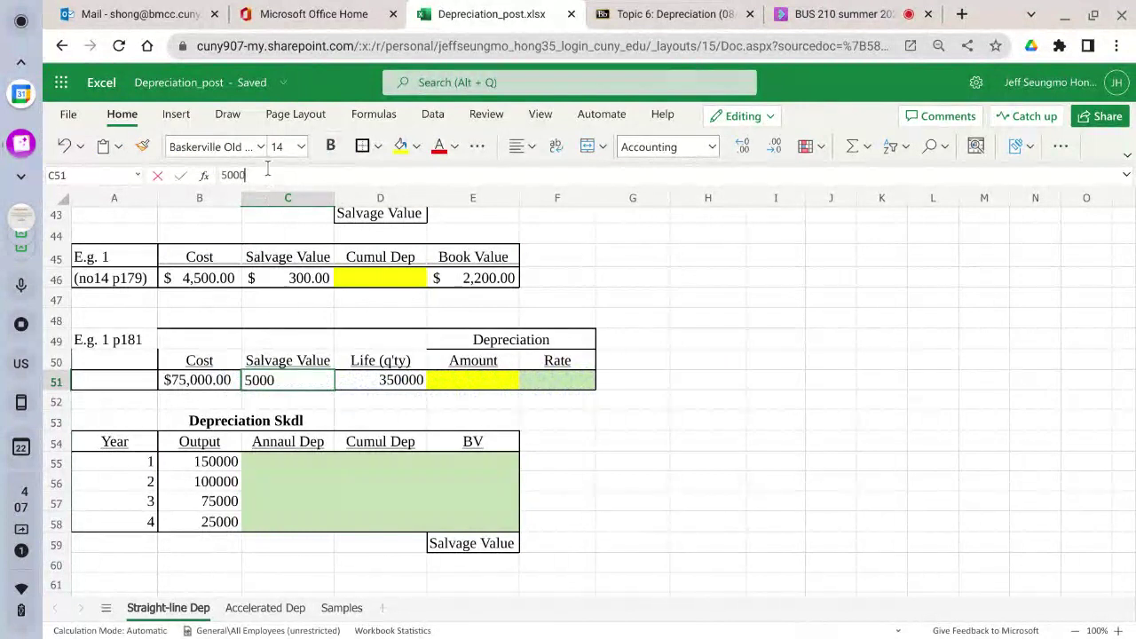
key(BackSpace)
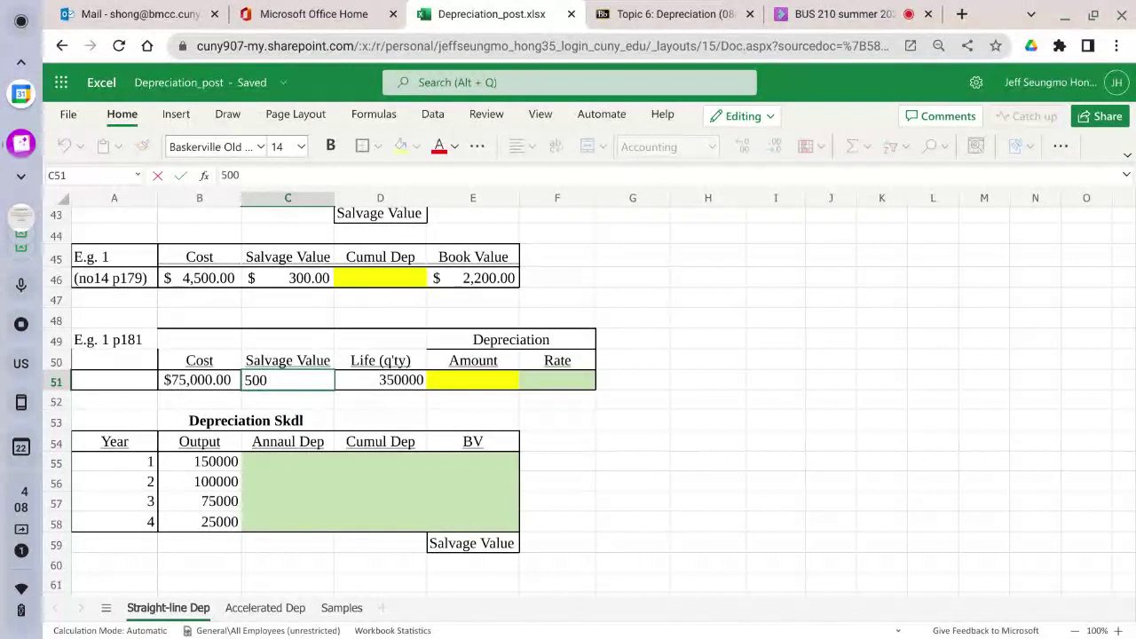
key(Return)
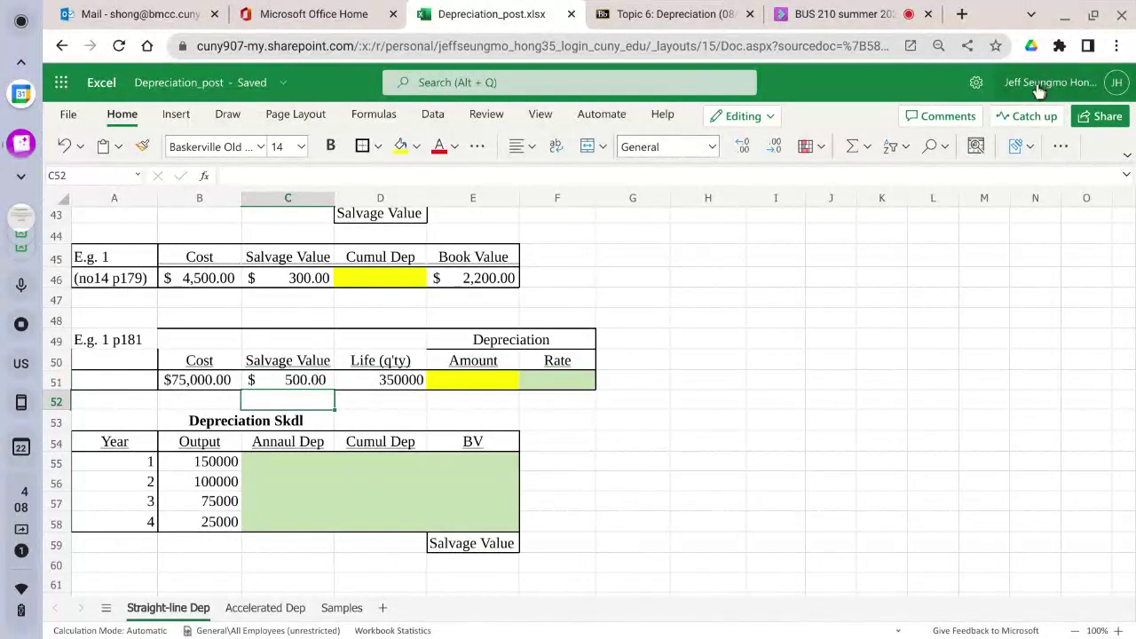
Swap the E.g. 1 p181 depreciation columns by moving Rate to E50:E51 and Amount to F50:F51
click(395, 385)
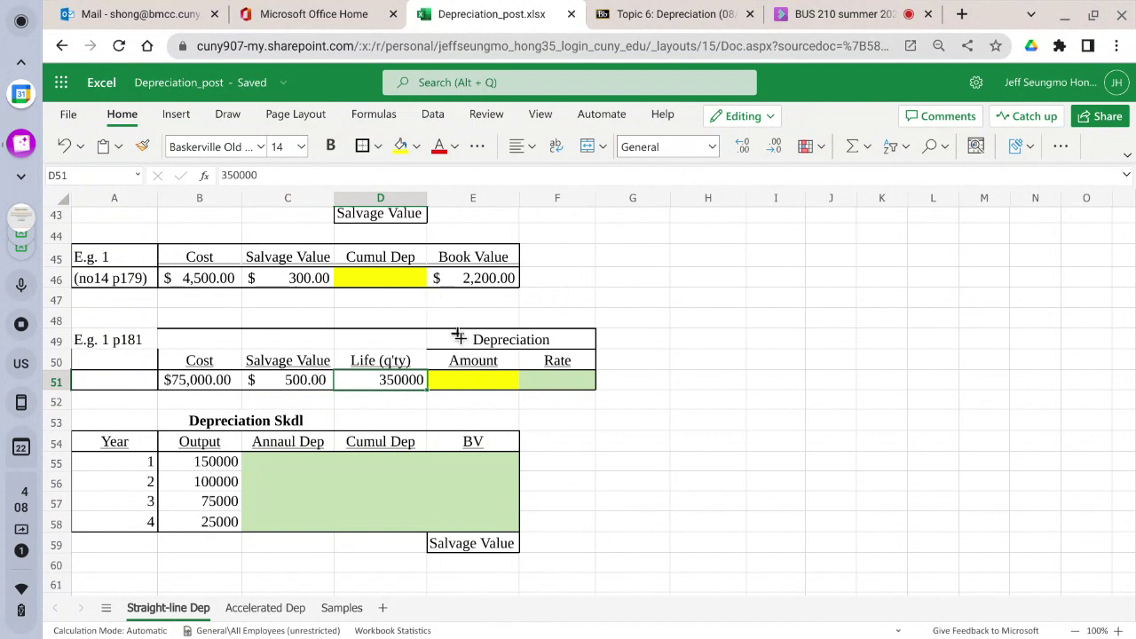
drag(463, 359, 559, 379)
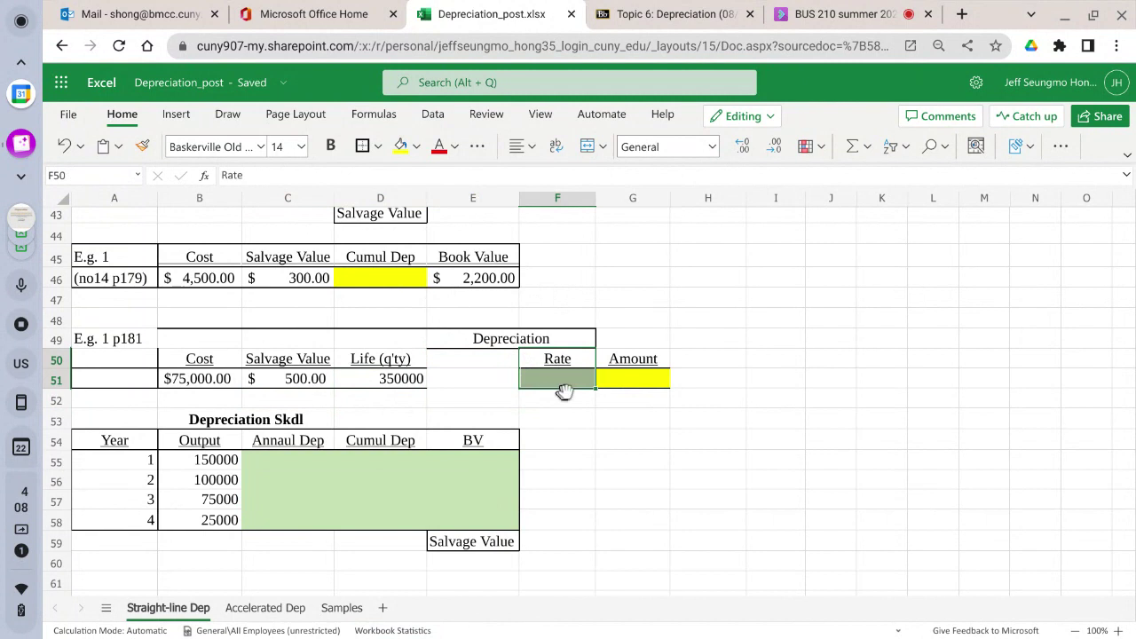
drag(583, 391, 452, 380)
drag(661, 359, 578, 376)
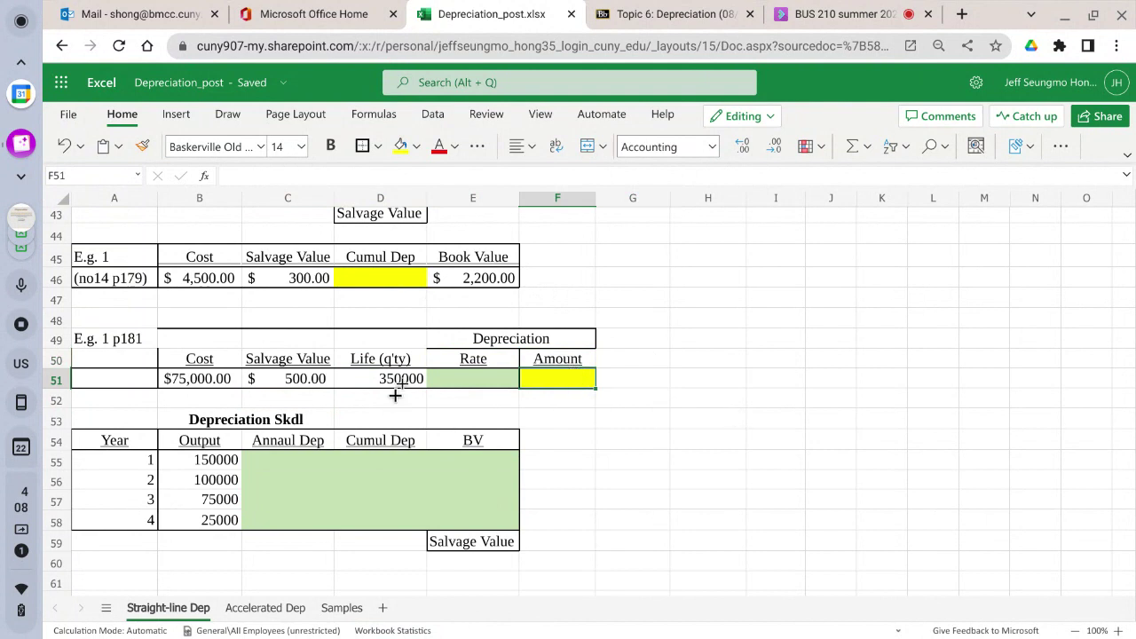
Enter the E.g. 1 p181 depreciation rate formula =1/D51 in E51
click(449, 377)
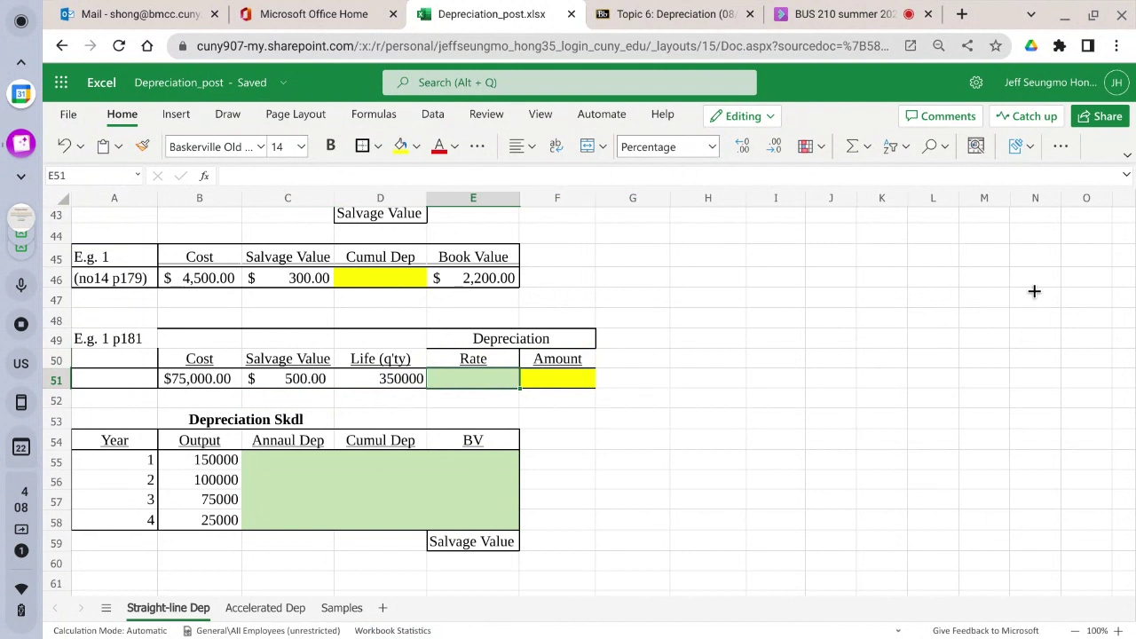
text(=)
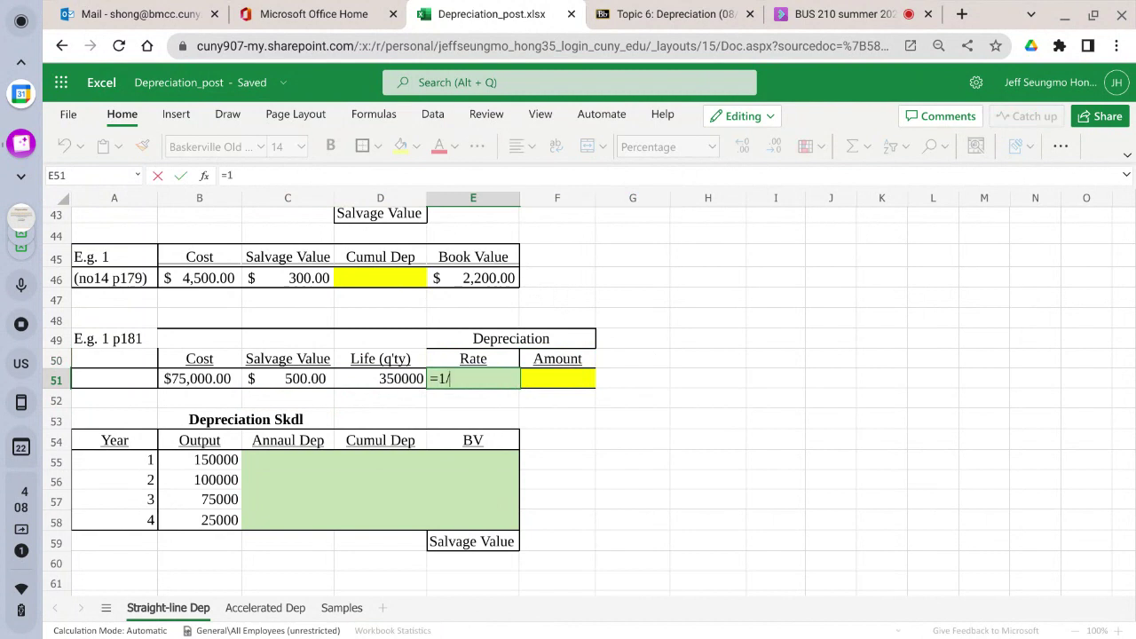
text(1/)
click(383, 383)
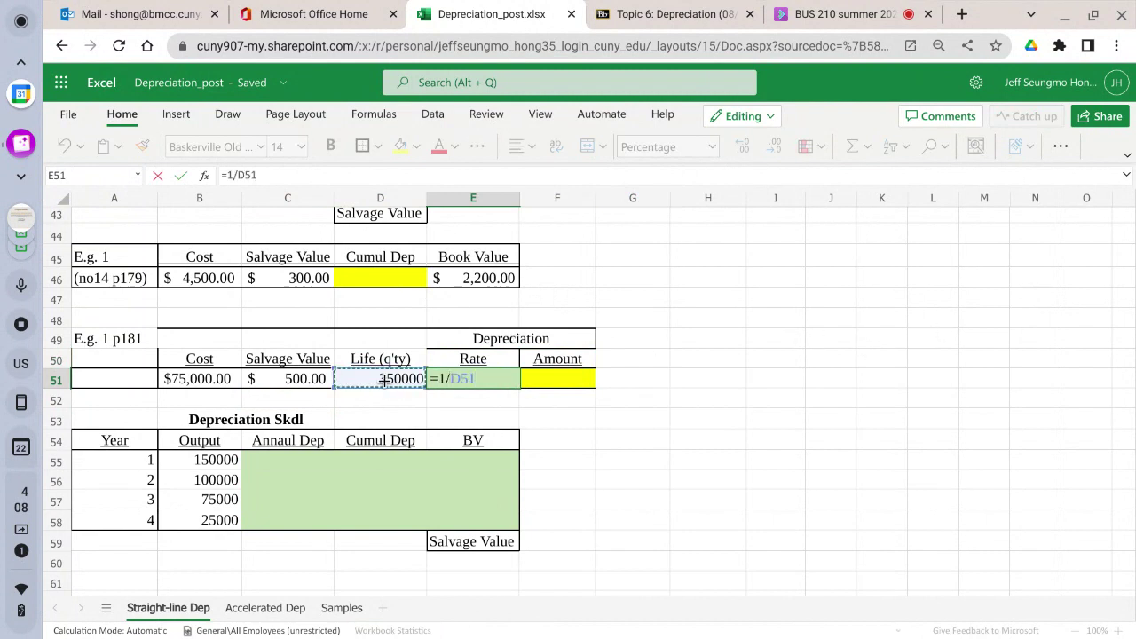
click(182, 175)
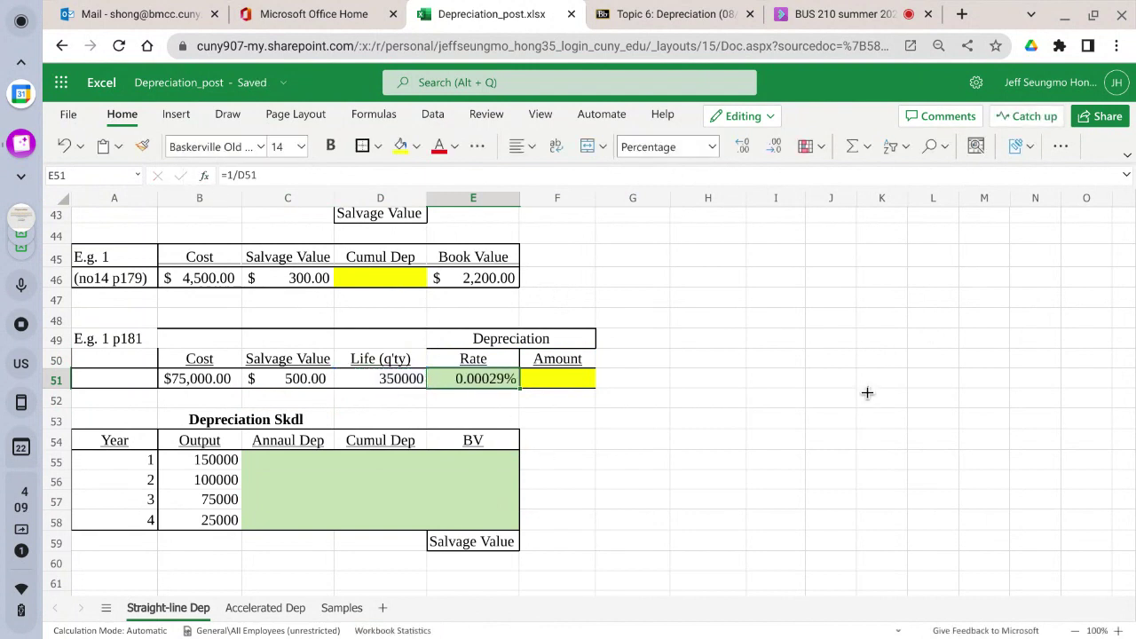
Enter the E.g. 1 p181 depreciation amount formula =(B51-C51)*E51 in F51
click(545, 398)
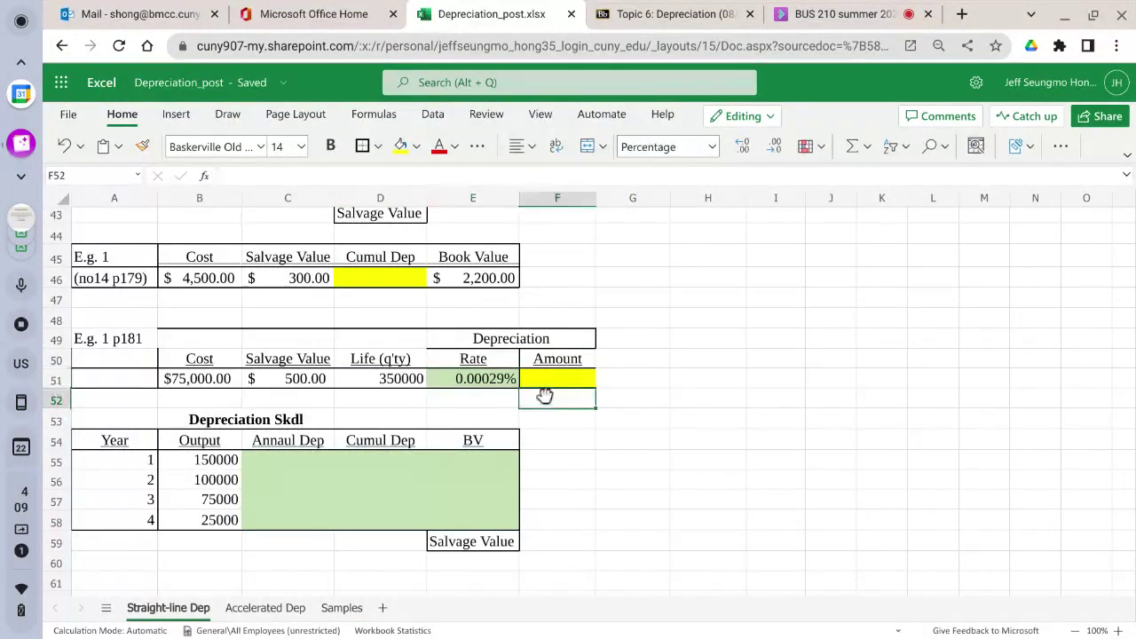
click(541, 380)
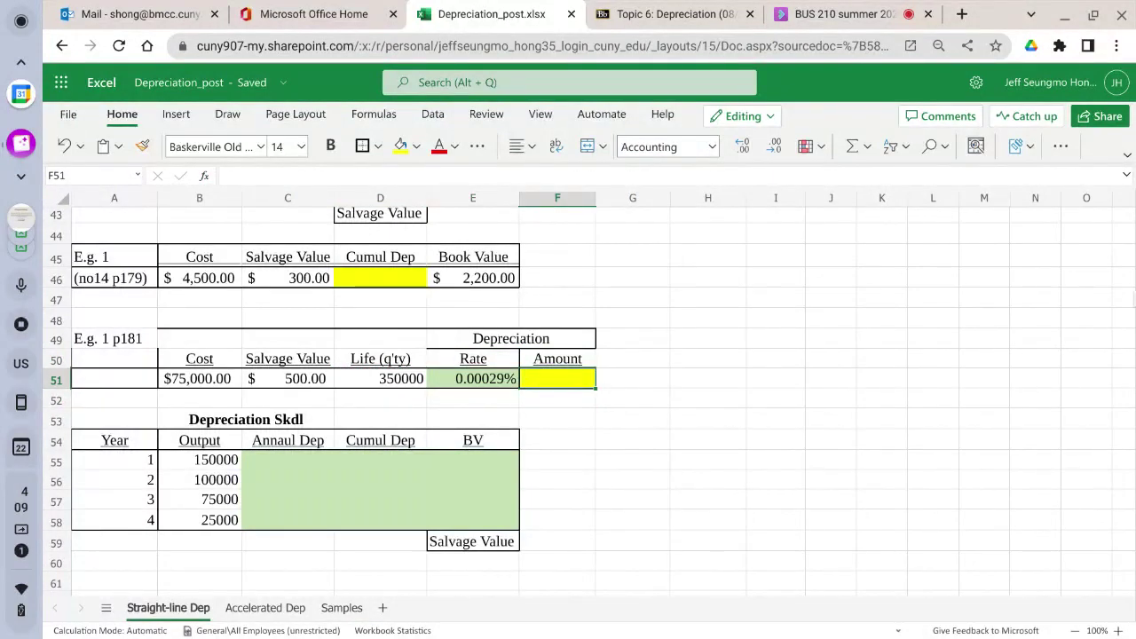
text(=)
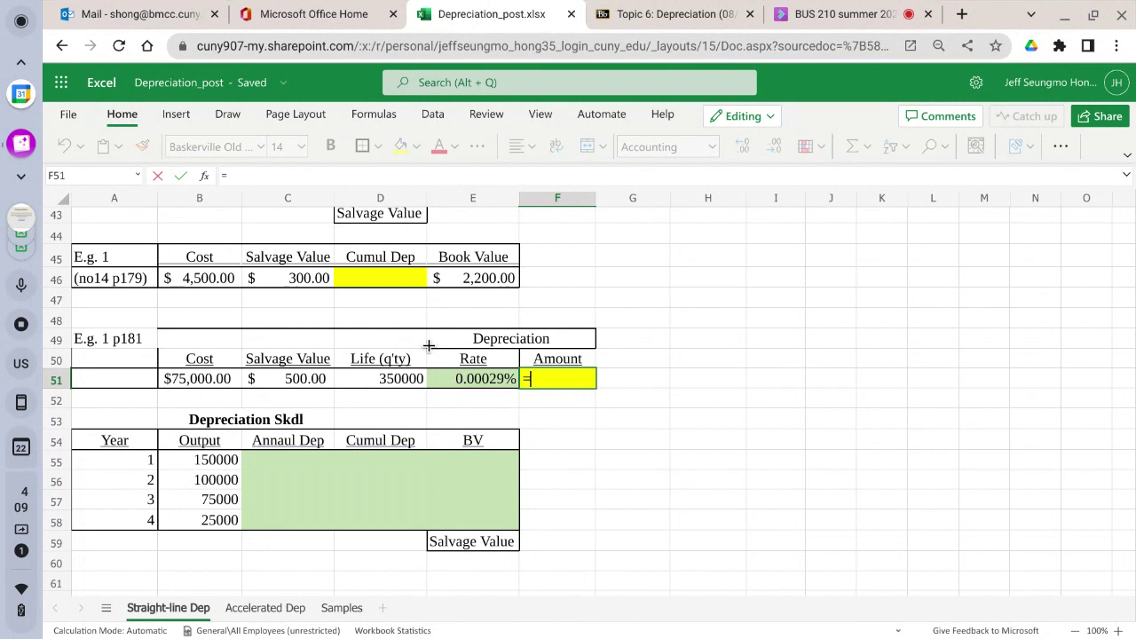
text(()
click(175, 377)
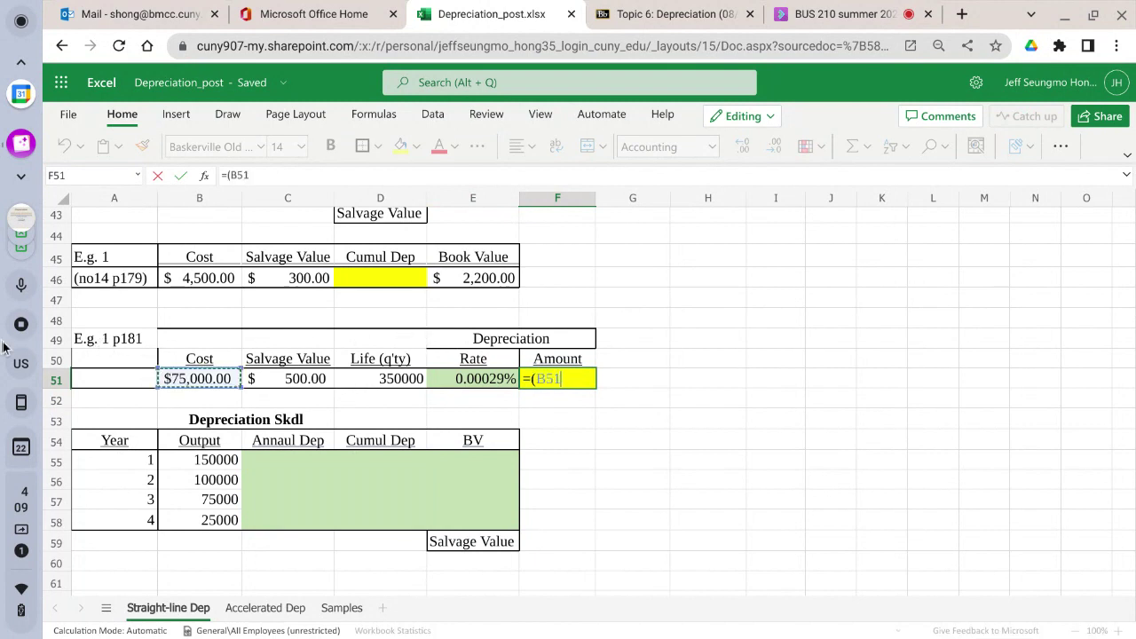
text(-)
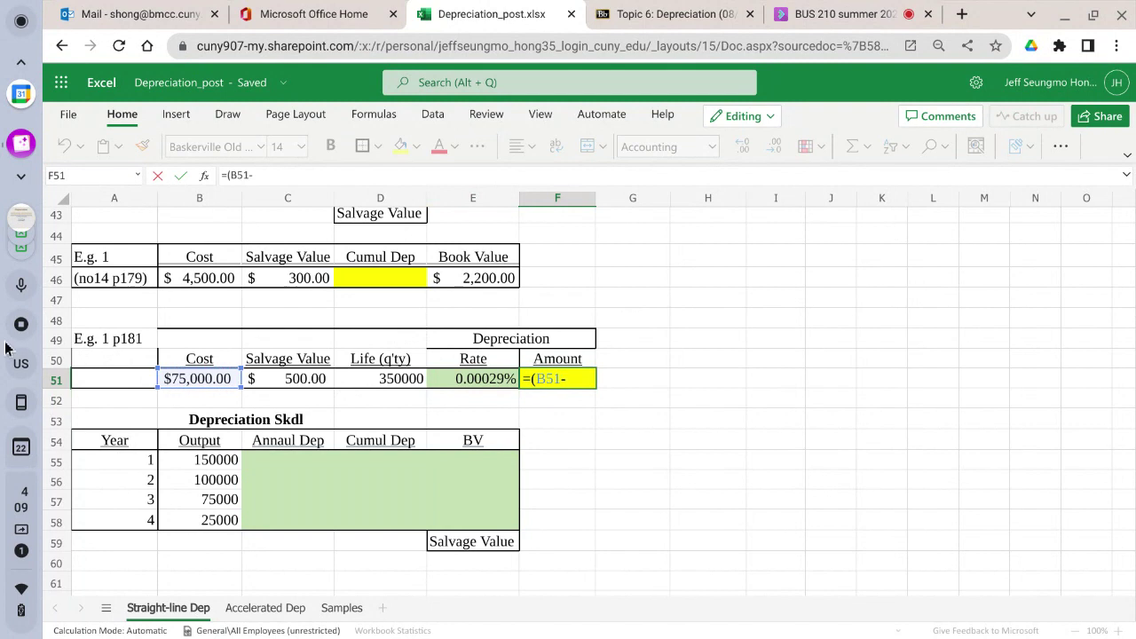
click(282, 380)
text())
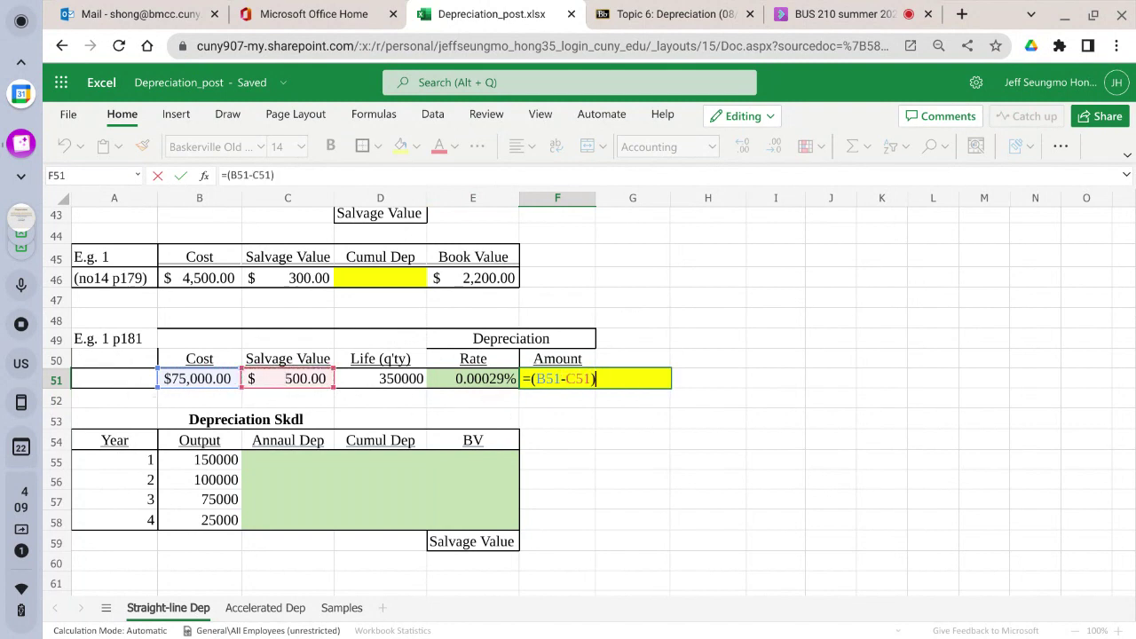
text(*)
click(484, 380)
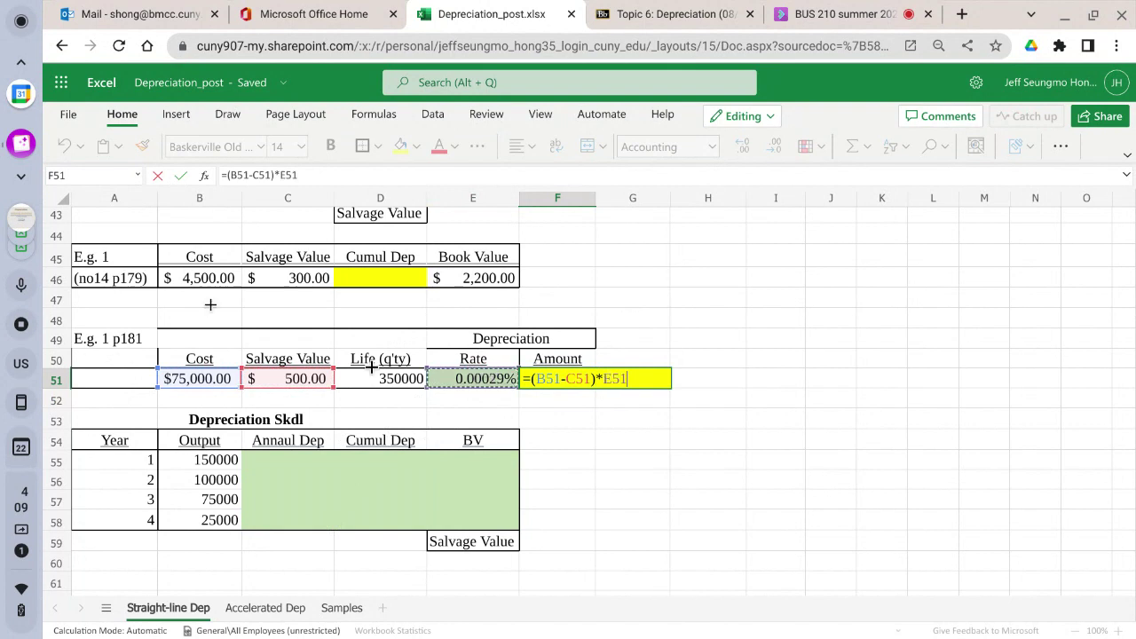
click(182, 173)
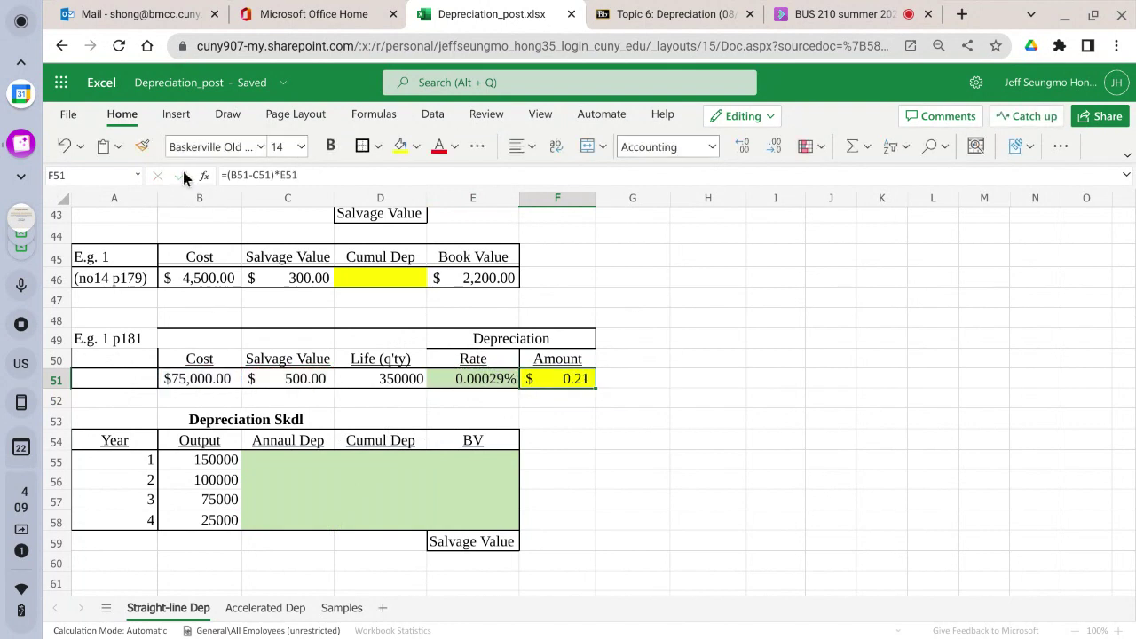
Enter the annual depreciation formula =$F$51*B55 in C55 and fill it down through C58
click(286, 462)
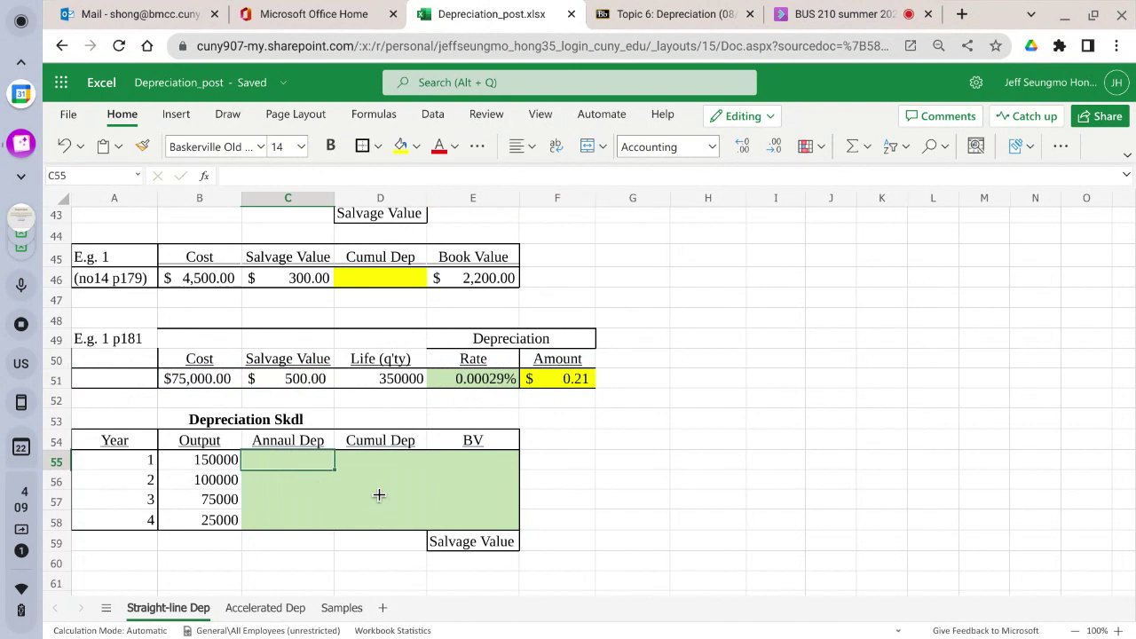
text(=)
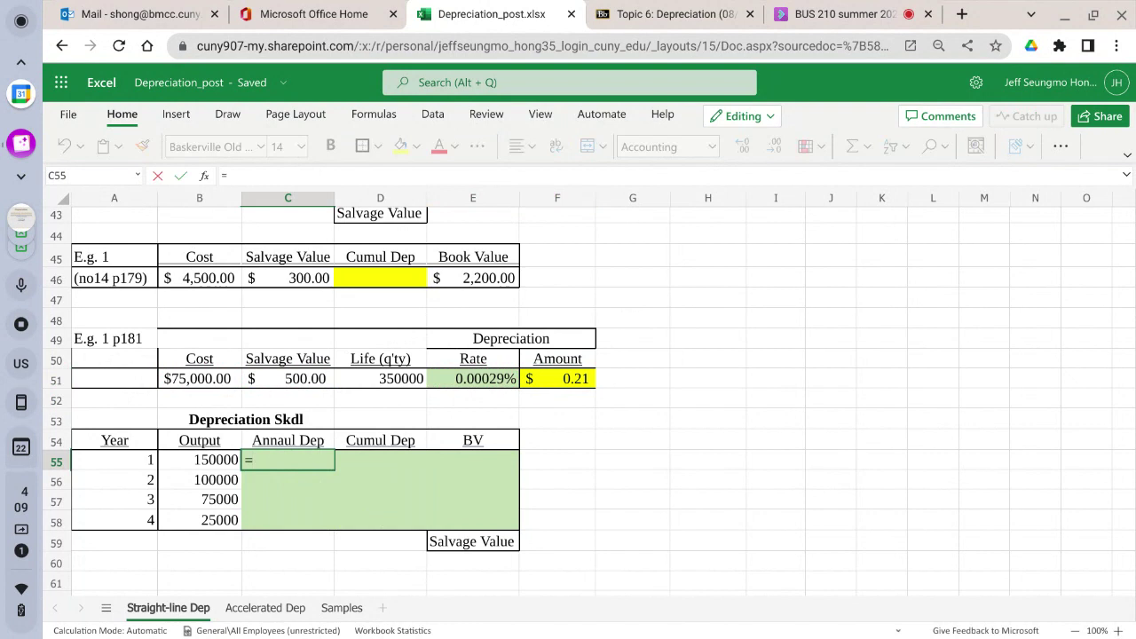
click(540, 380)
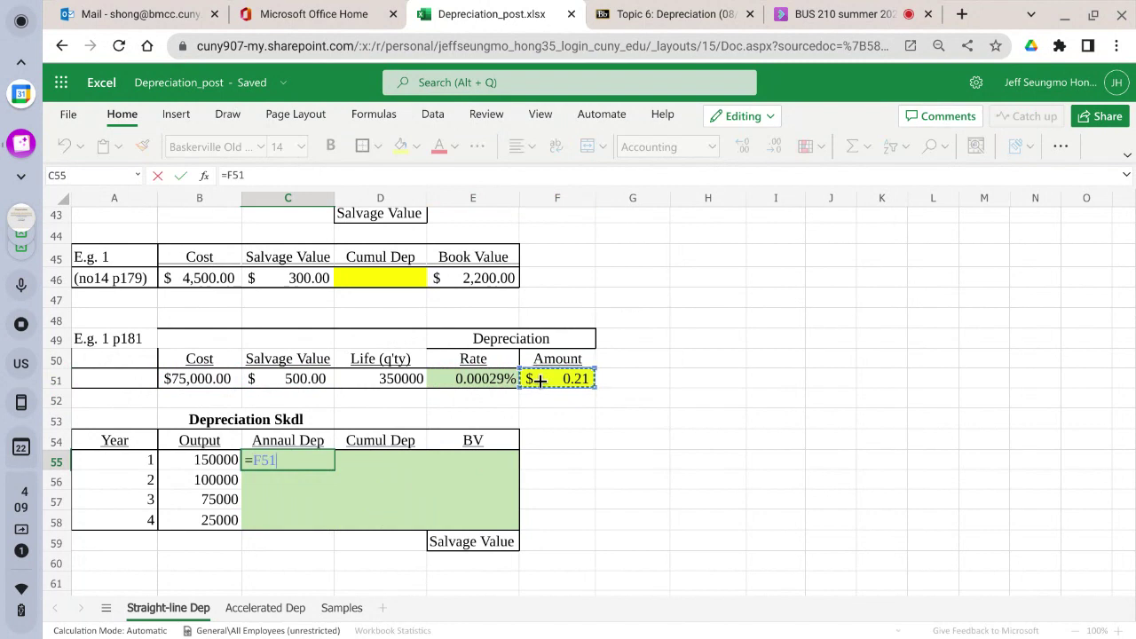
key(F4)
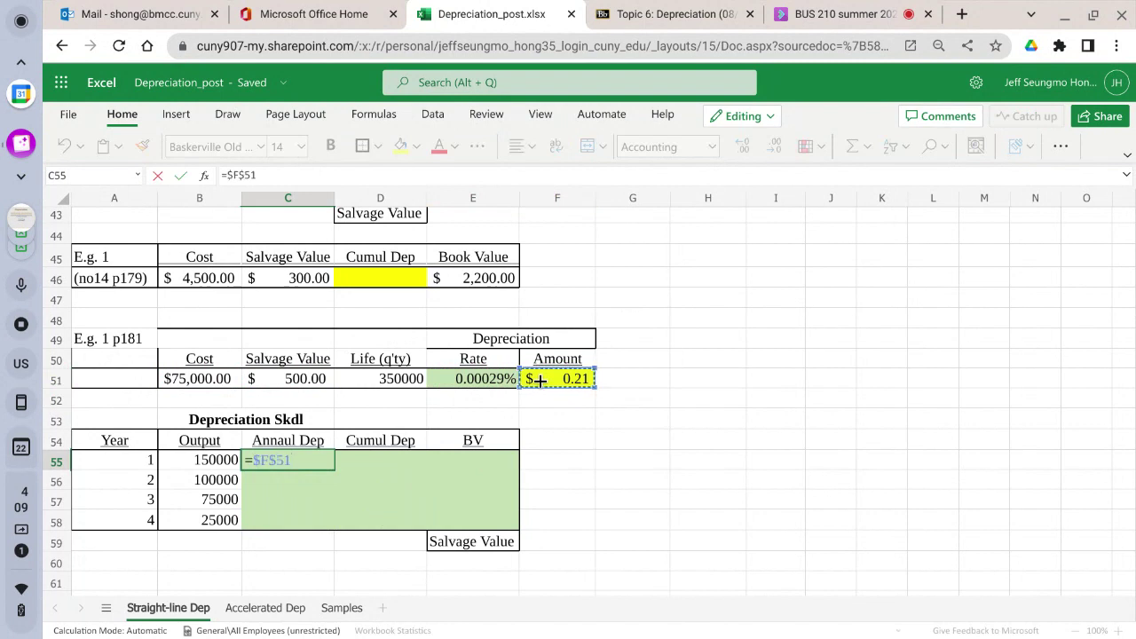
text(*)
click(195, 459)
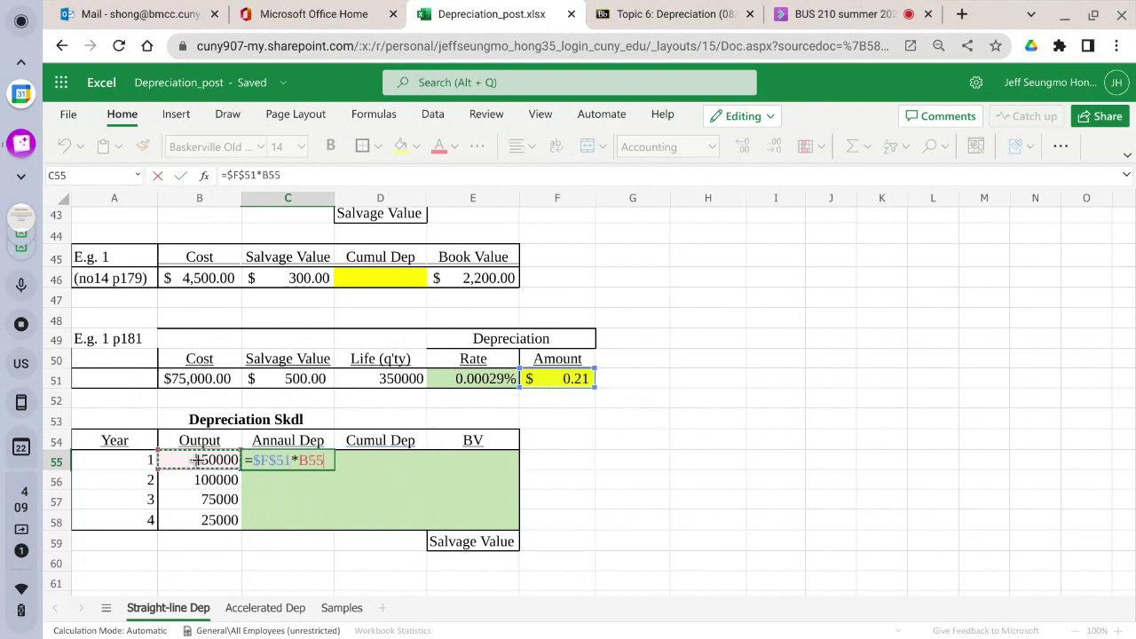
click(183, 175)
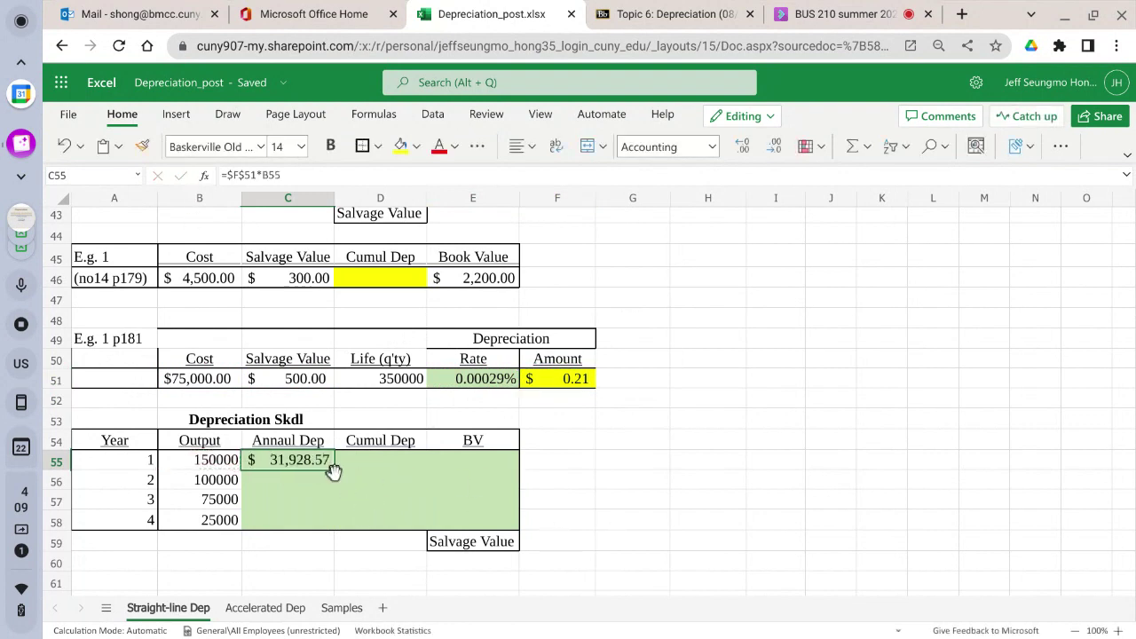
drag(332, 467, 321, 512)
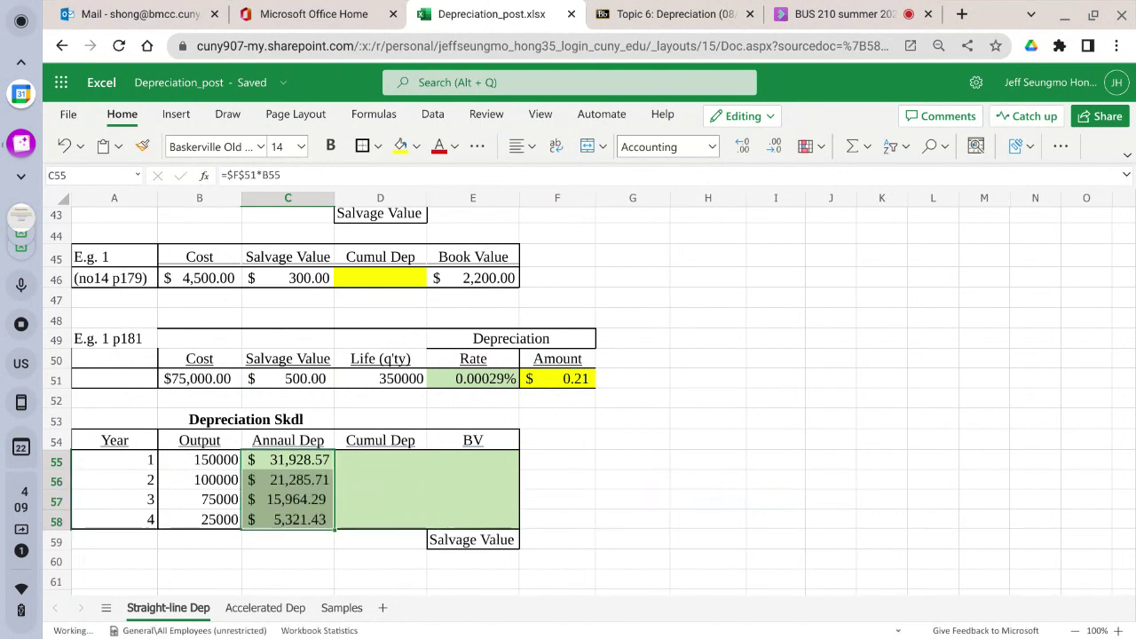
Start the cumulative depreciation column for year 1 with the formula =C55 in D55
click(355, 460)
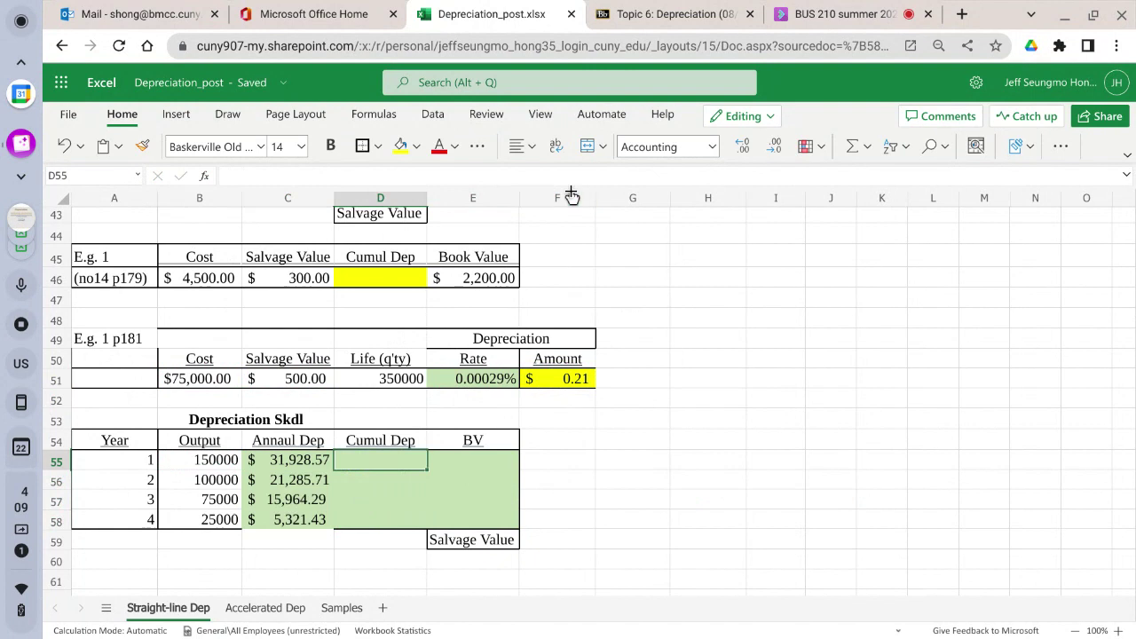
text(=)
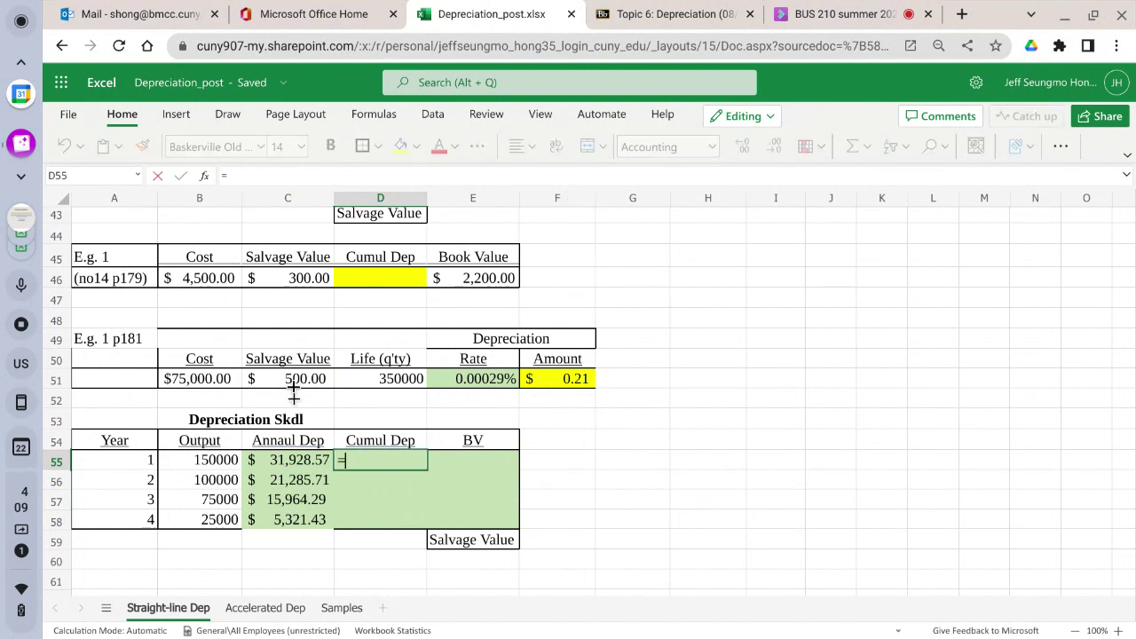
click(302, 458)
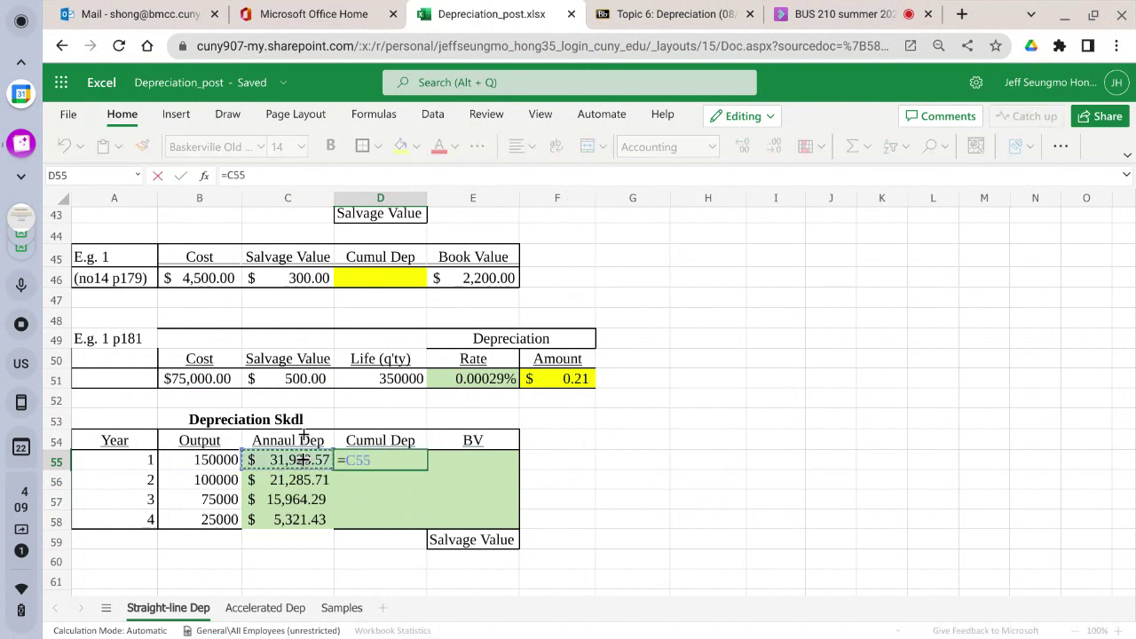
key(Return)
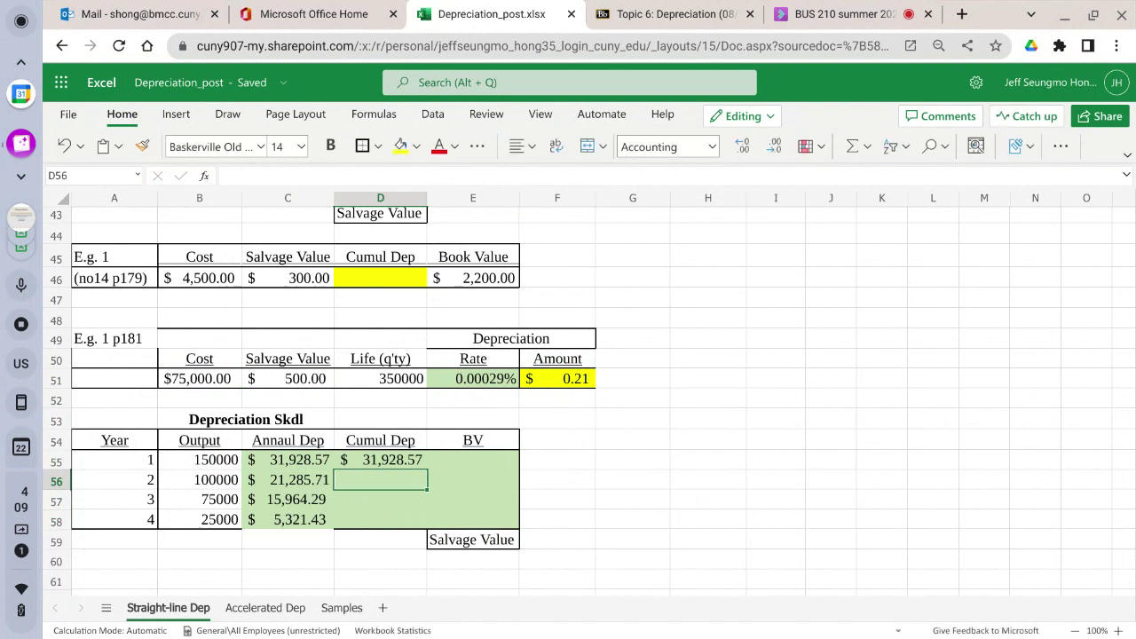
Enter the cumulative depreciation formula =SUM(C56,D55) in D56 and fill it down through D58
text(=su)
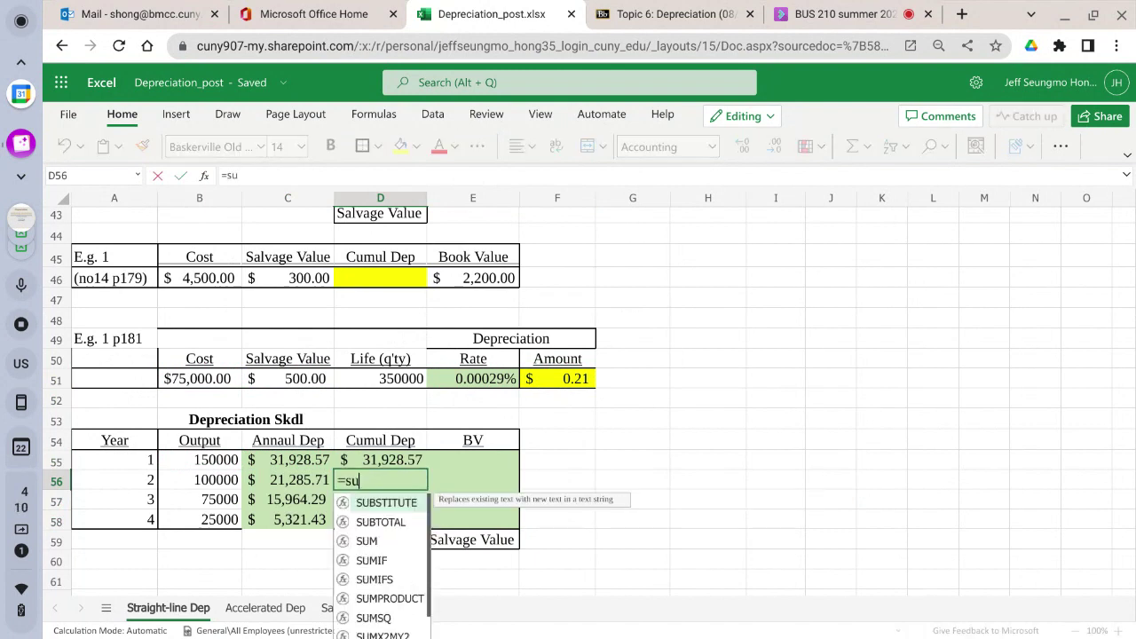
text(m()
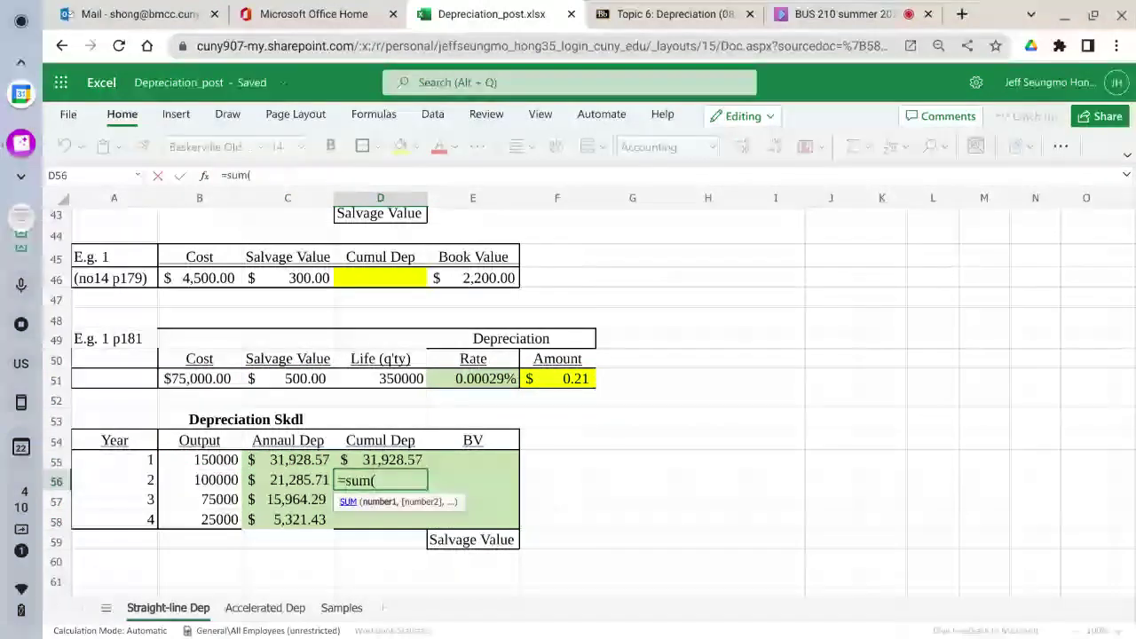
click(271, 480)
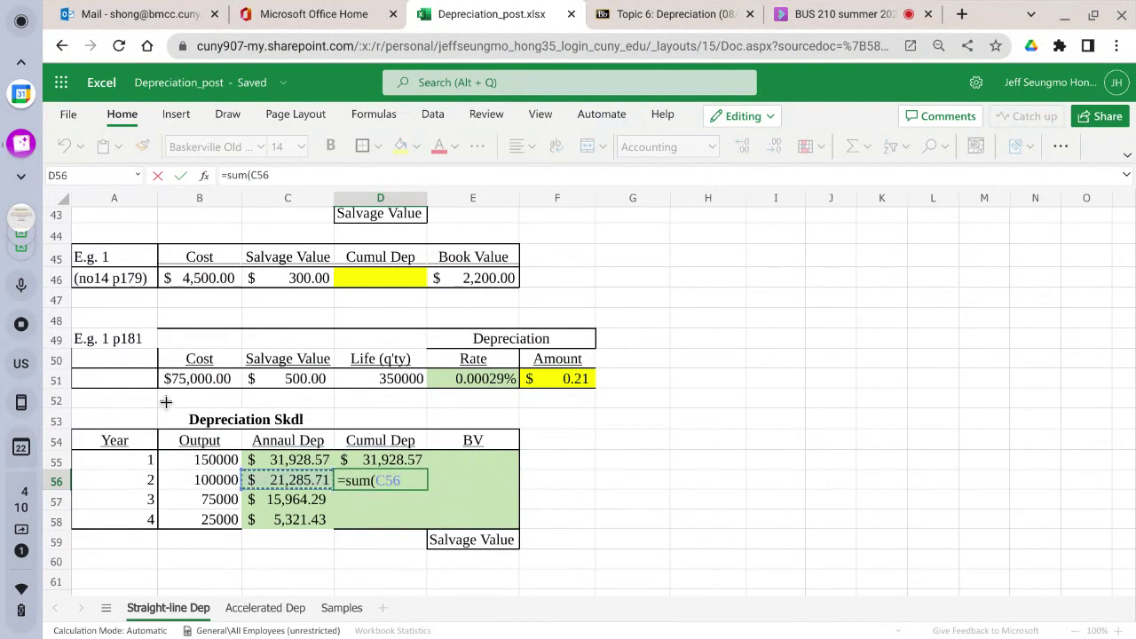
text(,)
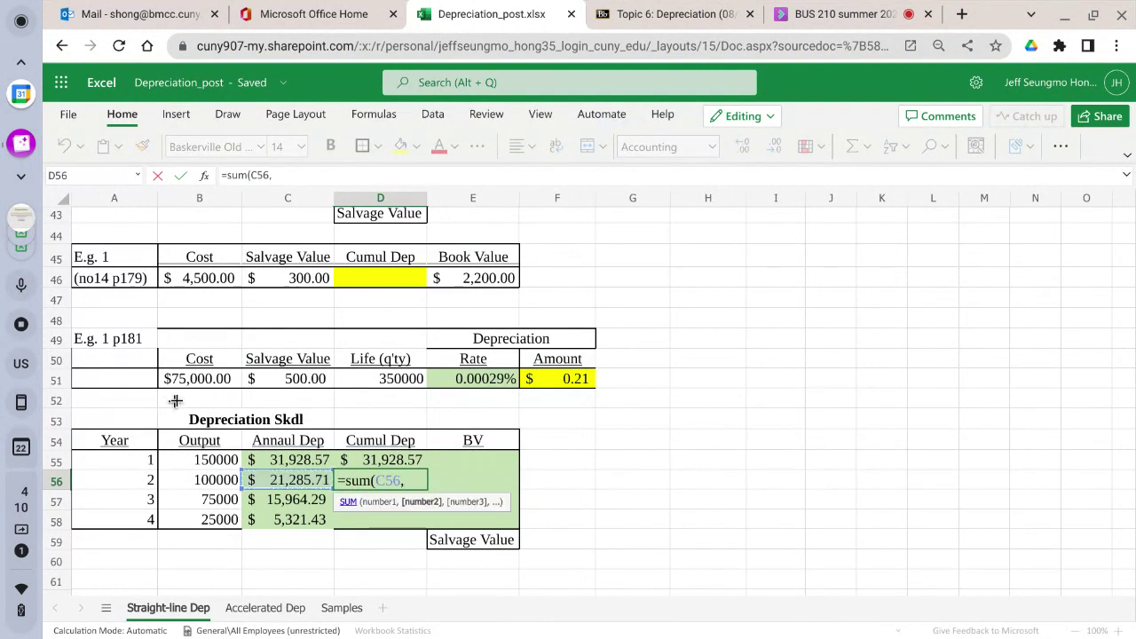
click(371, 459)
text())
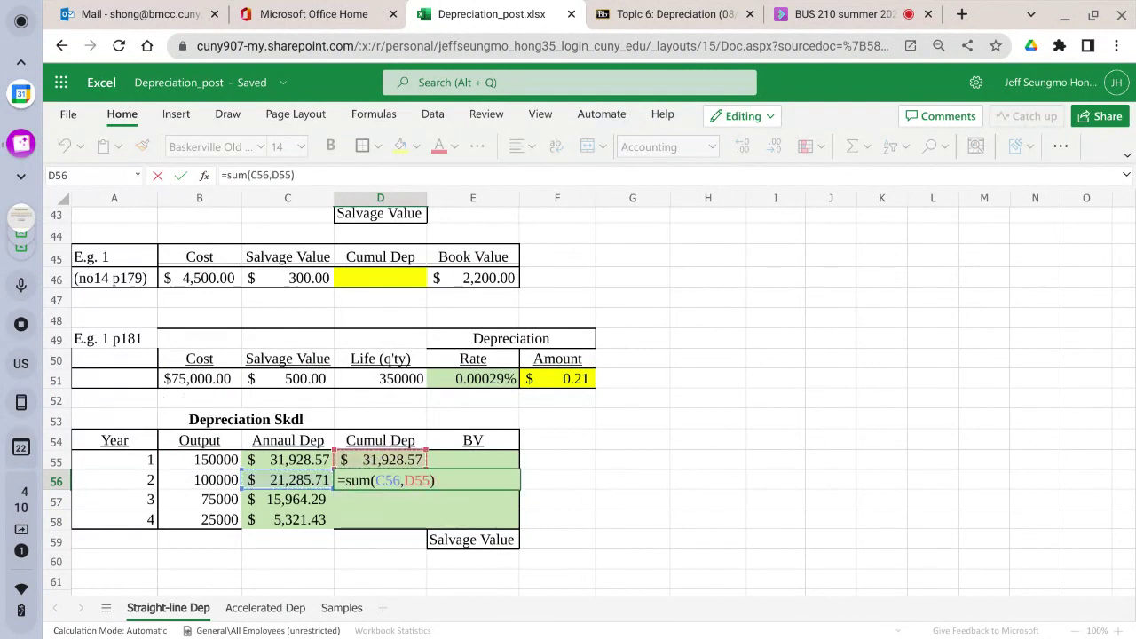
key(Return)
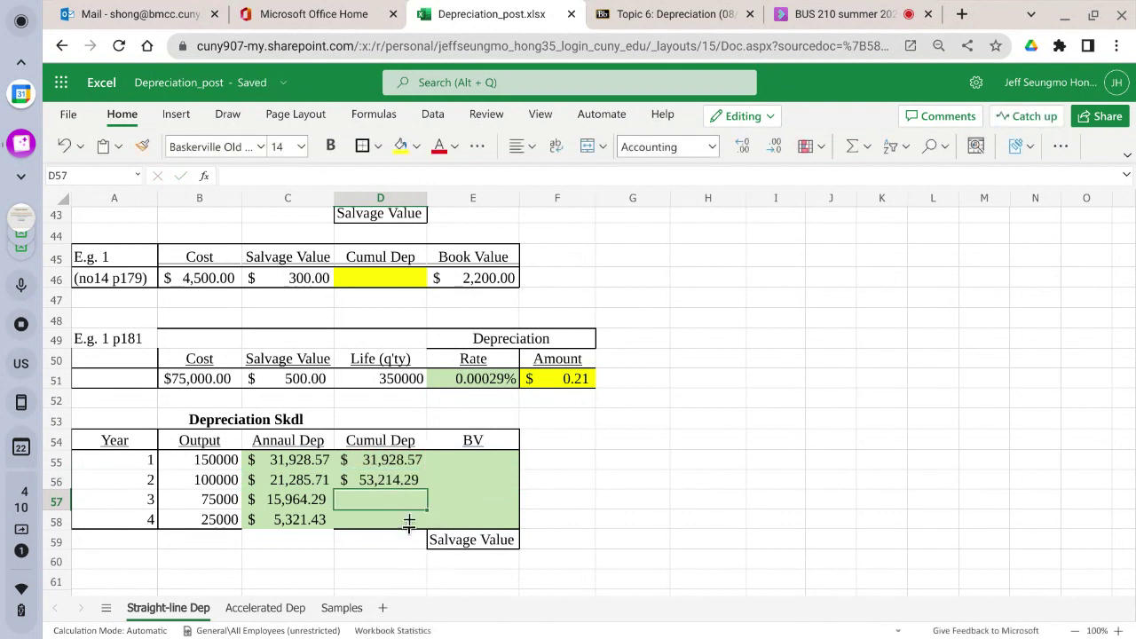
click(402, 486)
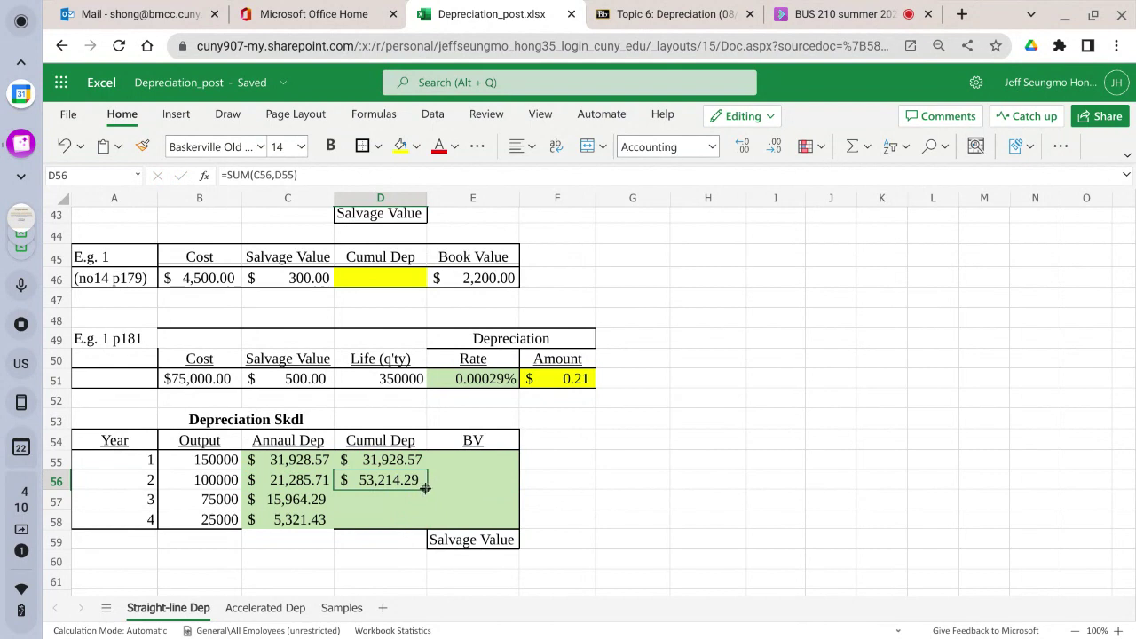
drag(425, 487, 424, 526)
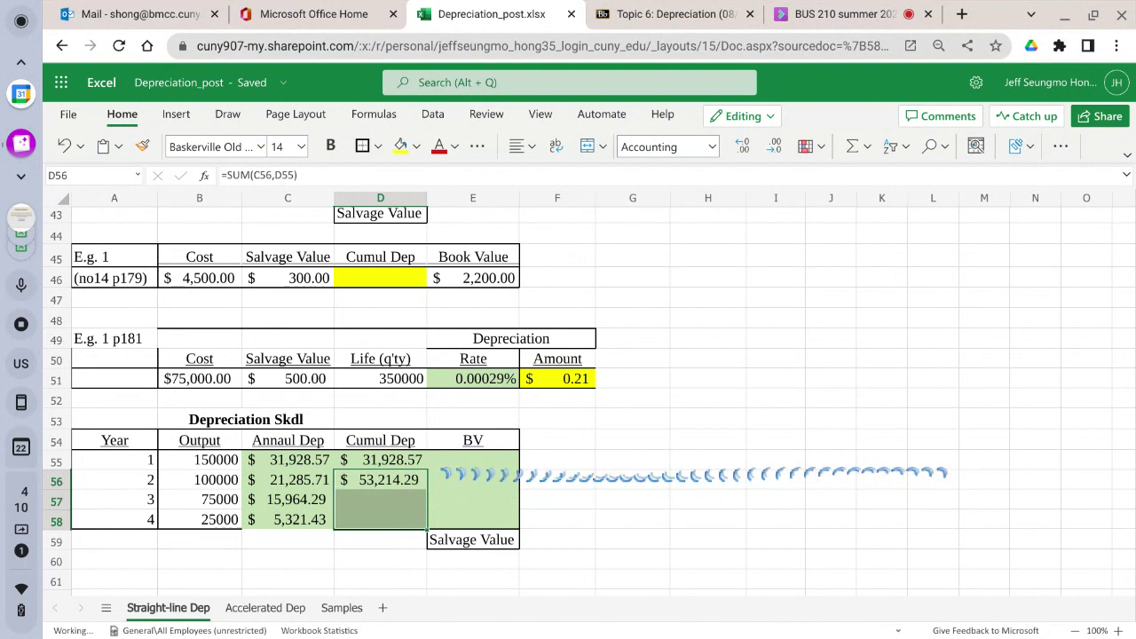
Enter the year 1 book value formula =$B$515-D55 in E55
click(449, 460)
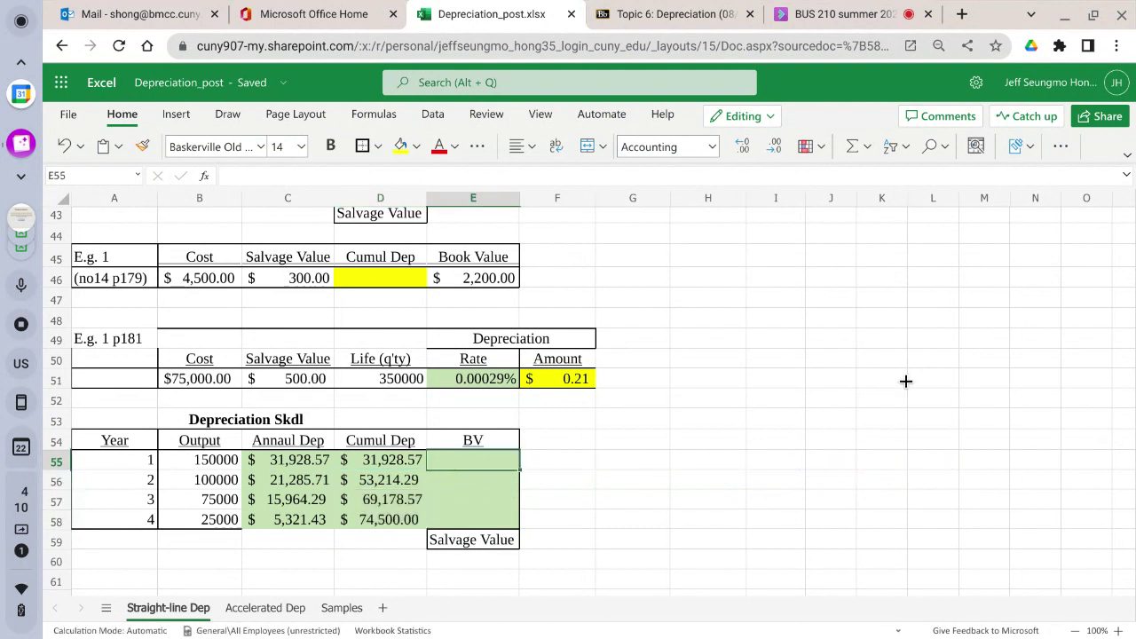
text(=)
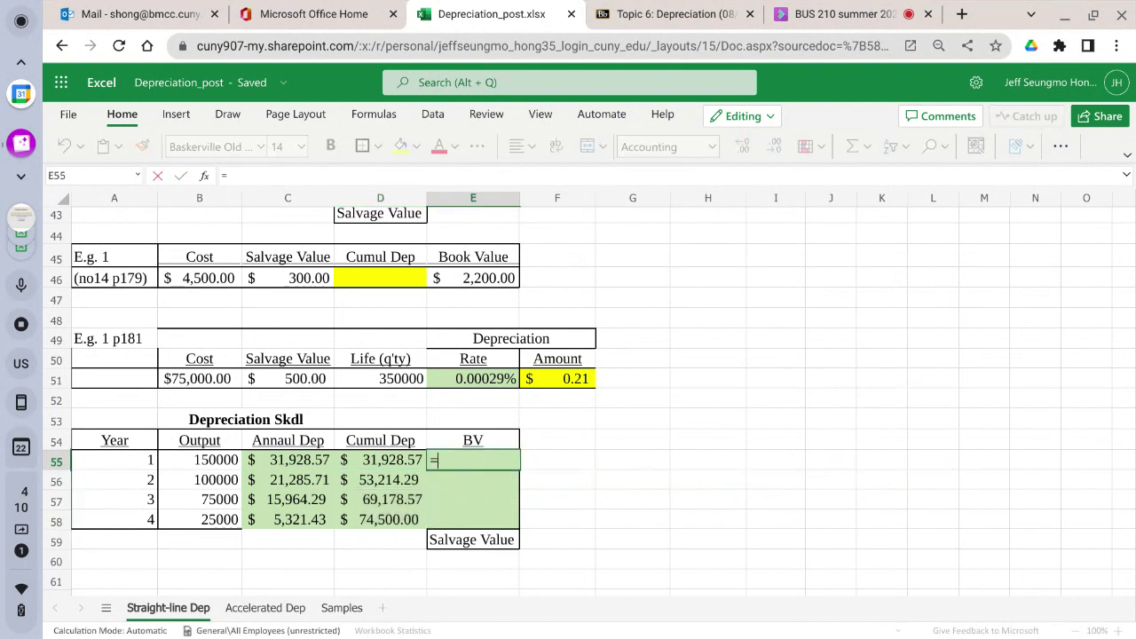
click(205, 372)
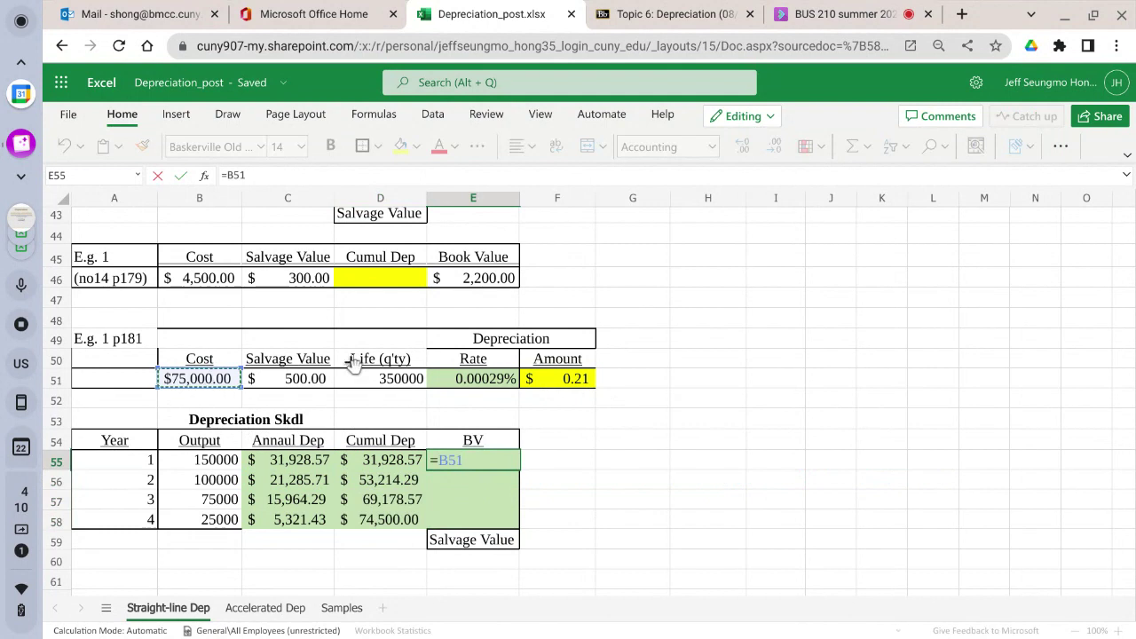
key(F4)
text(515)
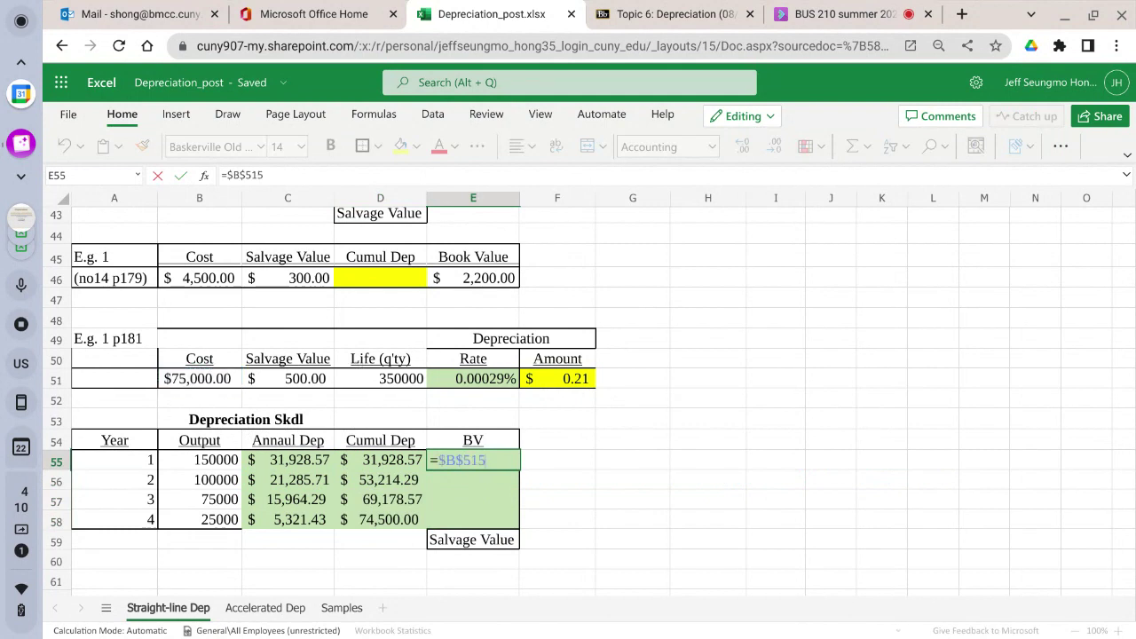
text(-)
click(366, 459)
key(Return)
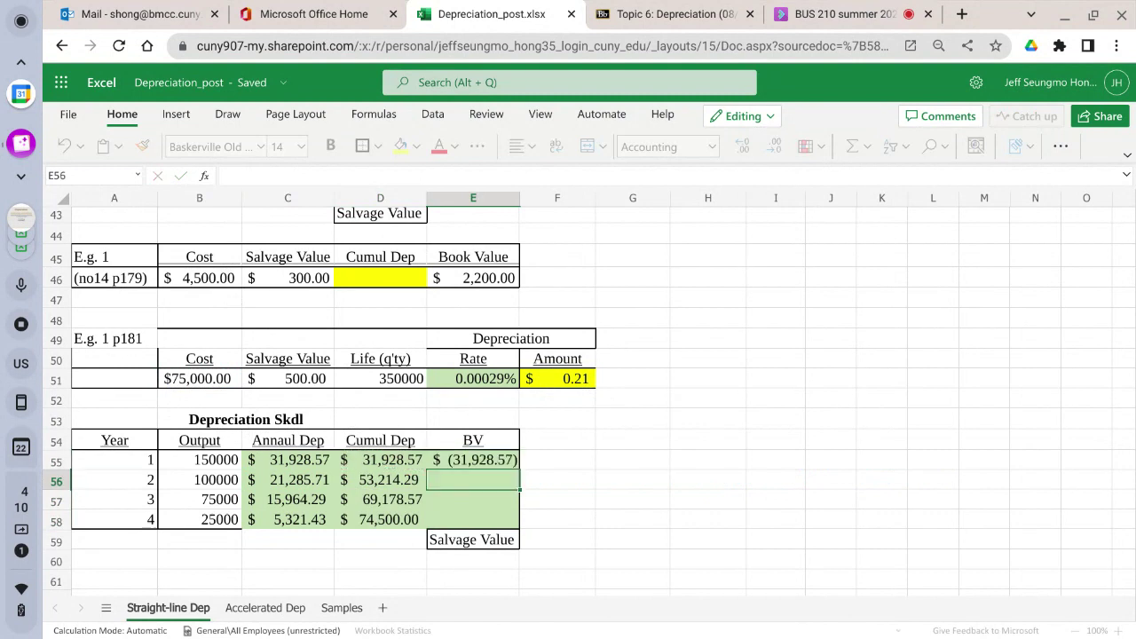
Correct the book value formula in E55 to =$B$51-D55 and fill it down through E58
click(457, 462)
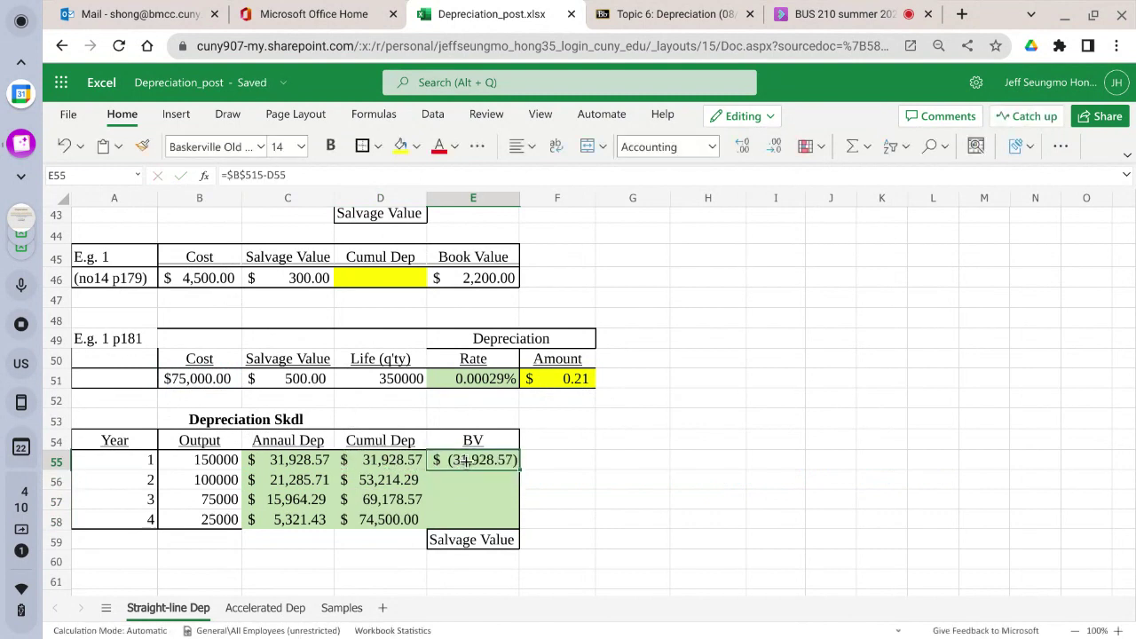
double_click(461, 461)
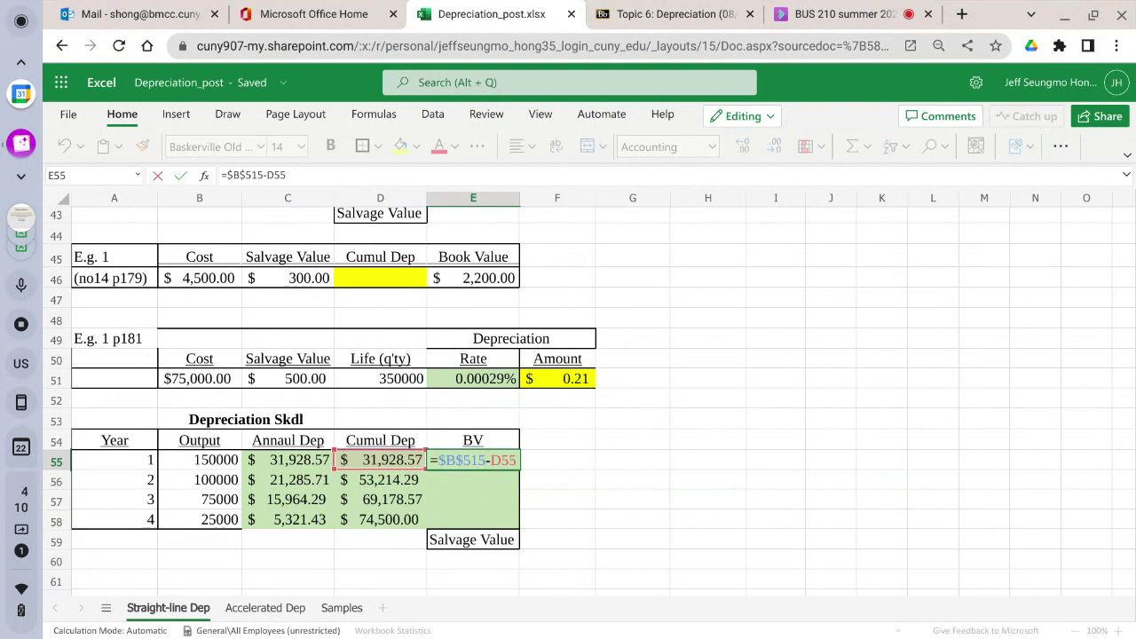
key(BackSpace)
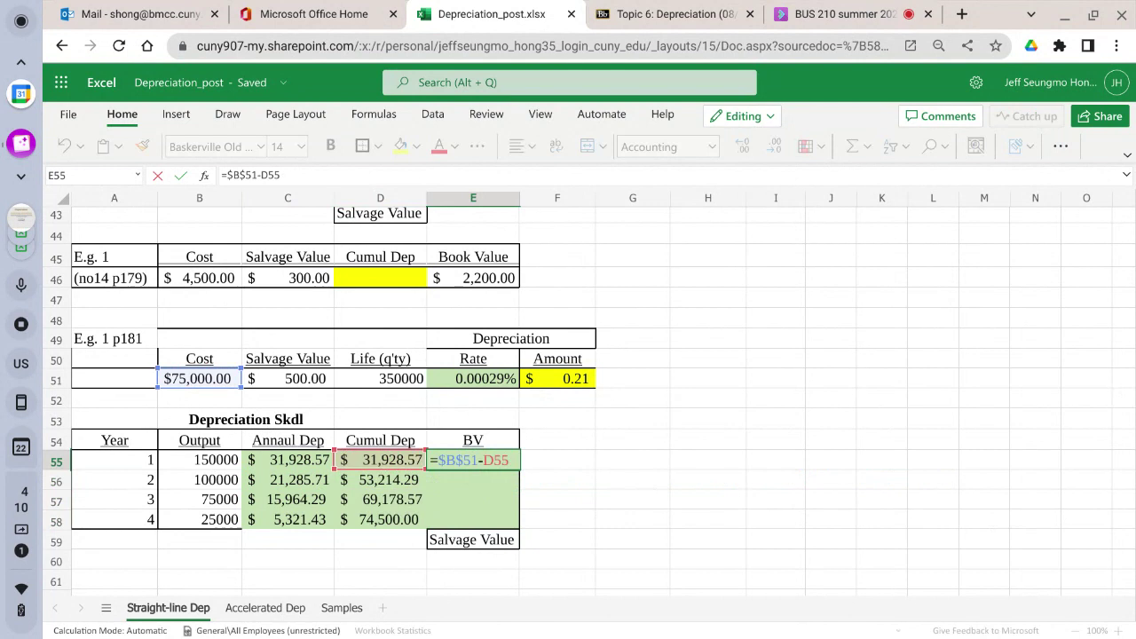
key(Return)
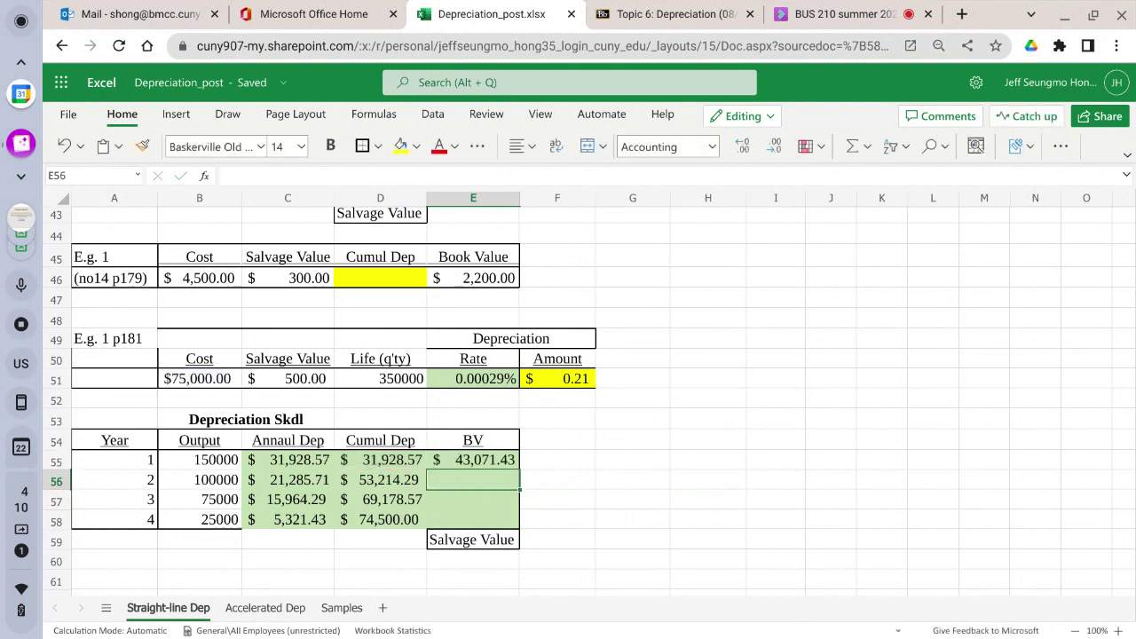
click(456, 460)
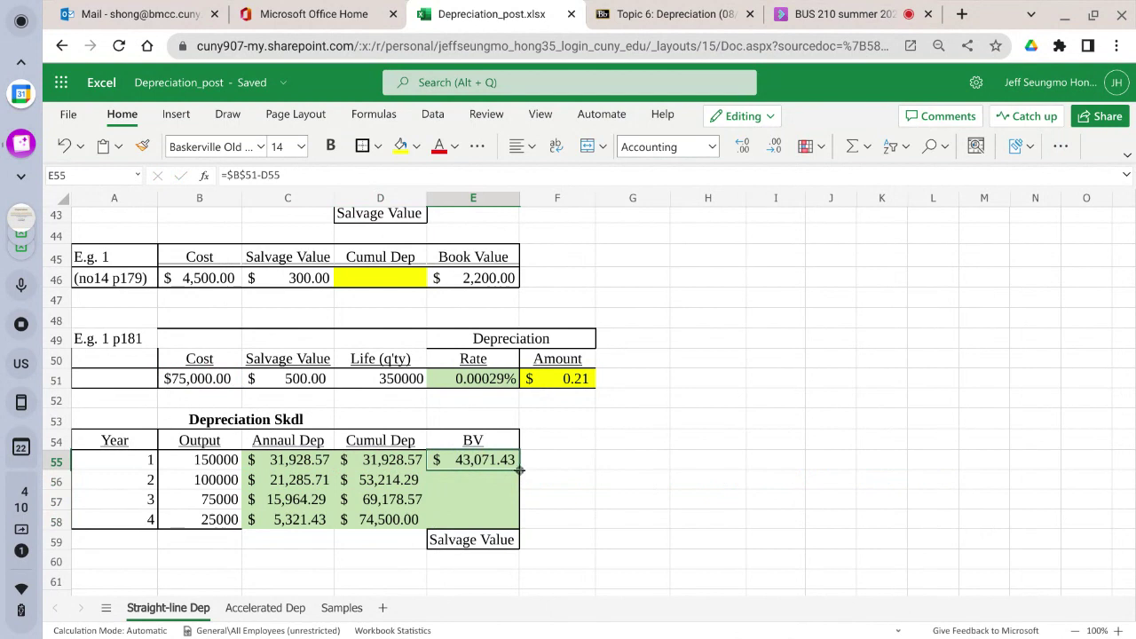
drag(520, 472, 515, 520)
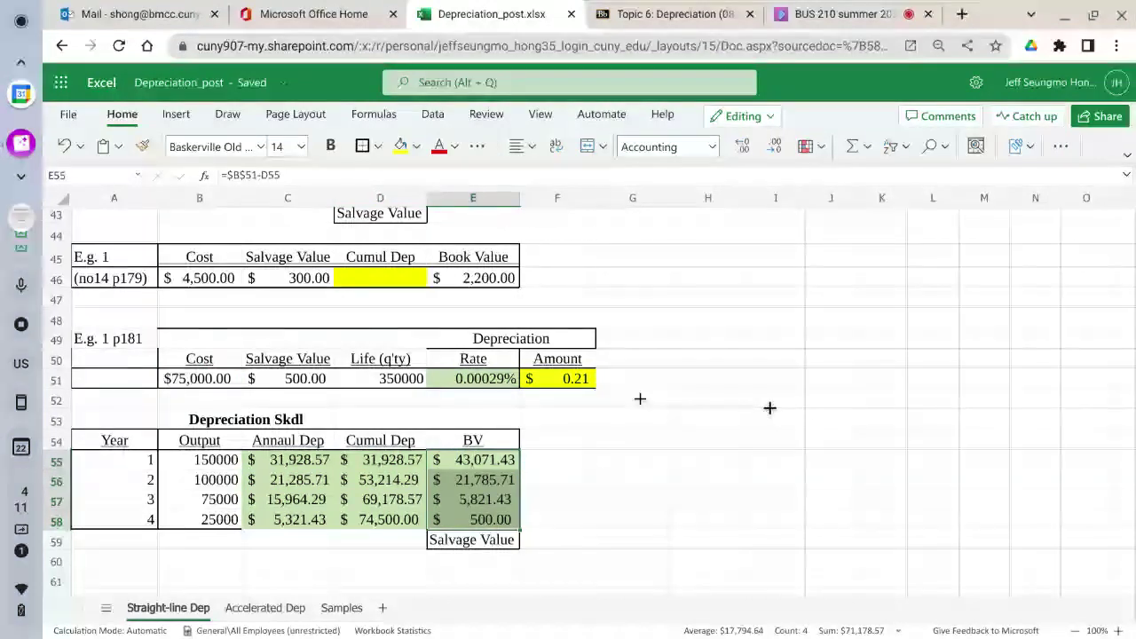
Total the yearly outputs in B59 with =SUM(B55:B58), and check it alongside the final book value in E58
click(197, 538)
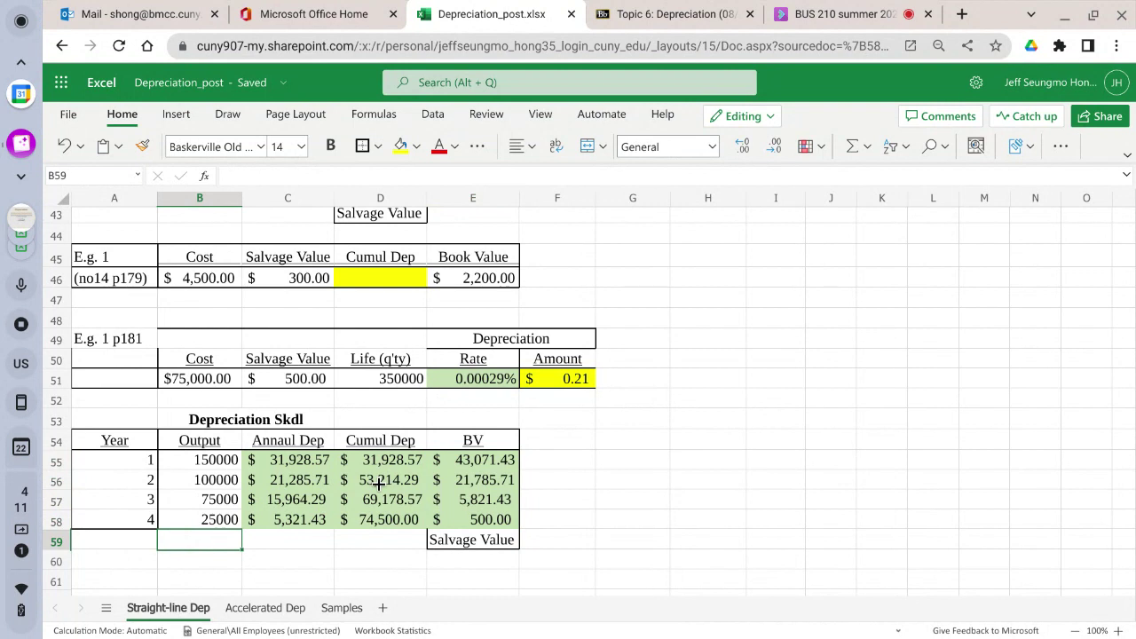
click(850, 148)
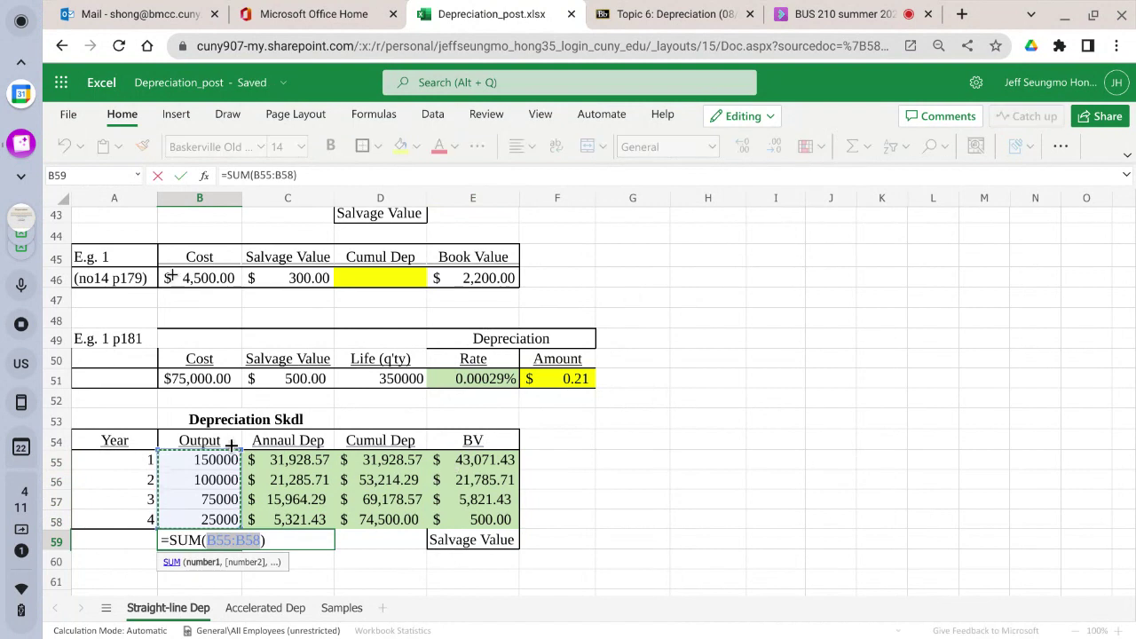
click(178, 176)
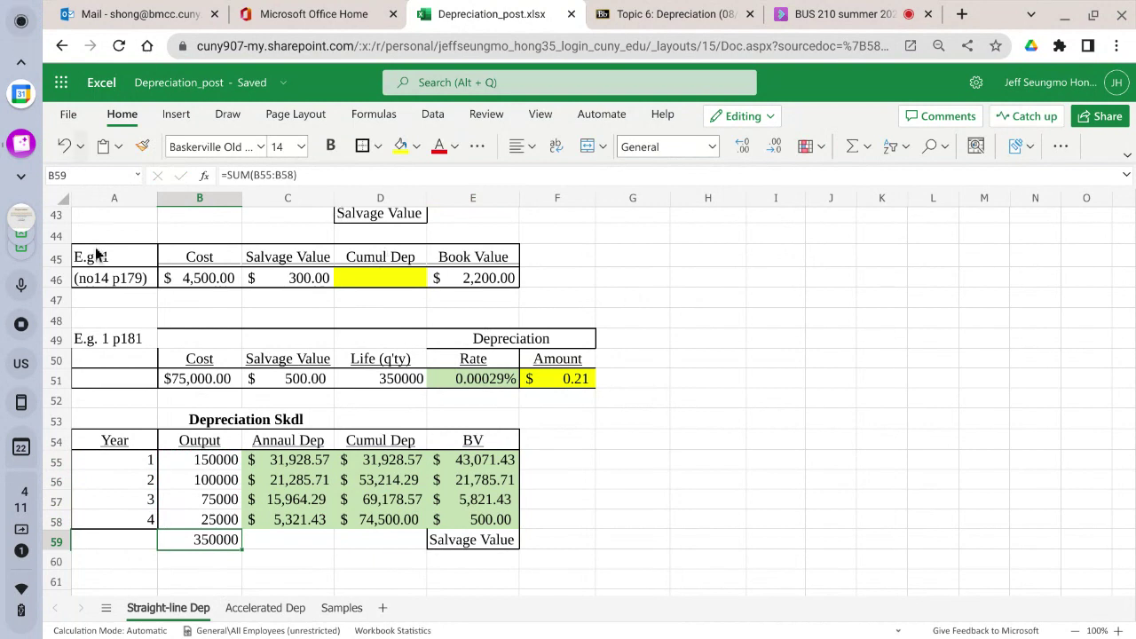
click(484, 524)
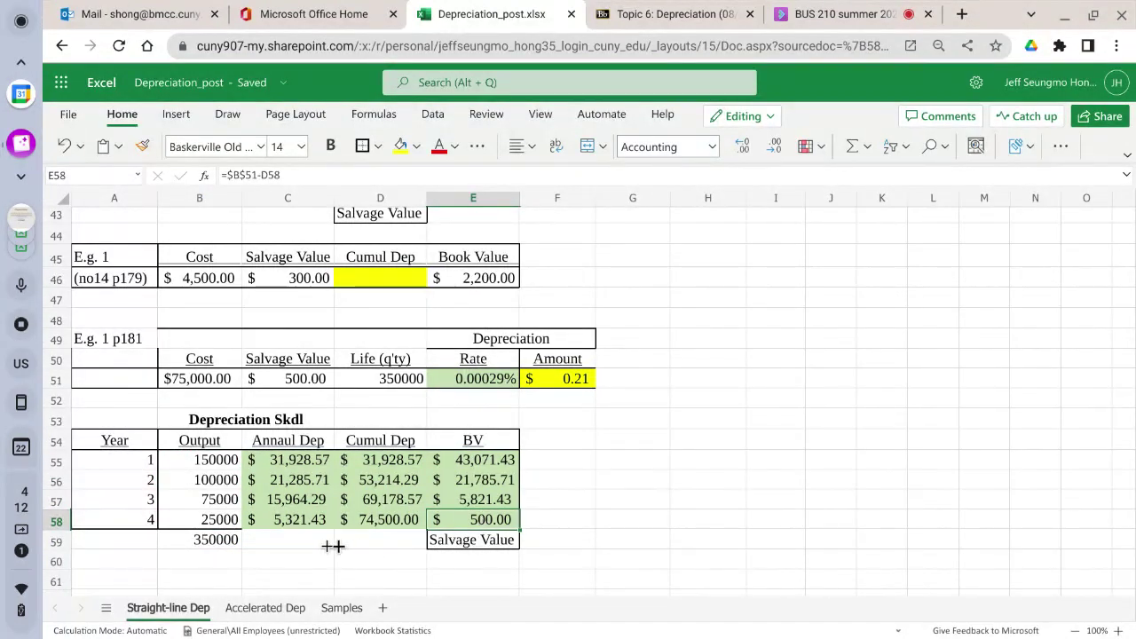
click(236, 538)
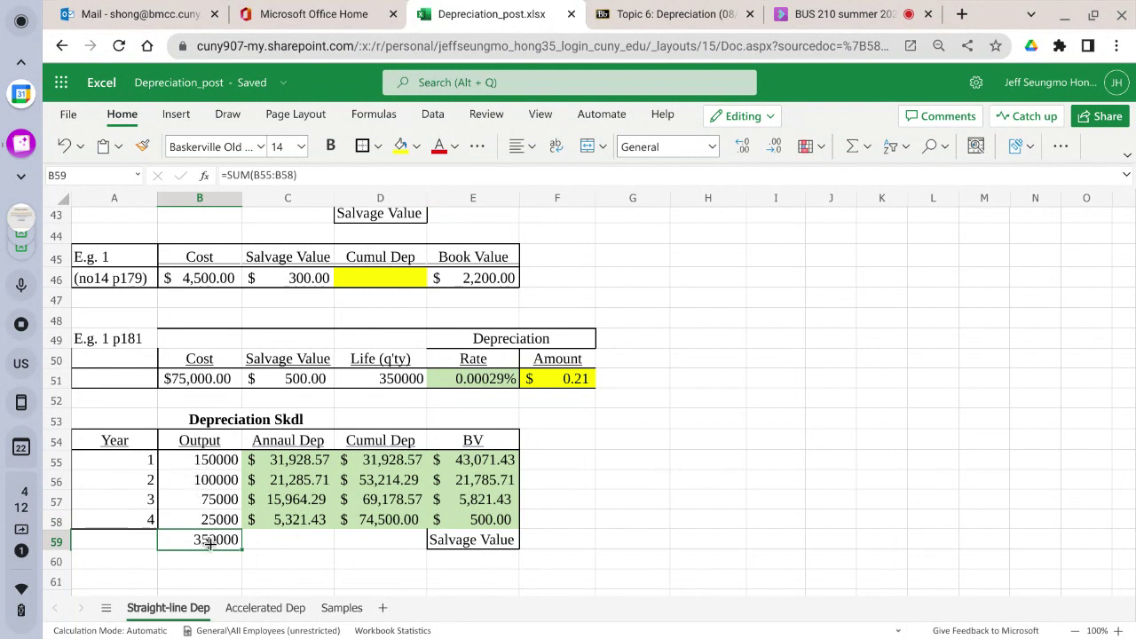
Clear the output total from B59 and check the final book value in E58
click(376, 383)
click(195, 542)
key(BackSpace)
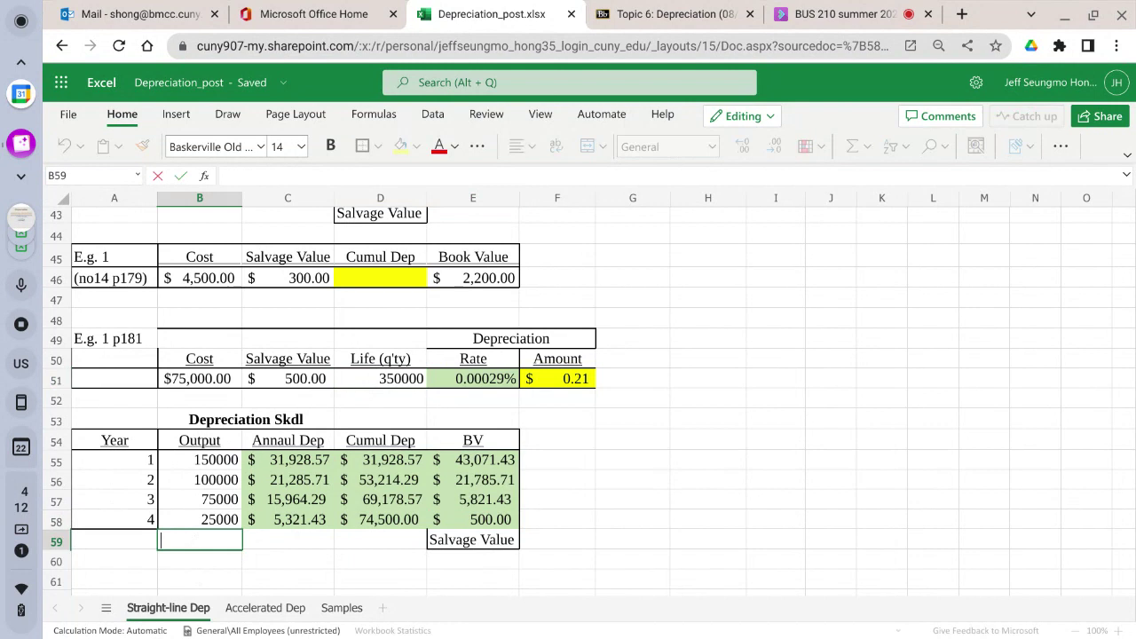
click(480, 519)
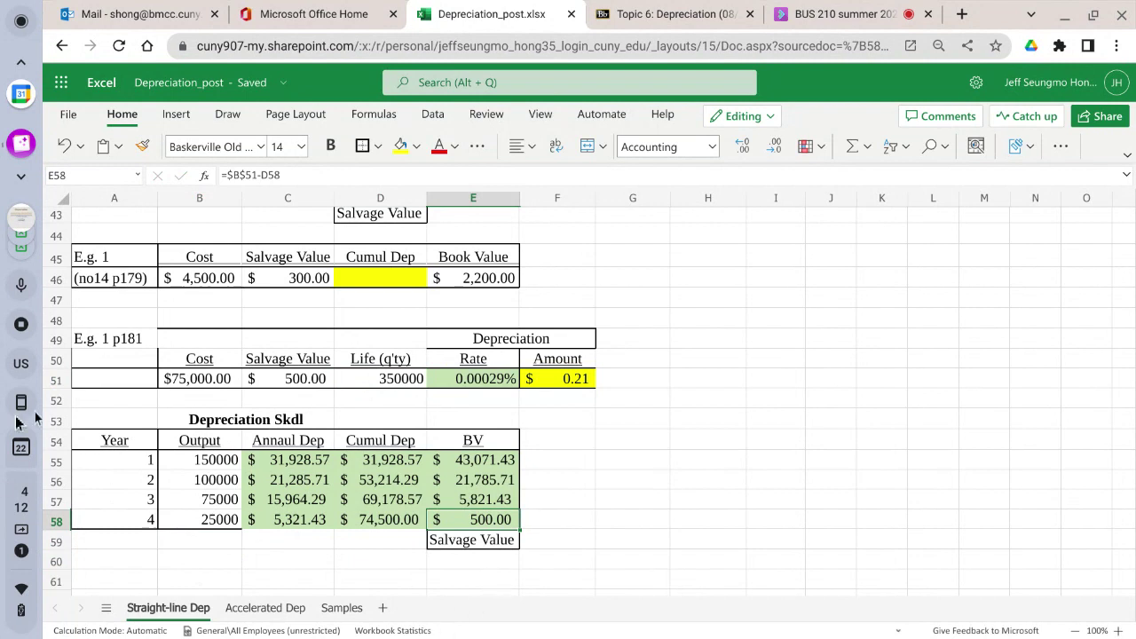
click(213, 524)
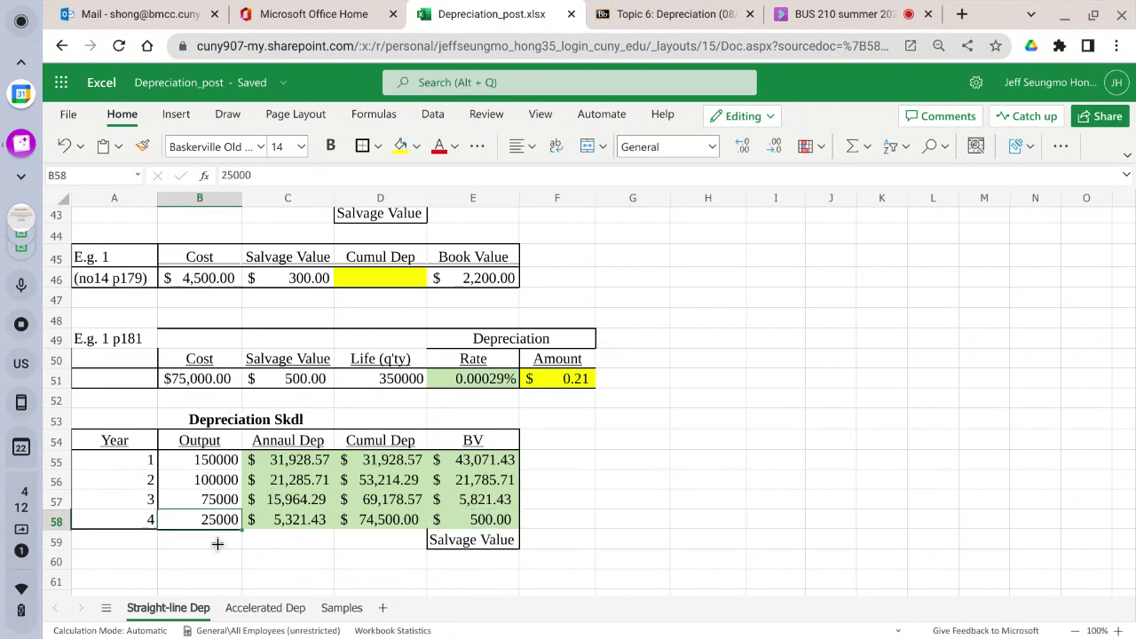
click(217, 540)
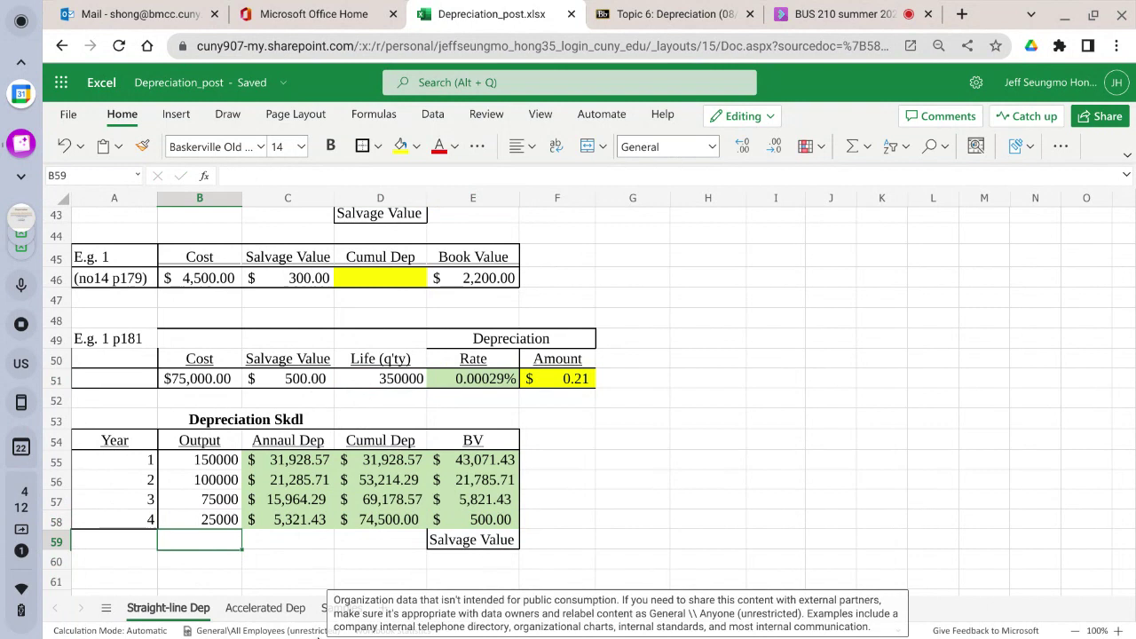
click(468, 520)
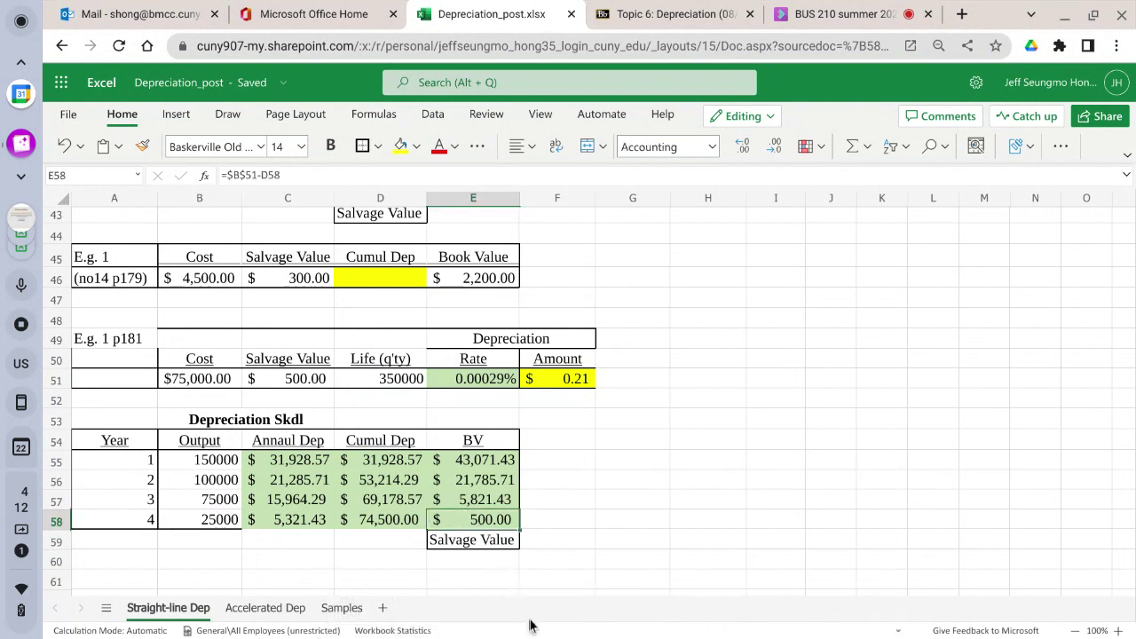
click(640, 512)
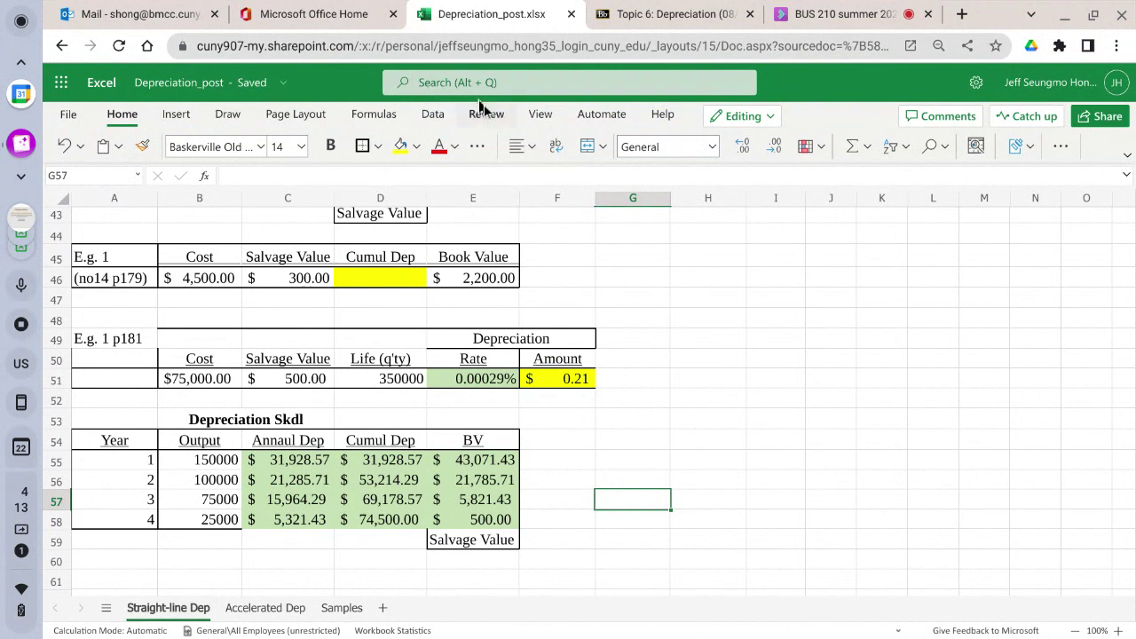
Switch to the Blackboard Collaborate session, mute the microphone and stop sharing the application, dismissing the raised-hand notice
click(835, 13)
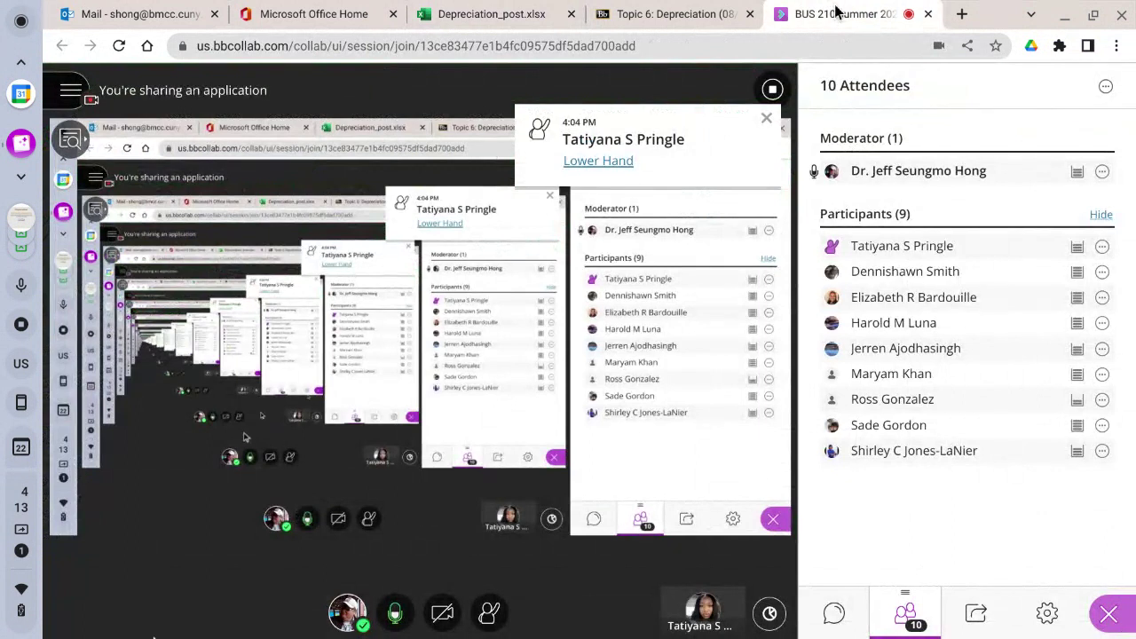
click(395, 614)
click(766, 118)
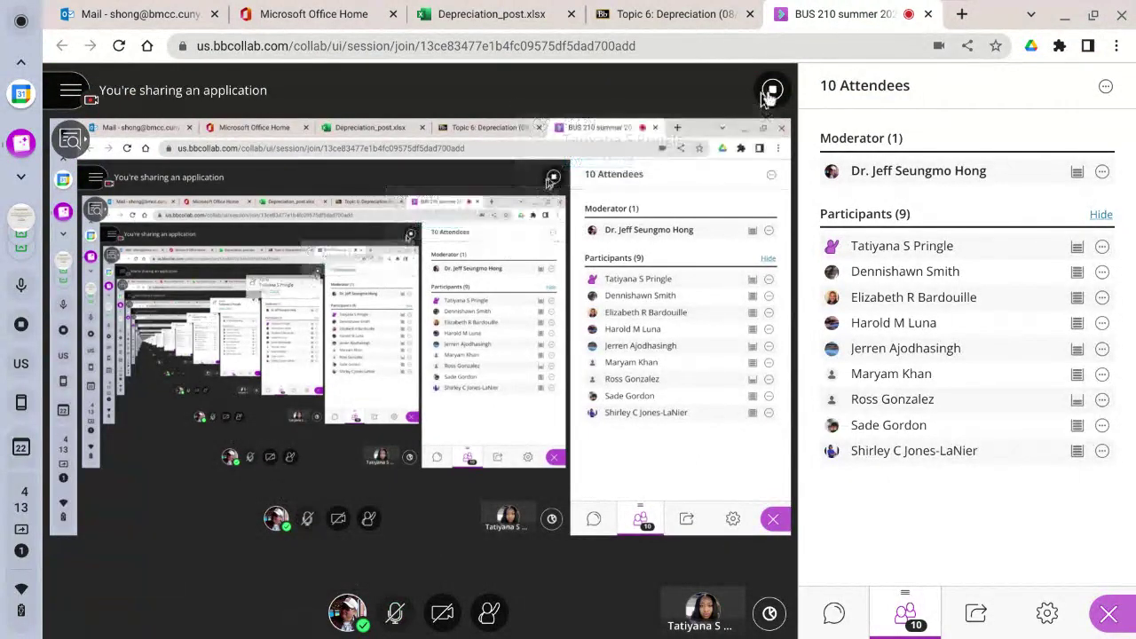
click(773, 91)
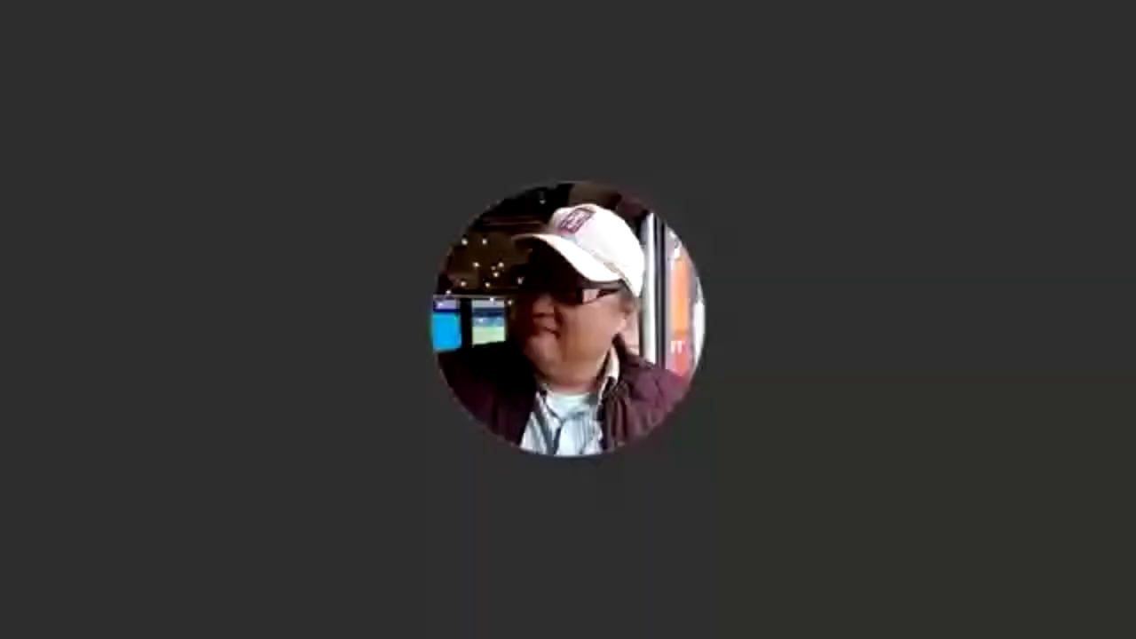
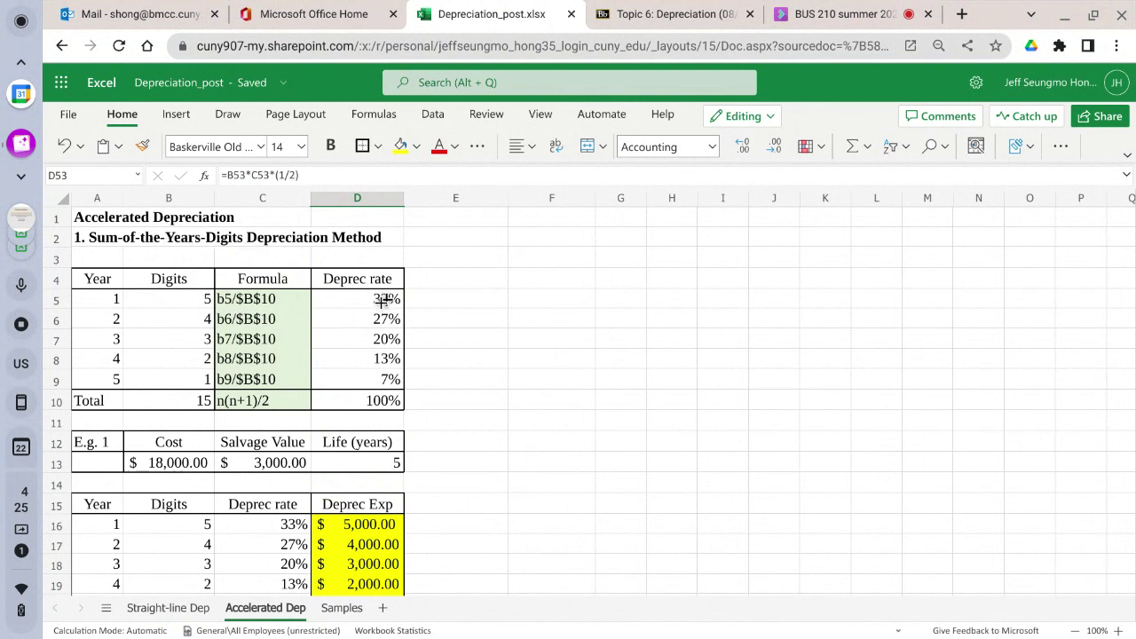
Unmerge the cells of the "3. Accelerated Cost Recovery System (ACR) after 1981" heading in row 60 of the Accelerated Dep sheet
scroll(519, 269, down, 6)
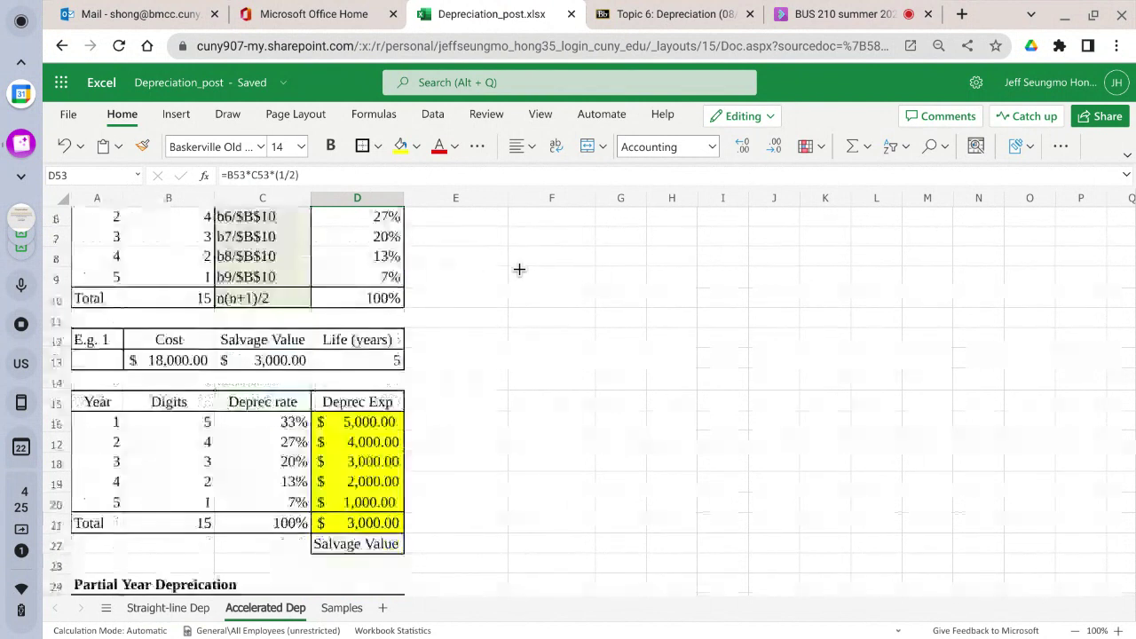
scroll(519, 269, down, 5)
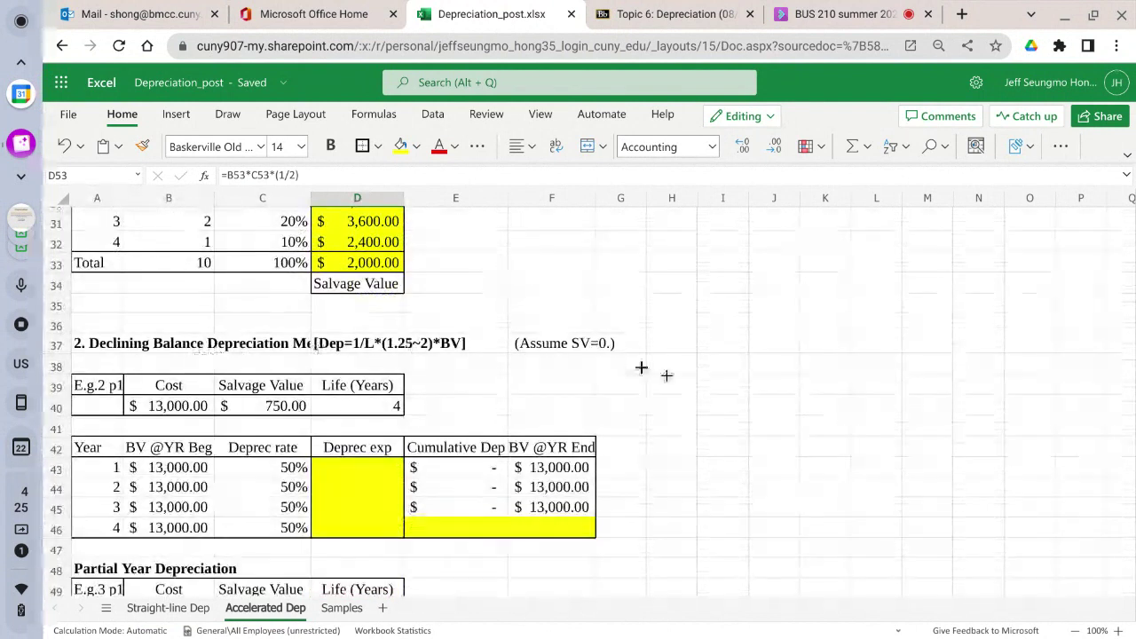
scroll(684, 384, down, 1)
scroll(684, 385, down, 6)
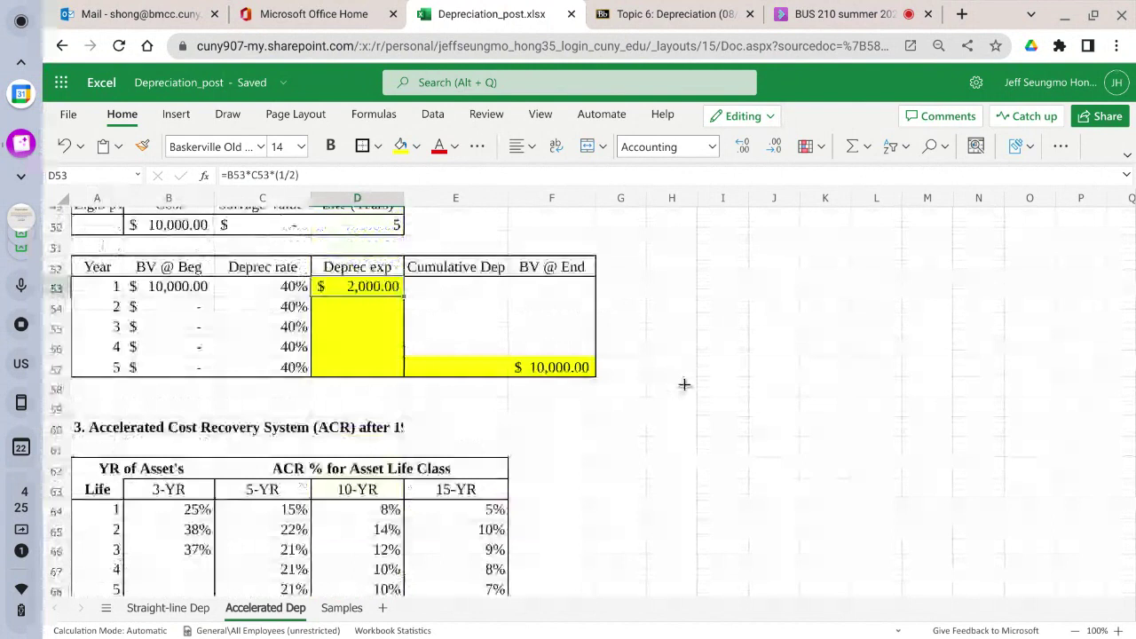
scroll(685, 384, down, 3)
scroll(684, 385, up, 6)
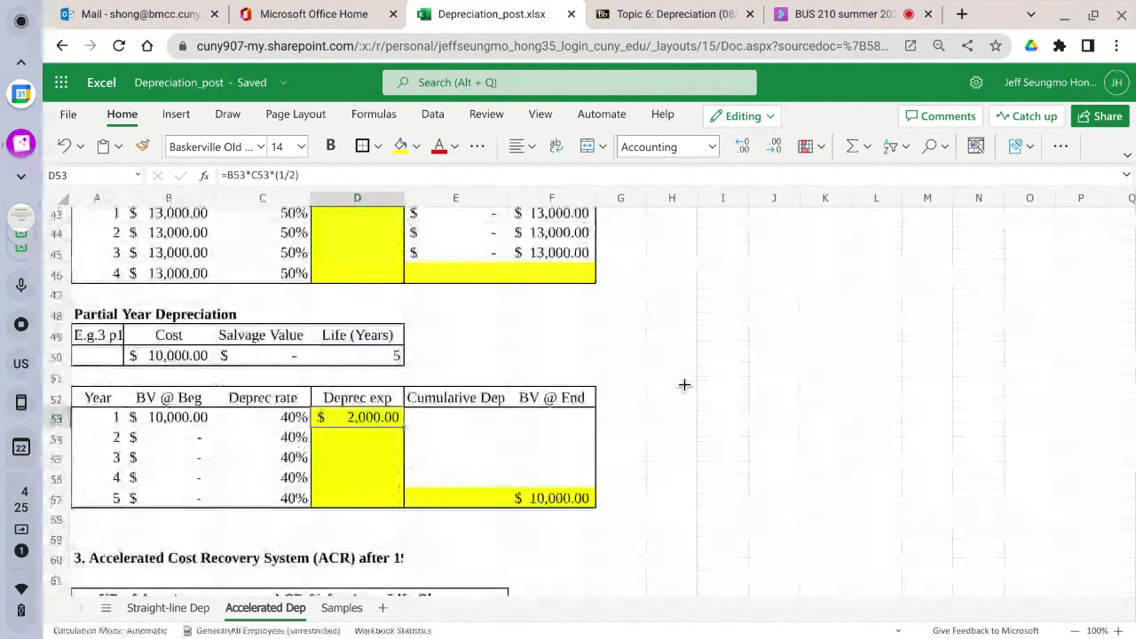
scroll(685, 384, down, 2)
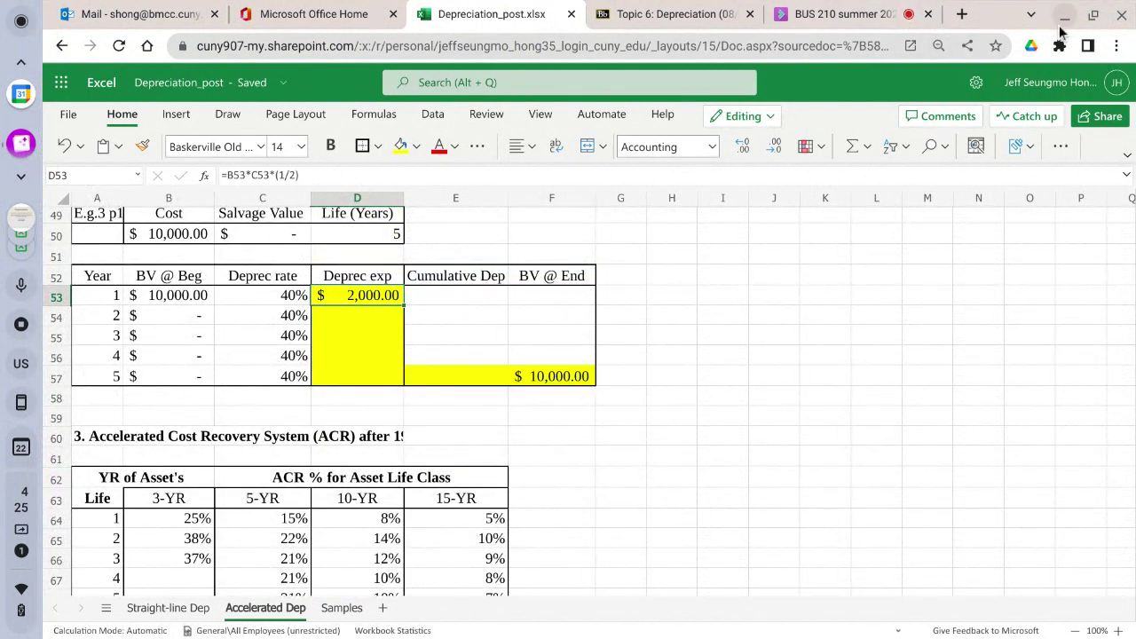
click(141, 436)
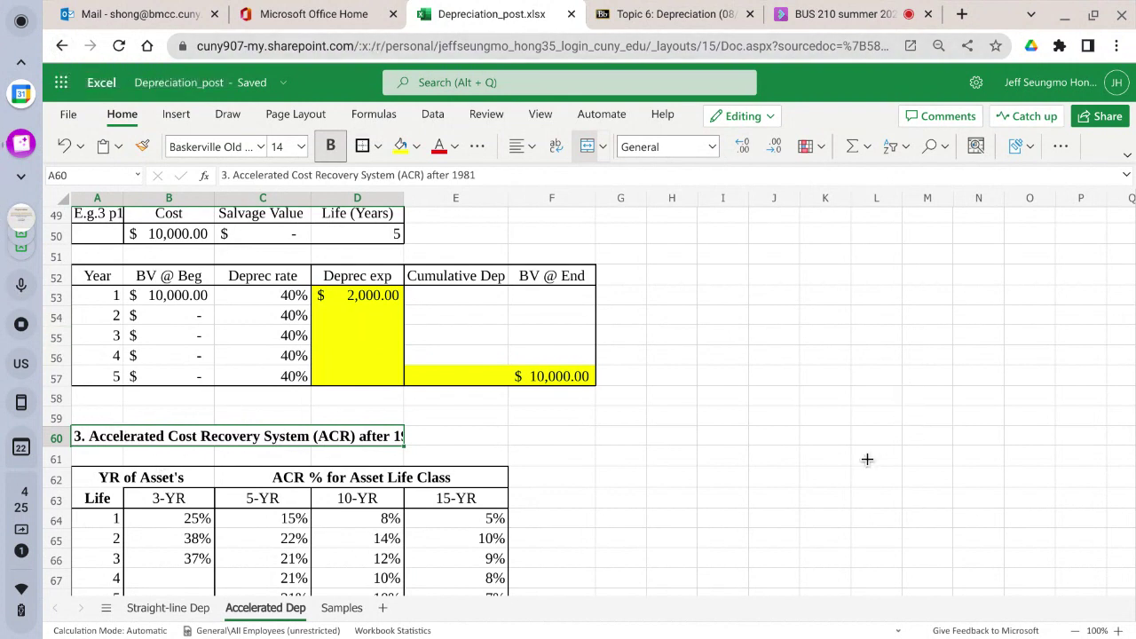
scroll(867, 459, down, 1)
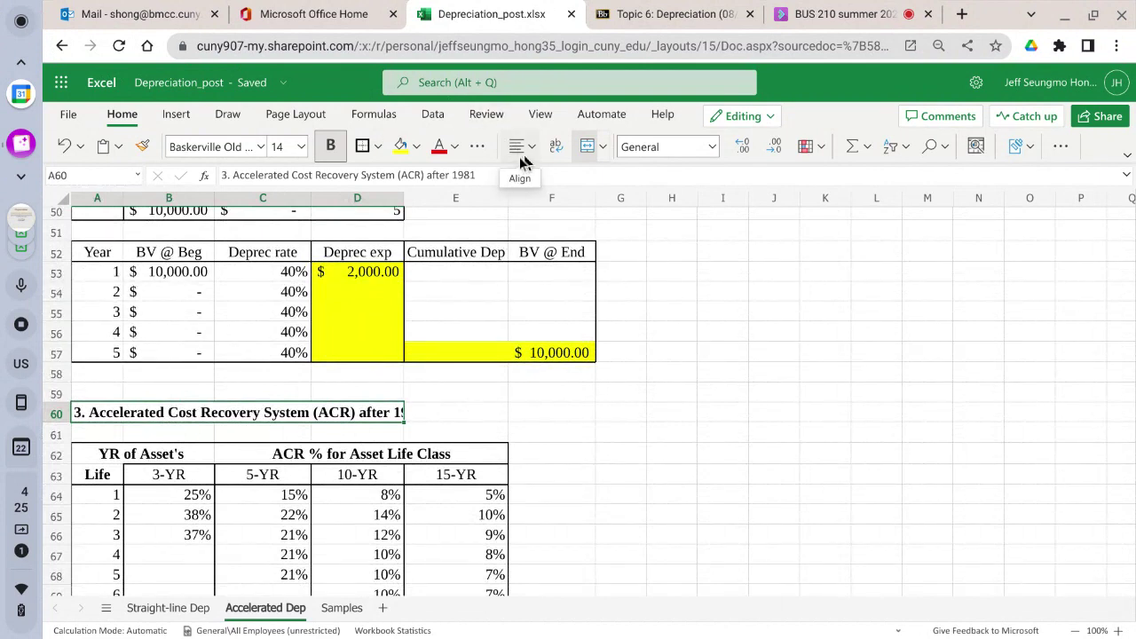
click(480, 153)
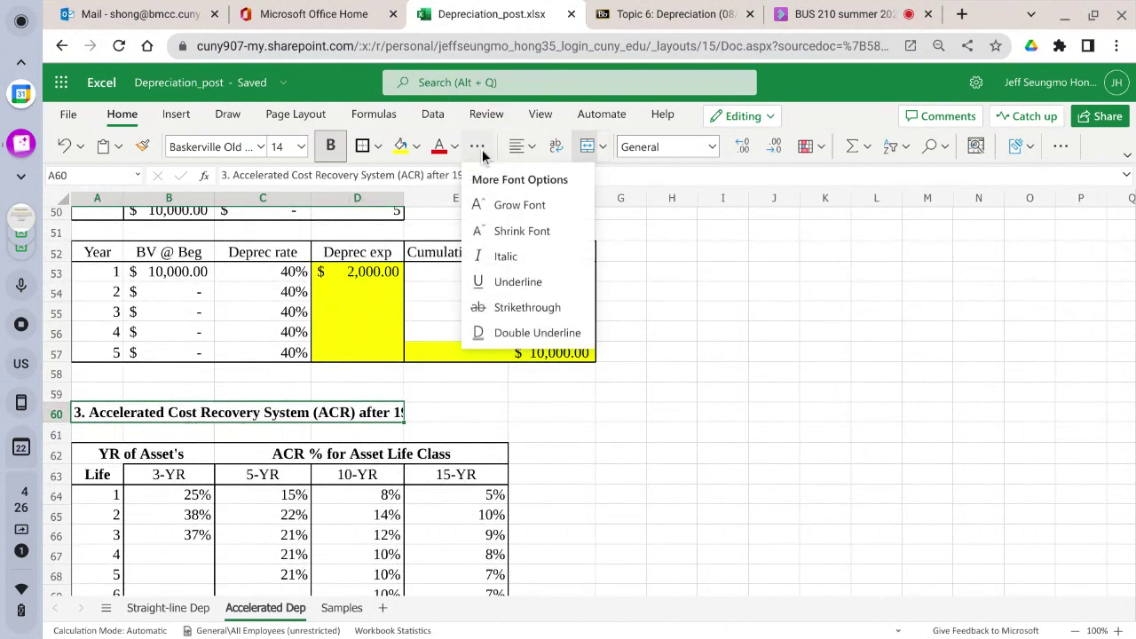
click(598, 146)
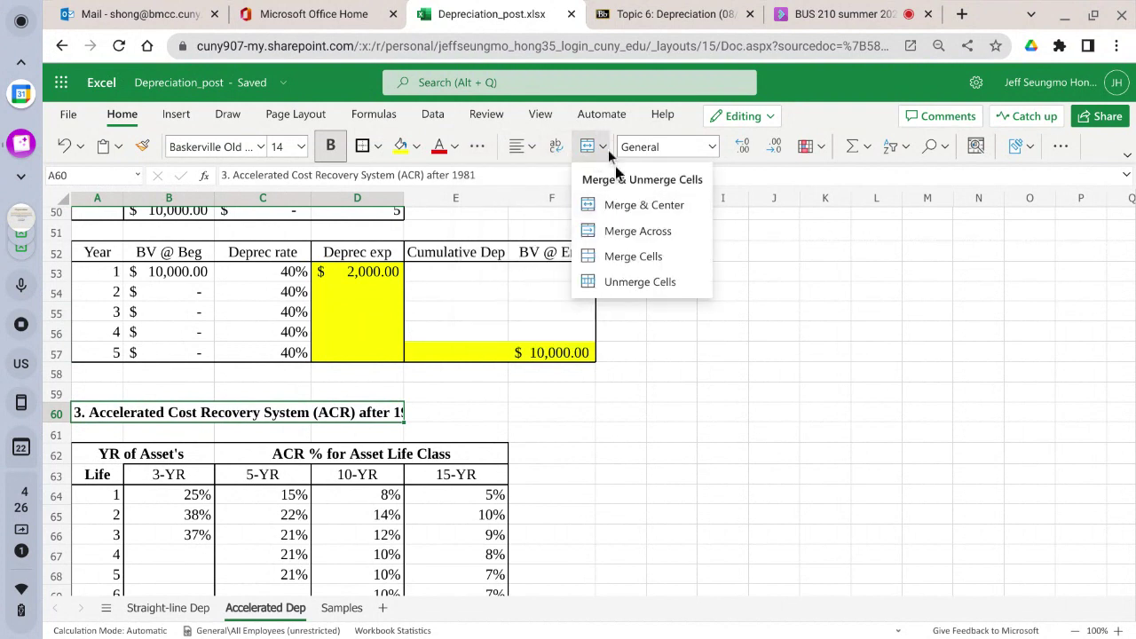
click(639, 281)
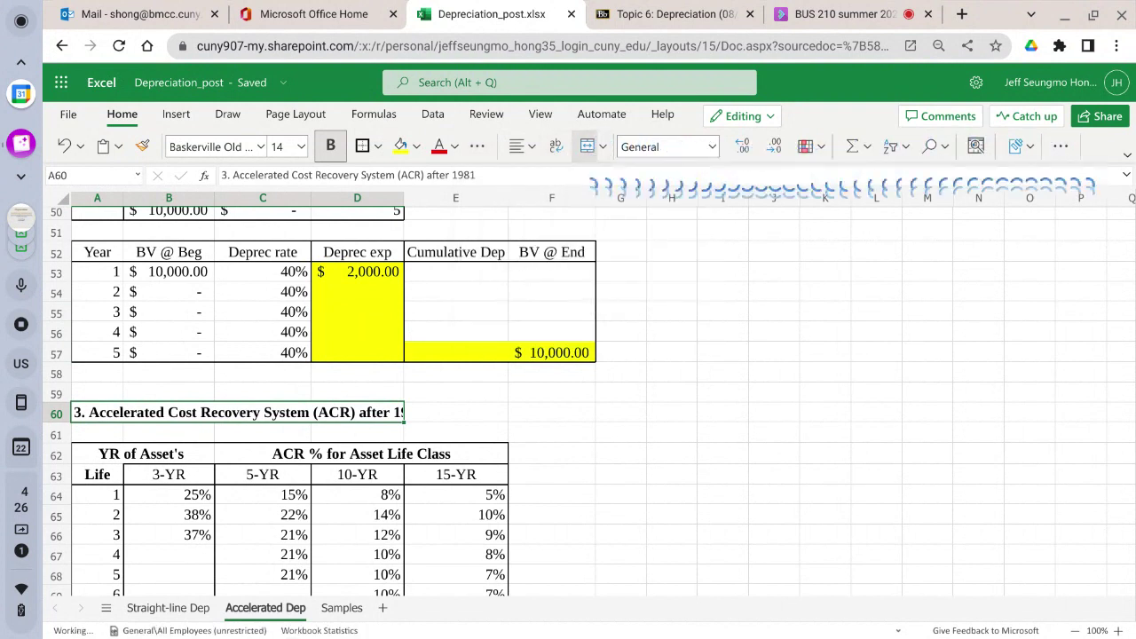
click(250, 412)
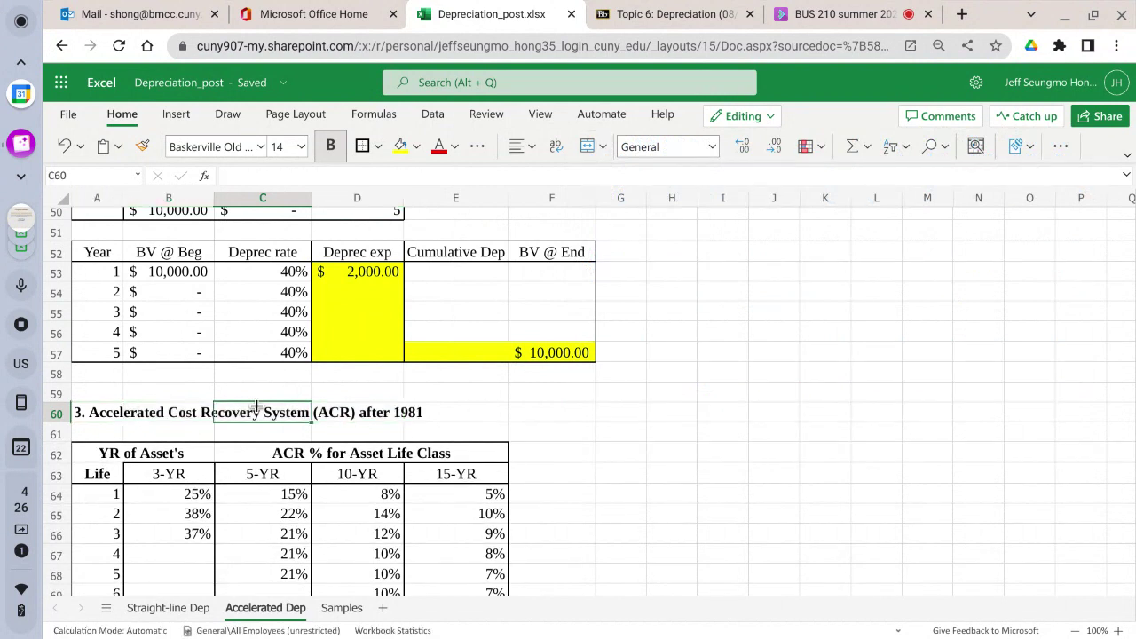
Merge and center the ACR heading across A60:E60
drag(89, 413, 477, 413)
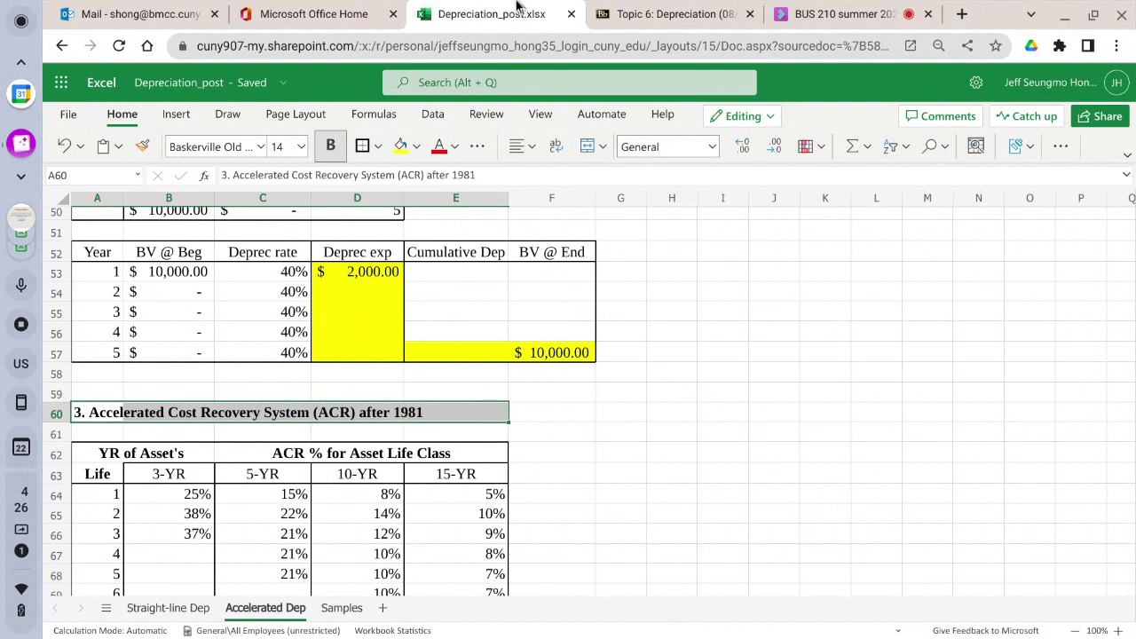
click(586, 146)
click(679, 555)
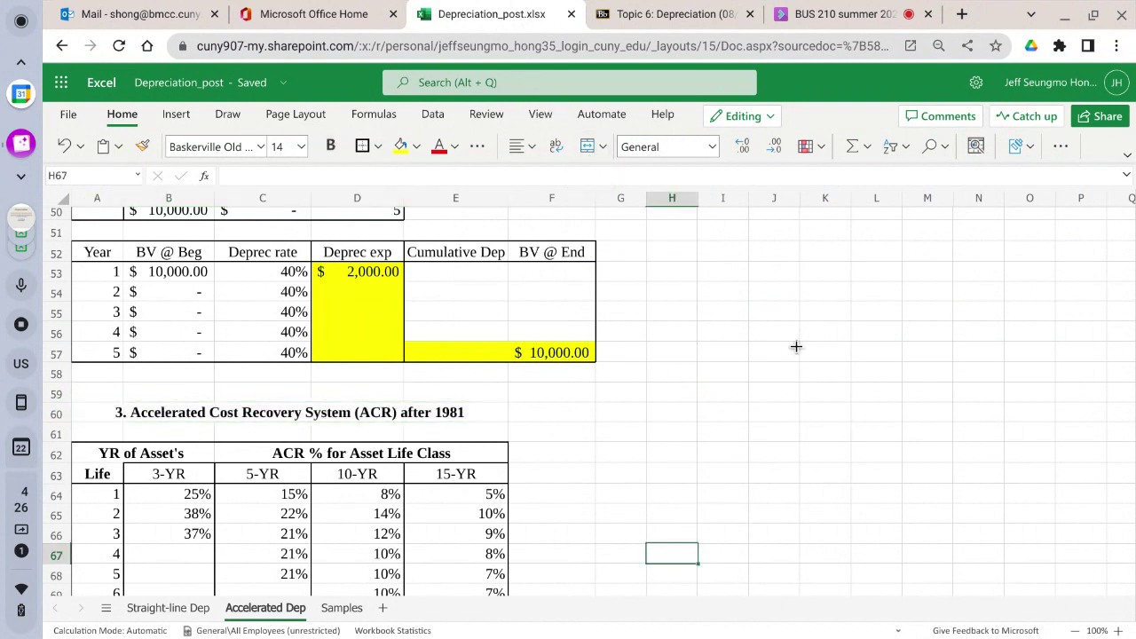
Look over the ACR percentage table, the declining balance examples and the Sum-of-the-Years-Digits section
scroll(793, 342, up, 2)
scroll(796, 346, down, 8)
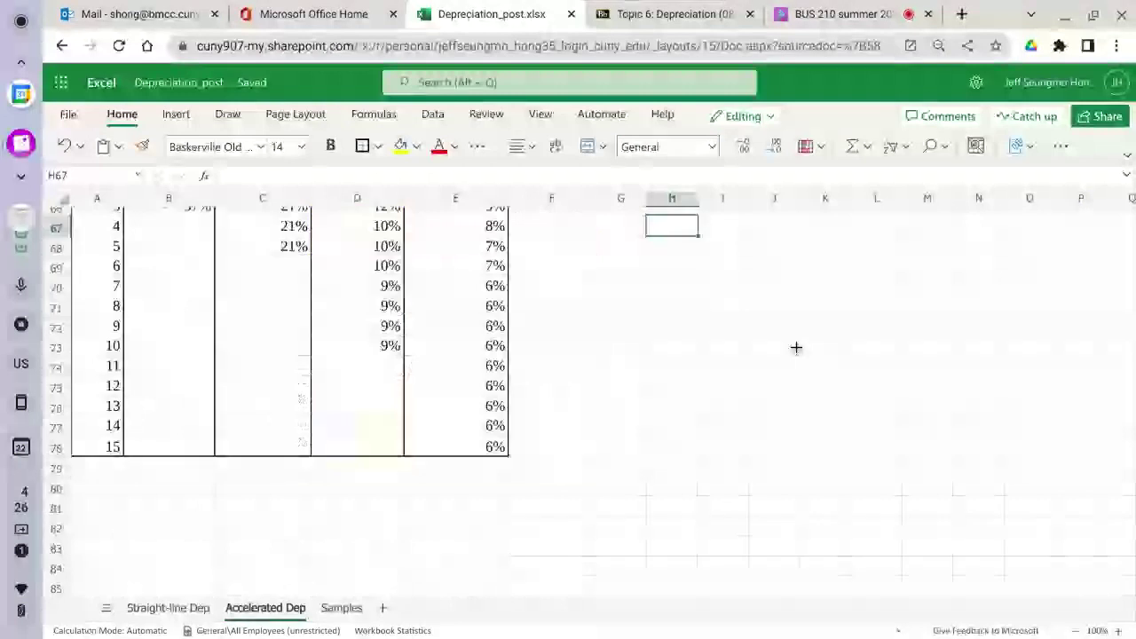
scroll(796, 350, up, 5)
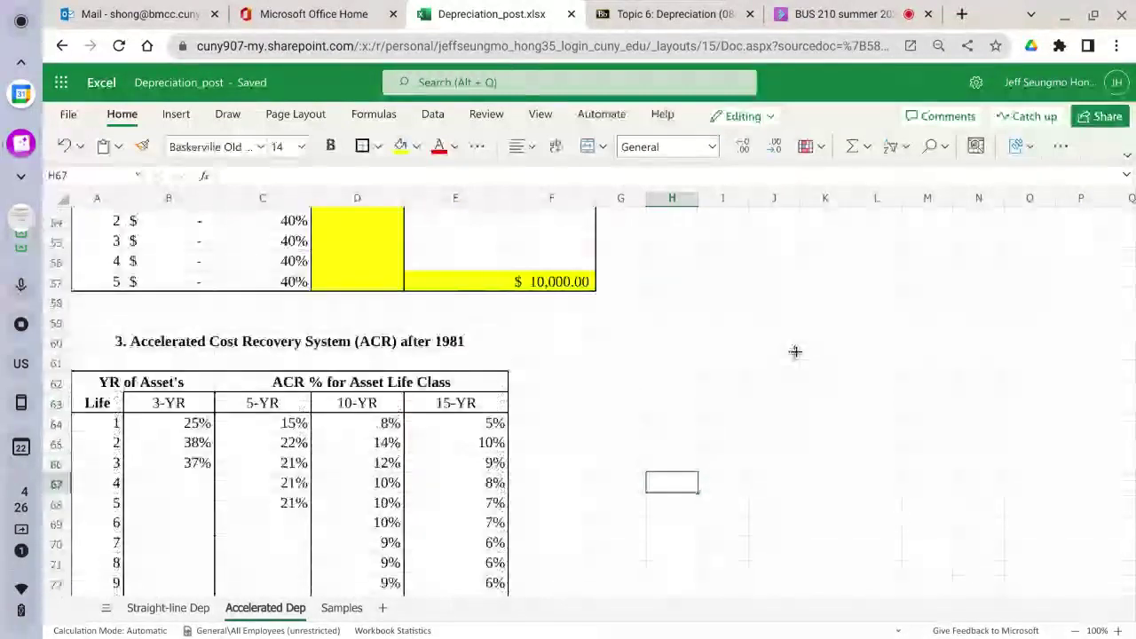
scroll(795, 350, up, 6)
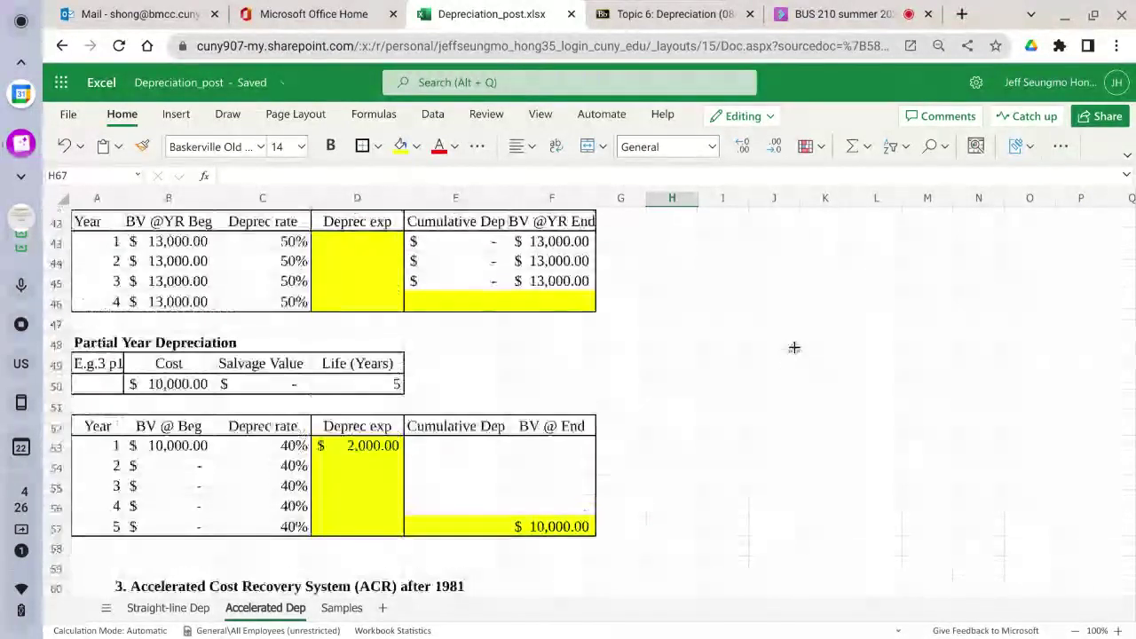
scroll(804, 315, up, 9)
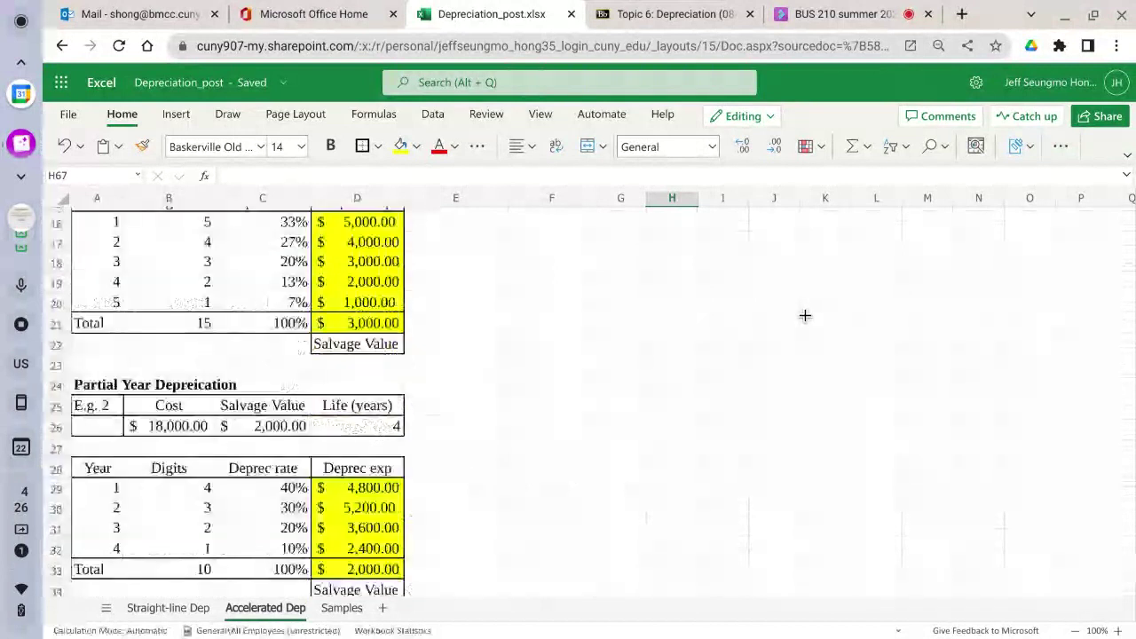
scroll(804, 316, up, 1)
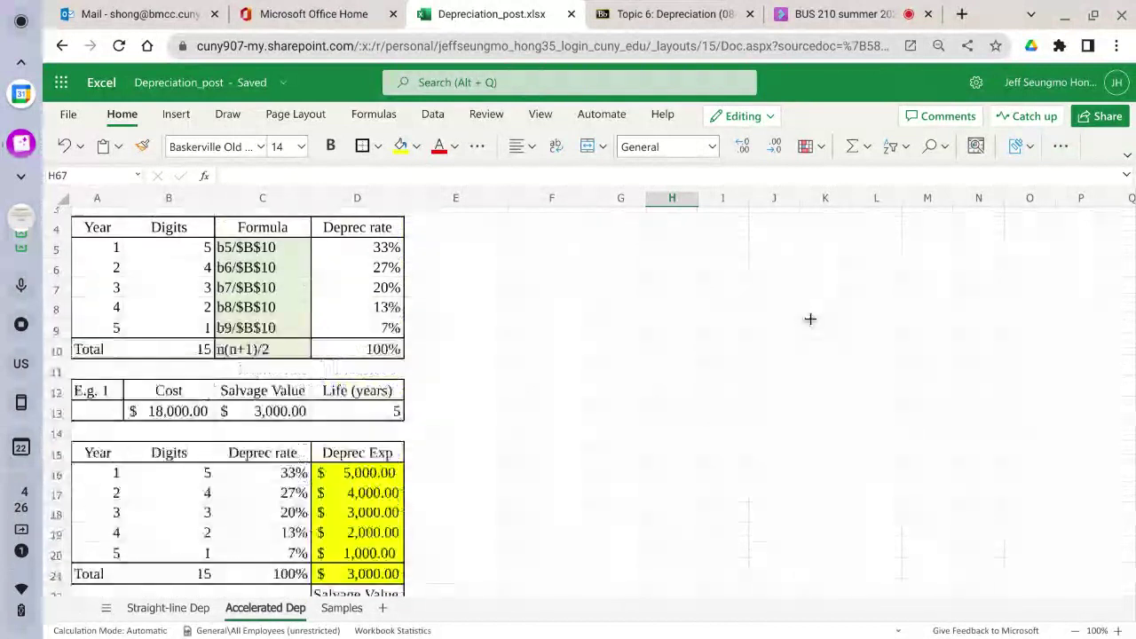
scroll(810, 319, up, 1)
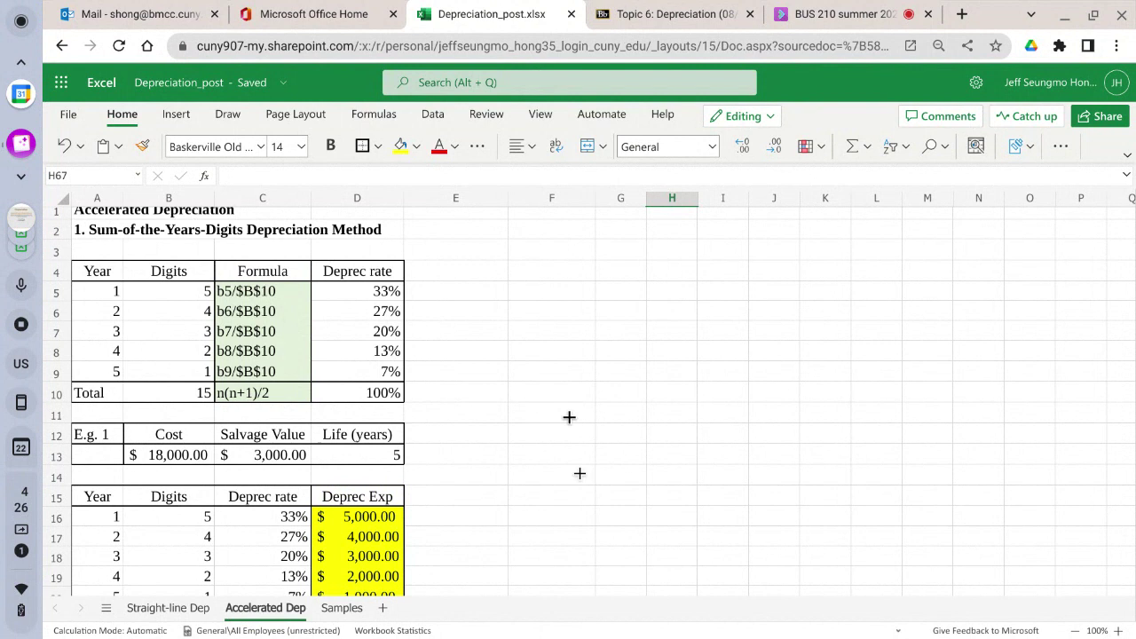
scroll(543, 486, down, 1)
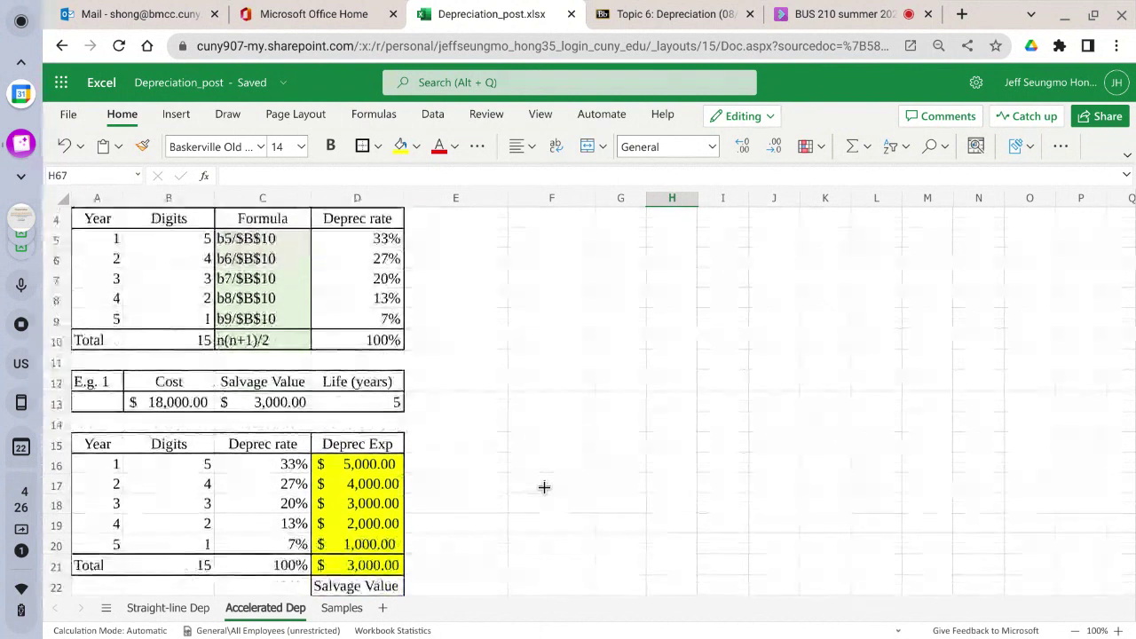
scroll(544, 486, up, 1)
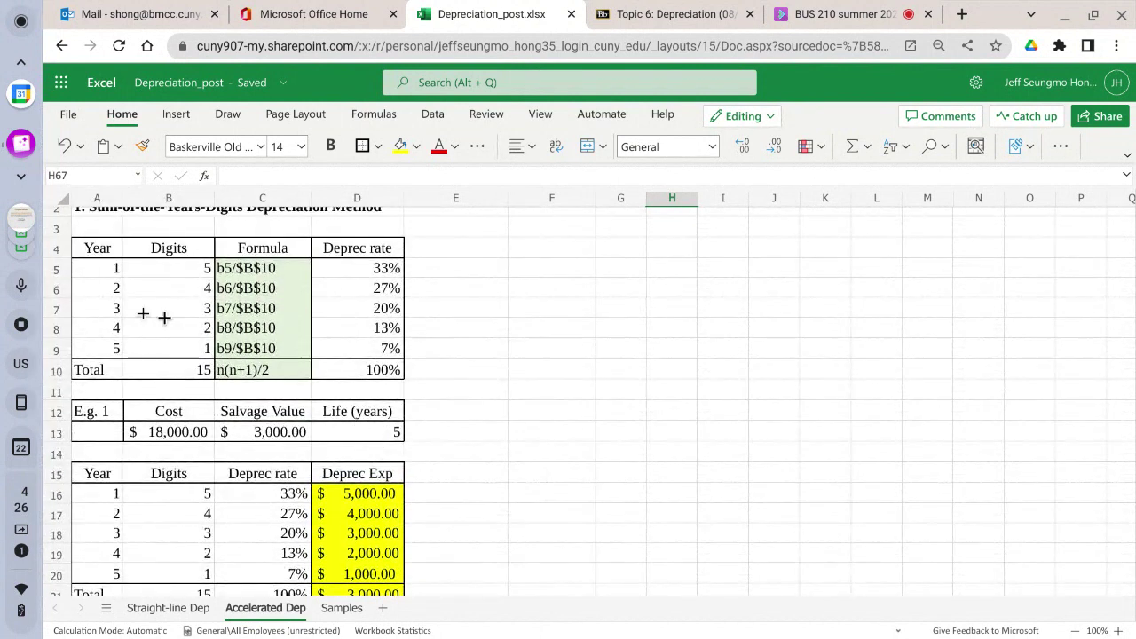
Examine the year numbers in A5:A9 and the digits total formula in B10
click(107, 266)
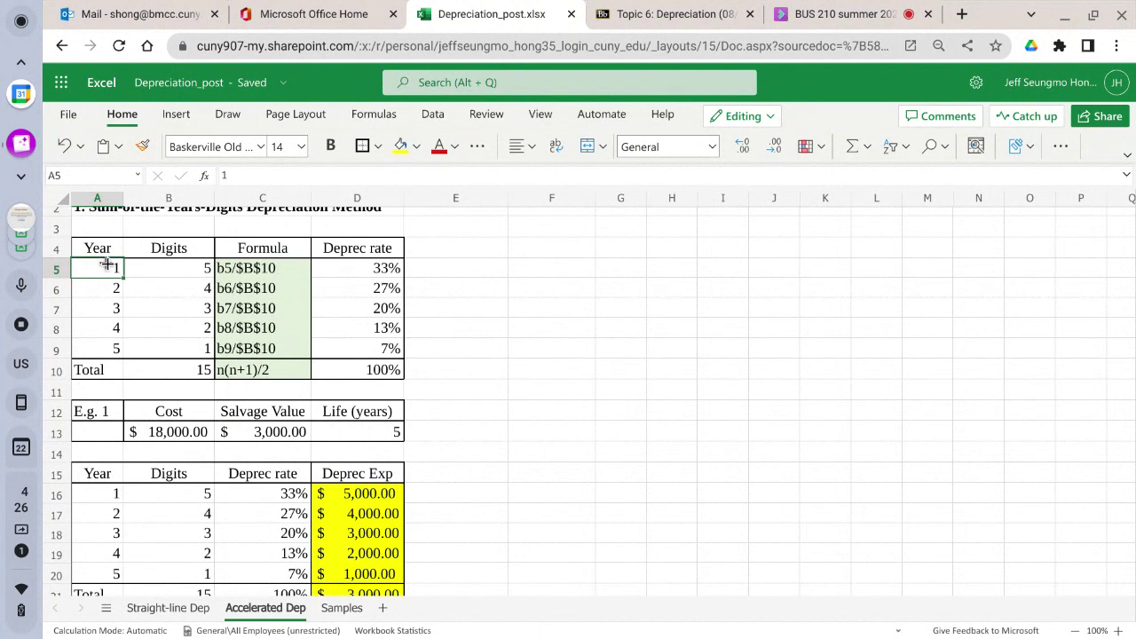
drag(106, 265, 93, 344)
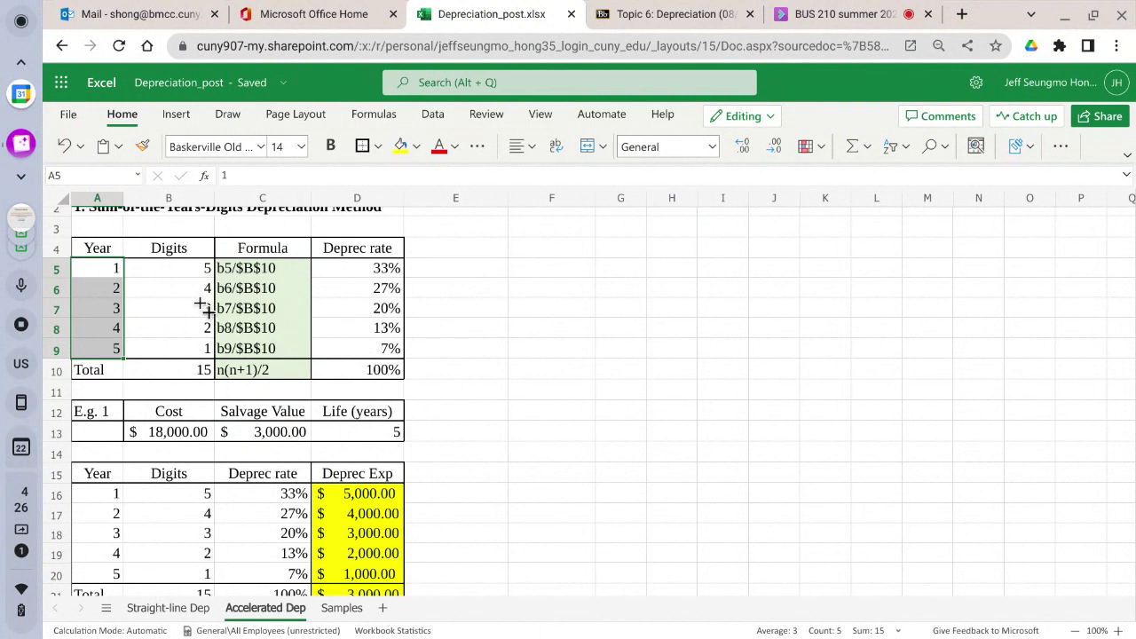
click(184, 370)
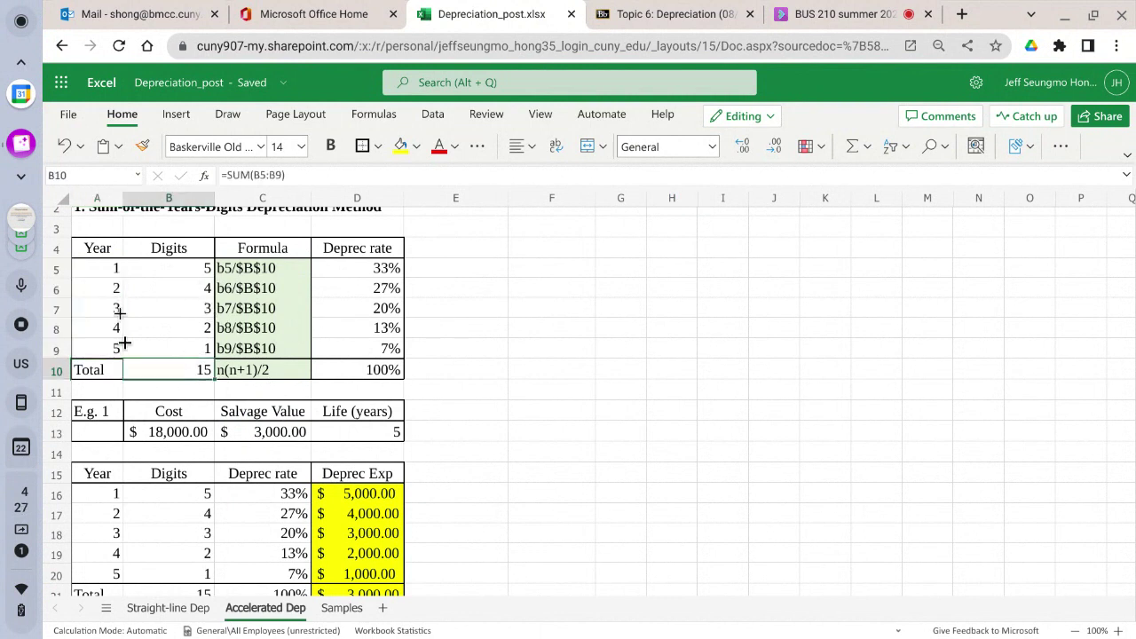
drag(99, 277, 98, 352)
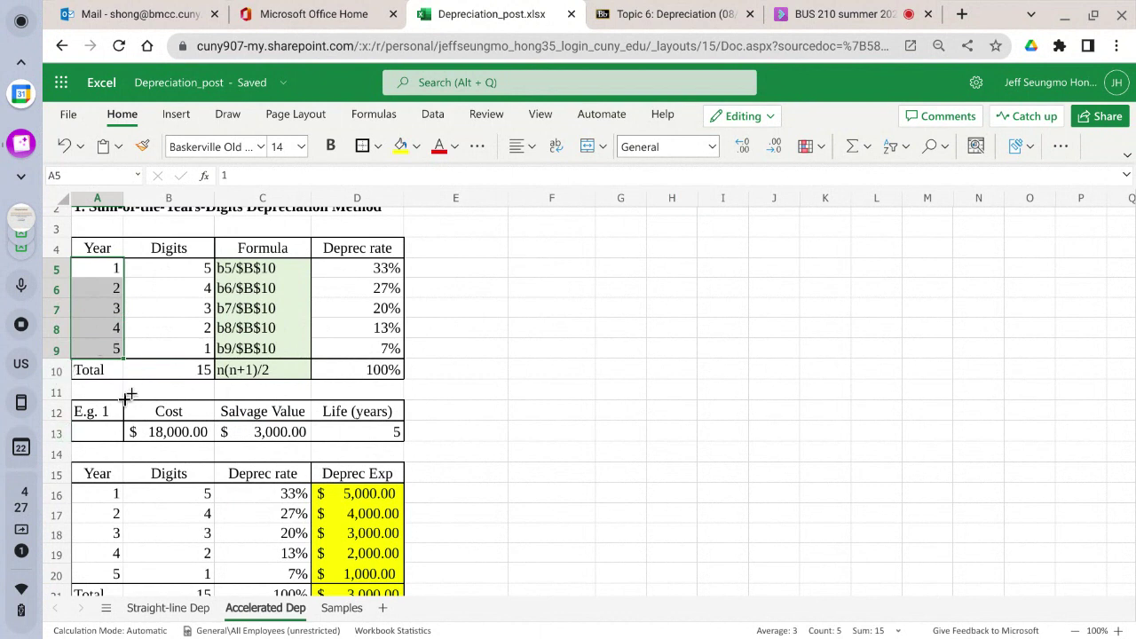
Inspect the total formula in B10 and the digits in B5:B9 that it adds up
click(157, 371)
double_click(157, 371)
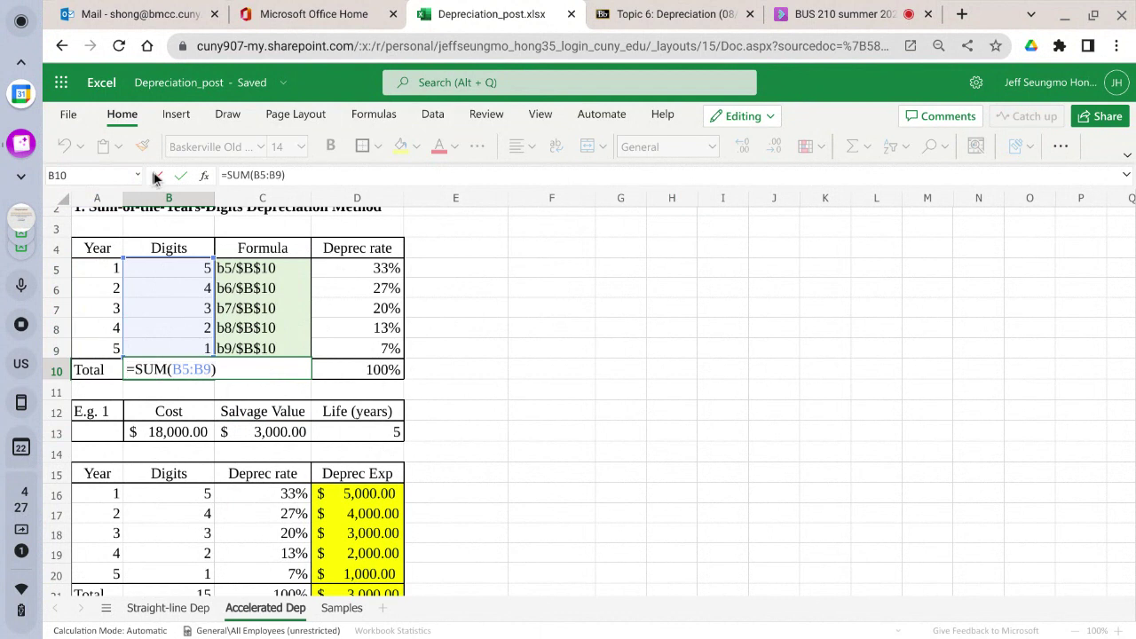
key(Escape)
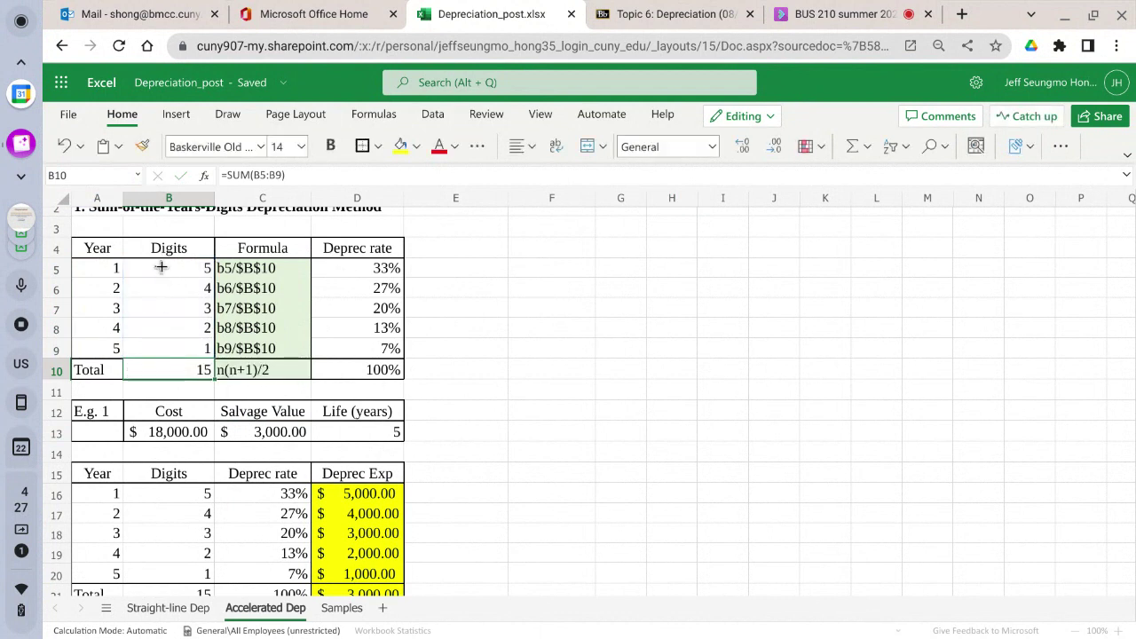
click(160, 269)
drag(160, 269, 160, 347)
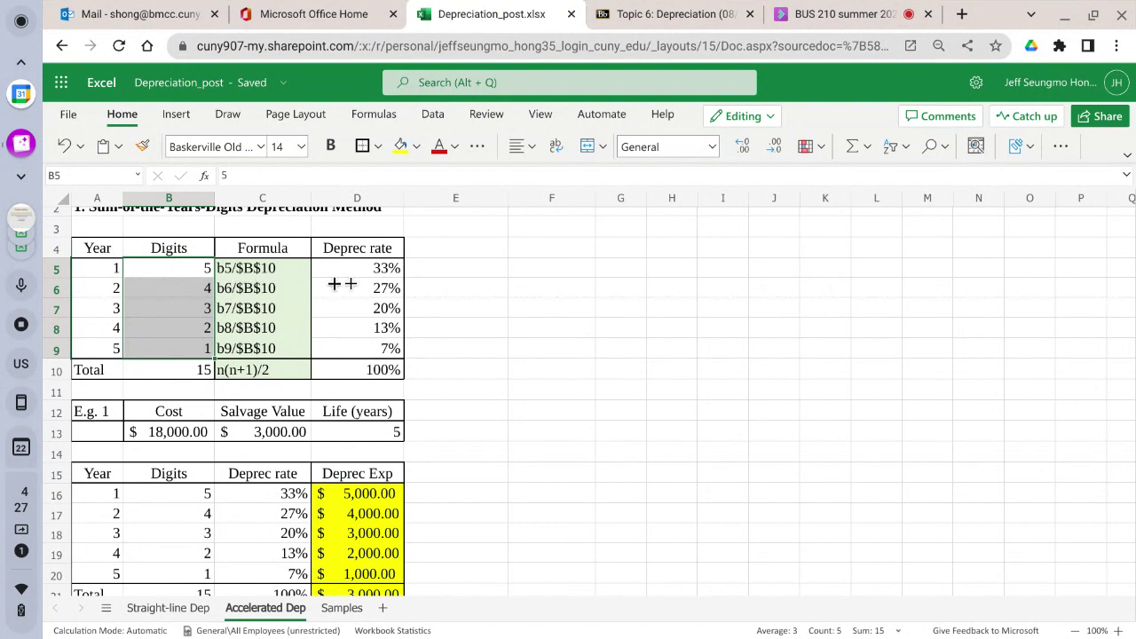
Format the depreciation rates and their total in D5:D10 to show two decimal places
click(371, 272)
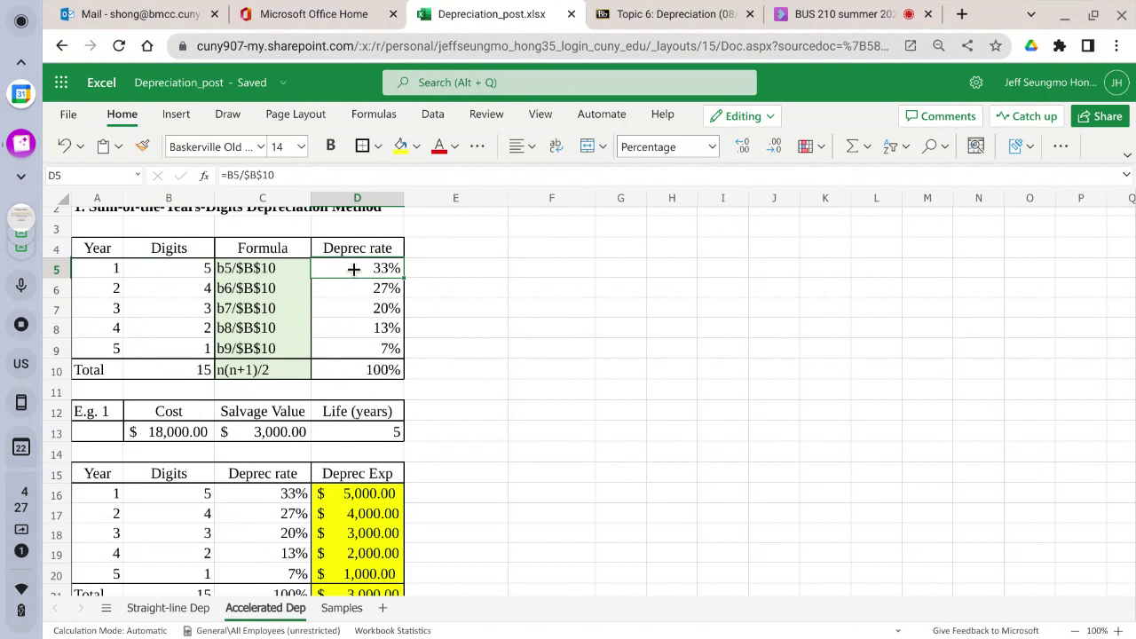
drag(353, 268, 361, 348)
click(361, 348)
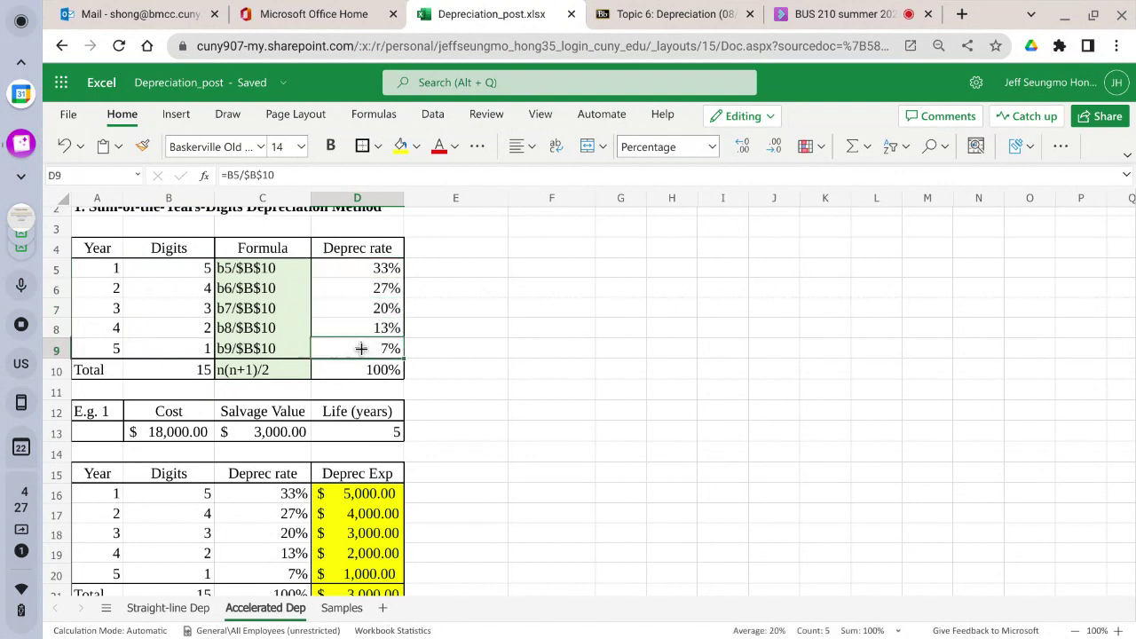
drag(365, 268, 368, 365)
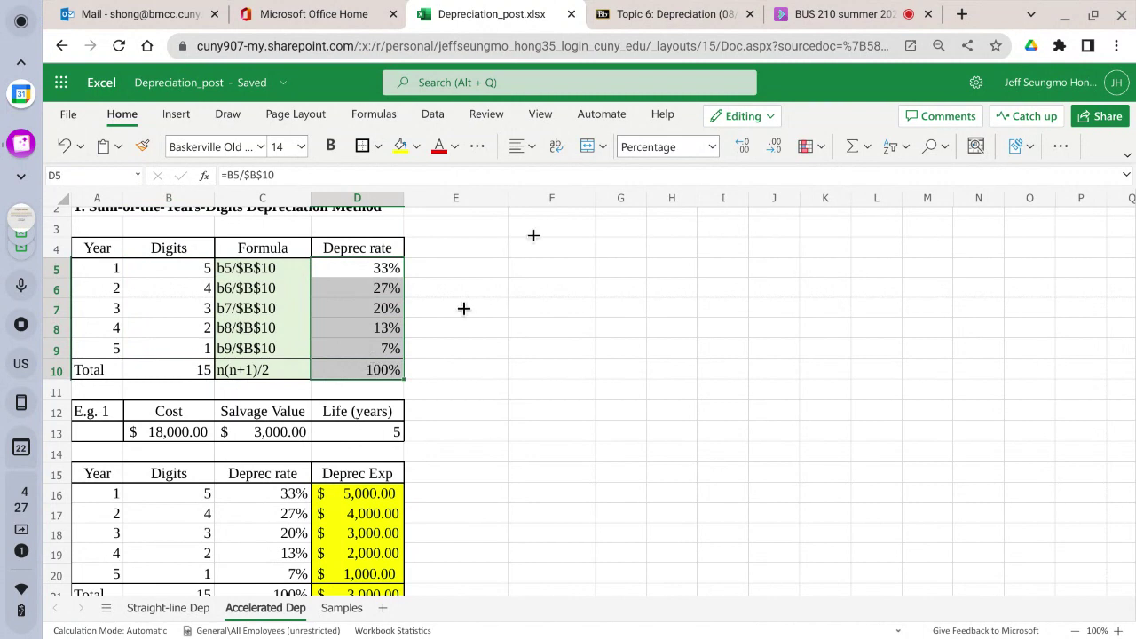
click(746, 147)
click(746, 148)
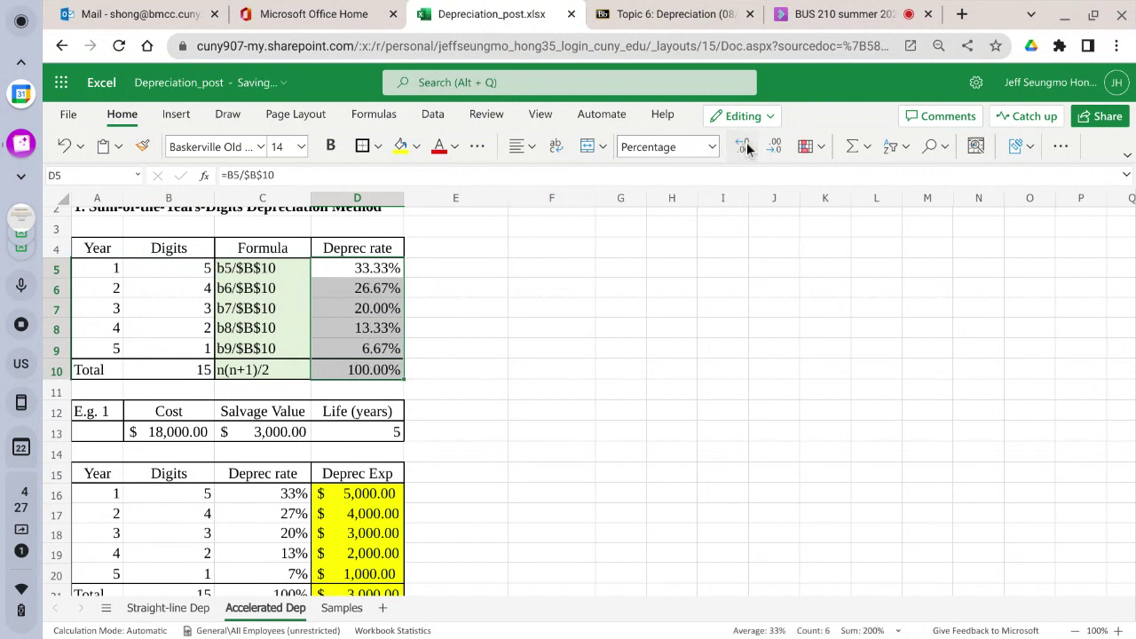
click(471, 355)
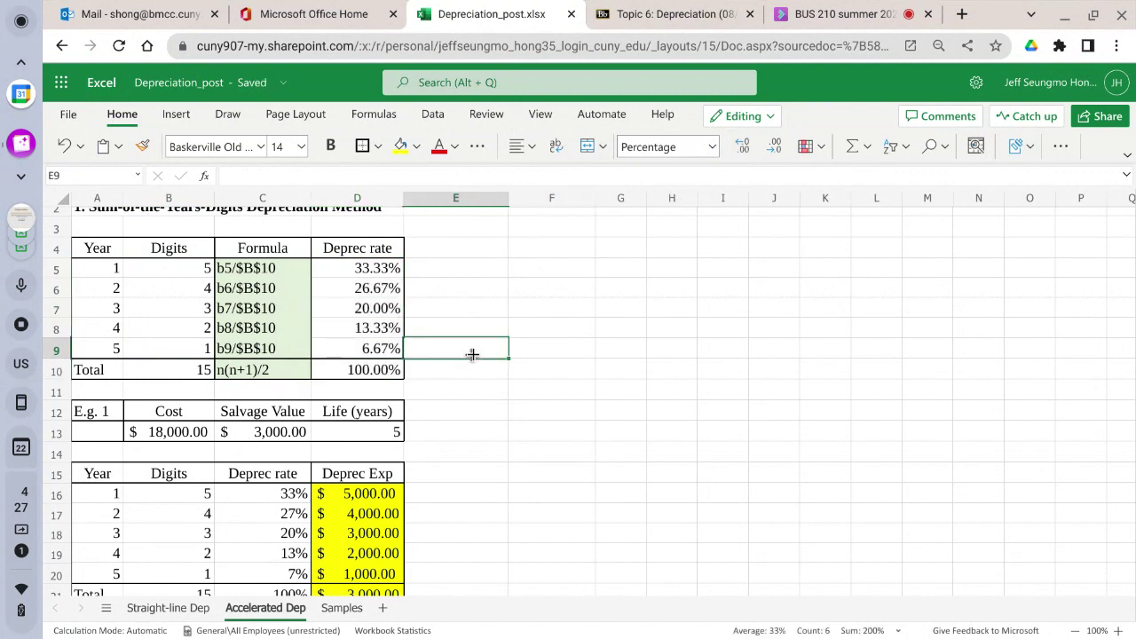
Examine the yearly depreciation rates in D5:D9, their formulas, and the rate total formula in D10
click(349, 266)
drag(349, 266, 358, 289)
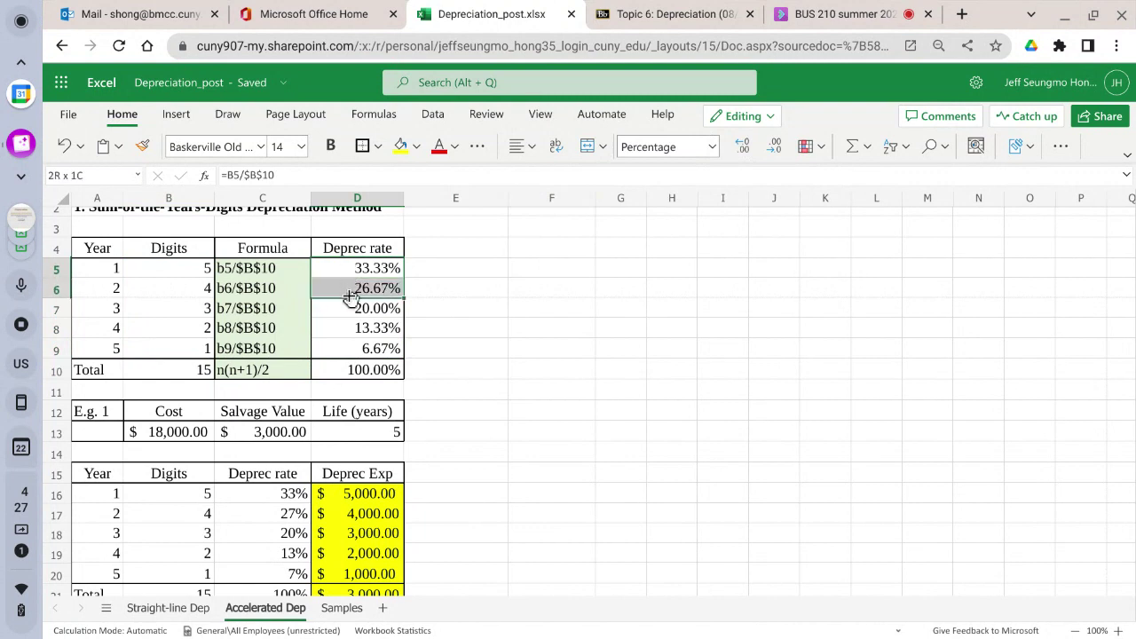
click(344, 308)
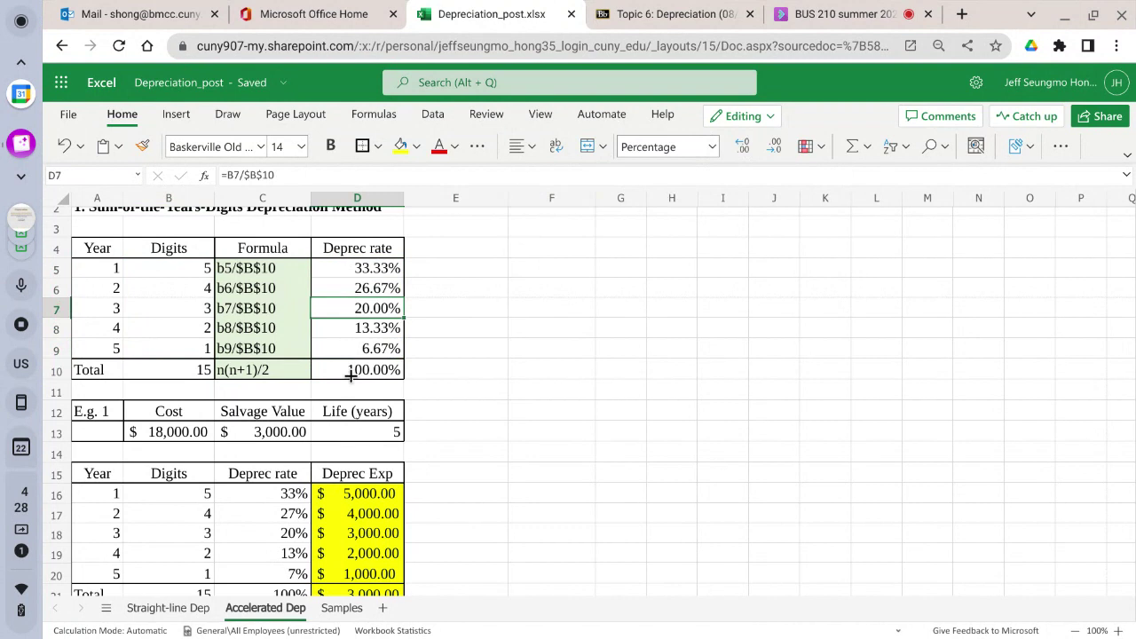
scroll(353, 372, down, 1)
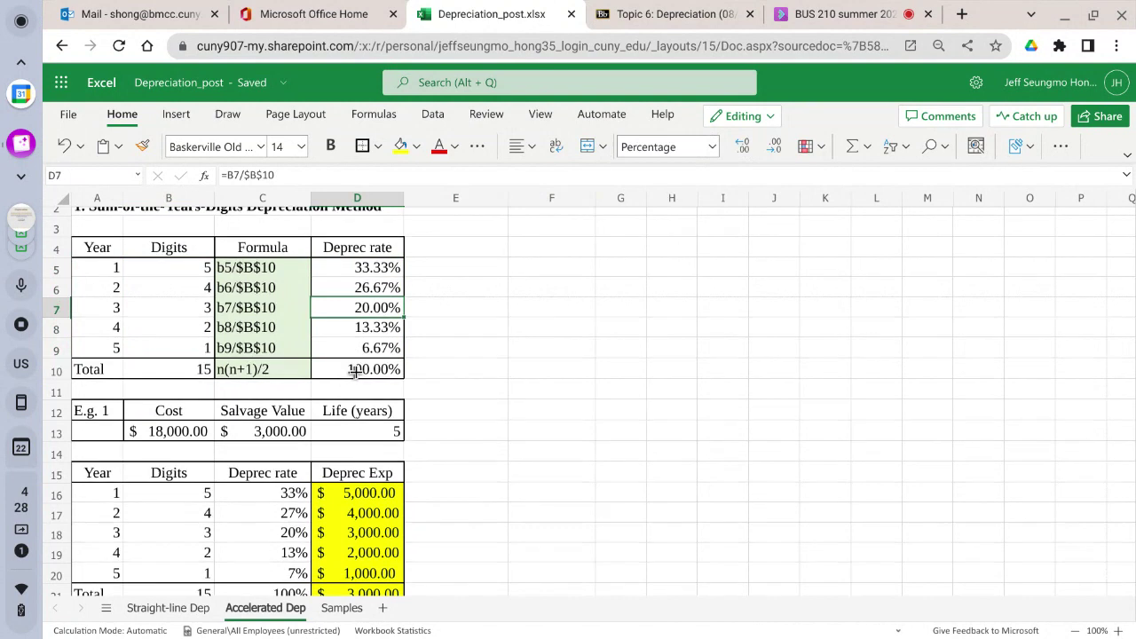
click(353, 366)
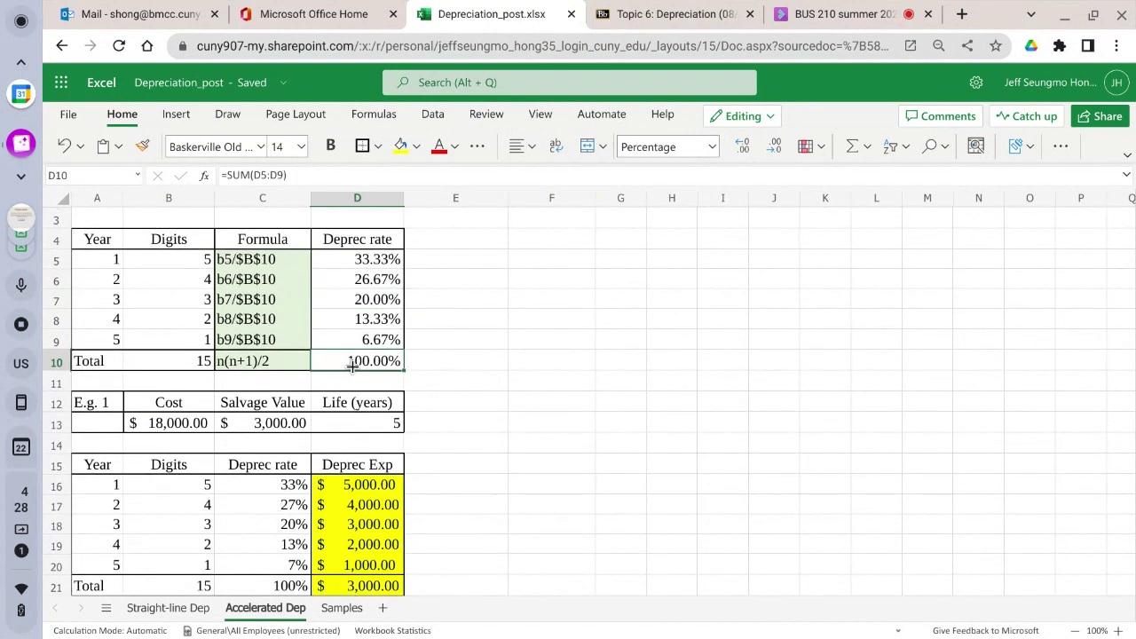
click(355, 261)
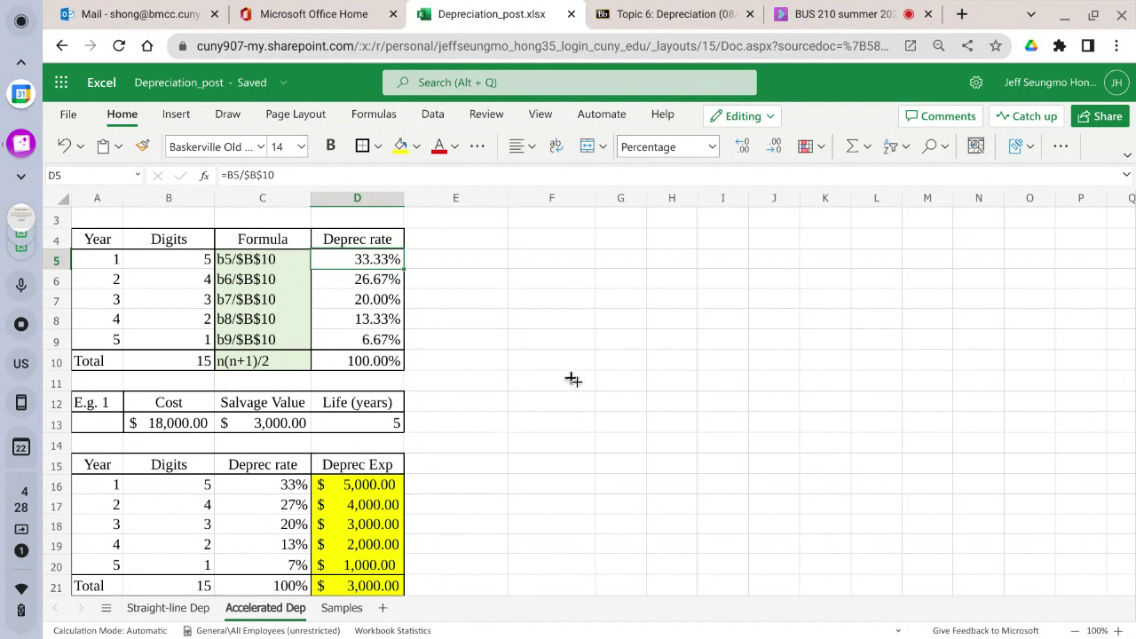
scroll(578, 383, up, 2)
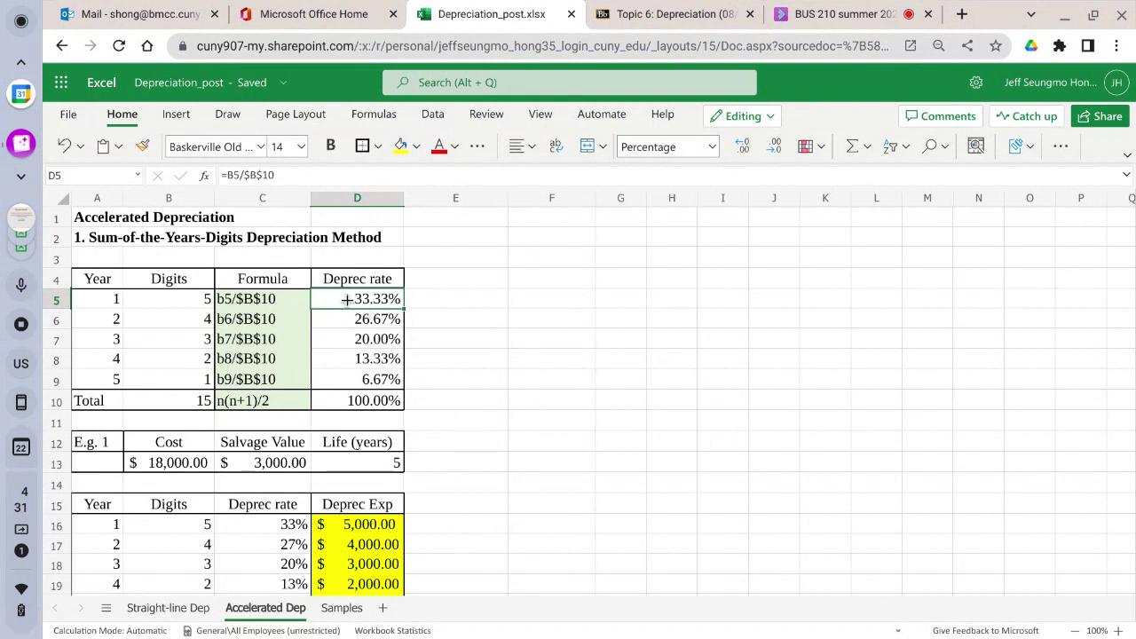
drag(347, 300, 345, 377)
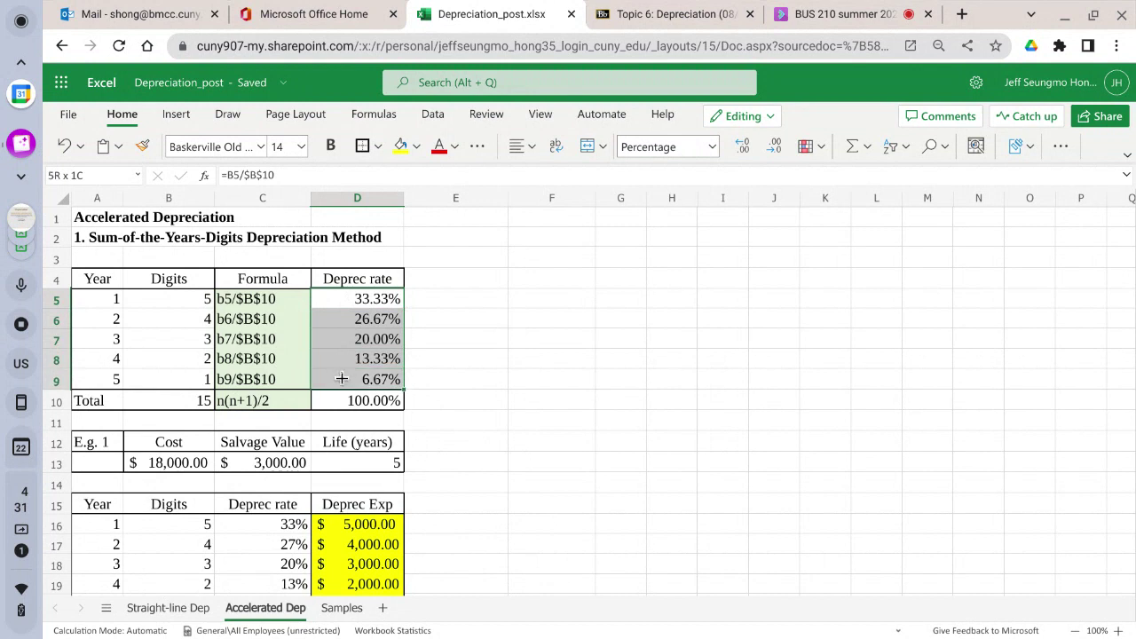
click(514, 340)
drag(350, 299, 351, 375)
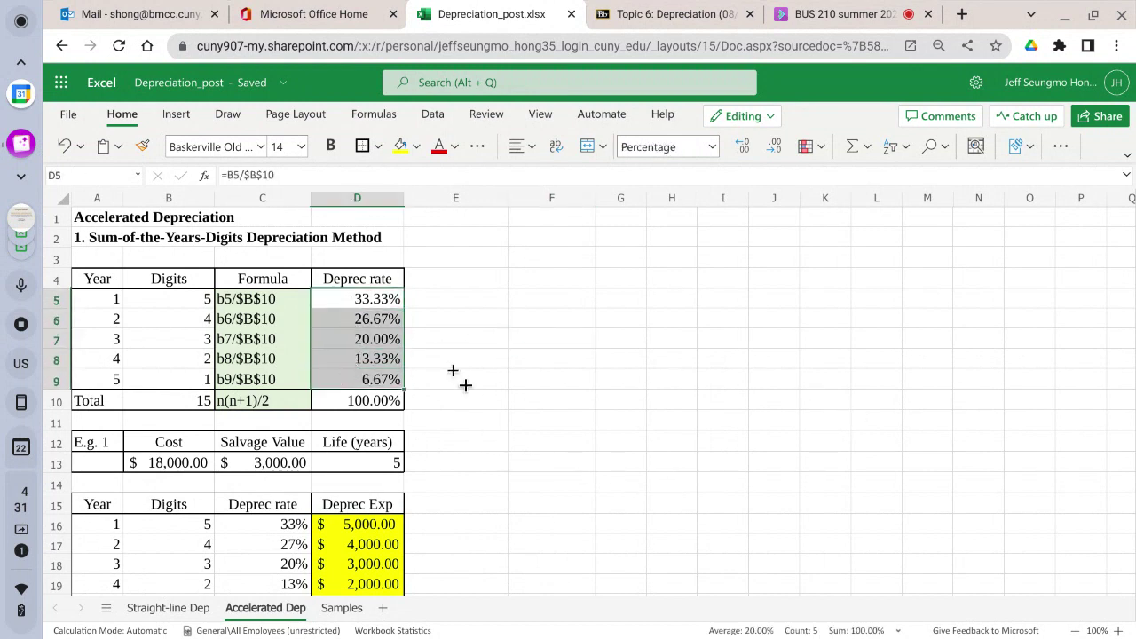
click(418, 304)
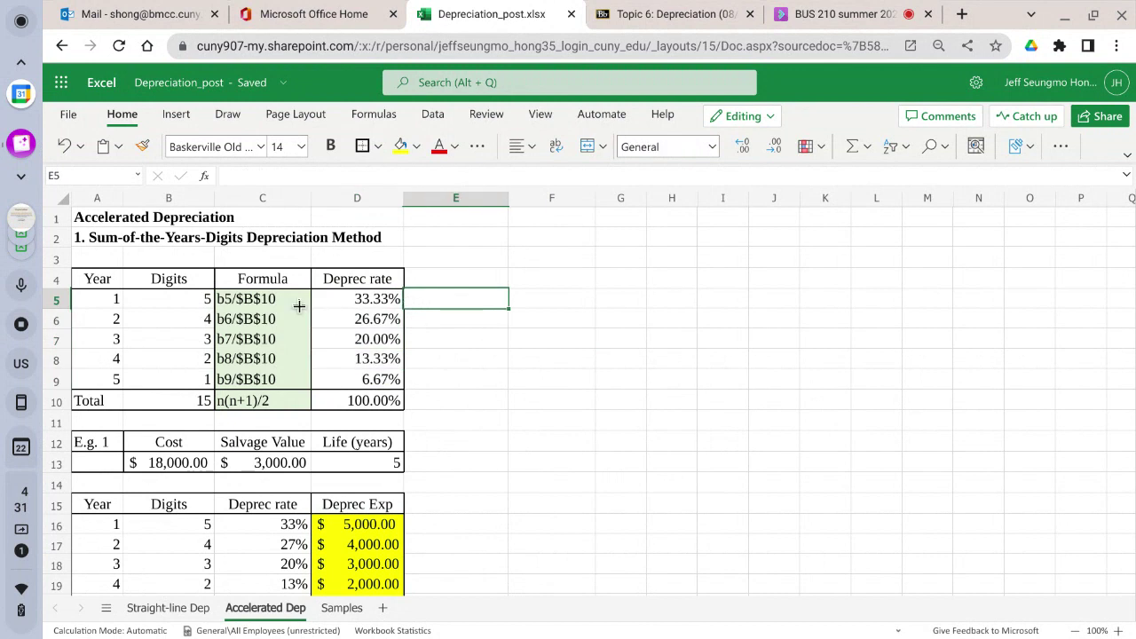
click(368, 303)
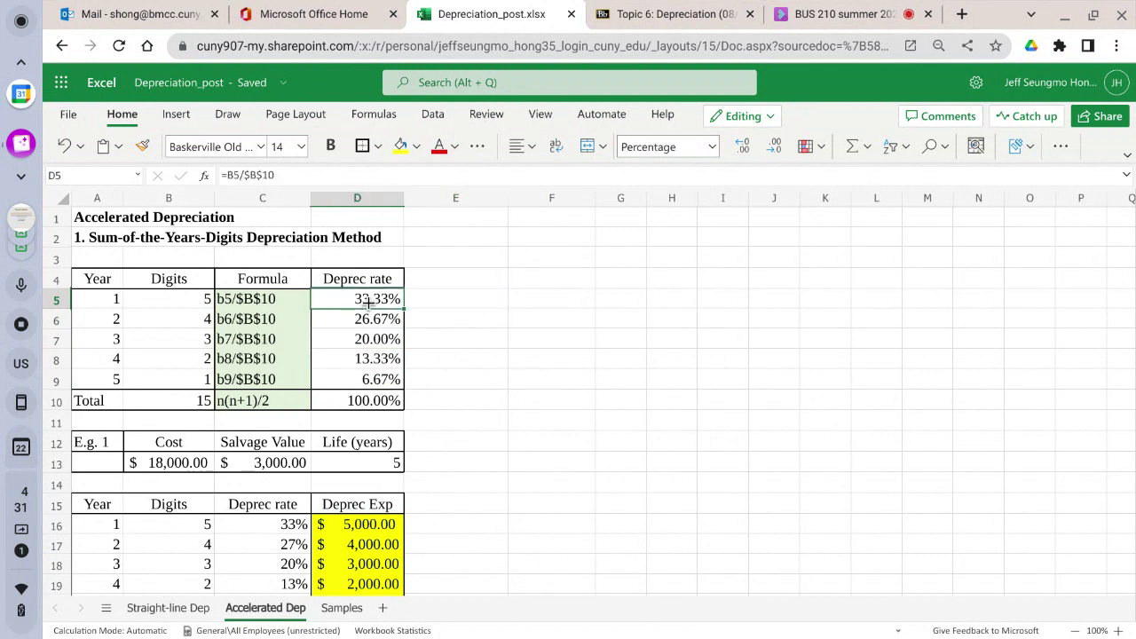
click(487, 296)
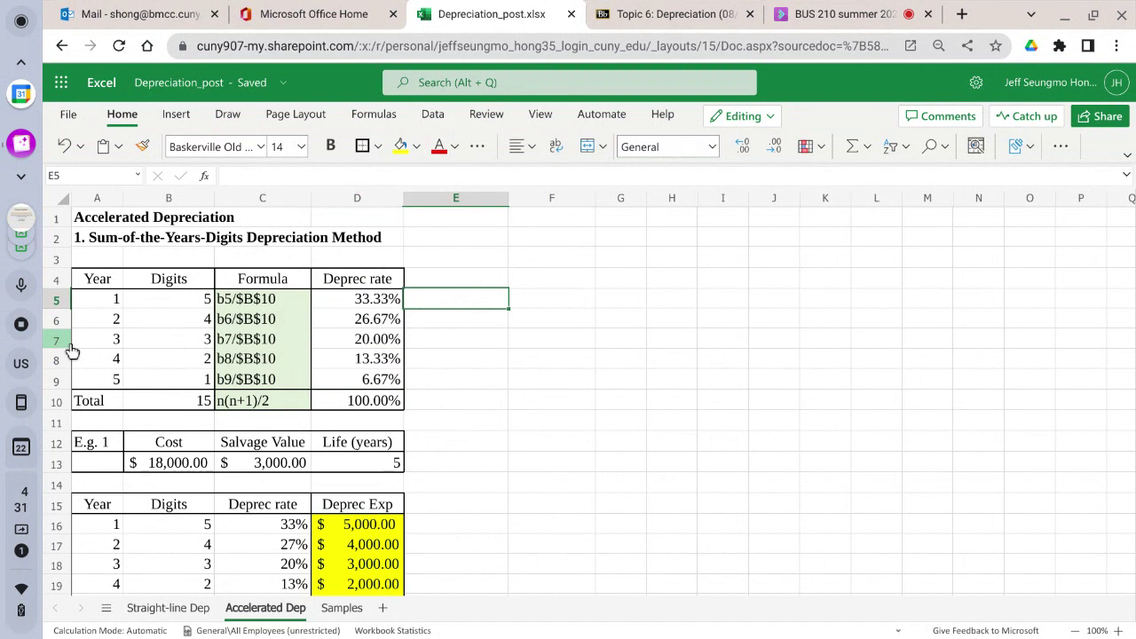
Compare the formula notes in C5:C9 with the digits in B5:B9 and the year numbers in A5:A9
click(168, 271)
click(326, 303)
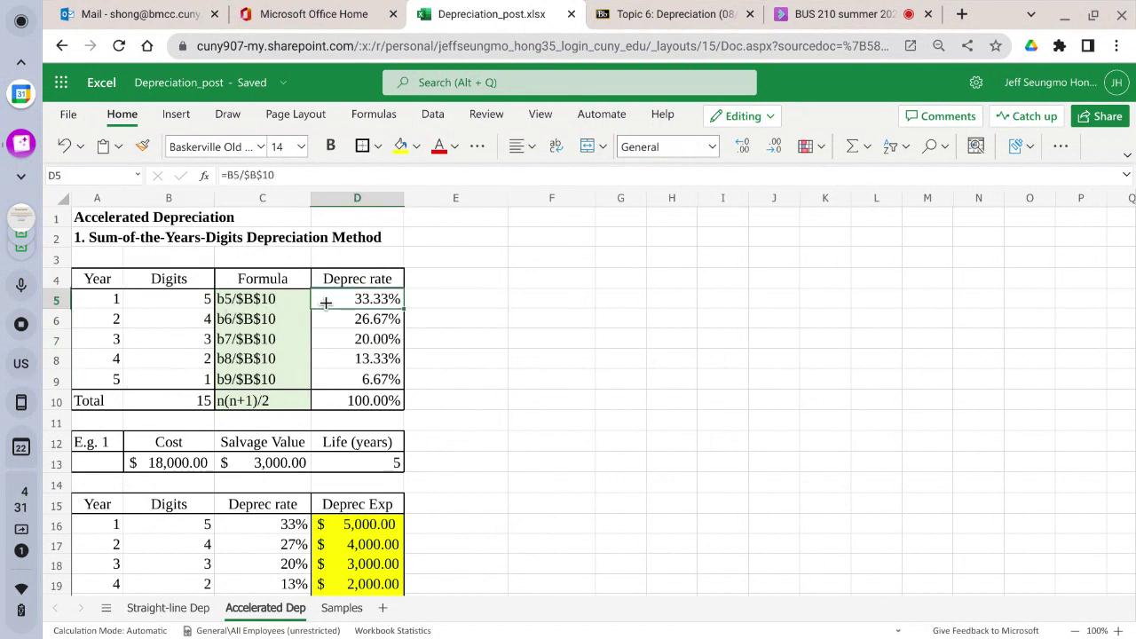
click(245, 302)
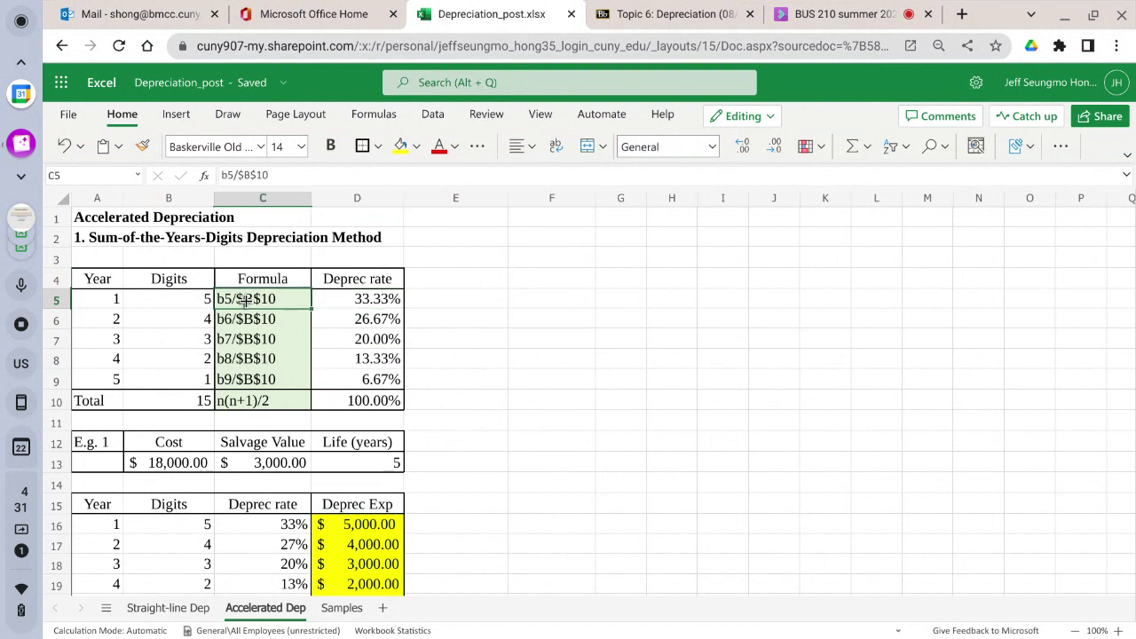
drag(245, 302, 246, 377)
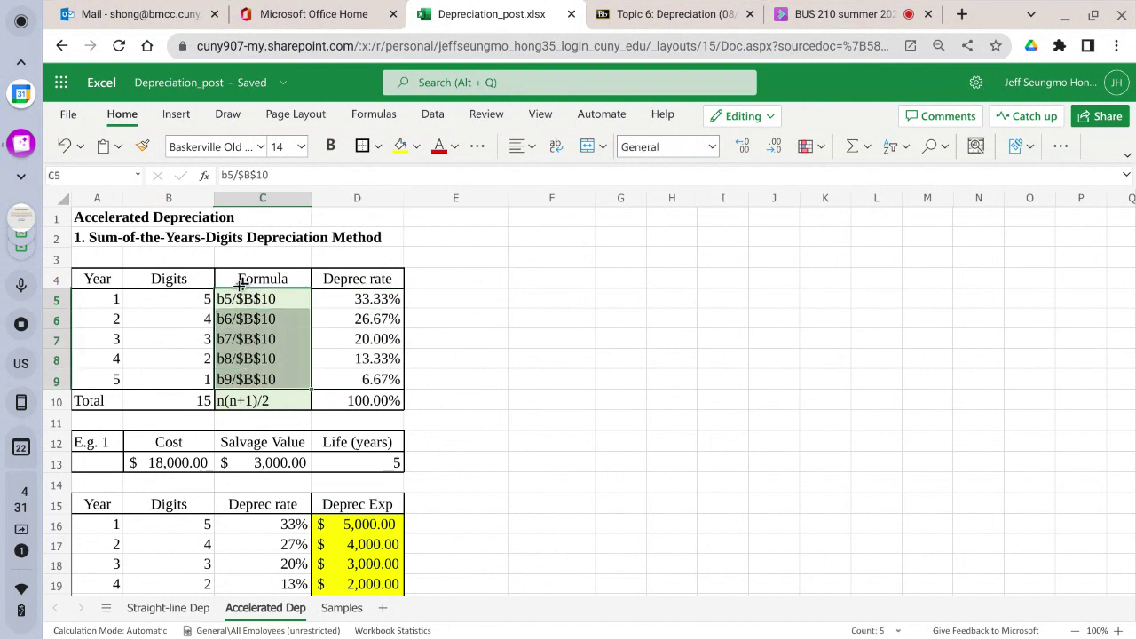
click(171, 303)
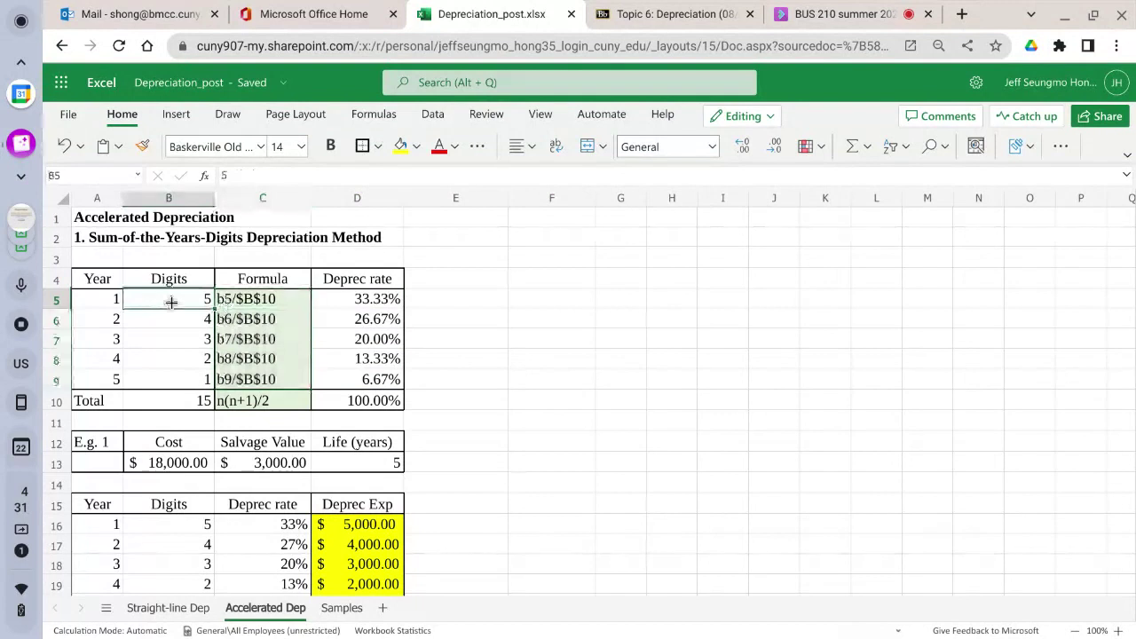
drag(171, 303, 165, 377)
click(172, 299)
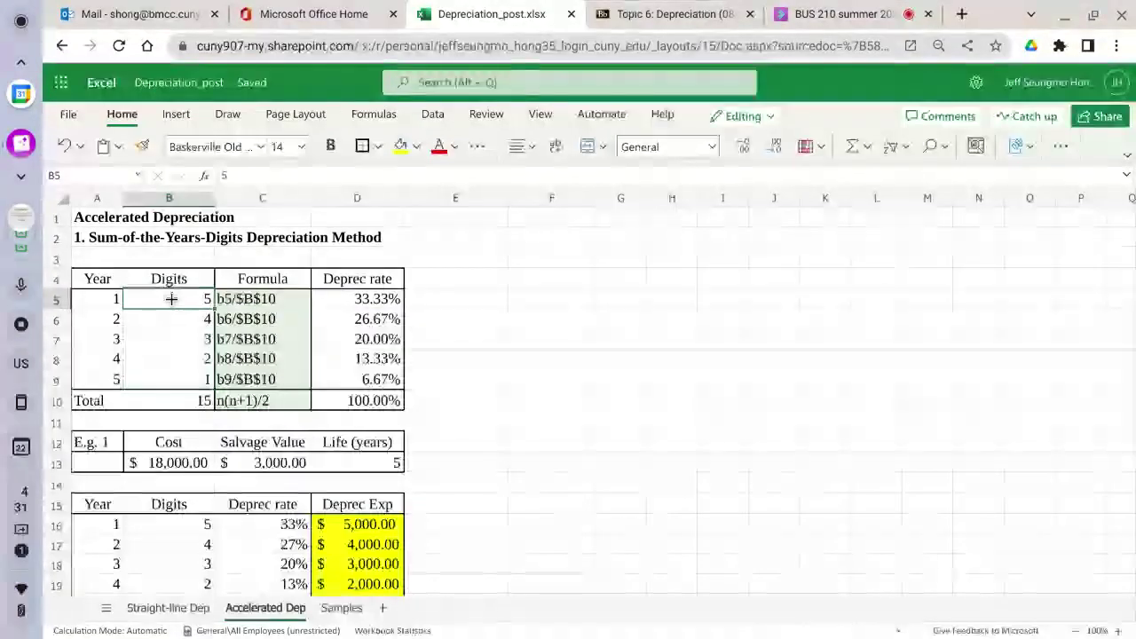
drag(171, 299, 167, 379)
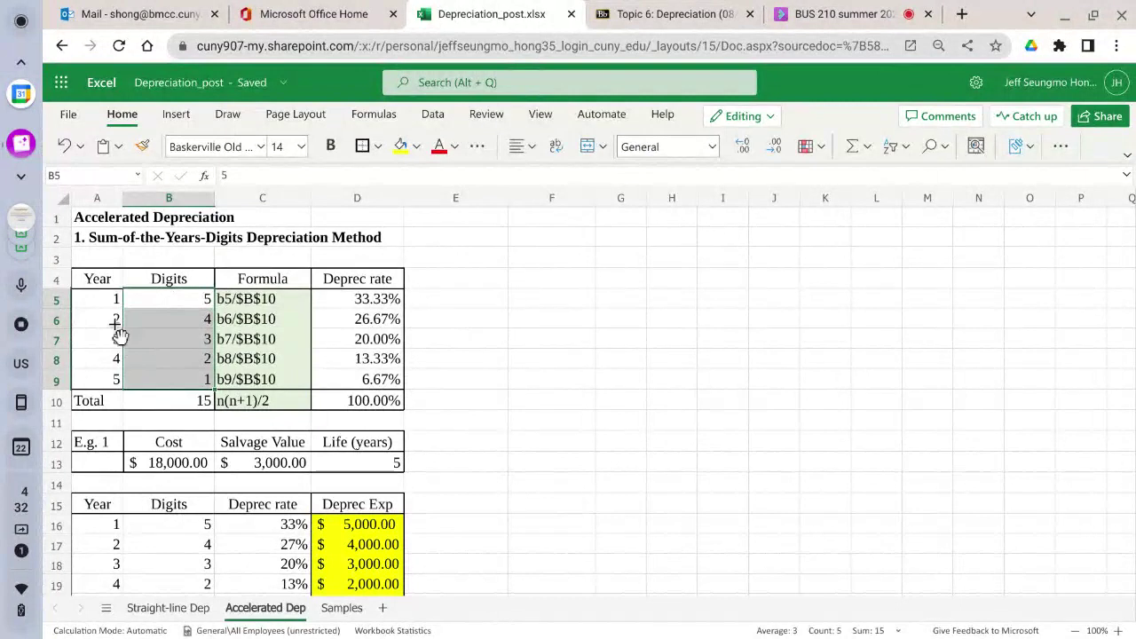
click(105, 299)
drag(105, 299, 107, 381)
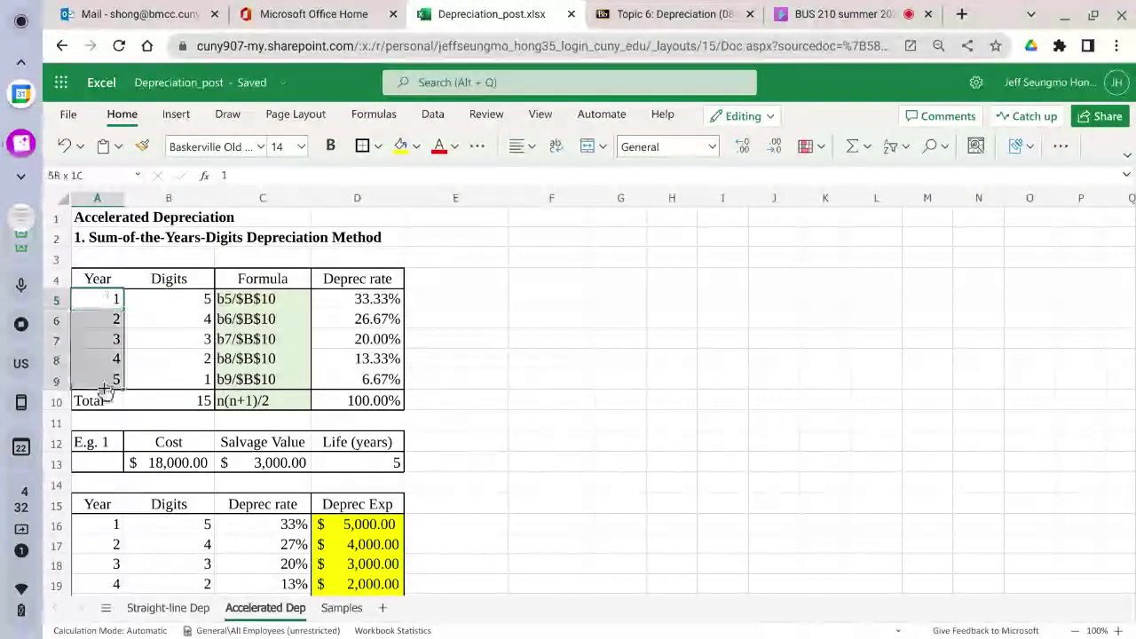
click(182, 302)
drag(182, 302, 181, 378)
click(189, 300)
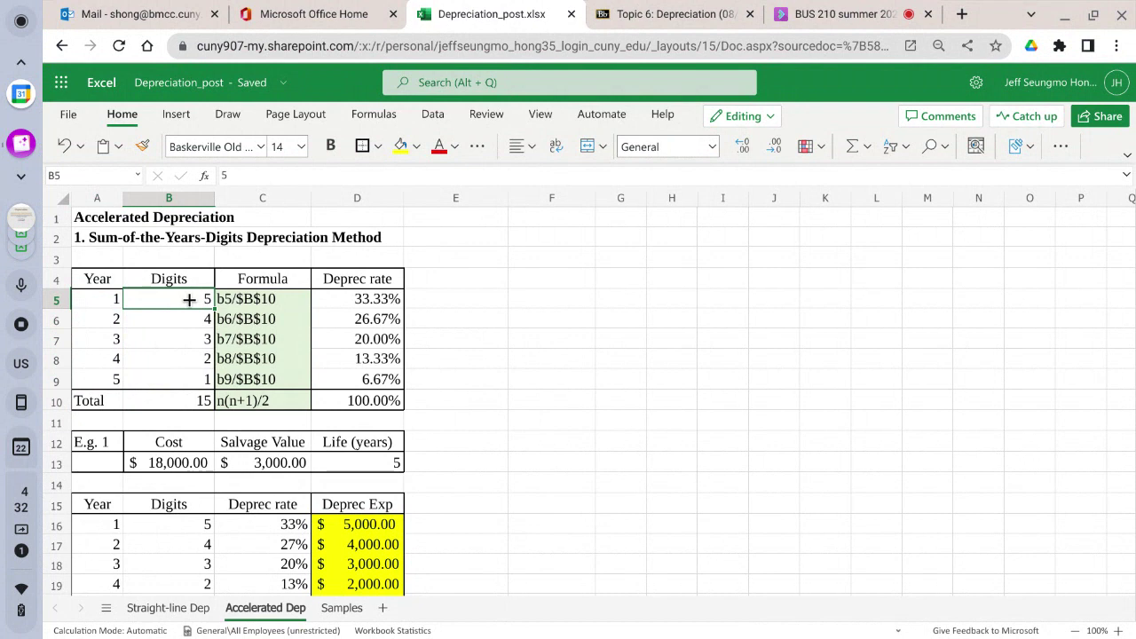
Trace how the rate formula in D5 and the notes in C5:C9 use the year's digit and the digits total in B10
drag(189, 301, 259, 299)
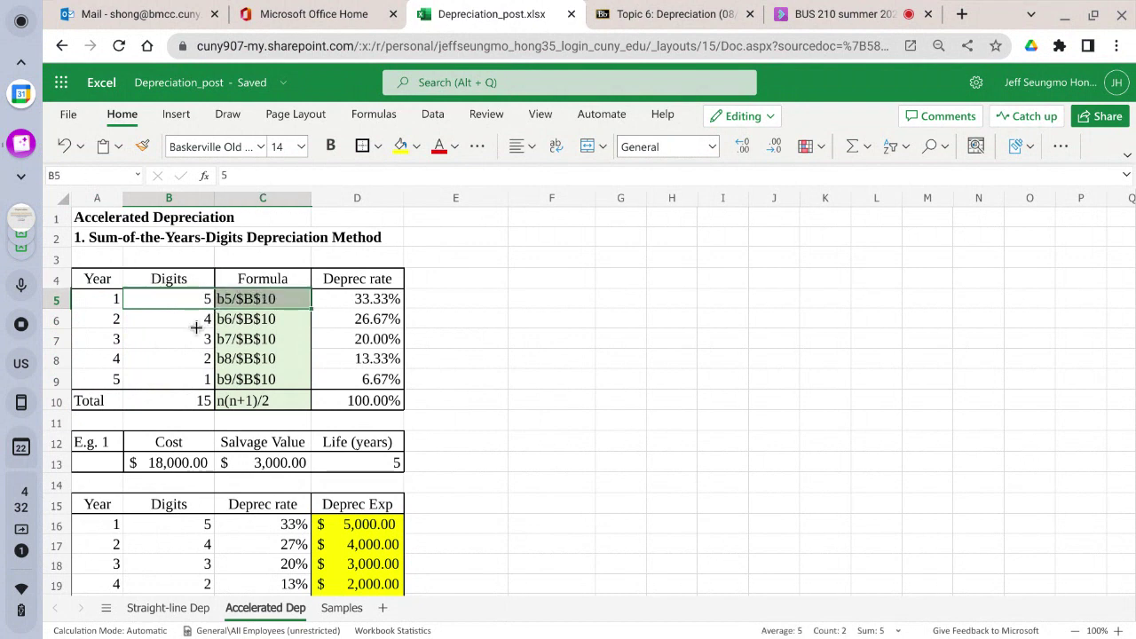
click(355, 303)
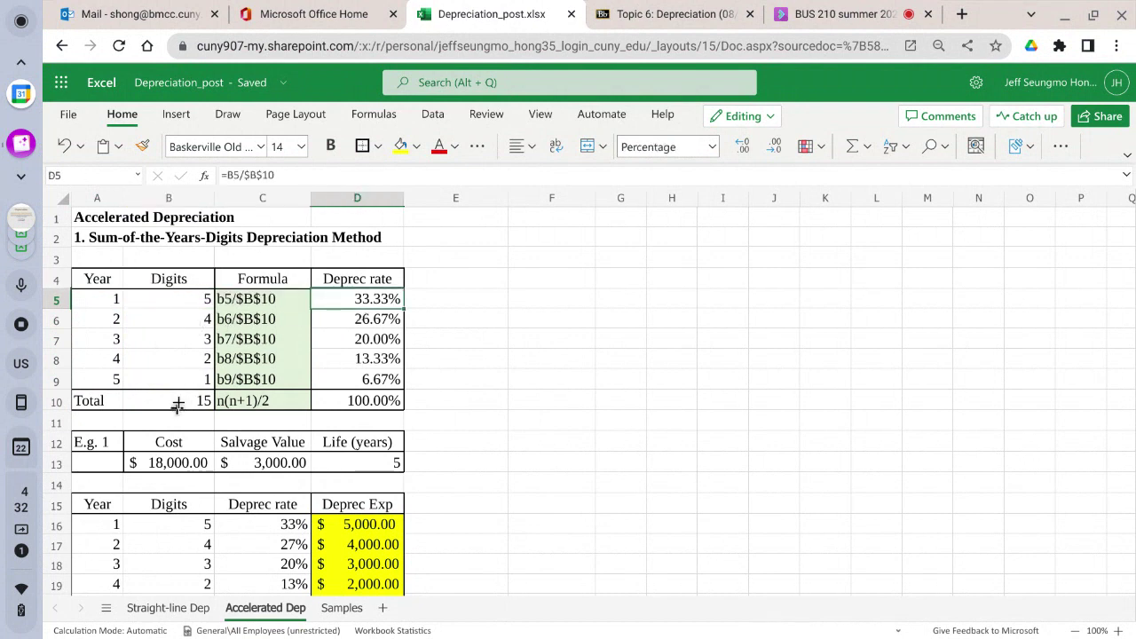
click(178, 404)
click(267, 305)
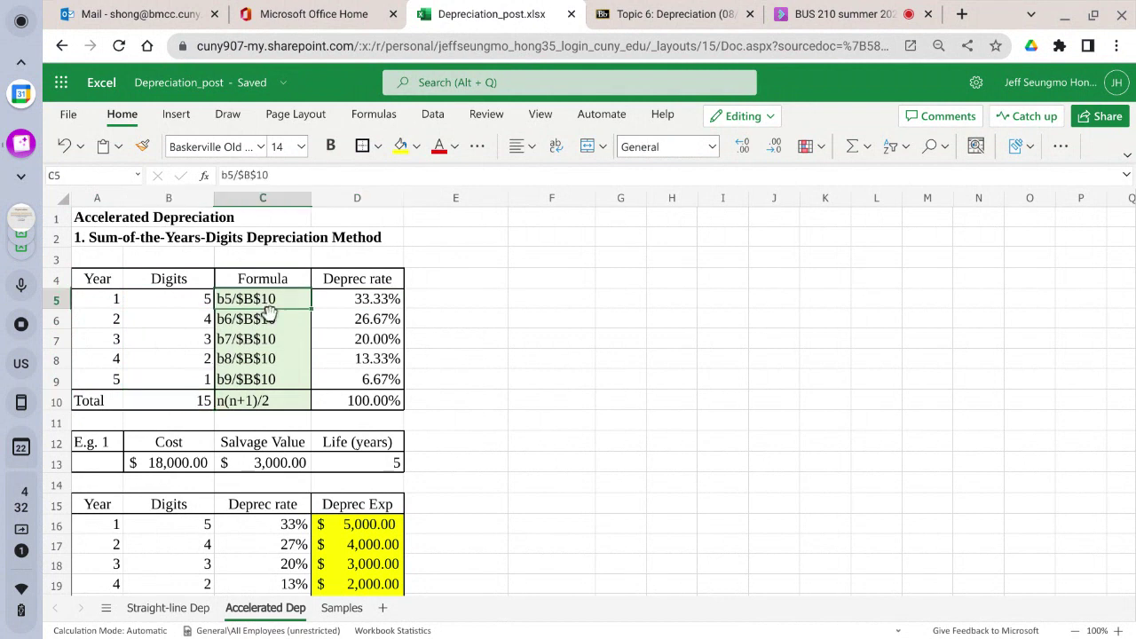
click(164, 297)
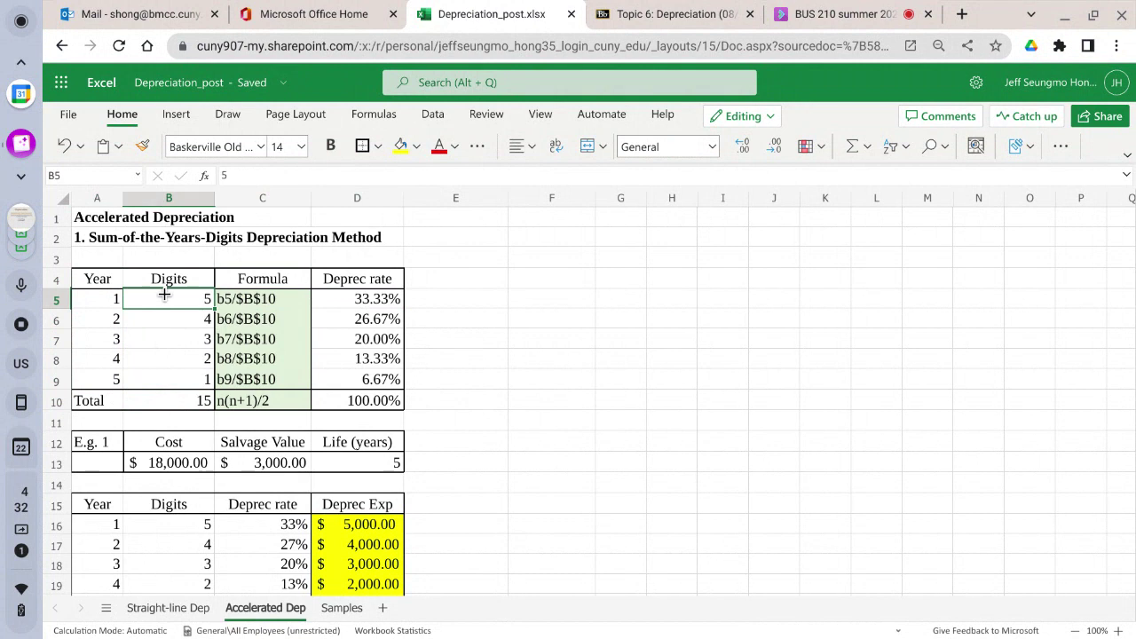
click(271, 300)
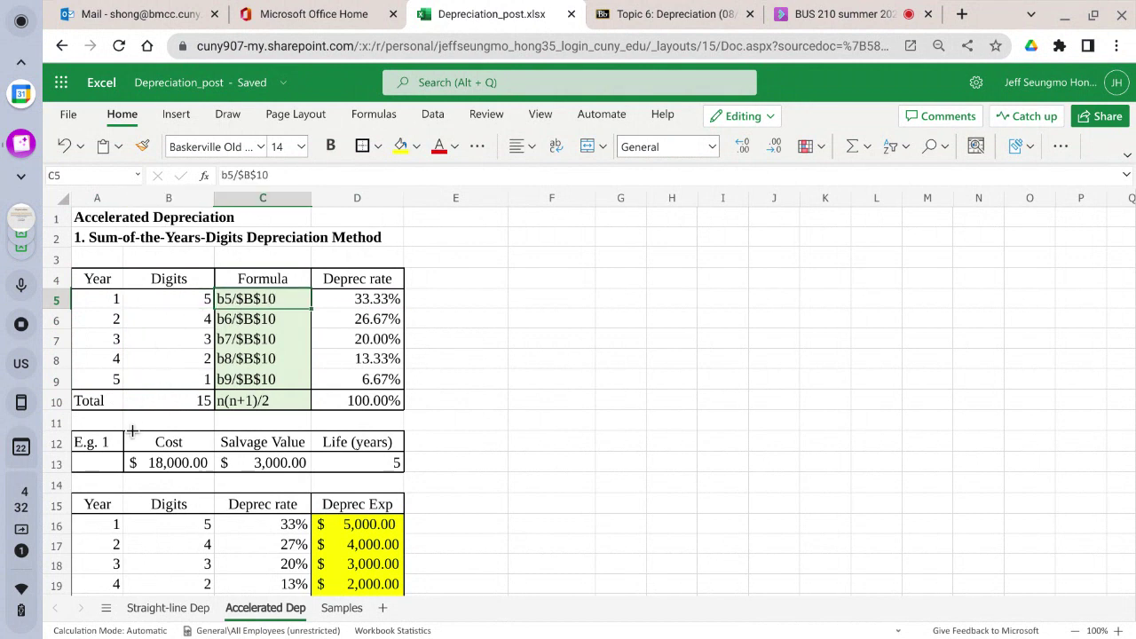
click(152, 405)
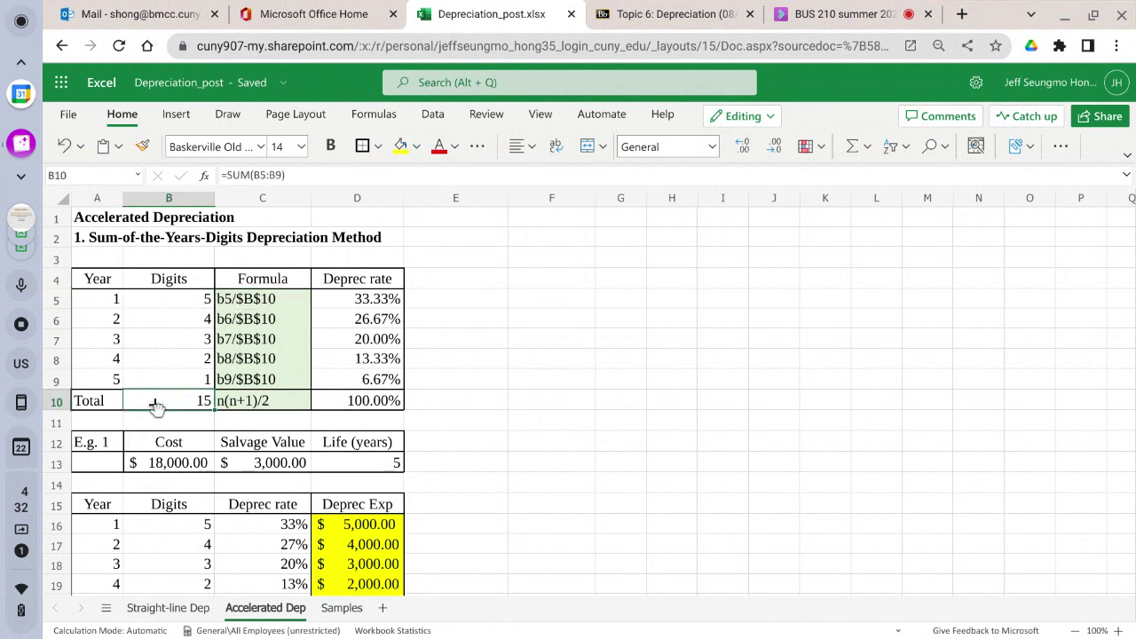
drag(223, 297, 233, 383)
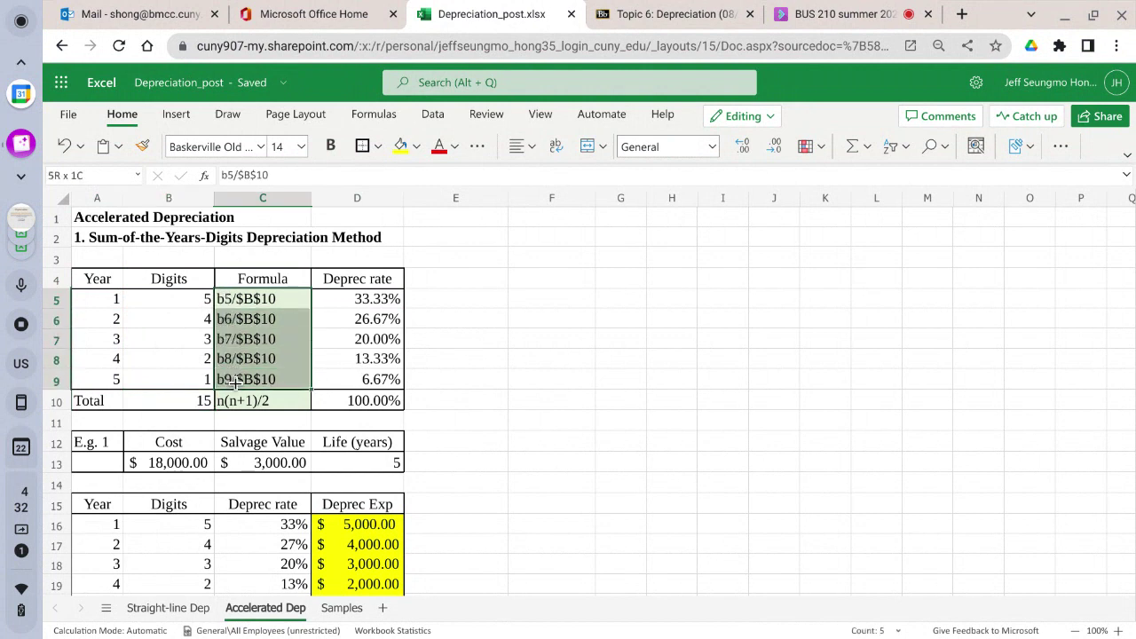
click(368, 299)
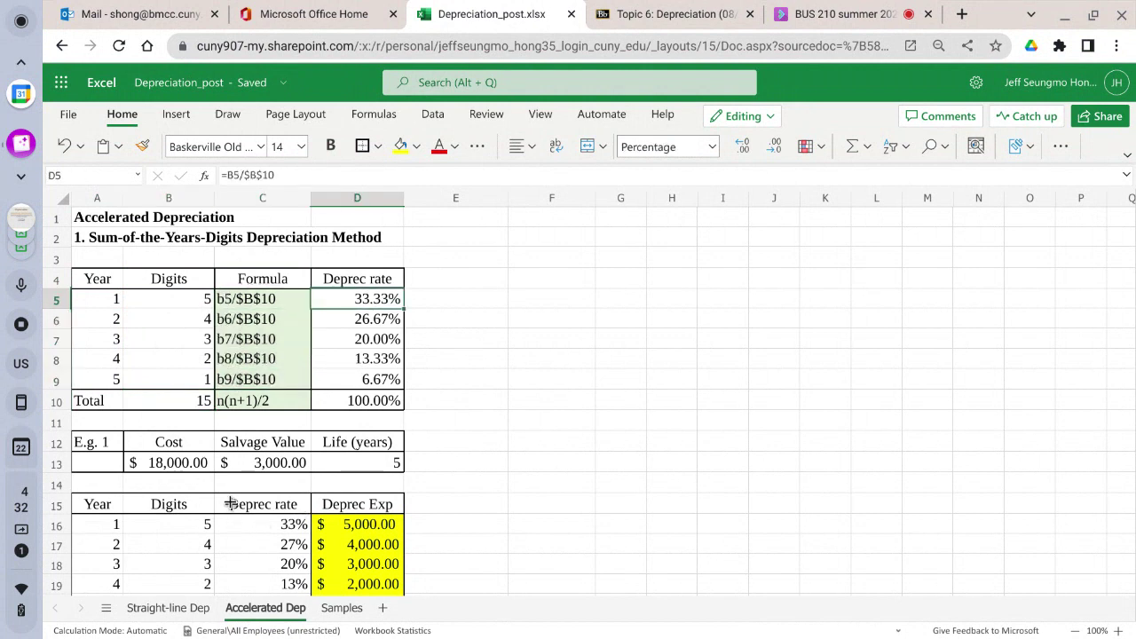
Examine the digits total note in C10 and the depreciation expense formulas in D16:D21 of example 1
click(264, 400)
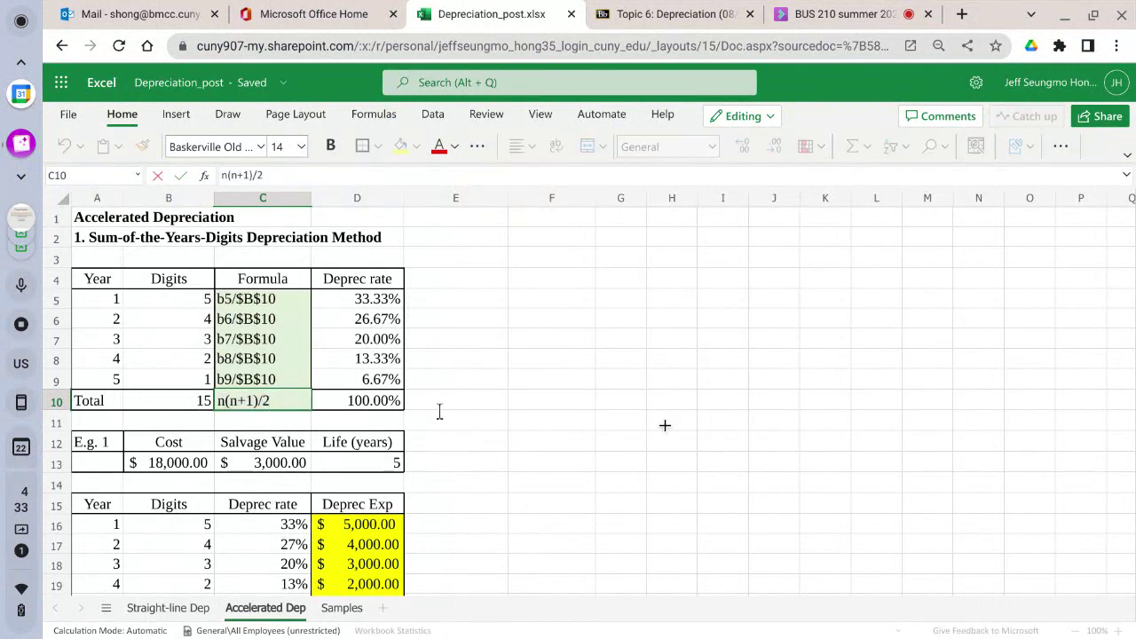
click(717, 426)
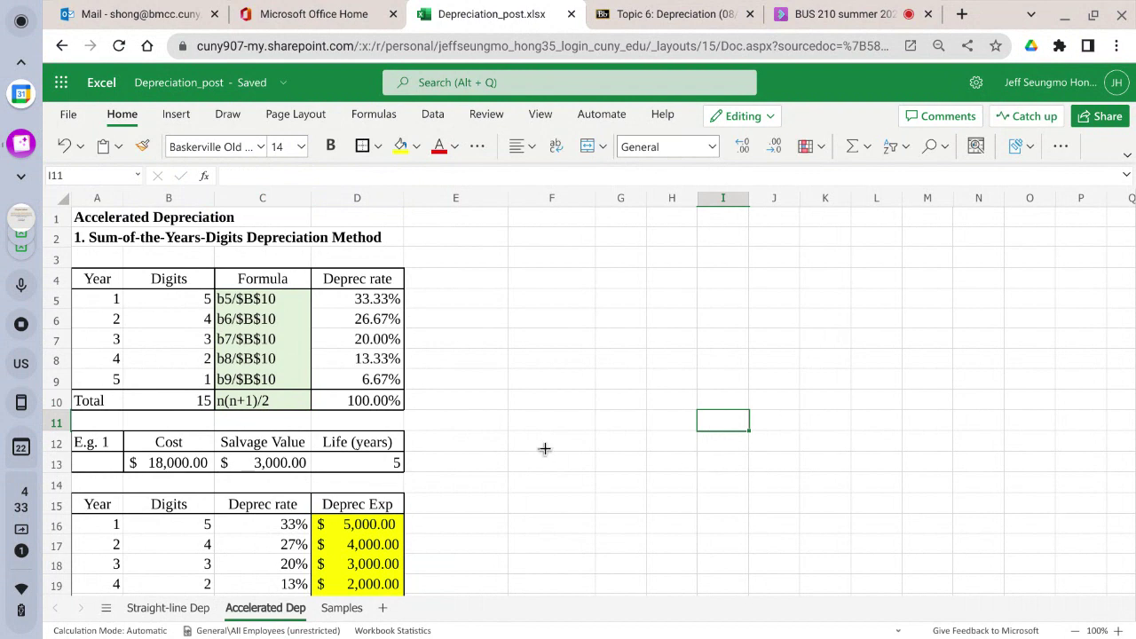
scroll(543, 448, down, 3)
scroll(544, 448, down, 3)
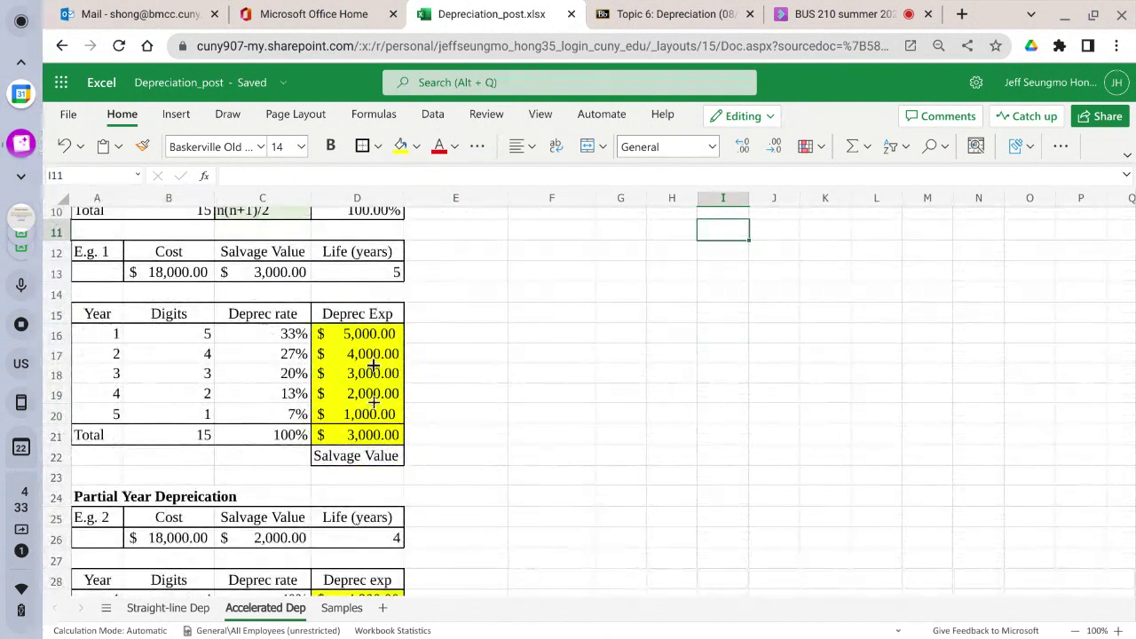
click(379, 317)
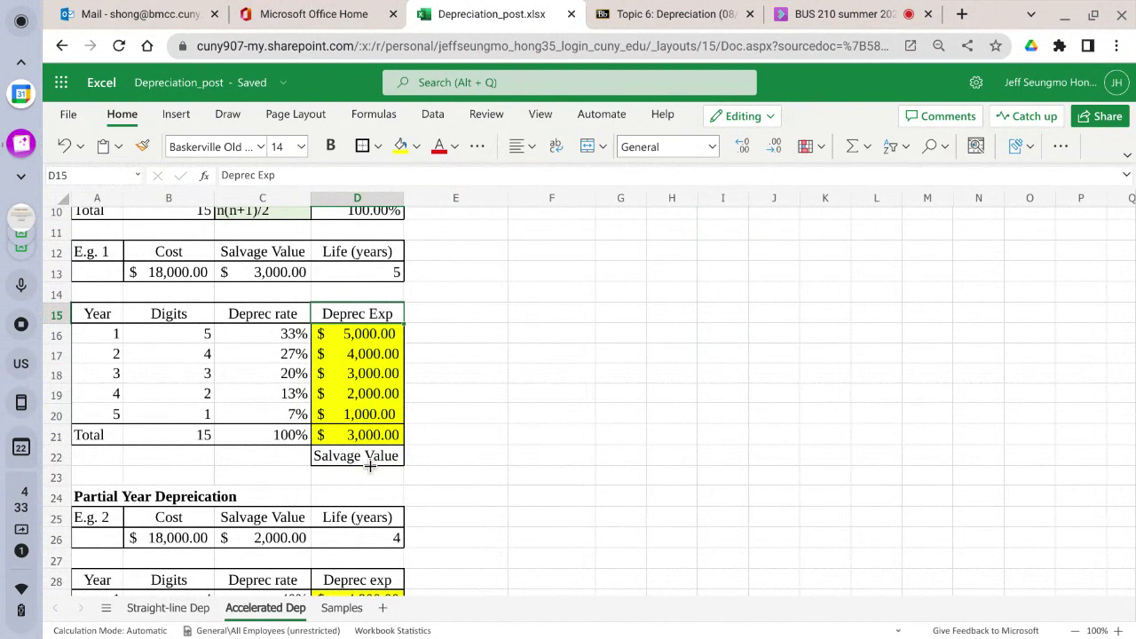
click(347, 336)
drag(346, 337, 333, 435)
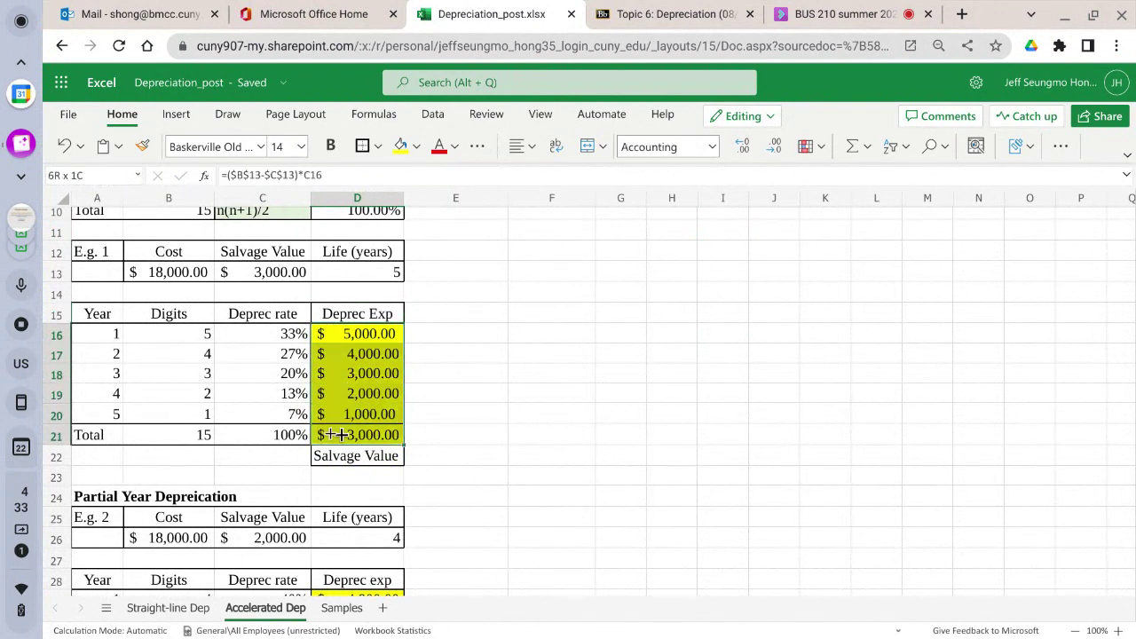
click(168, 347)
Look over the partial-year example and the Declining Balance tables further down the sheet
scroll(1012, 363, down, 3)
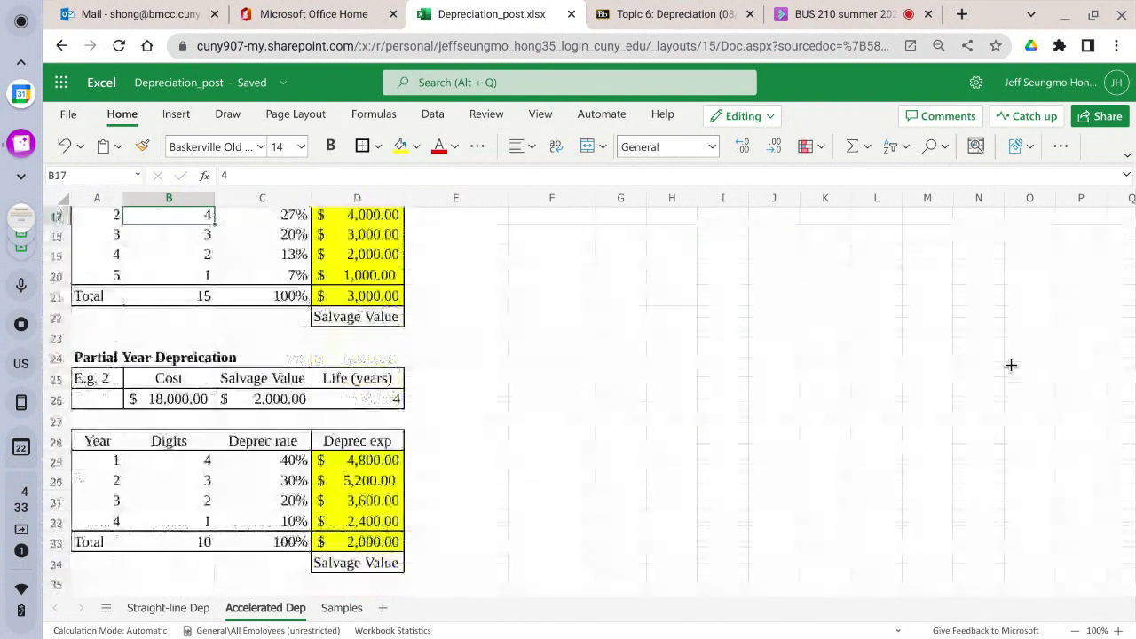
scroll(1011, 365, down, 6)
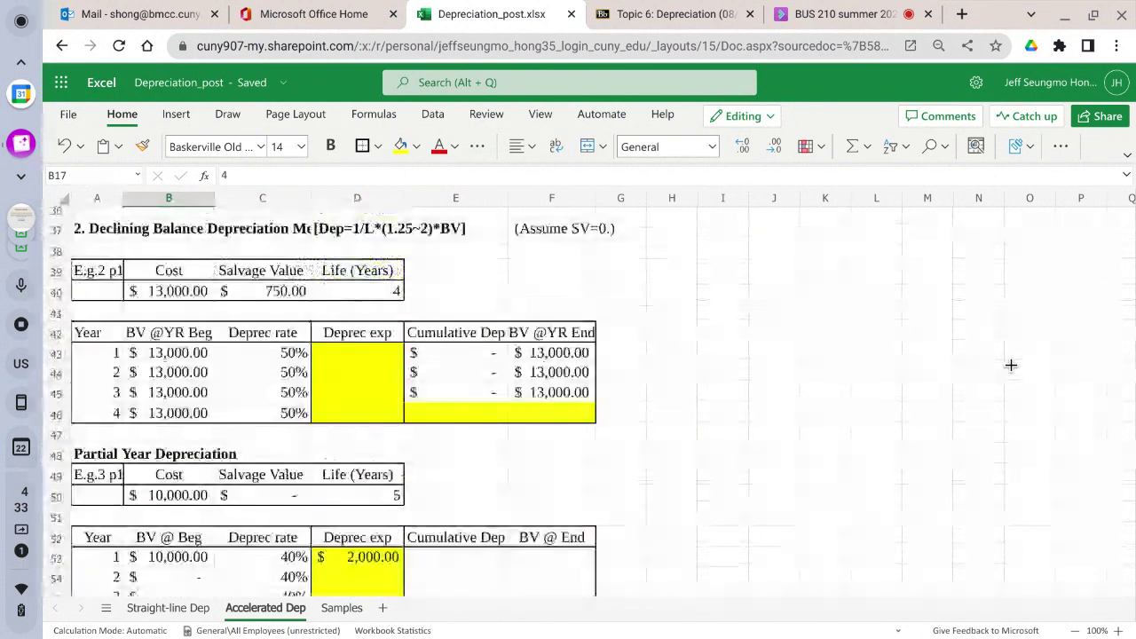
scroll(1011, 365, up, 1)
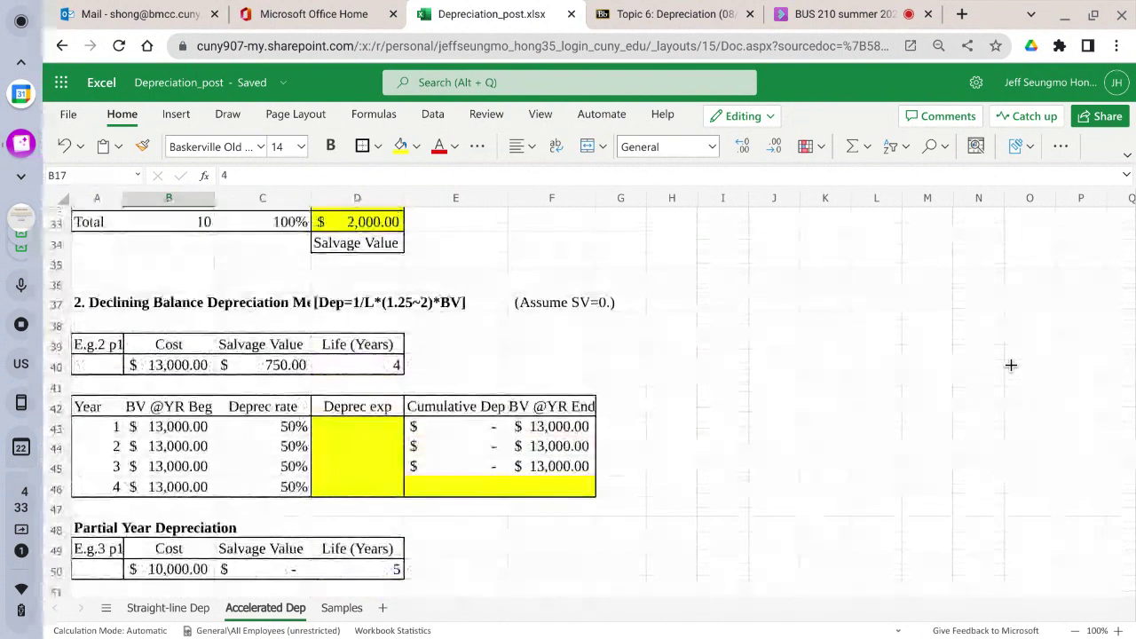
scroll(1054, 255, up, 2)
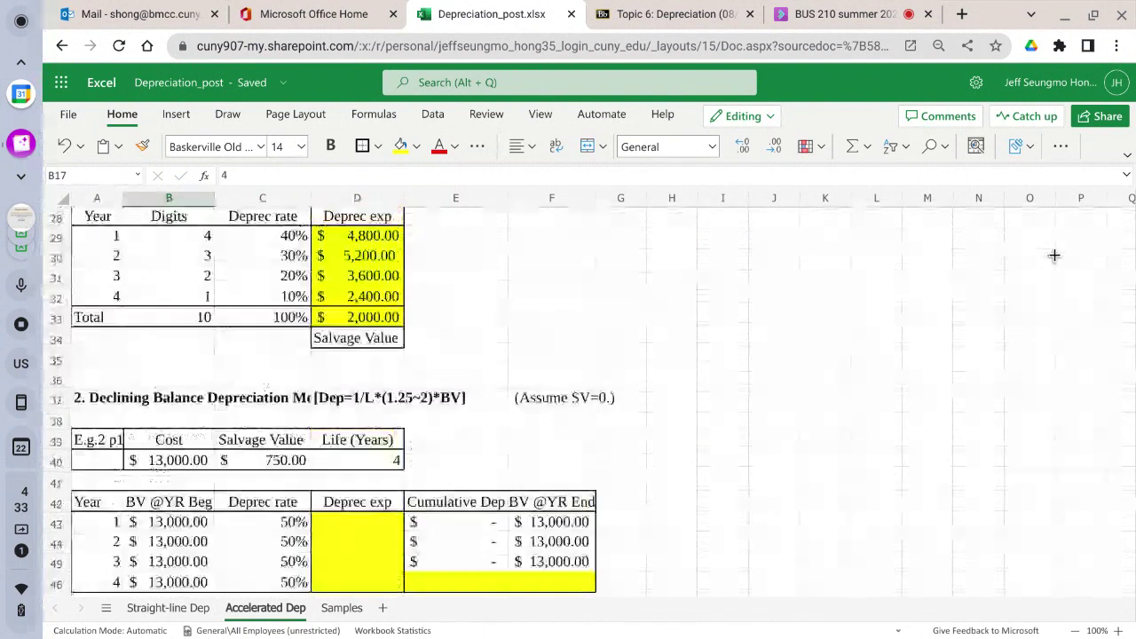
scroll(1054, 255, up, 6)
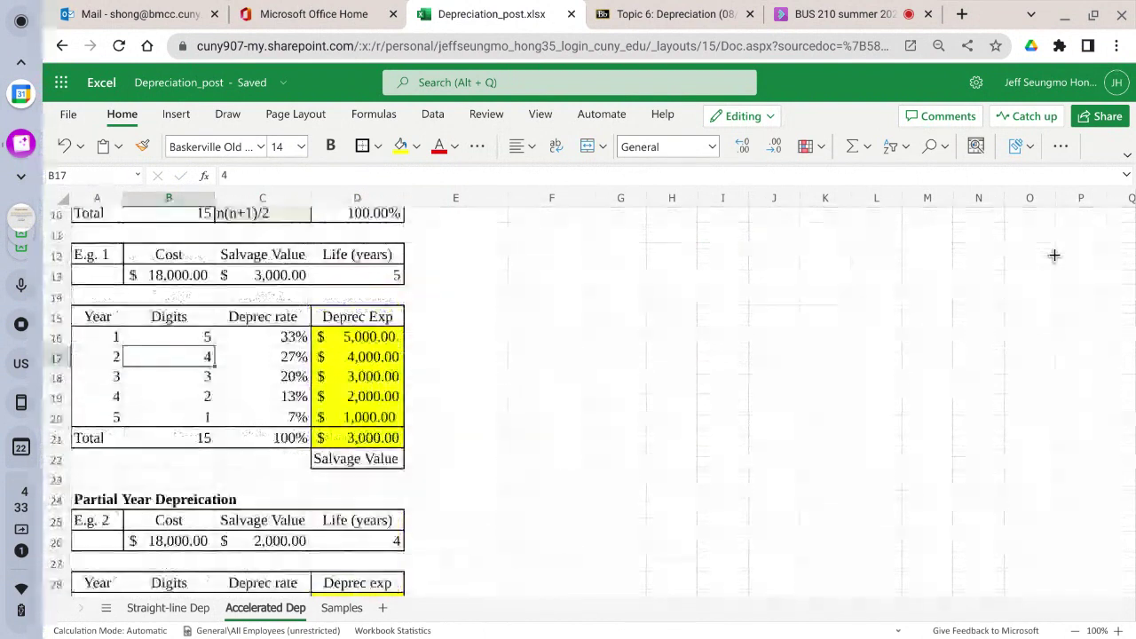
scroll(1054, 256, up, 2)
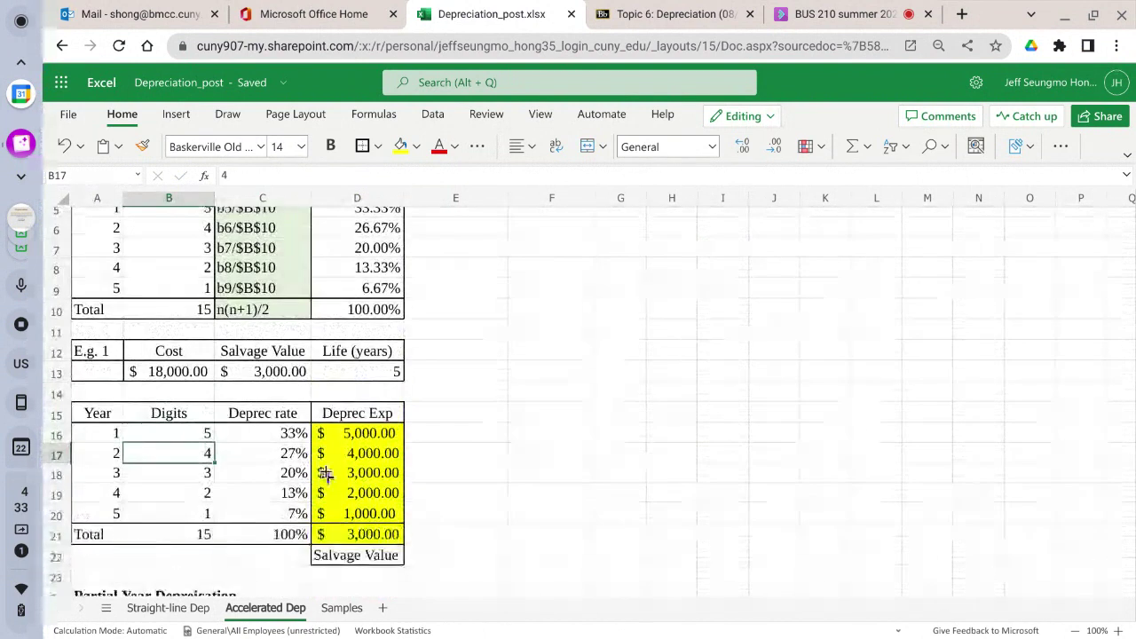
Clear only the contents of the yellow depreciation expense cells D16:D21, keeping their formatting
drag(325, 432, 367, 535)
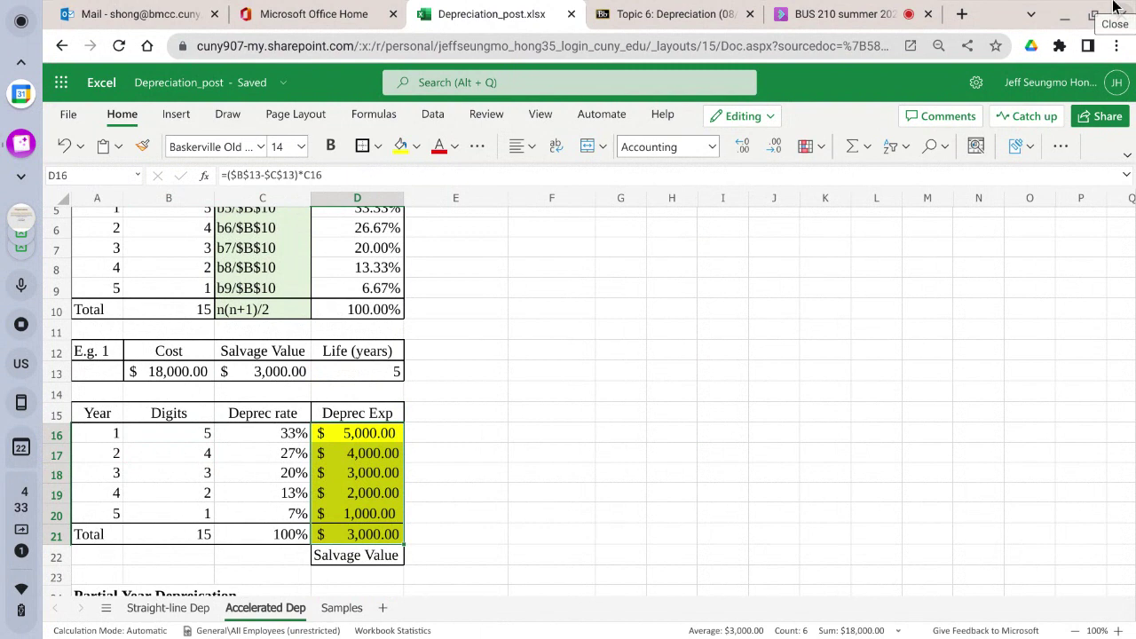
click(1060, 146)
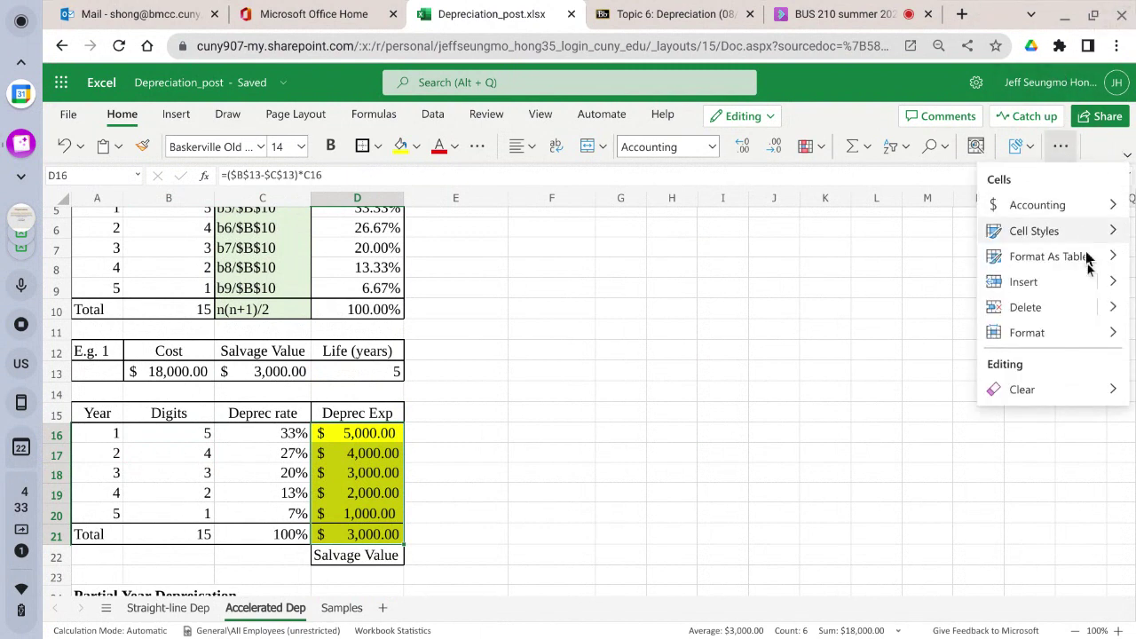
mouse_move(1048, 387)
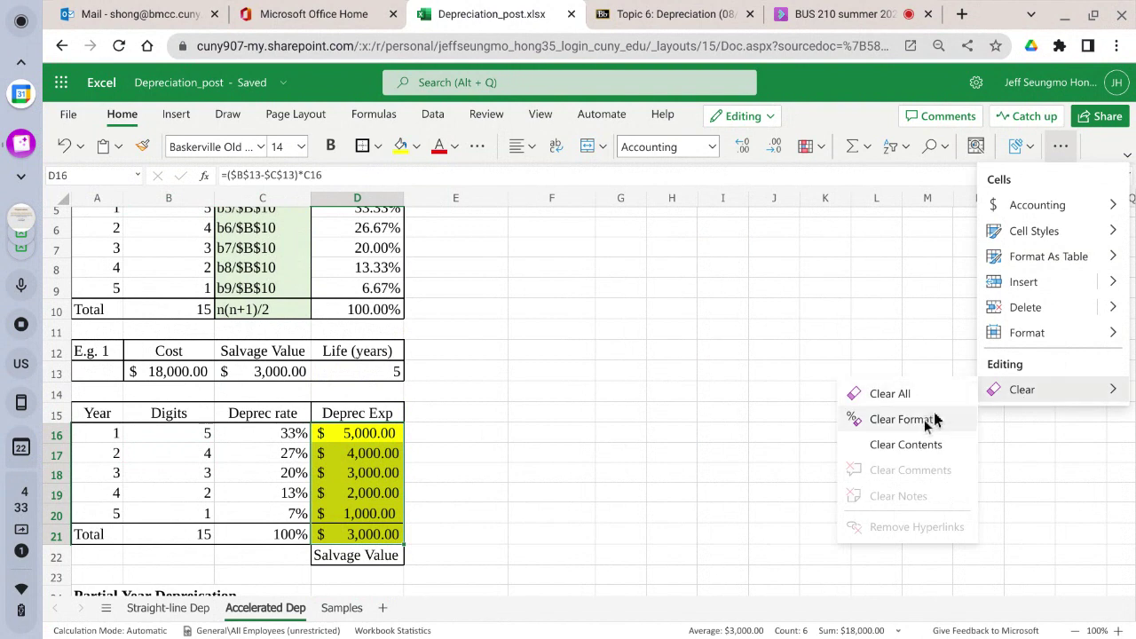
click(906, 445)
click(523, 497)
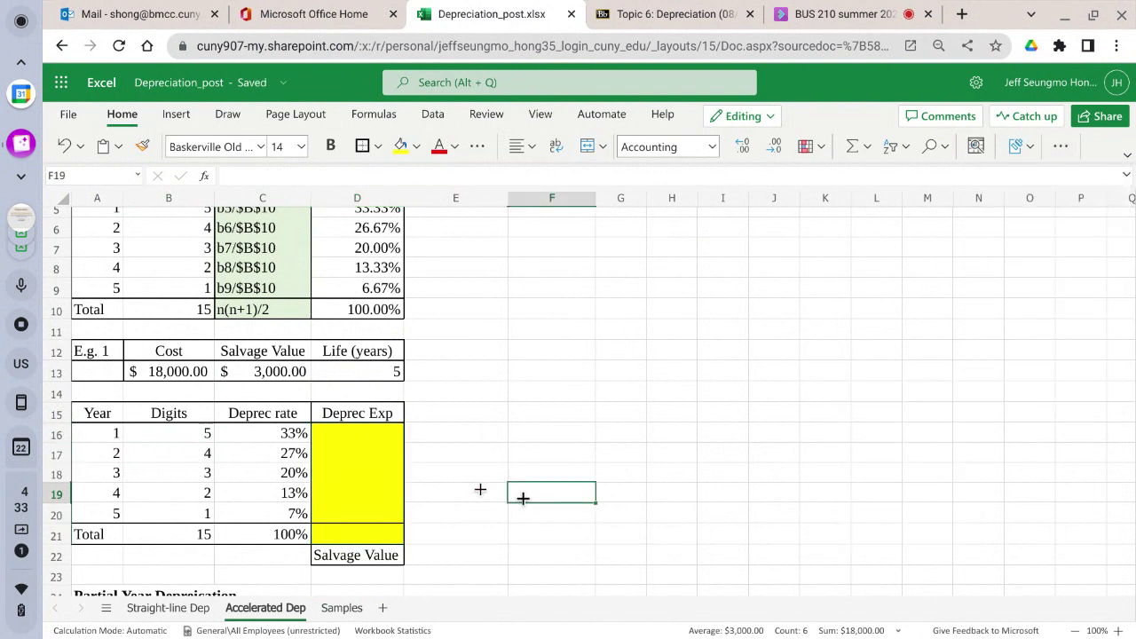
Extend the Deprec Exp header from D15 across E15:F15 and replace E15 with "Cumulative Dep"
click(319, 414)
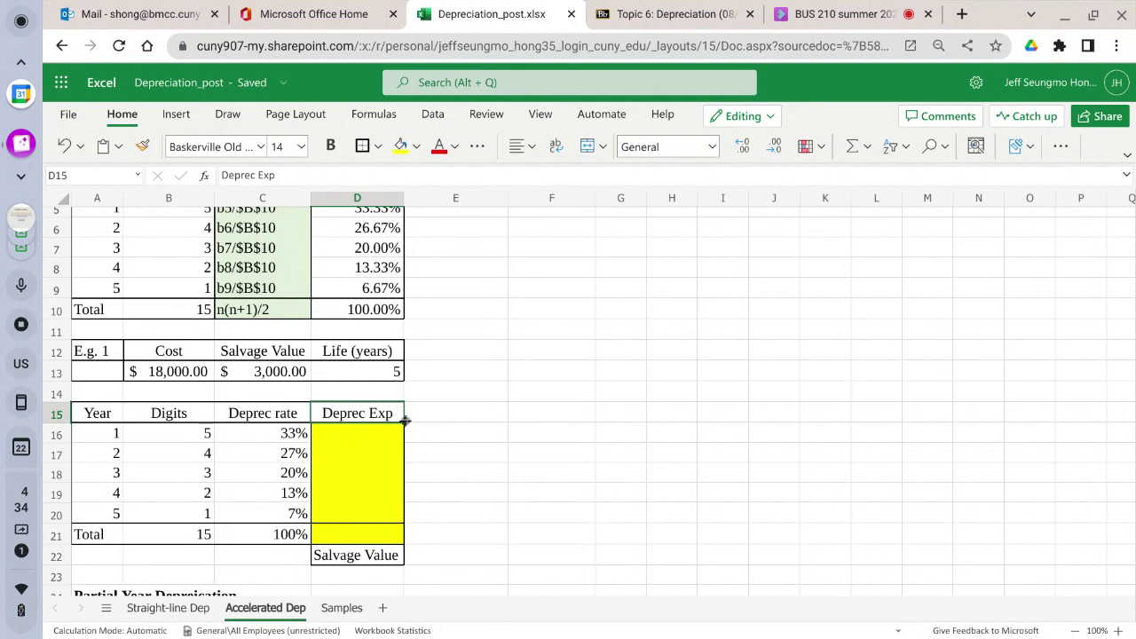
drag(404, 420, 588, 409)
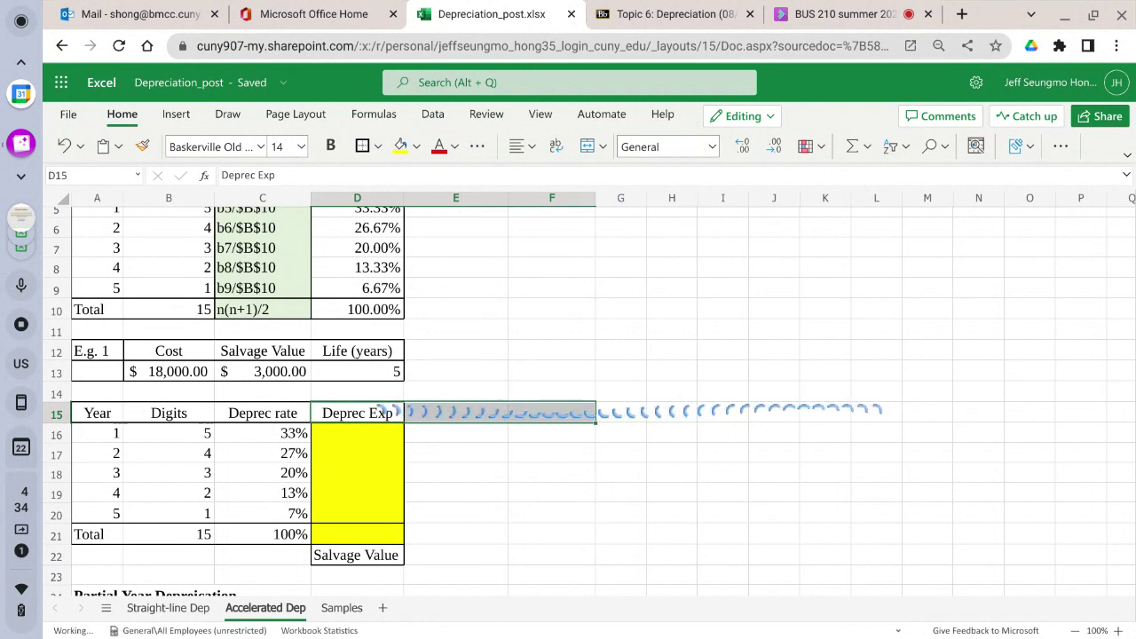
click(443, 409)
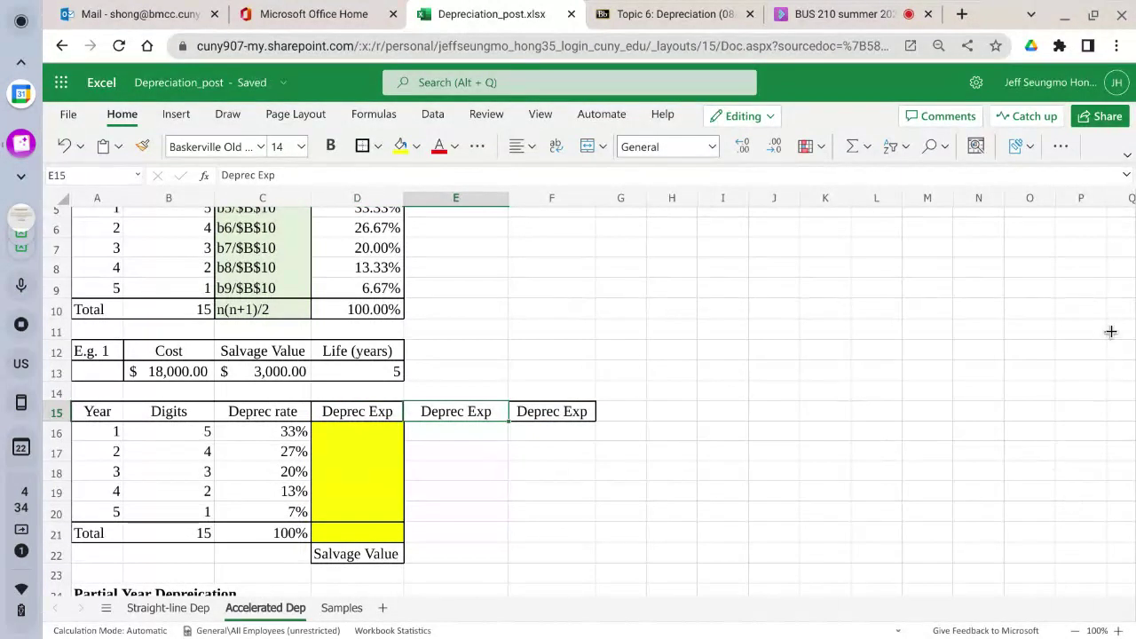
text(Cumulative Dep)
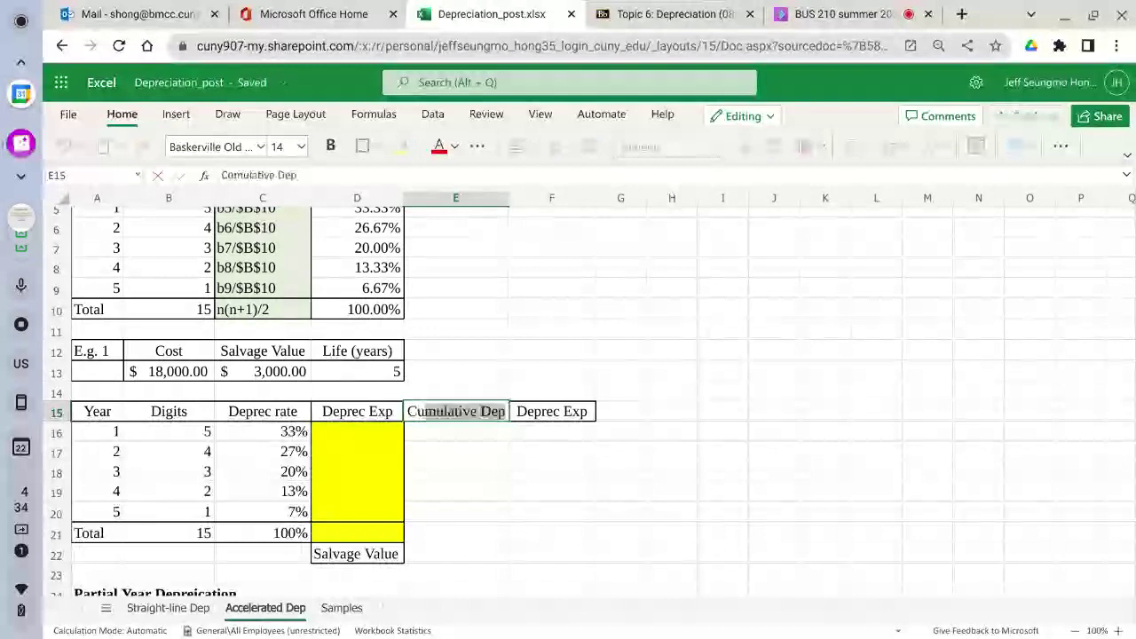
key(Tab)
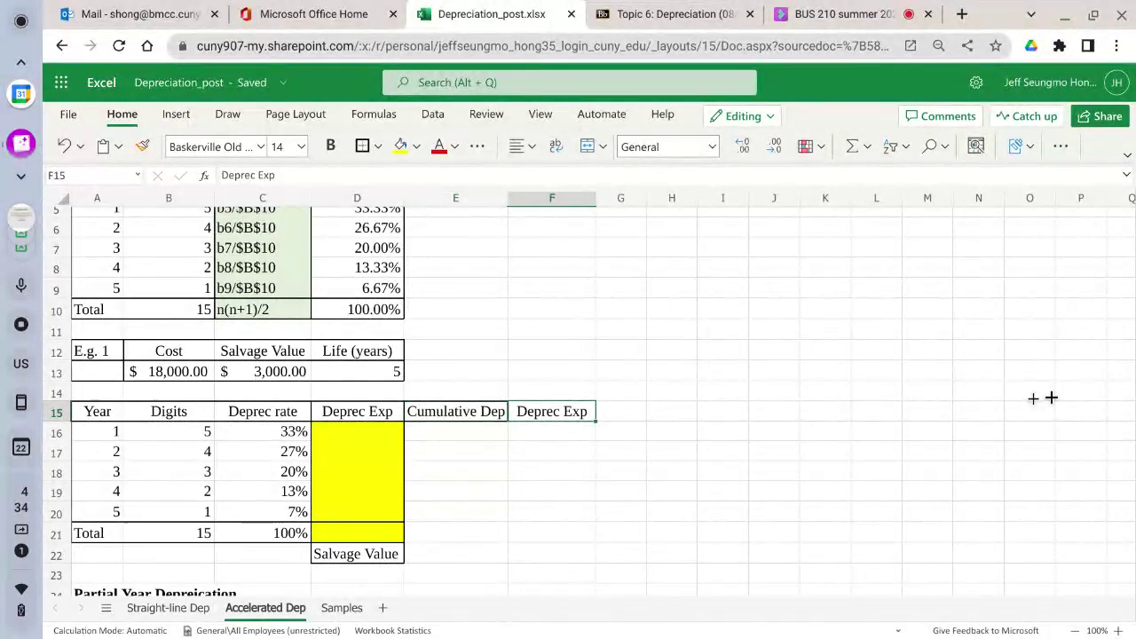
Shorten the header in E15 to "Cumul Dep"
click(444, 412)
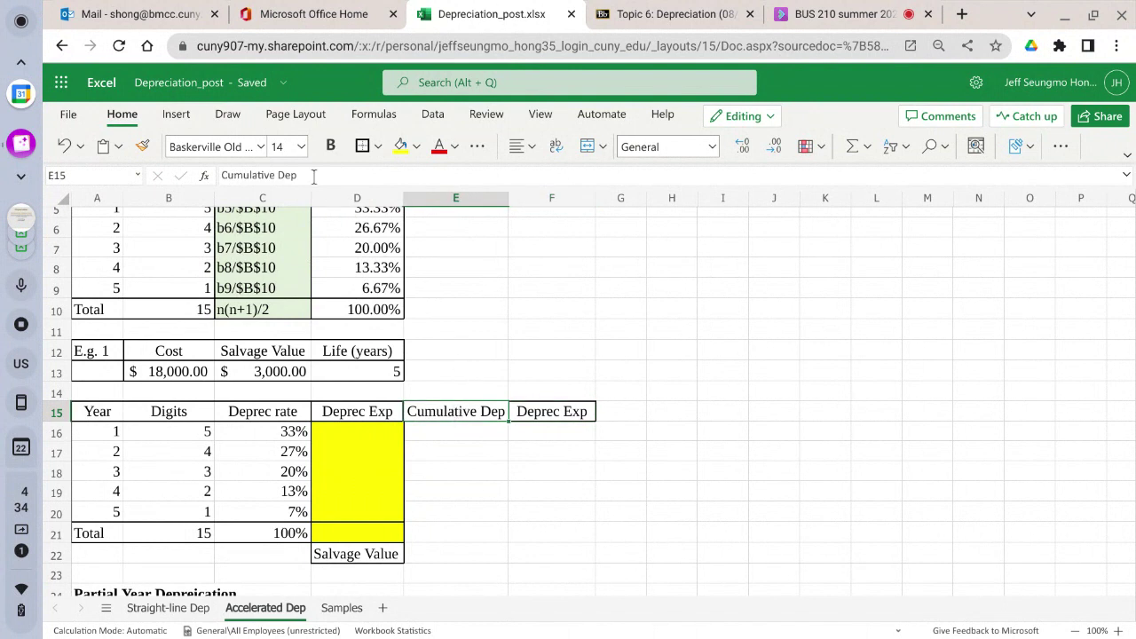
click(259, 175)
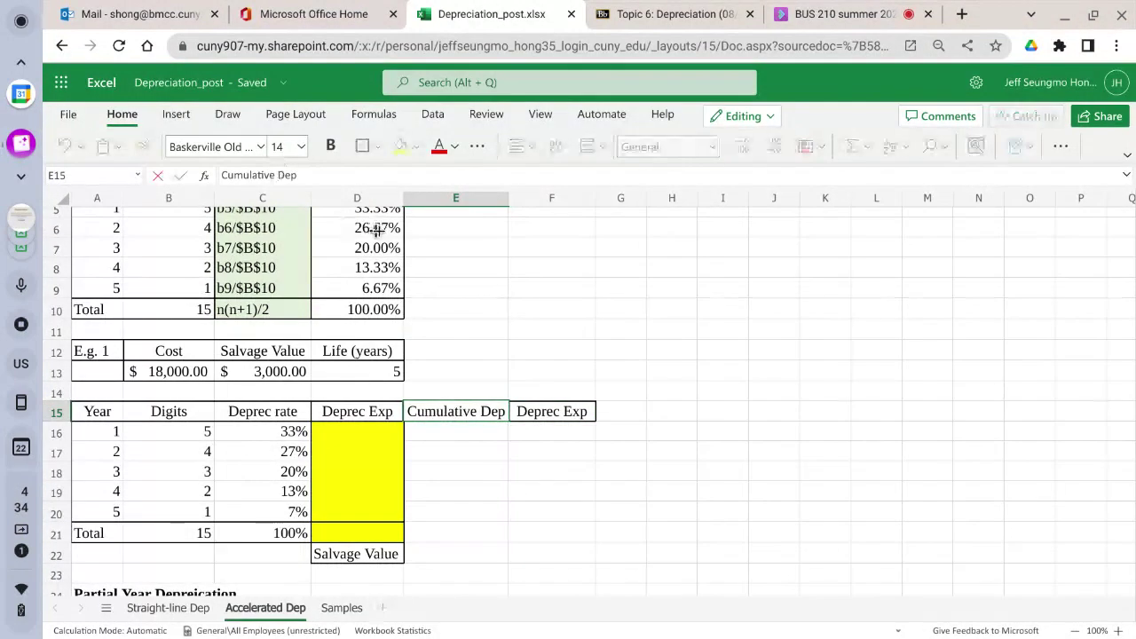
key(BackSpace)
key(BackSpace)
key(BackSpace)
key(BackSpace)
key(BackSpace)
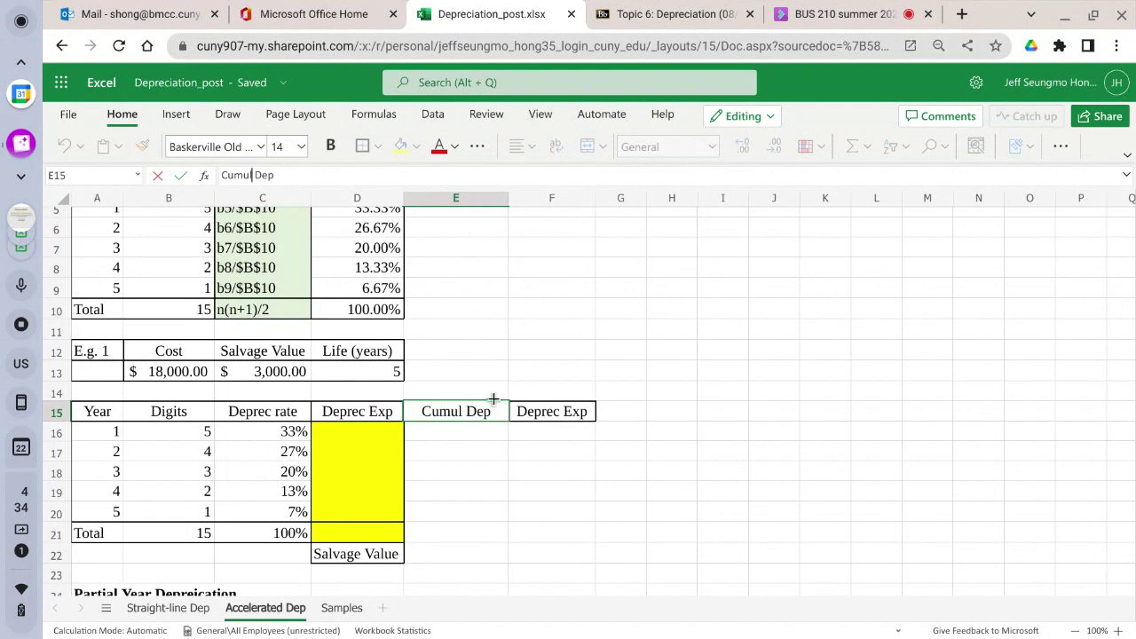
Shorten the headers of the example 1 table to "Dep Exp" in D15 and "Dep rate" in C15
click(373, 411)
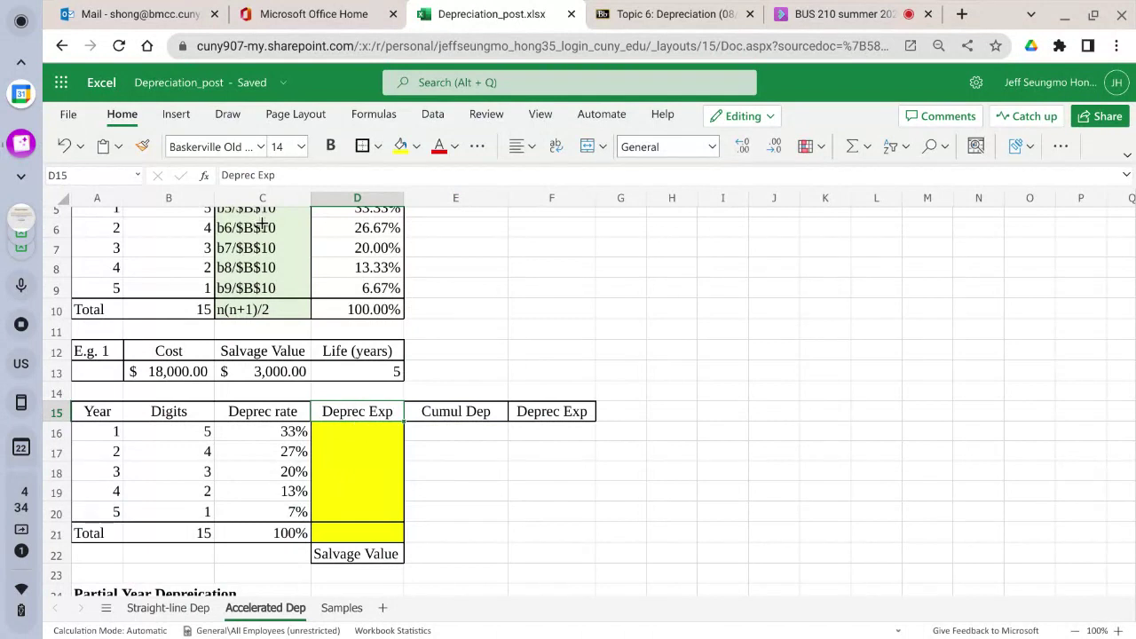
click(257, 177)
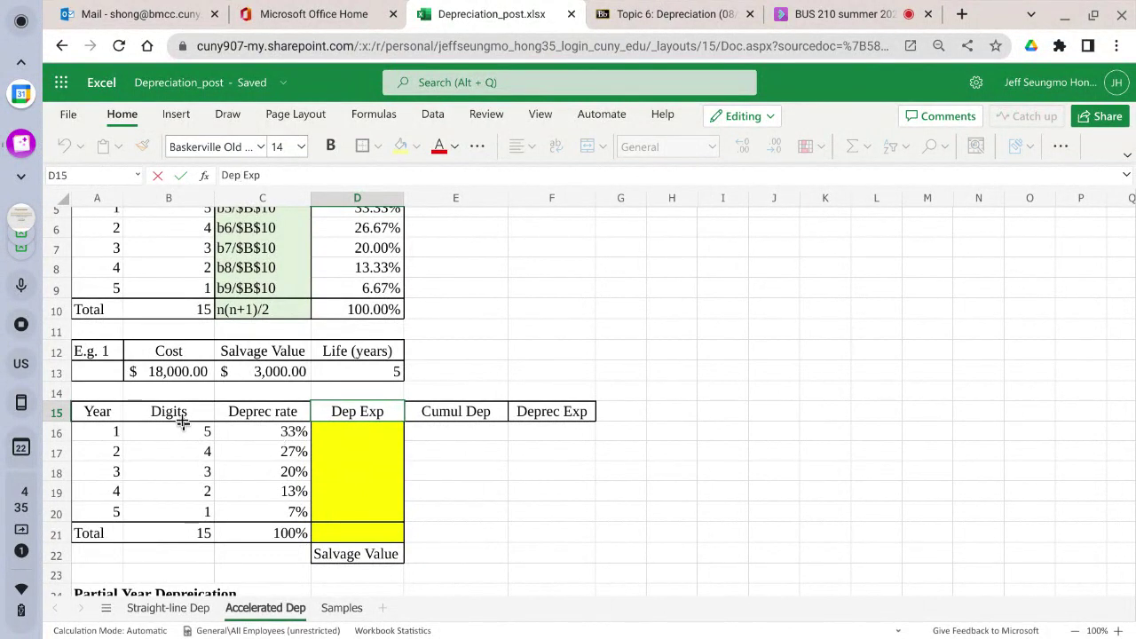
click(264, 416)
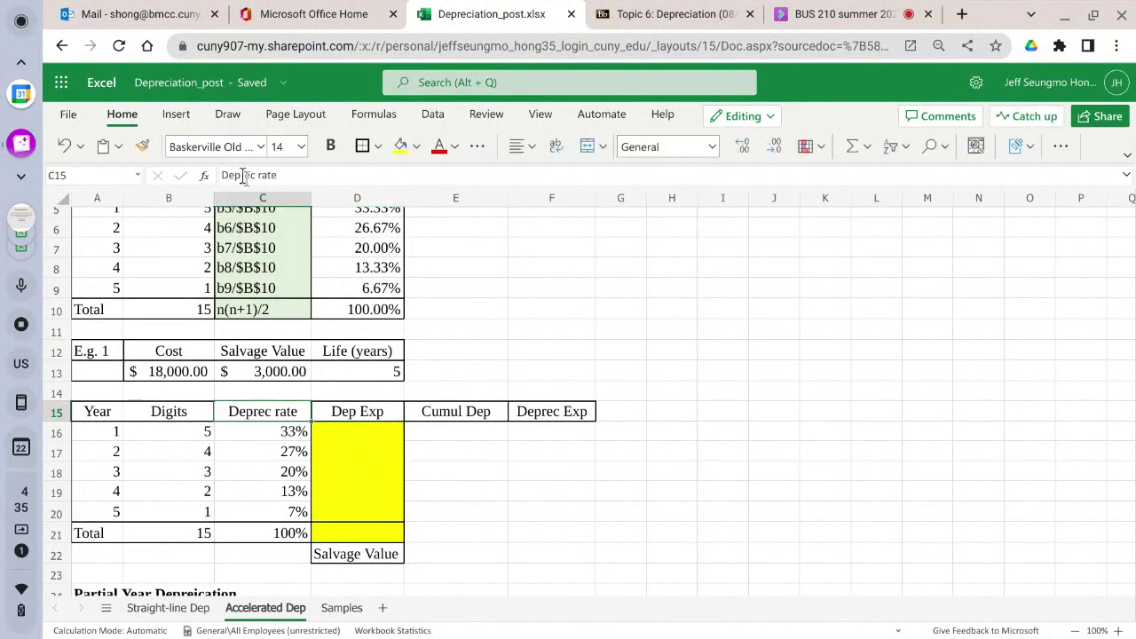
click(277, 175)
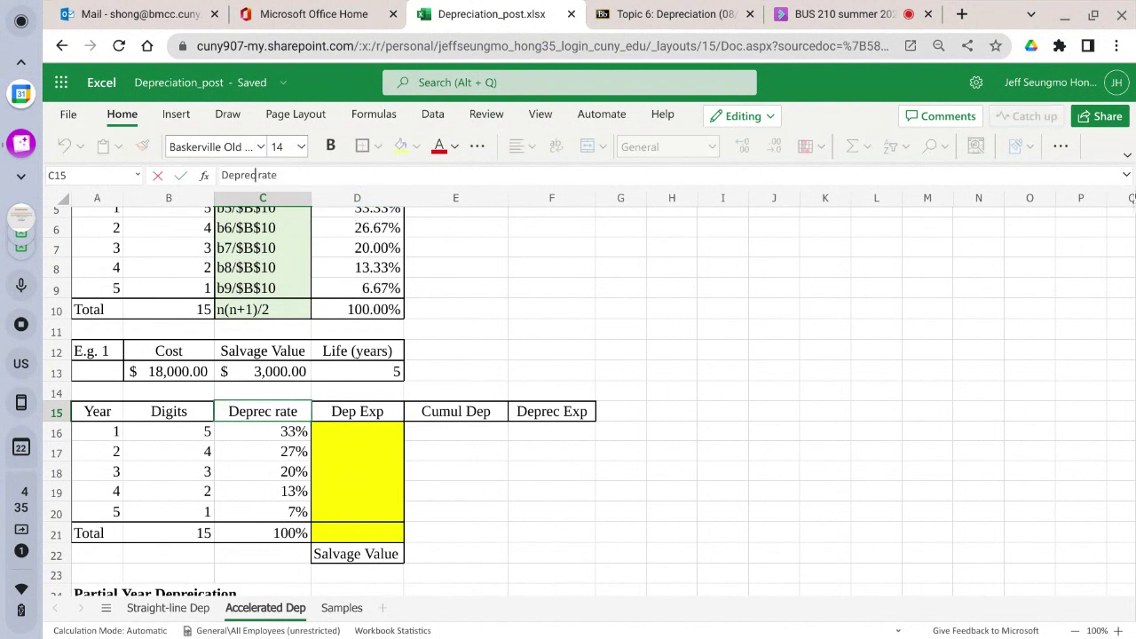
key(BackSpace)
key(BackSpace)
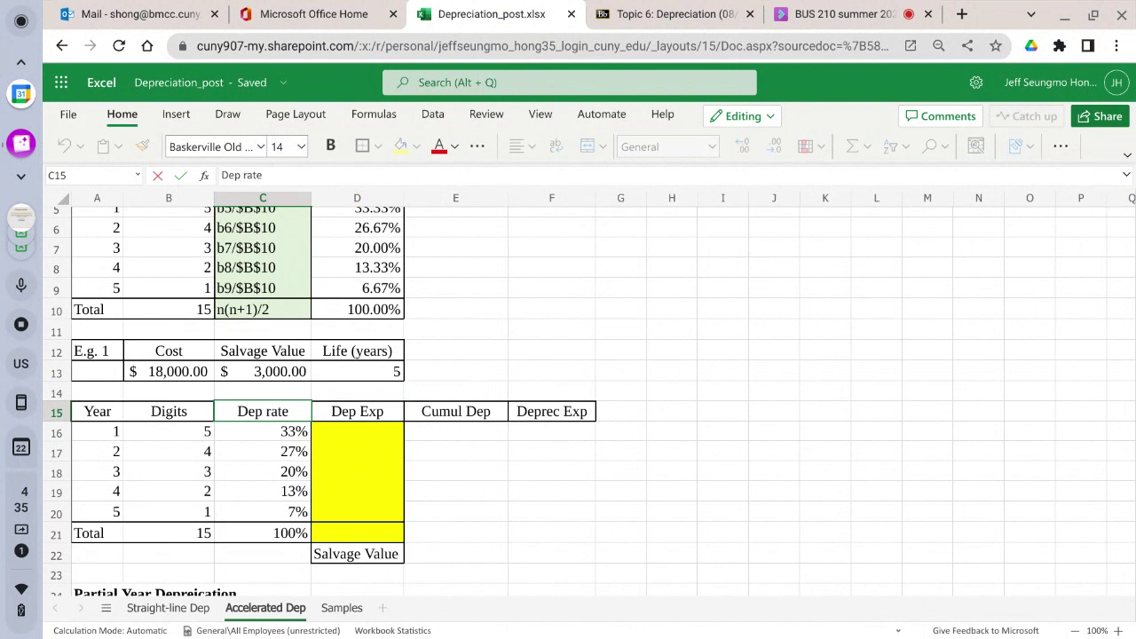
click(978, 430)
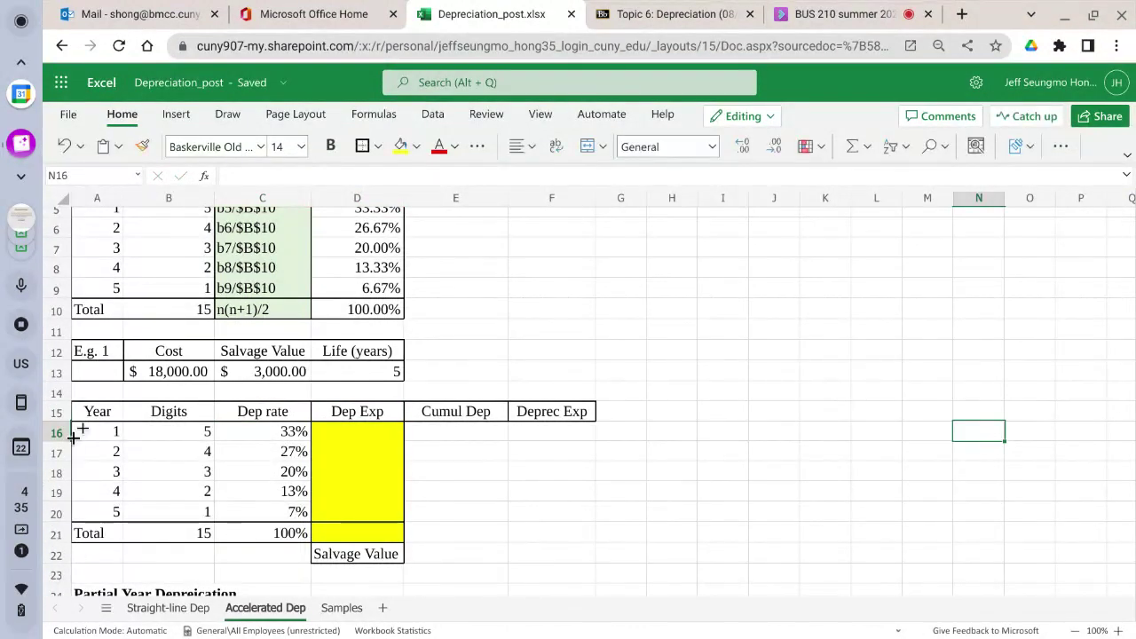
Compare the year numbers in A16:A20 with the digits in B16:B20 of the example 1 table
drag(88, 431, 110, 520)
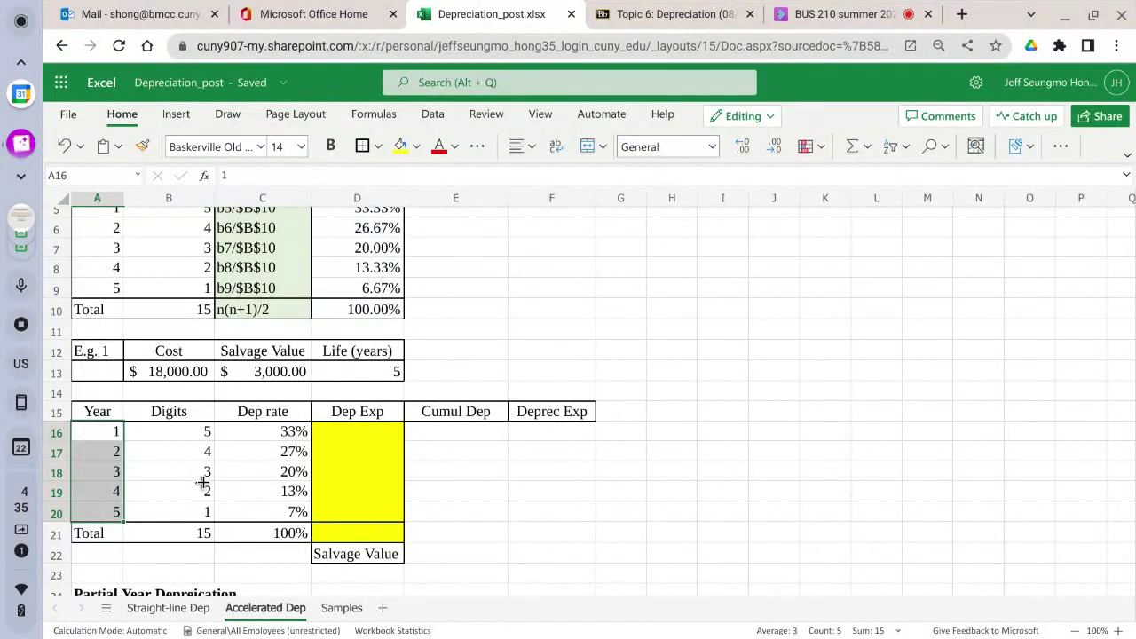
click(906, 144)
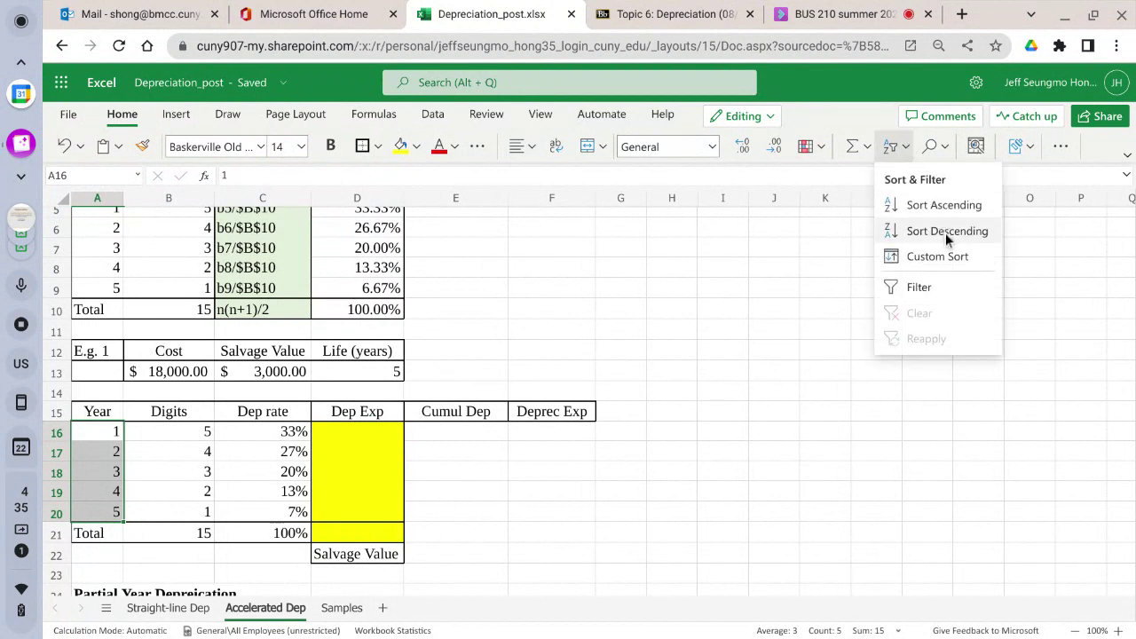
key(Escape)
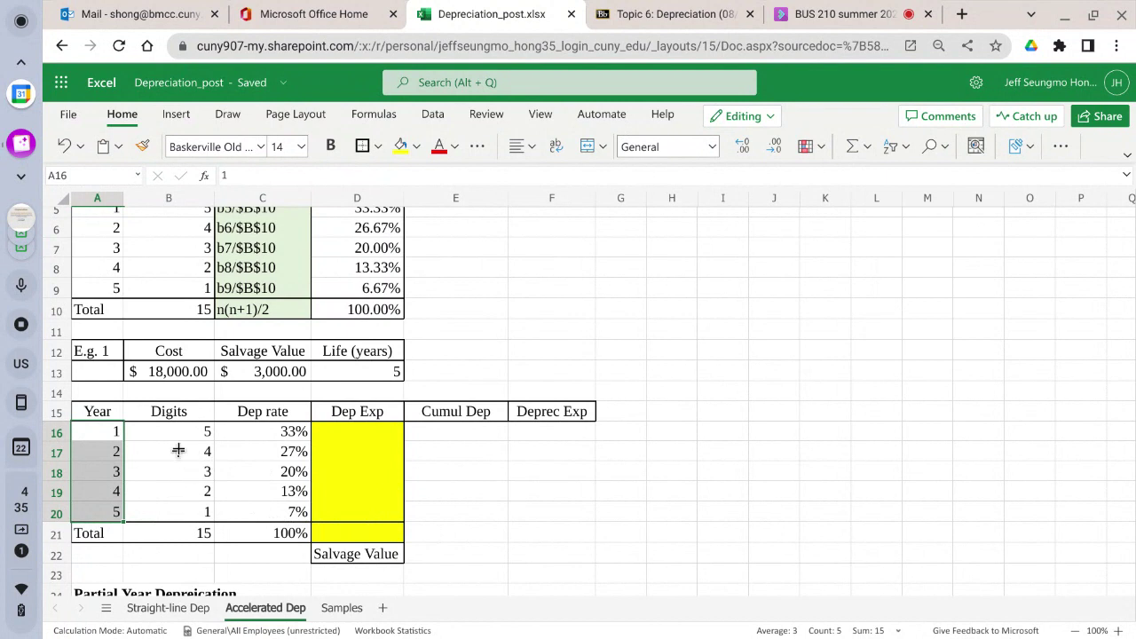
drag(172, 431, 174, 516)
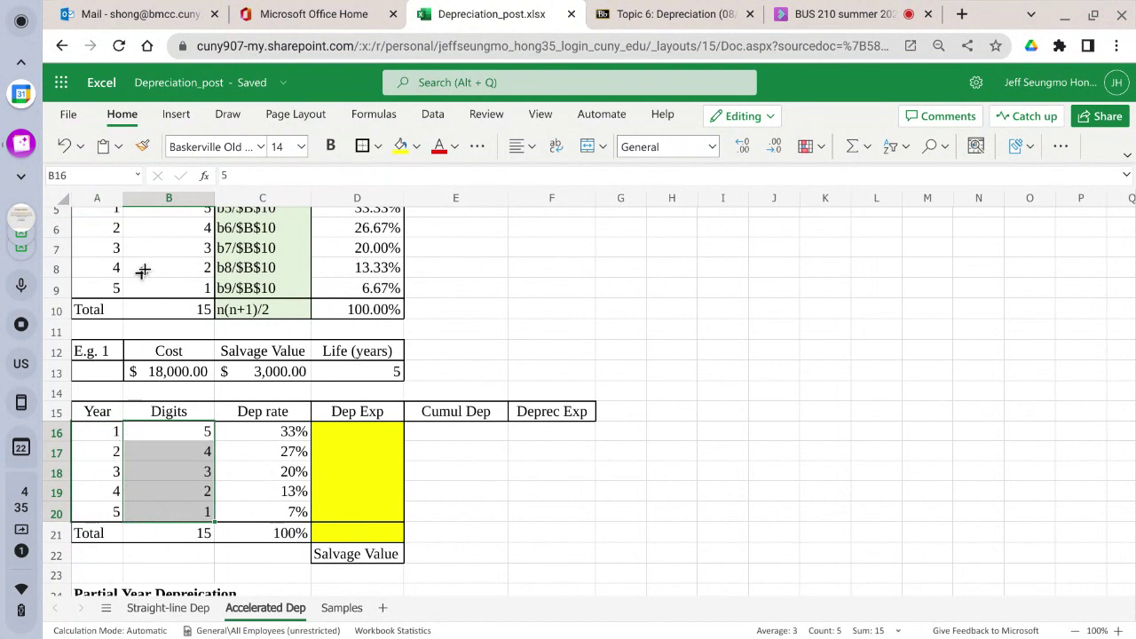
click(169, 203)
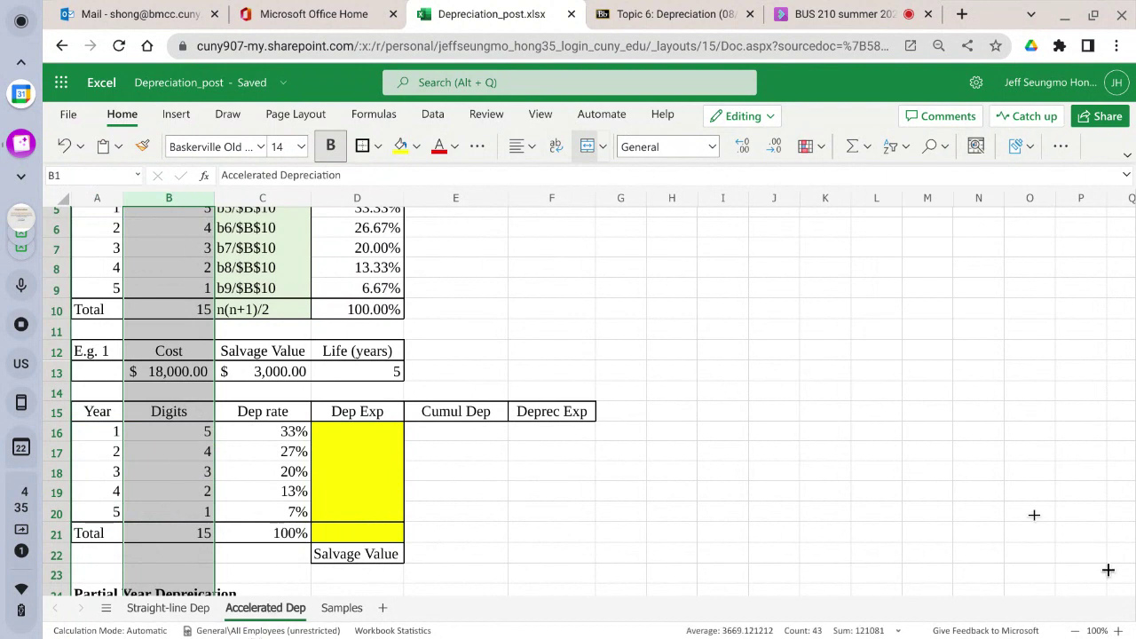
click(733, 417)
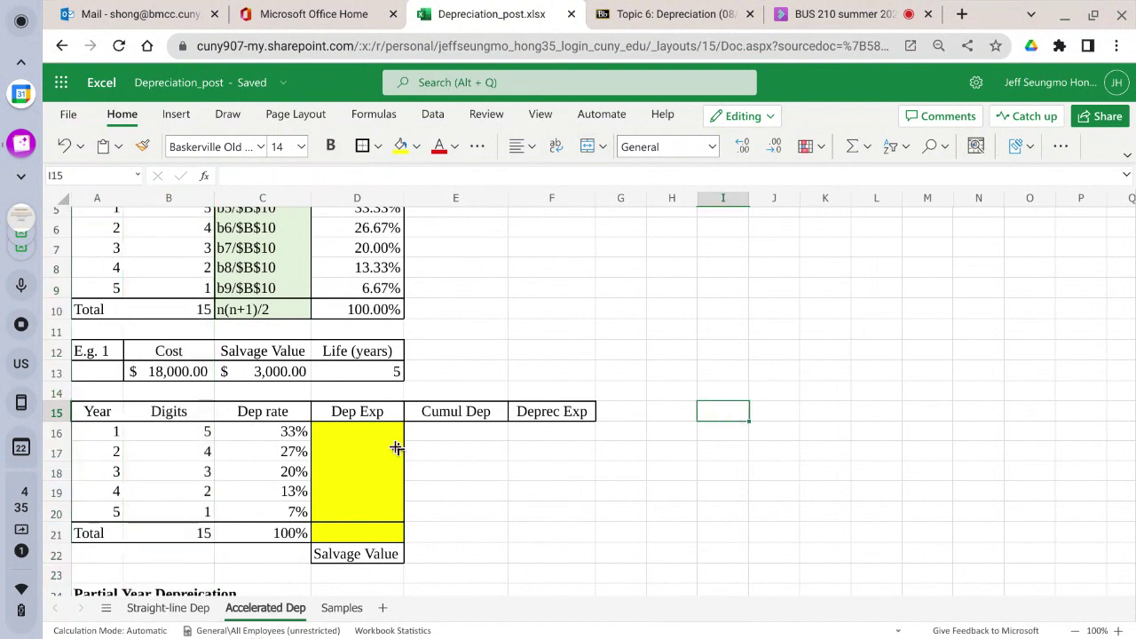
Move the yellow total cell and Salvage Value label from D21:D22 to F21:F22, and replace the F15 header with "BV"
drag(386, 441, 367, 553)
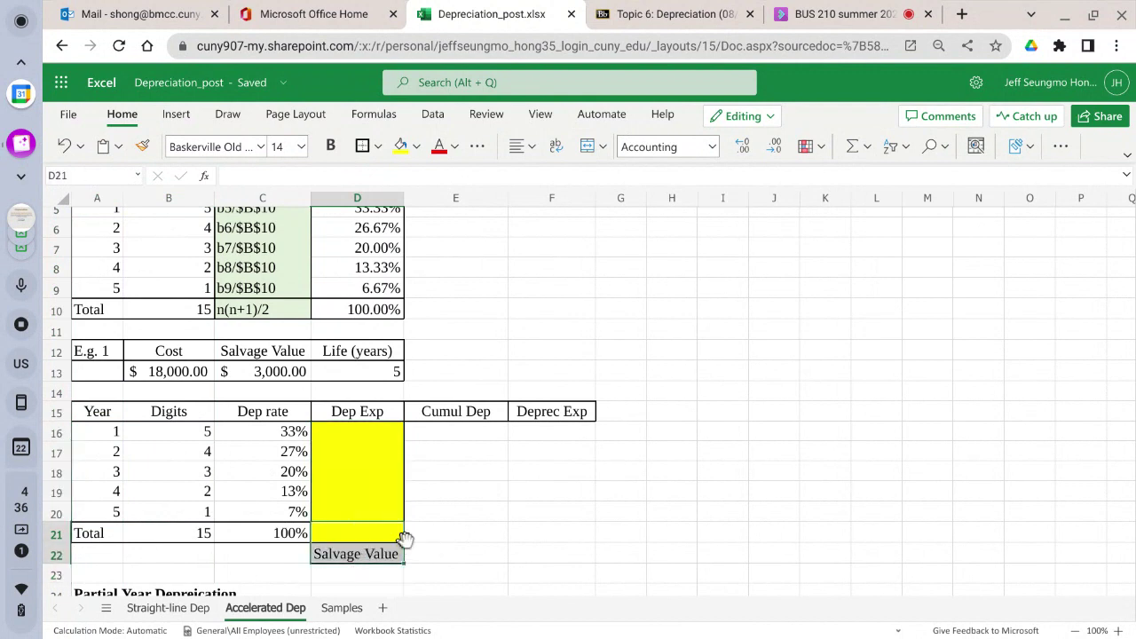
drag(406, 538, 616, 540)
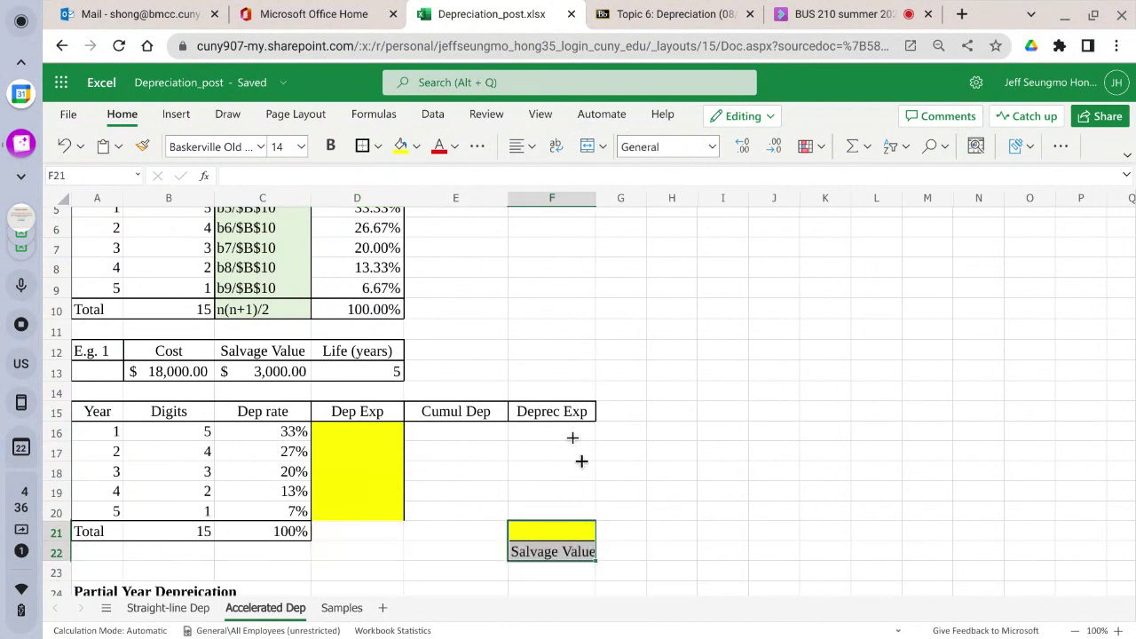
click(572, 410)
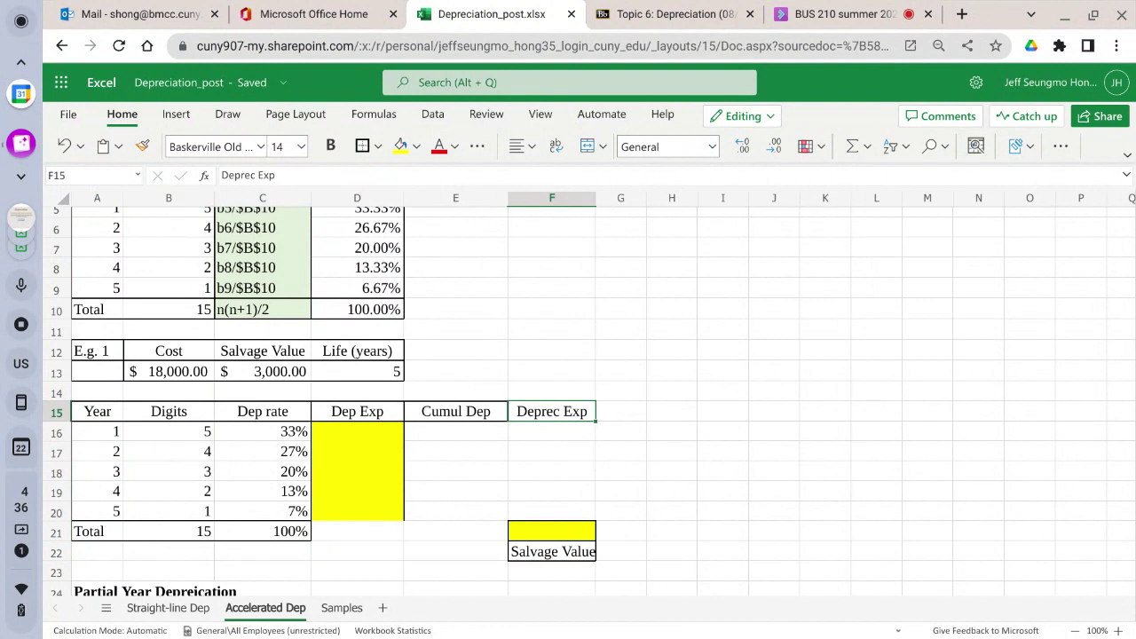
text(BV)
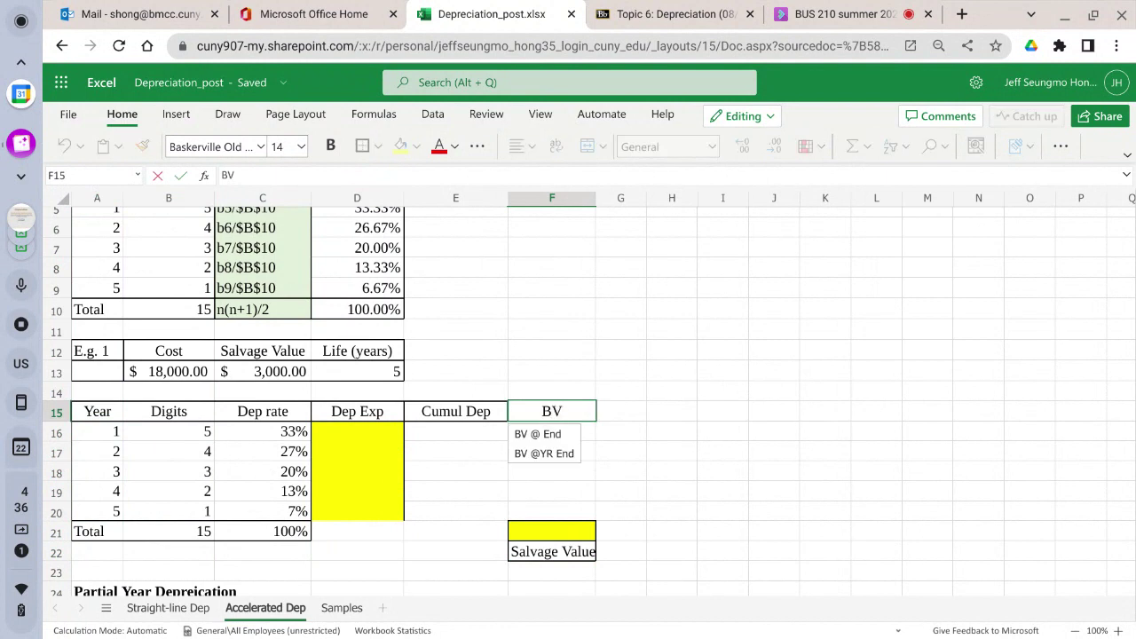
key(Return)
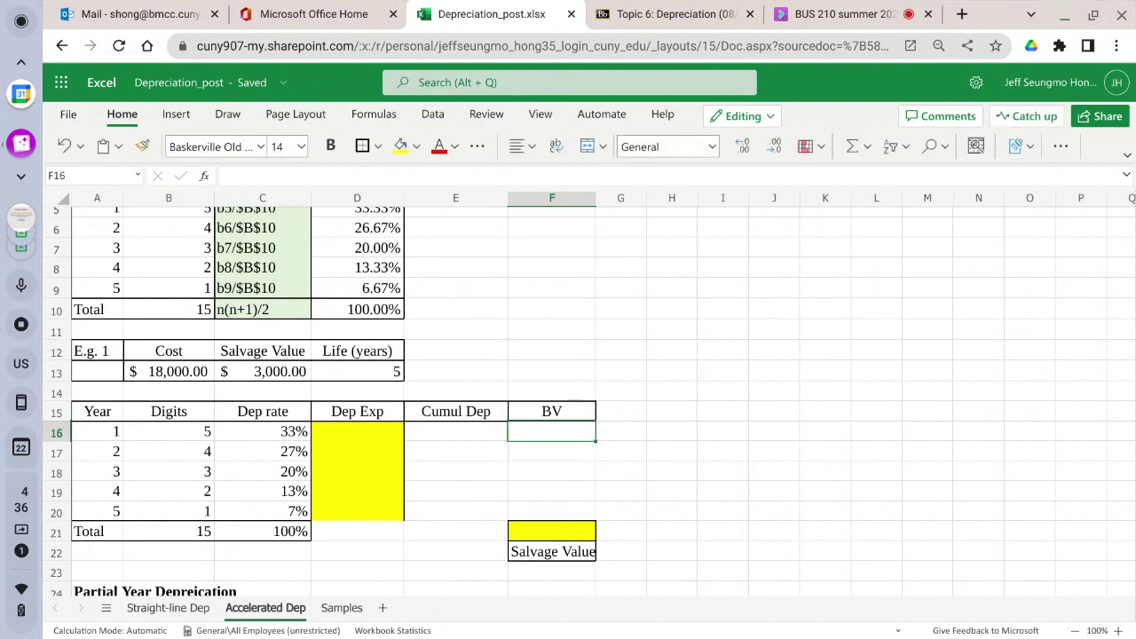
Fill the empty Cumul Dep and BV cells E16:F20 with yellow, and select the first Dep Exp cell, D16
drag(422, 435, 533, 508)
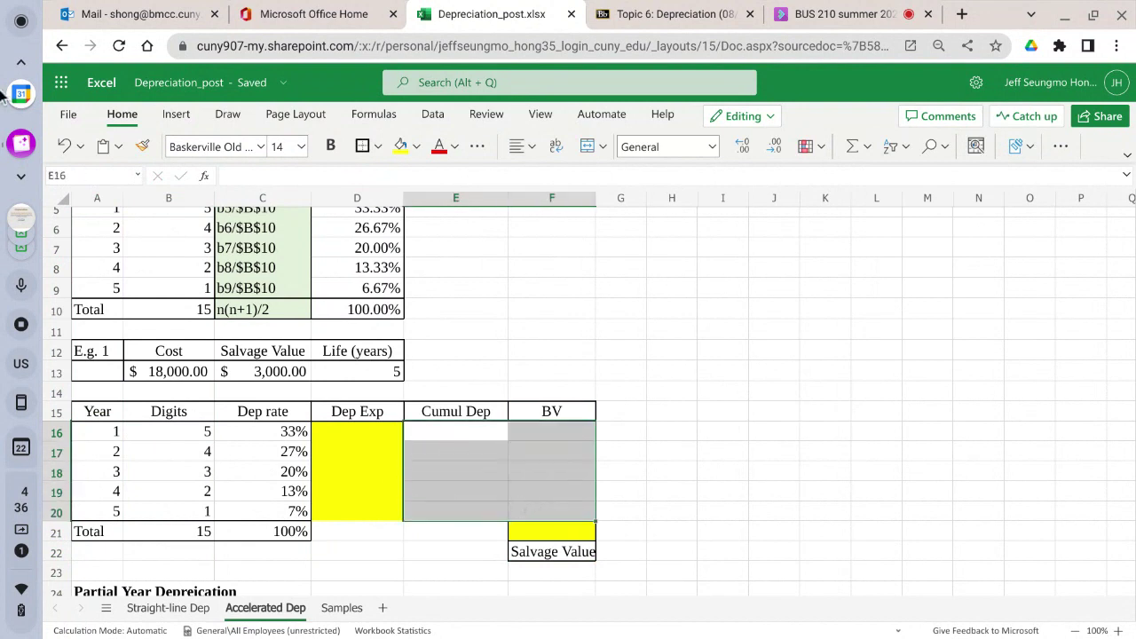
click(401, 146)
click(710, 470)
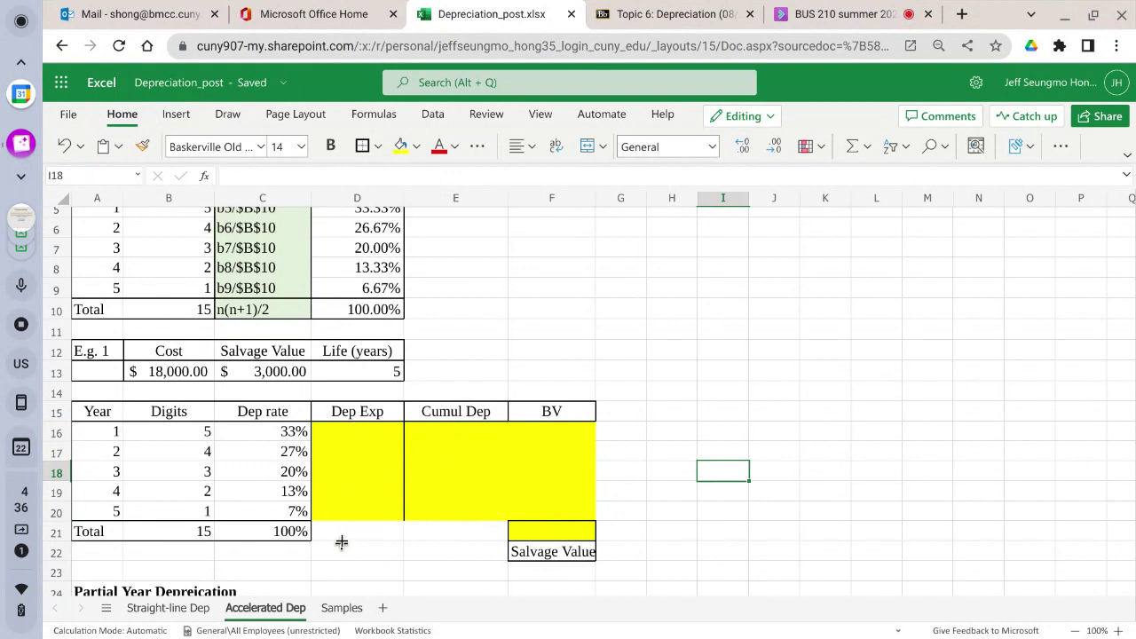
click(344, 435)
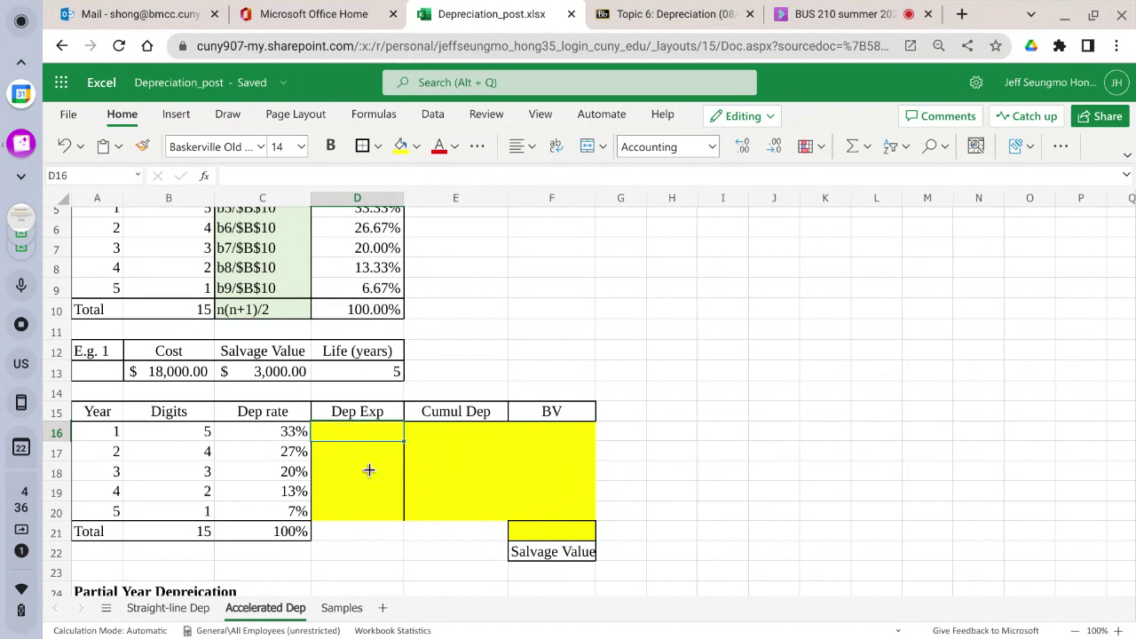
Inspect the formula behind the Digits total in B21, leaving it as it is
drag(266, 441, 226, 513)
click(184, 530)
double_click(184, 527)
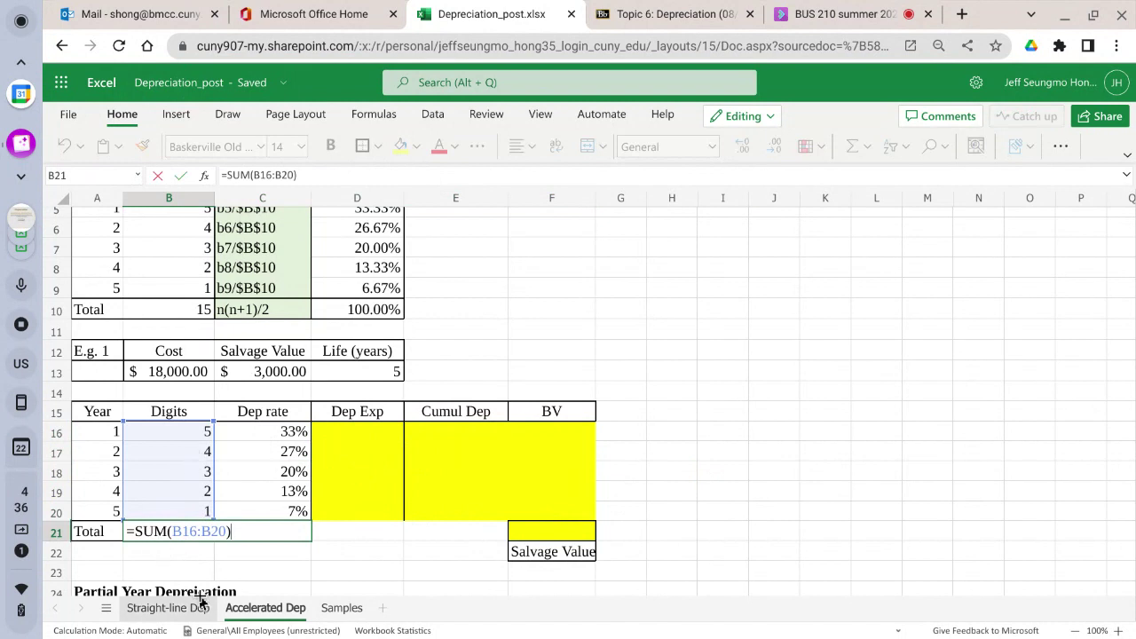
click(179, 176)
Make the total's reference absolute in the year 1 depreciation rate in C16, giving =B16/$B$21
click(260, 430)
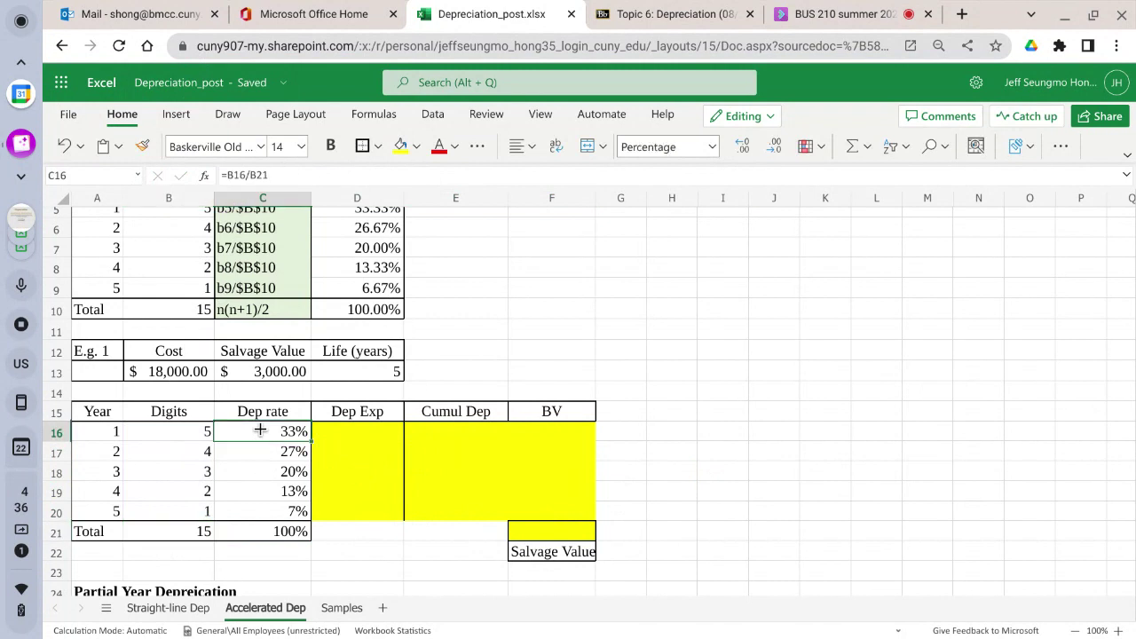
double_click(260, 431)
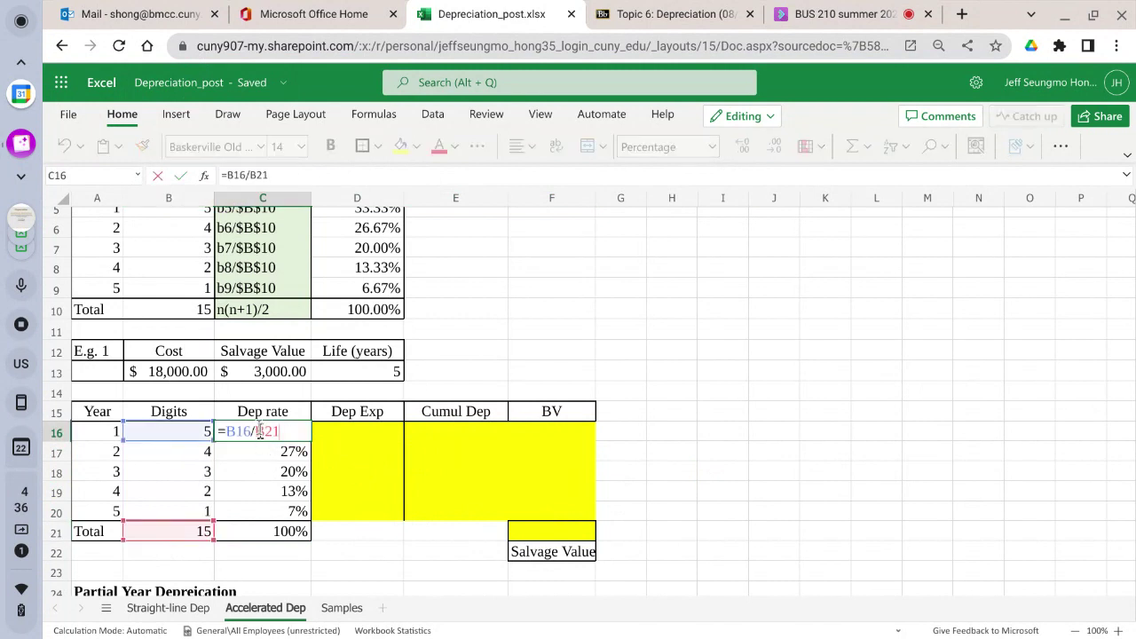
drag(256, 430, 282, 431)
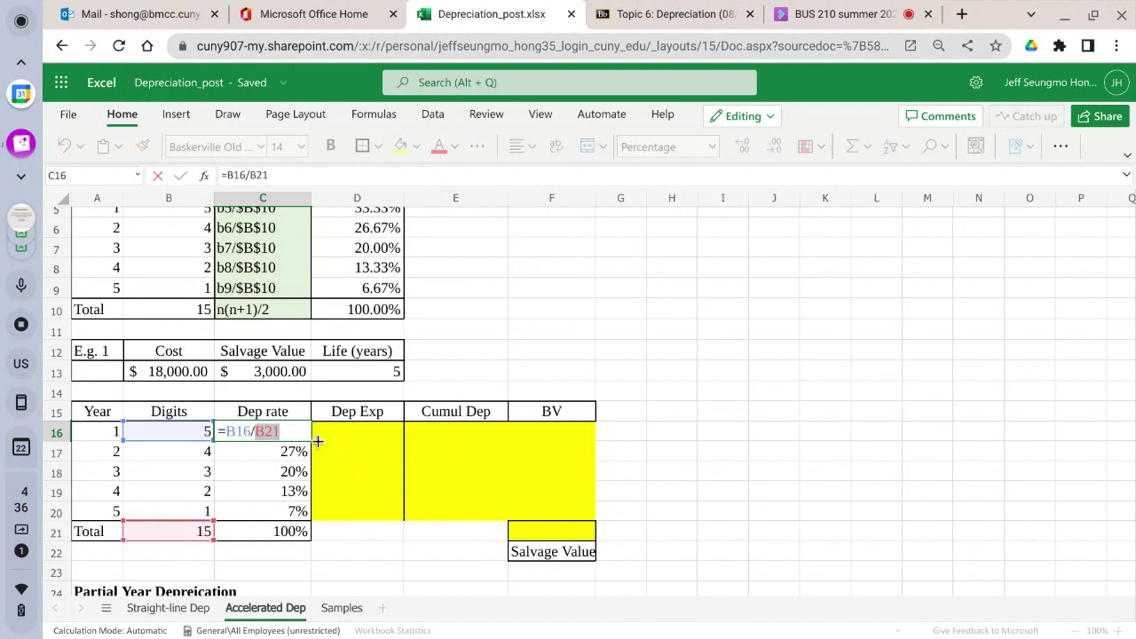
click(293, 431)
key(ctrl+f)
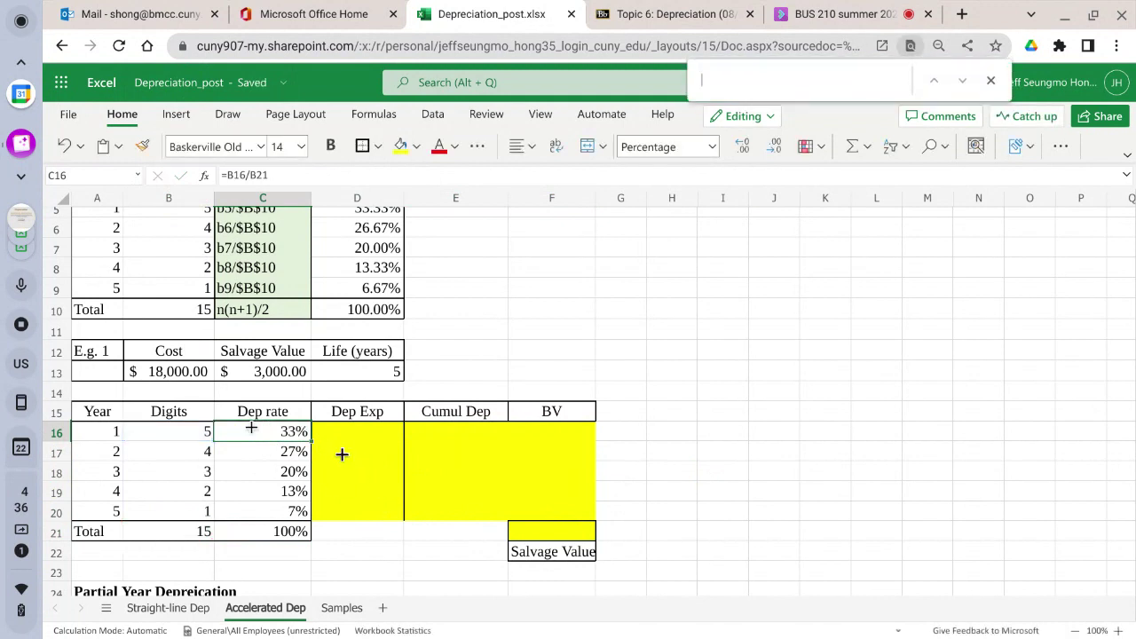
double_click(290, 430)
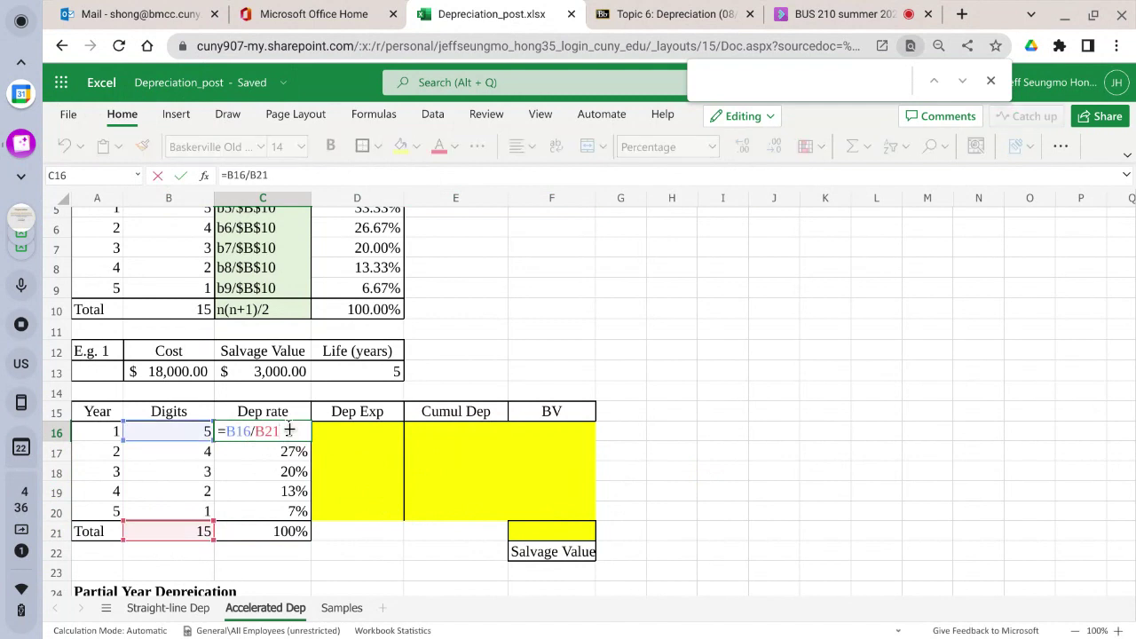
key(F4)
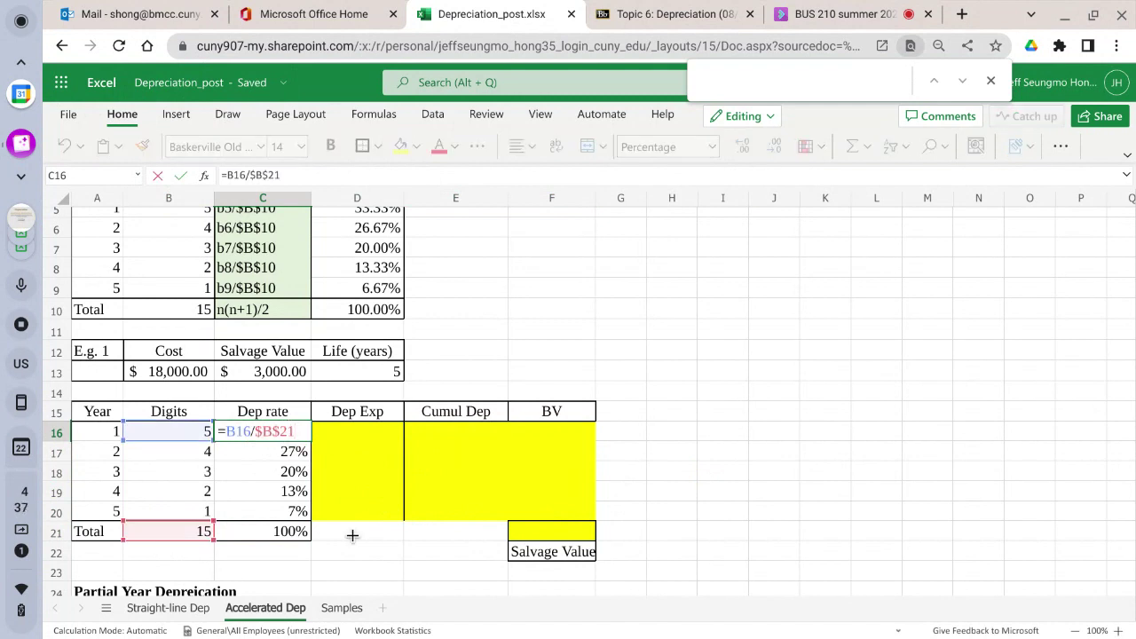
key(Return)
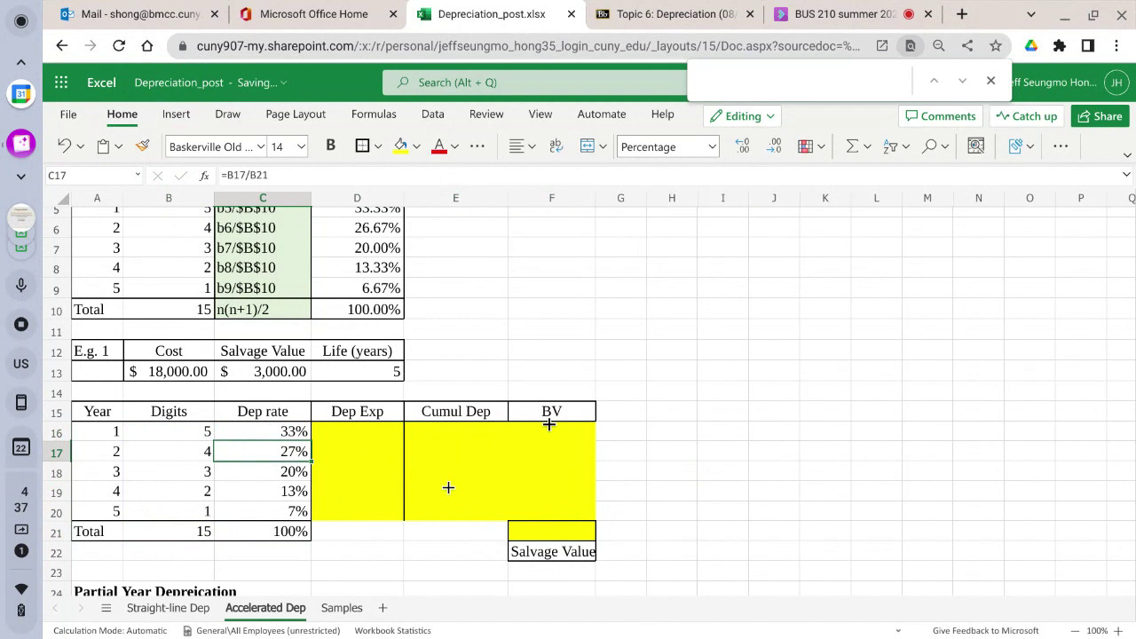
Show the year 1 depreciation rate in C16 with two decimals and fill it down through C20
click(249, 431)
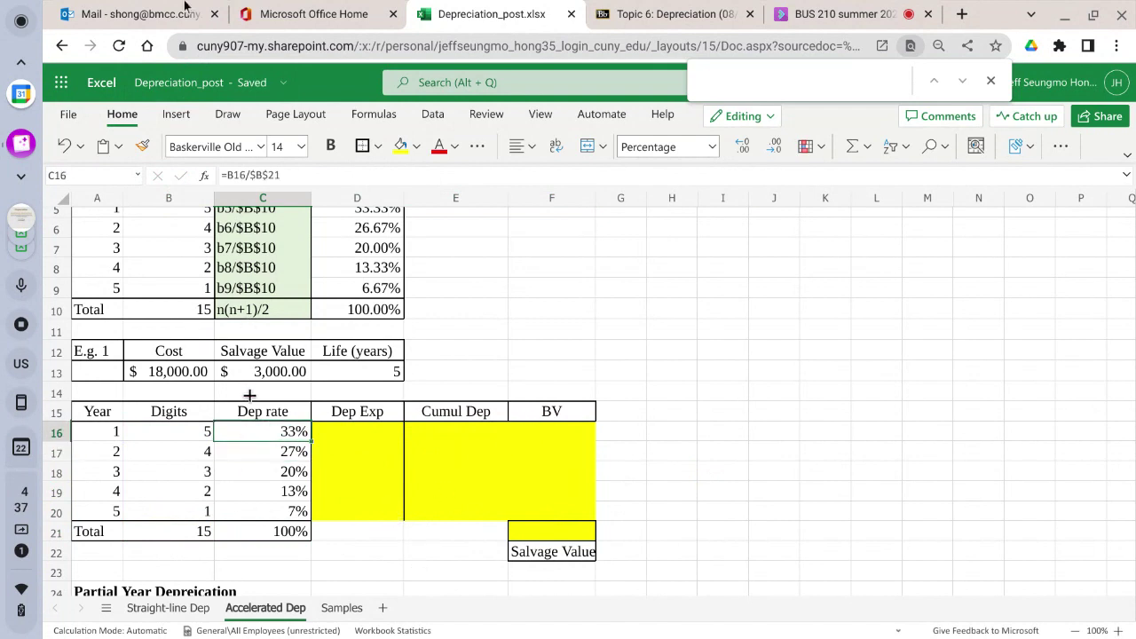
click(740, 149)
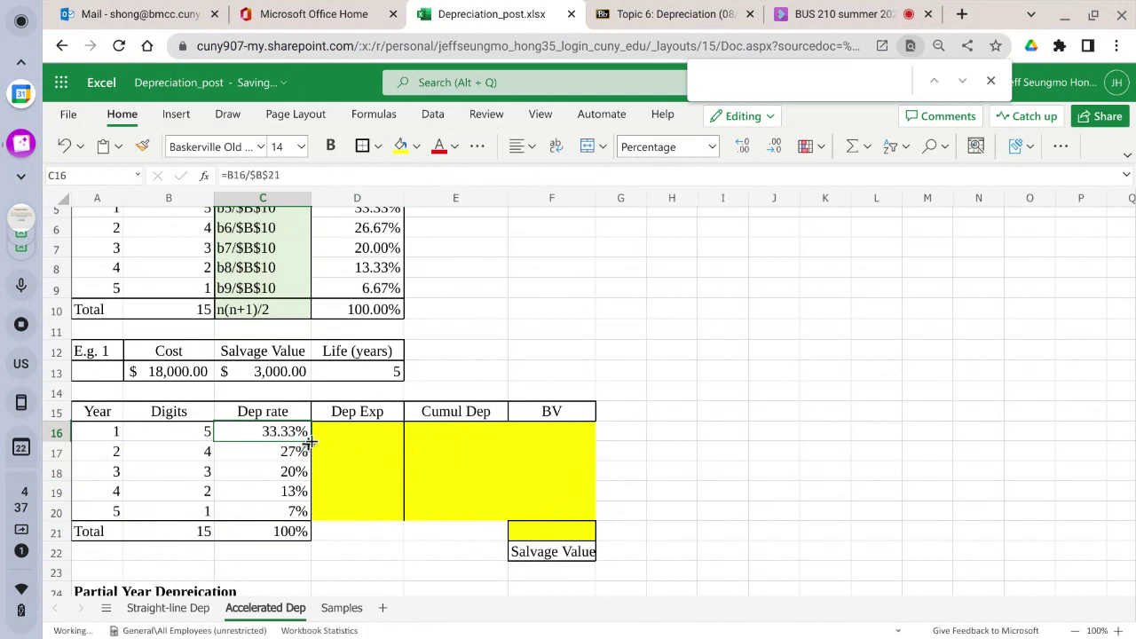
drag(312, 441, 303, 512)
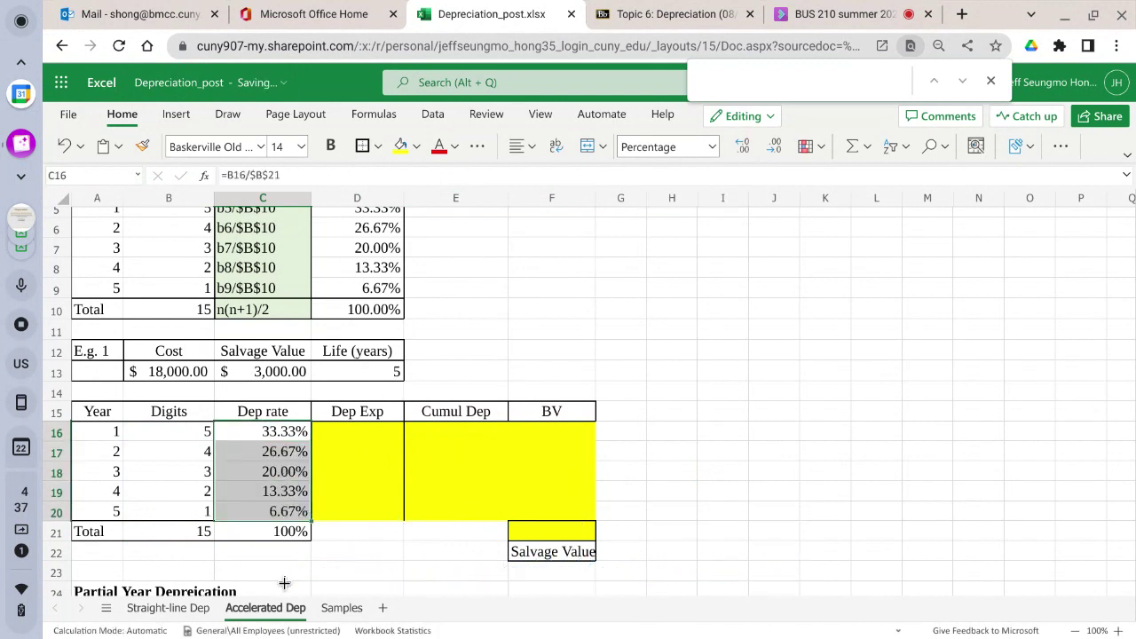
Inspect the formula behind the Dep rate total in C21 without changing it
click(258, 532)
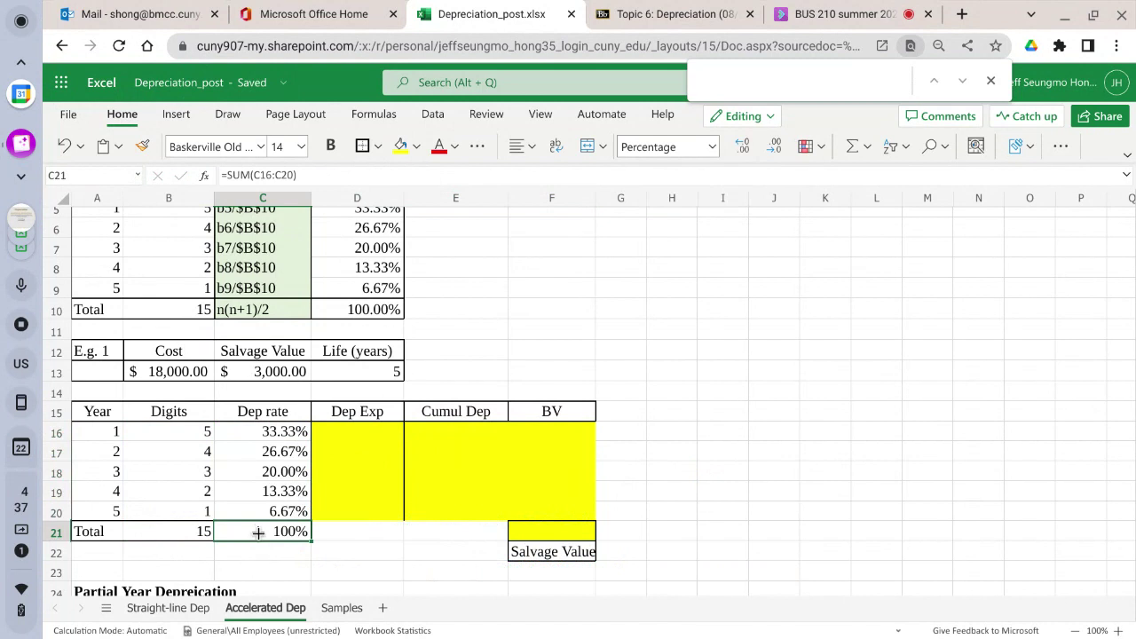
double_click(257, 533)
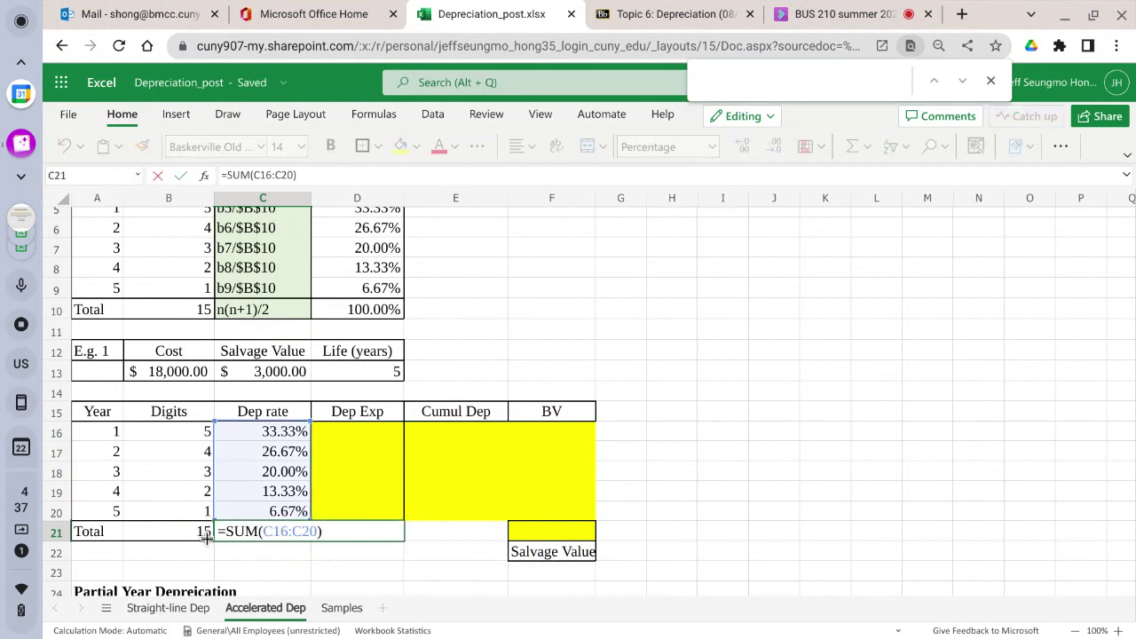
click(157, 175)
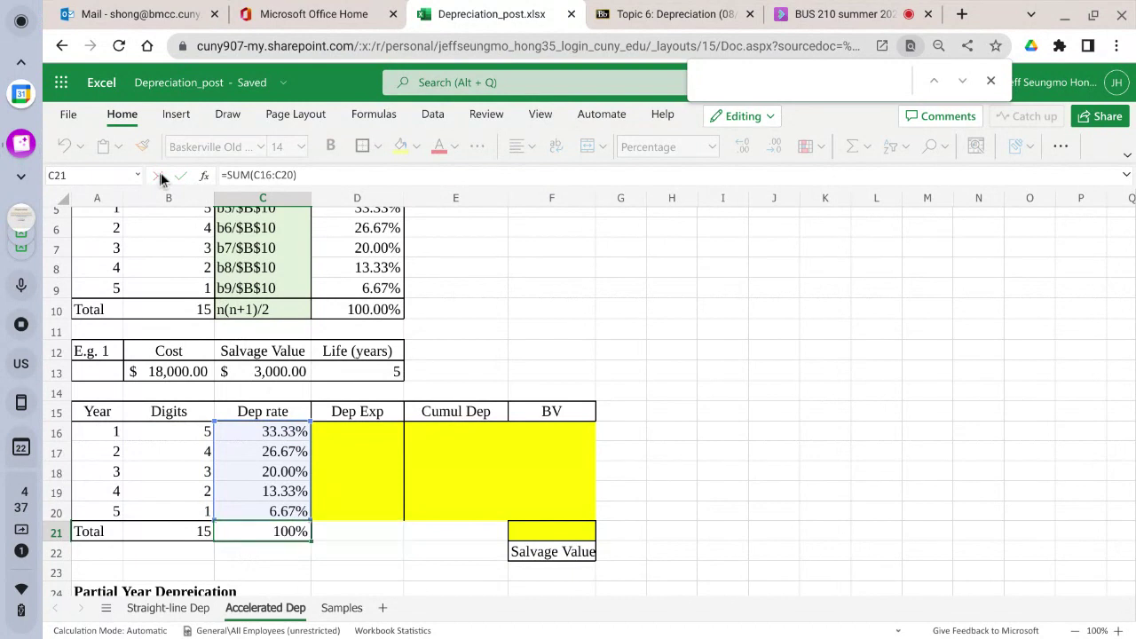
click(367, 431)
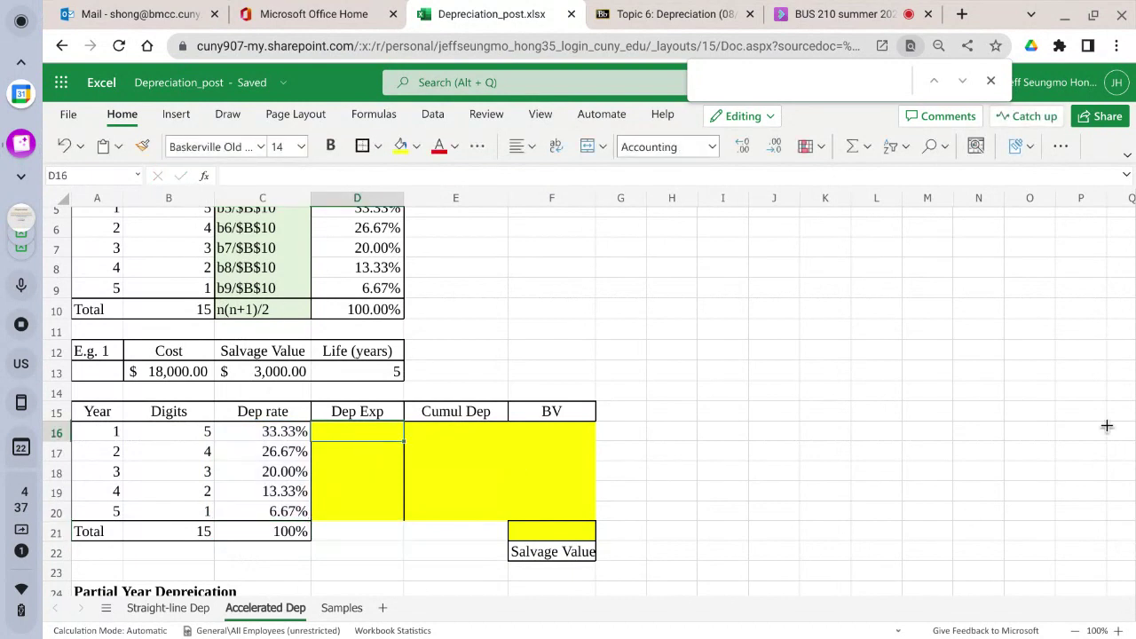
text(=)
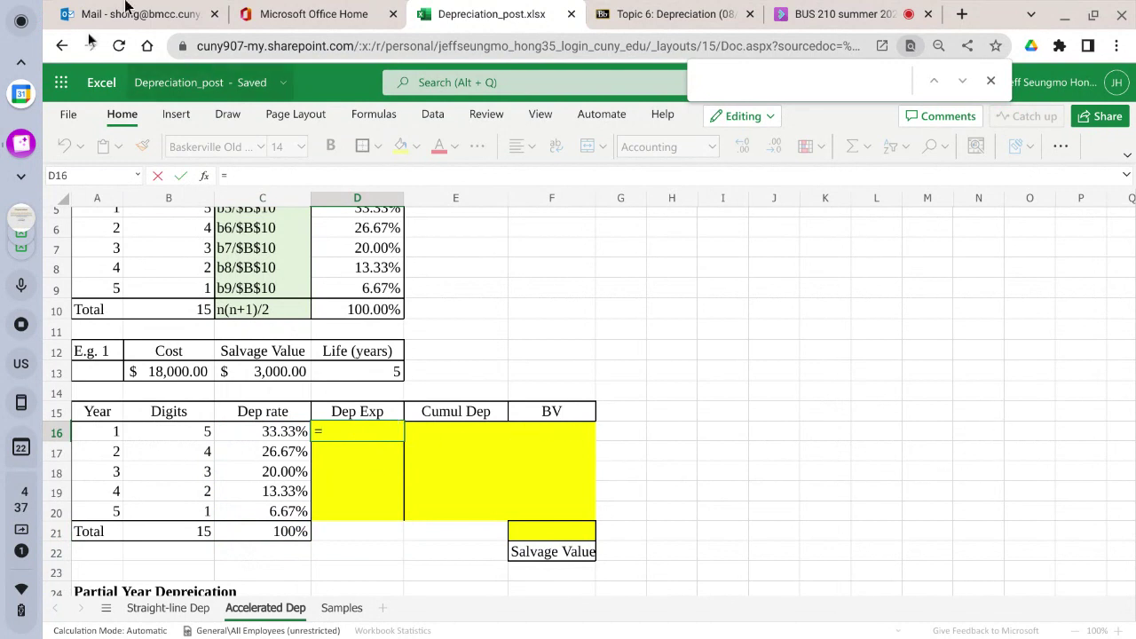
click(160, 177)
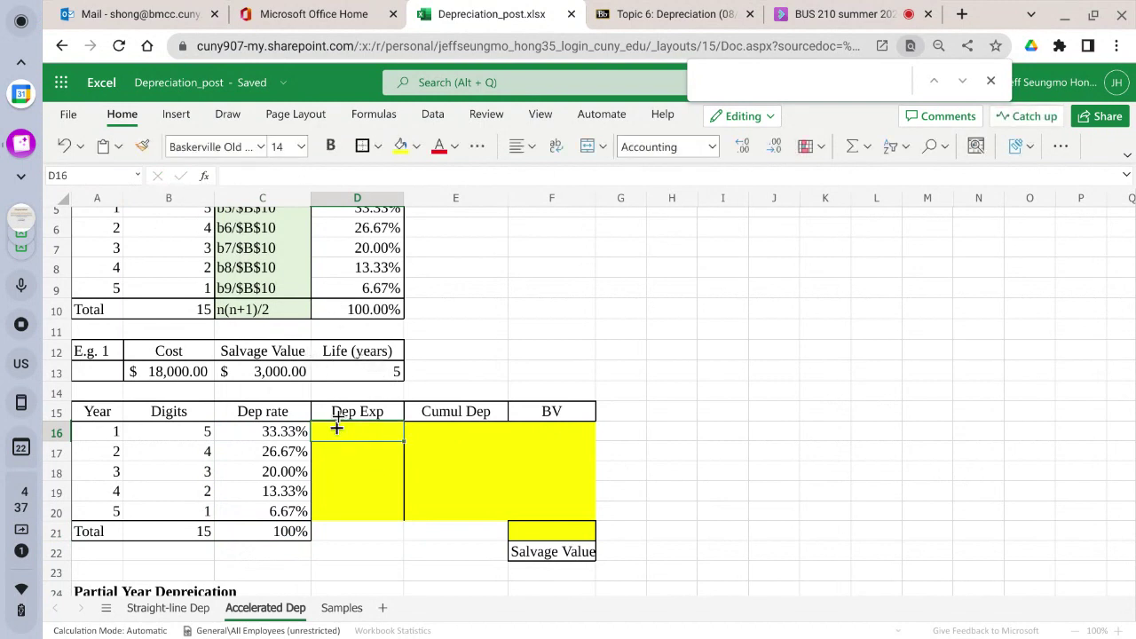
Extend the E.g. 1 table's Life (years) column into column E and rename the new header in E12 as Dep Base
mouse_move(352, 351)
mouse_down()
mouse_move(354, 363)
mouse_move(386, 349)
mouse_move(404, 382)
mouse_move(466, 378)
mouse_move(465, 352)
mouse_up()
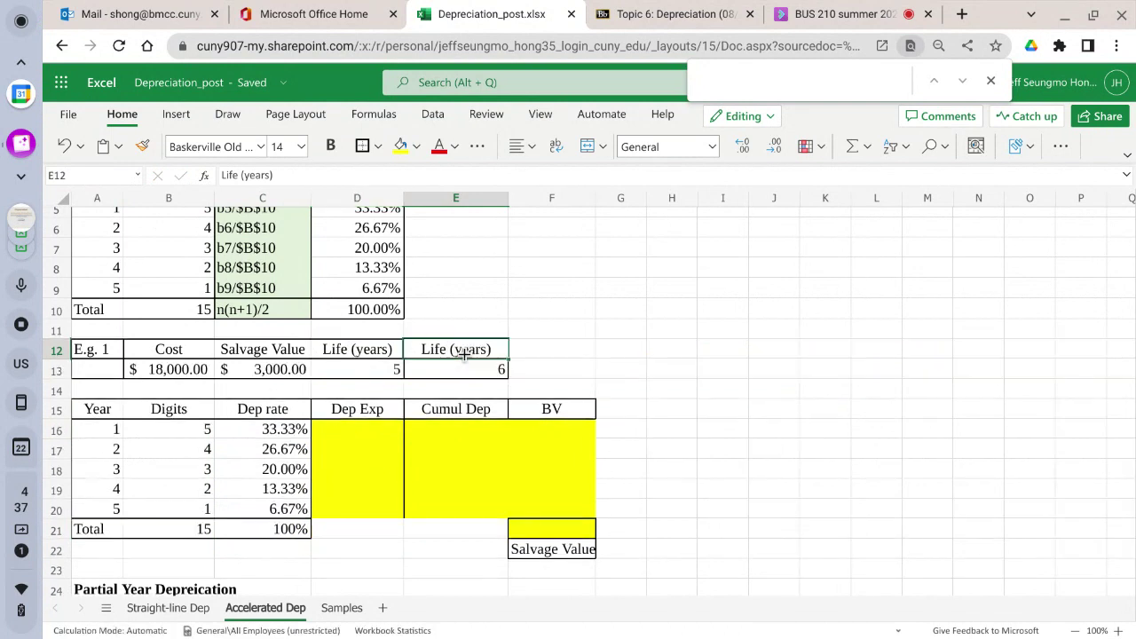
click(459, 357)
text(Dep )
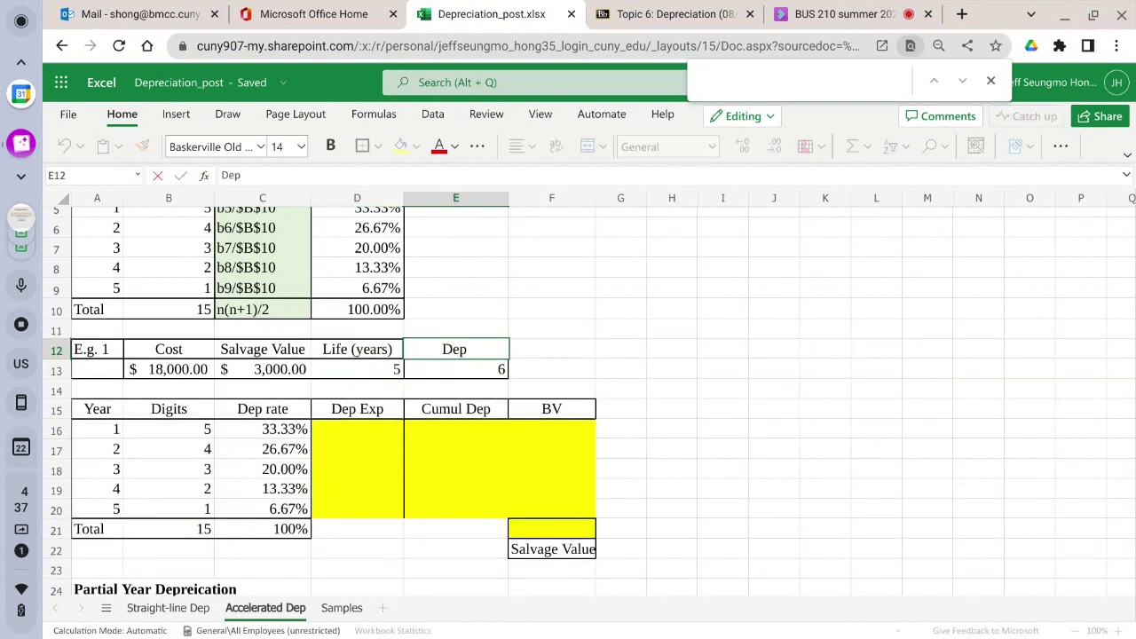
text(Base)
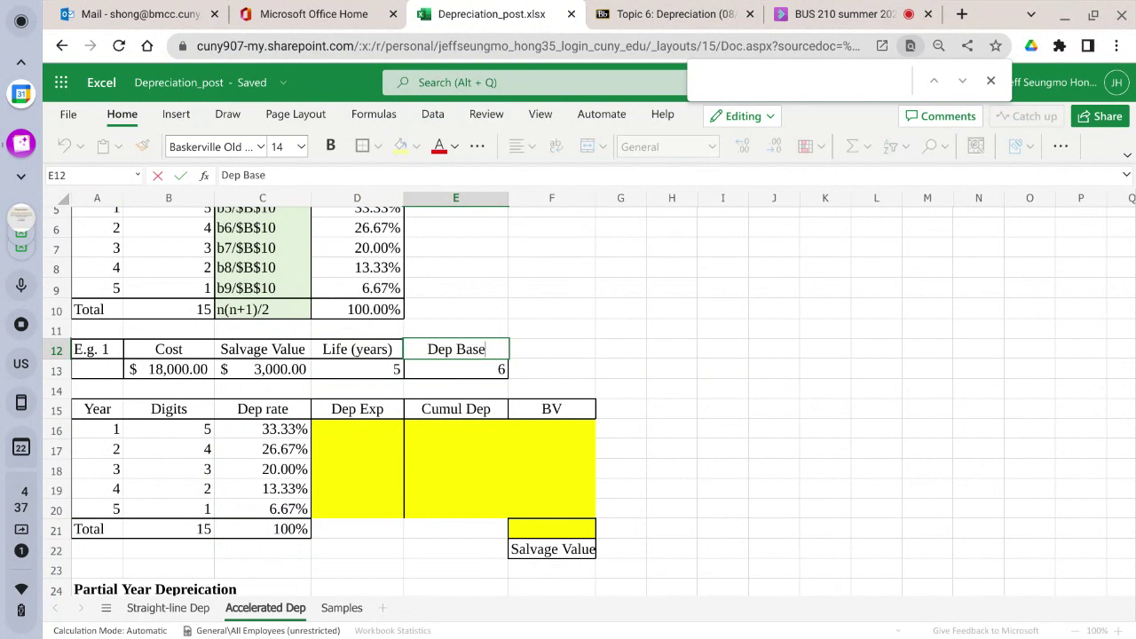
Calculate the depreciation base in E13 as cost minus salvage value with =B13-C13
click(468, 366)
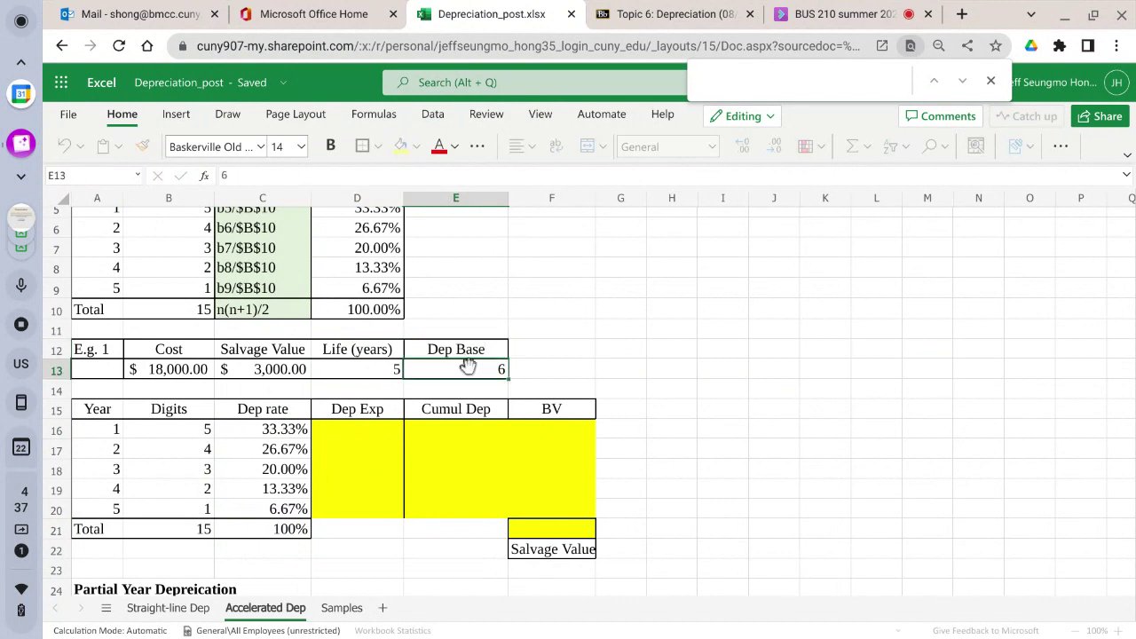
text(=)
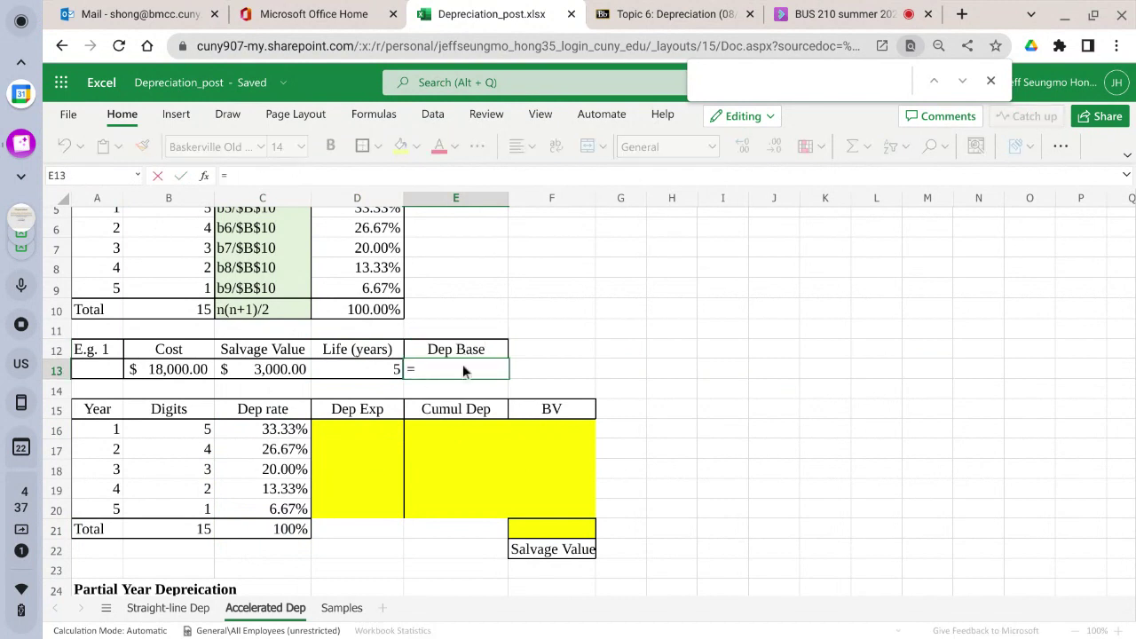
click(157, 371)
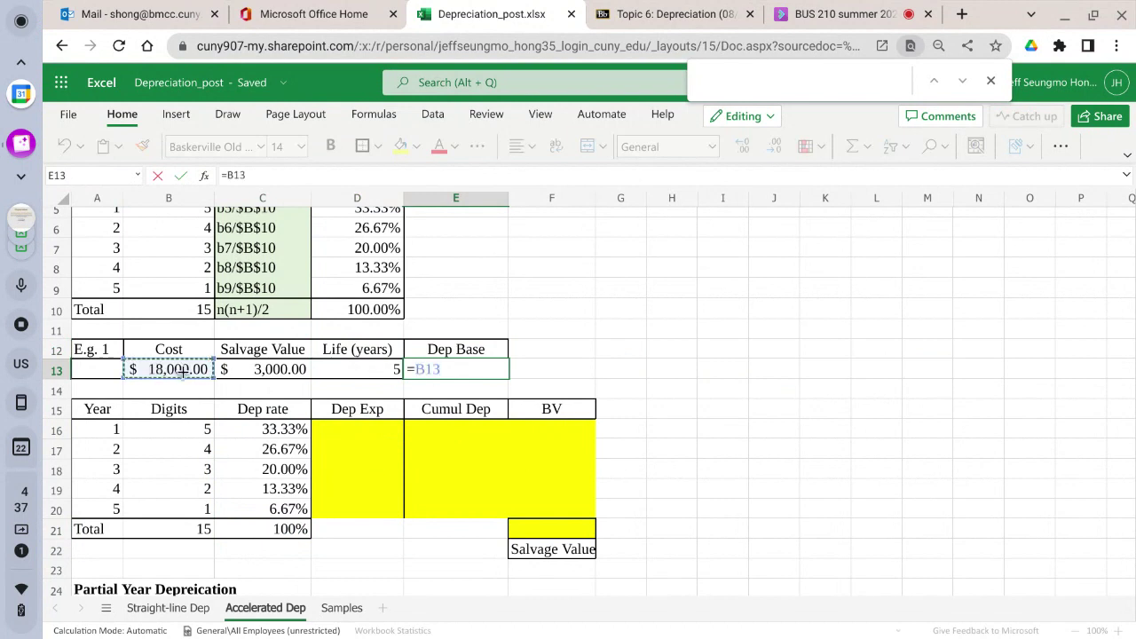
text(-)
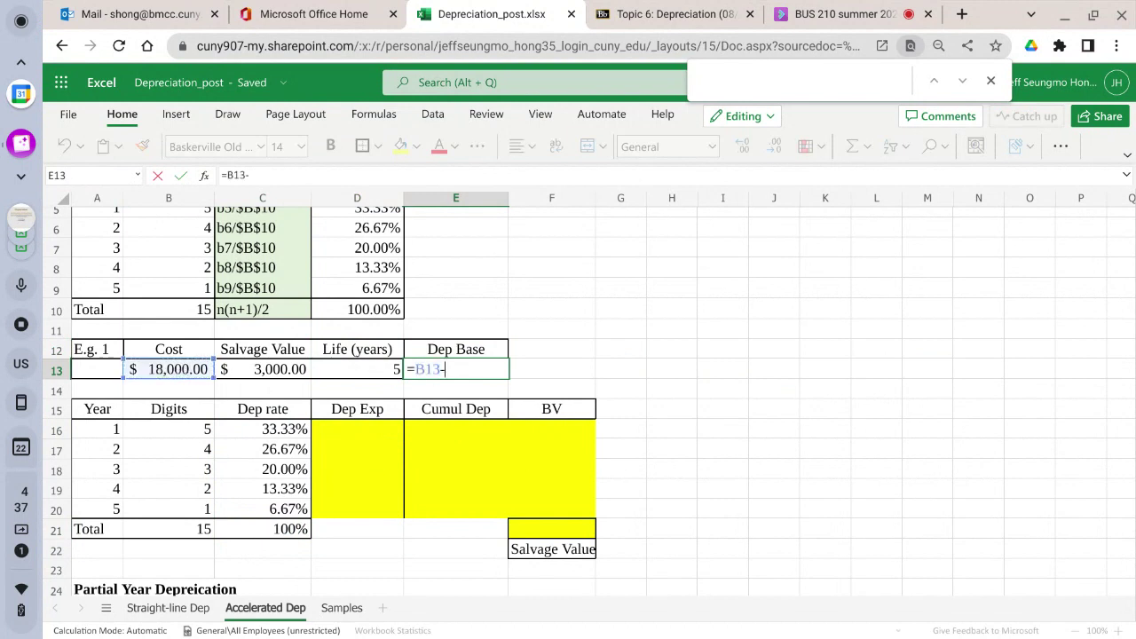
click(231, 369)
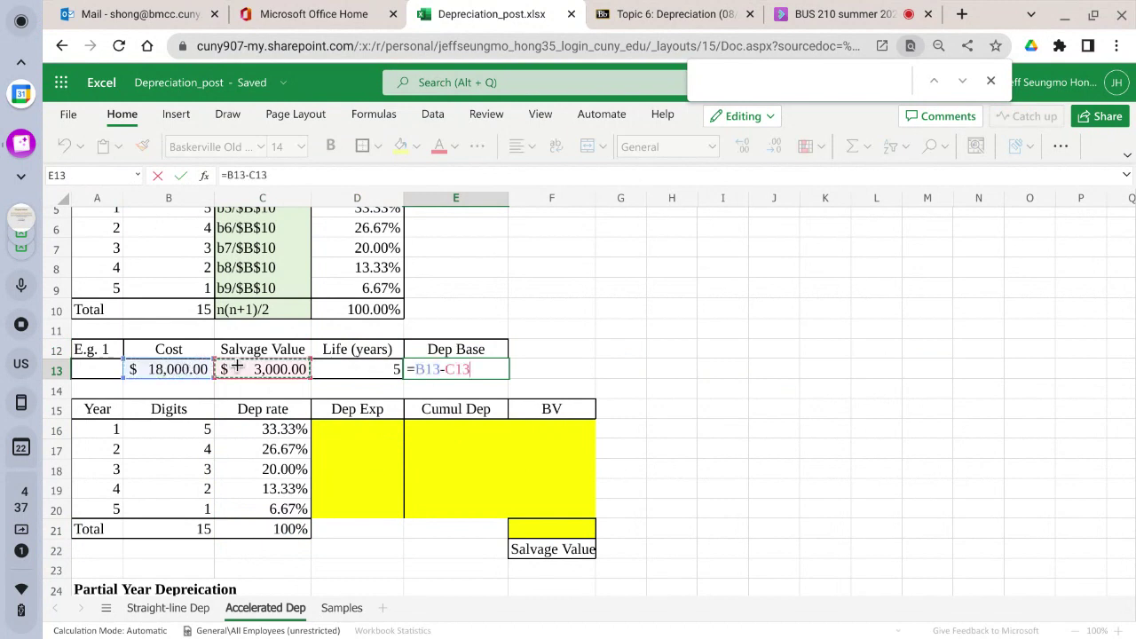
click(182, 176)
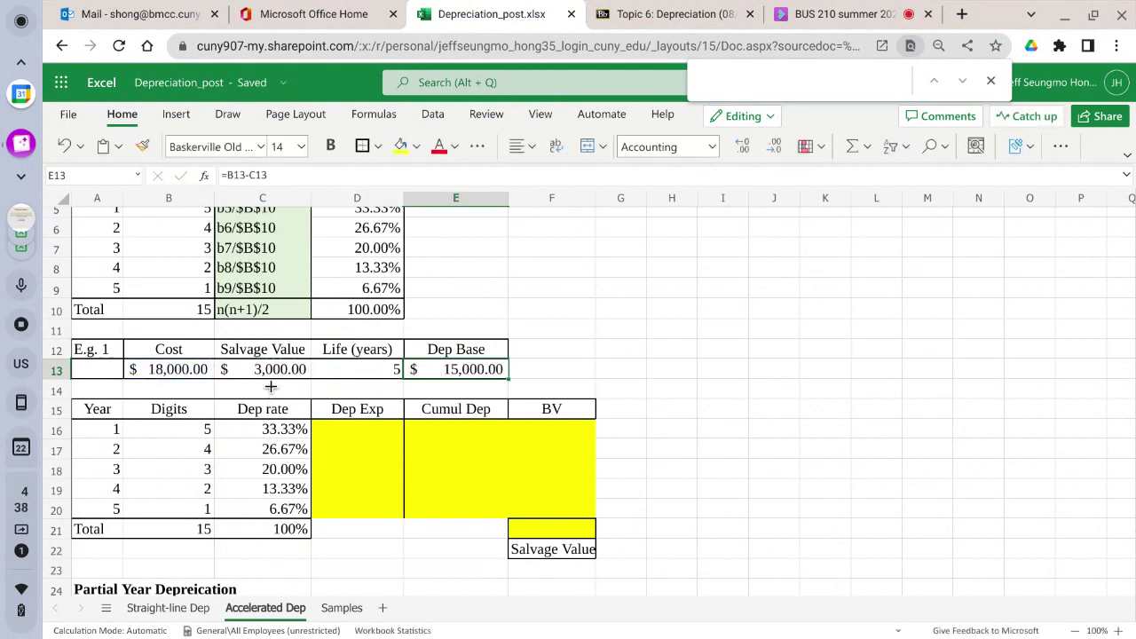
Set the salvage value in C13 to 300
click(266, 371)
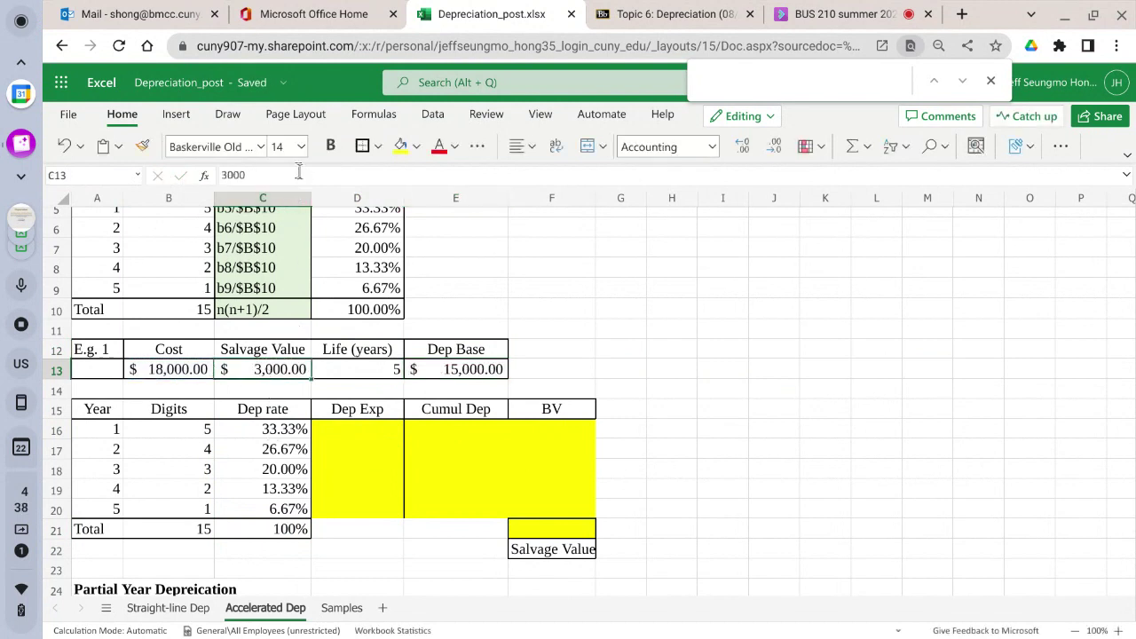
click(299, 174)
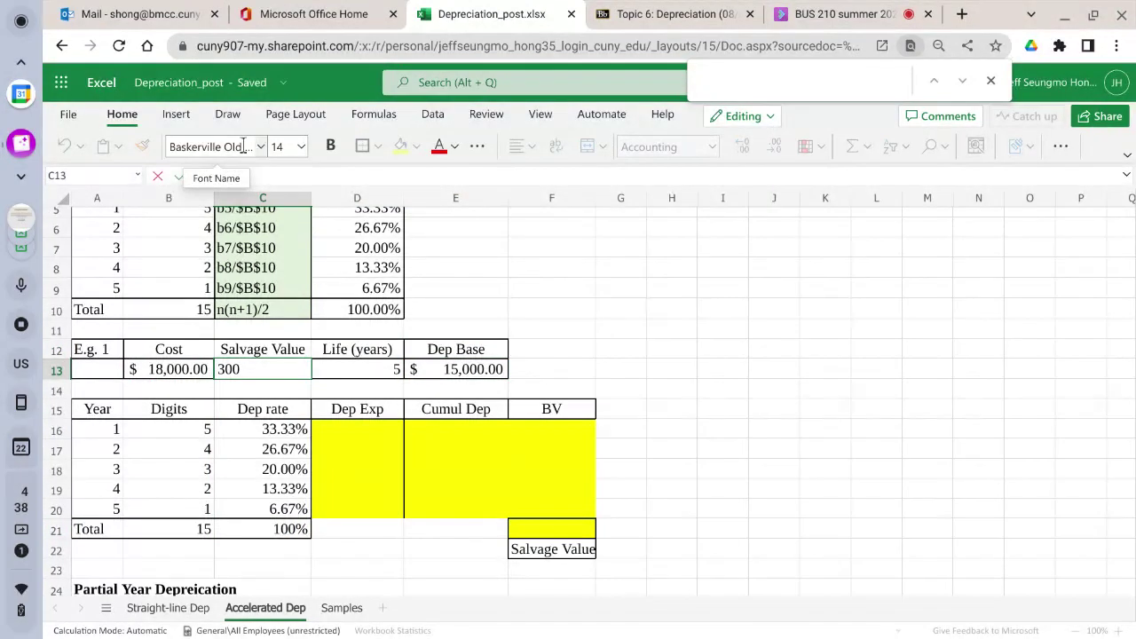
key(Return)
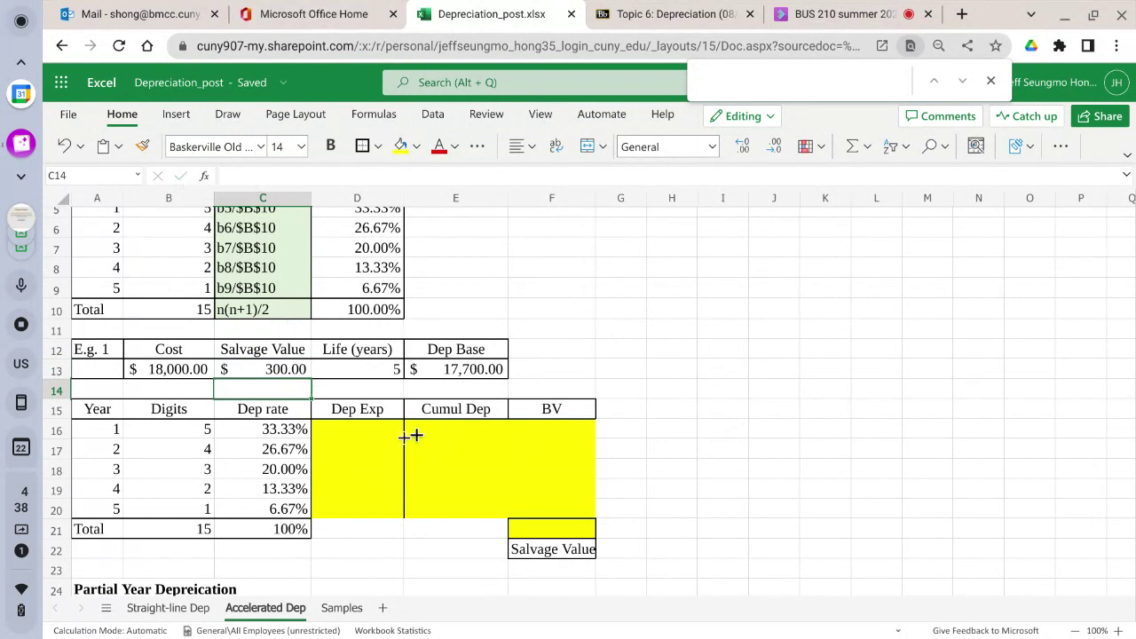
Calculate the year 1 depreciation expense in D16 with =$E$13*C16, keeping the depreciation base reference absolute
click(356, 434)
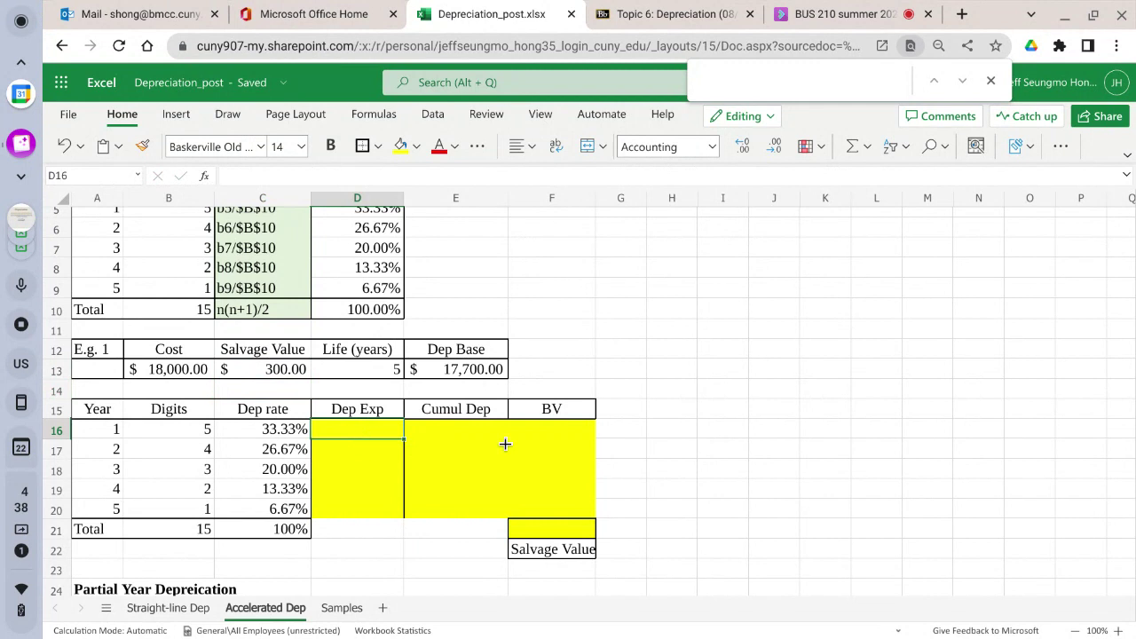
text(=)
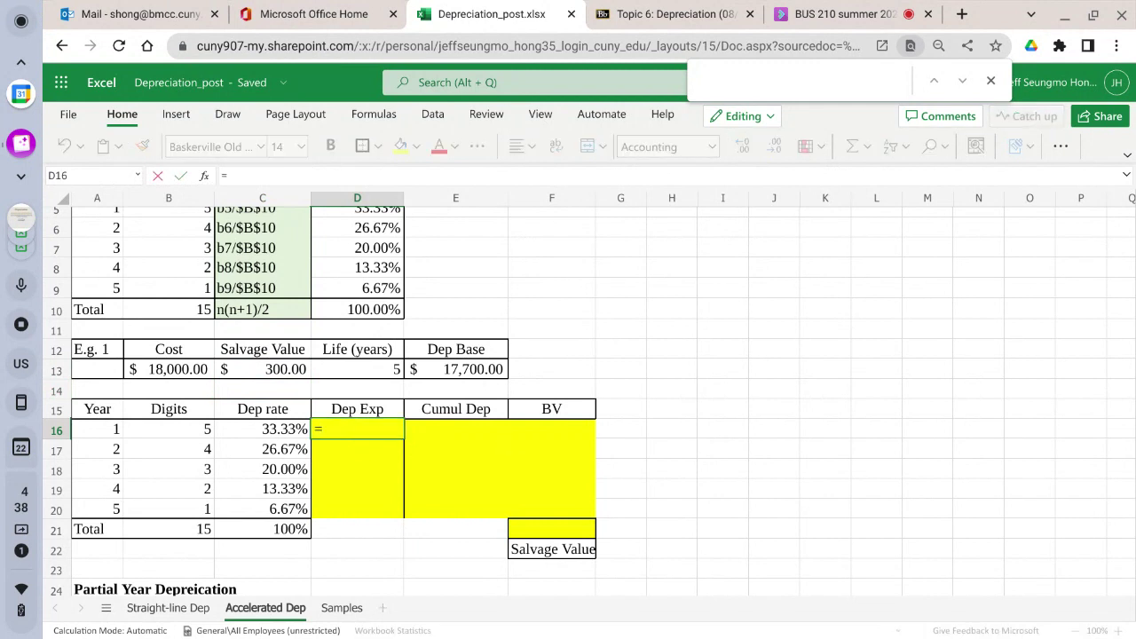
click(484, 368)
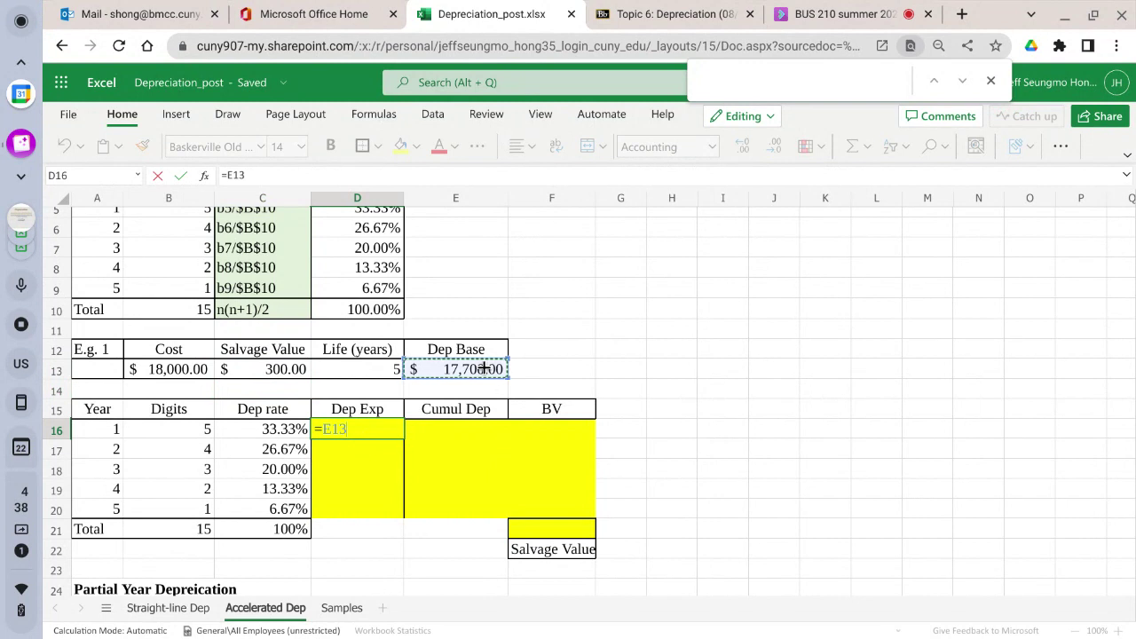
key(F4)
text(*)
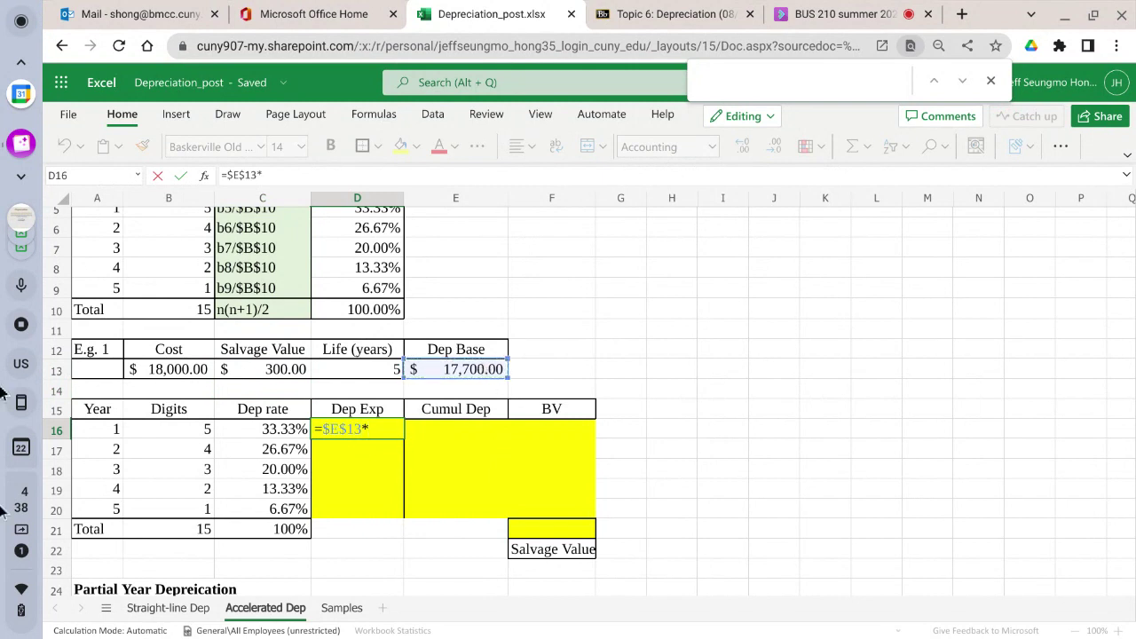
click(228, 430)
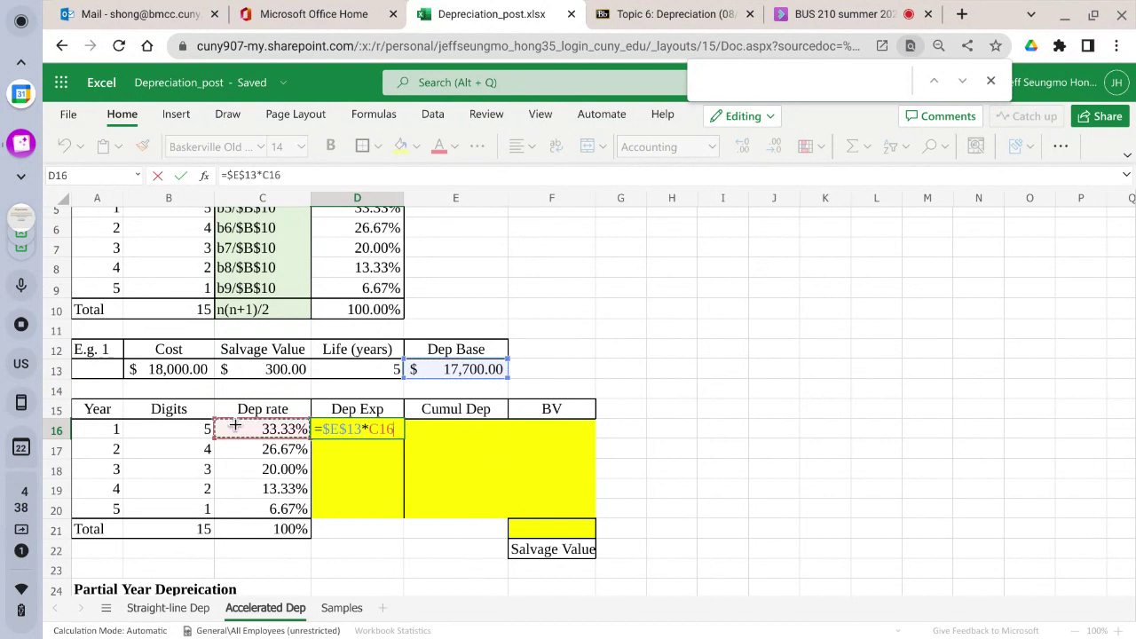
click(180, 175)
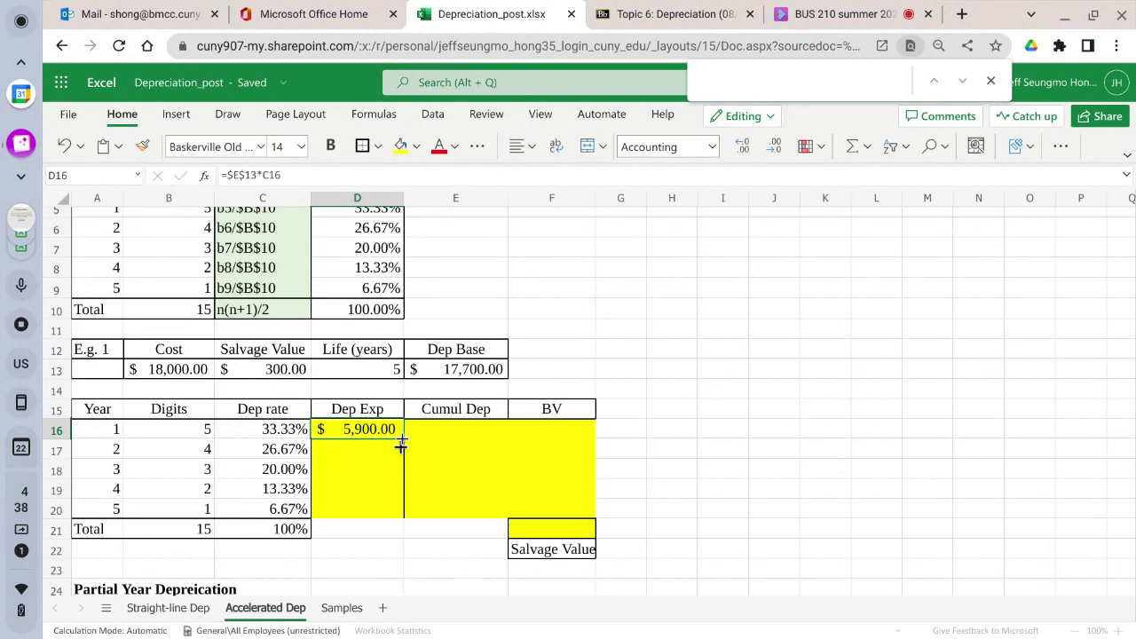
Fill the depreciation expense formula from D16 down through D20 for years 2 to 5
drag(405, 441, 385, 512)
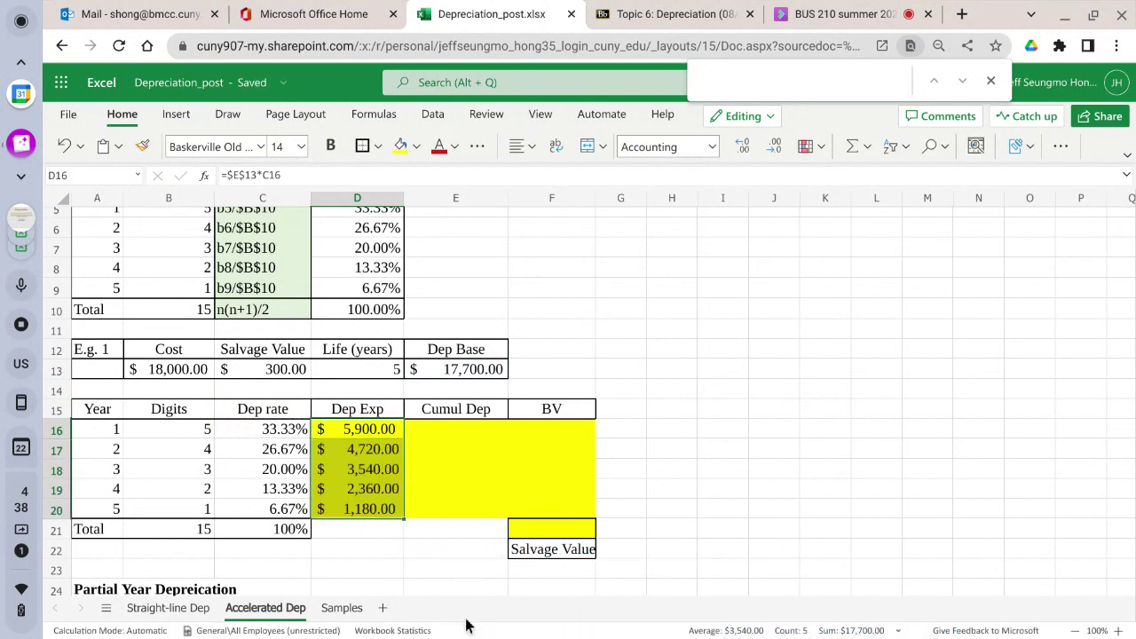
click(493, 429)
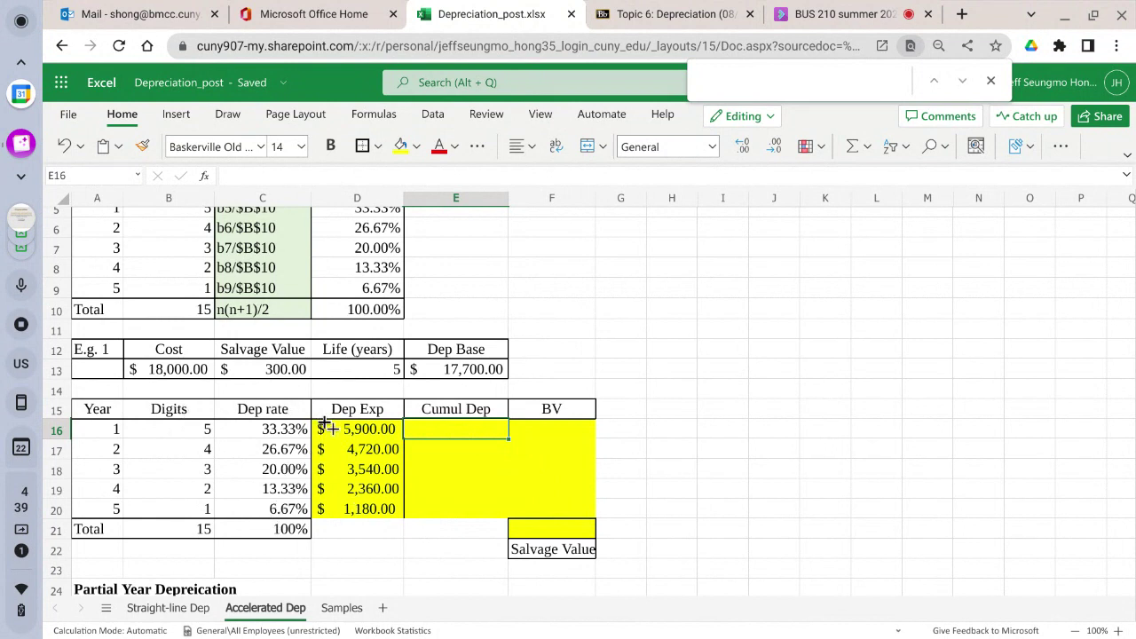
drag(326, 429, 351, 506)
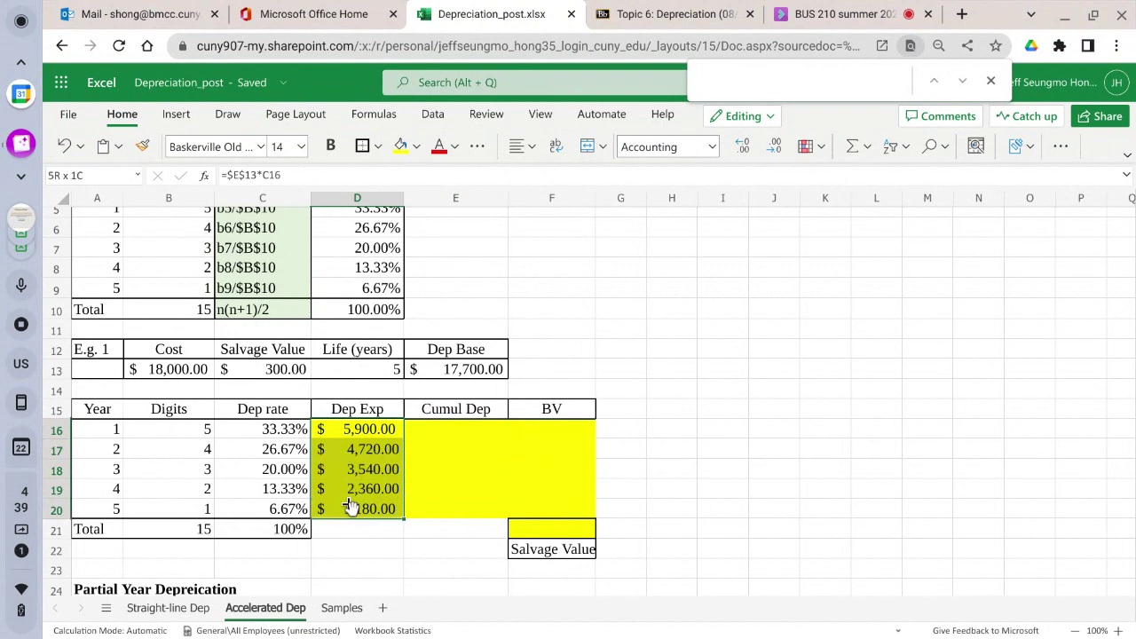
click(441, 435)
drag(541, 453, 571, 506)
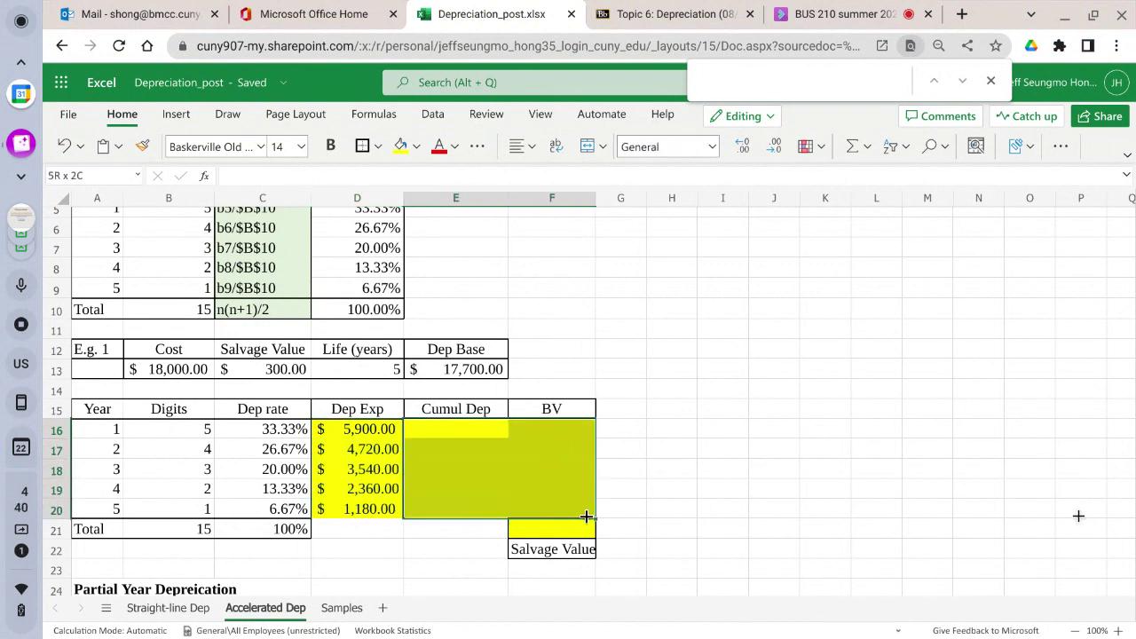
Set the year 1 cumulative depreciation in E16 equal to that year's depreciation expense with =D16
click(481, 432)
text(=)
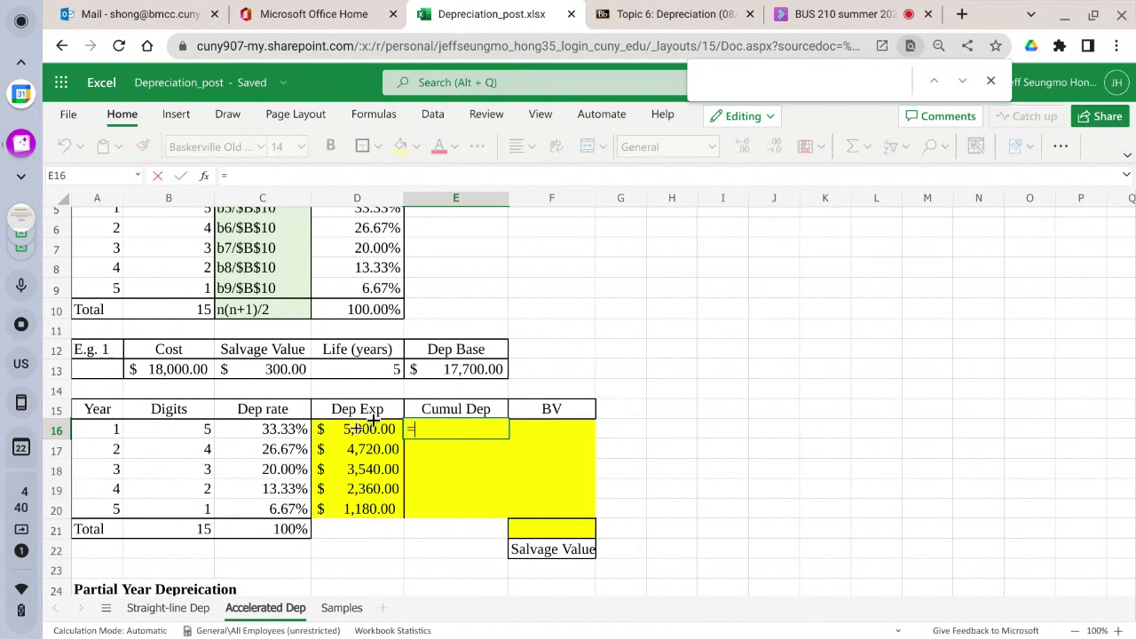
click(344, 435)
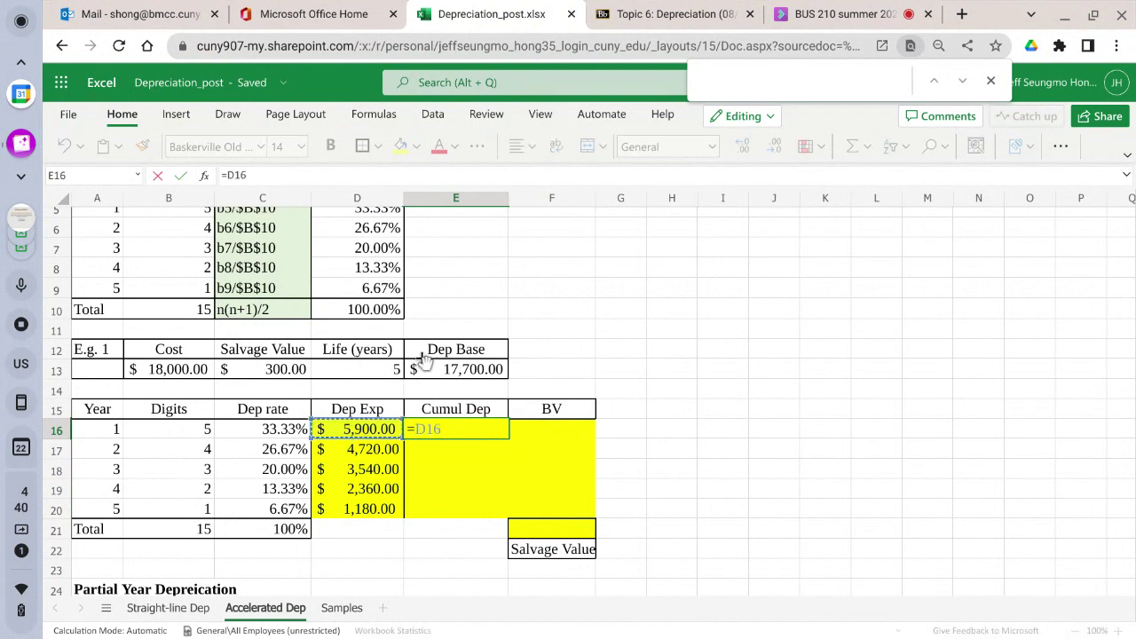
key(Return)
Calculate the year 2 cumulative depreciation in E17 with =SUM(D17,E16) and fill the formula down through E20
text(-)
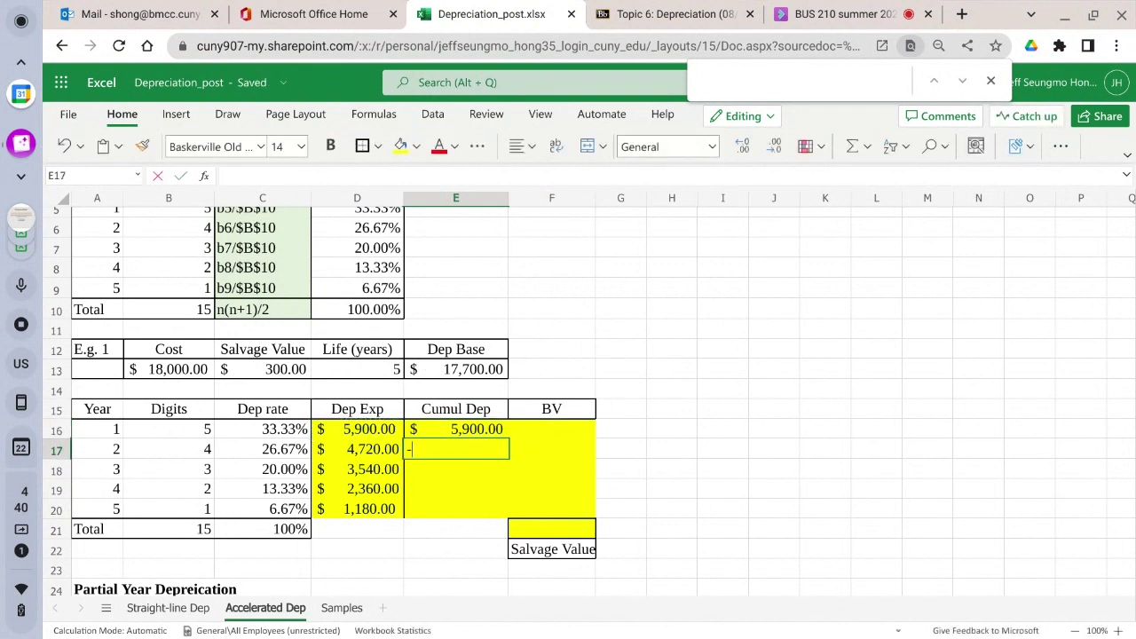
text(=)
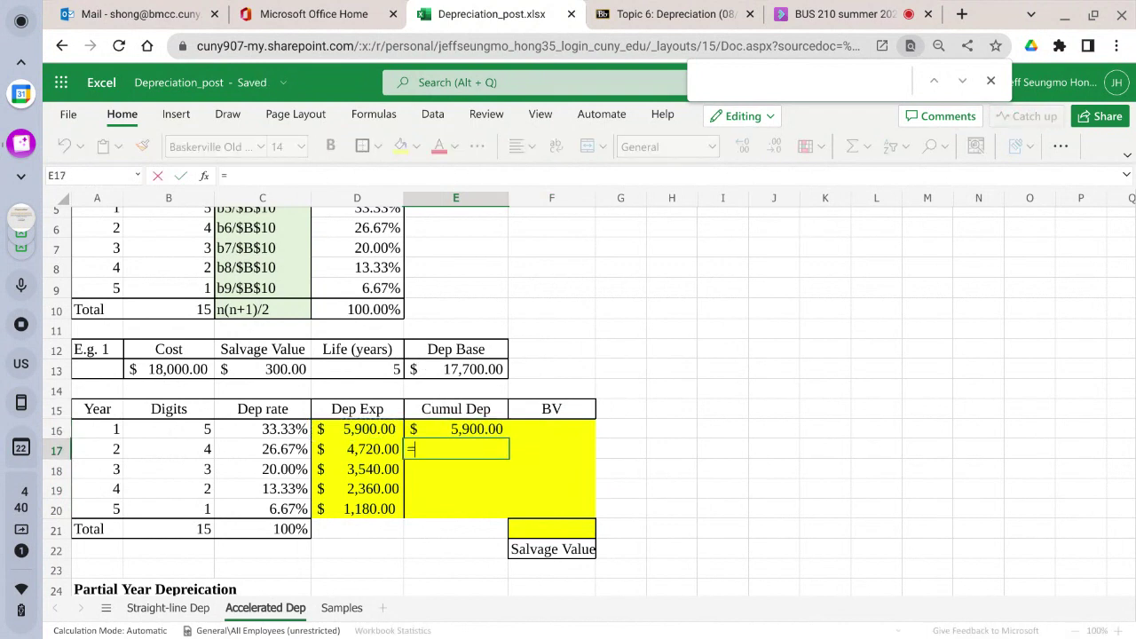
text(sum()
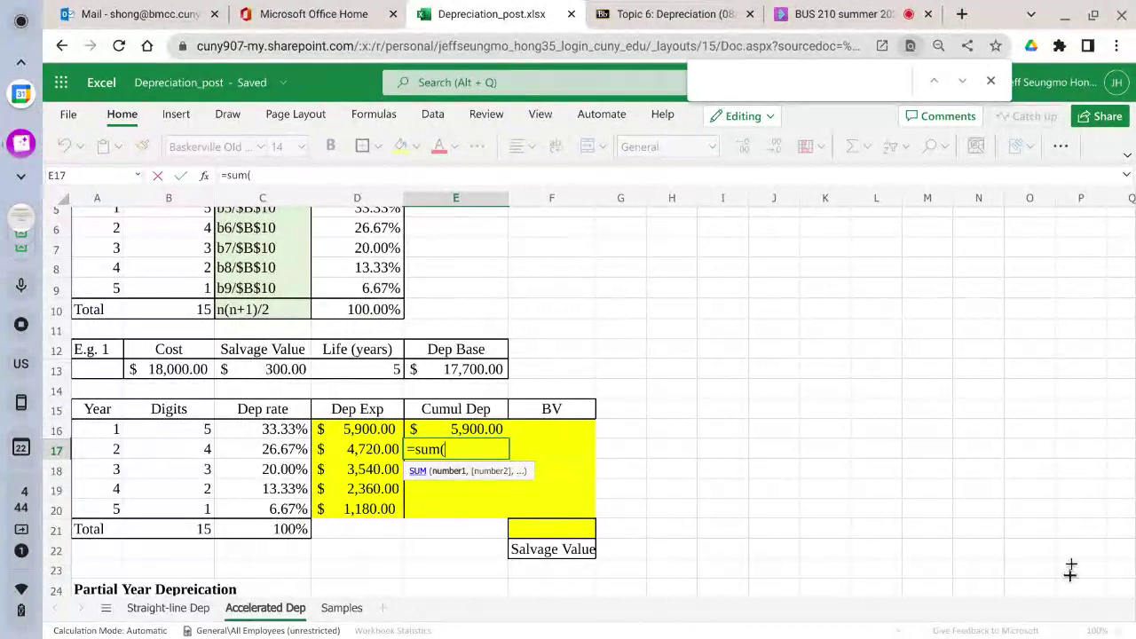
click(338, 450)
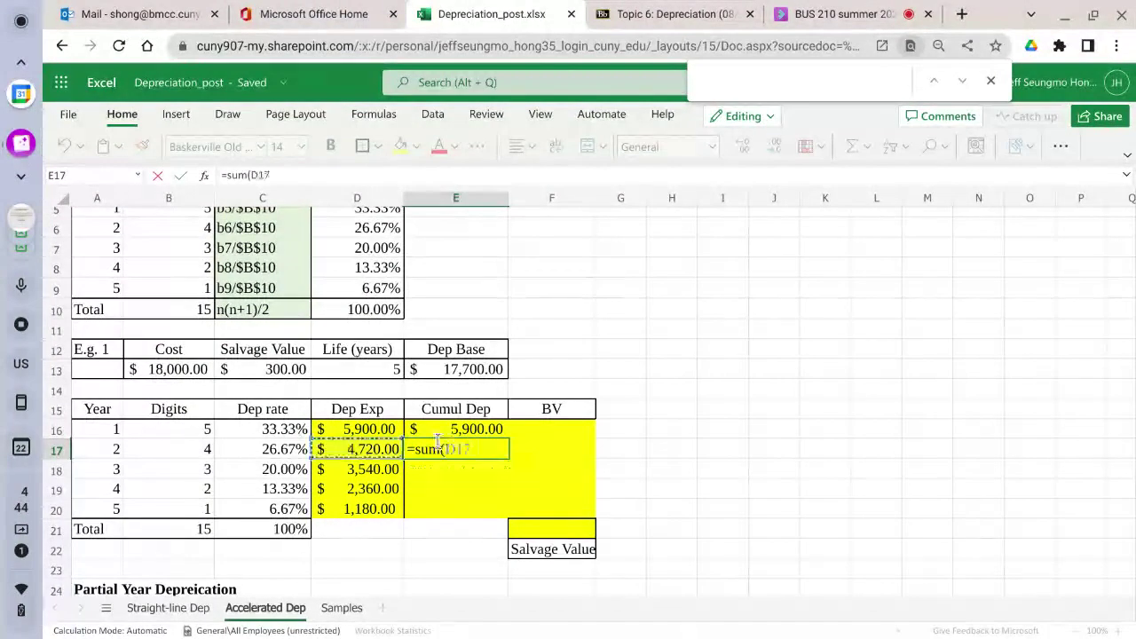
text(,)
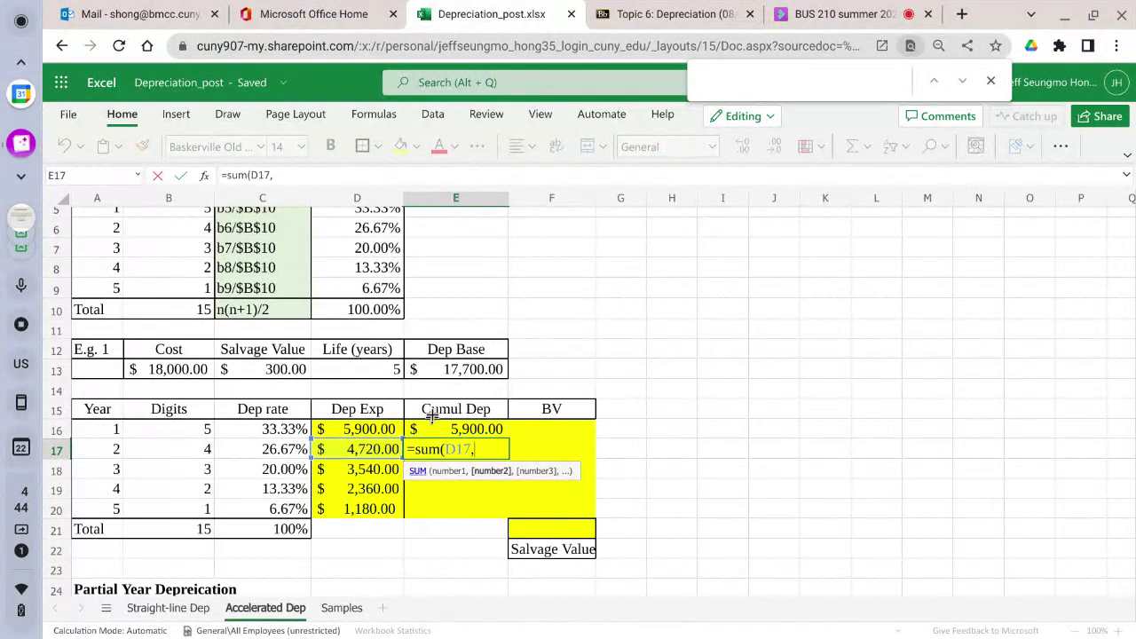
click(452, 427)
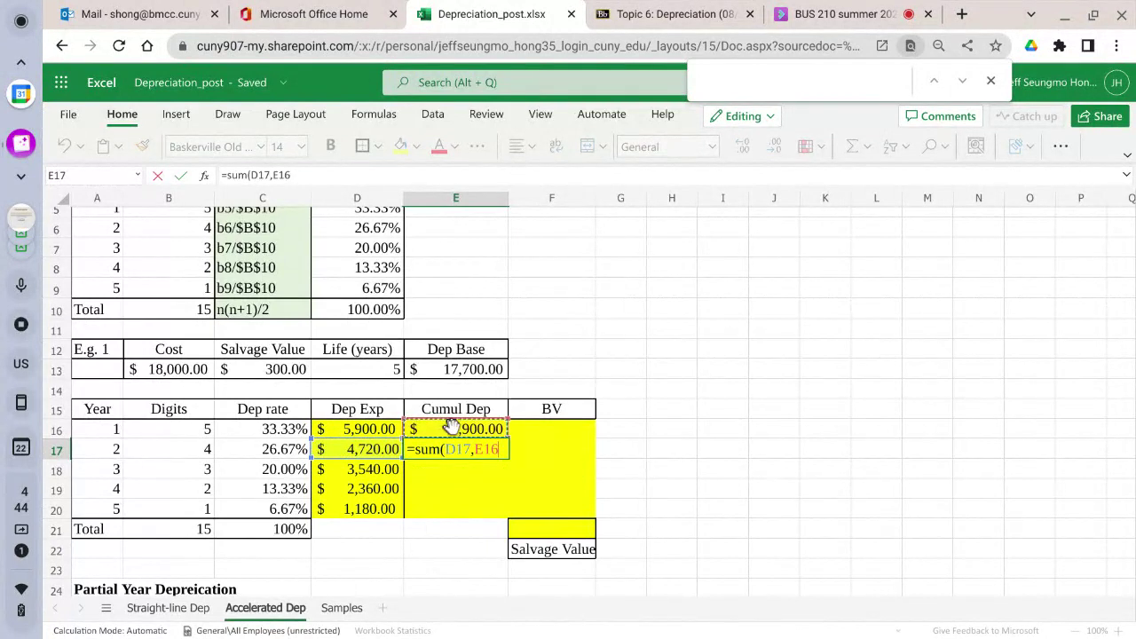
text())
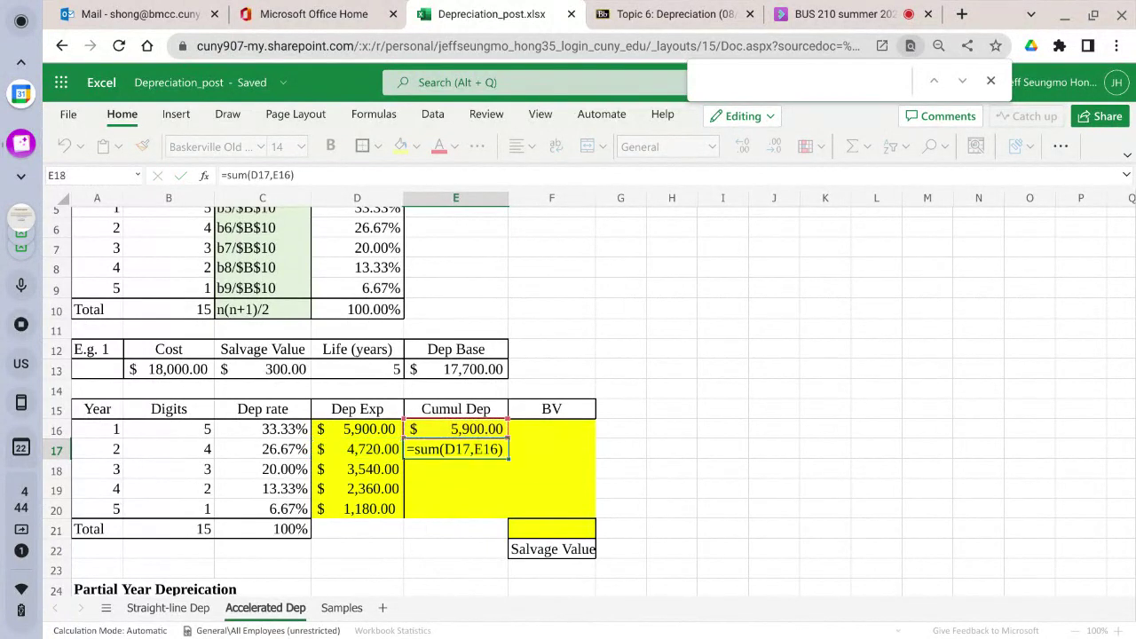
key(Return)
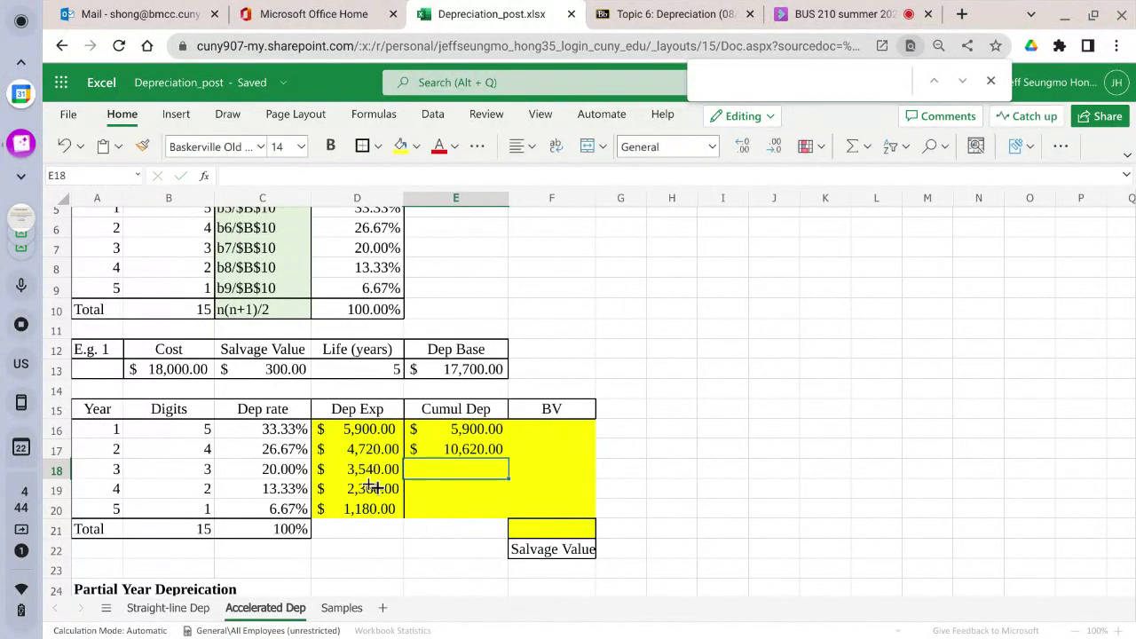
click(475, 455)
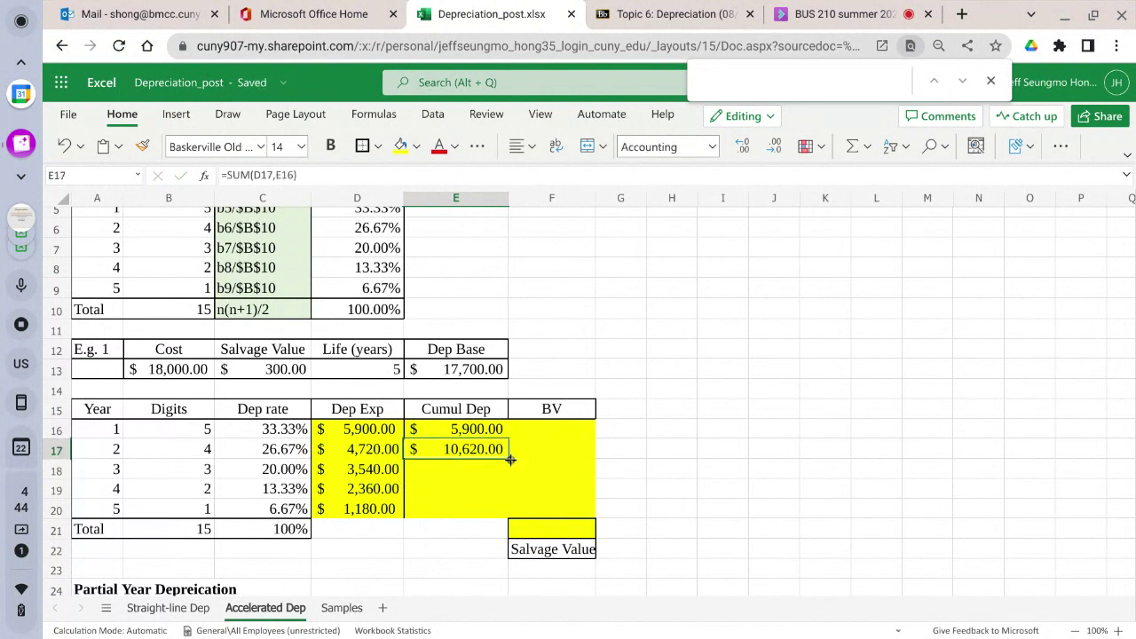
drag(510, 458, 497, 511)
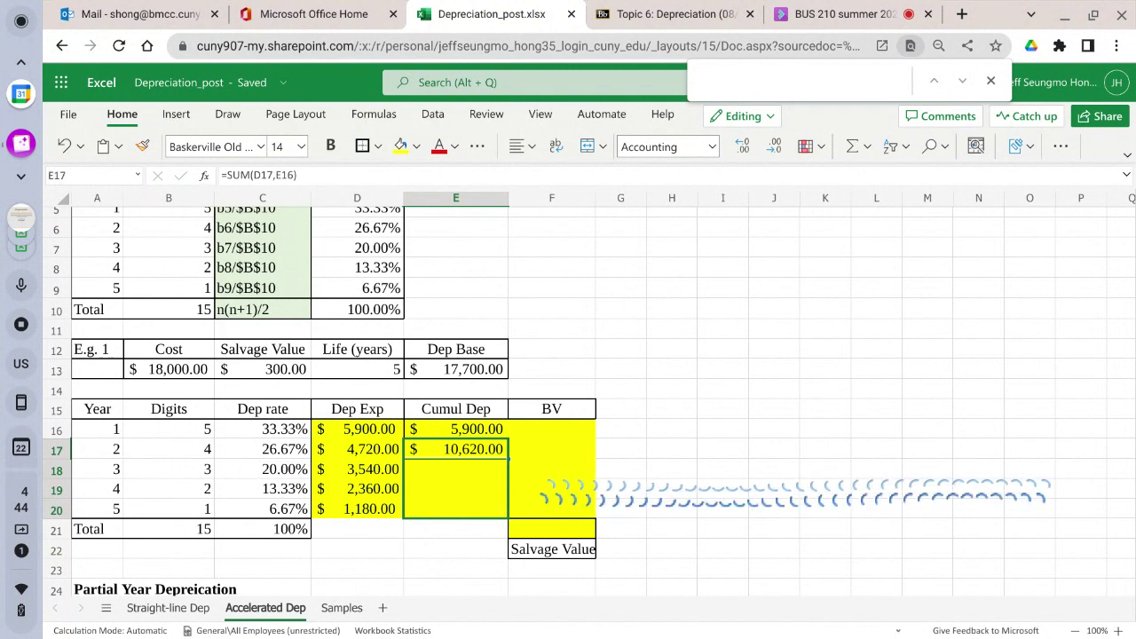
Calculate the year 1 book value in F16 with =$B$13-E16, keeping the cost reference absolute
click(568, 431)
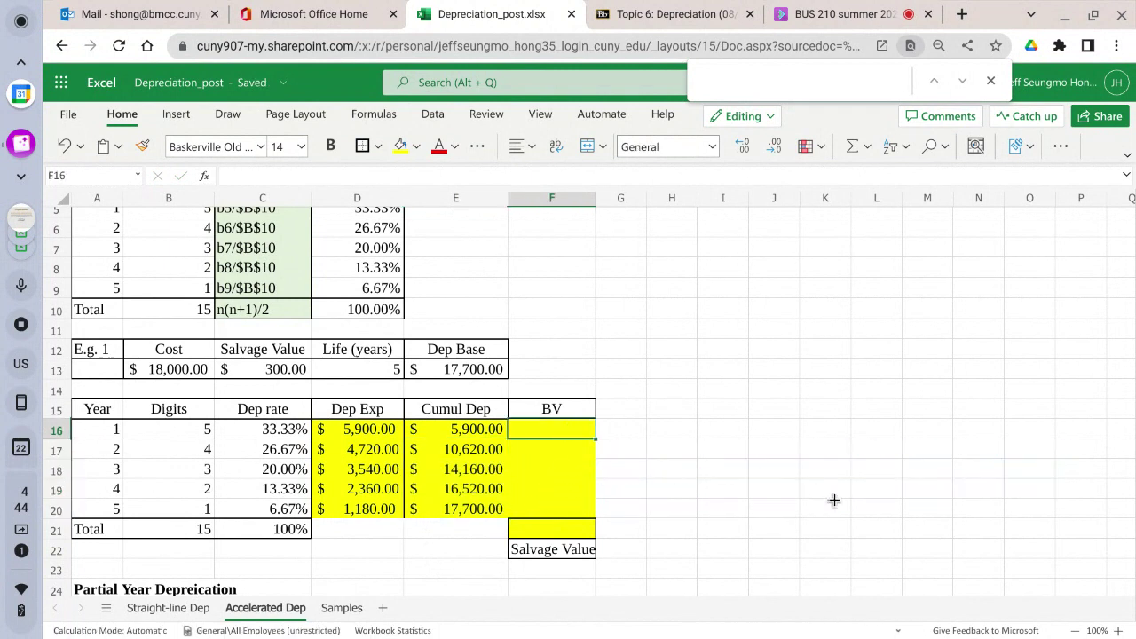
text(=)
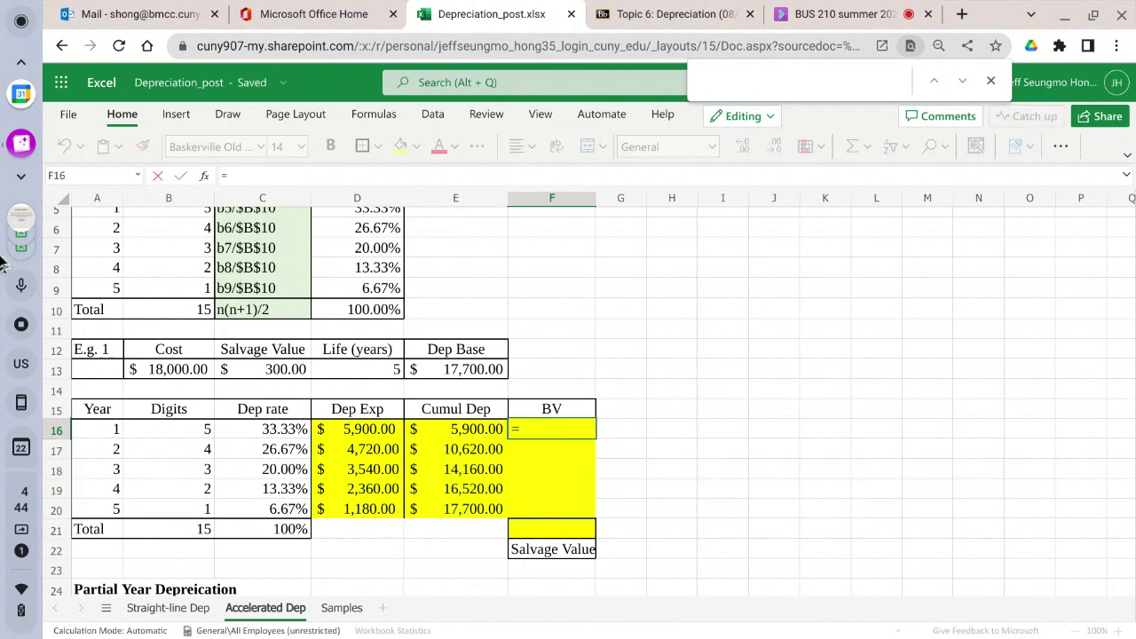
click(178, 368)
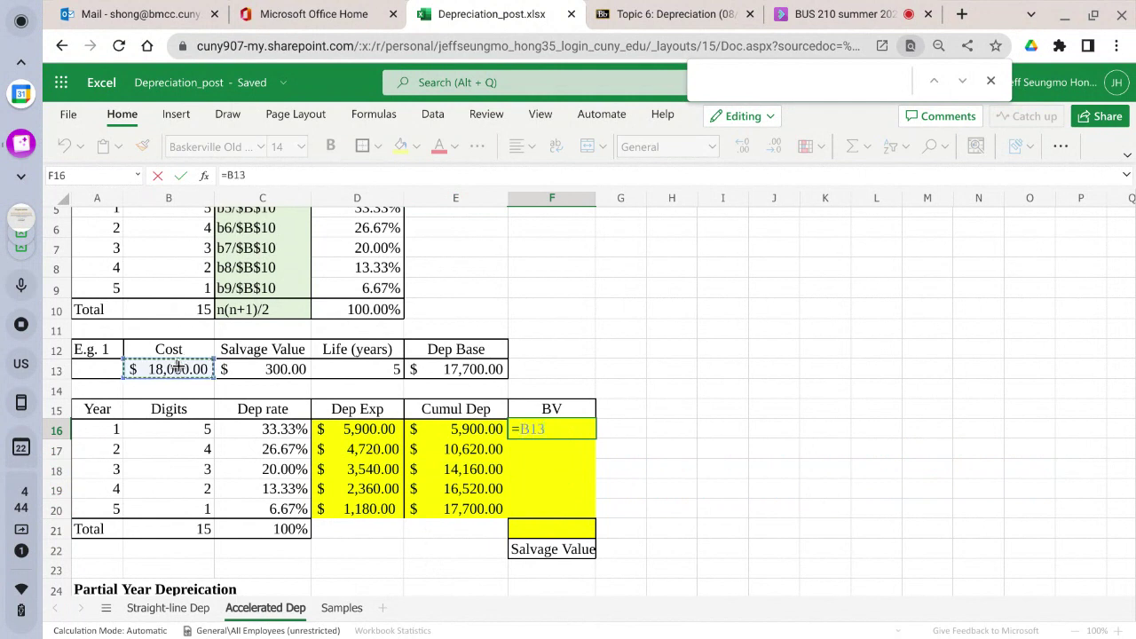
key(F4)
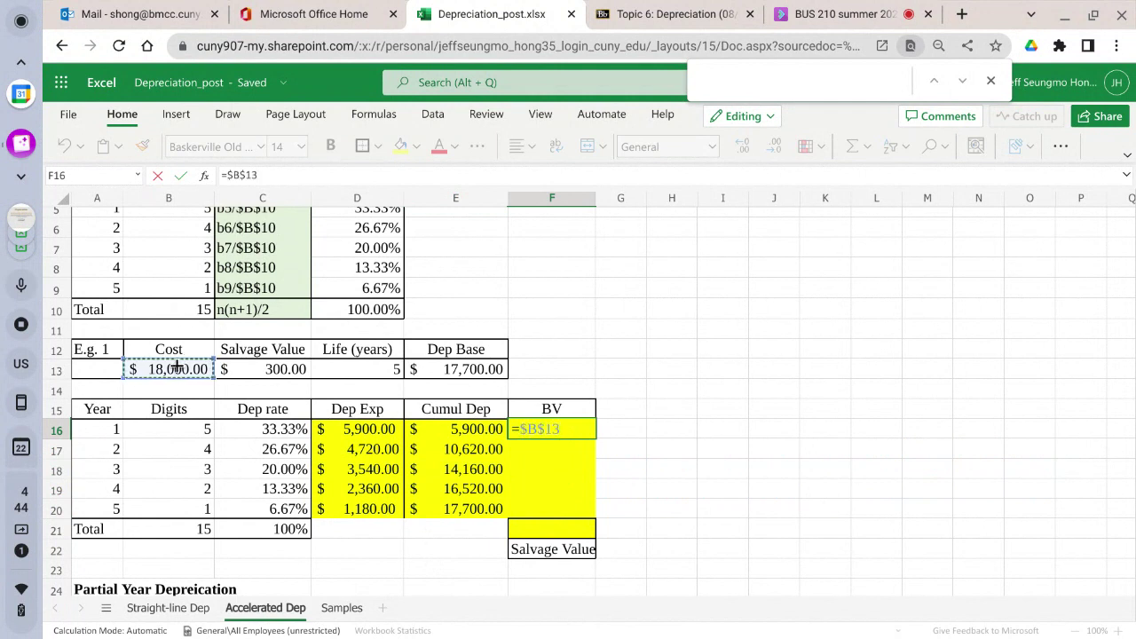
text(-)
click(435, 430)
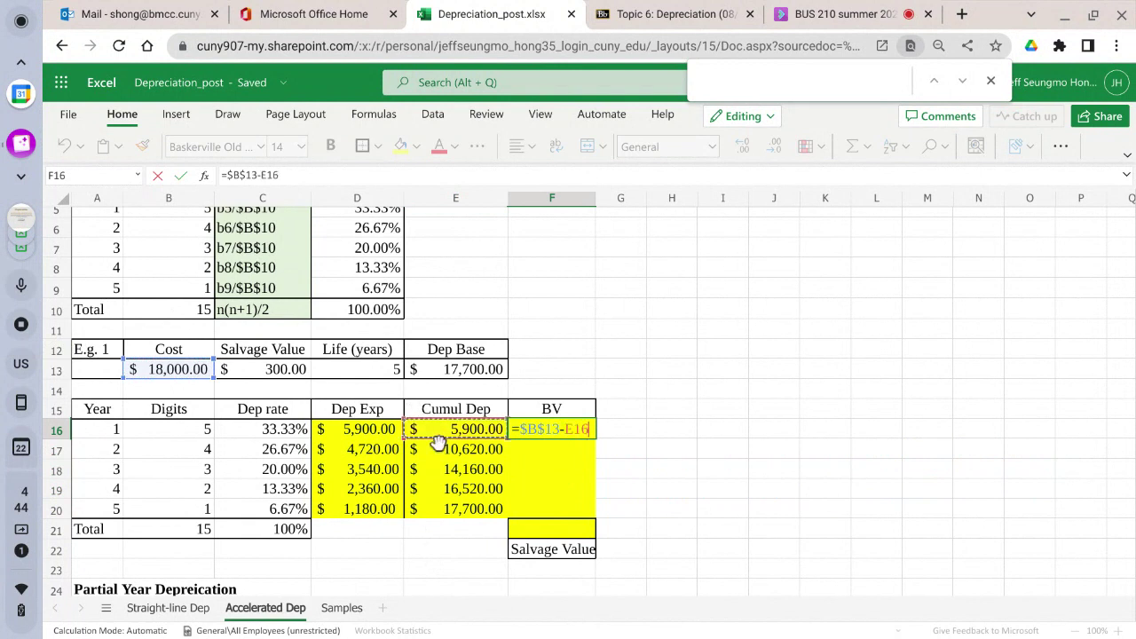
click(180, 175)
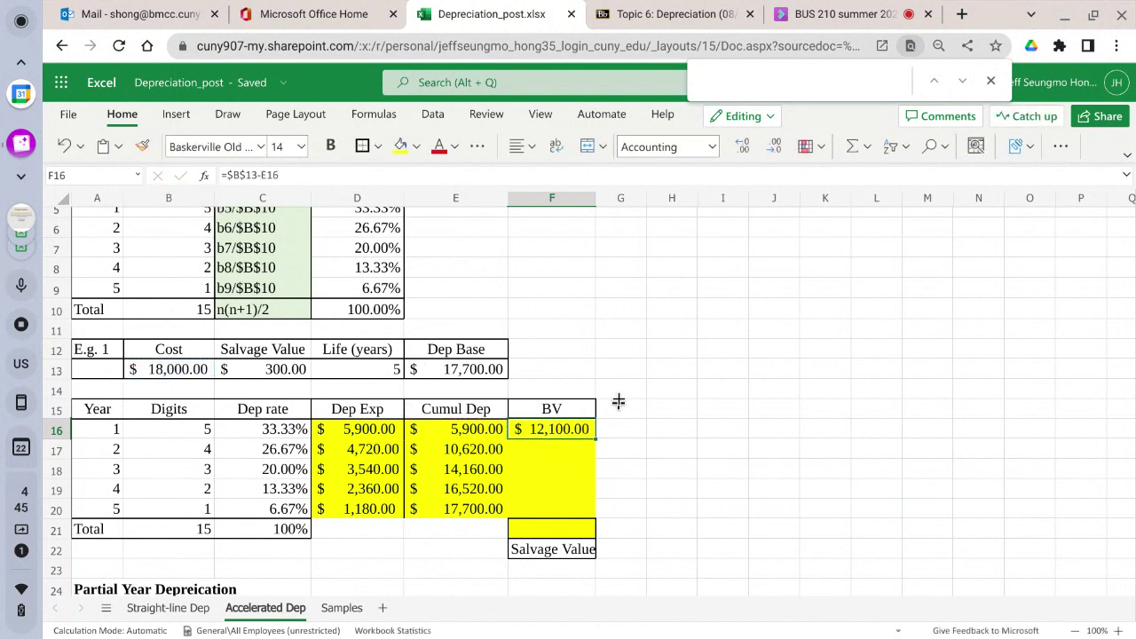
Fill the book value formula from F16 down through F20 for the remaining years
drag(600, 441, 591, 484)
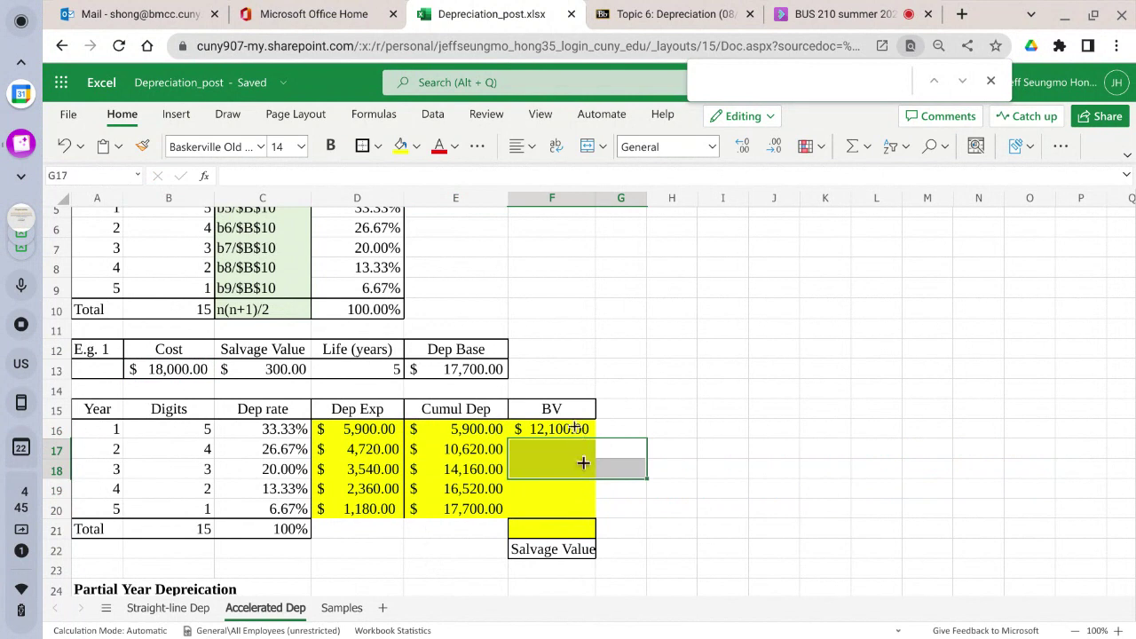
click(583, 432)
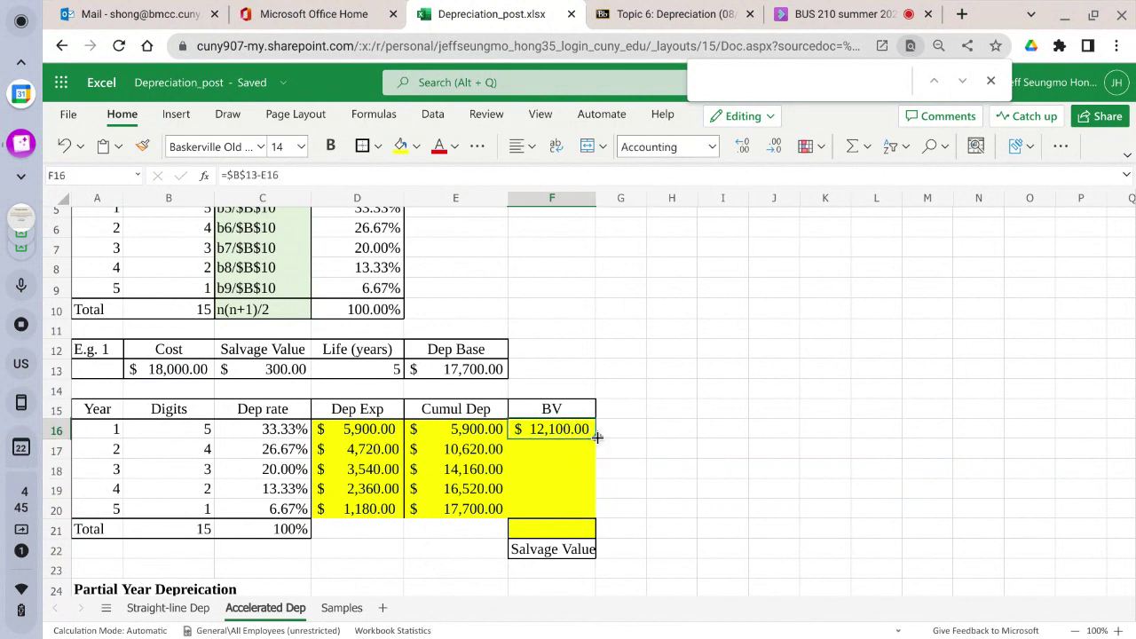
drag(597, 436, 579, 512)
Move the Salvage Value label from F22 up to F21 and add a border around the results in D16:F20
click(532, 548)
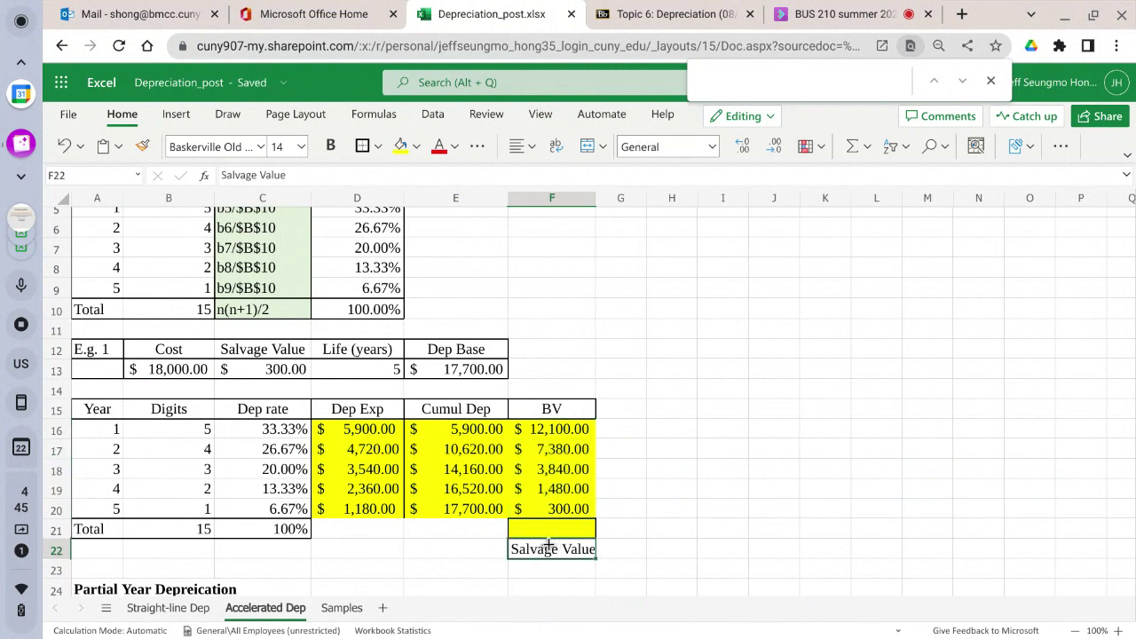
drag(556, 560, 601, 523)
click(682, 529)
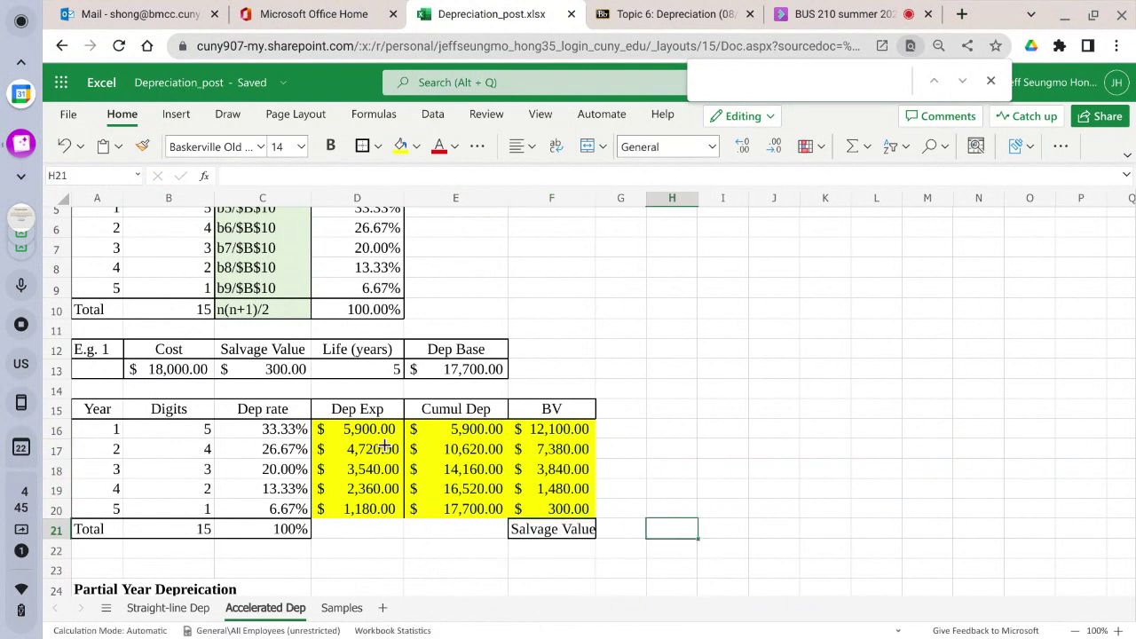
drag(360, 430, 518, 502)
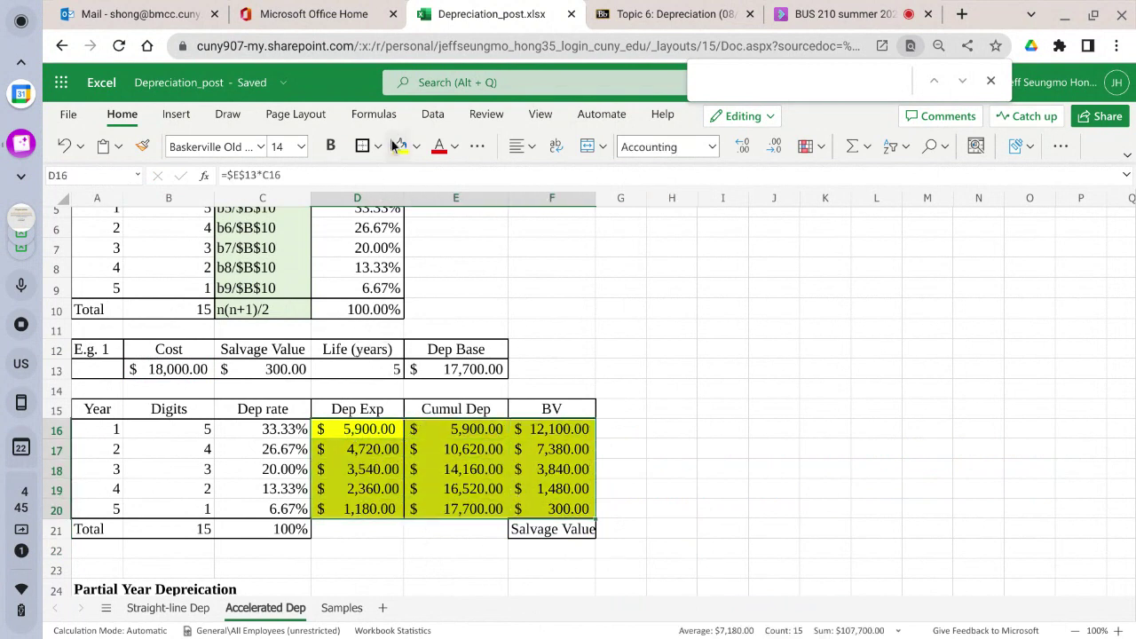
click(778, 569)
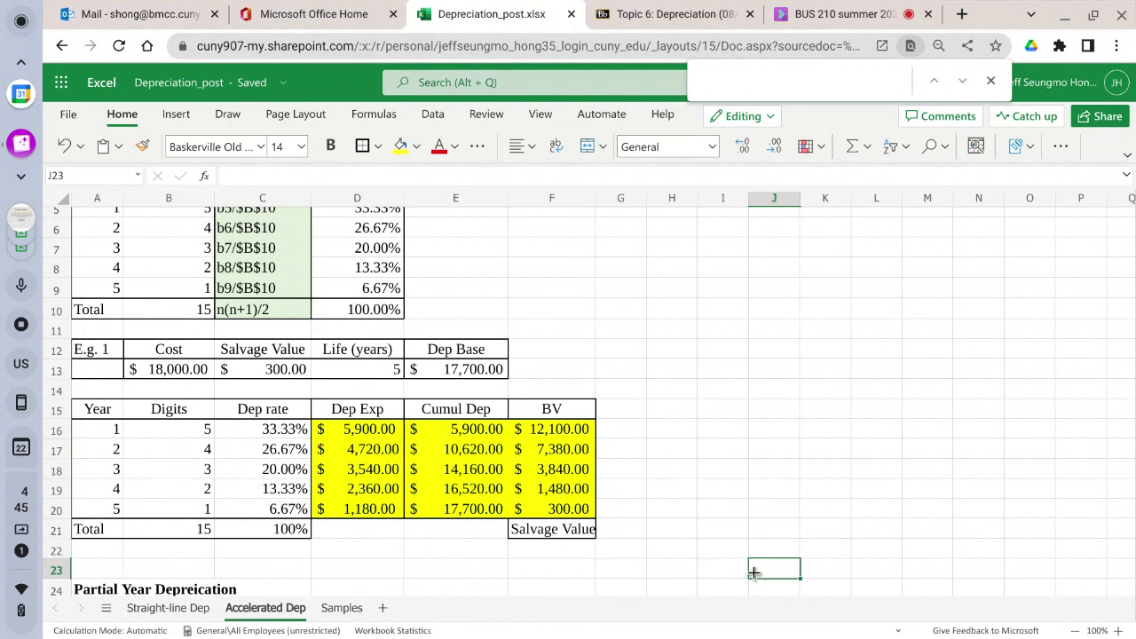
Look over the E.g. 2 partial-year depreciation table and the Sum-of-the-Years-Digits method section at the start of the sheet
scroll(755, 572, down, 3)
scroll(753, 569, down, 4)
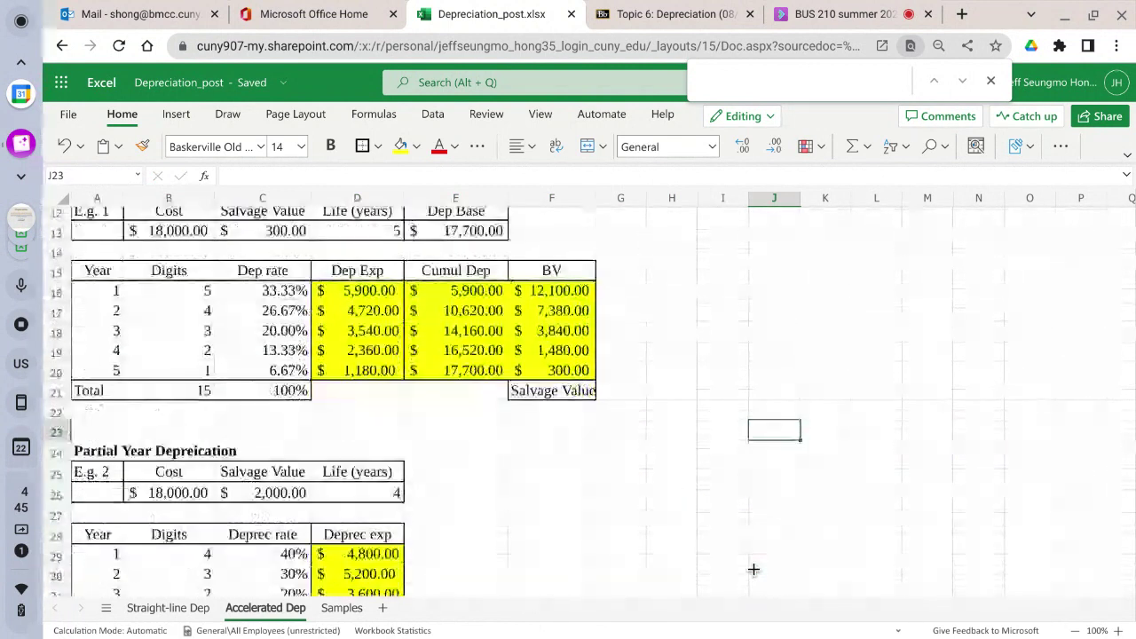
scroll(753, 569, down, 1)
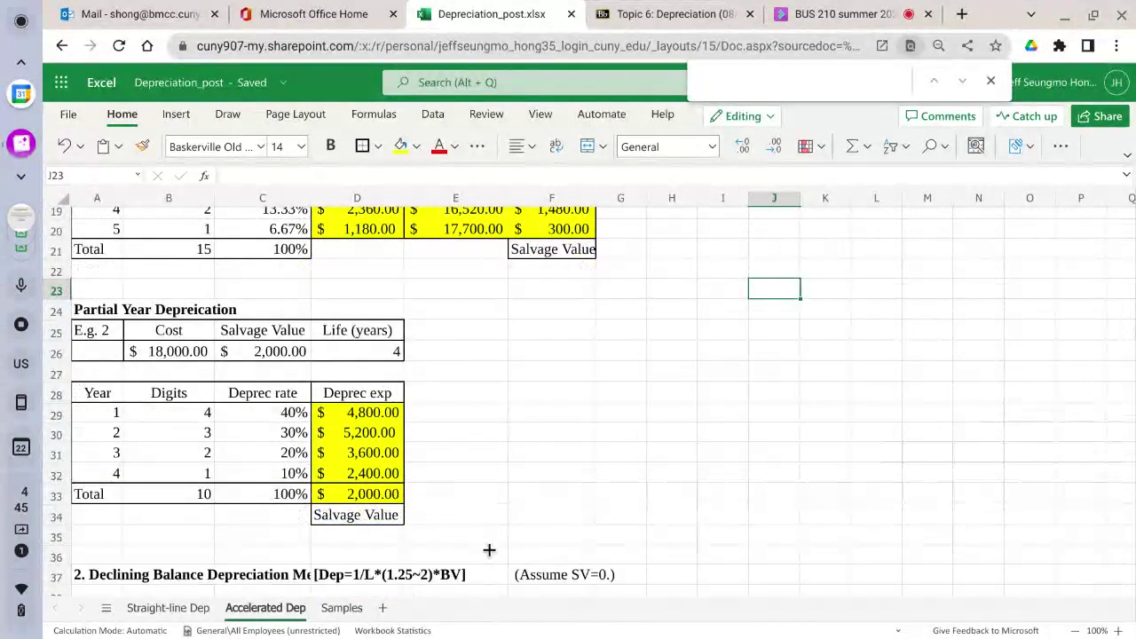
scroll(654, 590, up, 6)
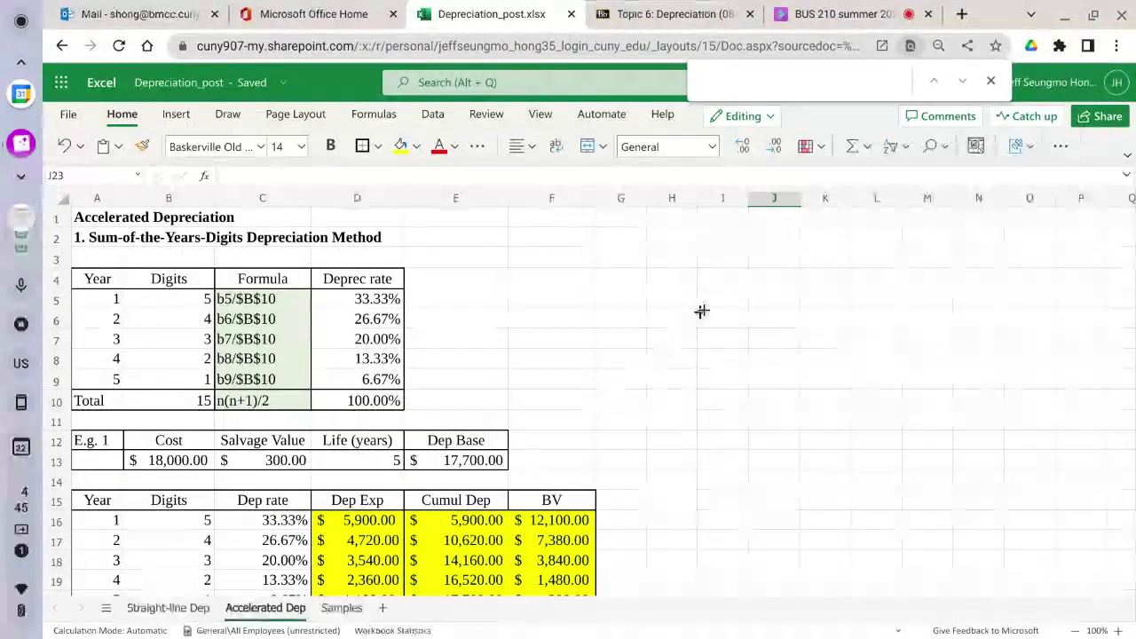
click(125, 235)
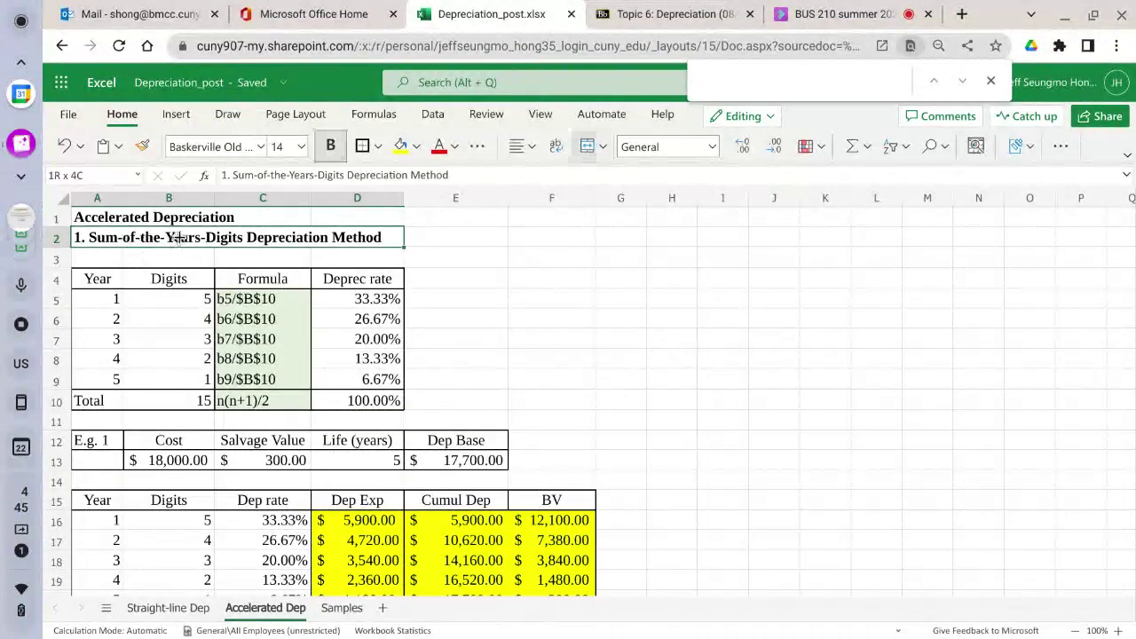
click(605, 239)
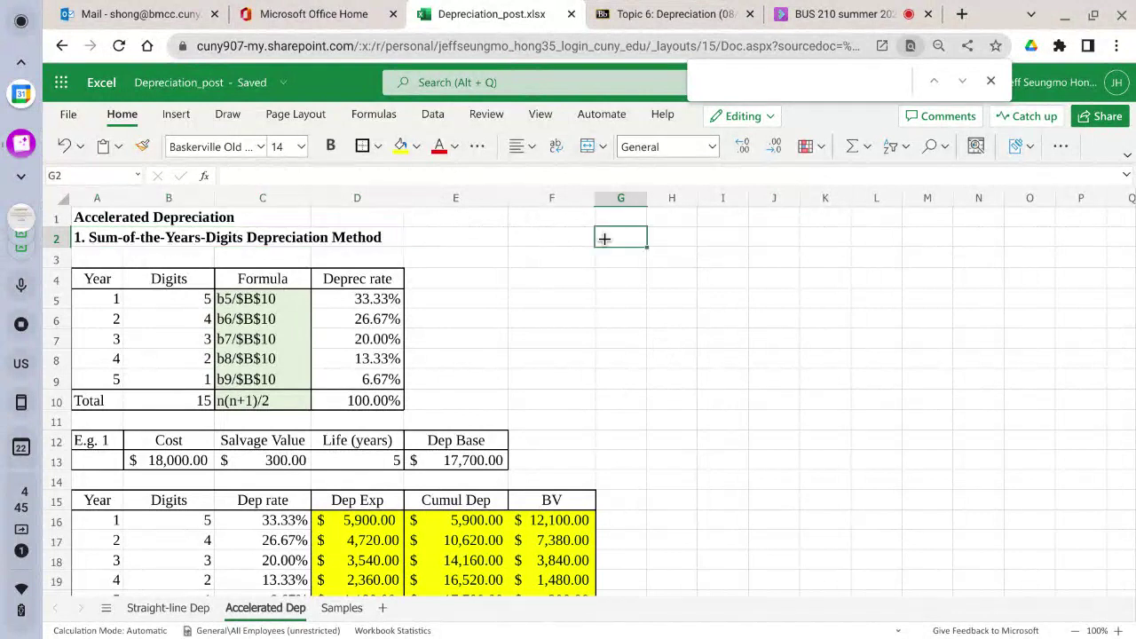
click(683, 233)
click(682, 216)
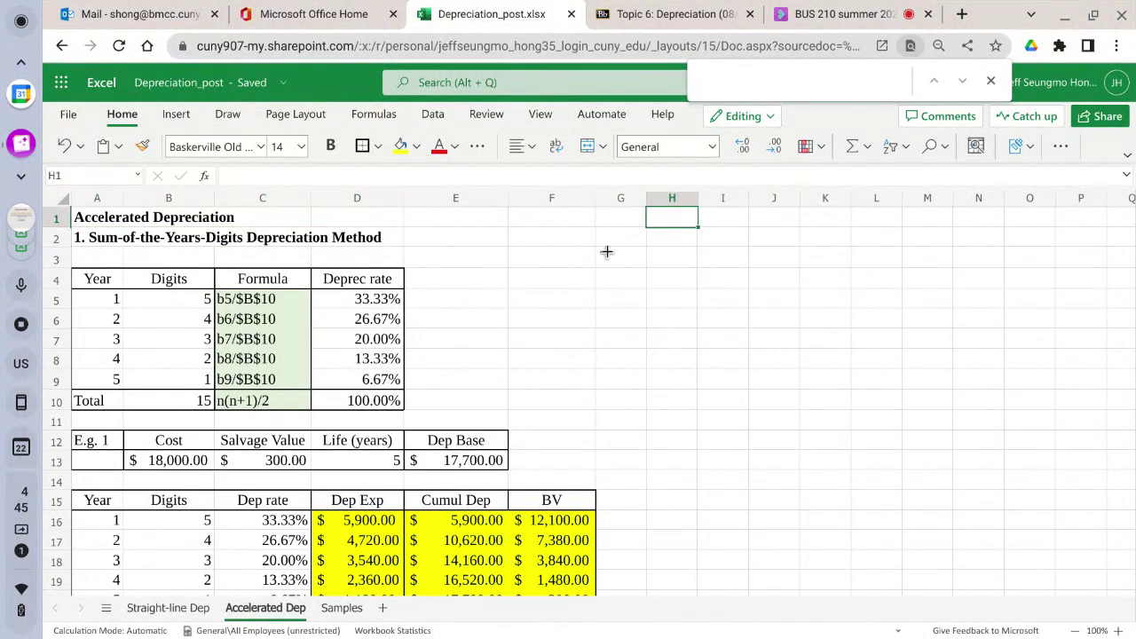
click(546, 238)
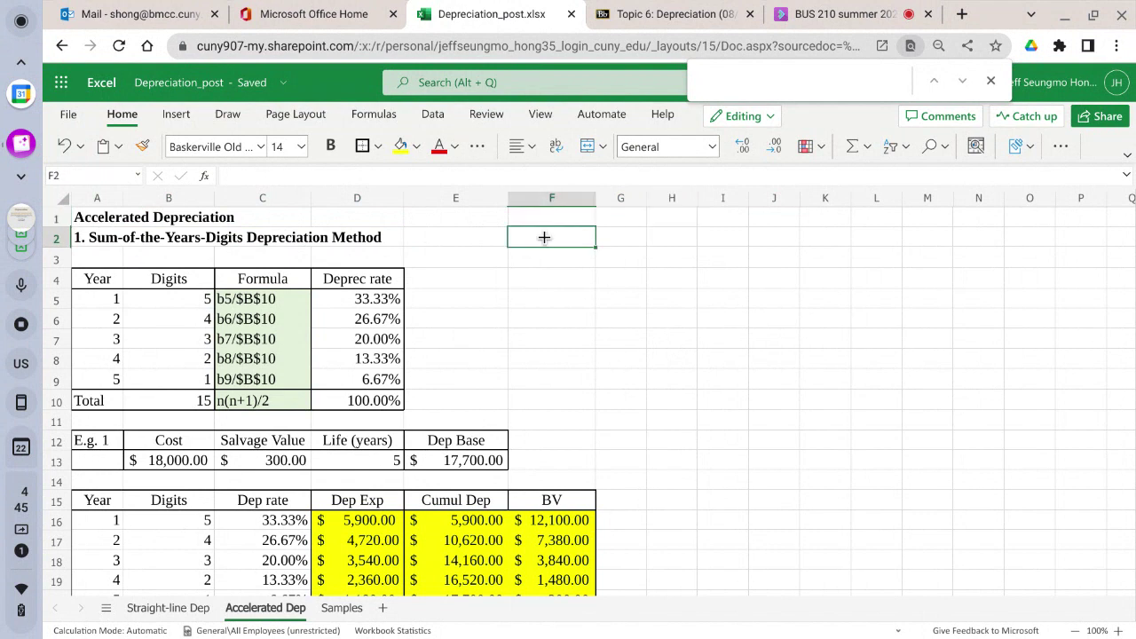
Enter the first two digits, 1 in H2 and 2 in H3, beside the digits table
click(658, 236)
text(1)
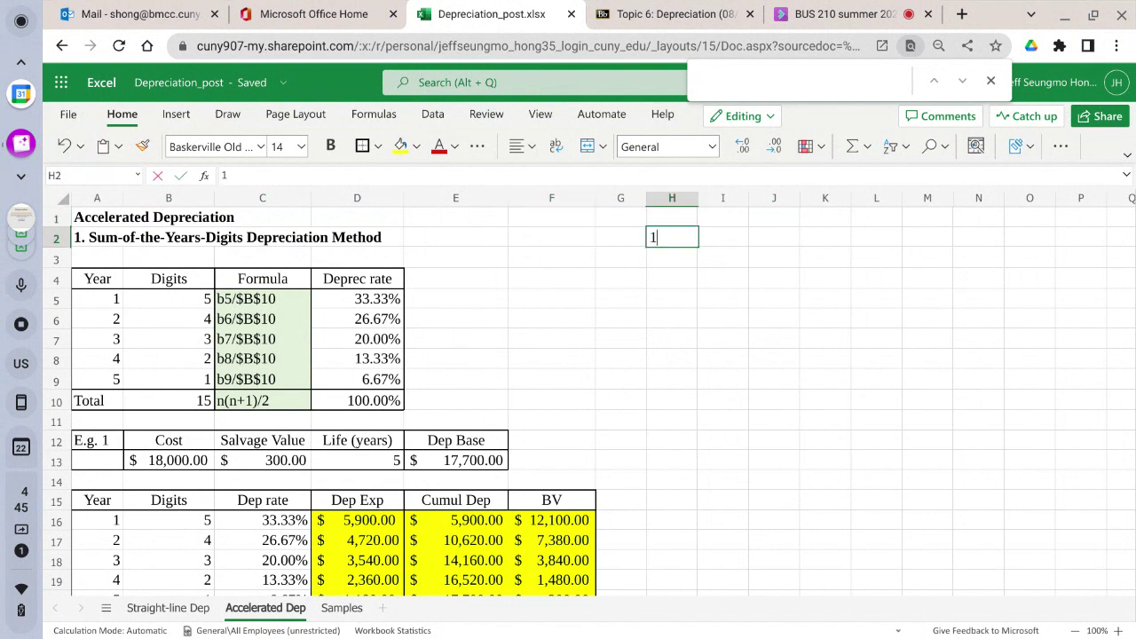
key(Return)
text(2)
key(Return)
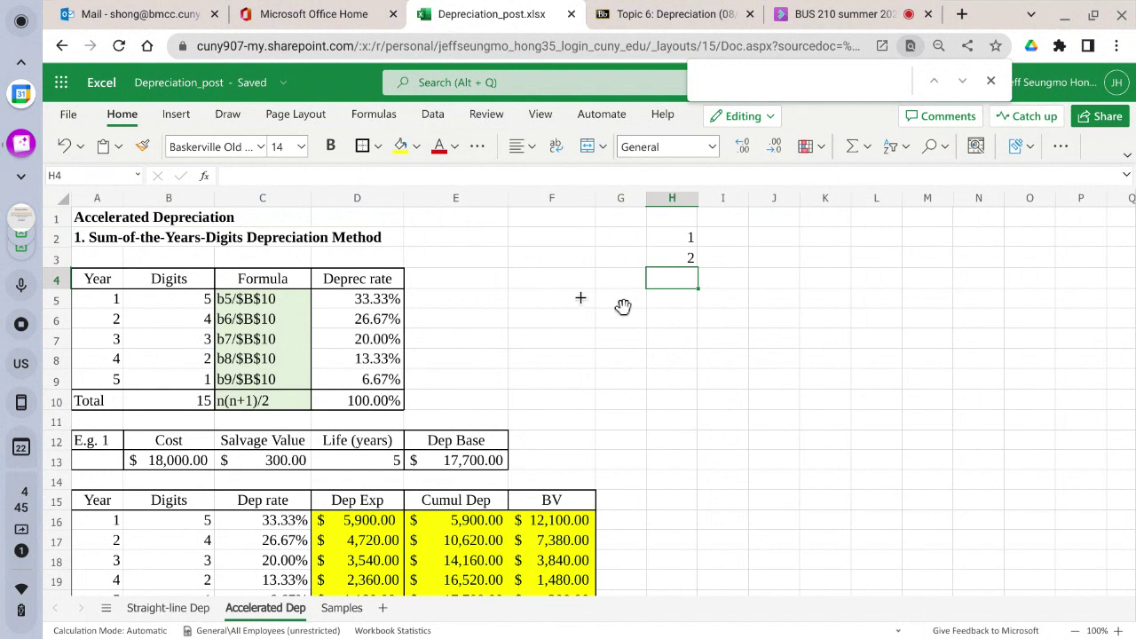
Set the font of the two starting digits in H2:H3 to Book Antiqua
click(654, 240)
drag(660, 246, 663, 258)
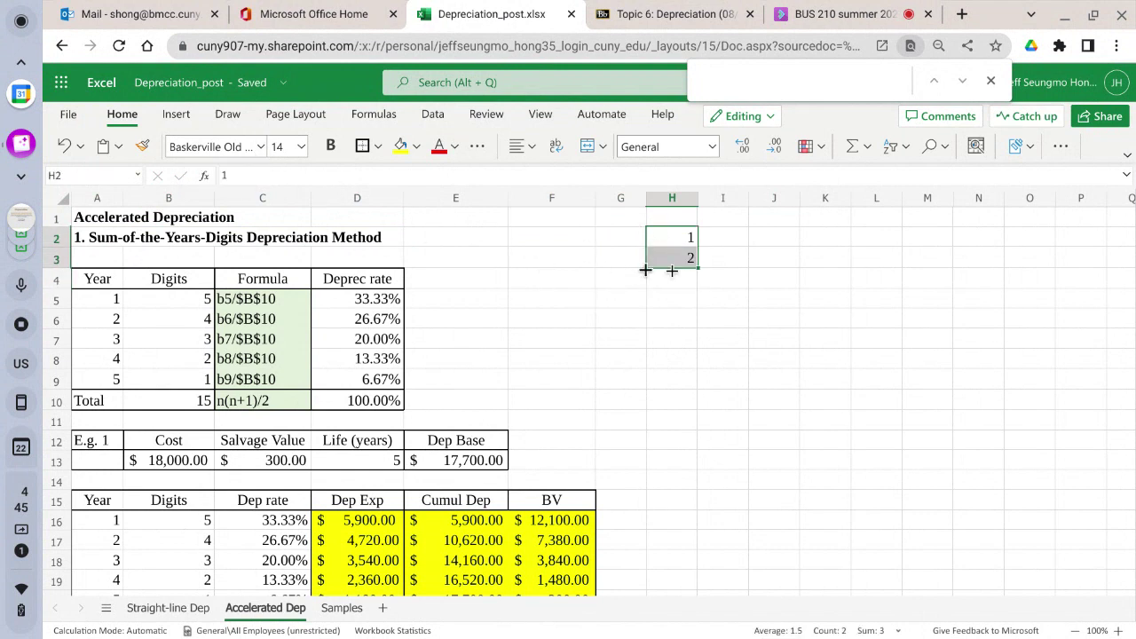
click(262, 147)
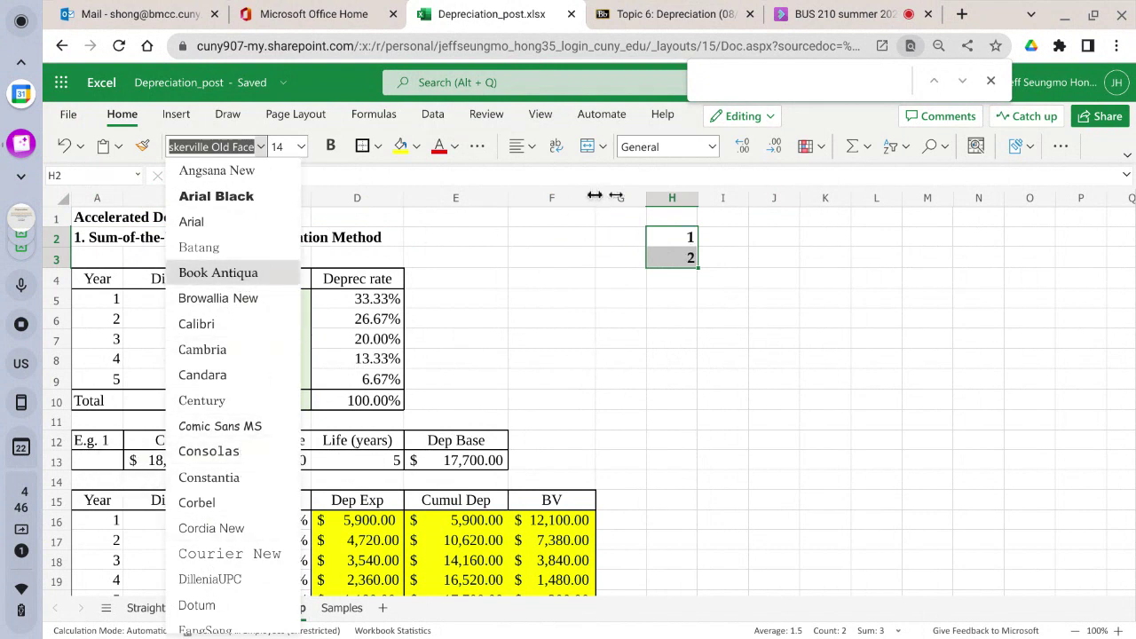
click(242, 277)
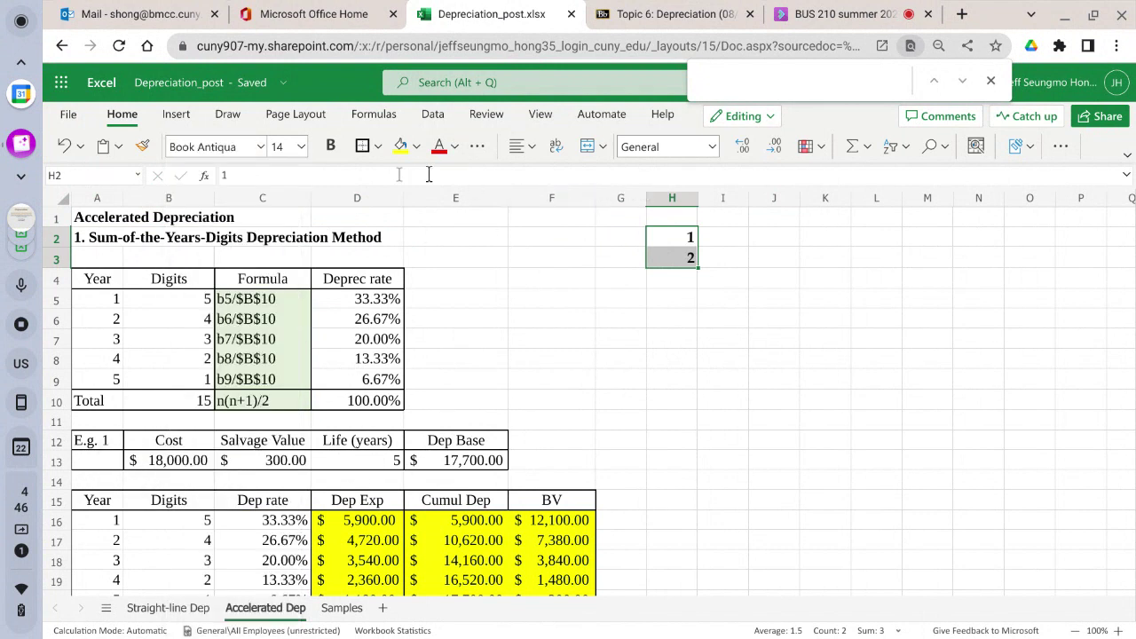
Extend the number series from H2:H3 down to H13 so it runs from 1 to 12
click(675, 297)
mouse_move(672, 236)
mouse_down()
mouse_move(672, 255)
mouse_move(700, 274)
mouse_move(685, 332)
mouse_move(682, 237)
mouse_move(639, 452)
mouse_up()
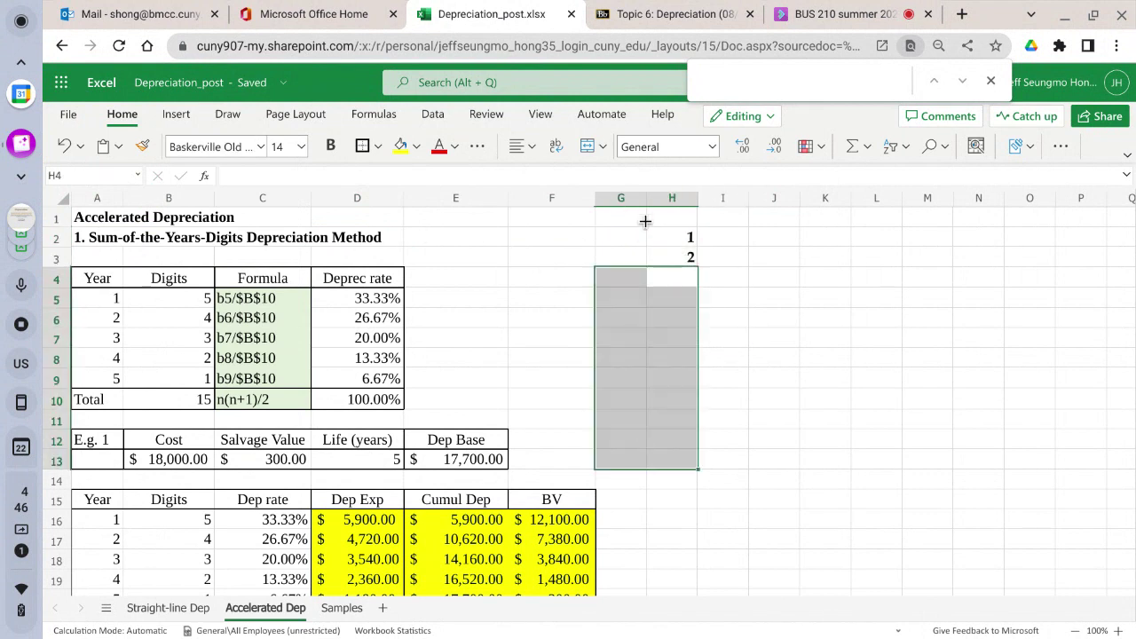
drag(667, 236, 686, 258)
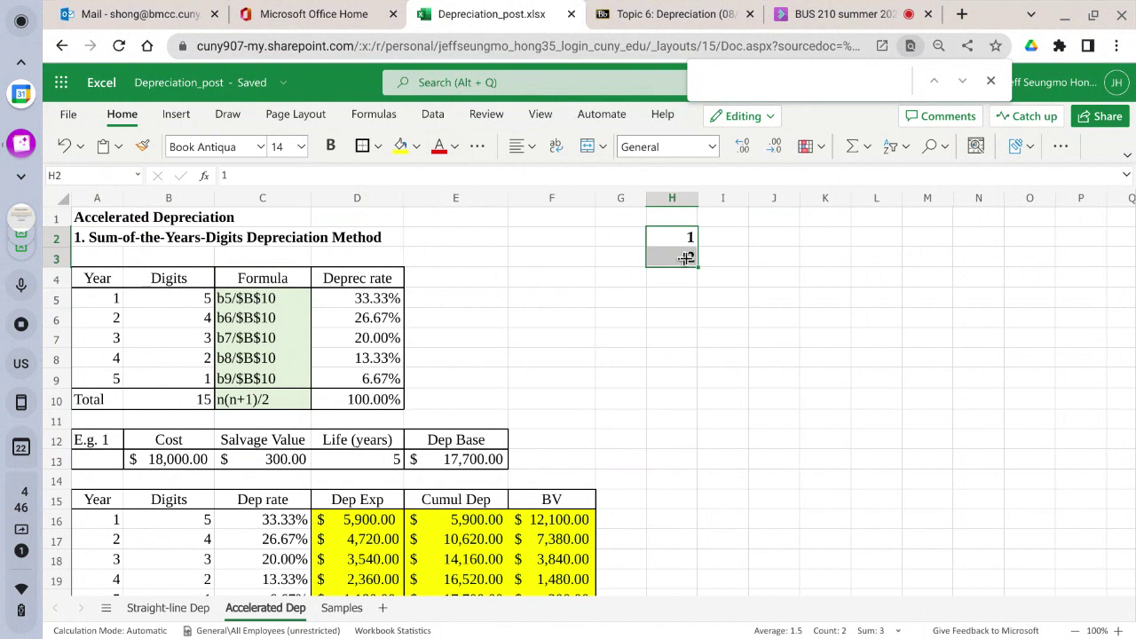
click(703, 275)
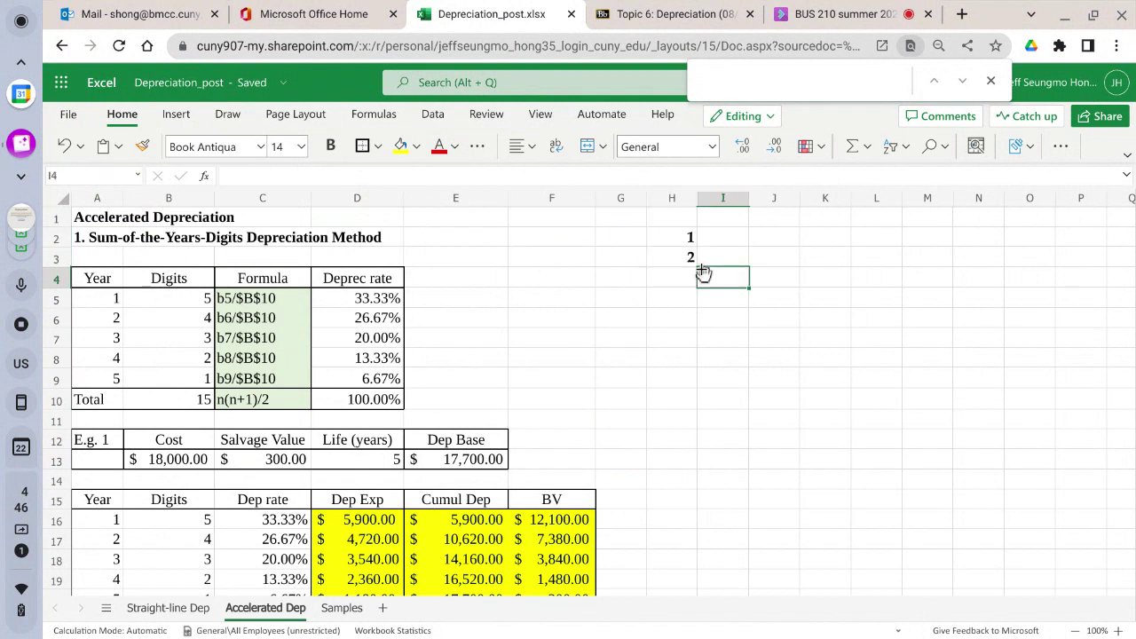
click(674, 217)
drag(661, 235, 679, 258)
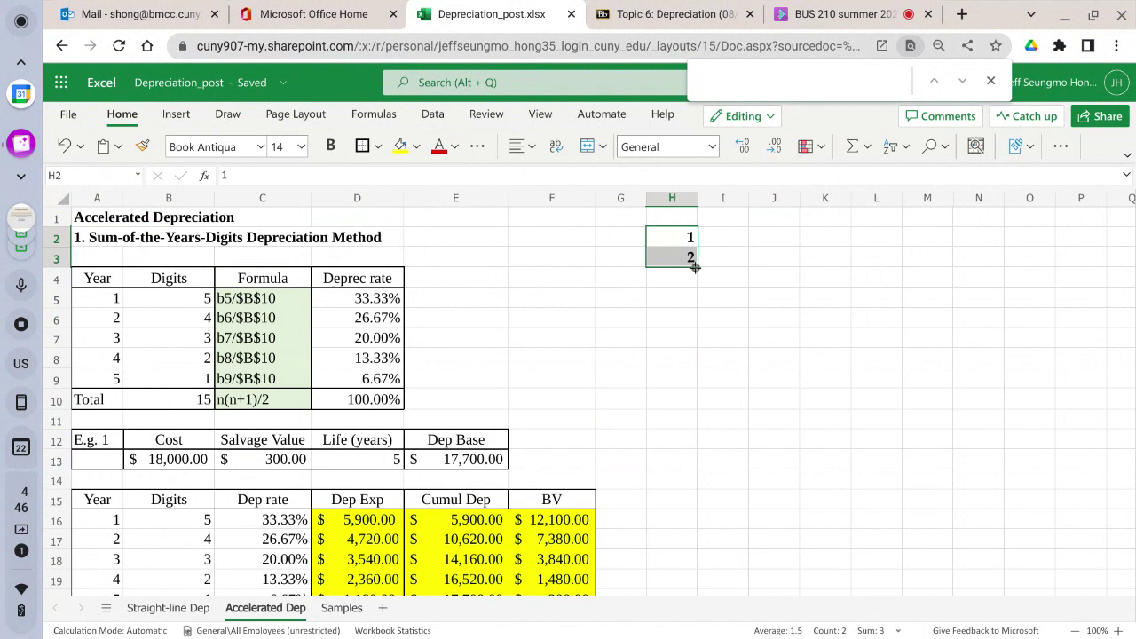
drag(694, 268, 669, 467)
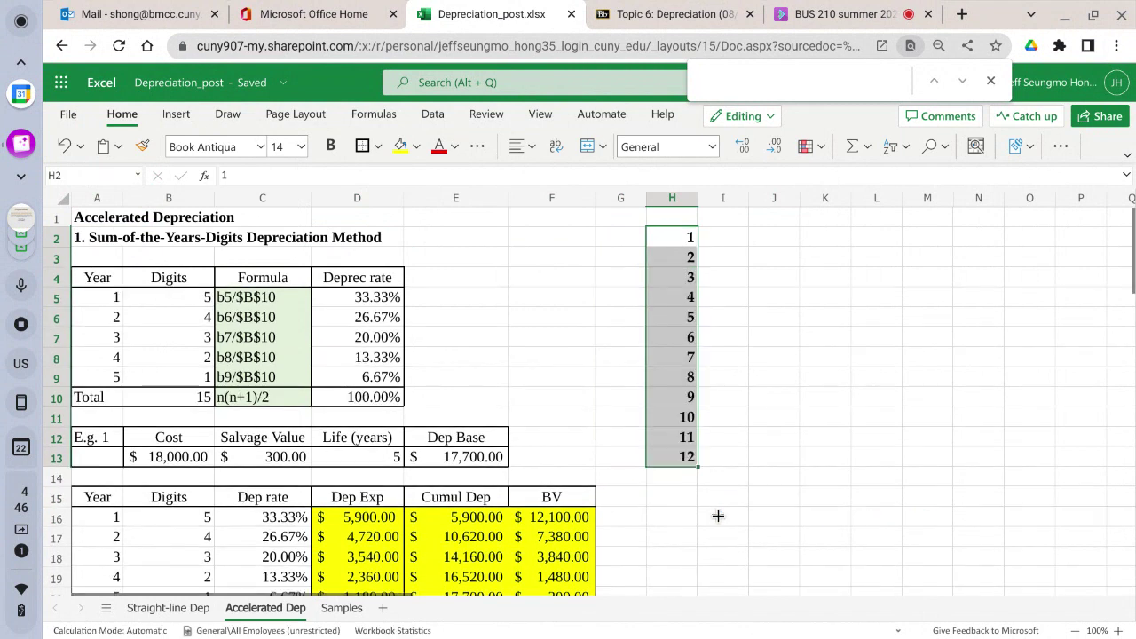
Total the digits 1 to 12 in H14 with =SUM(H2:H13)
click(677, 477)
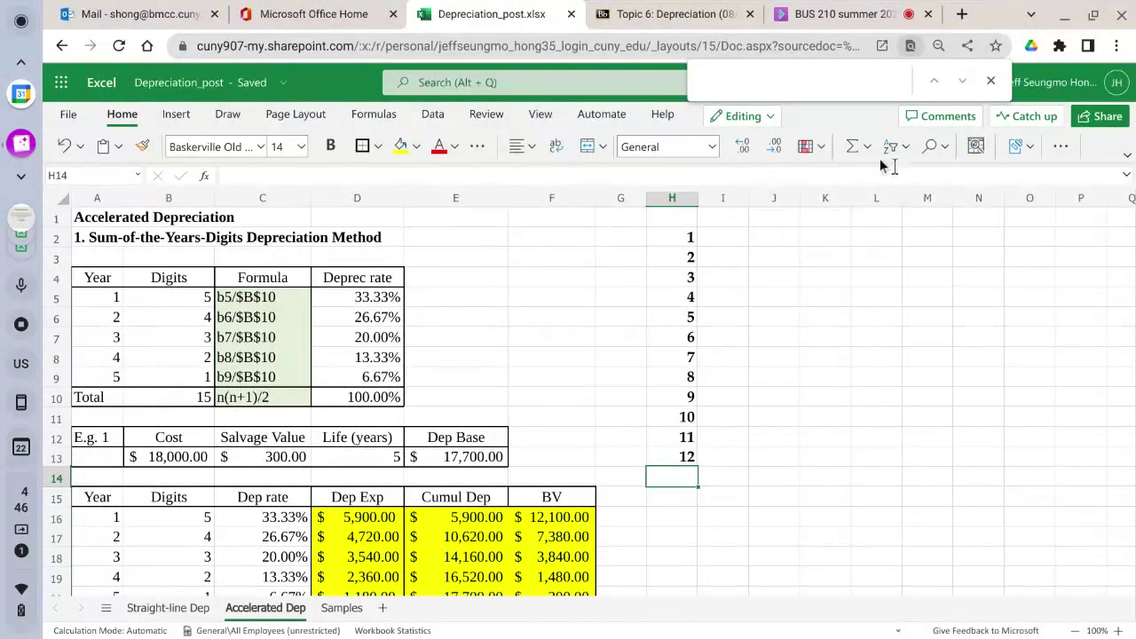
click(855, 151)
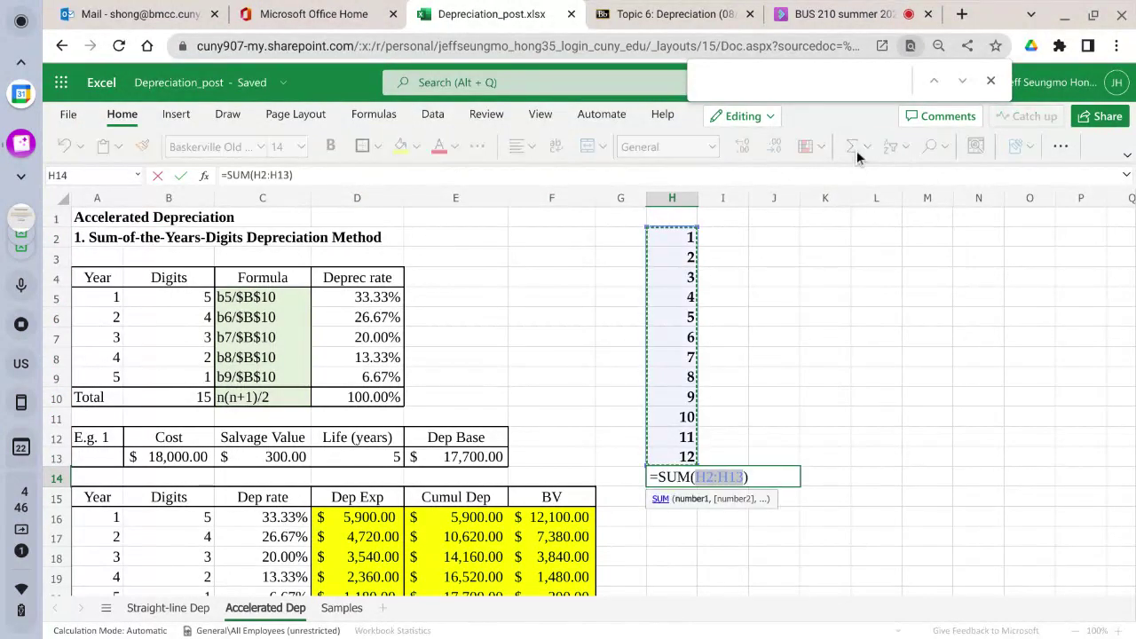
click(180, 176)
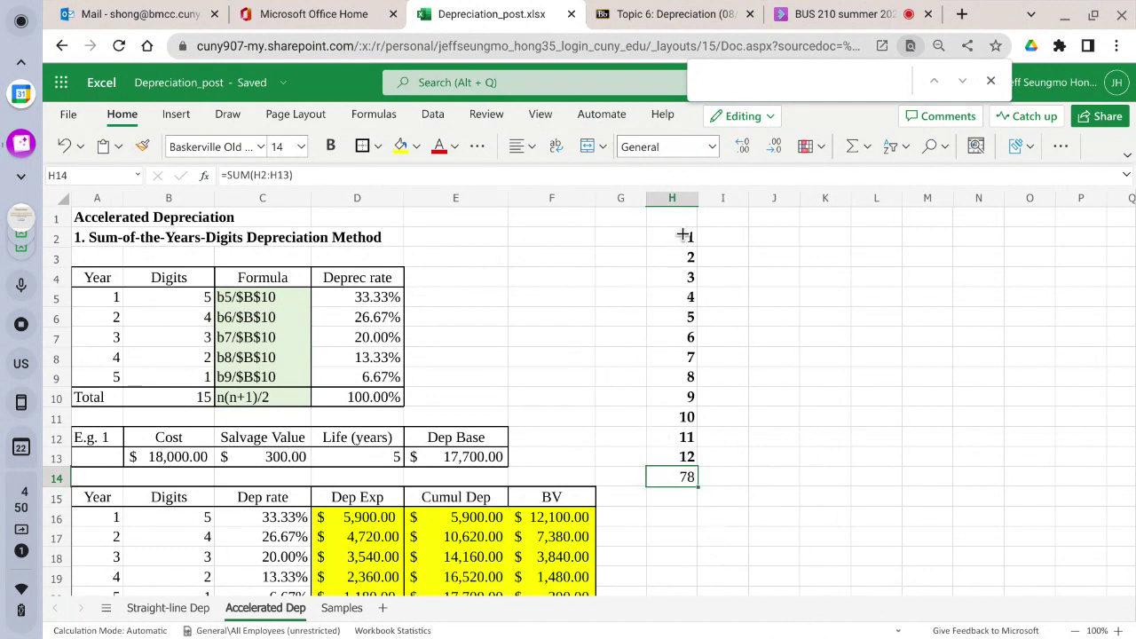
drag(681, 235, 701, 462)
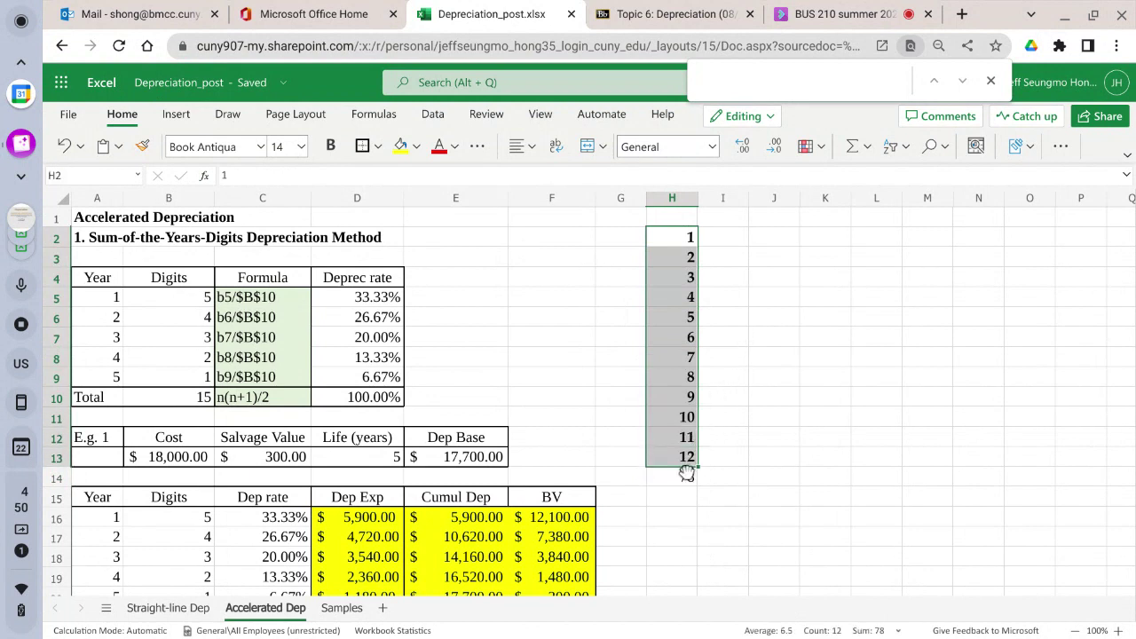
key(alt+equal)
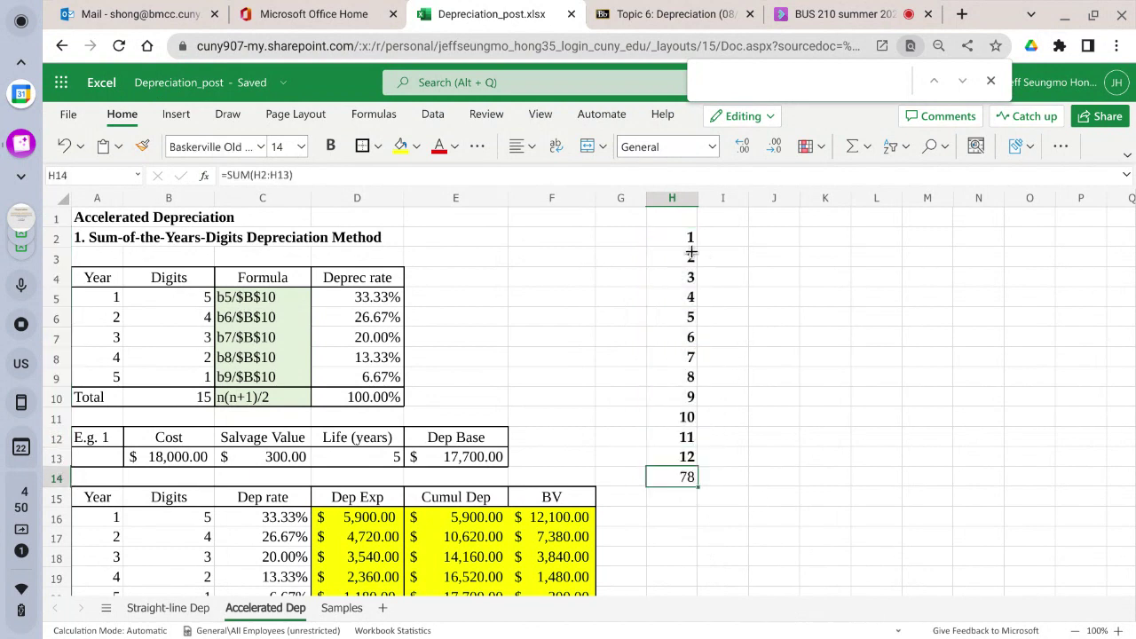
Copy the digits in H2:H13 to column J starting at J2 and sort the copy in descending order
drag(683, 237, 670, 470)
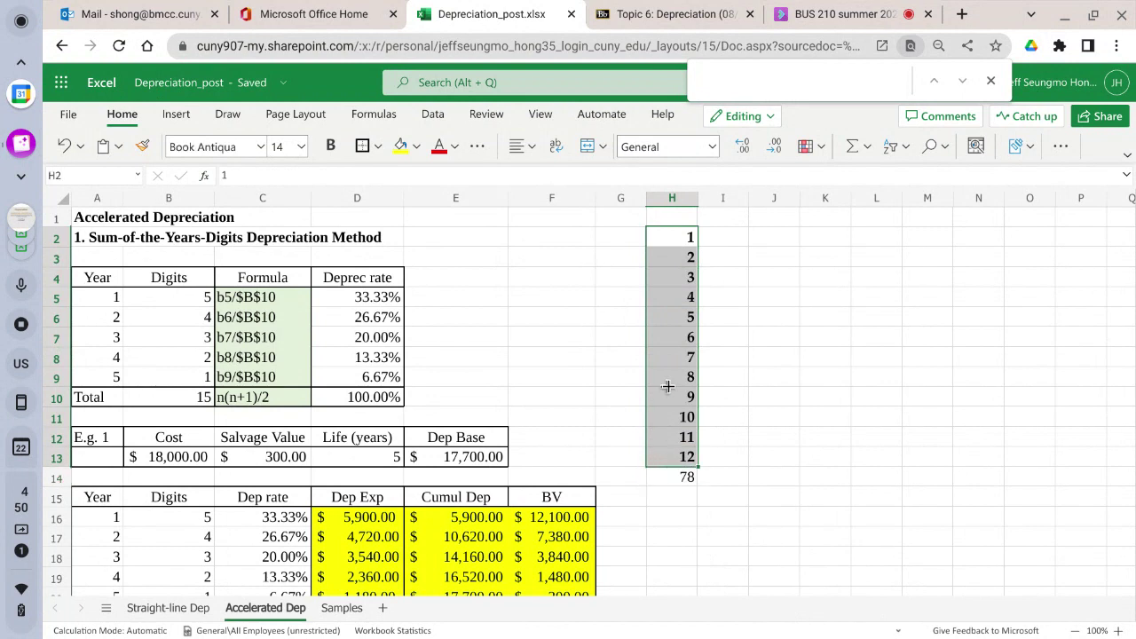
right_click(685, 239)
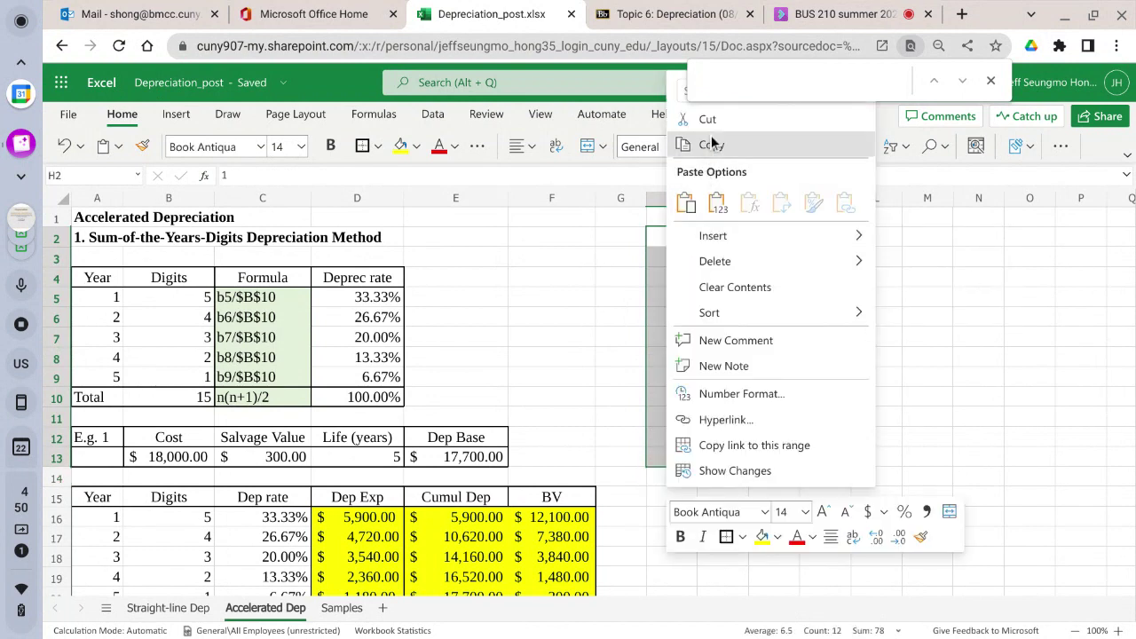
click(711, 144)
click(785, 238)
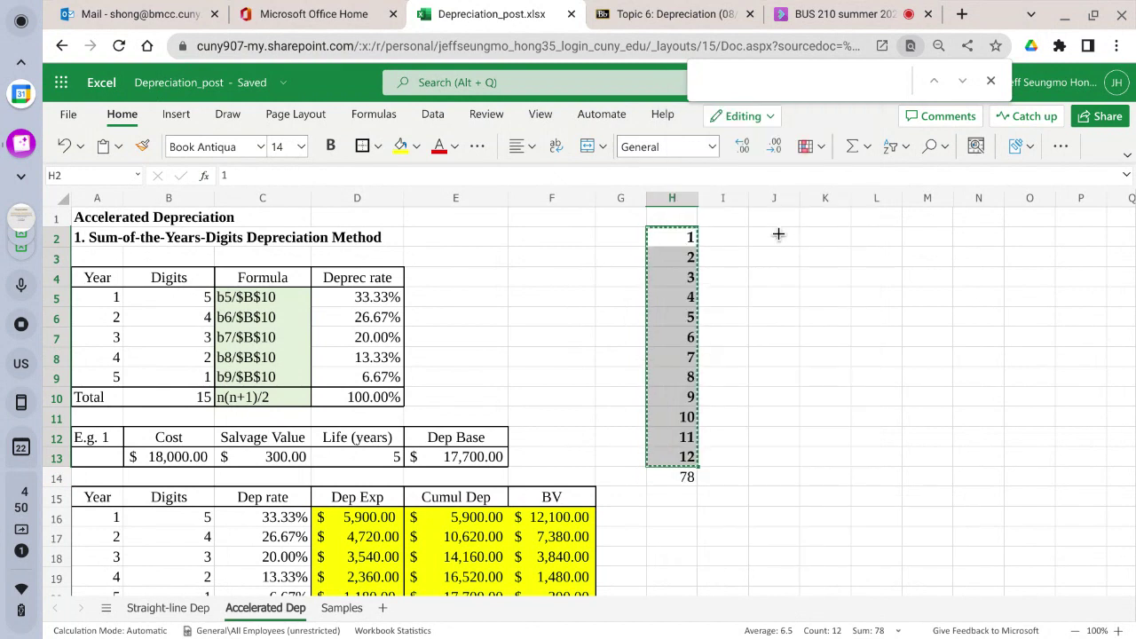
click(116, 148)
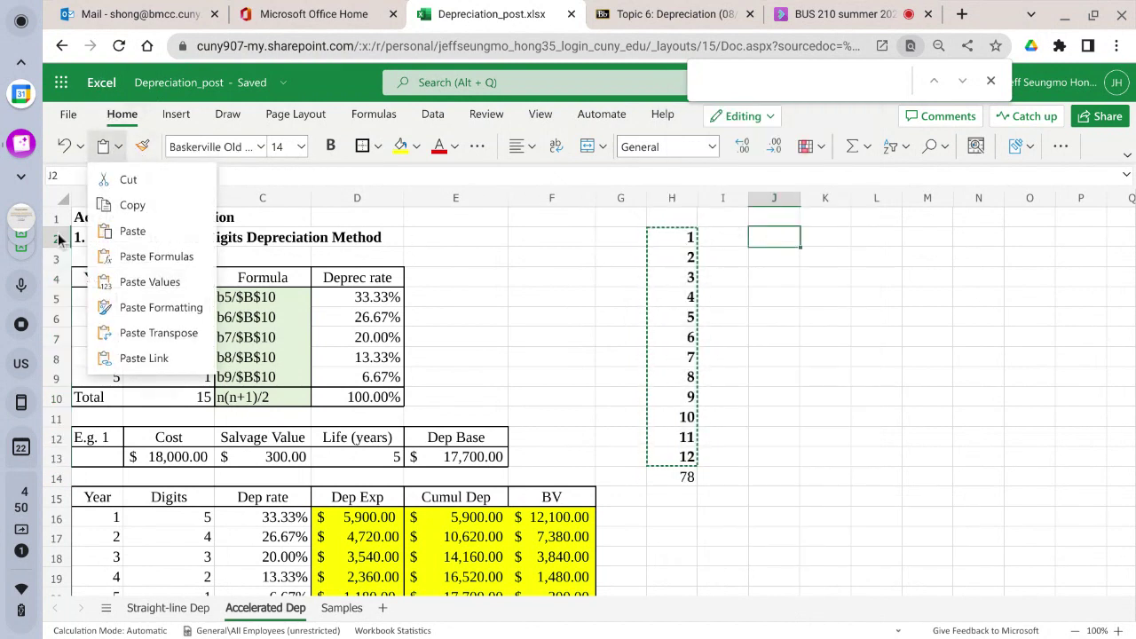
click(104, 233)
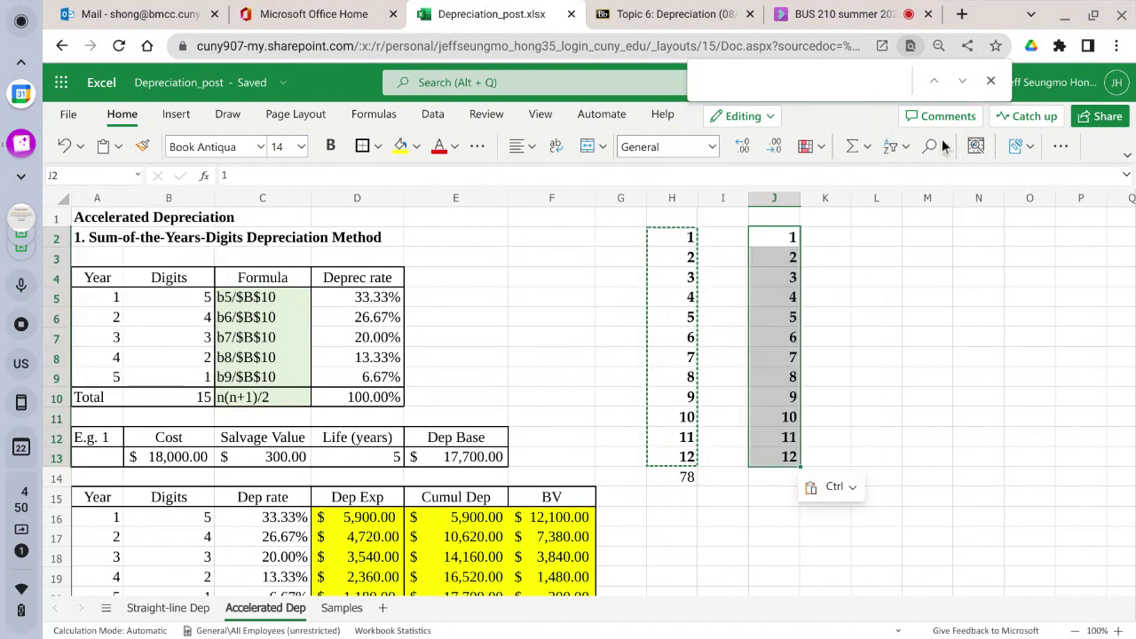
click(906, 146)
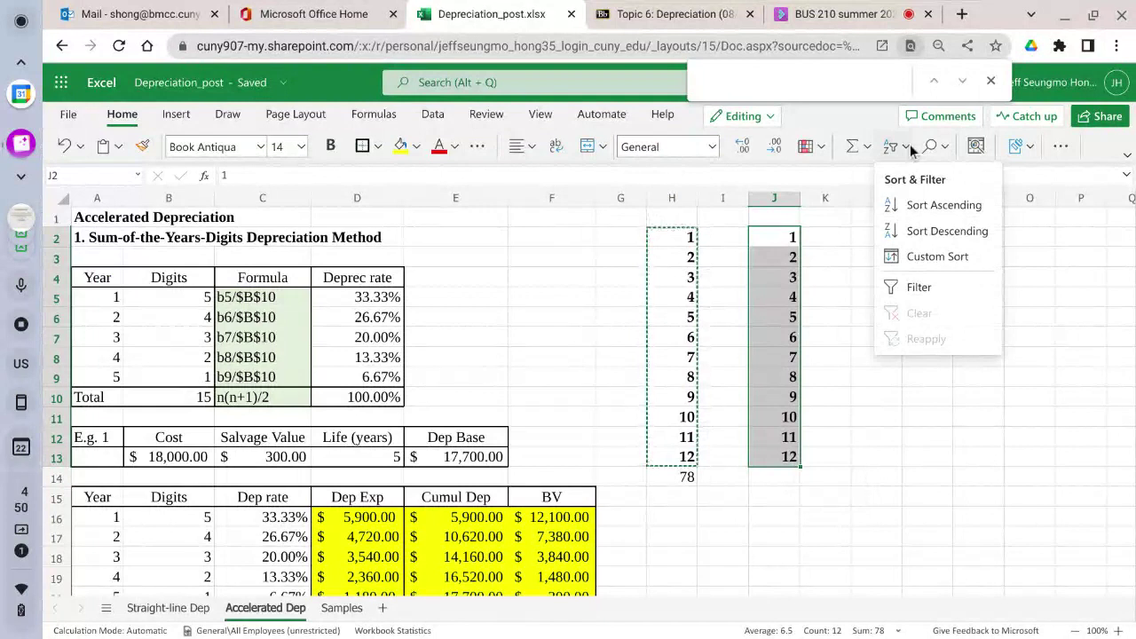
click(927, 233)
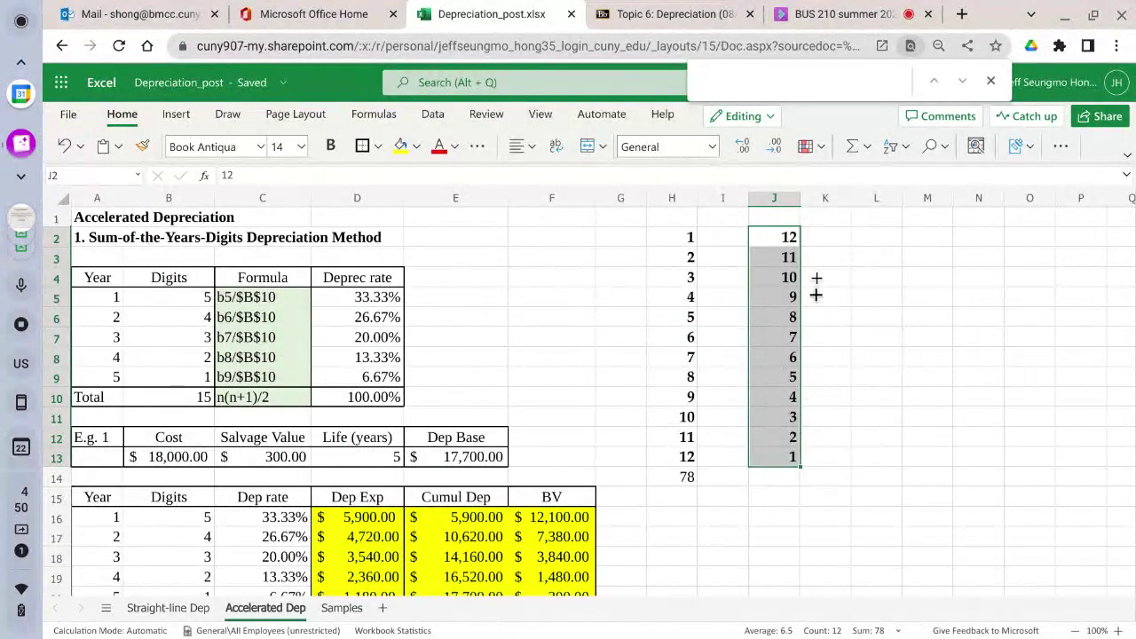
Calculate the first depreciation rate in K2 with =J2/$H$14, keeping the digit total reference absolute
click(820, 240)
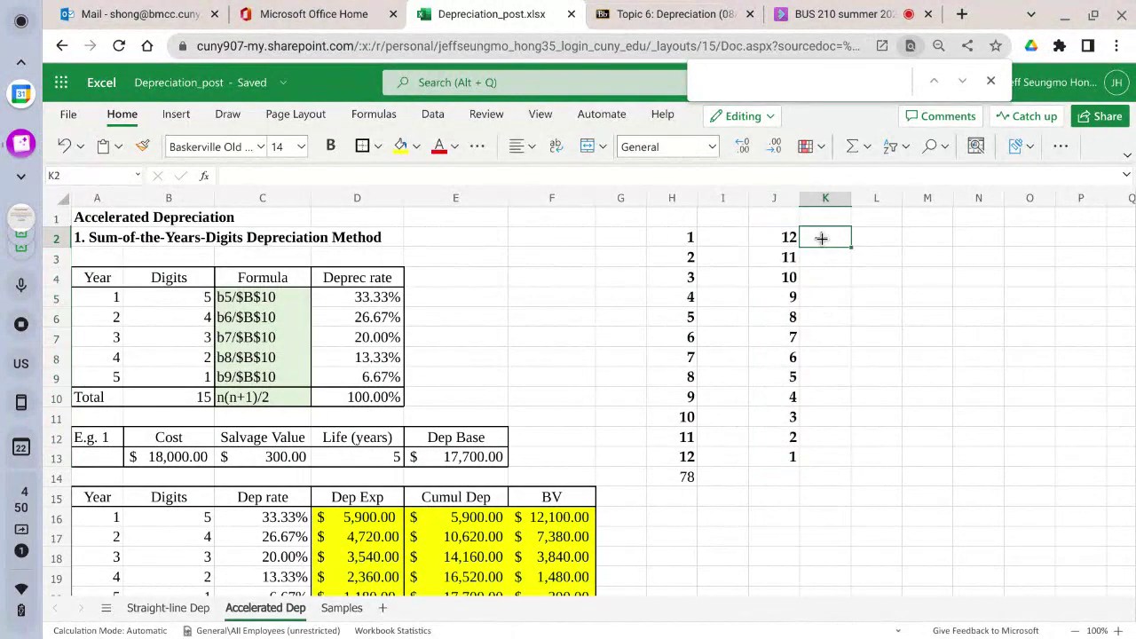
text(=)
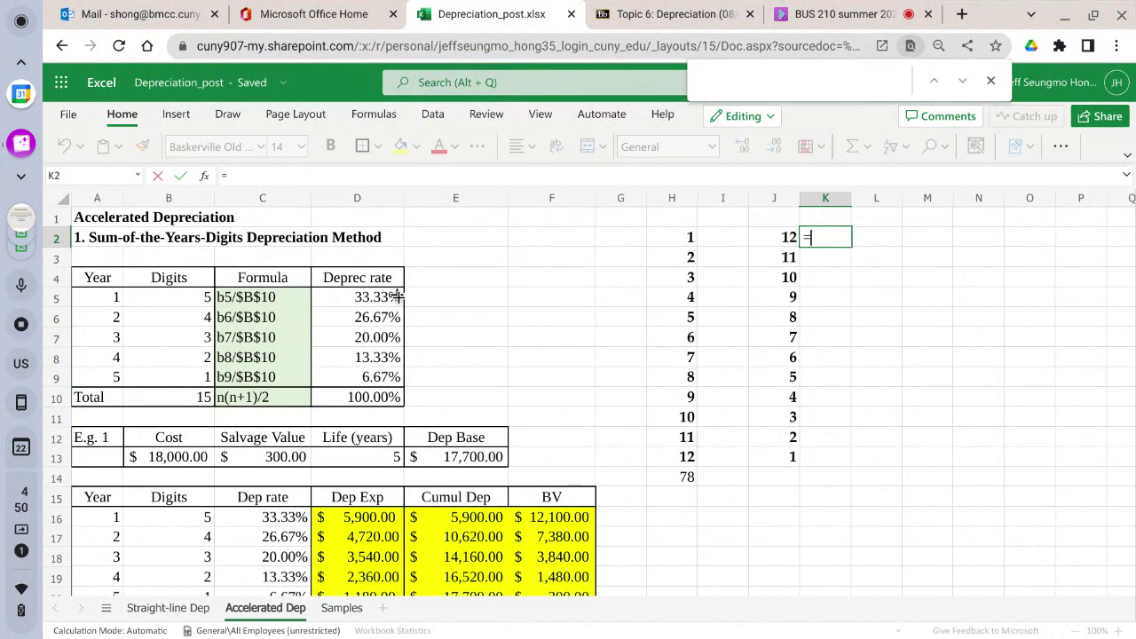
click(760, 238)
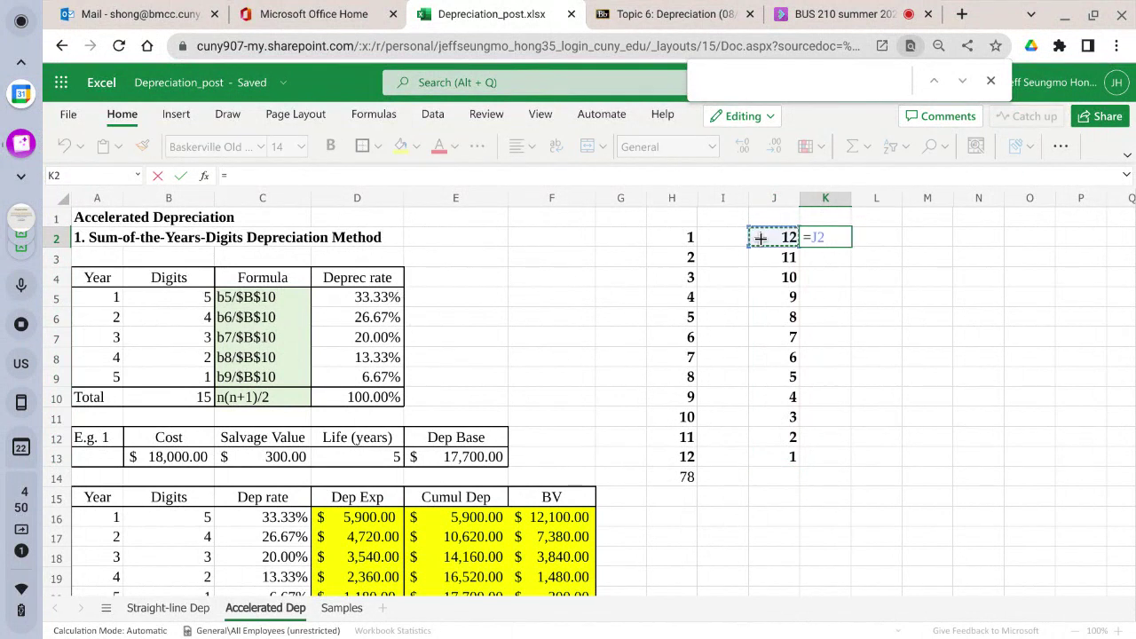
text(/)
click(657, 470)
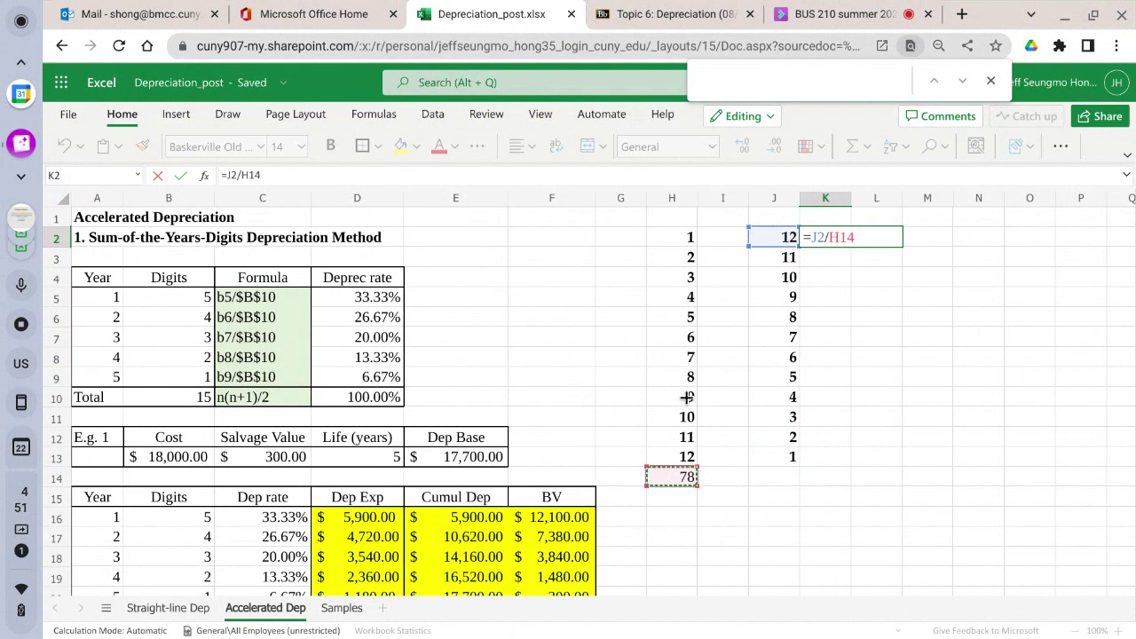
key(F4)
click(182, 176)
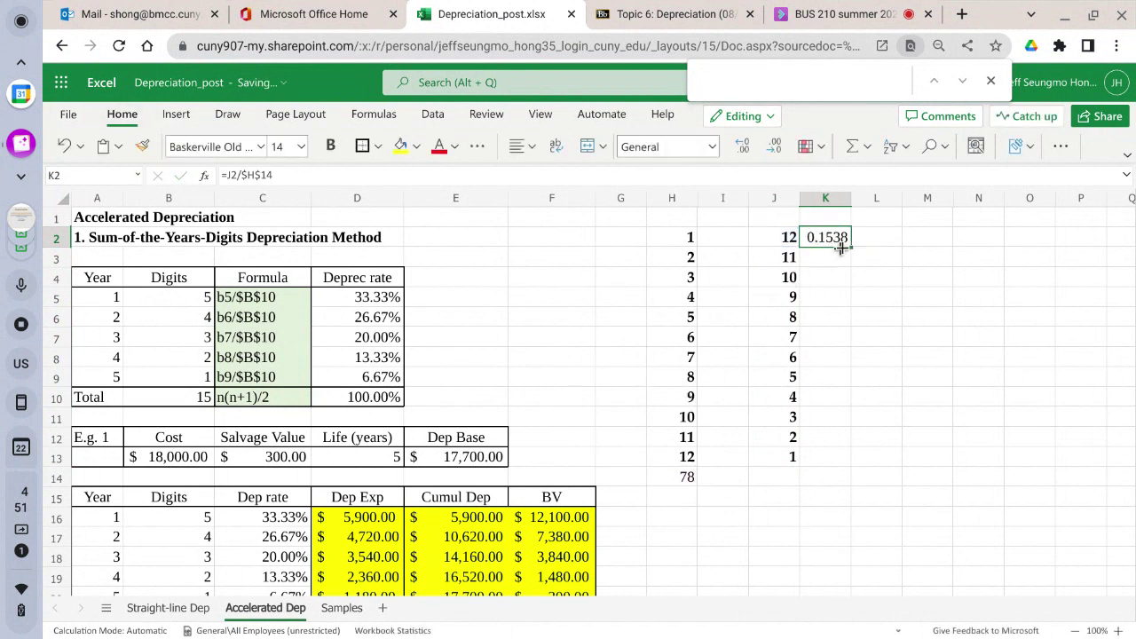
Fill the rate formula from K2 down to K13 and make the digit total in H14 bold
drag(852, 248, 839, 449)
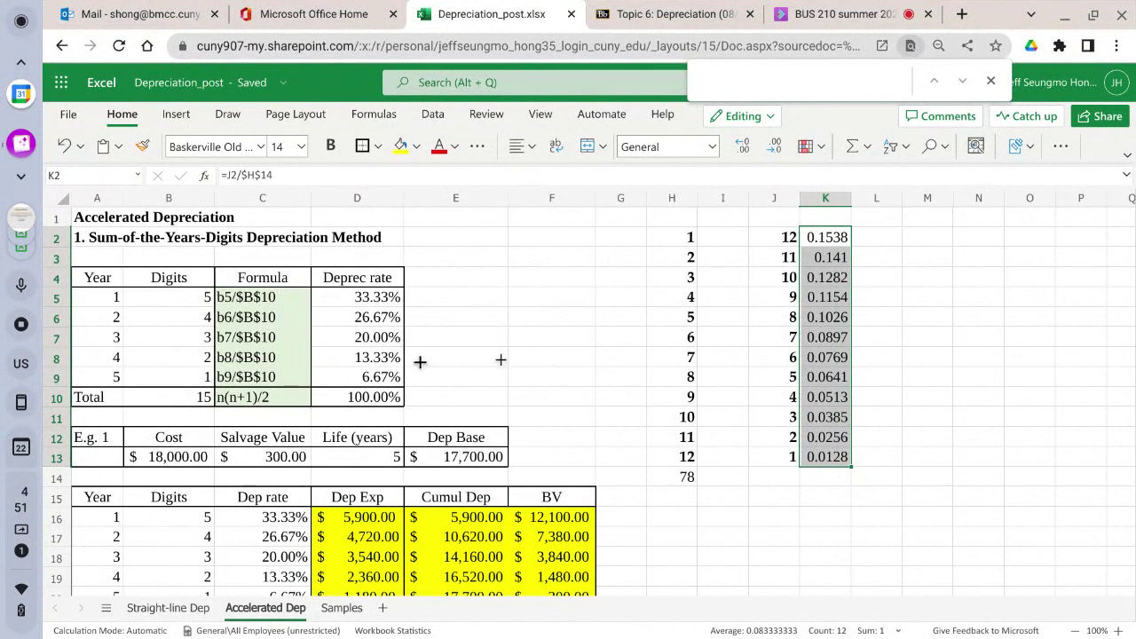
click(676, 477)
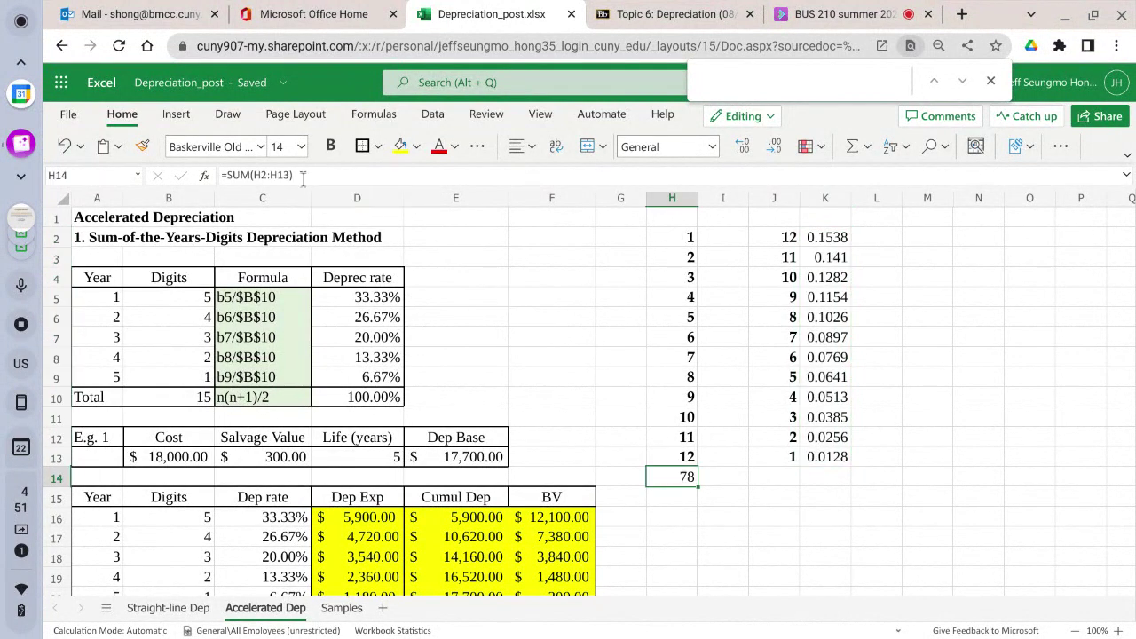
click(329, 145)
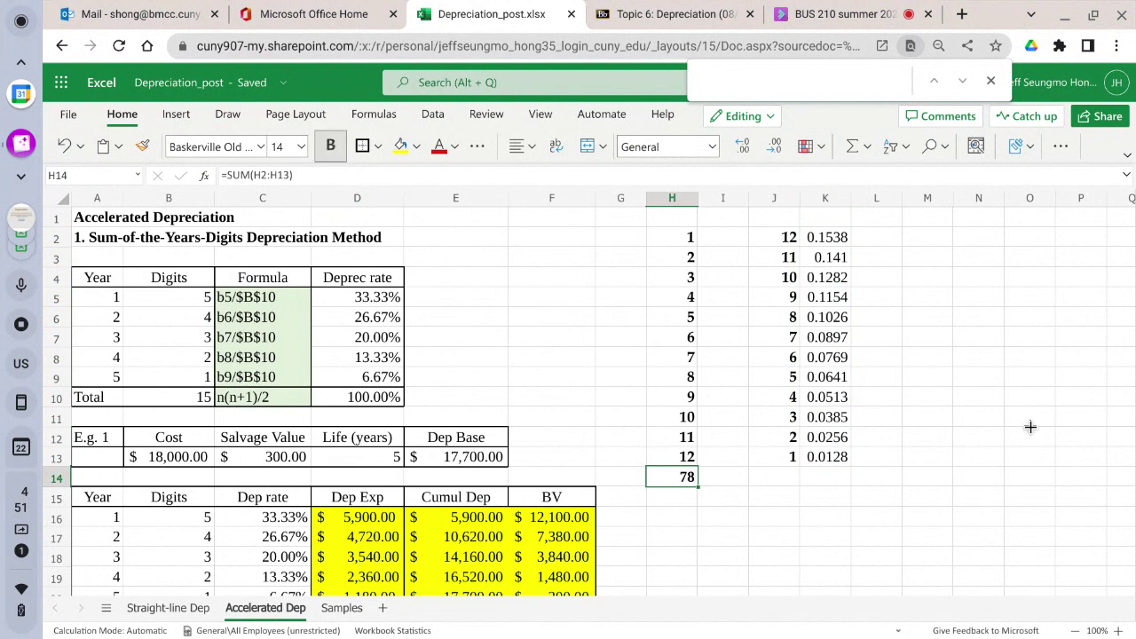
Show the E.g. 2 partial-year depreciation rates in C29:C32 with two decimal places
scroll(1029, 427, down, 1)
scroll(1029, 427, down, 7)
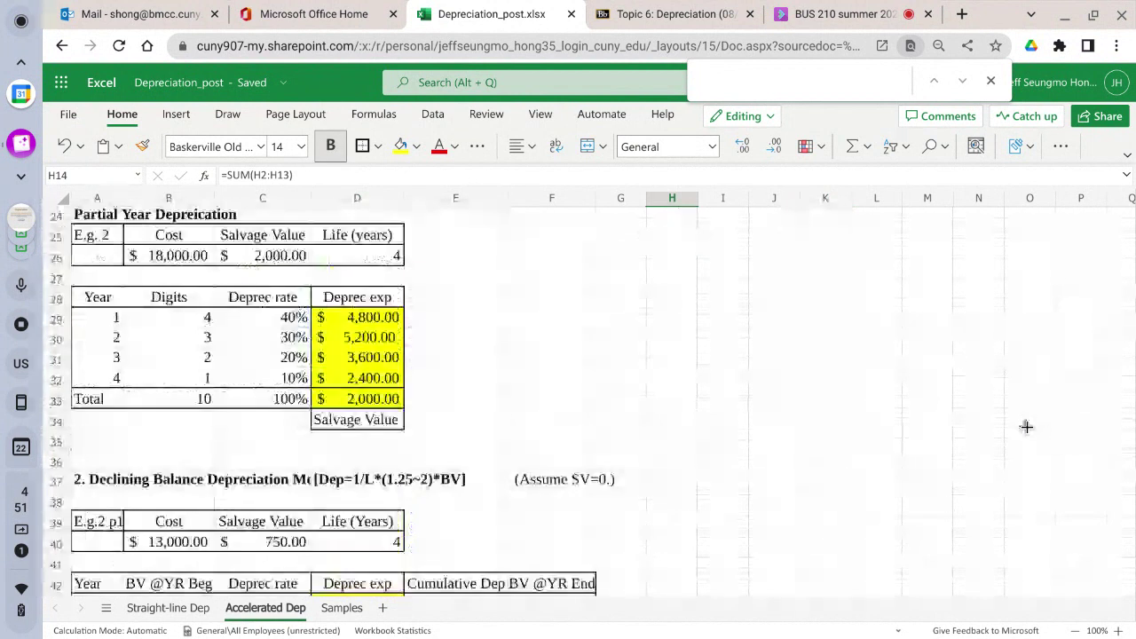
scroll(1027, 426, up, 1)
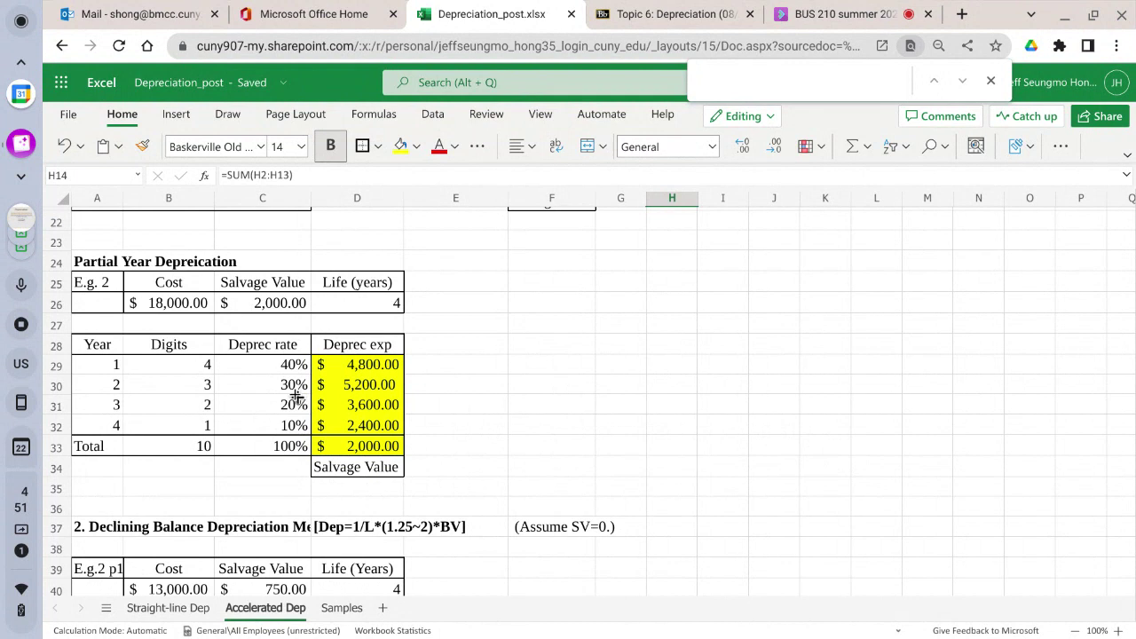
drag(269, 365, 271, 419)
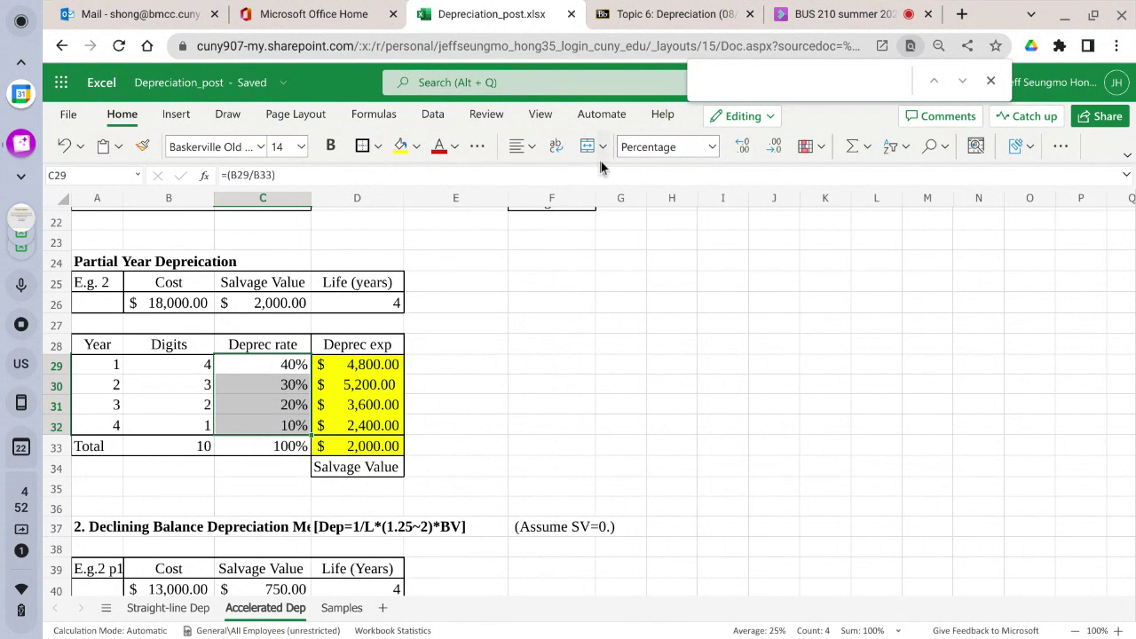
click(742, 146)
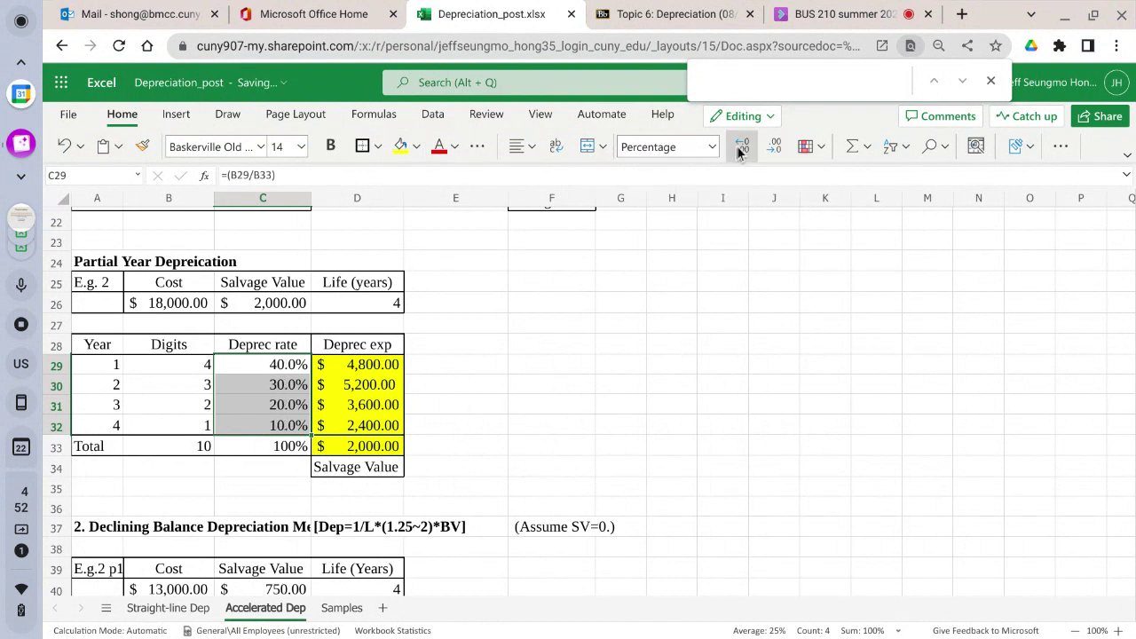
click(742, 147)
click(659, 381)
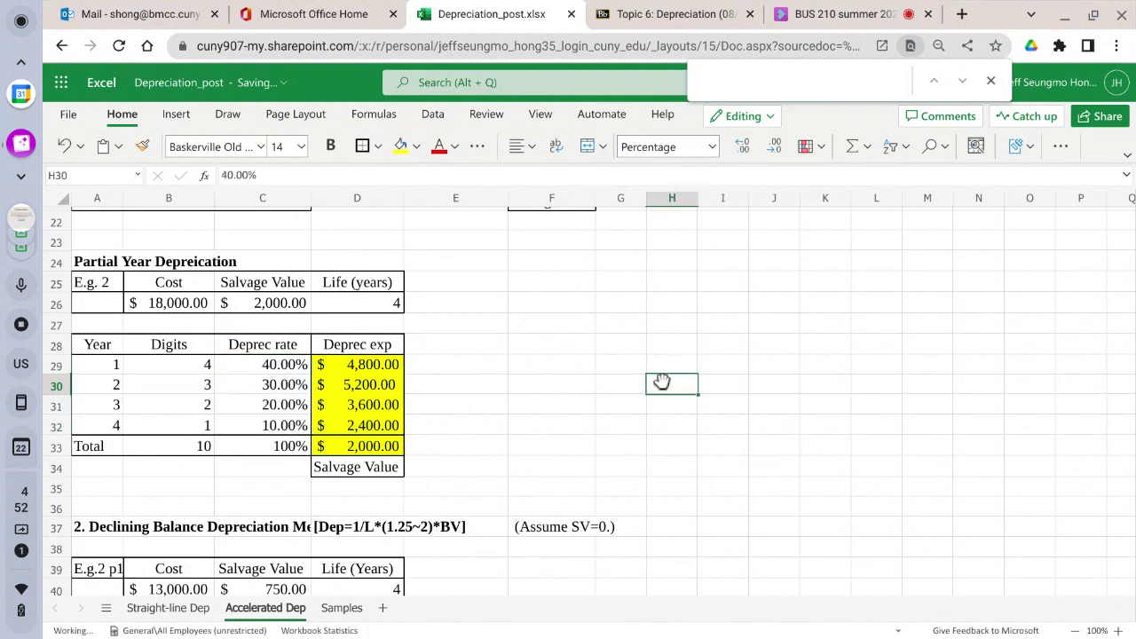
Review the sum-of-the-years'-digits rate table, the E.g. 1 schedule and the E.g. 2 partial-year table beside the 12-year digits example
click(377, 348)
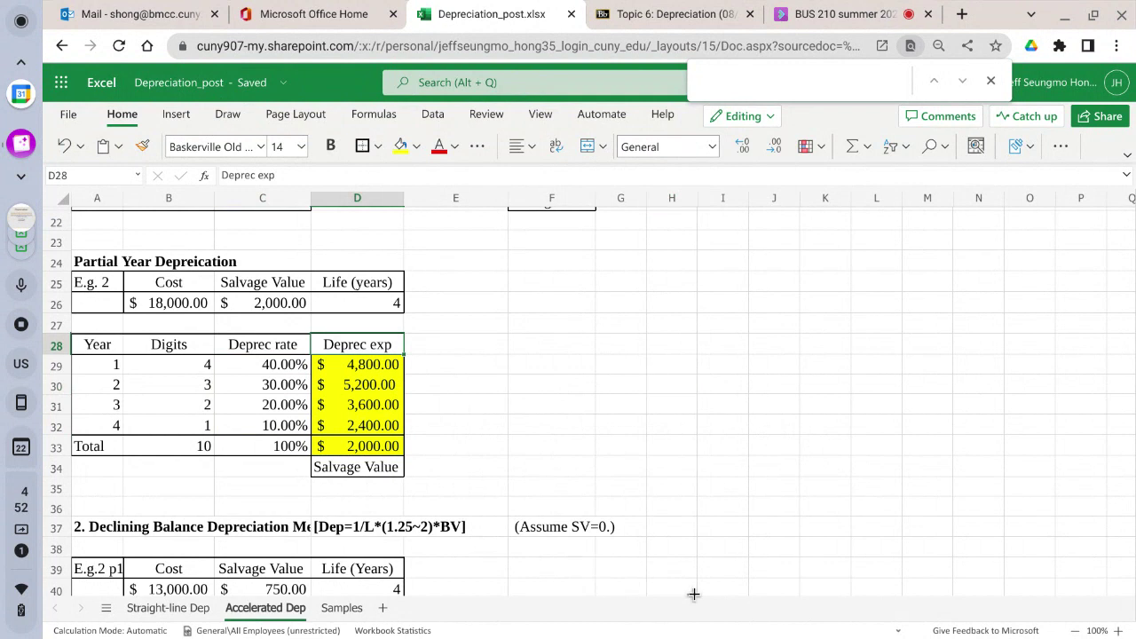
scroll(694, 594, down, 2)
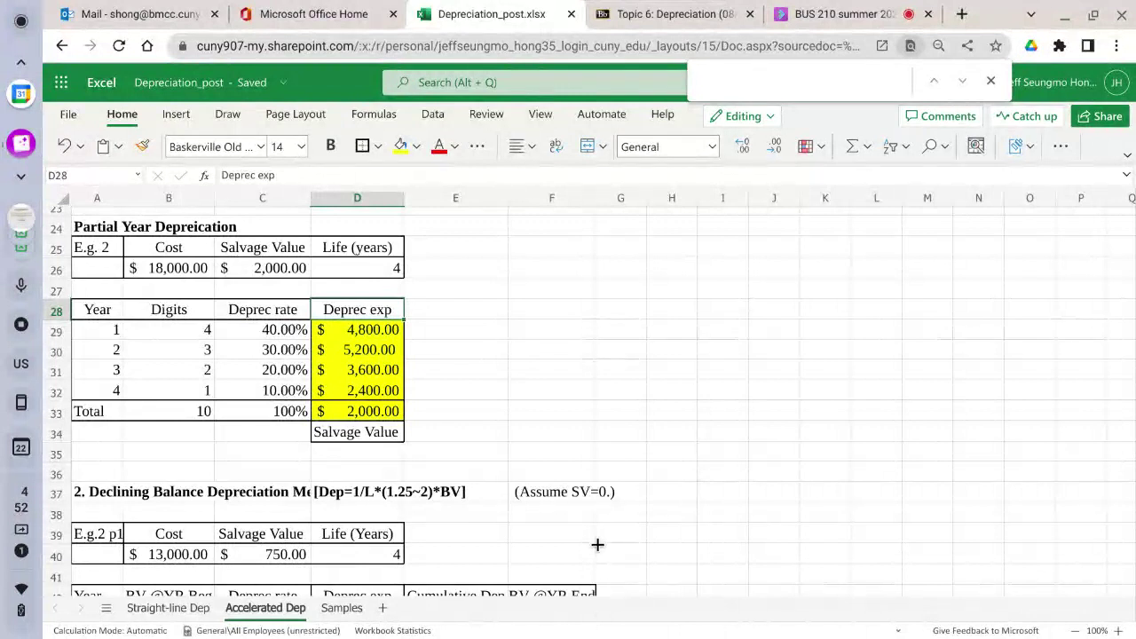
scroll(597, 544, up, 3)
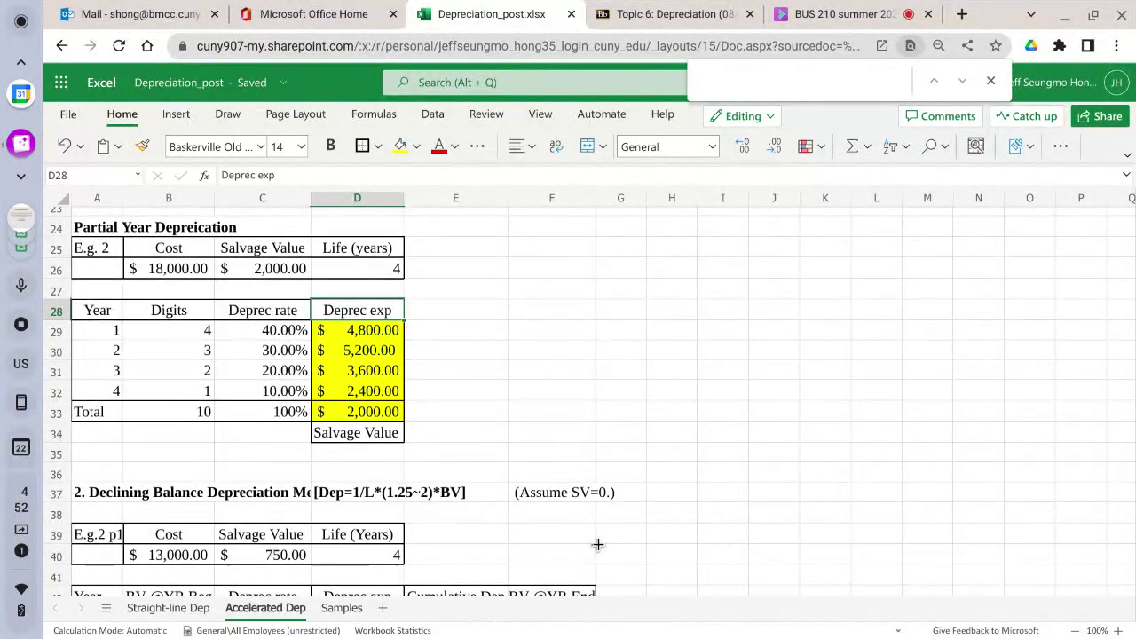
scroll(626, 498, up, 5)
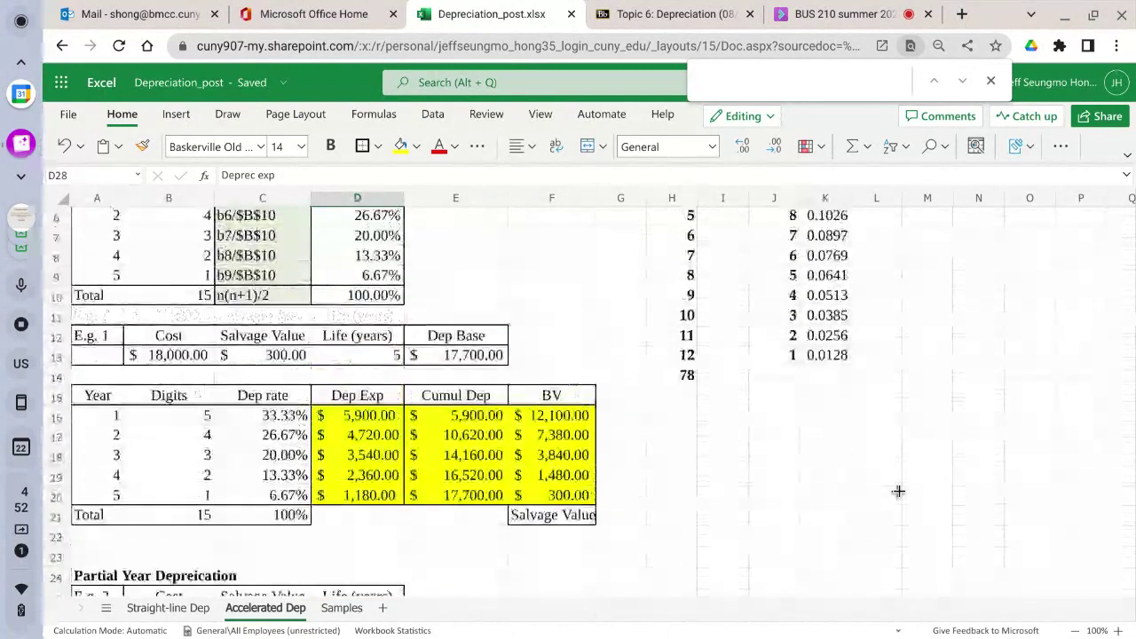
scroll(898, 491, up, 1)
scroll(898, 491, up, 1)
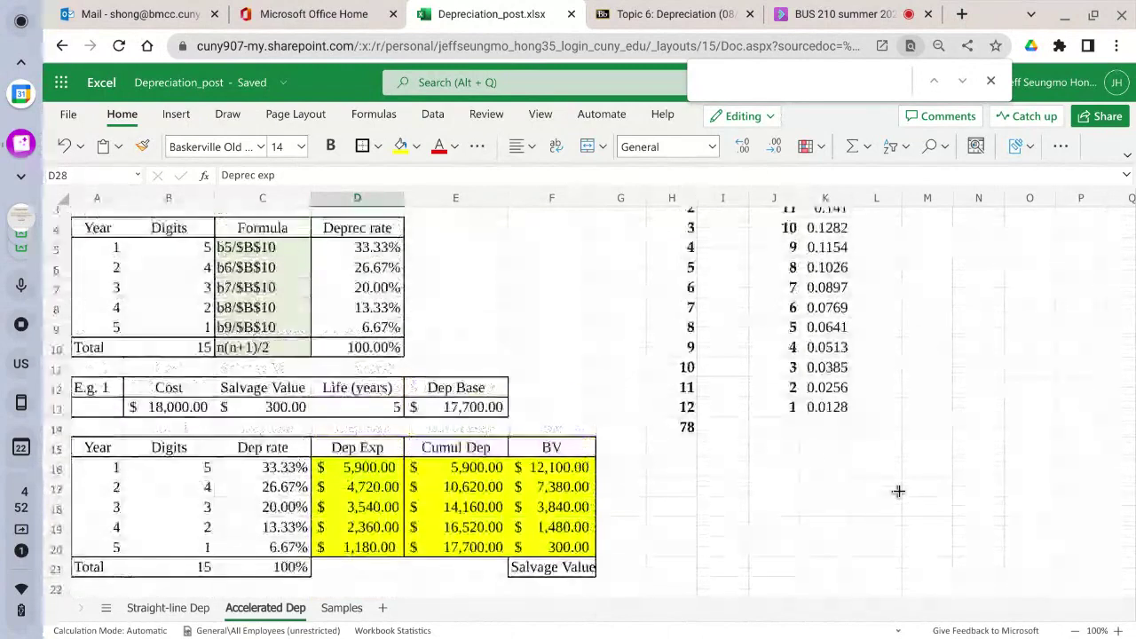
scroll(898, 490, up, 1)
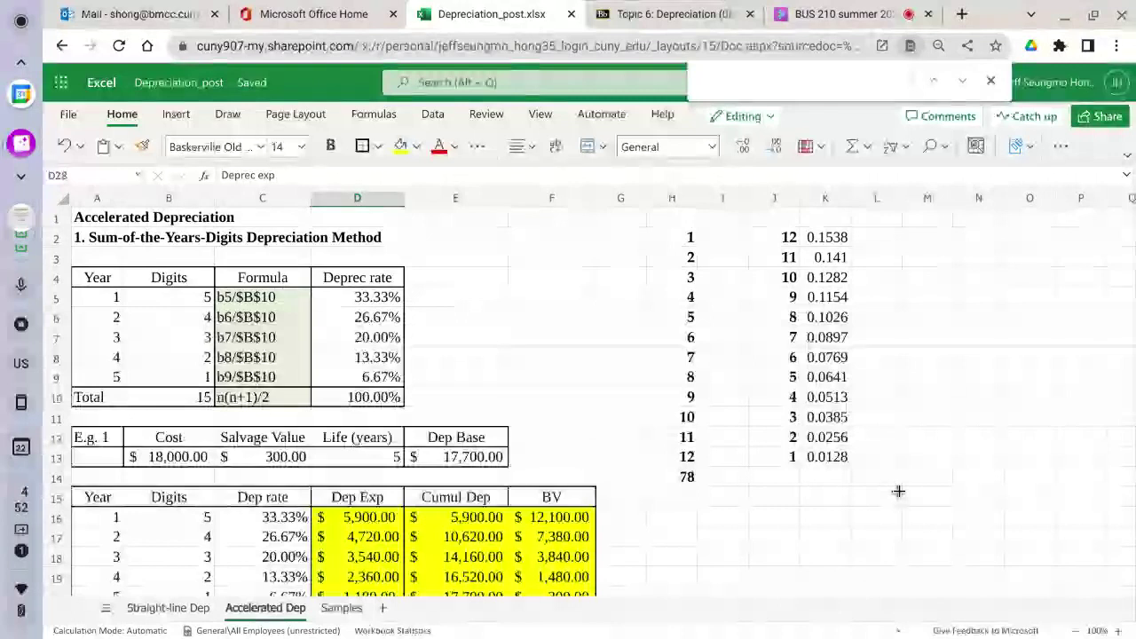
scroll(898, 490, down, 2)
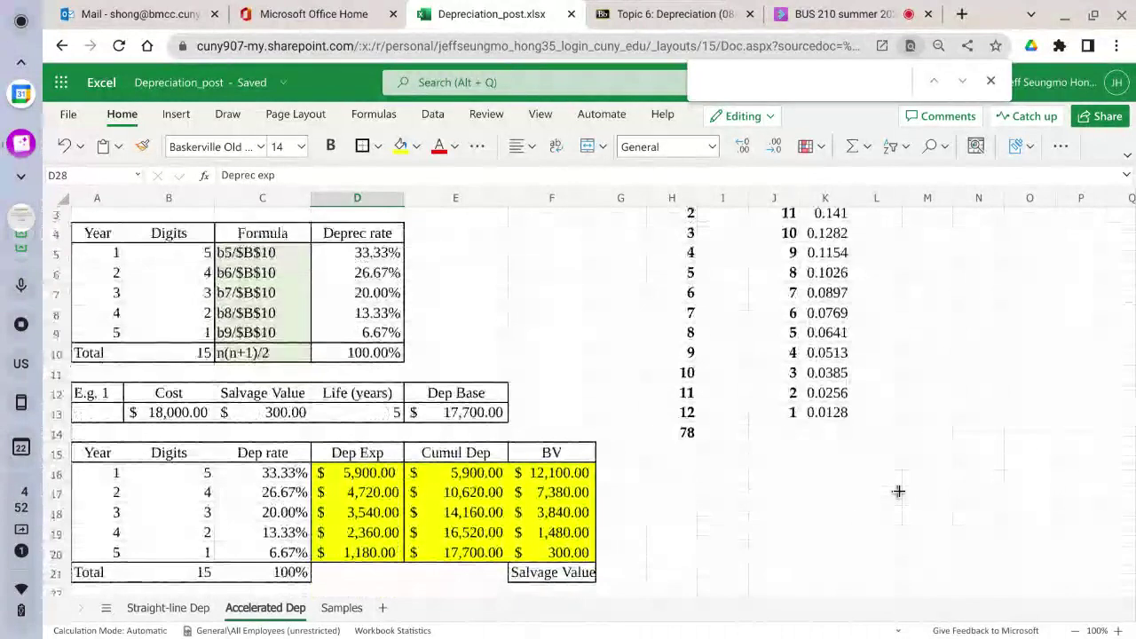
scroll(898, 491, down, 1)
scroll(898, 491, down, 1)
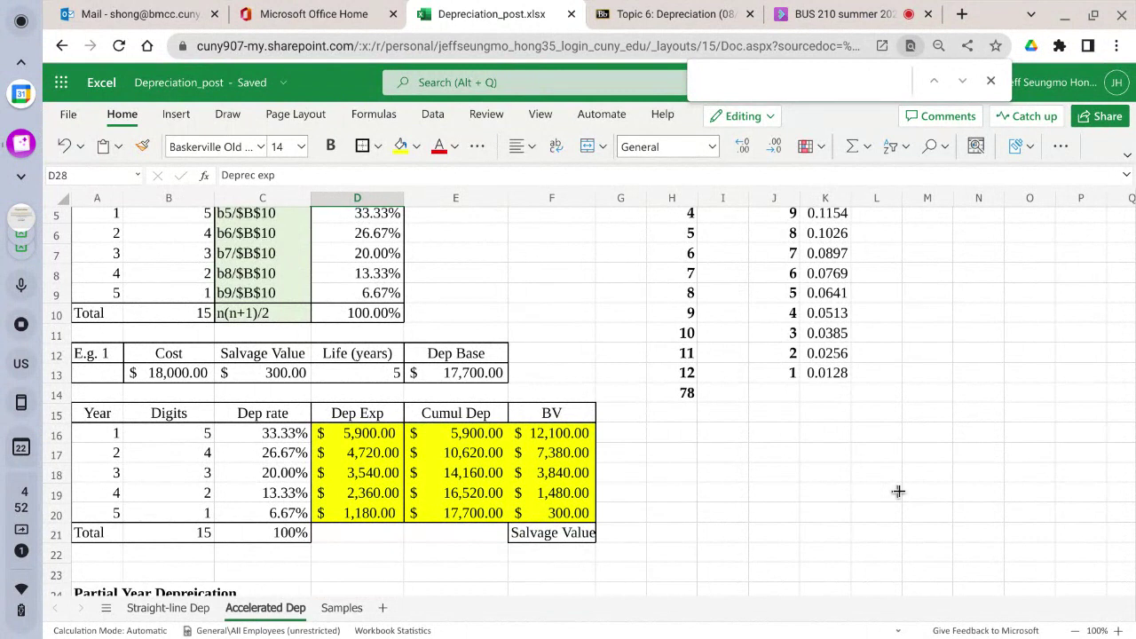
scroll(897, 490, up, 1)
scroll(897, 490, up, 1)
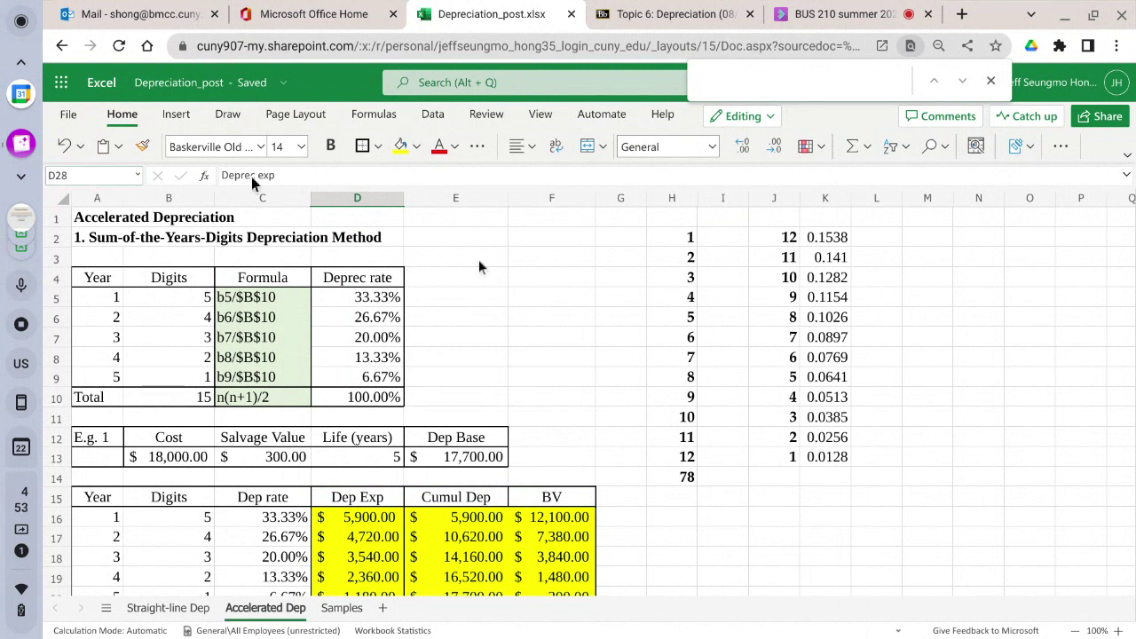
scroll(885, 485, down, 1)
scroll(884, 485, down, 1)
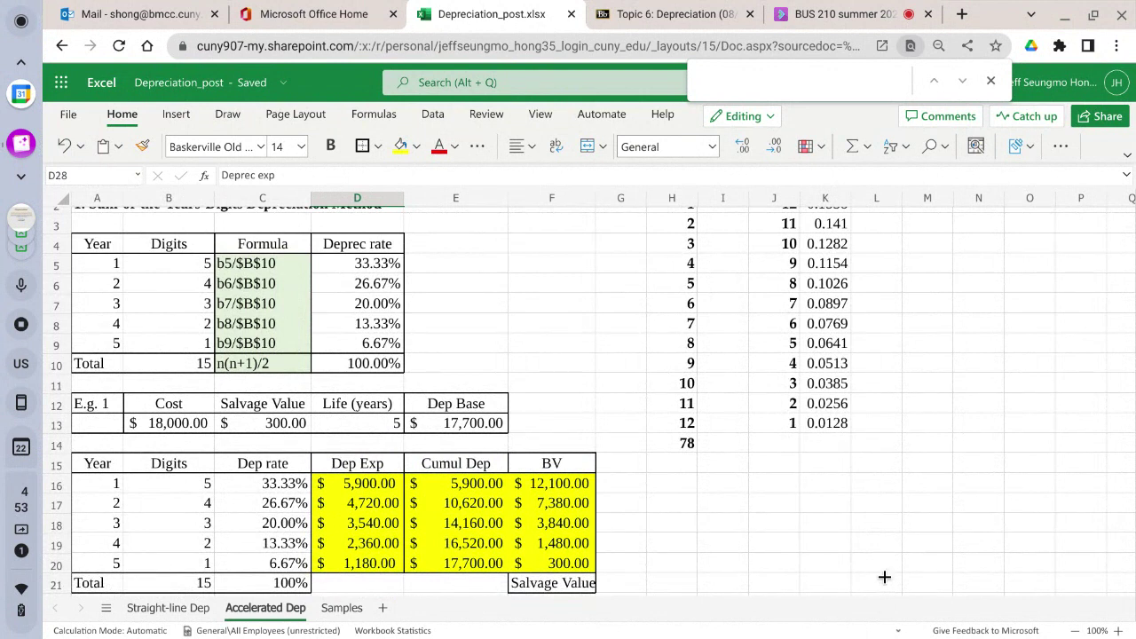
scroll(899, 551, up, 1)
scroll(899, 551, up, 2)
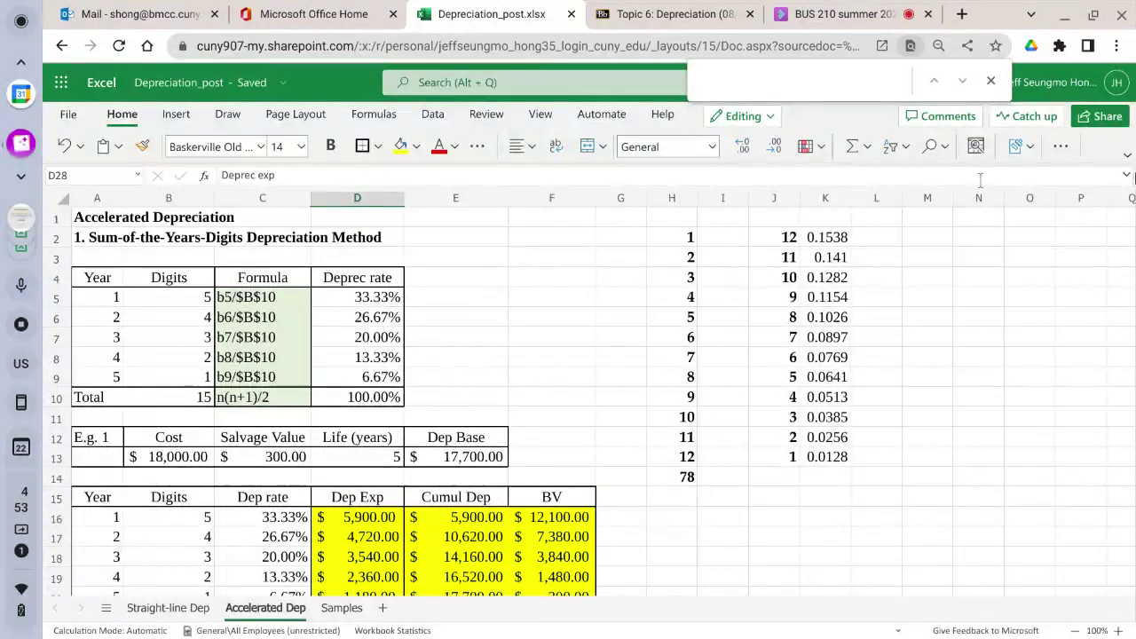
Open the Straight-line Dep sheet and examine the first-year book value formula in D17 of the E.g. 3 schedule
click(186, 620)
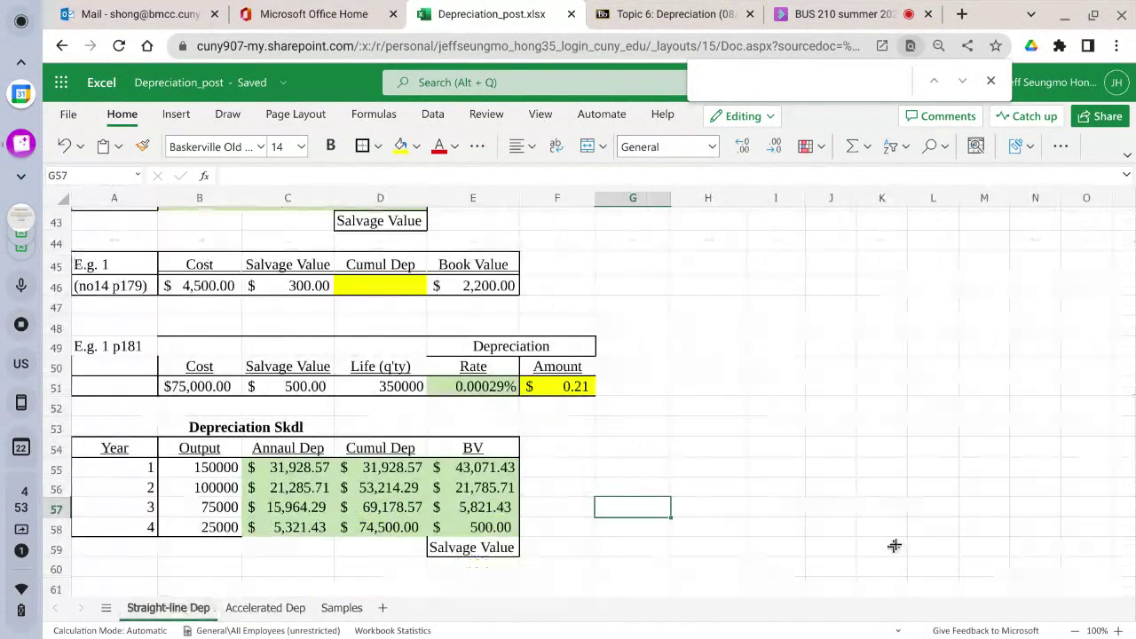
scroll(897, 541, up, 6)
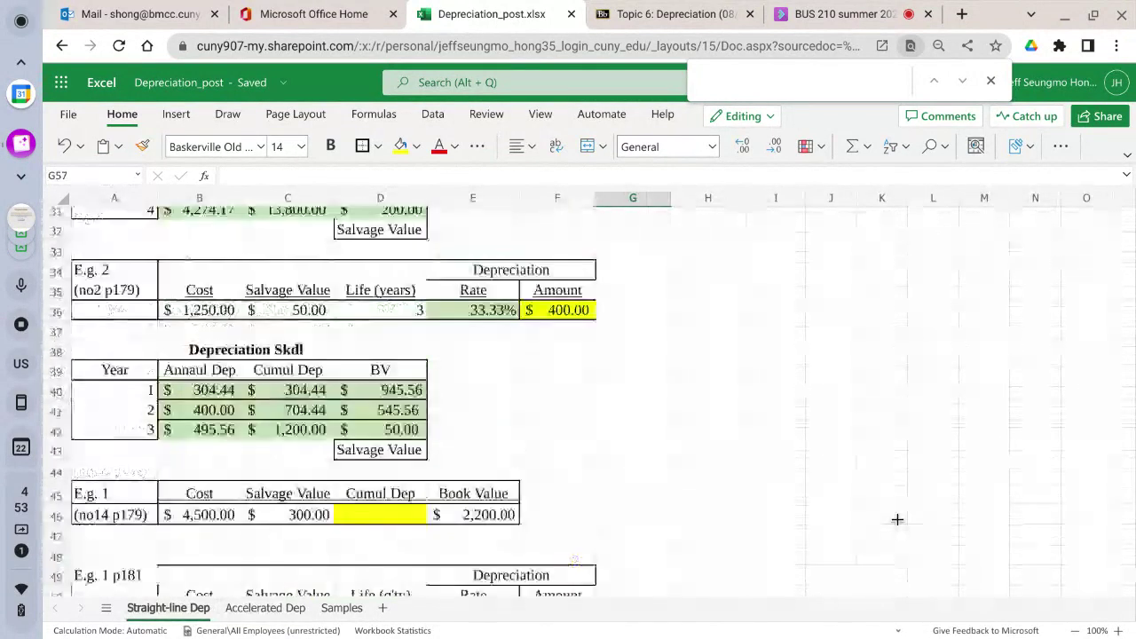
scroll(897, 519, up, 2)
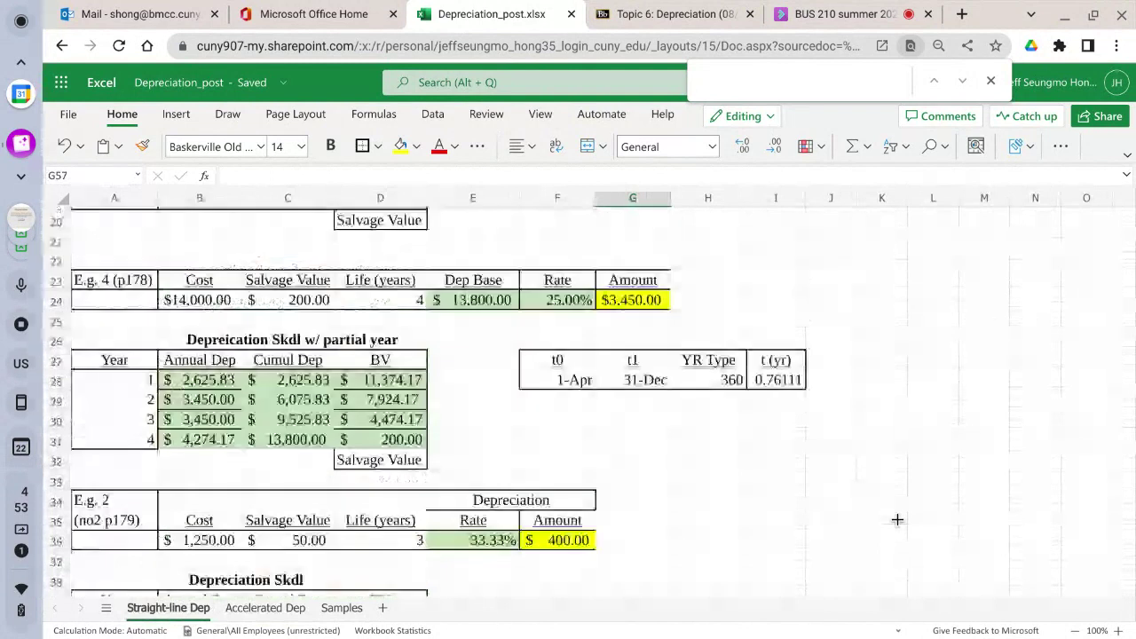
scroll(897, 519, up, 3)
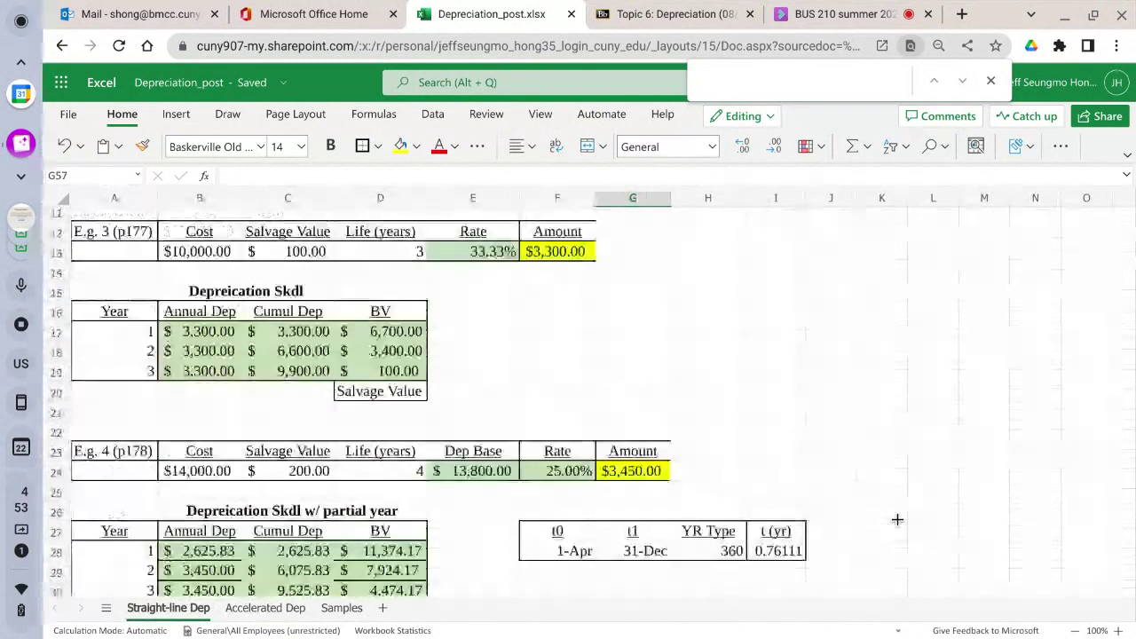
scroll(897, 519, up, 2)
scroll(897, 519, down, 1)
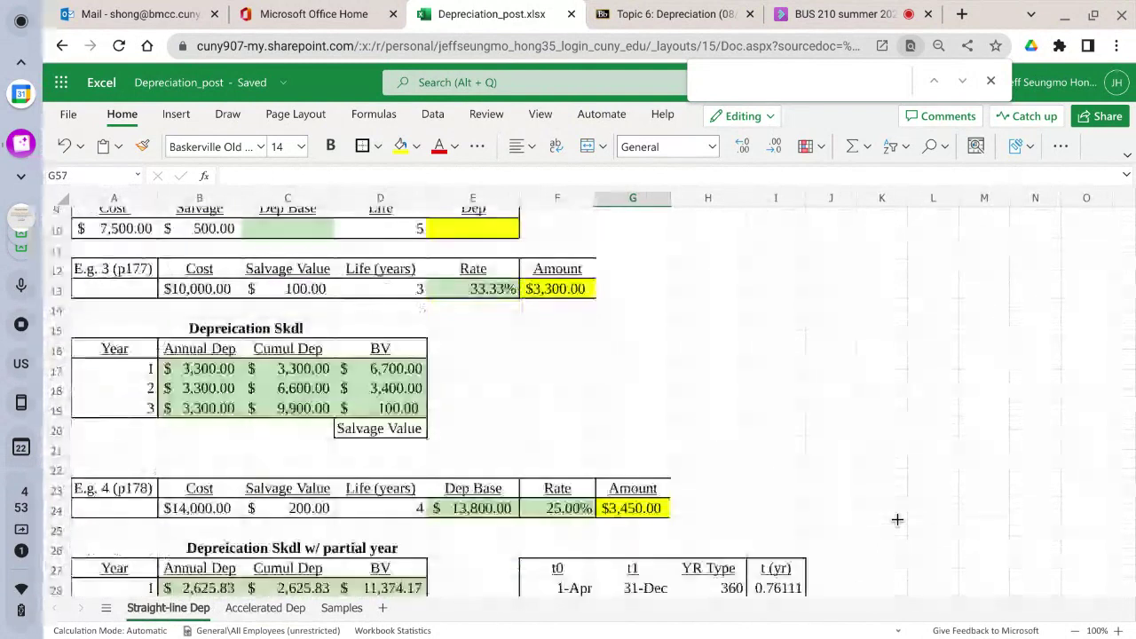
scroll(897, 519, down, 1)
scroll(897, 519, down, 1)
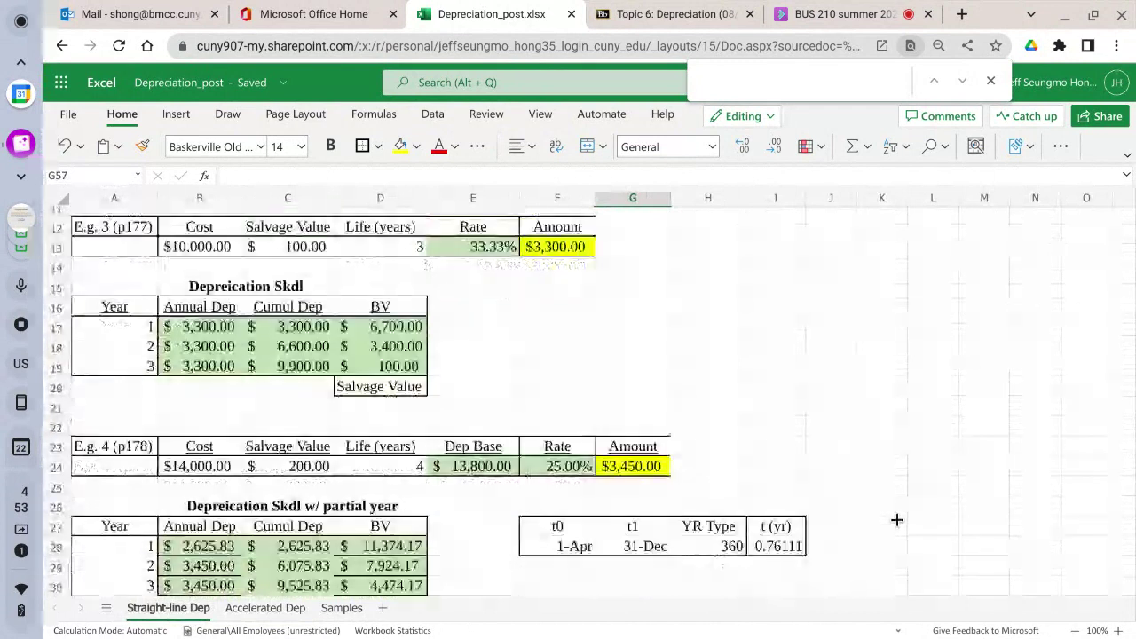
click(367, 329)
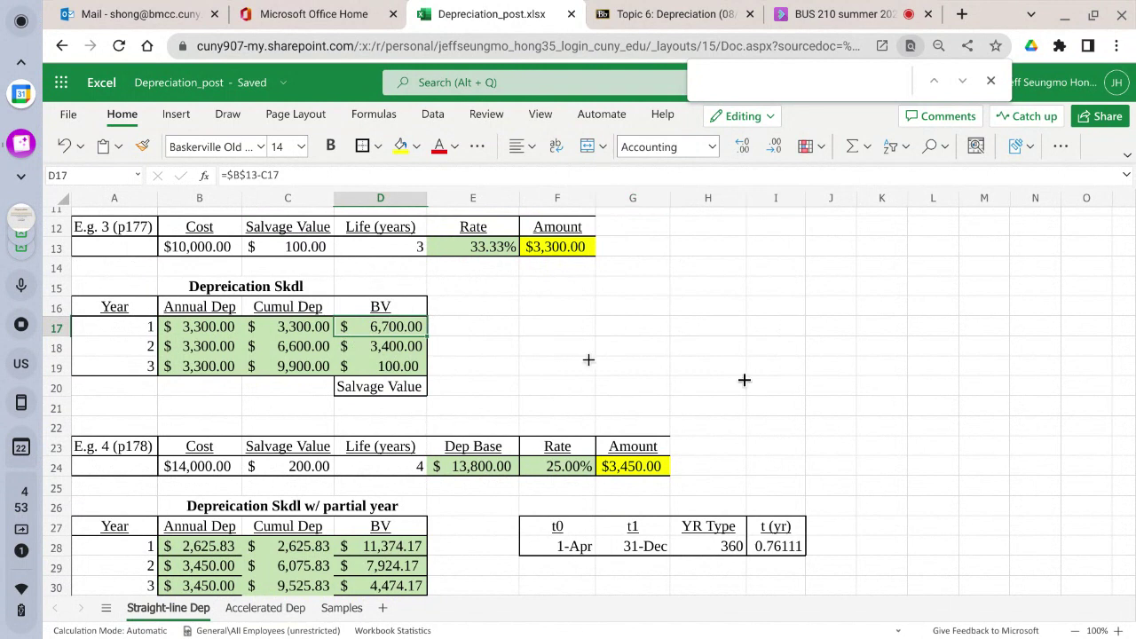
Set the E.g. 3 cost in B13 to 20000 and the salvage value in C13 to 2000
click(181, 248)
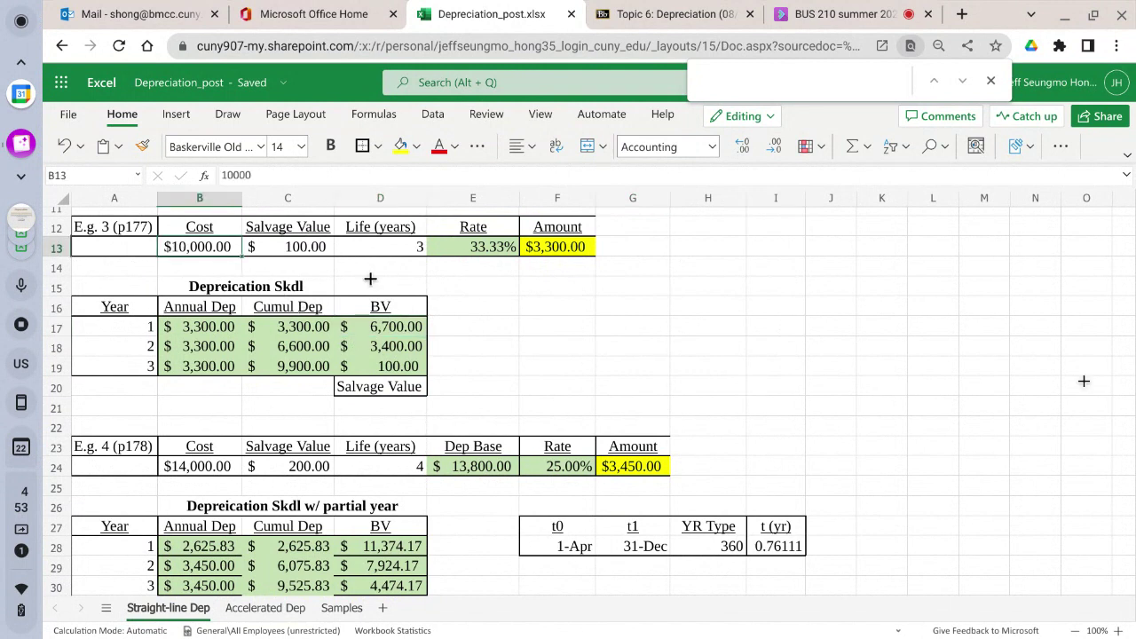
text(20000)
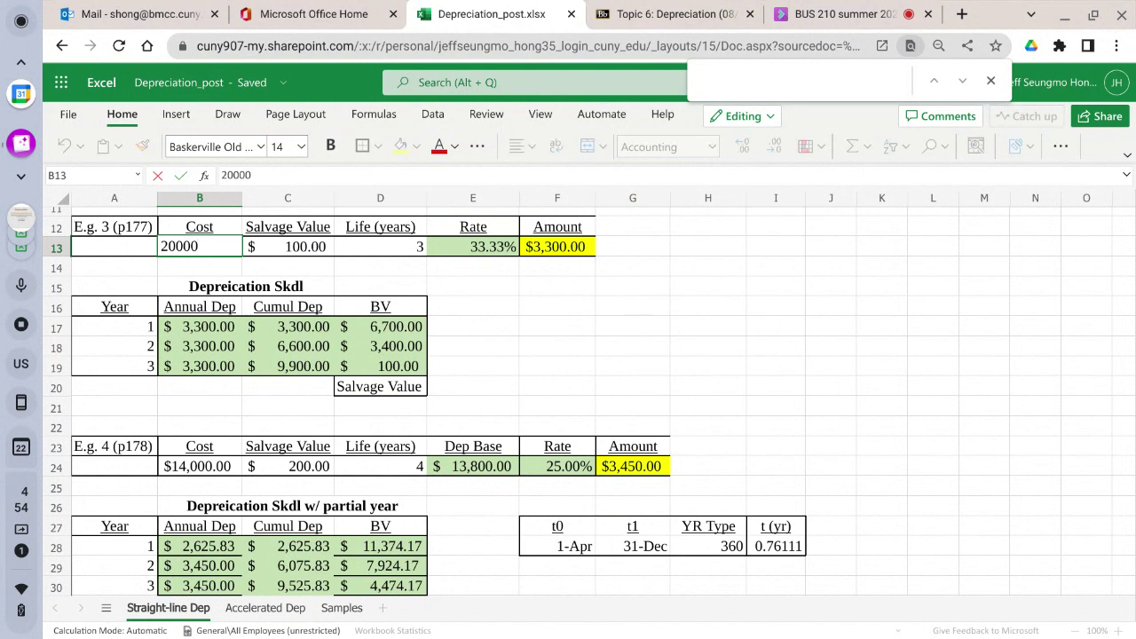
key(Tab)
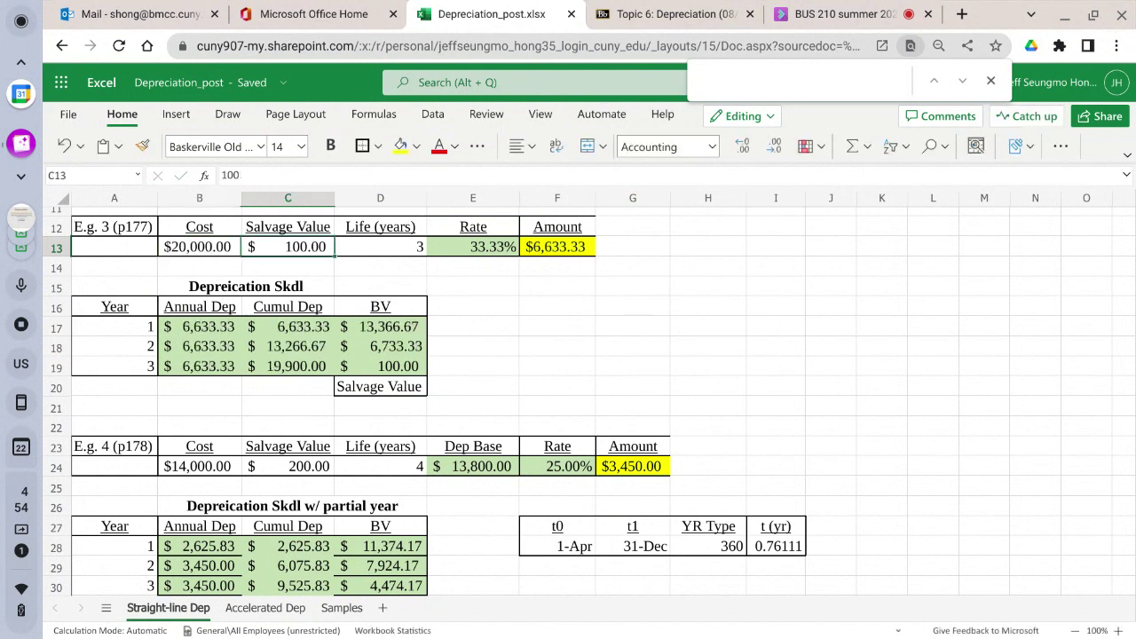
text(2000)
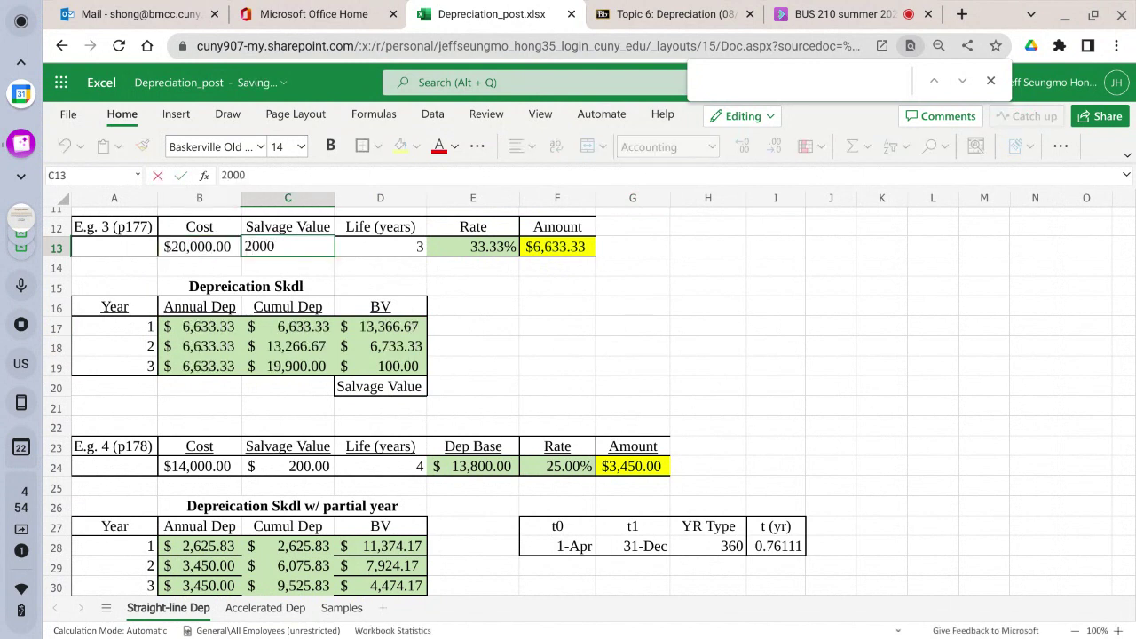
key(Return)
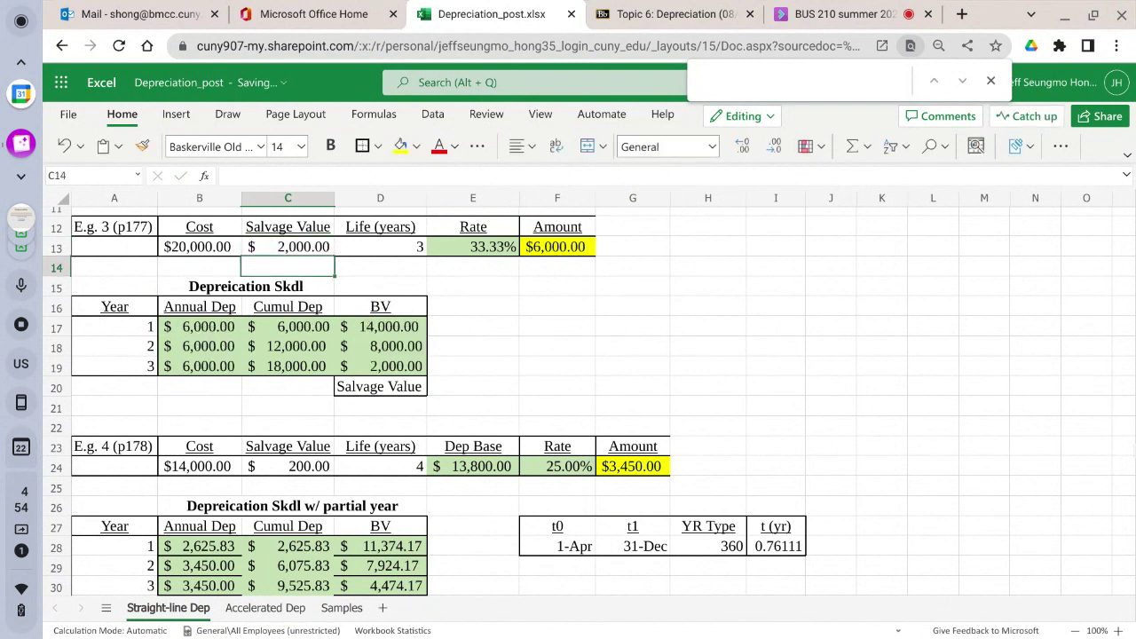
Examine how the first-year annual depreciation in B17 draws on the E.g. 3 Life, Rate and Amount block in D12:F13
click(193, 341)
click(195, 327)
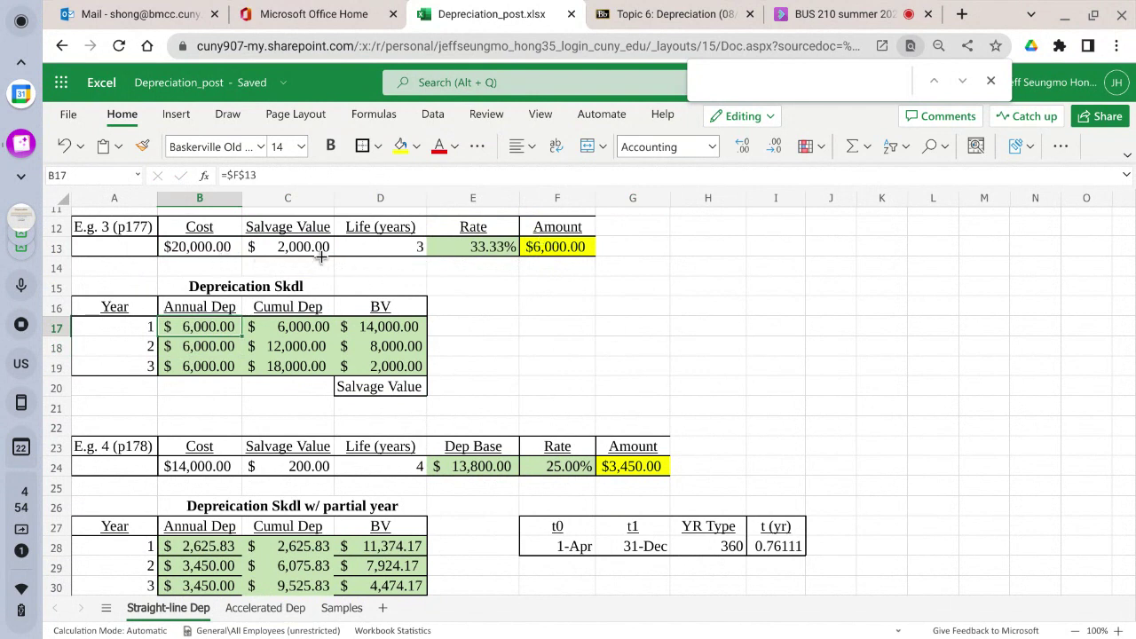
click(545, 234)
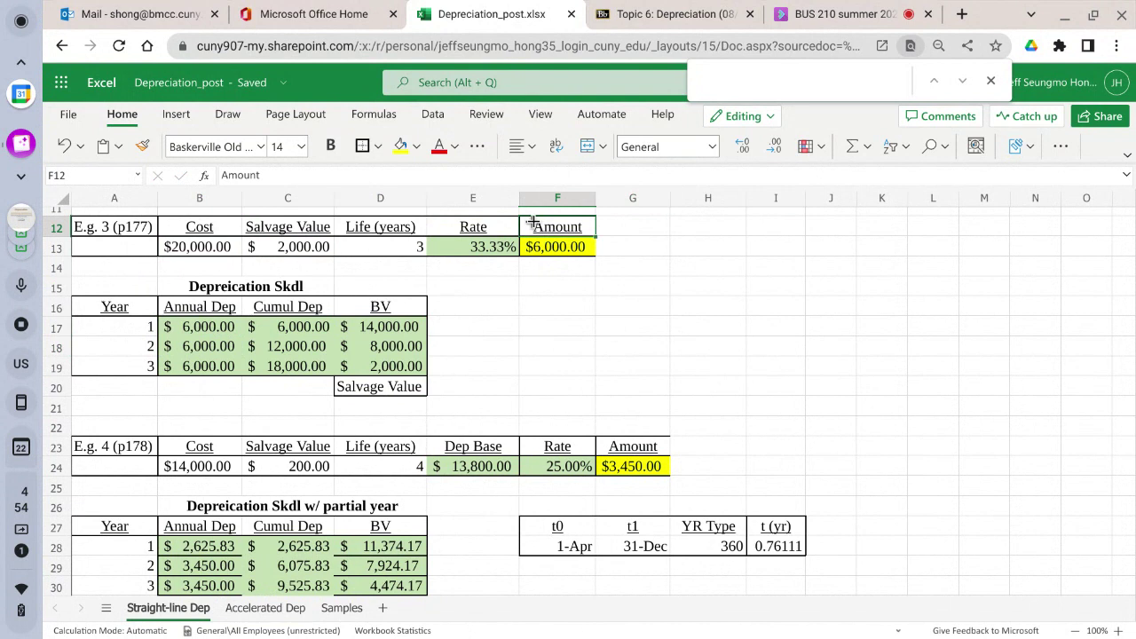
click(193, 311)
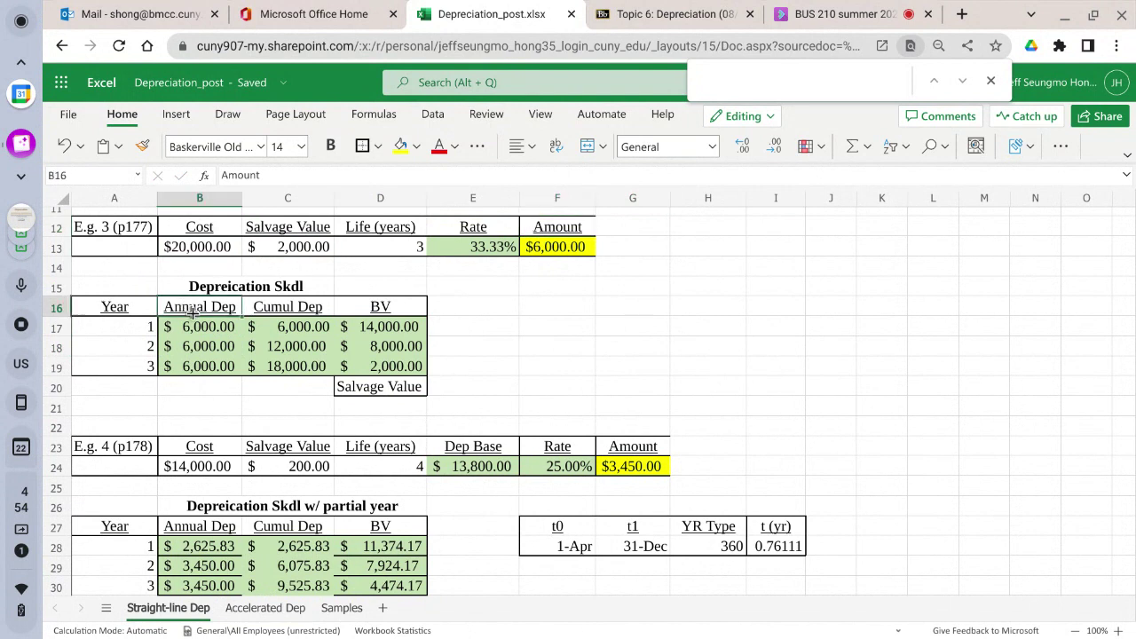
click(195, 330)
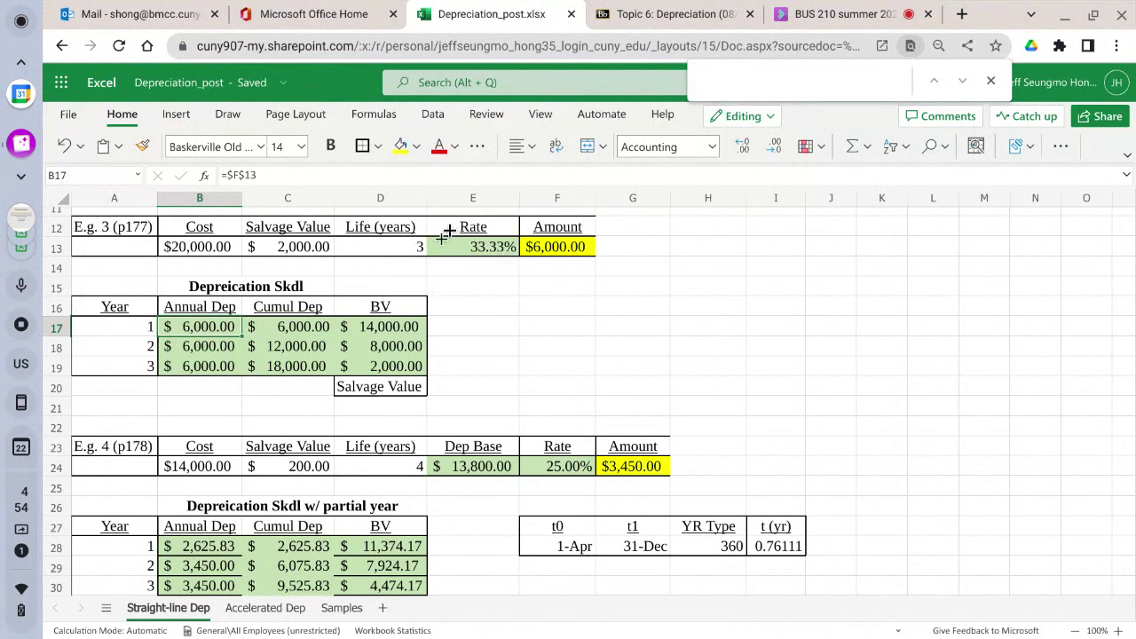
drag(393, 229, 544, 241)
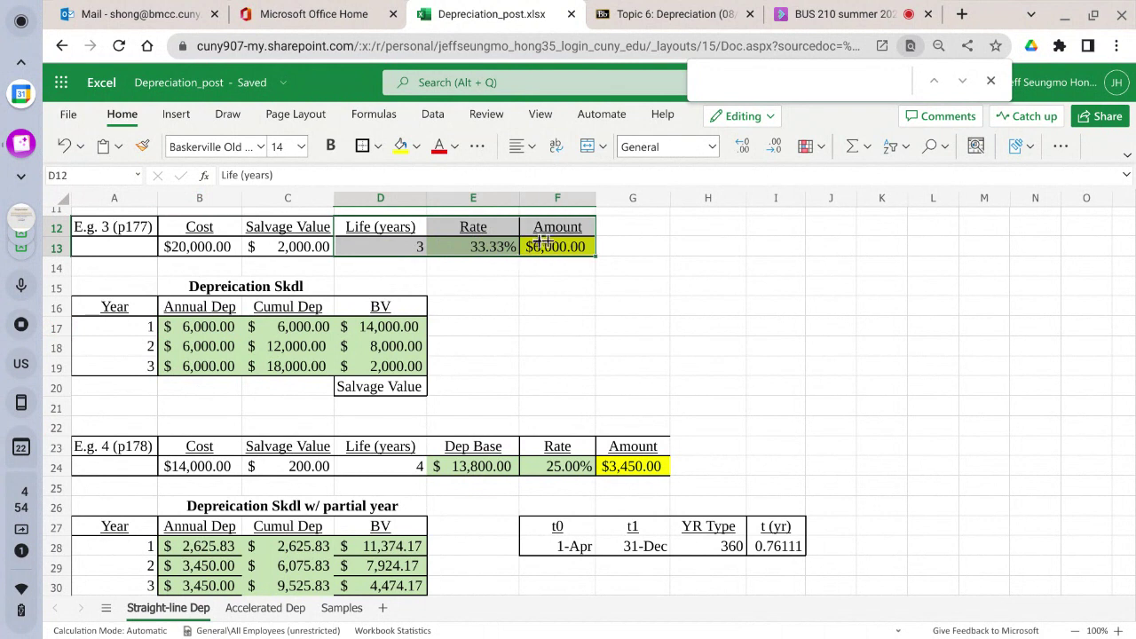
click(598, 227)
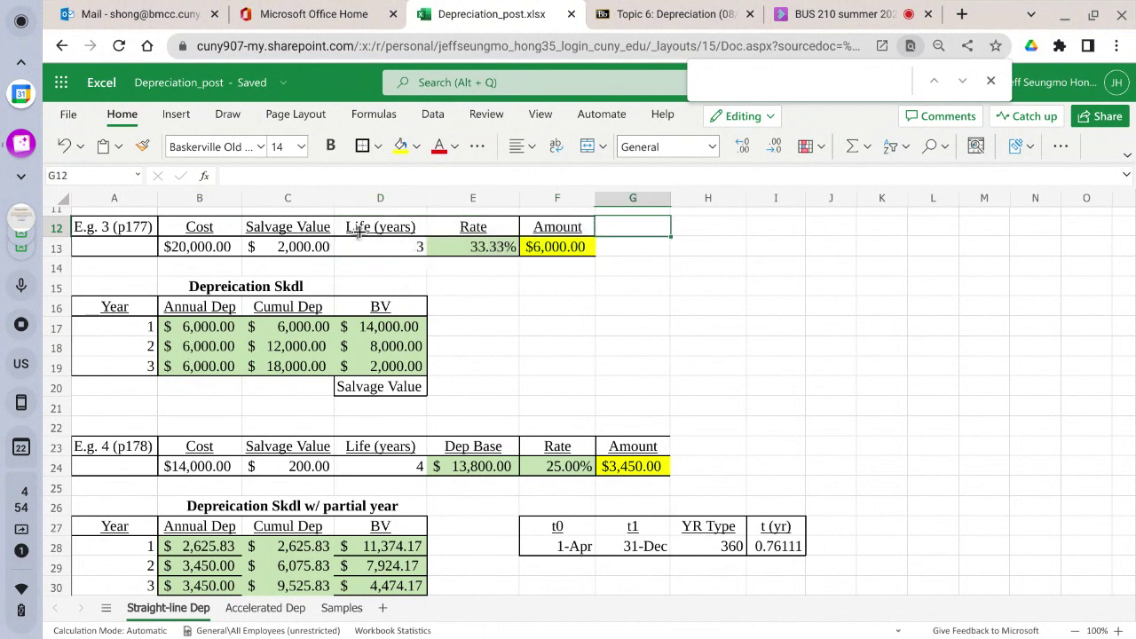
drag(359, 230, 553, 247)
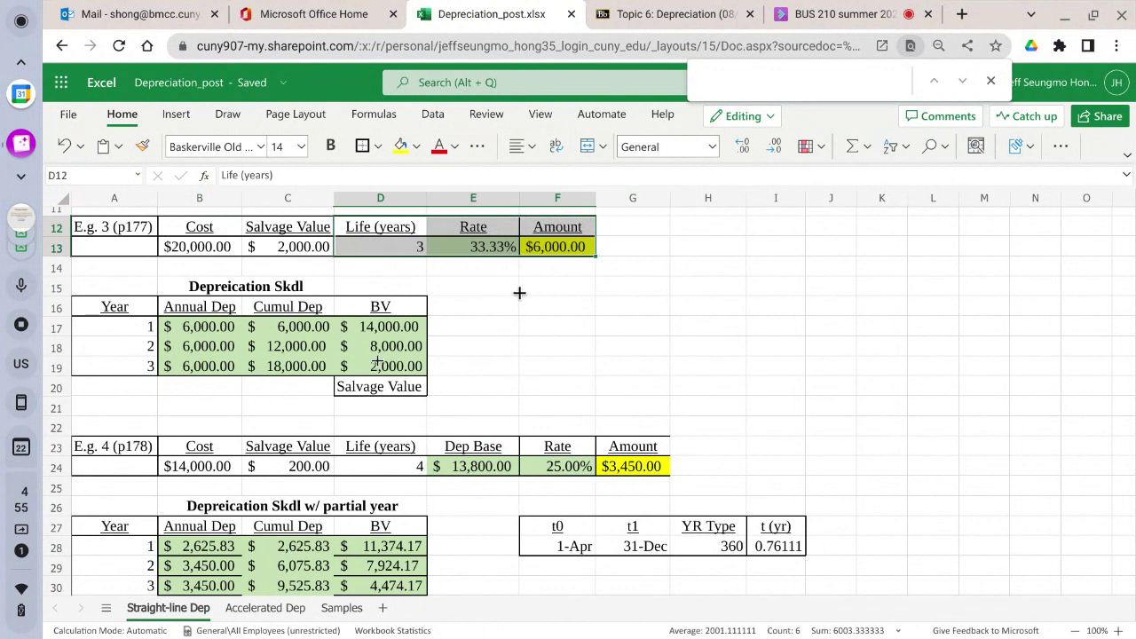
click(228, 308)
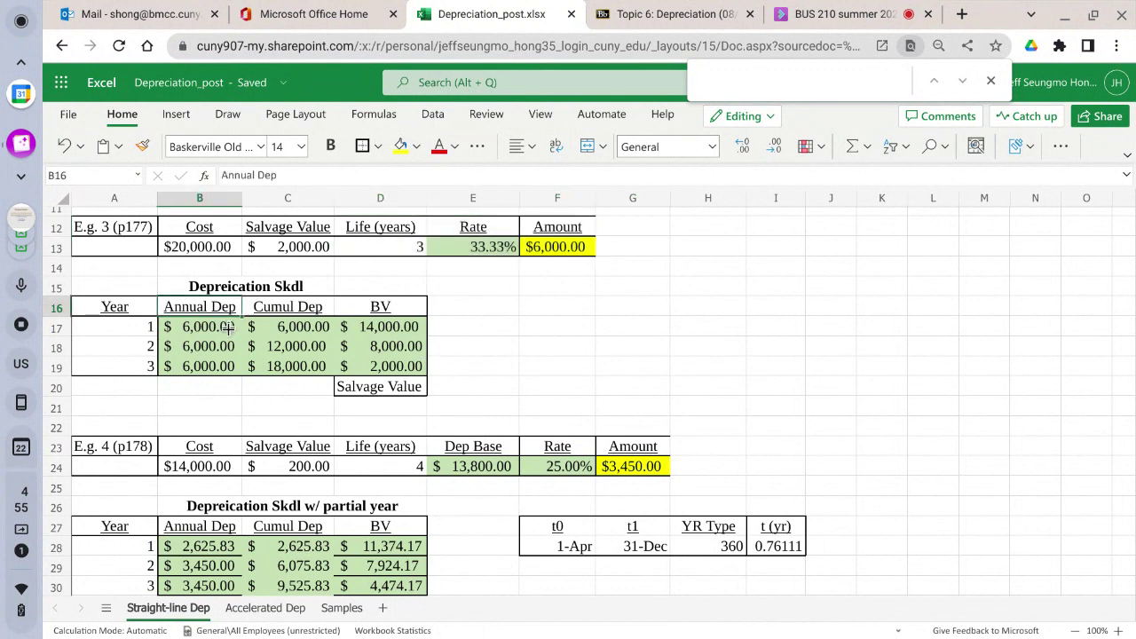
click(228, 327)
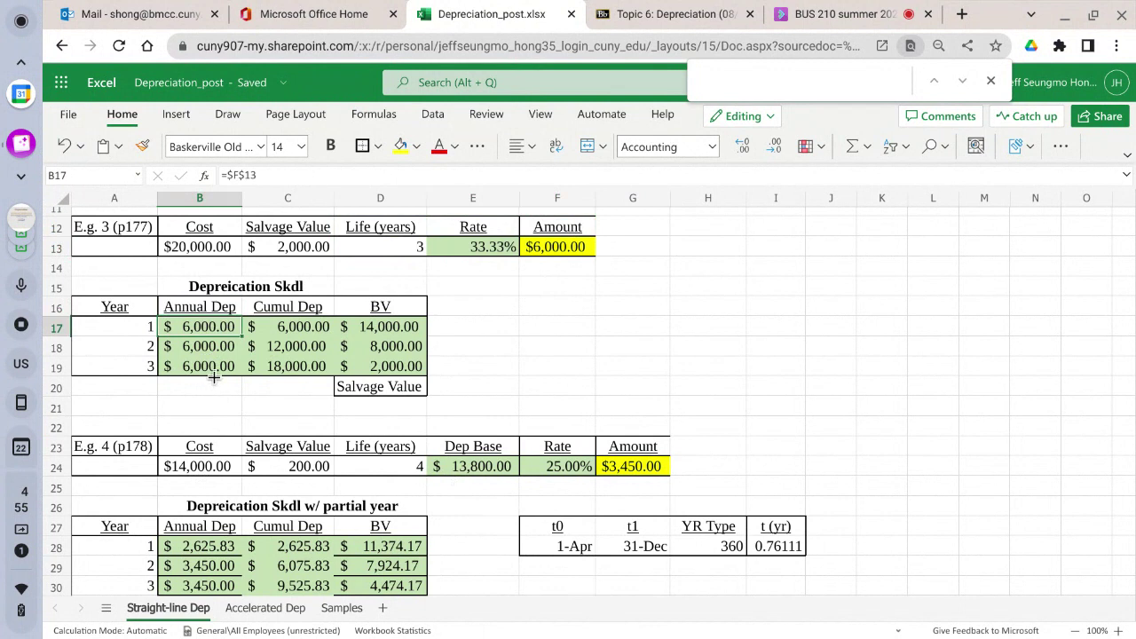
Move the E.g. 3 Life, Rate and Amount block from D12:F13 to E12:G13, leaving column D empty
click(453, 224)
click(463, 244)
drag(381, 227, 553, 221)
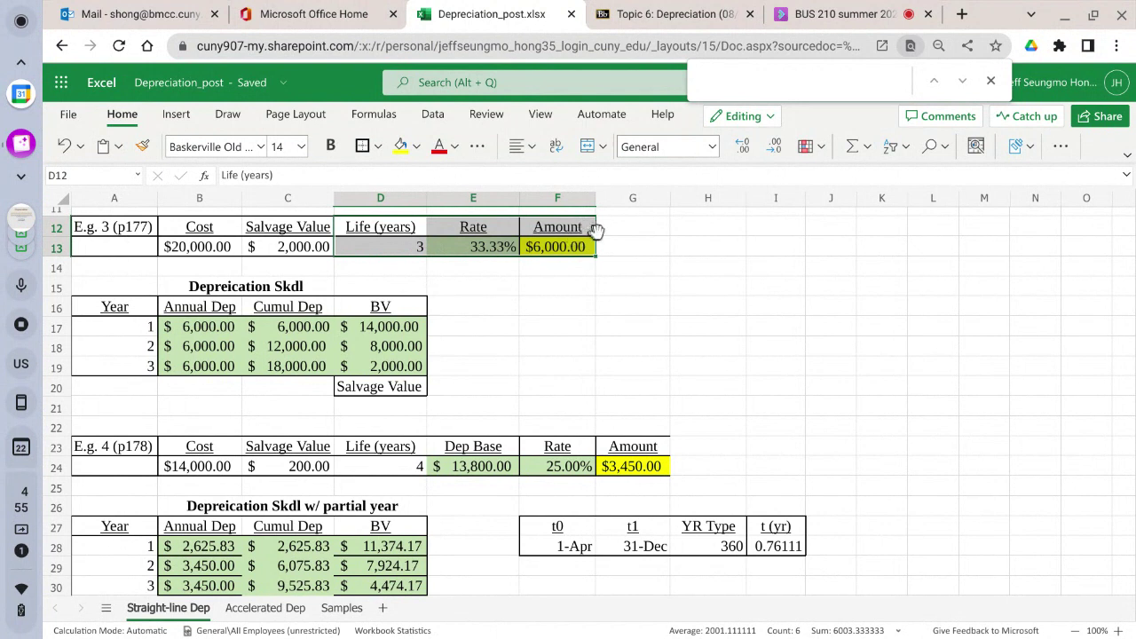
drag(596, 230, 654, 238)
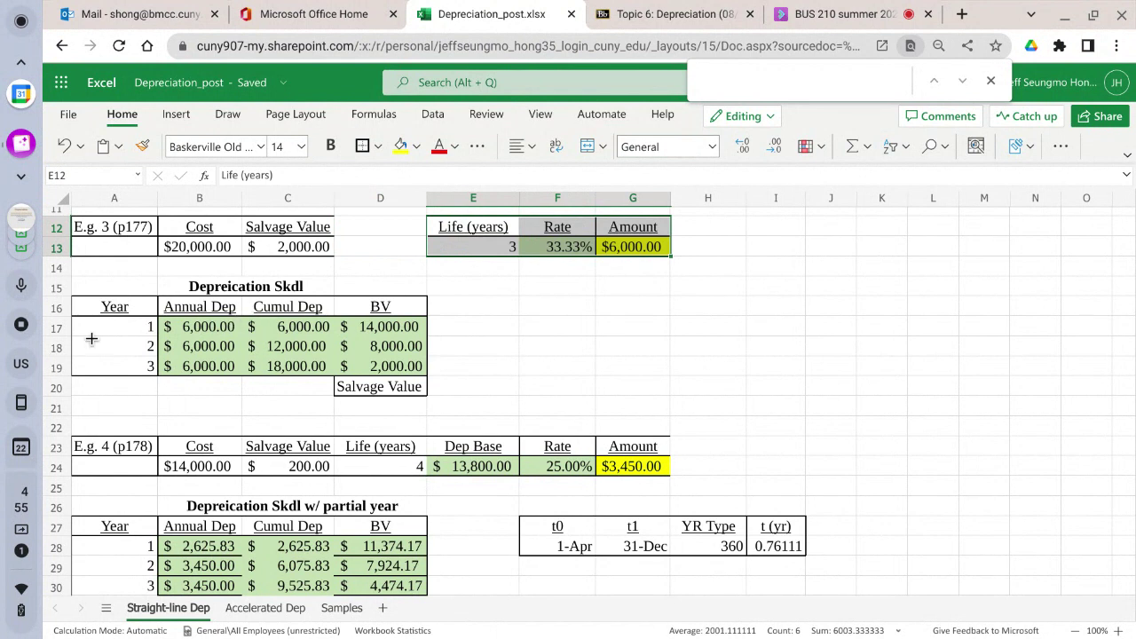
click(304, 227)
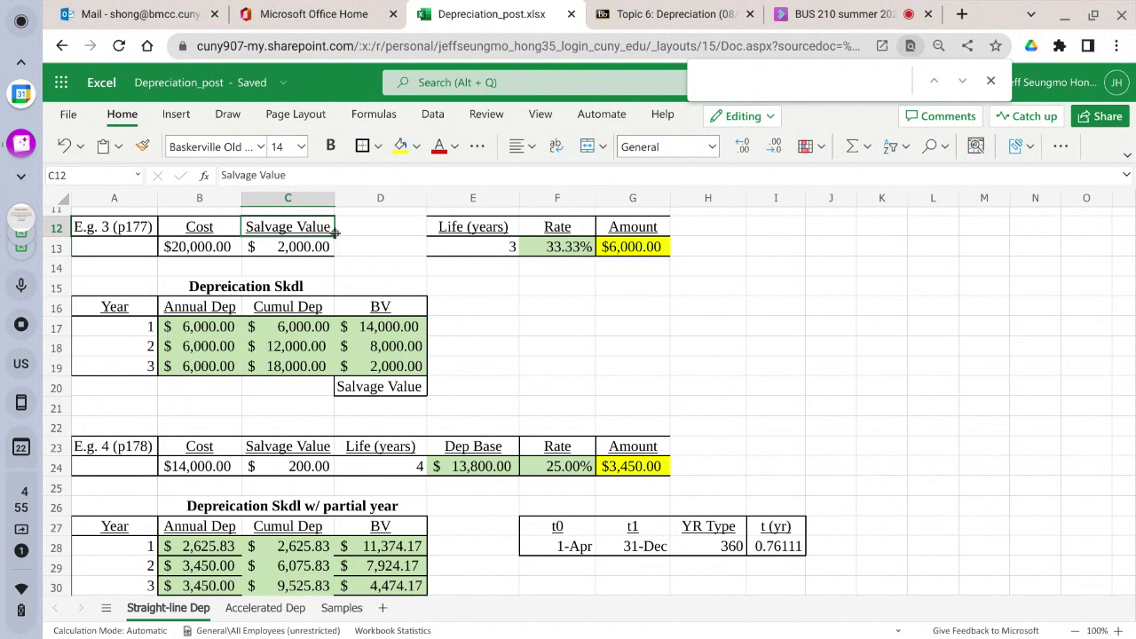
Extend the Salvage Value header formatting from C12 into D12 and label D12 "Dep Base"
drag(335, 237, 377, 229)
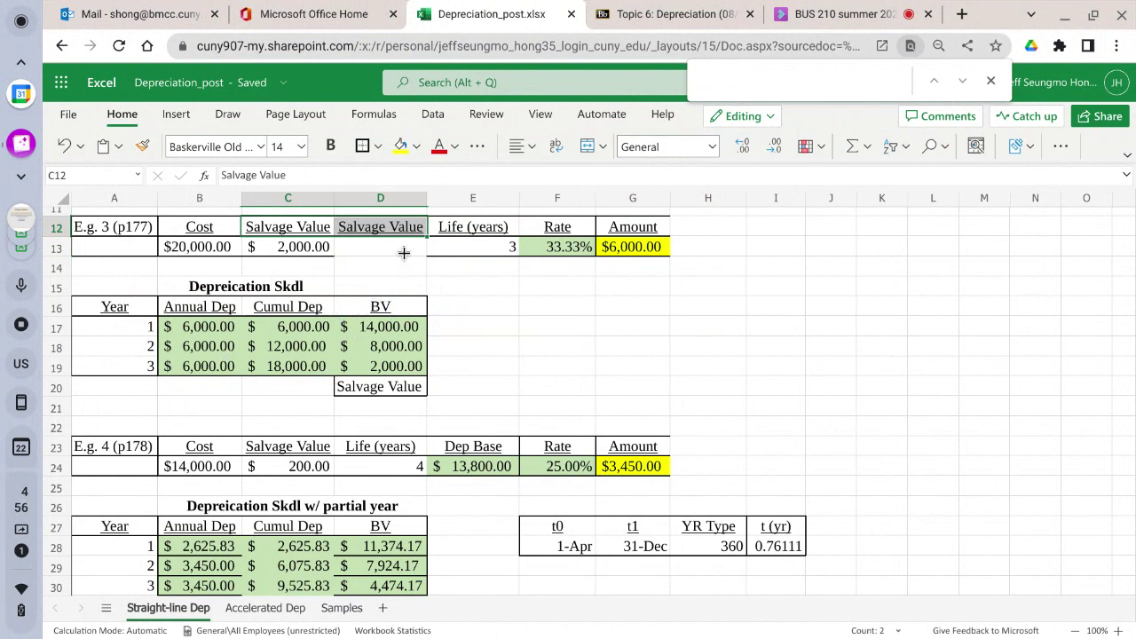
click(390, 224)
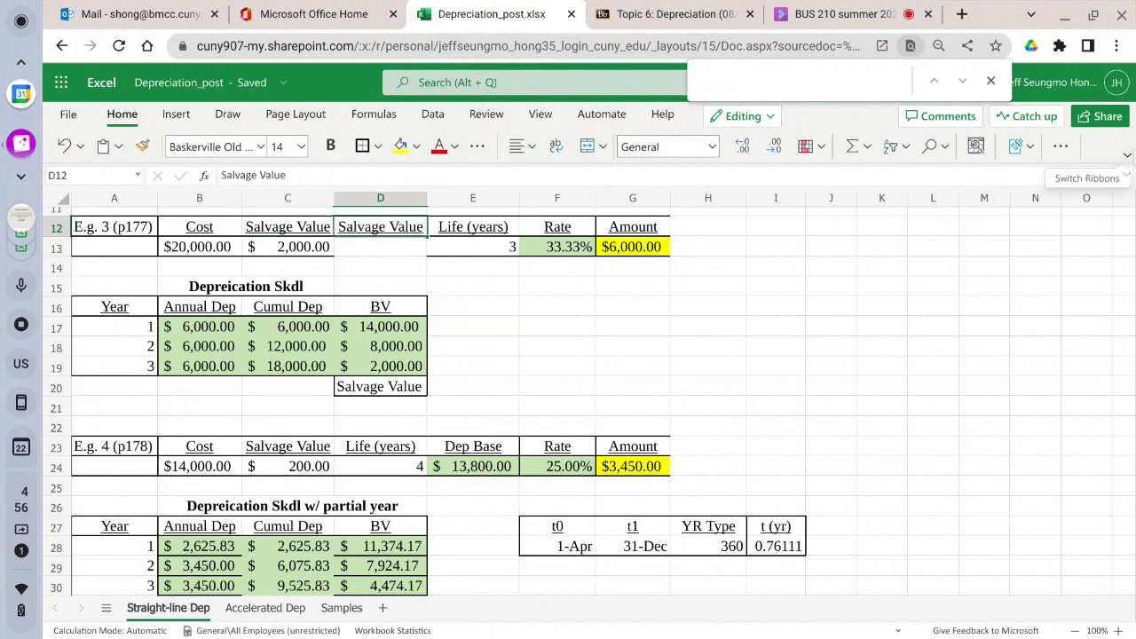
text(Dep)
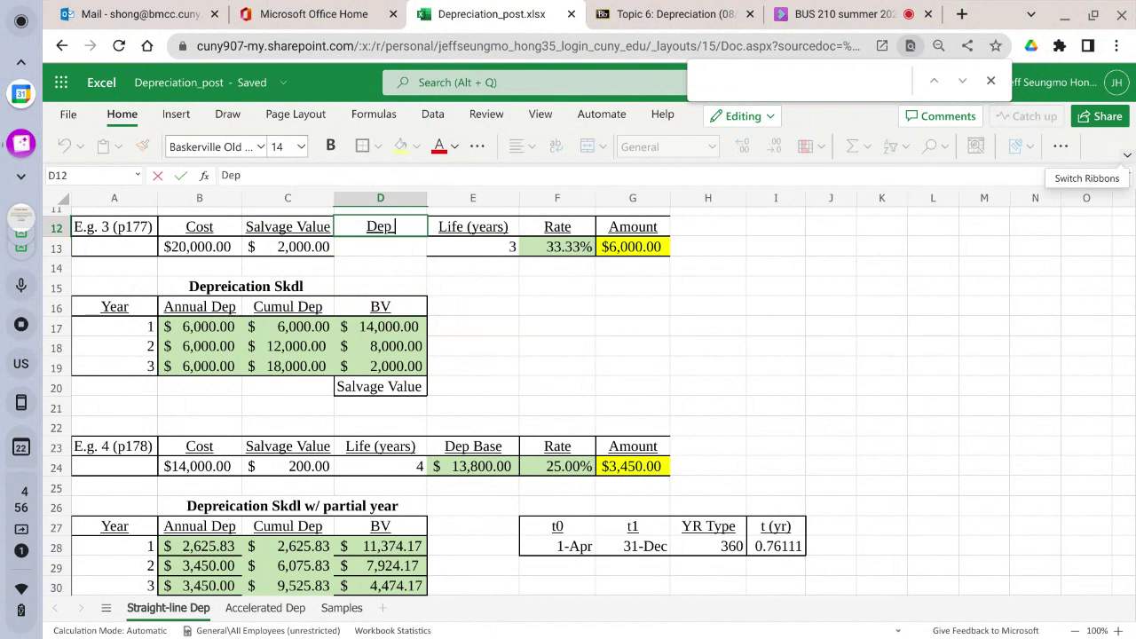
text( Base)
key(Return)
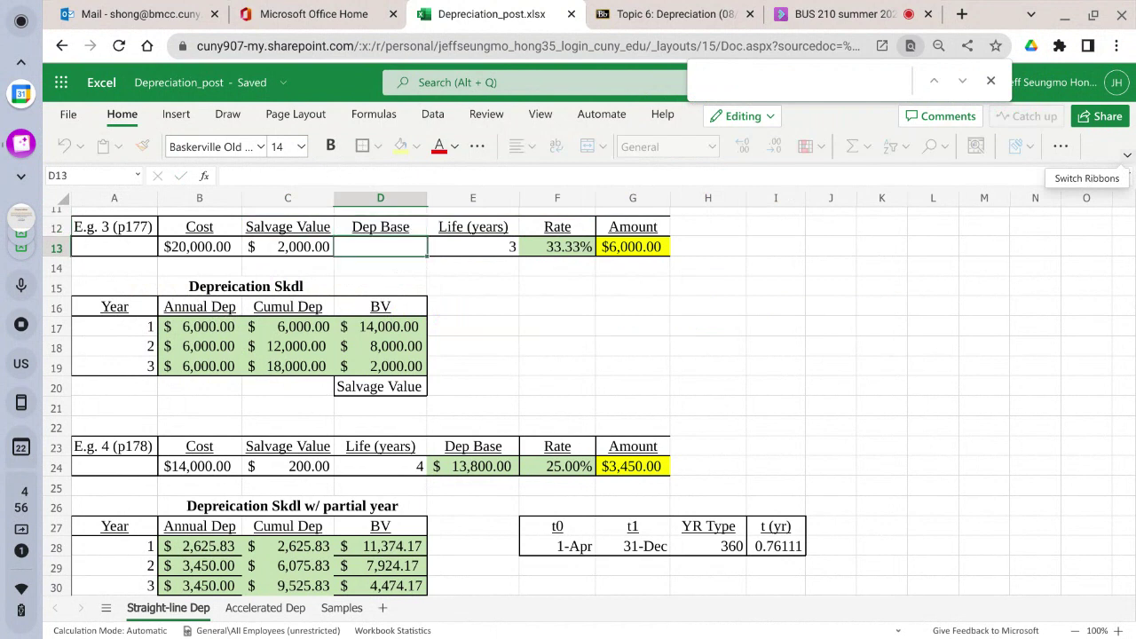
Calculate the E.g. 3 depreciation base in D13 with the formula =B13-C13
text(=)
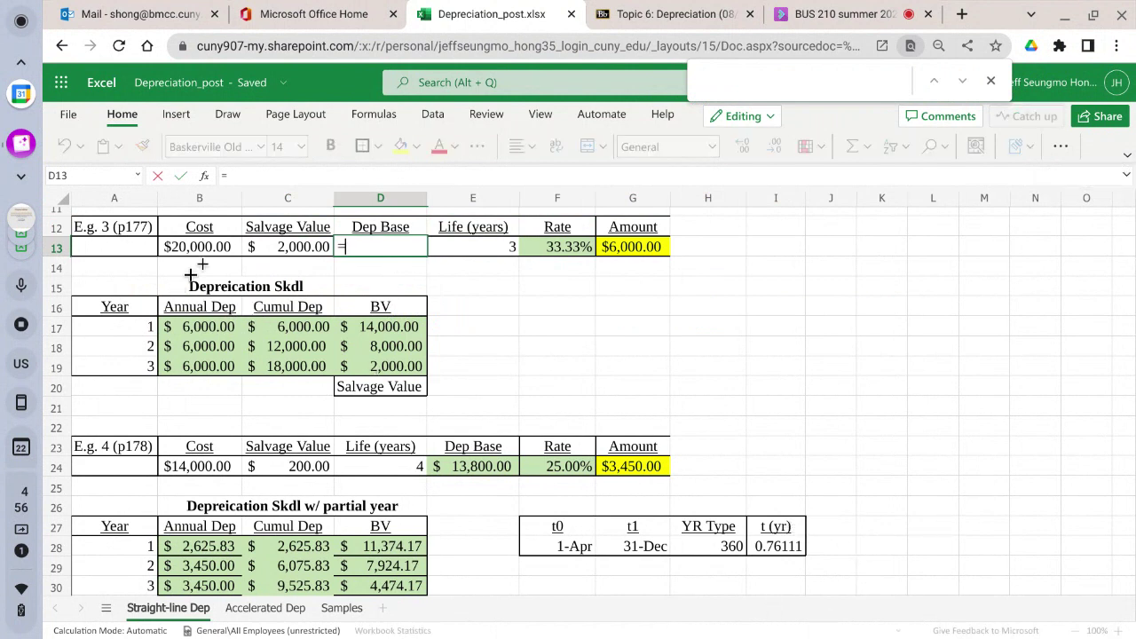
click(222, 248)
text(=)
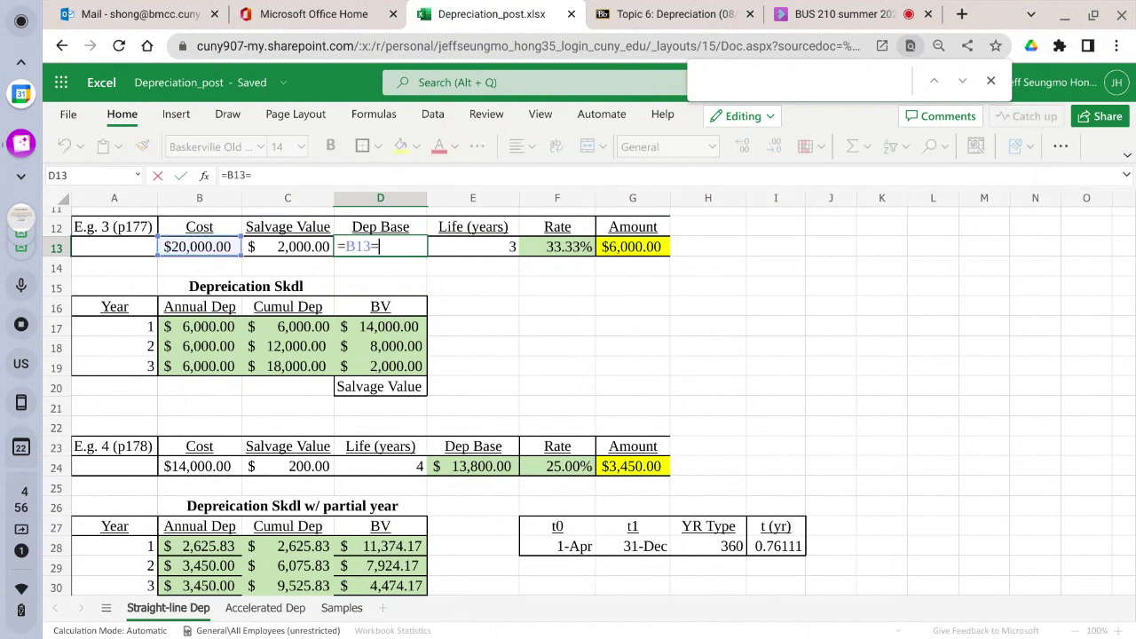
key(BackSpace)
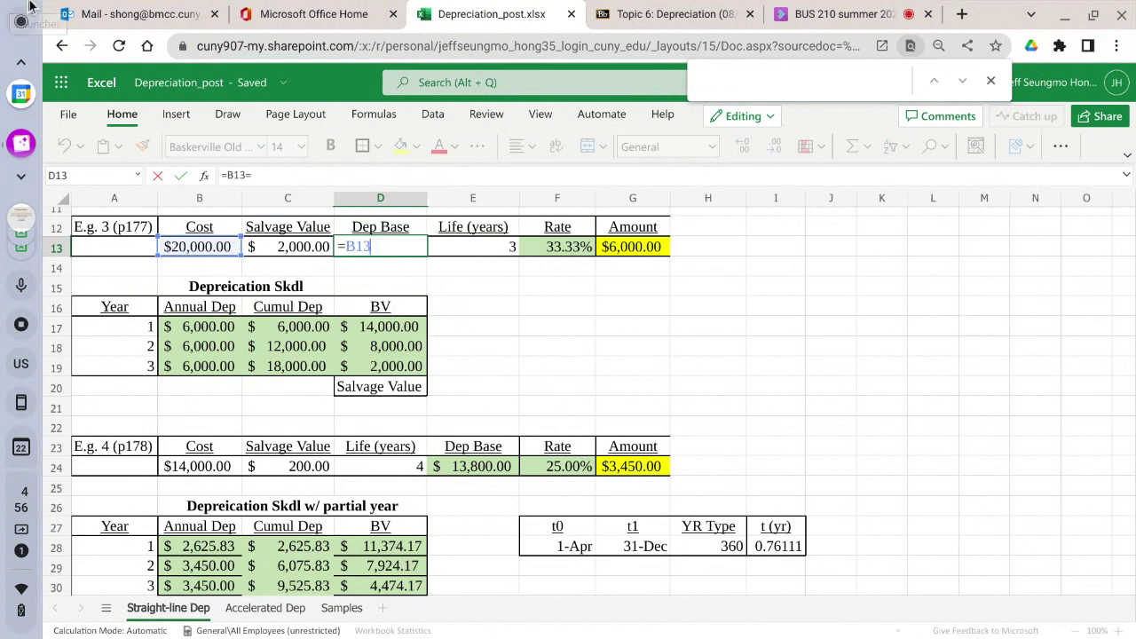
text(-)
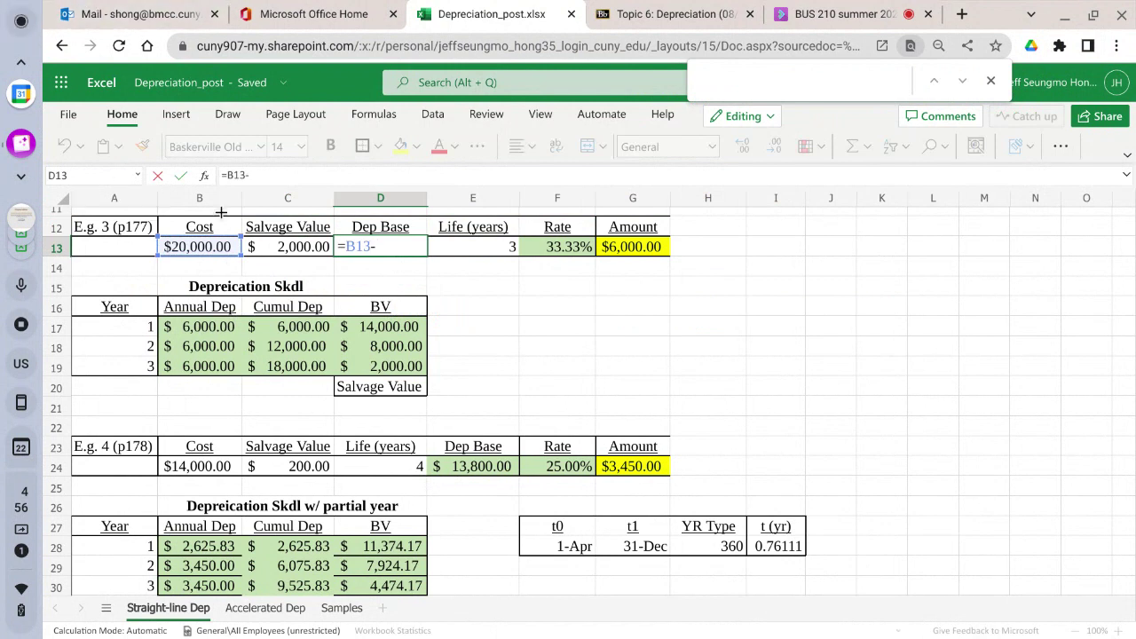
click(264, 246)
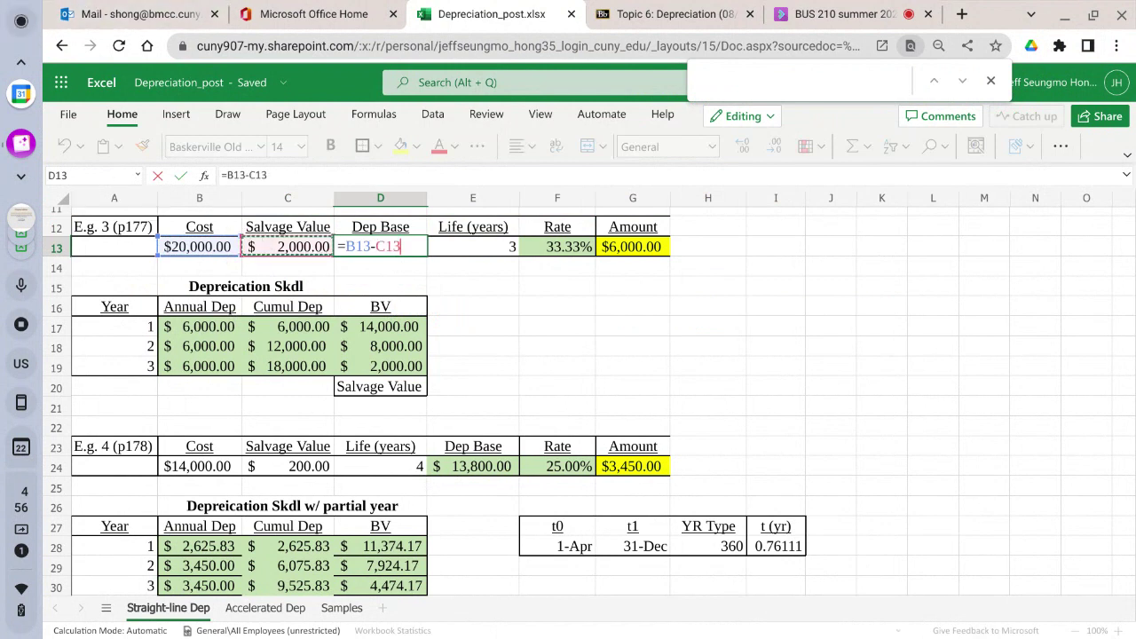
key(Return)
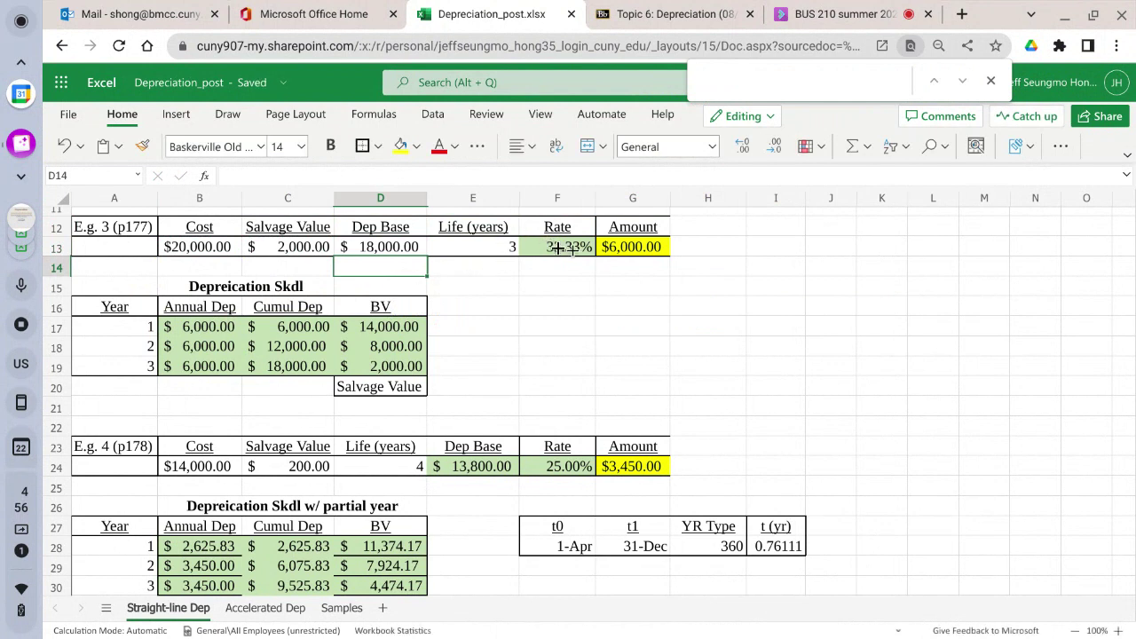
Change the E.g. 3 Amount formula in G13 to =D13*F13 so it draws on the Dep Base cell
click(639, 250)
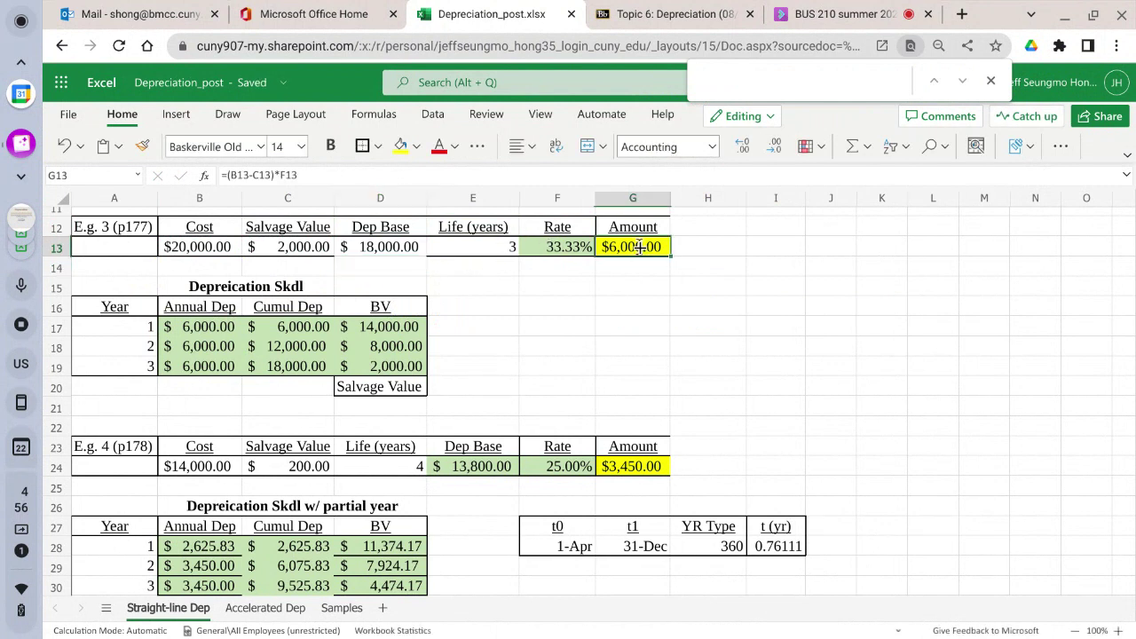
double_click(639, 247)
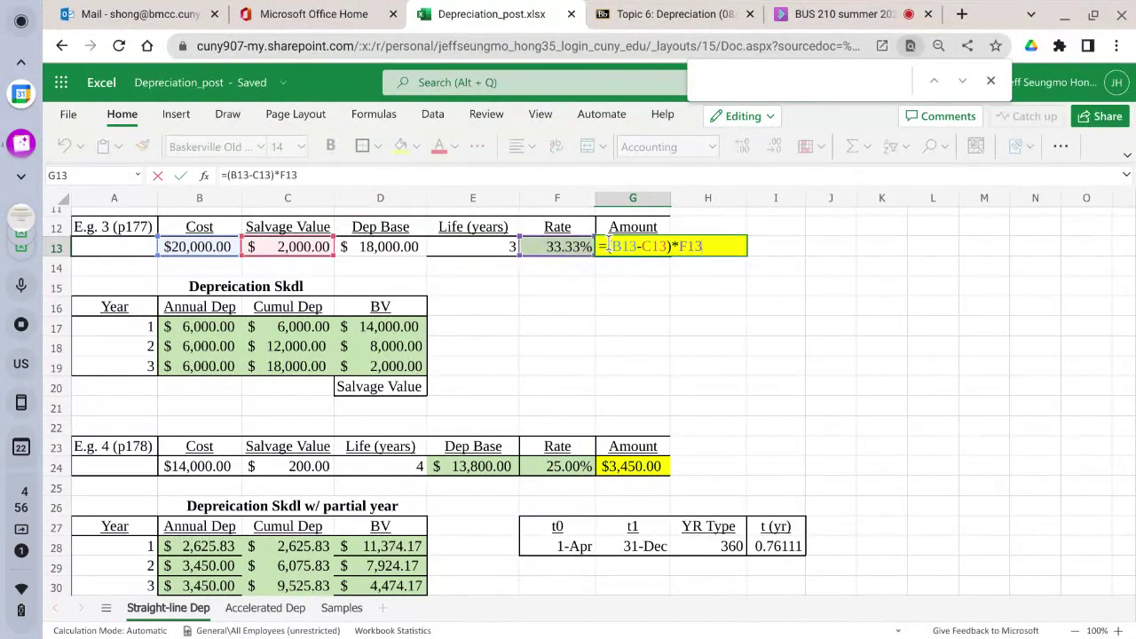
drag(603, 248, 672, 254)
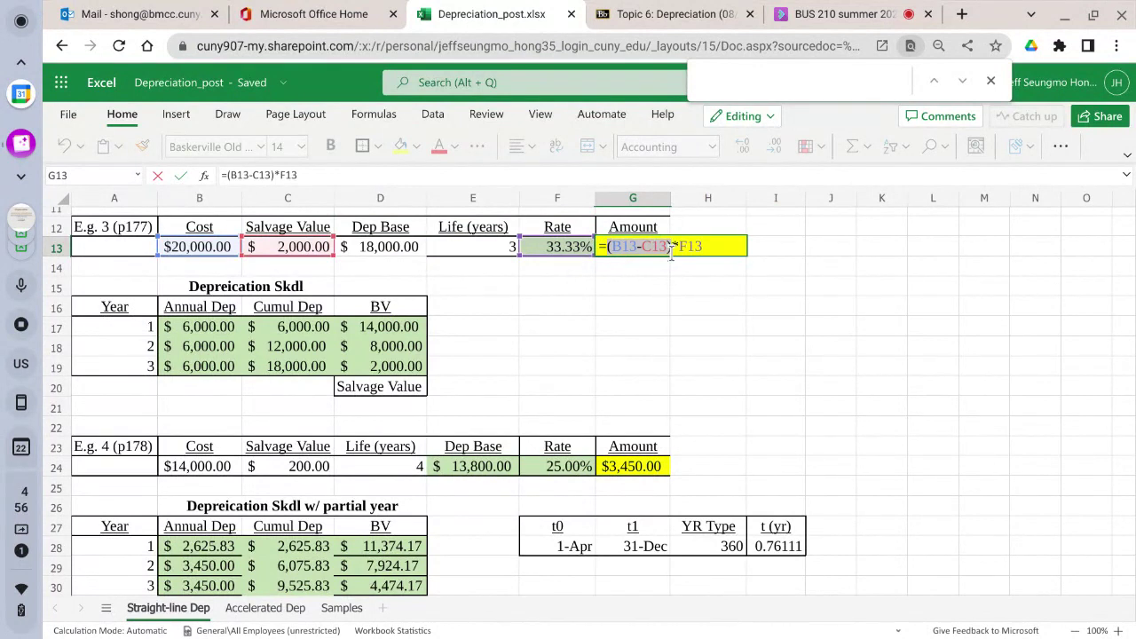
click(382, 245)
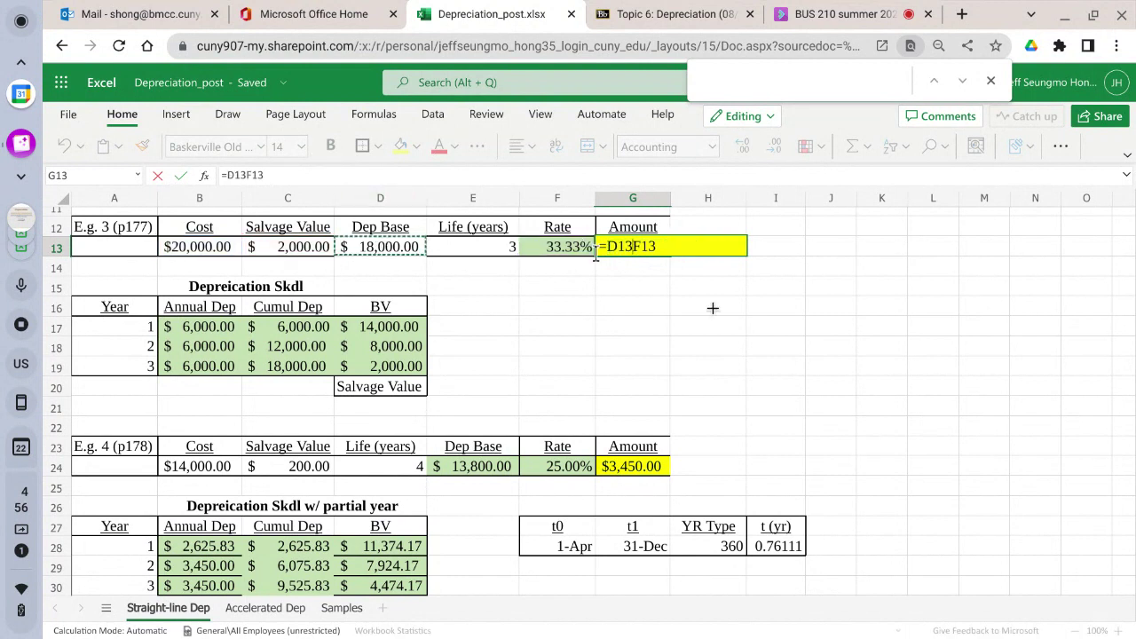
text(*)
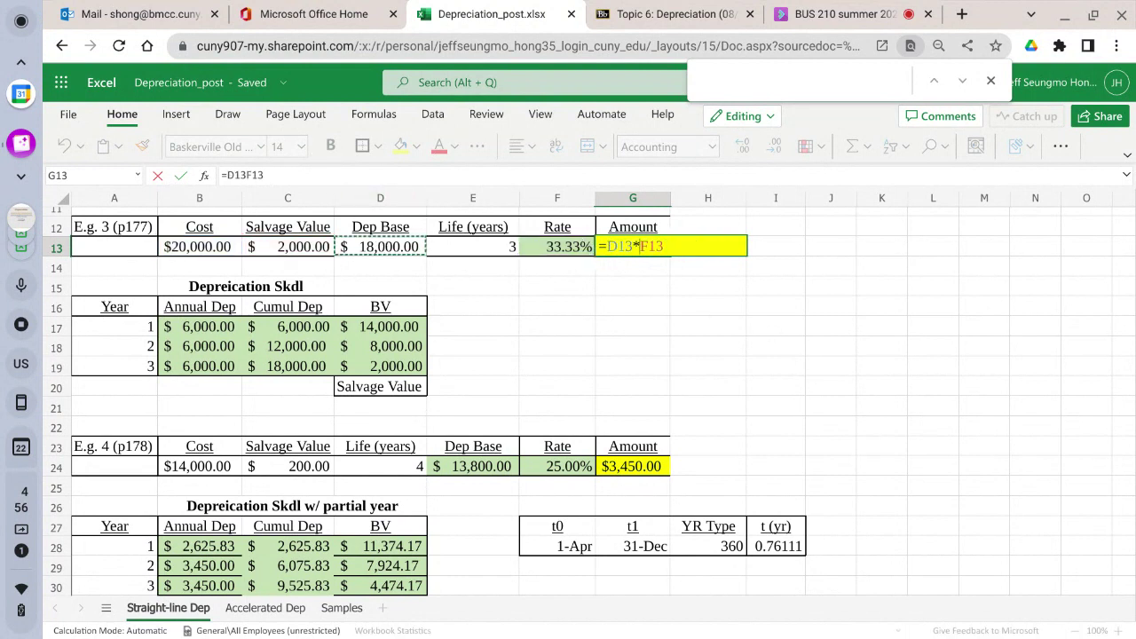
click(182, 174)
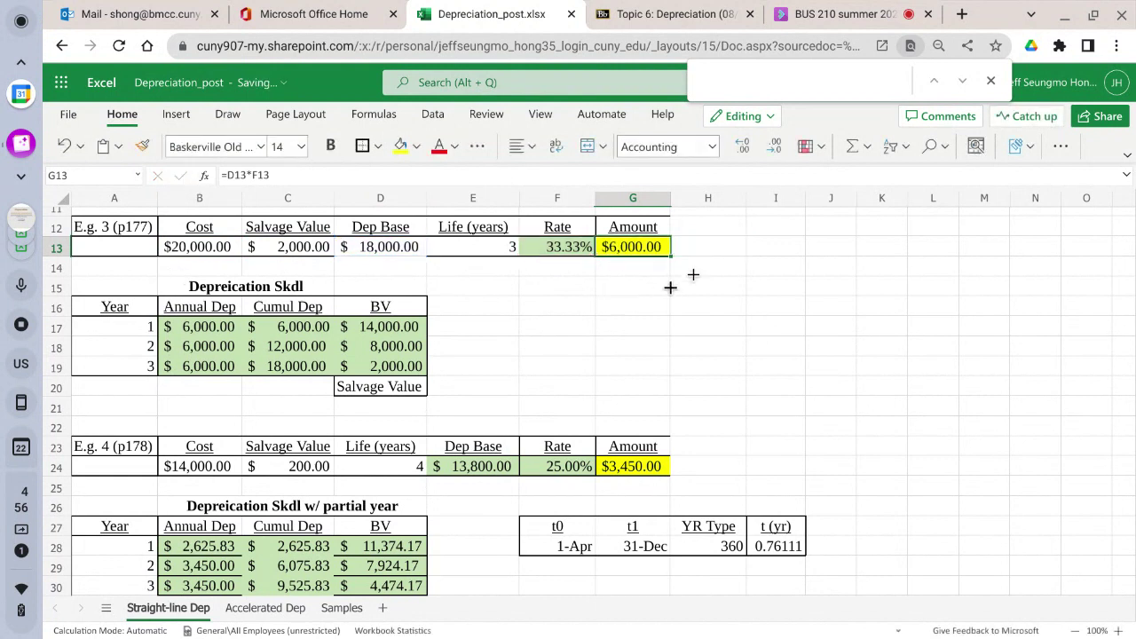
Examine the first-year Annual Dep formula in B17 and the E.g. 3 depreciation schedule in B16:D20
click(201, 305)
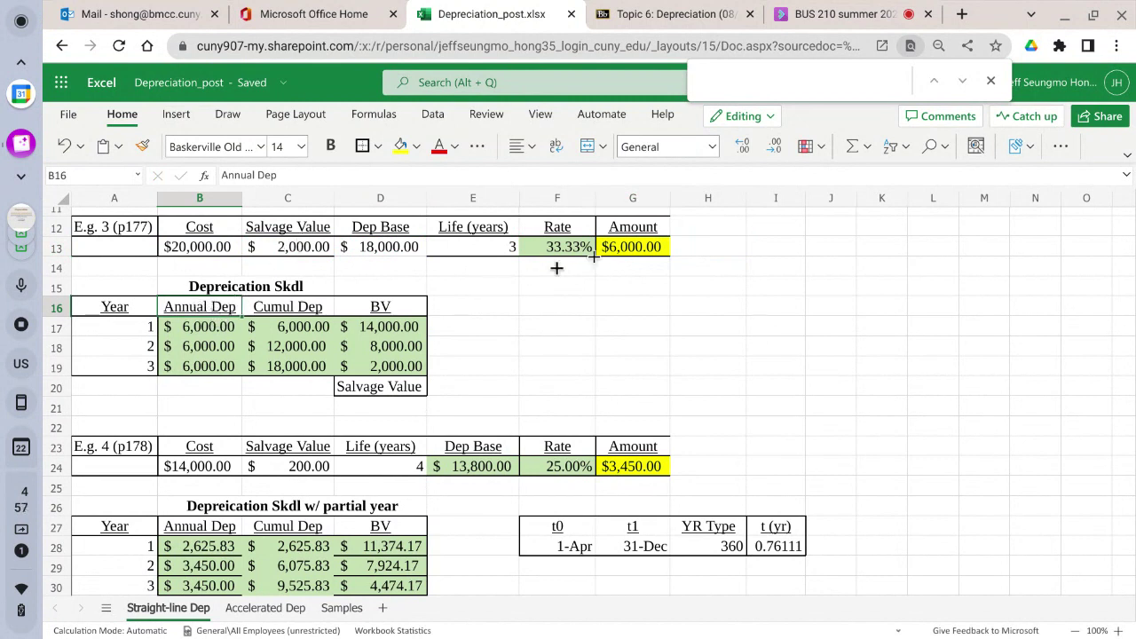
click(208, 331)
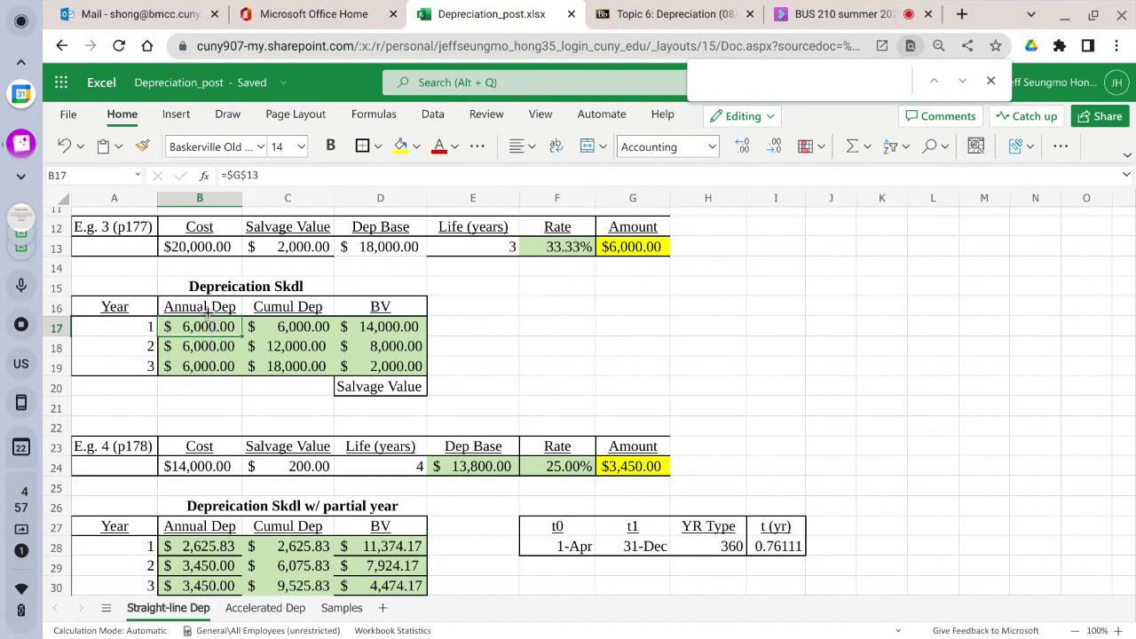
drag(208, 308, 367, 399)
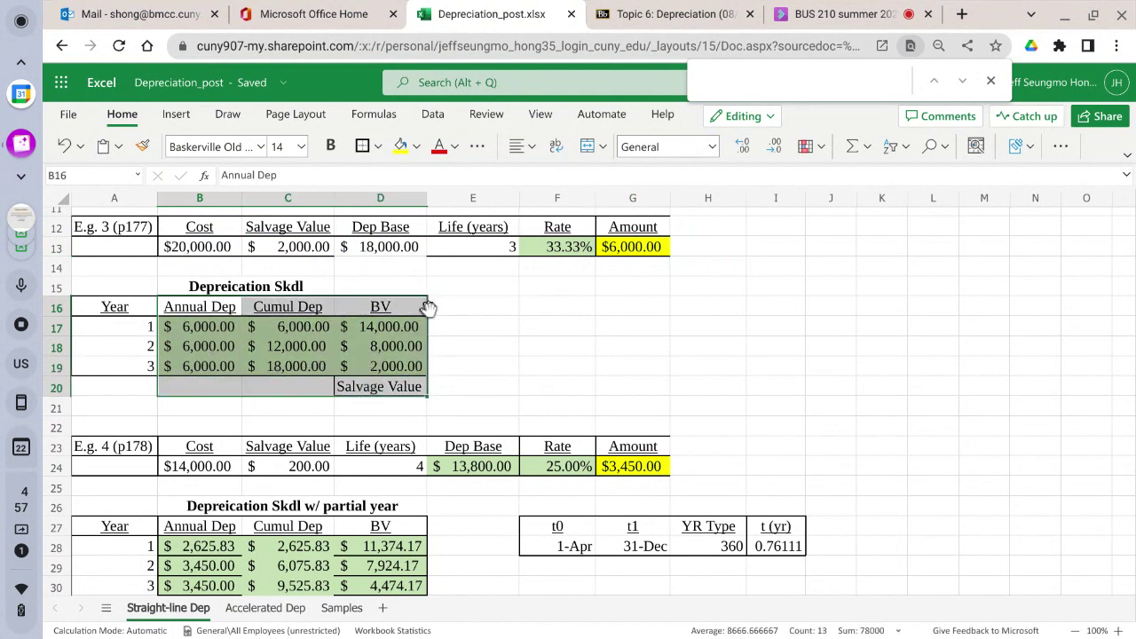
click(477, 303)
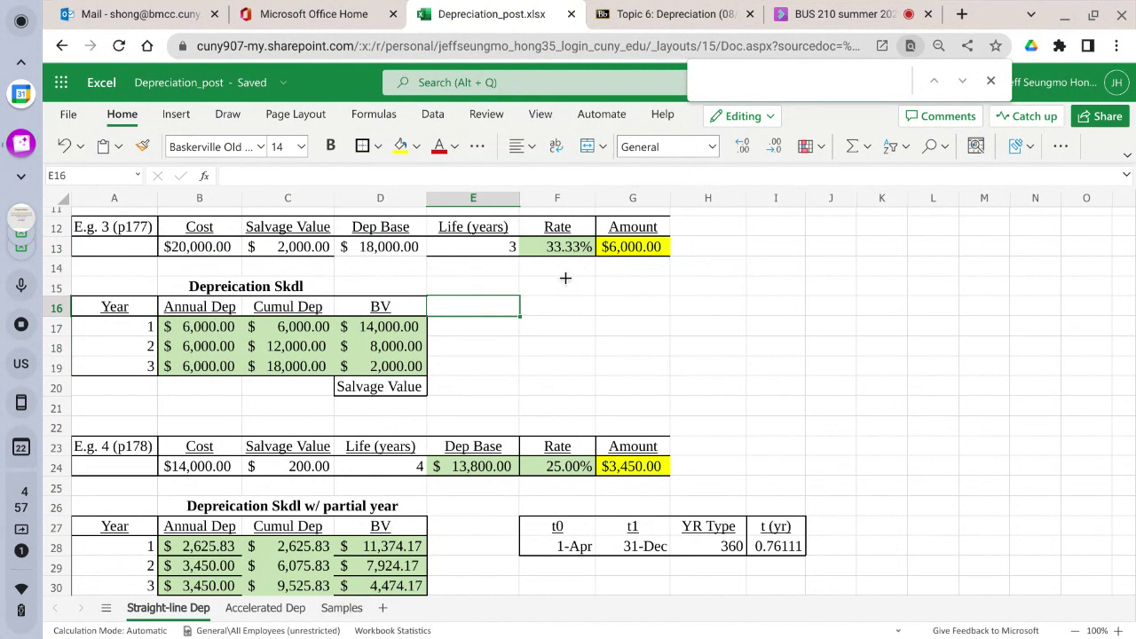
Switch to the Blackboard course page and open Homework 5 Screenshot from the course assignments
click(661, 14)
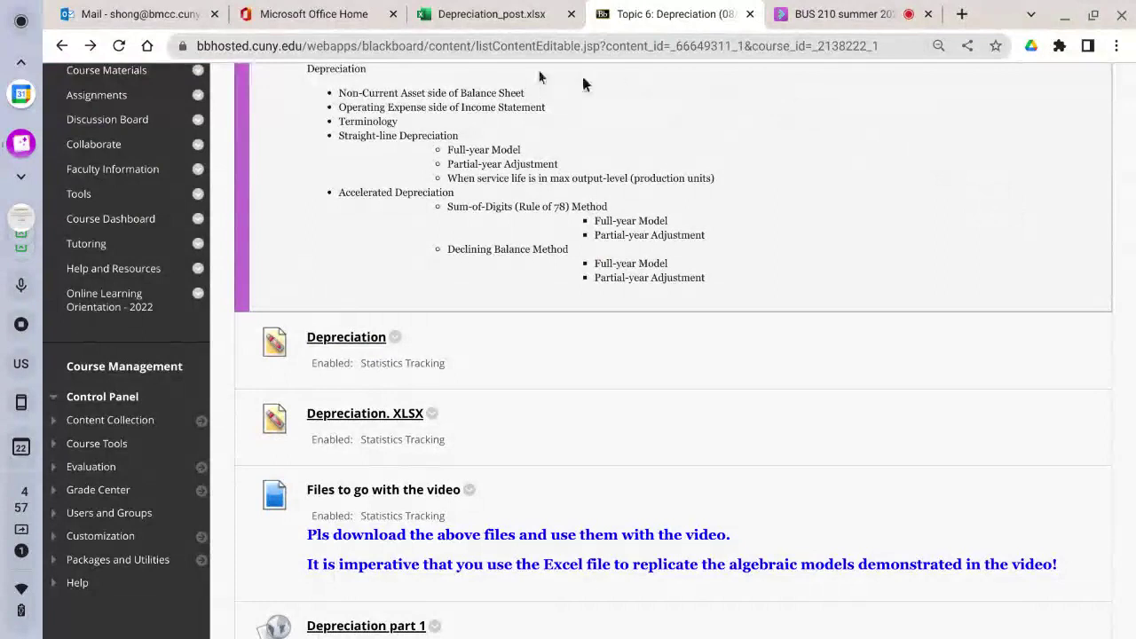
scroll(1132, 277, up, 1)
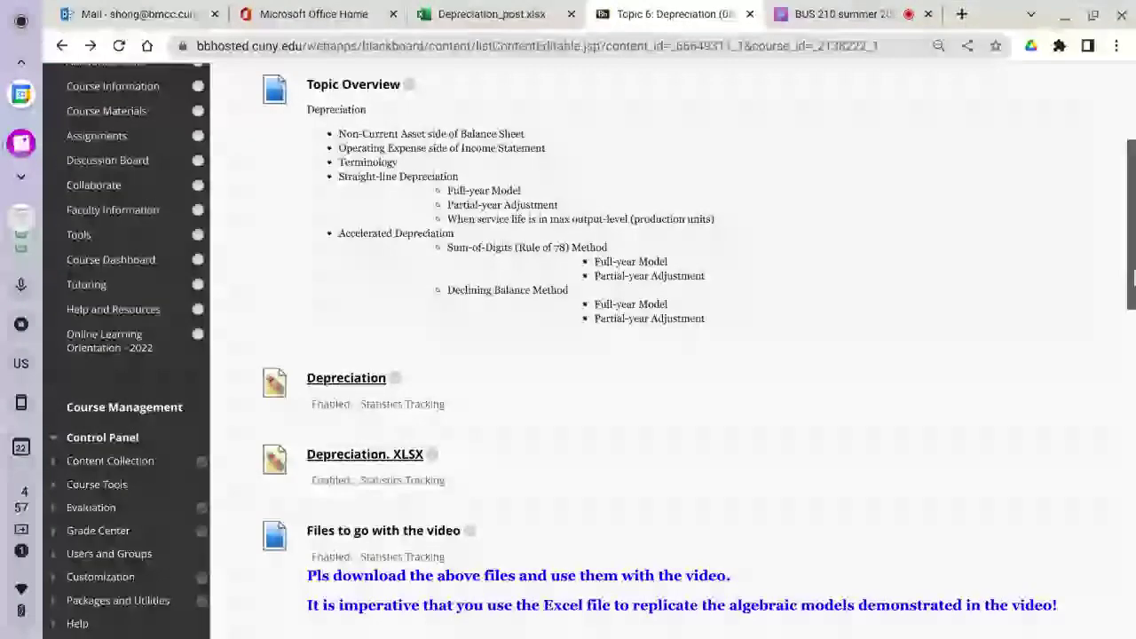
scroll(1133, 277, up, 3)
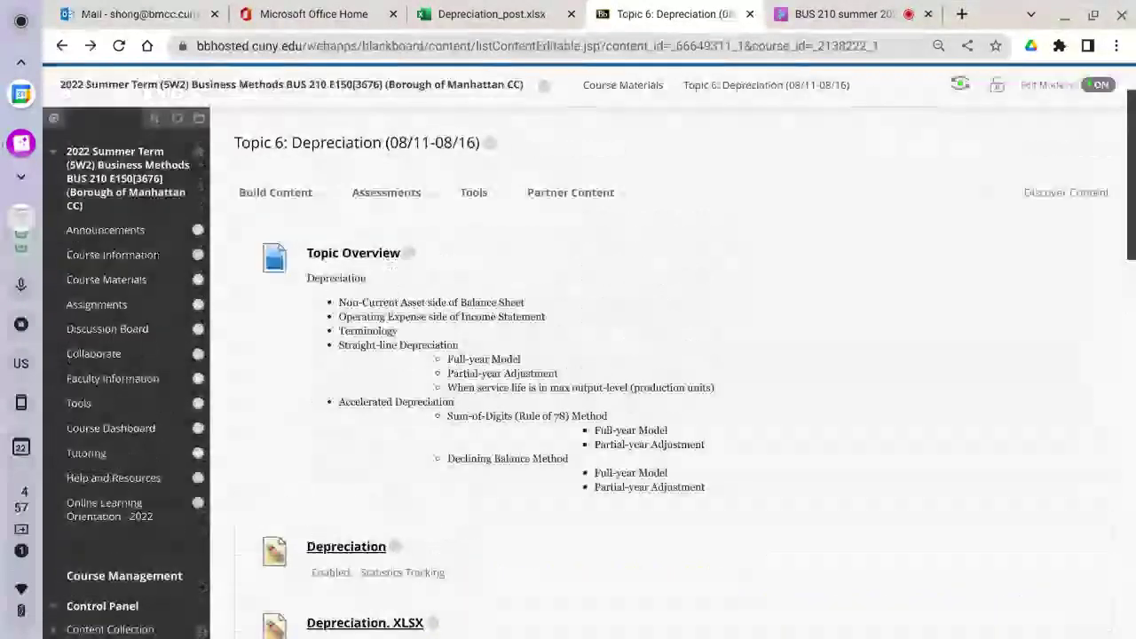
click(104, 313)
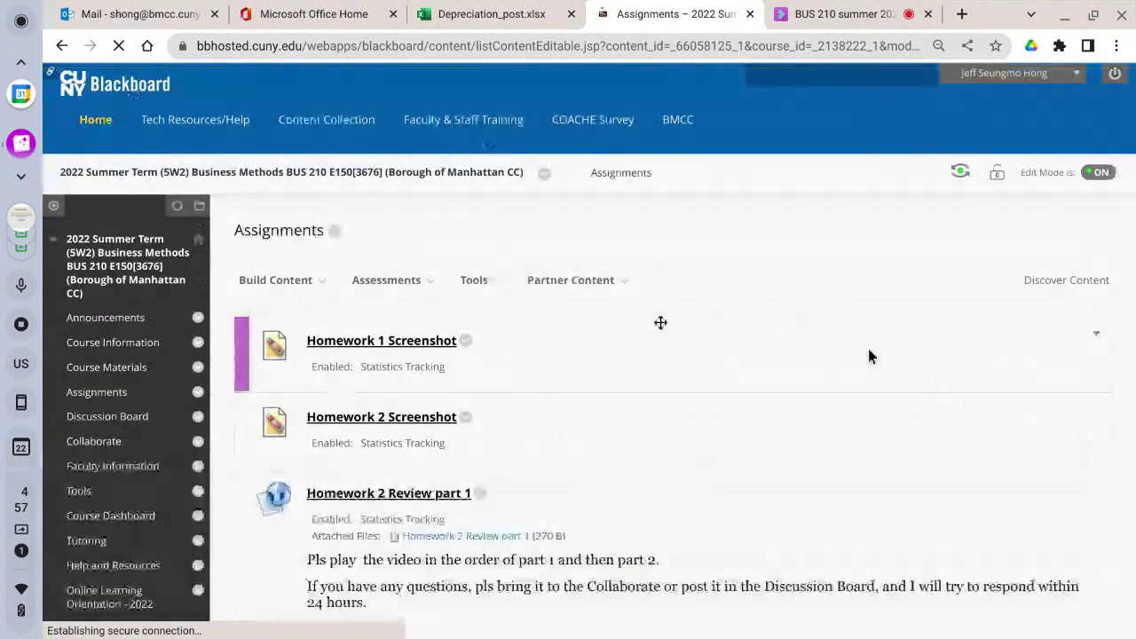
scroll(226, 382, down, 3)
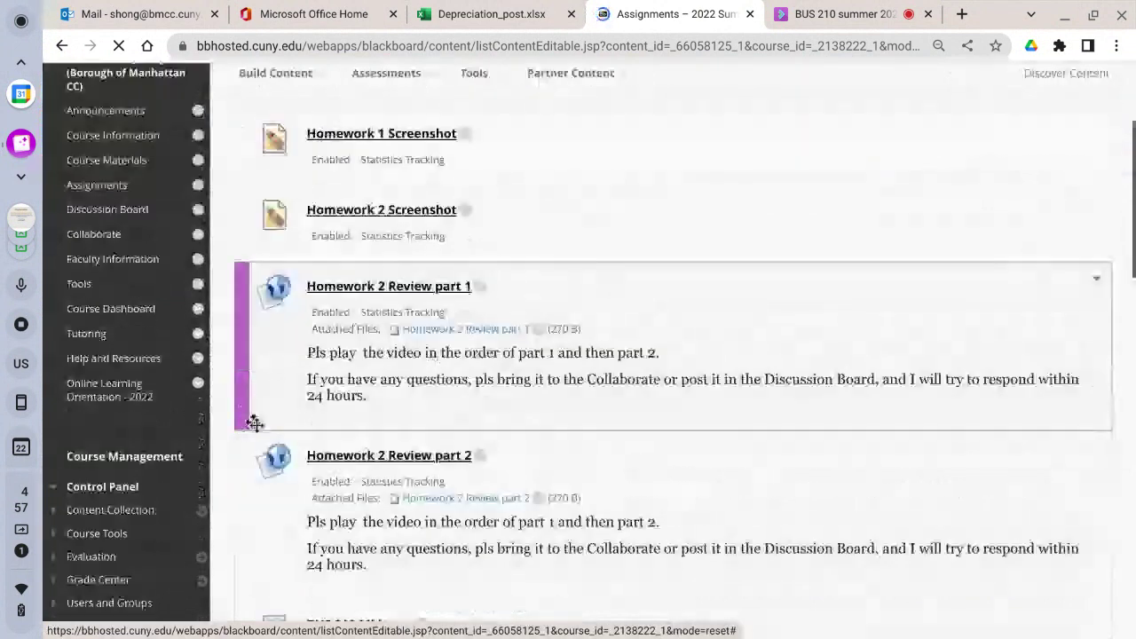
scroll(255, 423, down, 7)
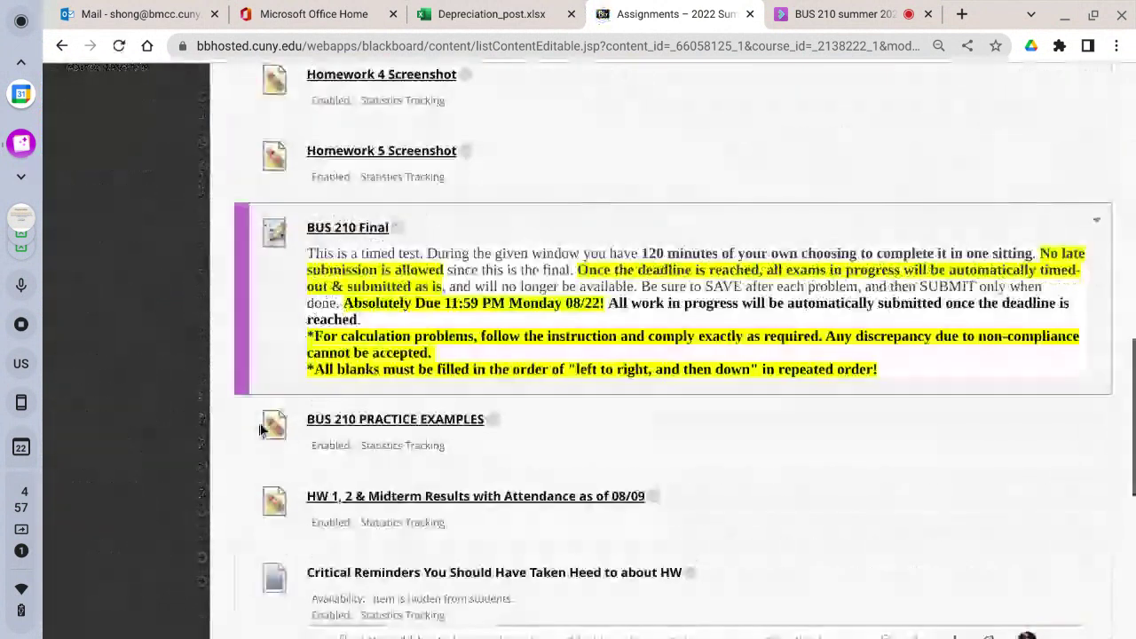
scroll(260, 430, down, 1)
scroll(345, 387, up, 1)
scroll(344, 387, up, 3)
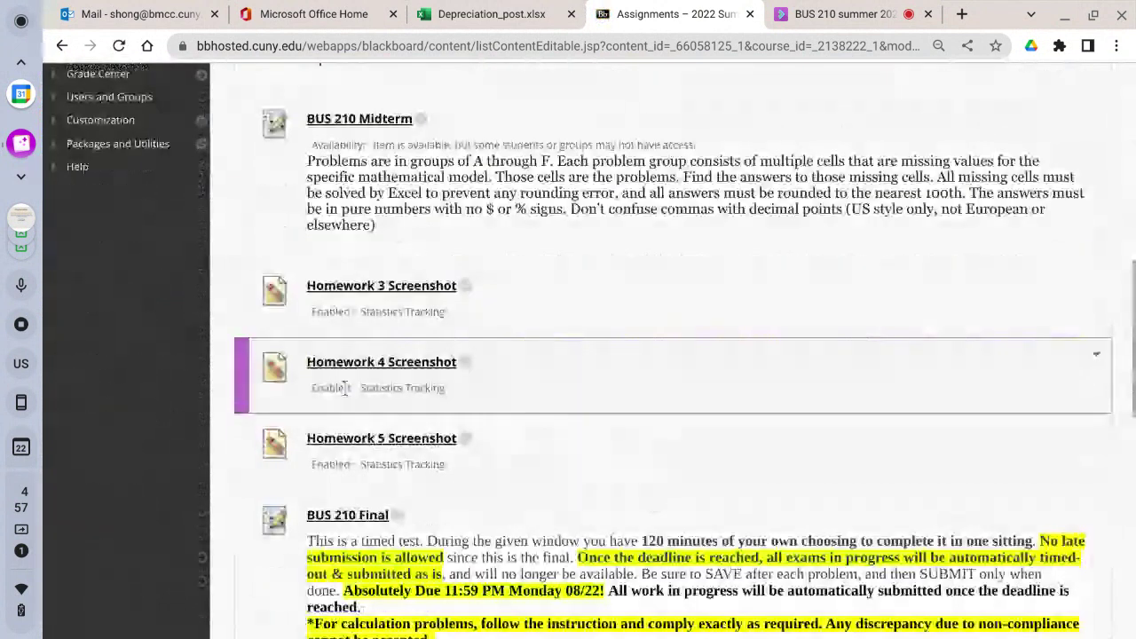
click(383, 448)
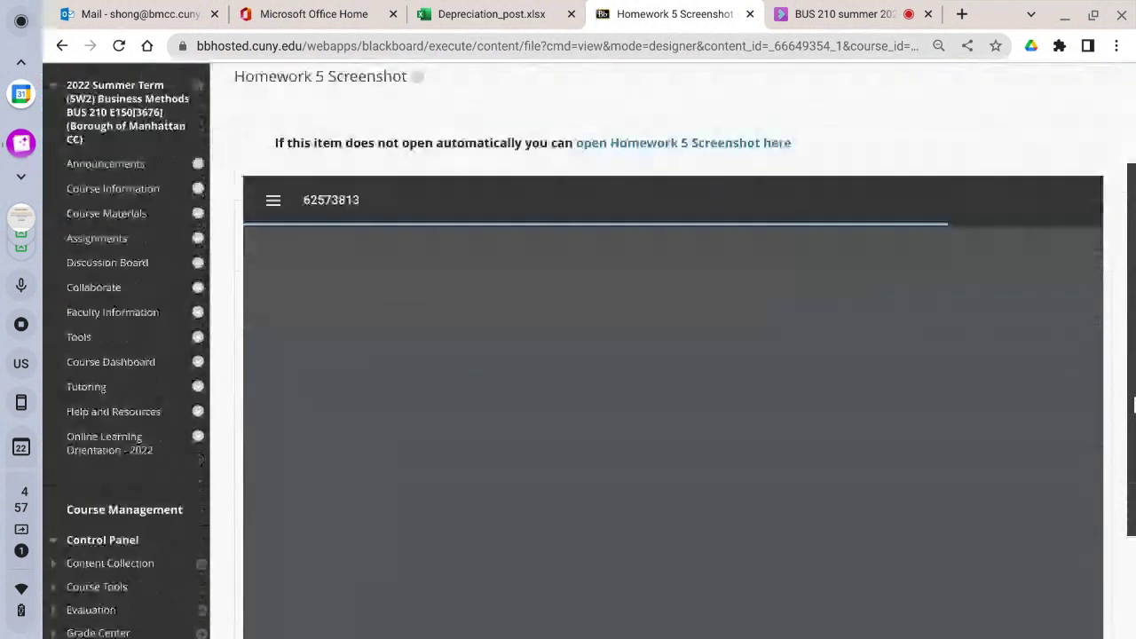
Read the LU 17–1a extra practice quiz on preparing a straight-line depreciation schedule for a truck
scroll(1134, 405, down, 2)
scroll(1133, 401, down, 1)
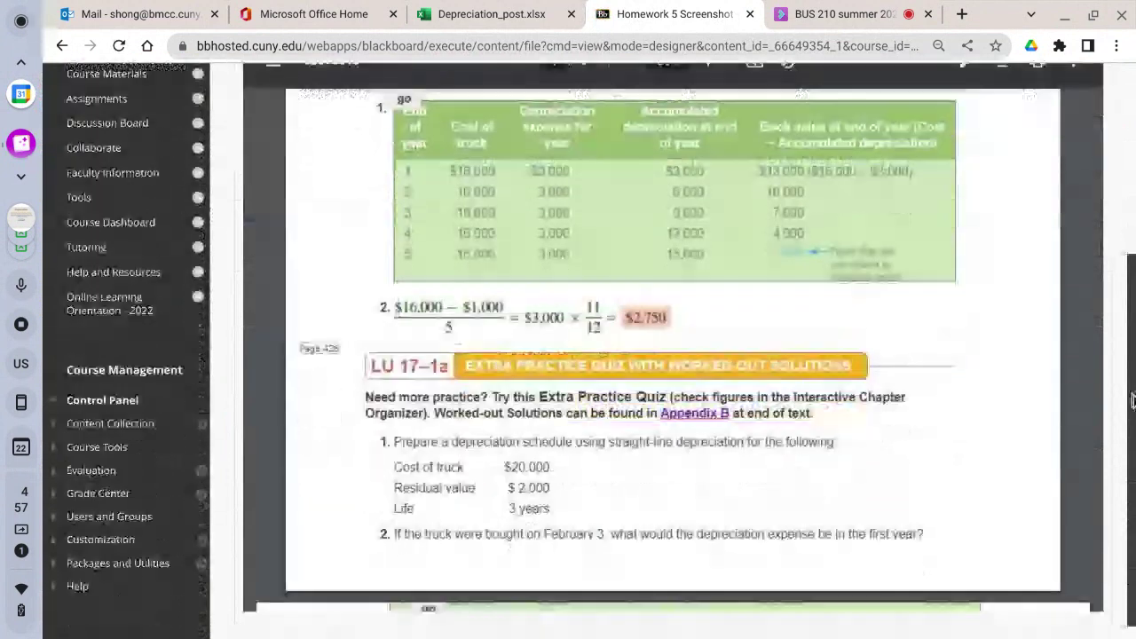
scroll(1133, 401, down, 1)
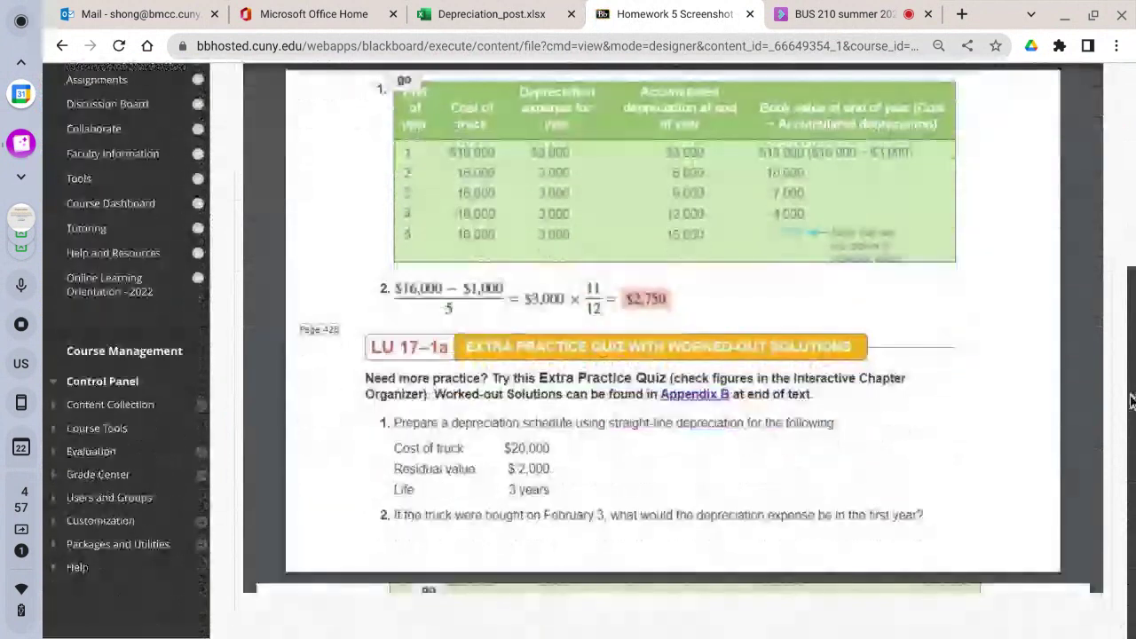
scroll(437, 444, down, 3)
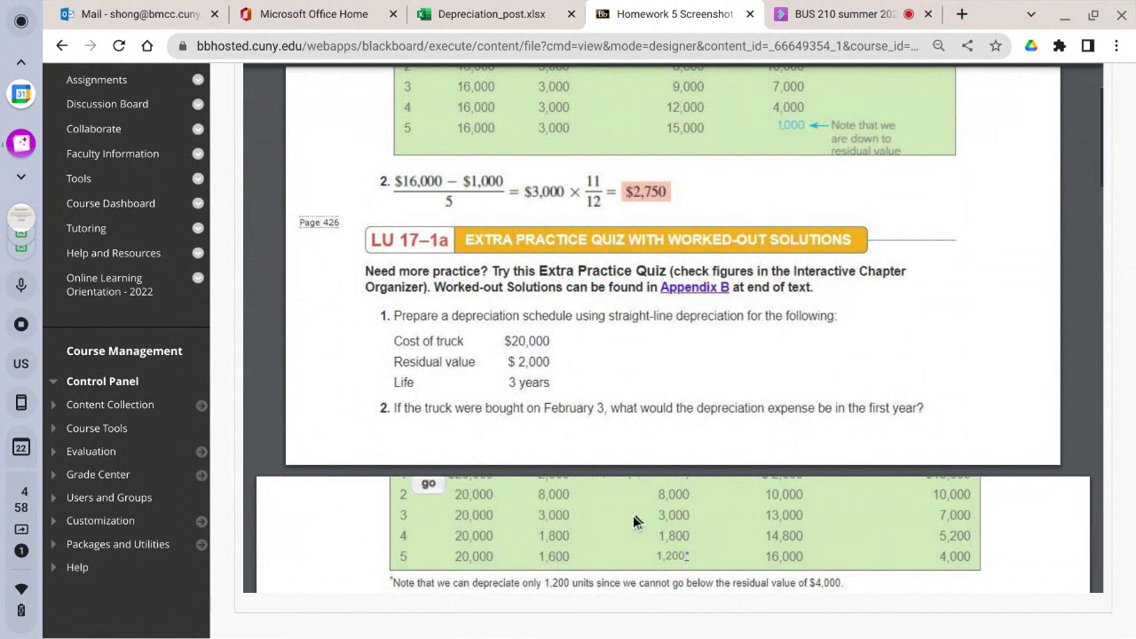
scroll(593, 555, up, 1)
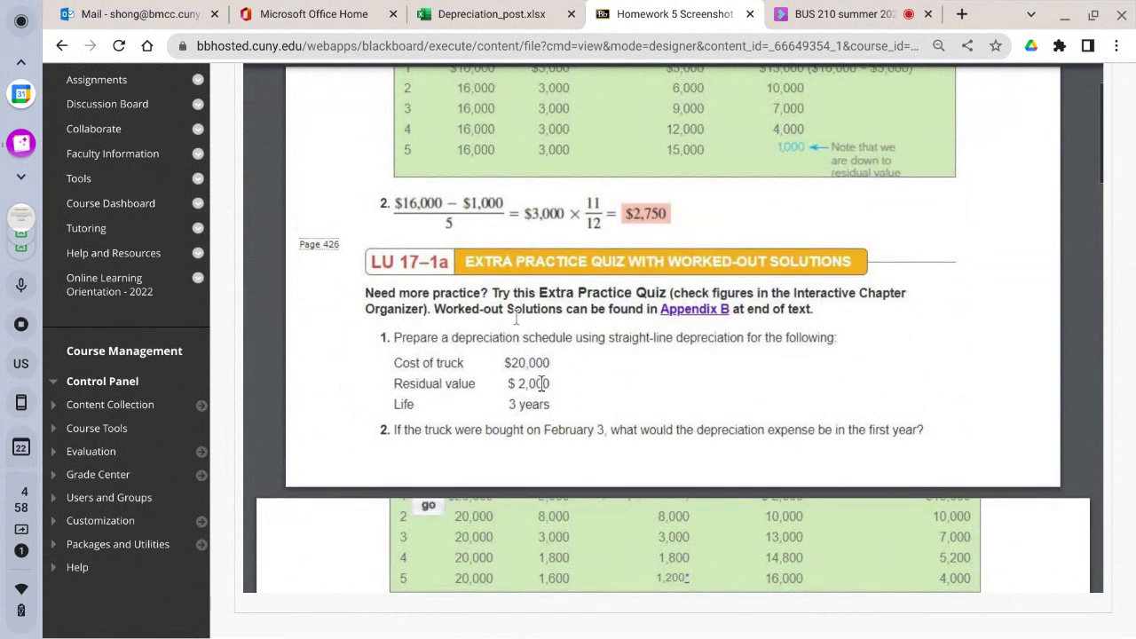
Return to the Depreciation_post.xlsx workbook and review the Annual Dep column of the E.g. 3 schedule on the Straight-line Dep sheet
click(467, 14)
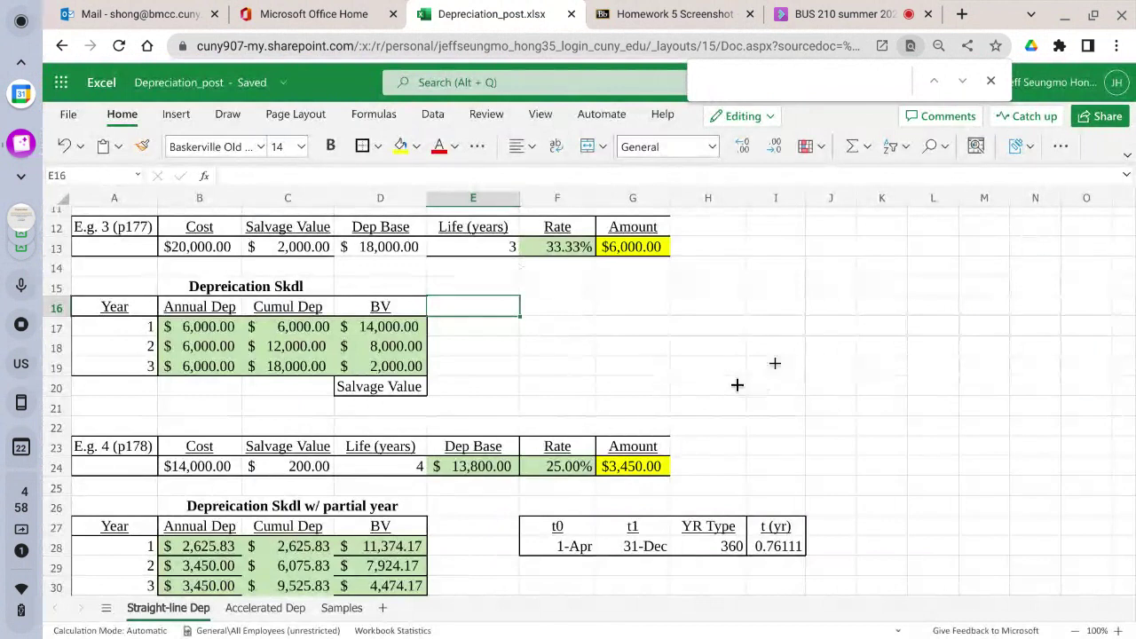
scroll(736, 385, up, 1)
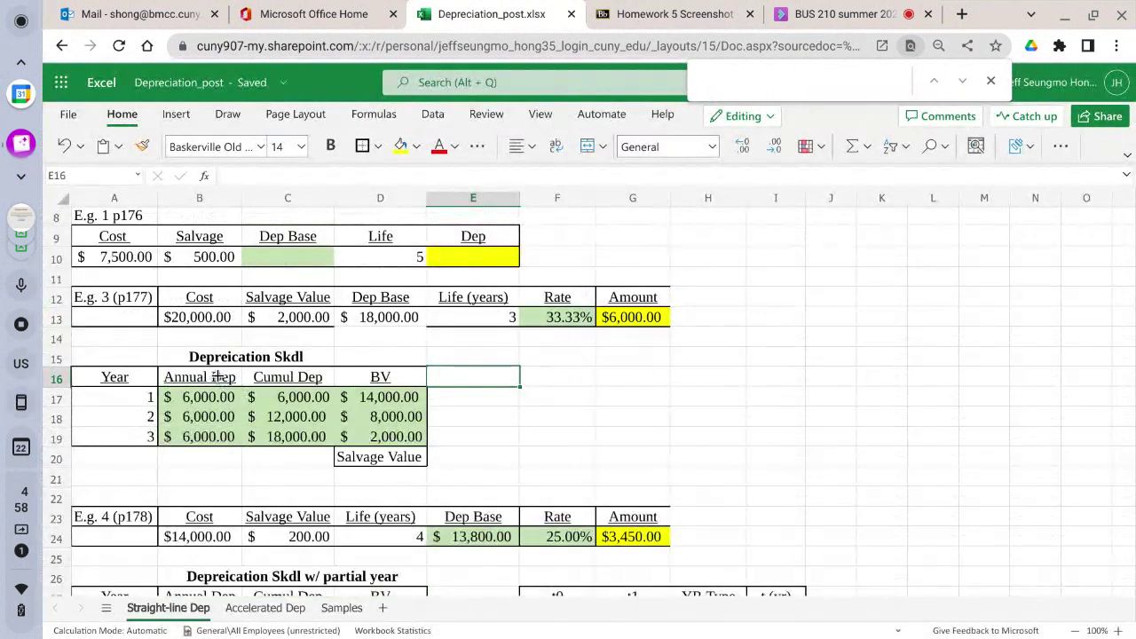
click(217, 376)
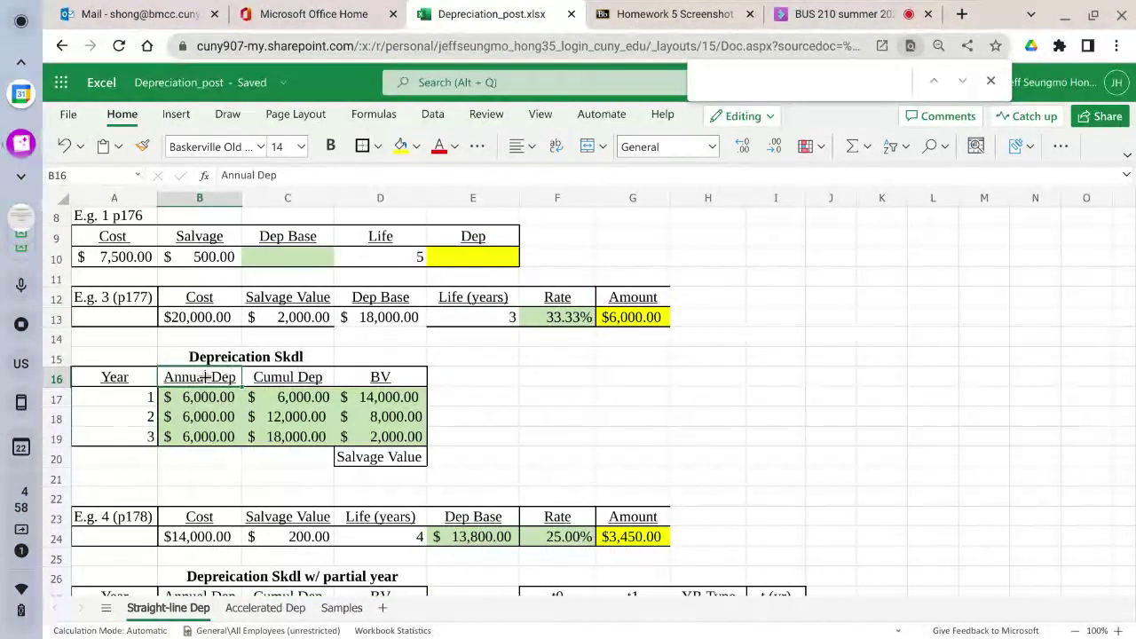
Move the E.g. 3 schedule block B16:D20 one column over to C16:E20 and head the freed column BV@BEG in B16
drag(203, 376, 404, 469)
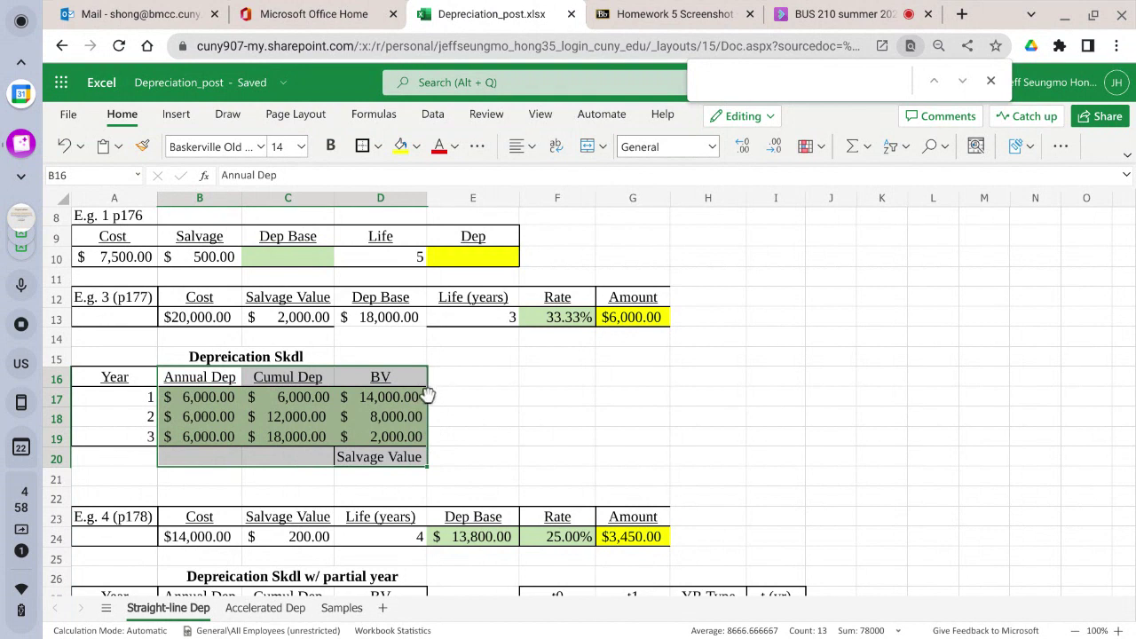
drag(427, 396, 474, 398)
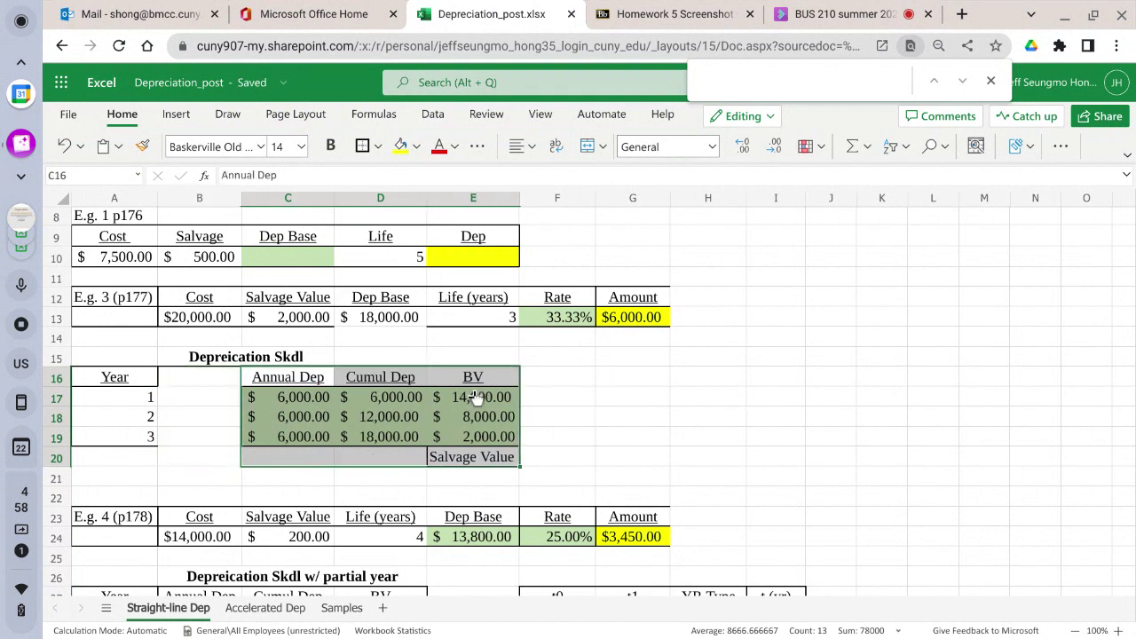
click(165, 377)
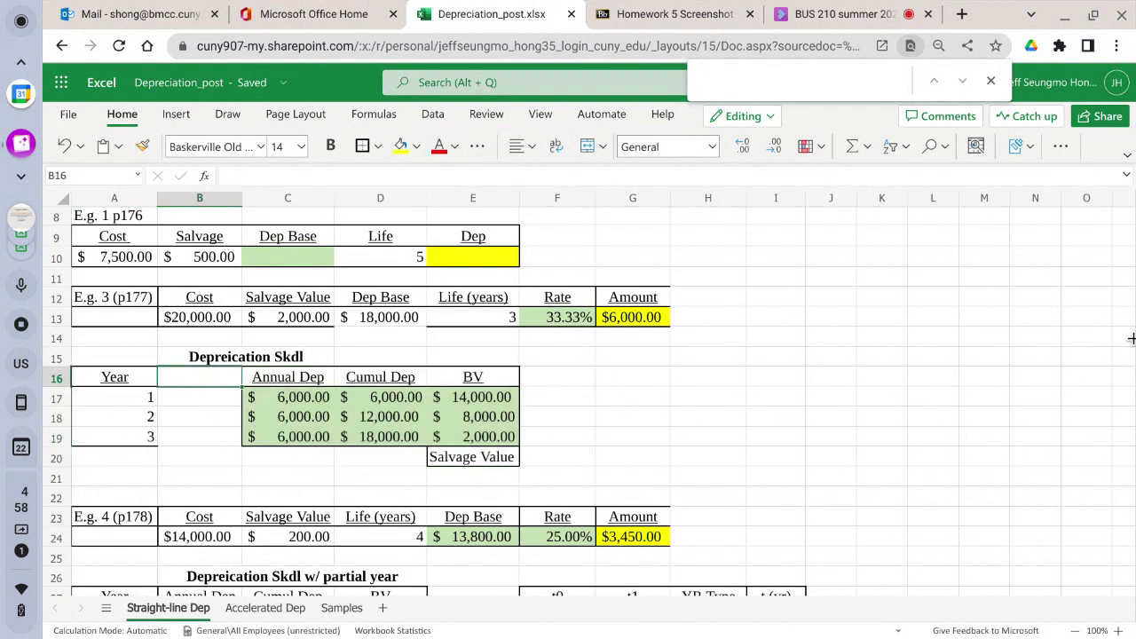
text(B)
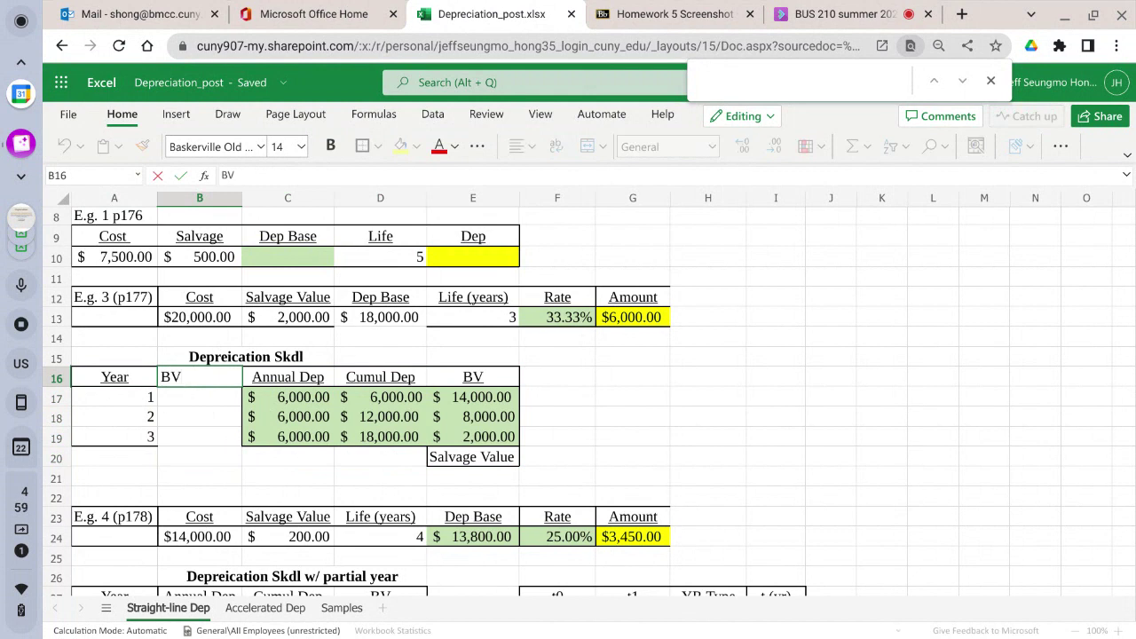
text(V@BEG)
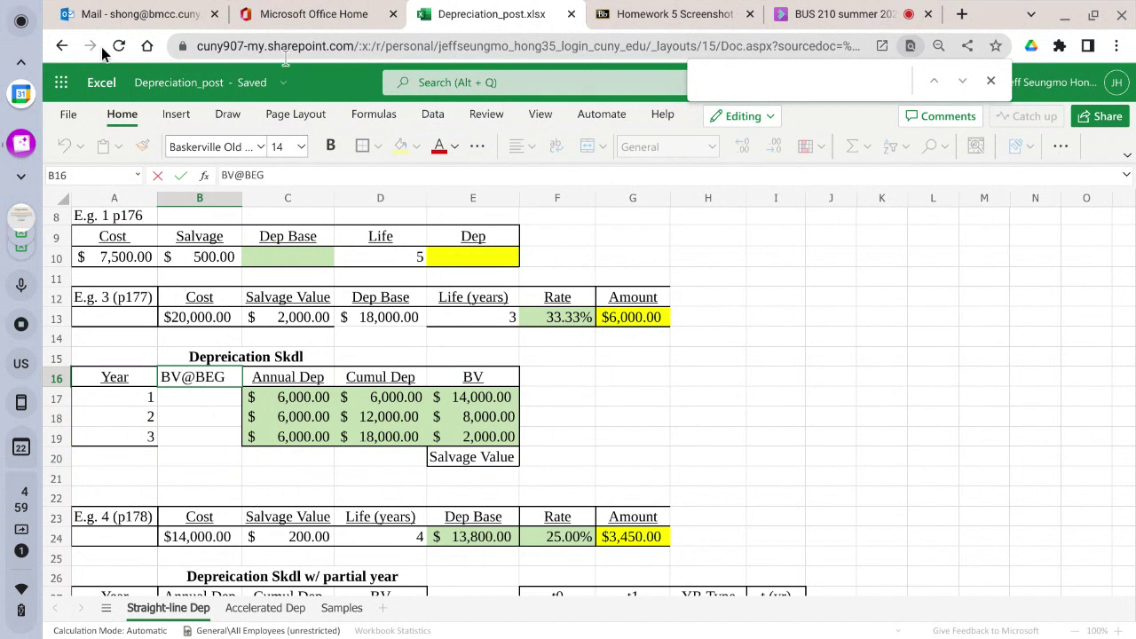
Rename the BV heading in E16 of the E.g. 3 schedule to BV@END
click(492, 371)
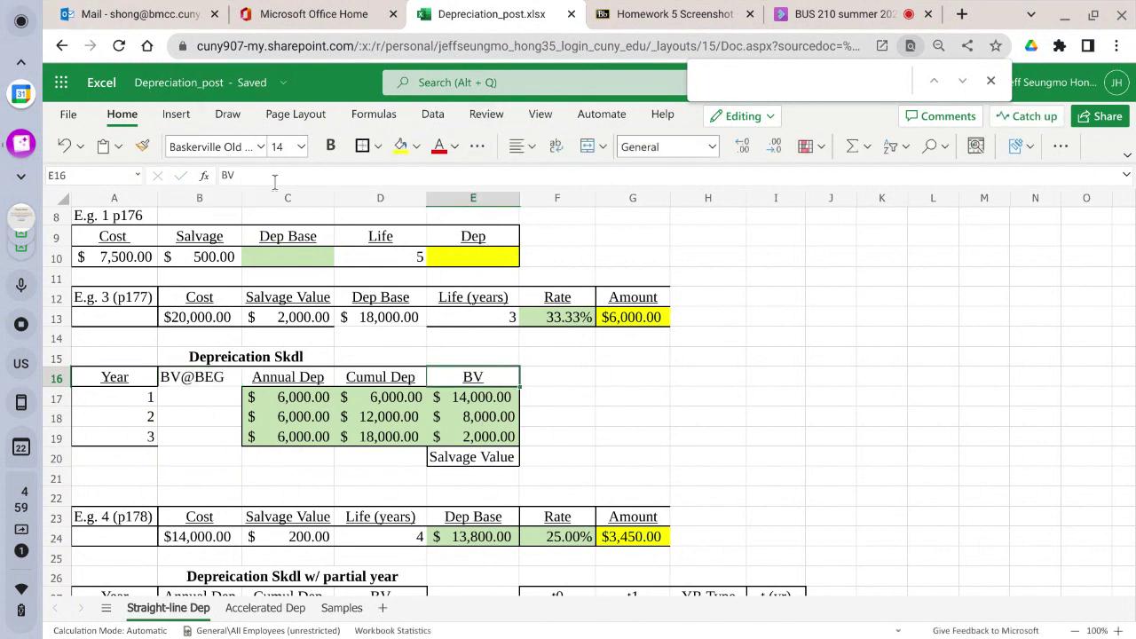
key(F2)
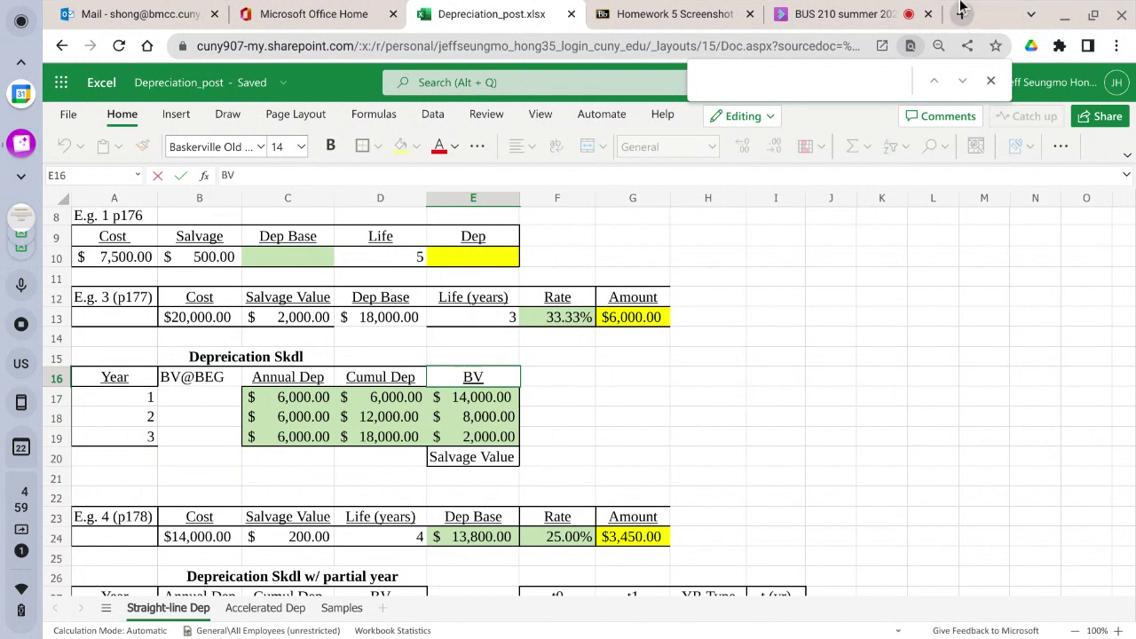
text(@)
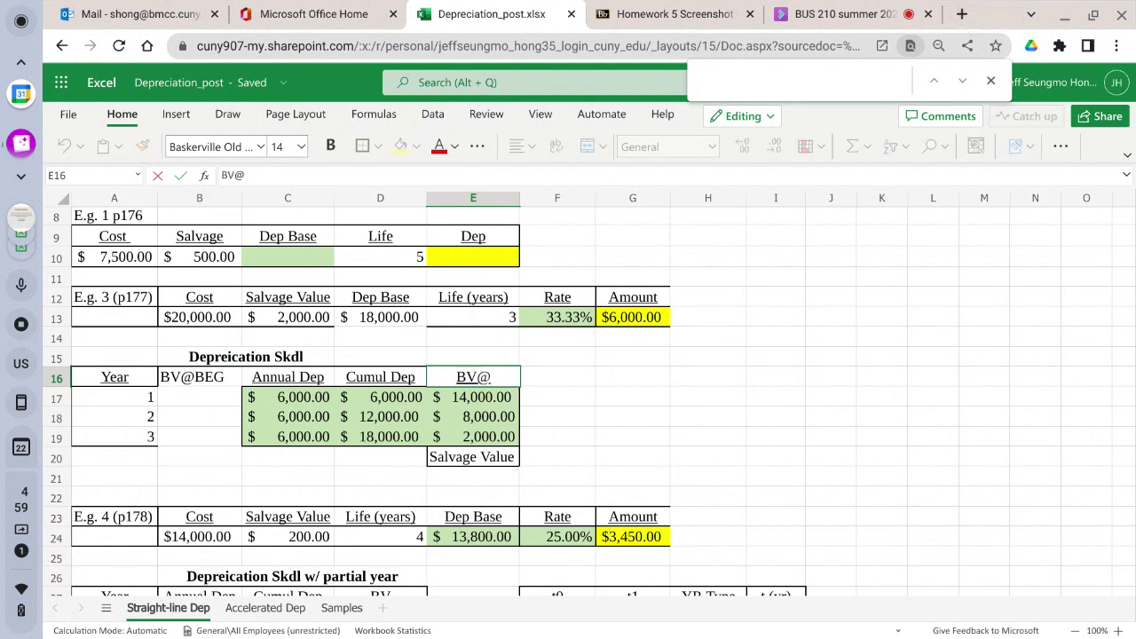
text(EN)
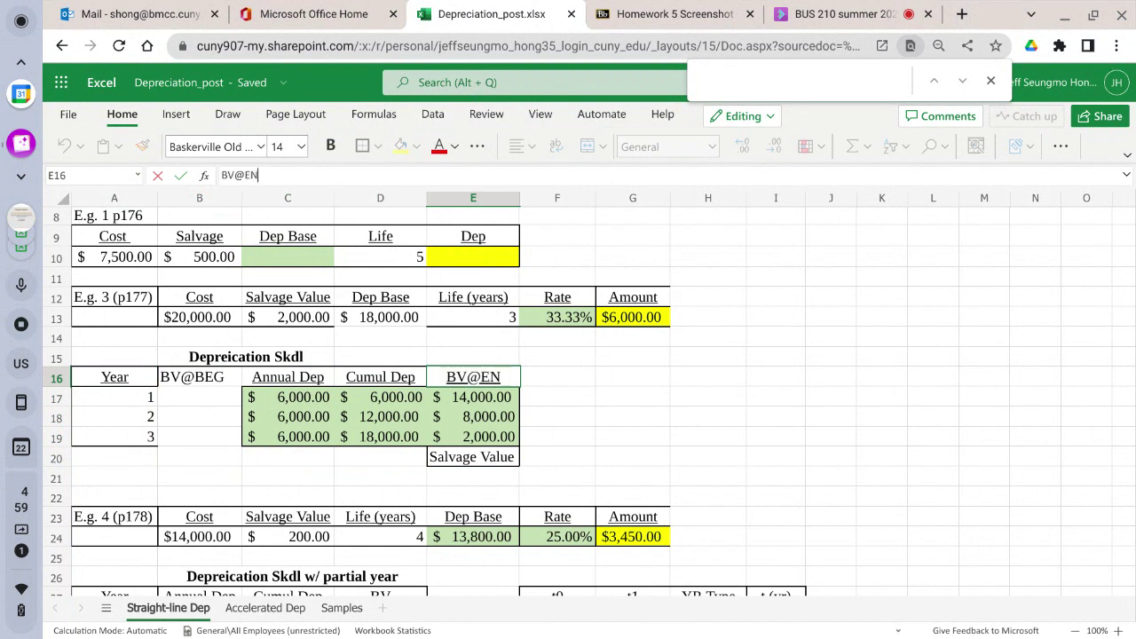
text(D)
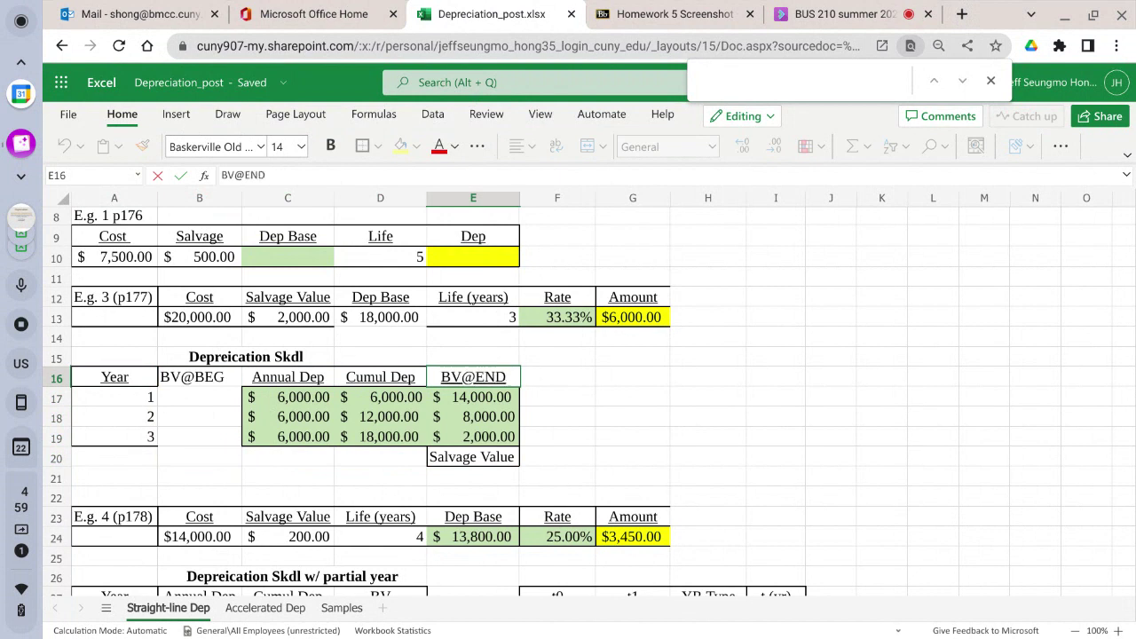
click(795, 417)
Link the year 1 BV@BEG cell B17 to the E.g. 3 cost with the formula =B13
click(223, 413)
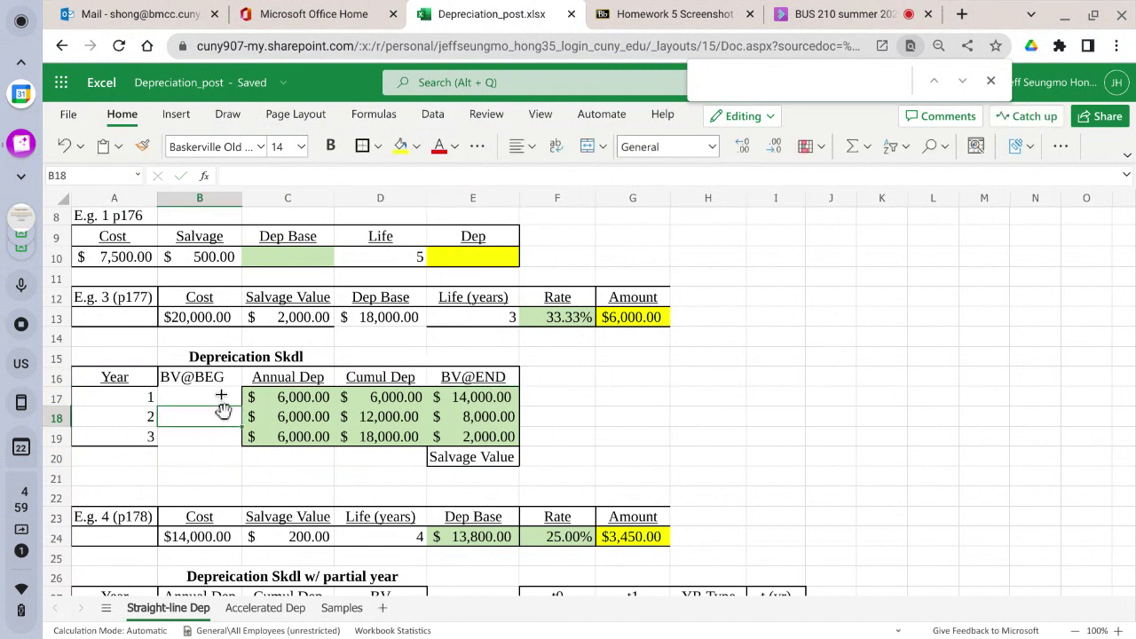
click(223, 397)
text(=)
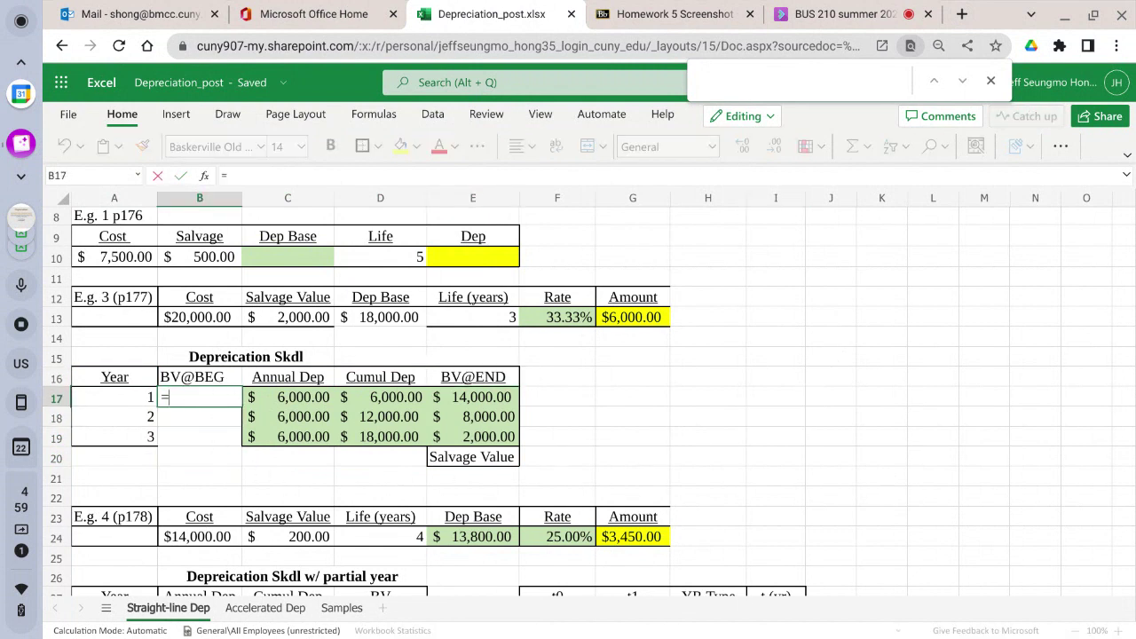
click(191, 320)
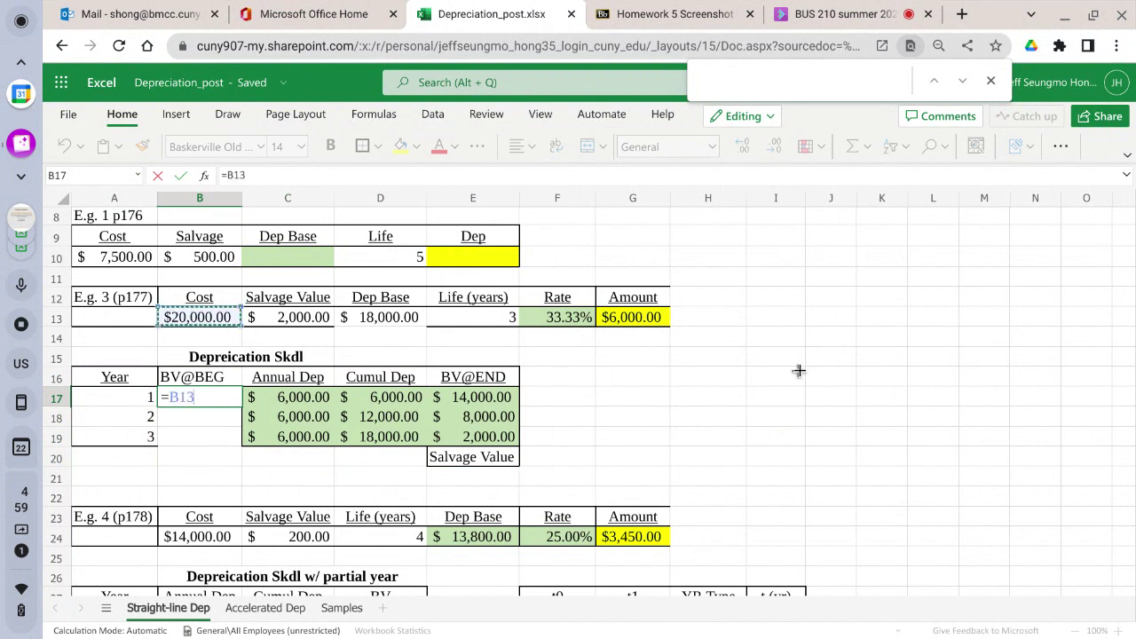
key(Return)
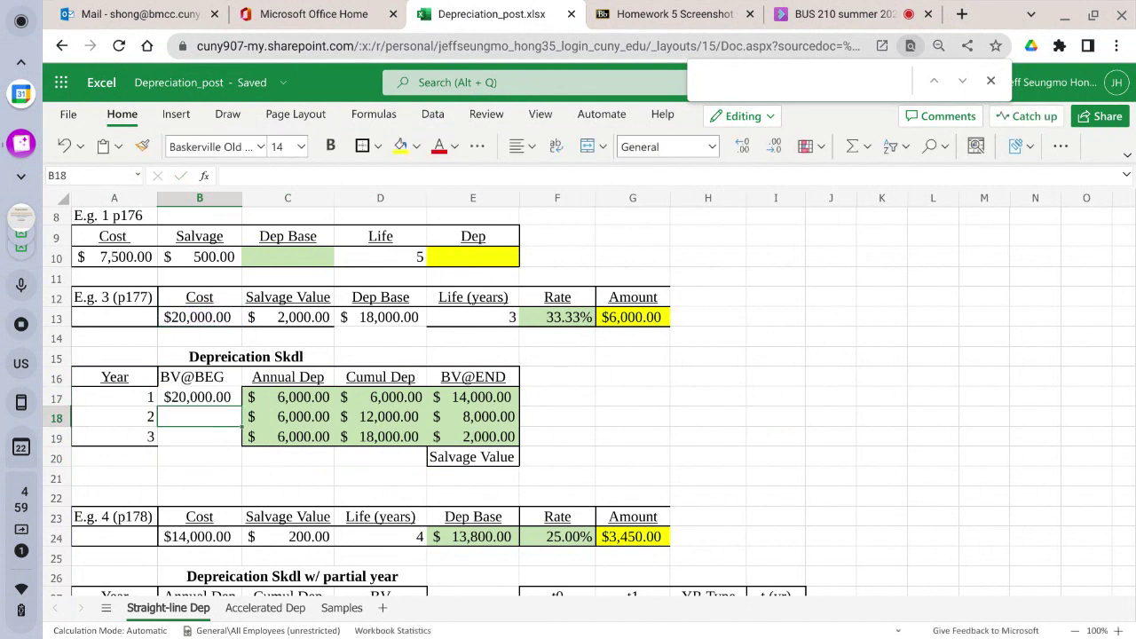
Link the beginning book values to the prior year's ending values, entering =E17 in B18 and =E18 in B19
text(=)
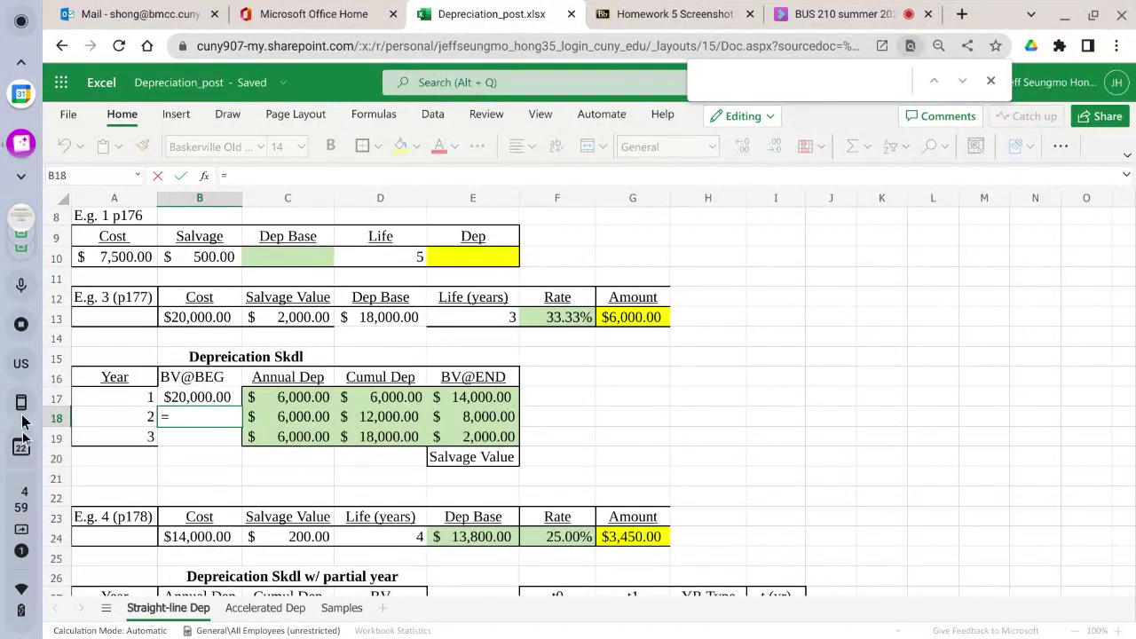
click(452, 398)
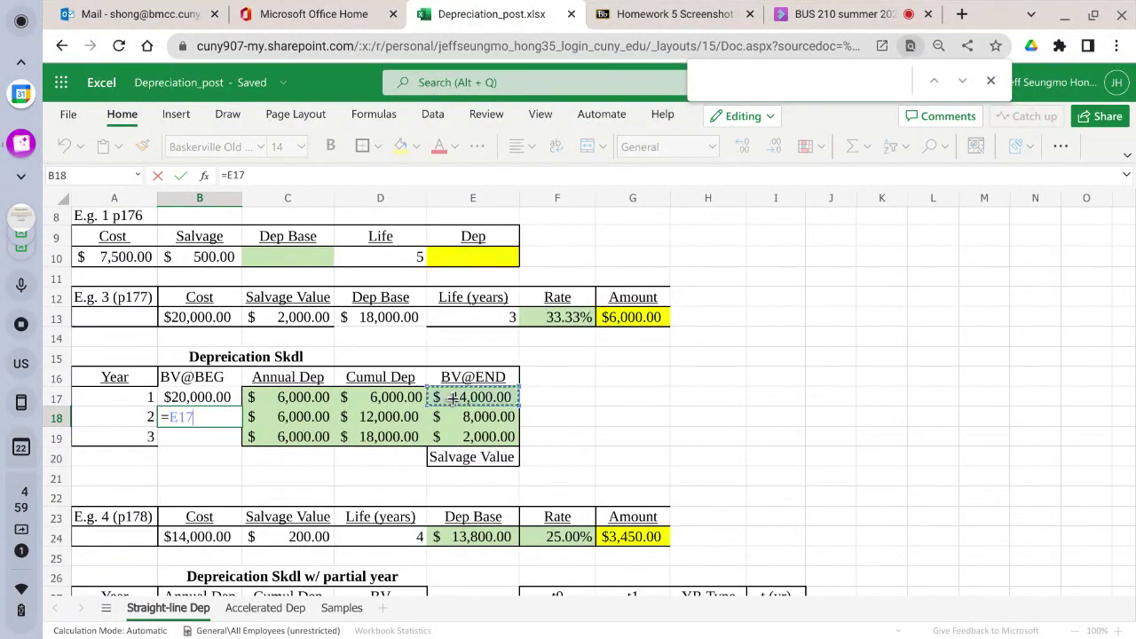
key(Return)
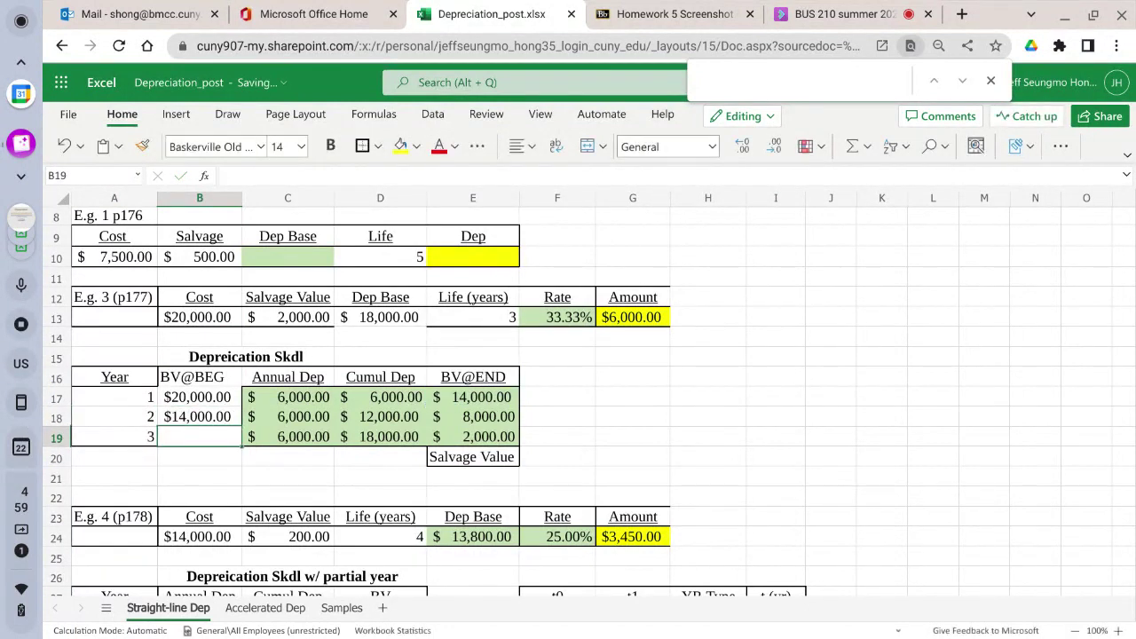
text(=)
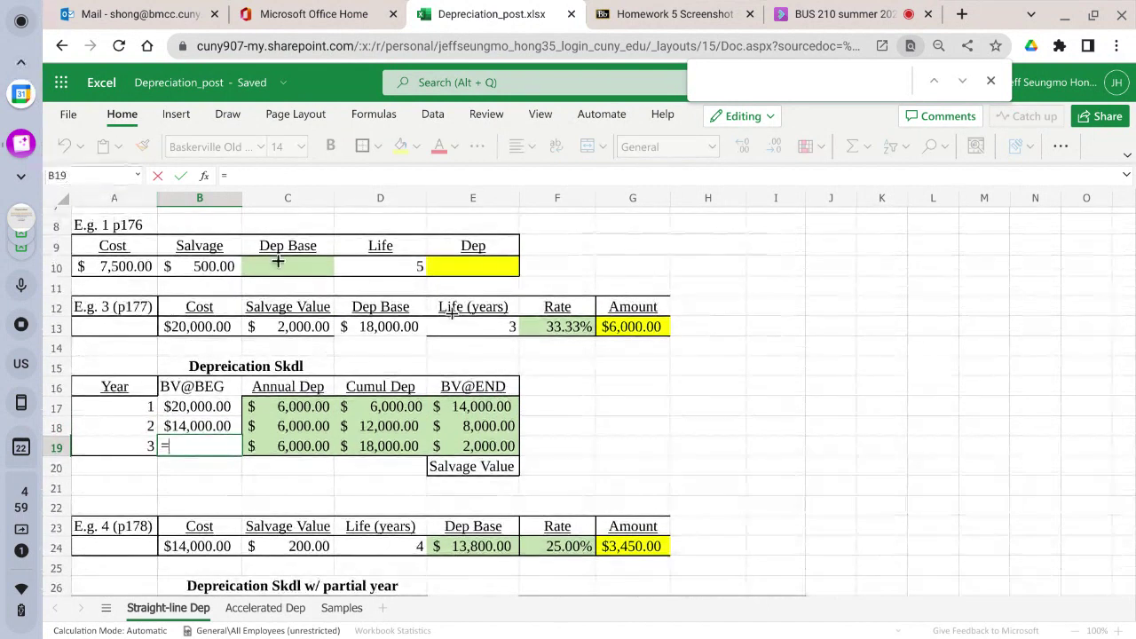
click(480, 425)
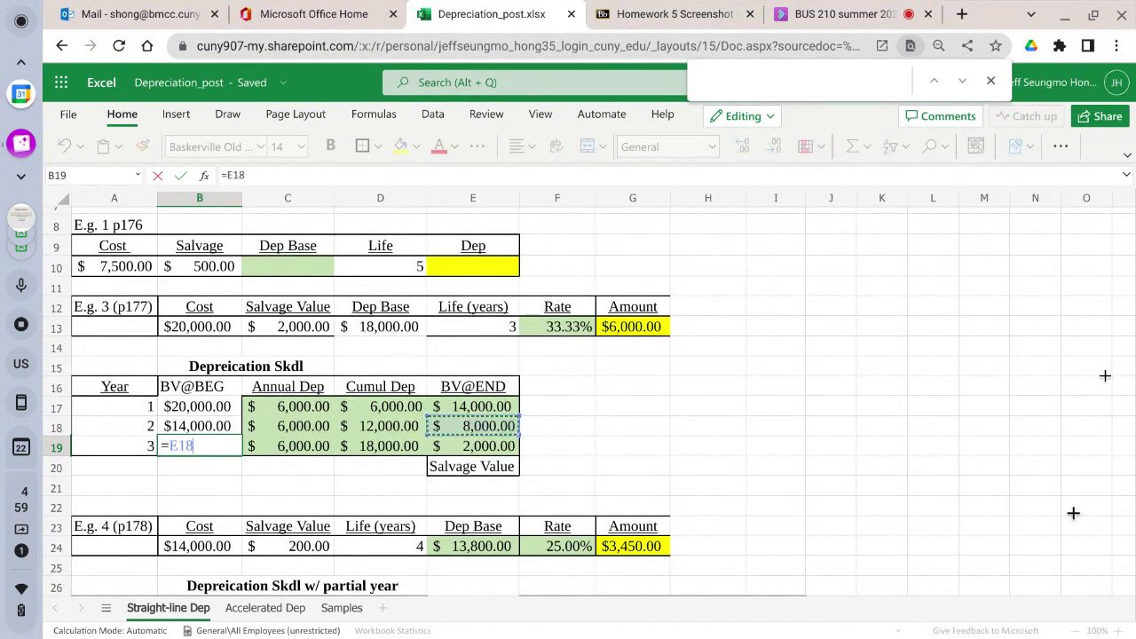
key(Return)
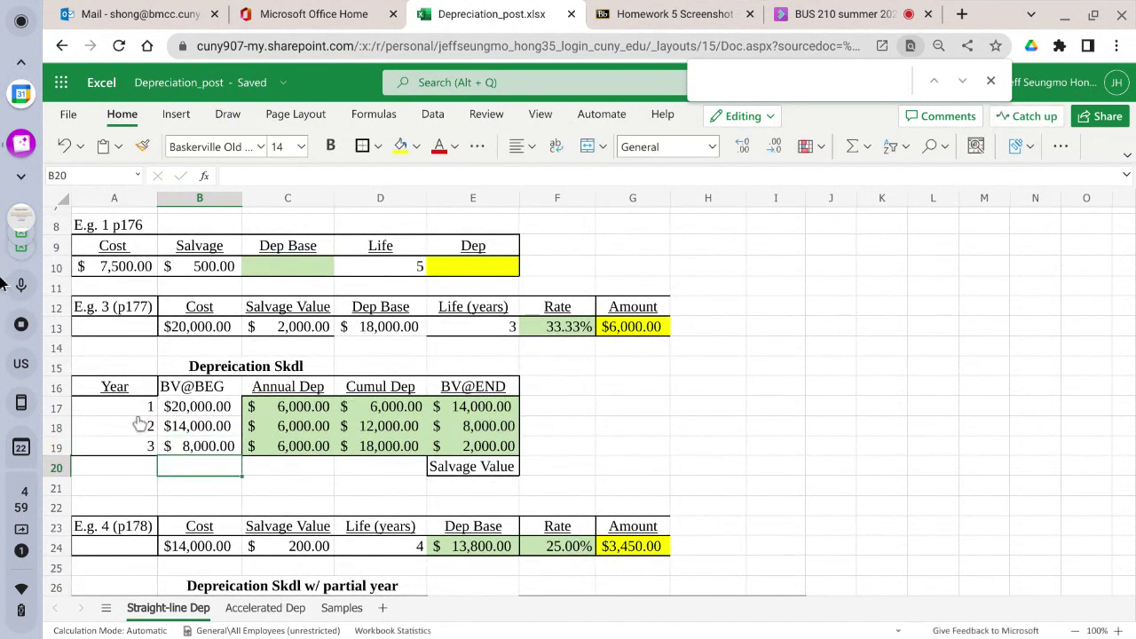
Clear the contents of the year 2 and 3 BV@BEG cells, B18:B19
drag(222, 427, 227, 440)
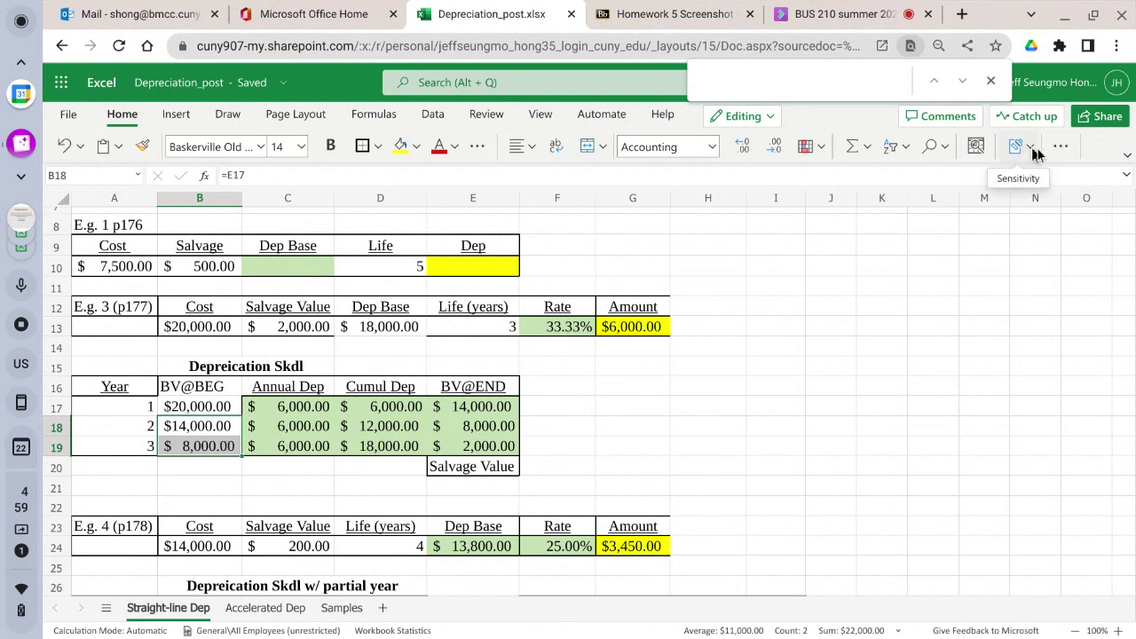
click(1061, 145)
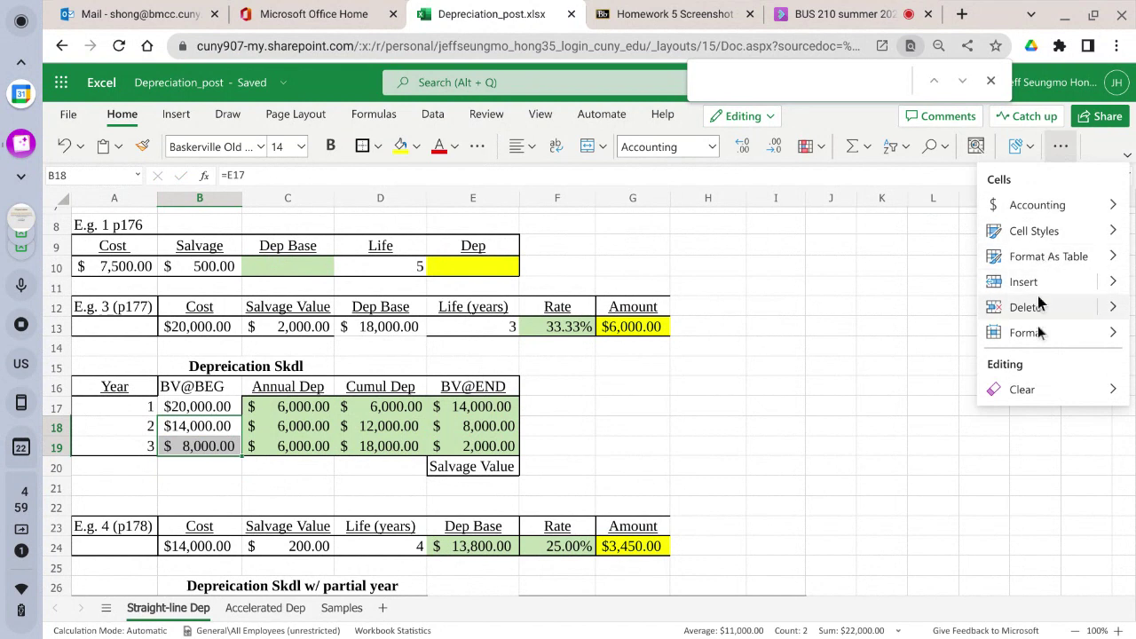
click(1029, 390)
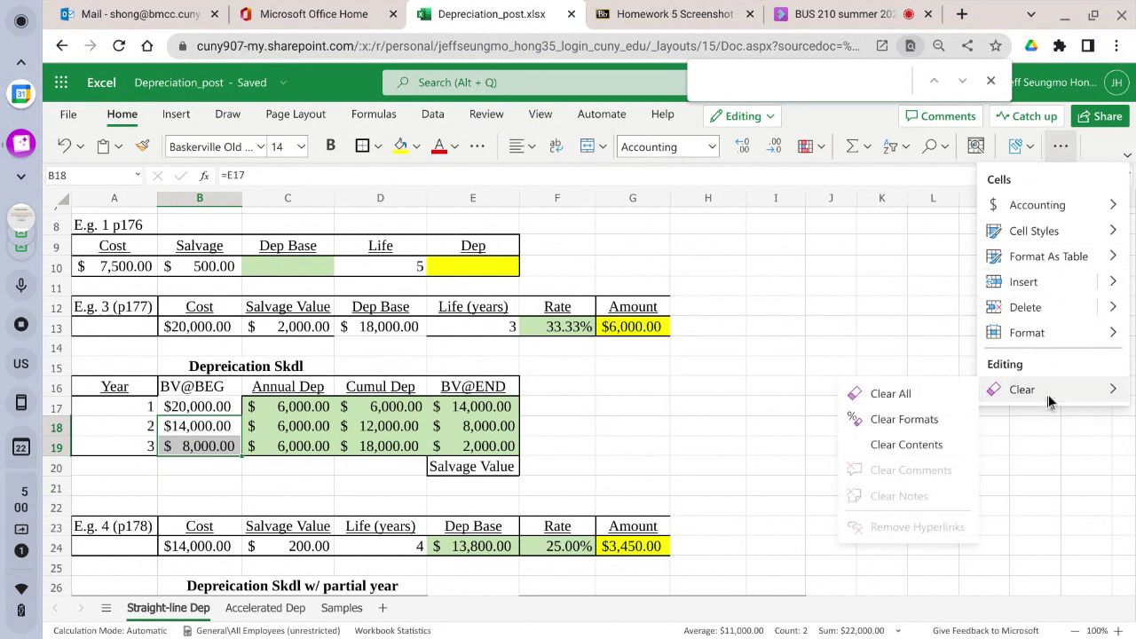
click(874, 443)
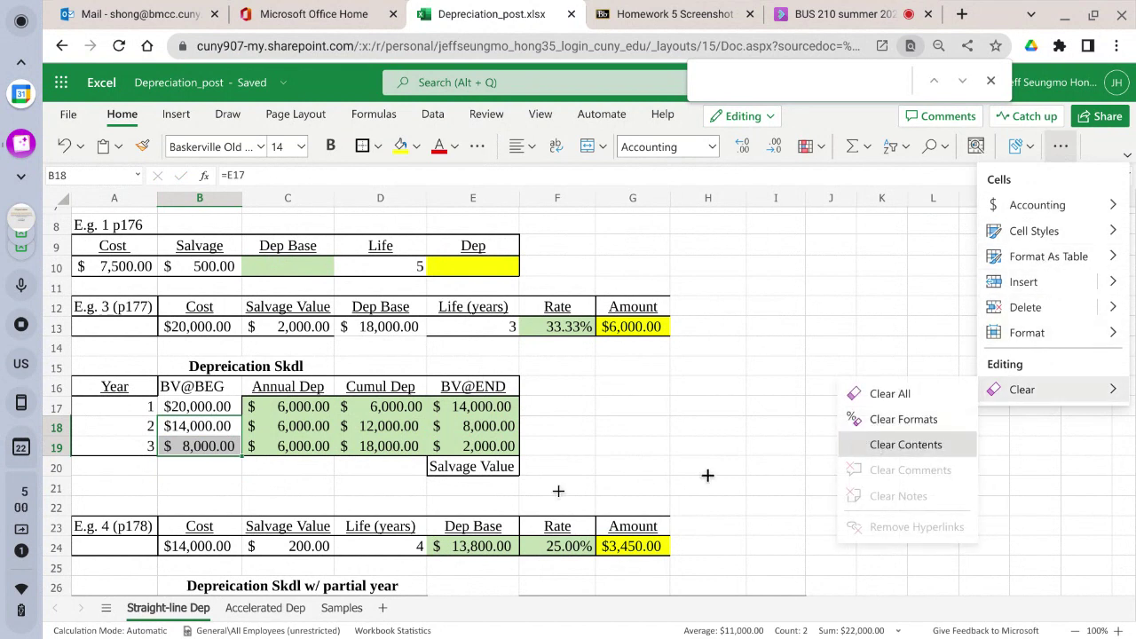
Try to fill the year 1 BV@BEG formula from B17 down through B19 and inspect its reference
click(220, 404)
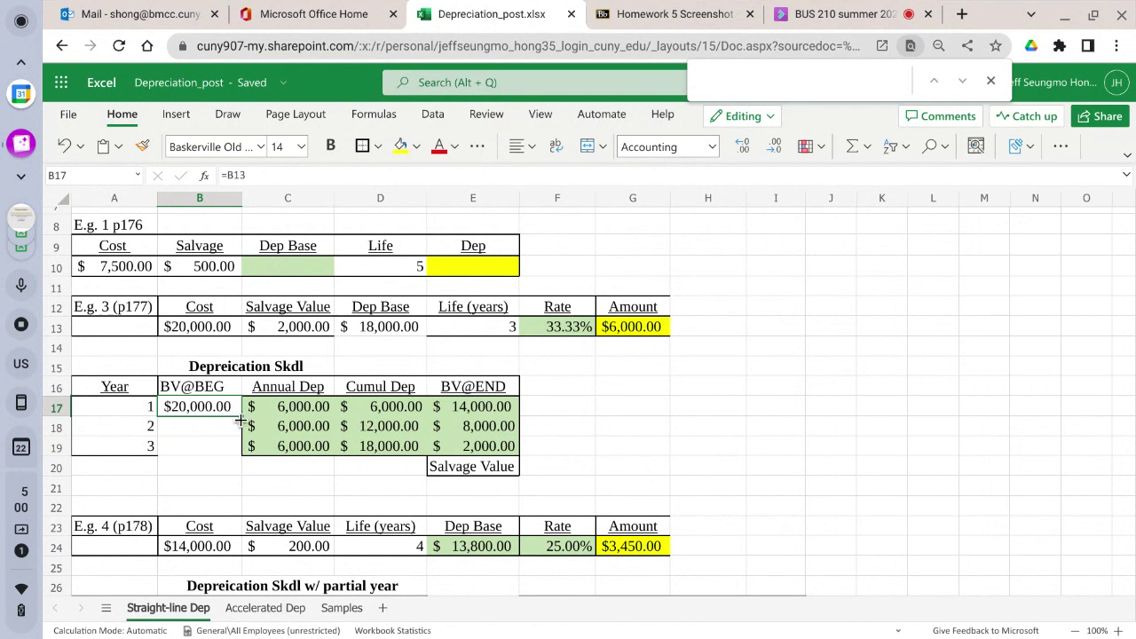
drag(241, 420, 222, 441)
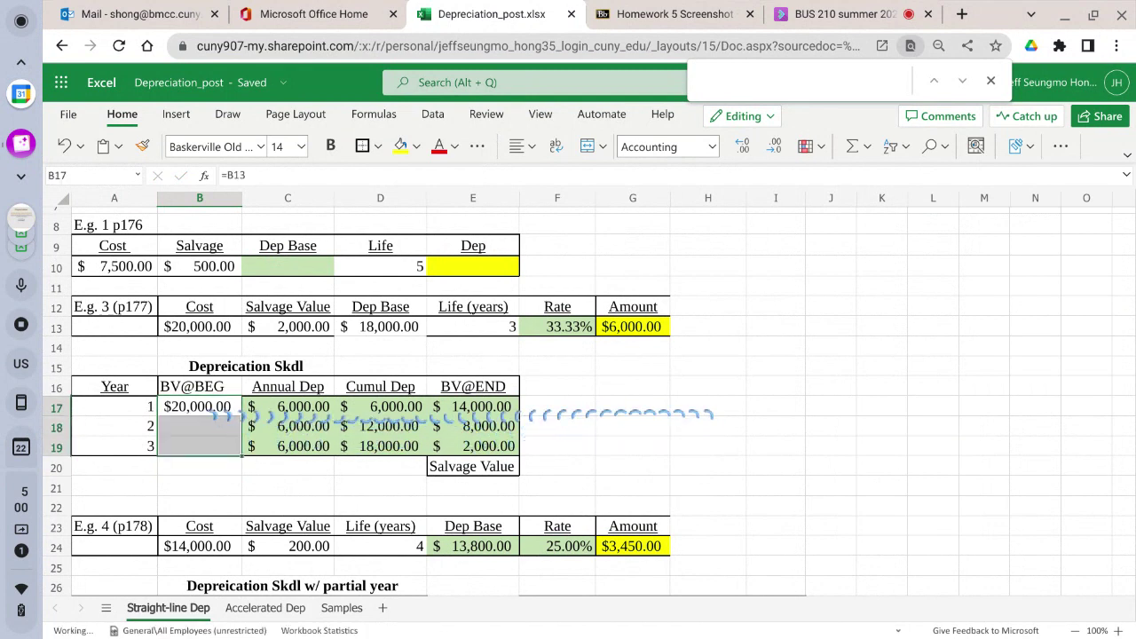
click(203, 429)
click(208, 405)
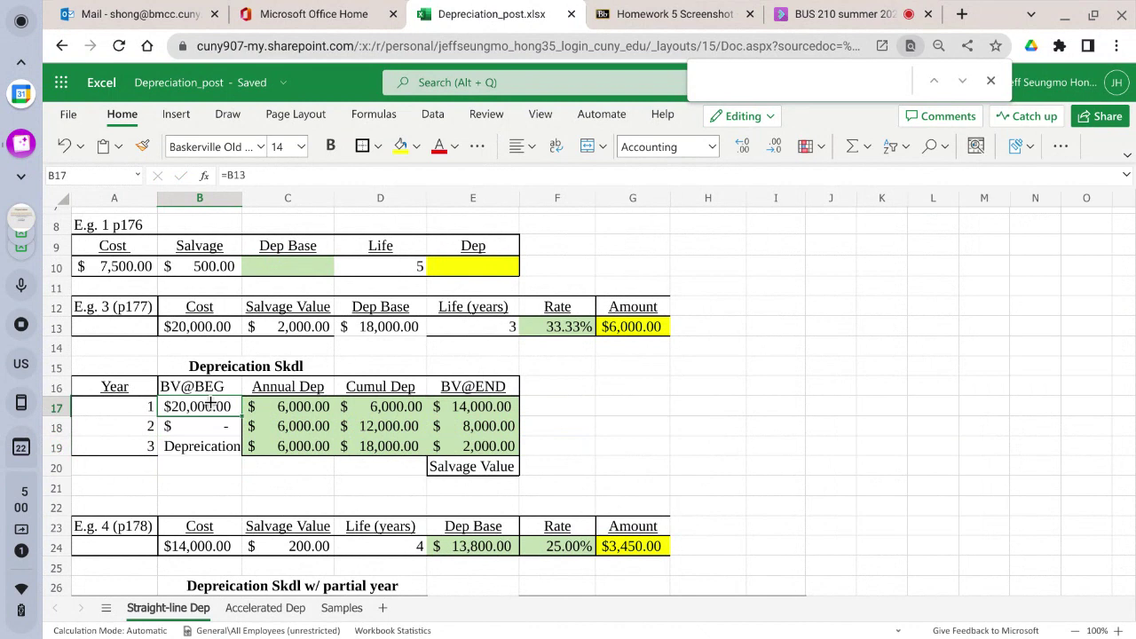
double_click(224, 408)
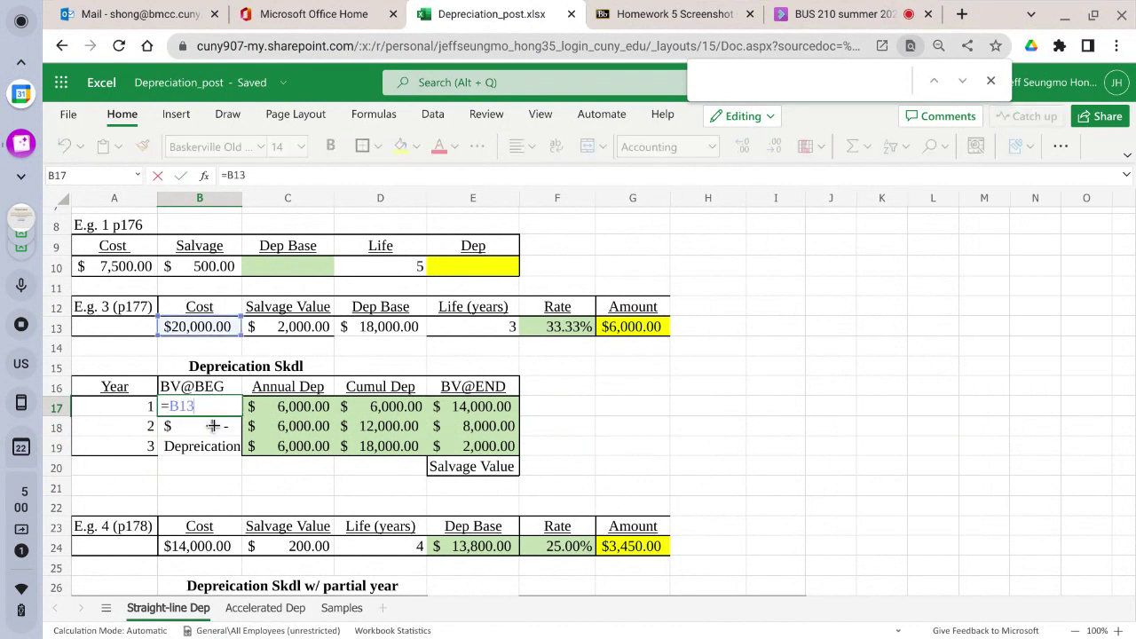
Replace the year 2 BV@BEG formula in B18 with =E17 and fill it down to B19
click(216, 421)
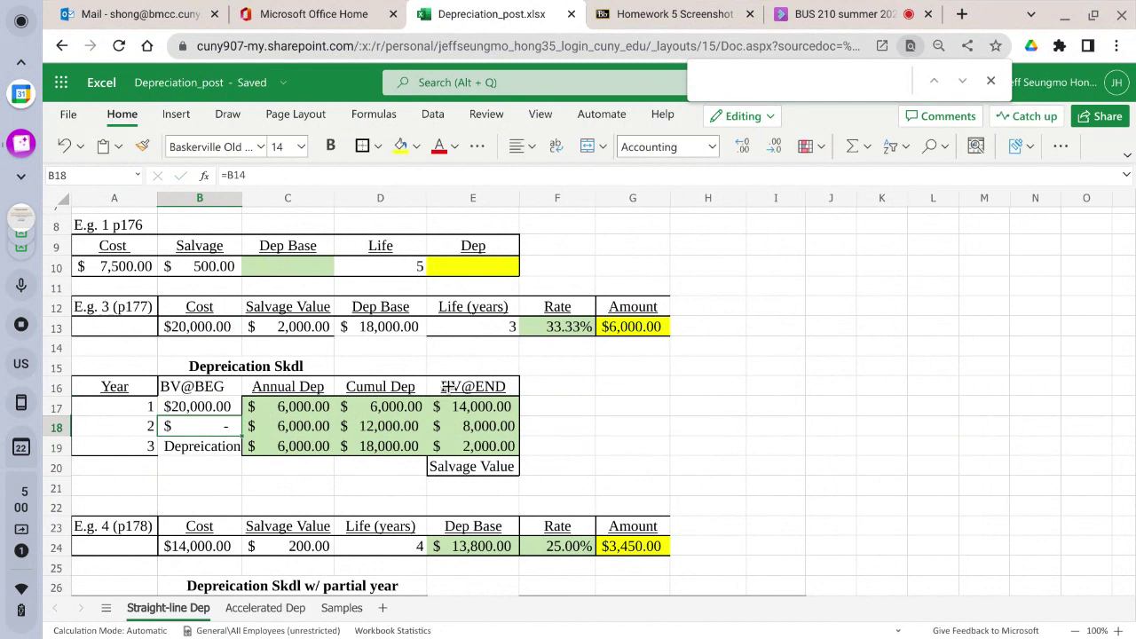
text(=)
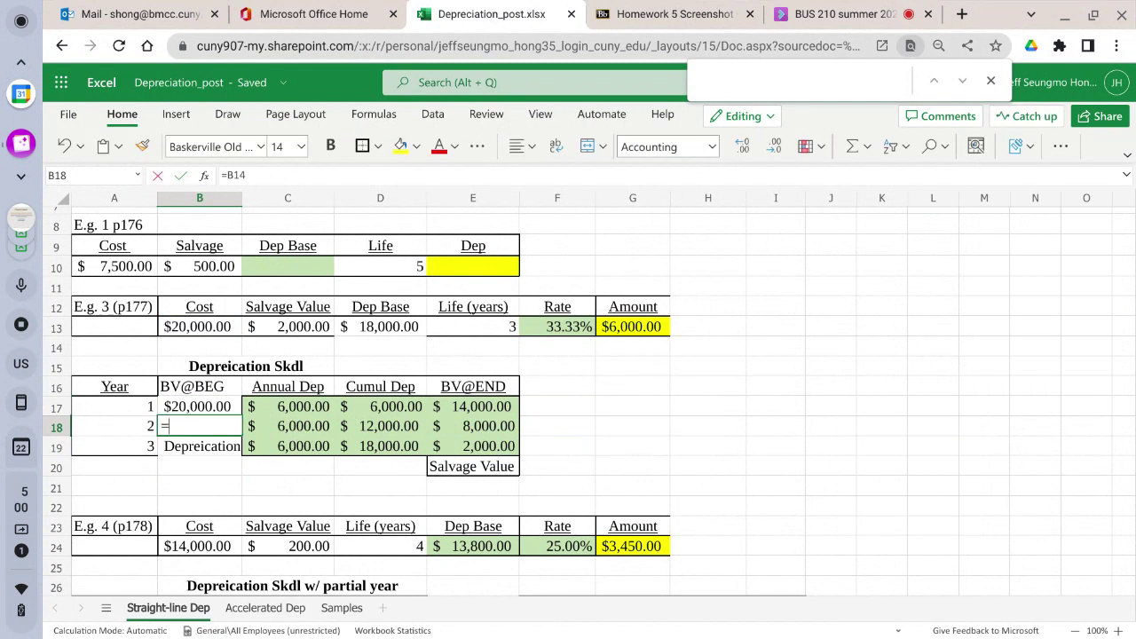
click(483, 411)
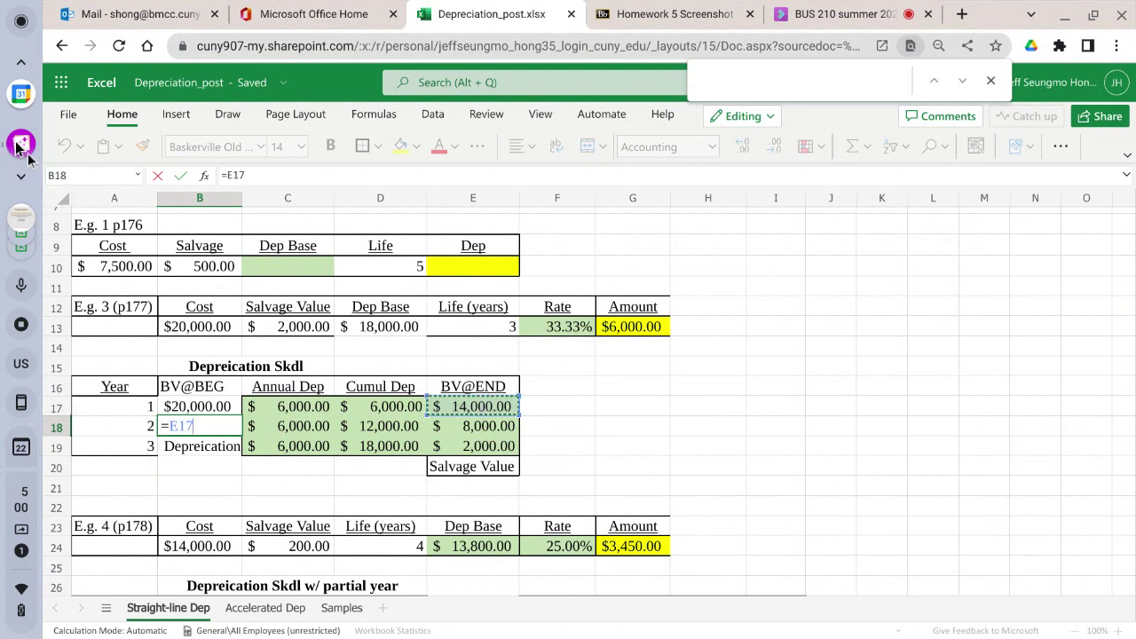
click(181, 175)
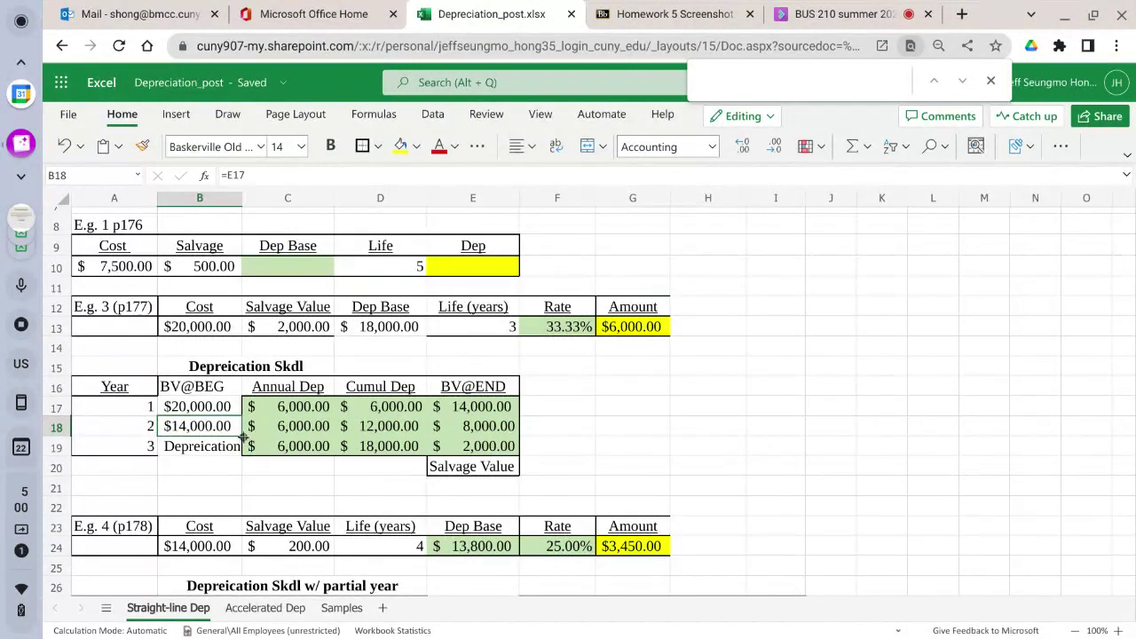
drag(242, 435, 240, 448)
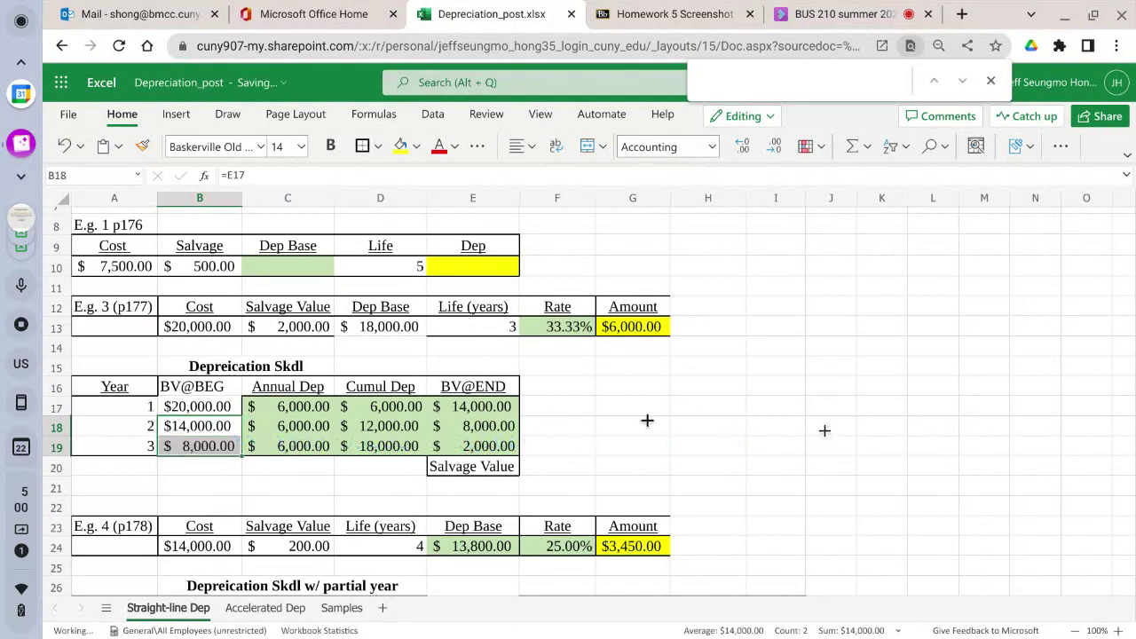
click(868, 422)
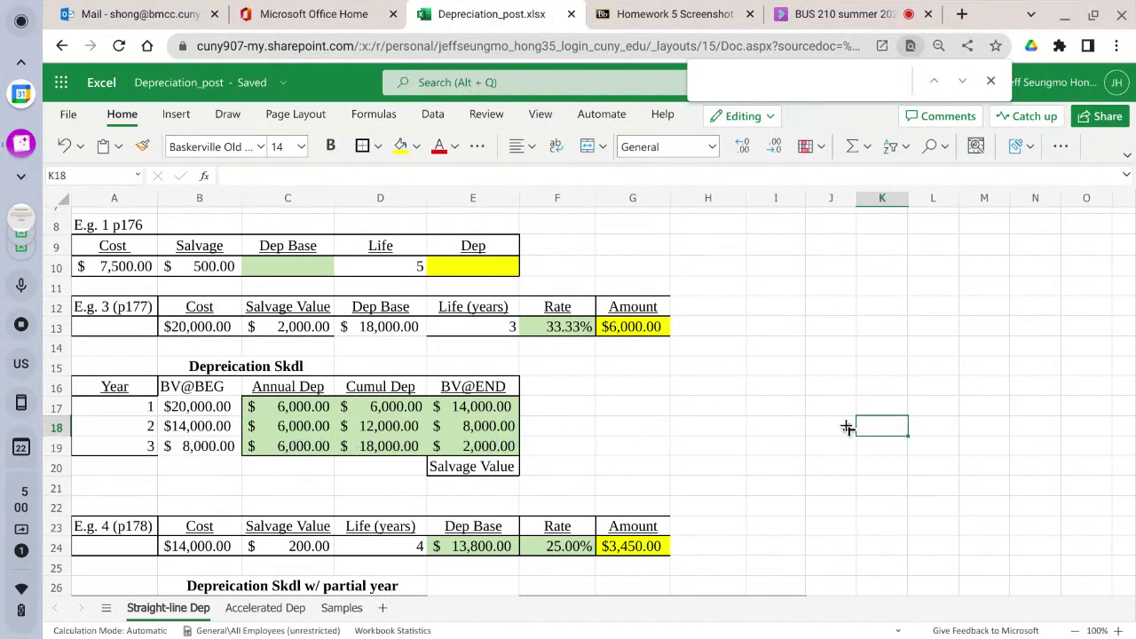
click(821, 304)
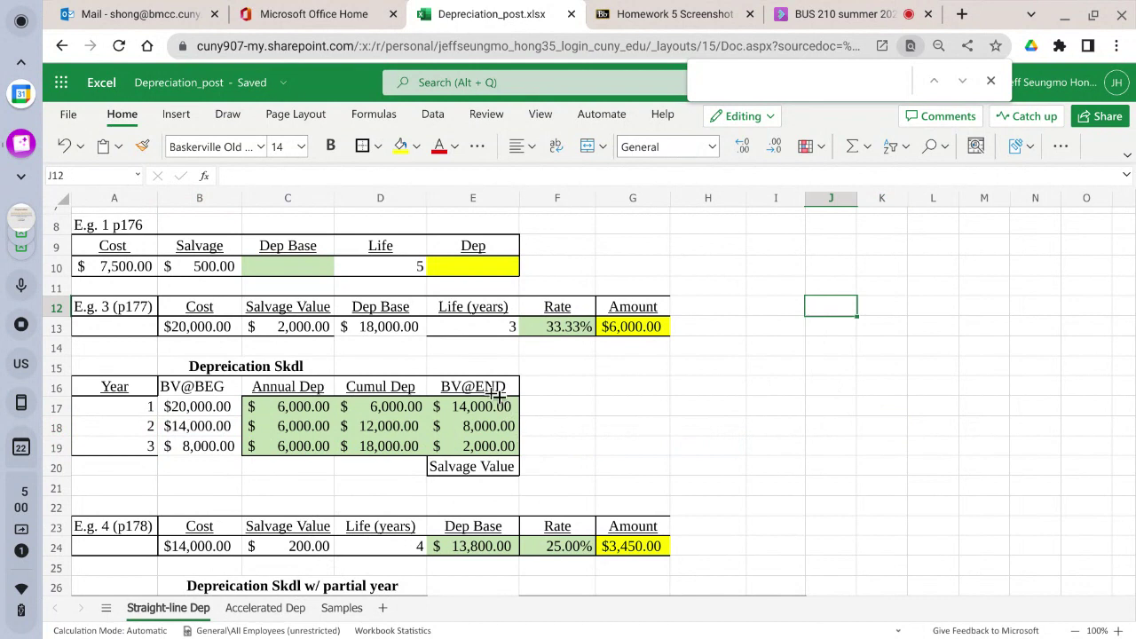
Review the E.g. 3 schedule's BV@BEG column, the Accelerated Dep sheet and the partial-year schedule on the Straight-line Dep sheet
scroll(572, 422, up, 1)
scroll(573, 421, up, 3)
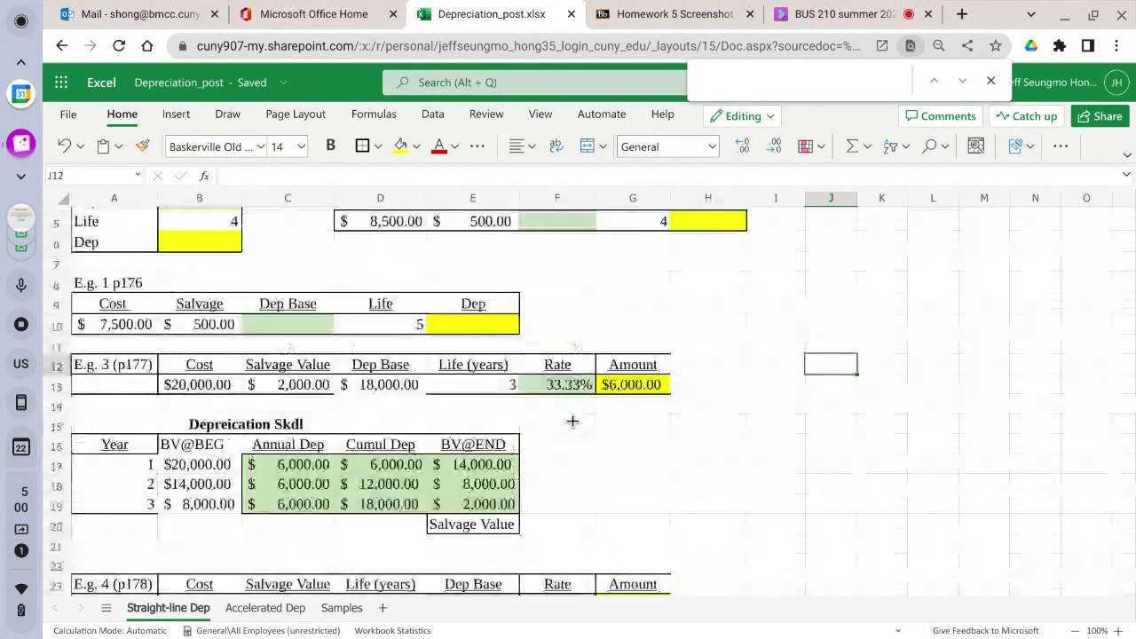
scroll(572, 422, down, 3)
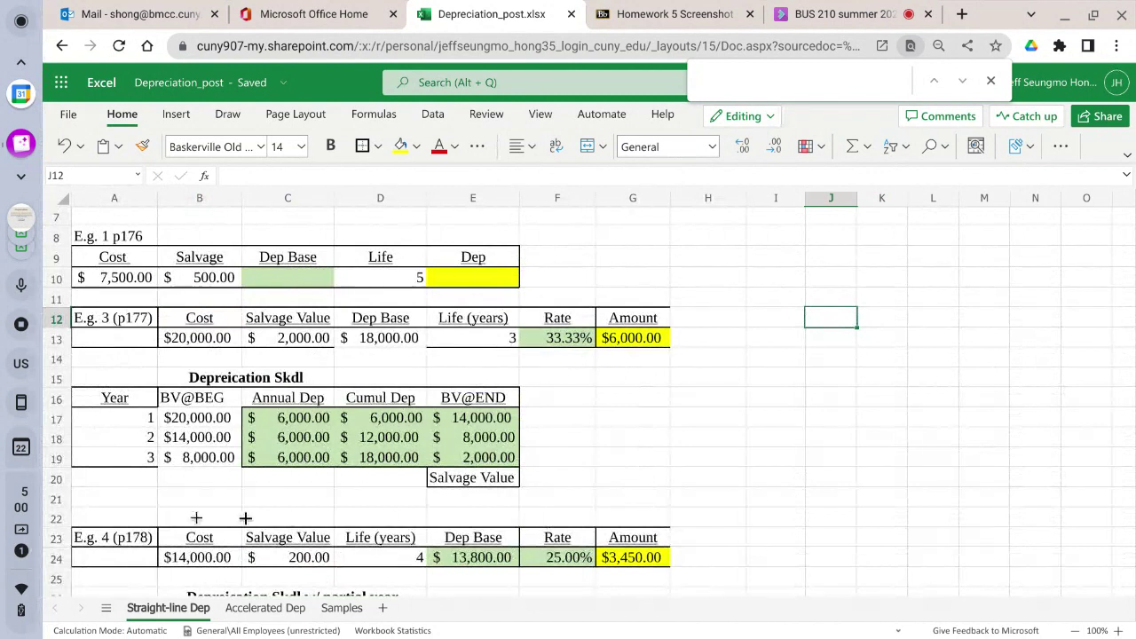
scroll(768, 515, down, 2)
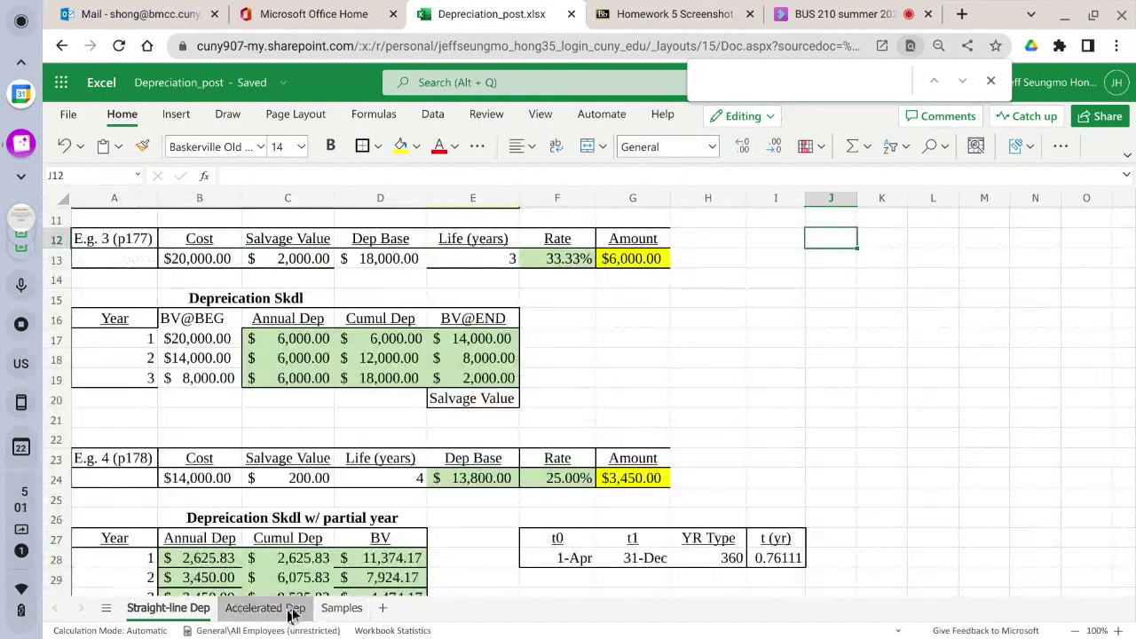
key(ctrl+Page_Down)
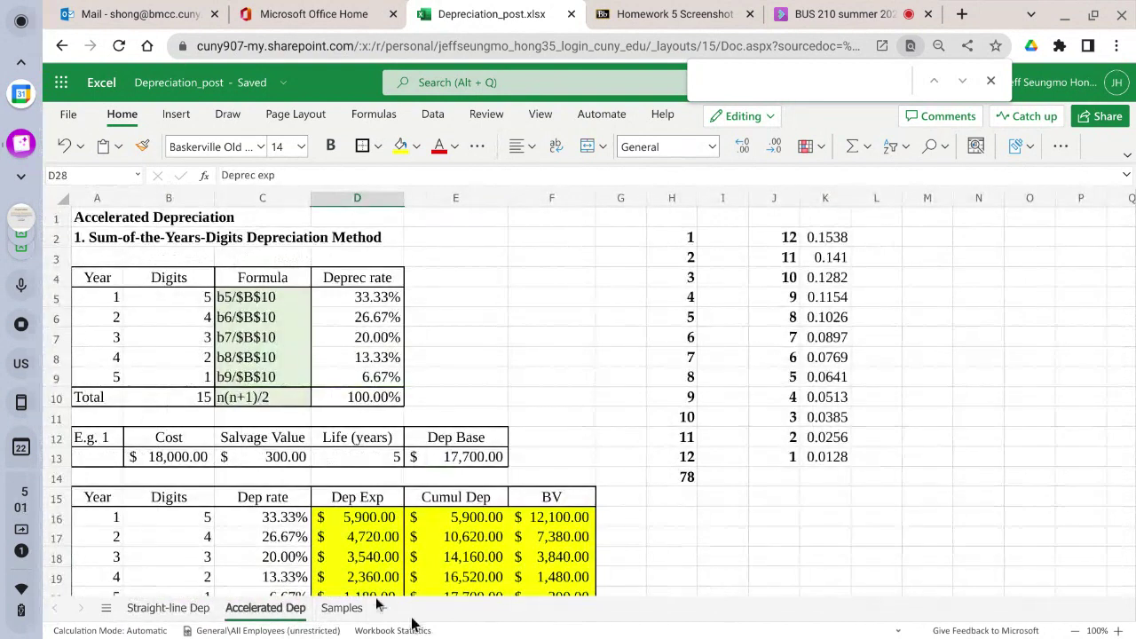
click(169, 608)
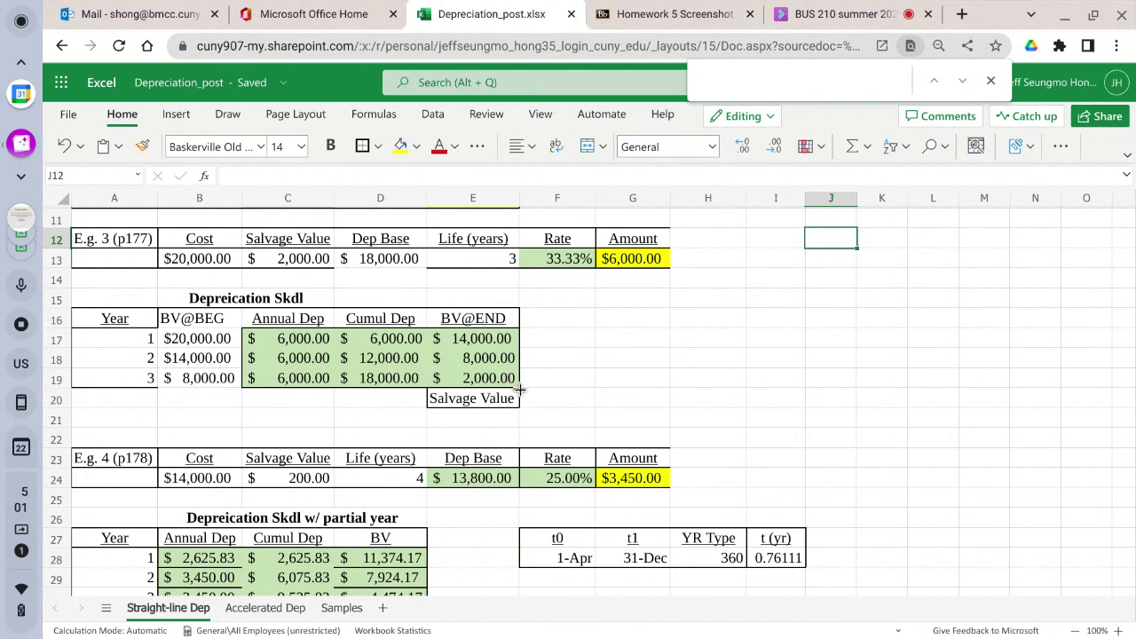
drag(196, 340, 194, 370)
drag(192, 322, 204, 372)
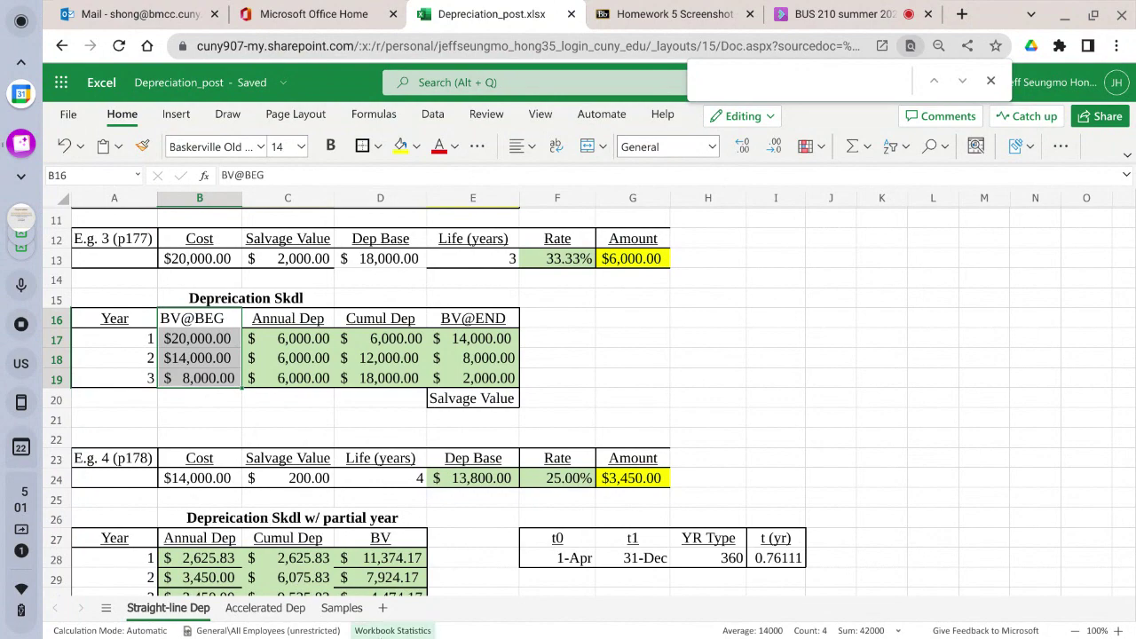
scroll(920, 497, down, 2)
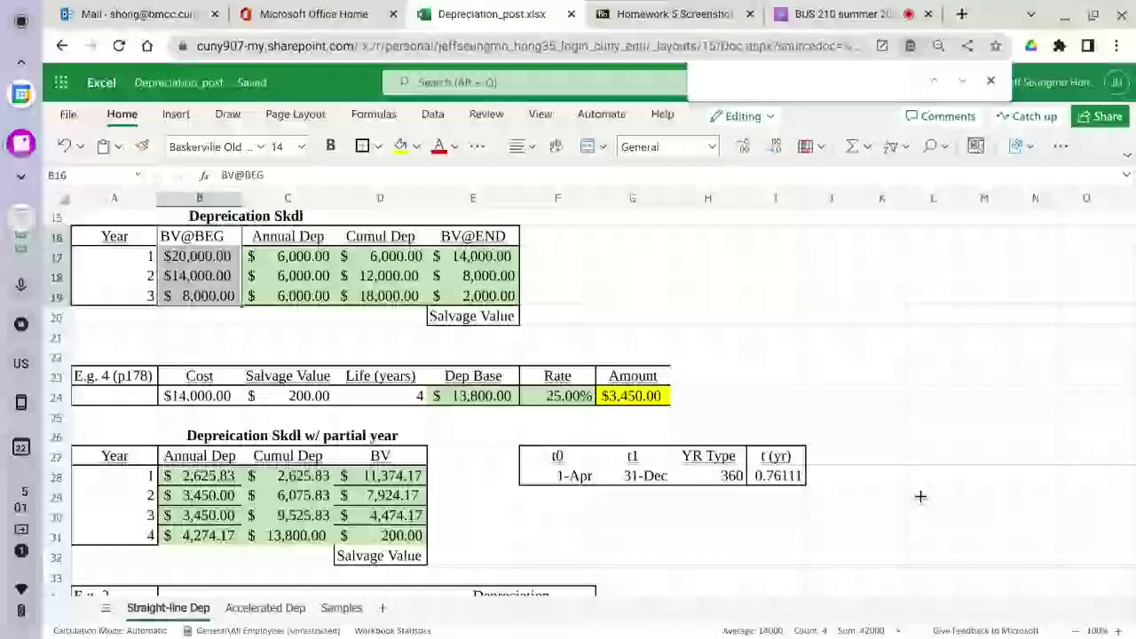
scroll(914, 497, down, 2)
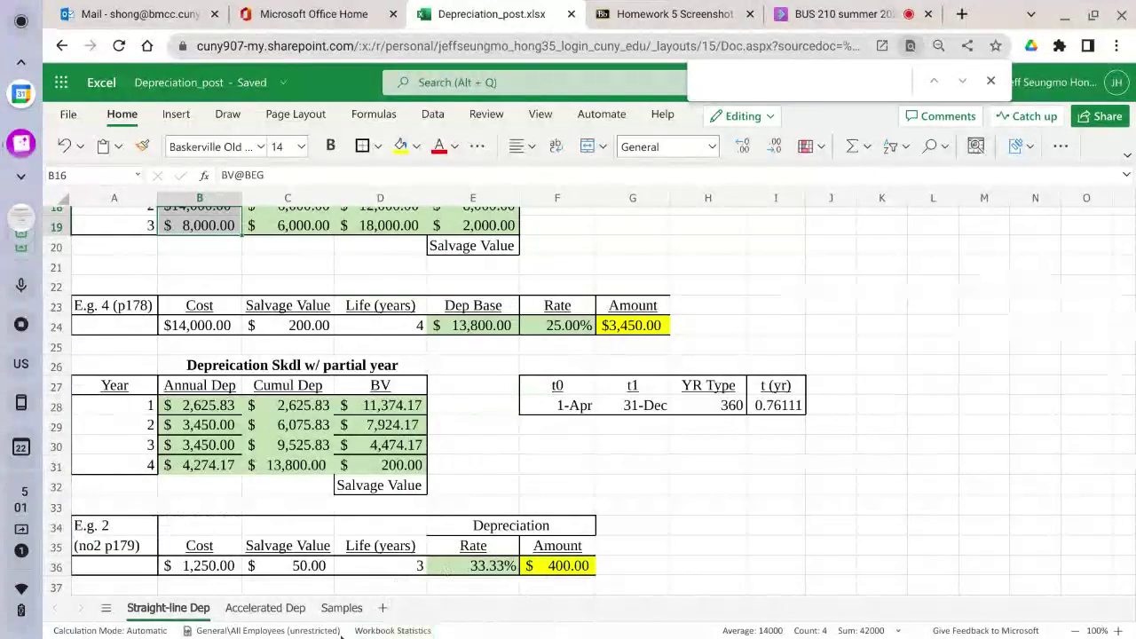
Switch to the Homework 5 Screenshot page and read question 2 of the LU 17-1a quiz on first-year depreciation
click(678, 15)
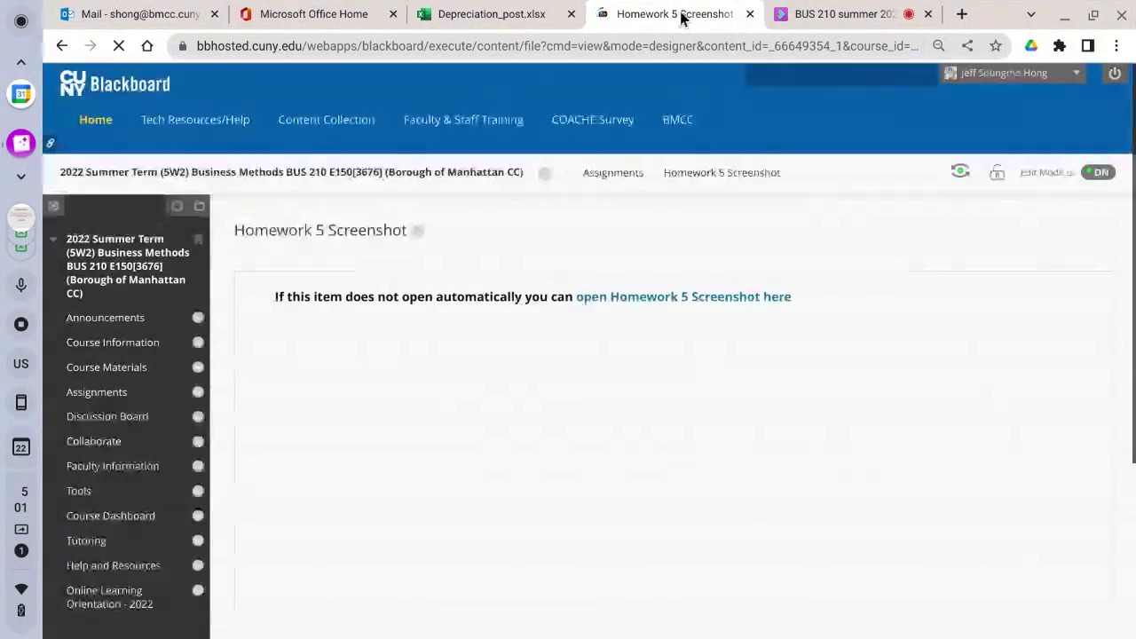
scroll(961, 190, down, 2)
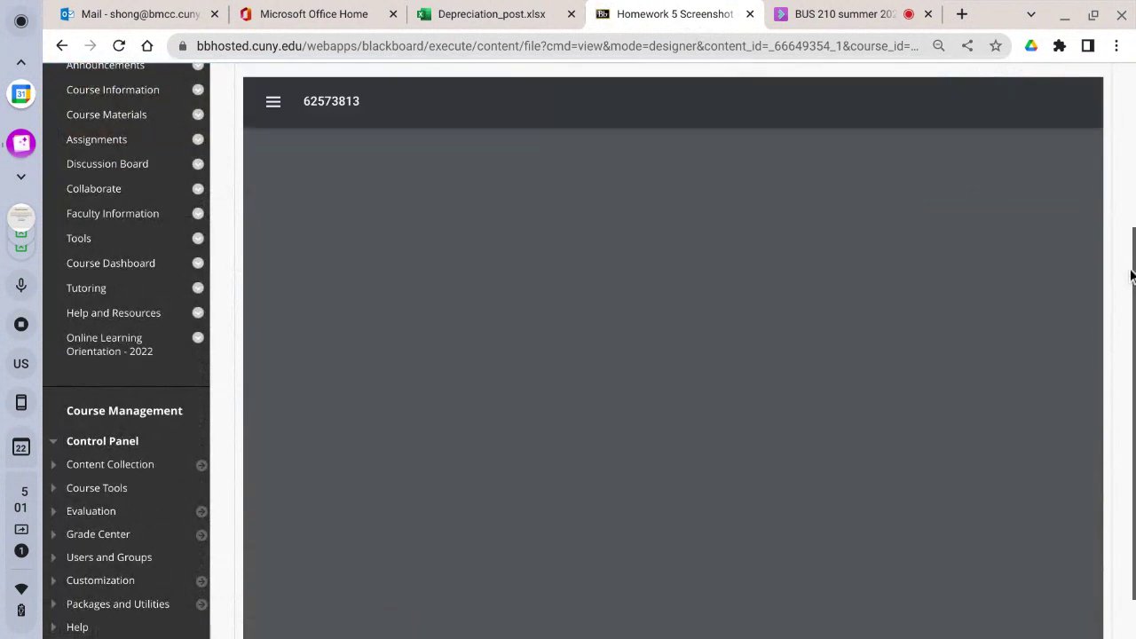
scroll(932, 323, down, 1)
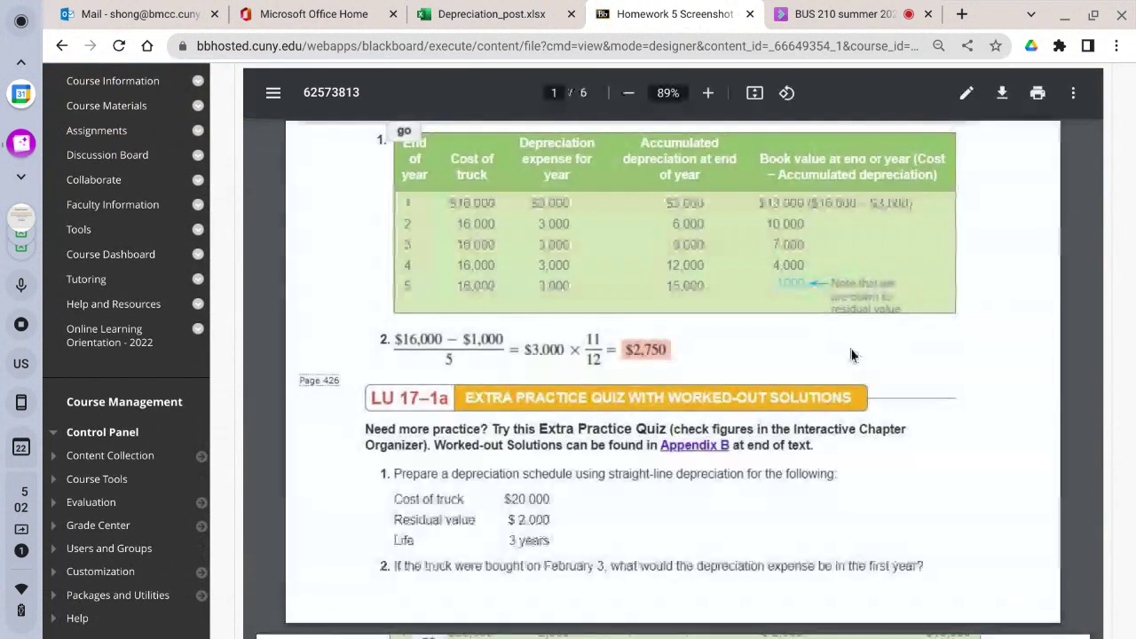
scroll(851, 353, down, 1)
scroll(851, 350, down, 5)
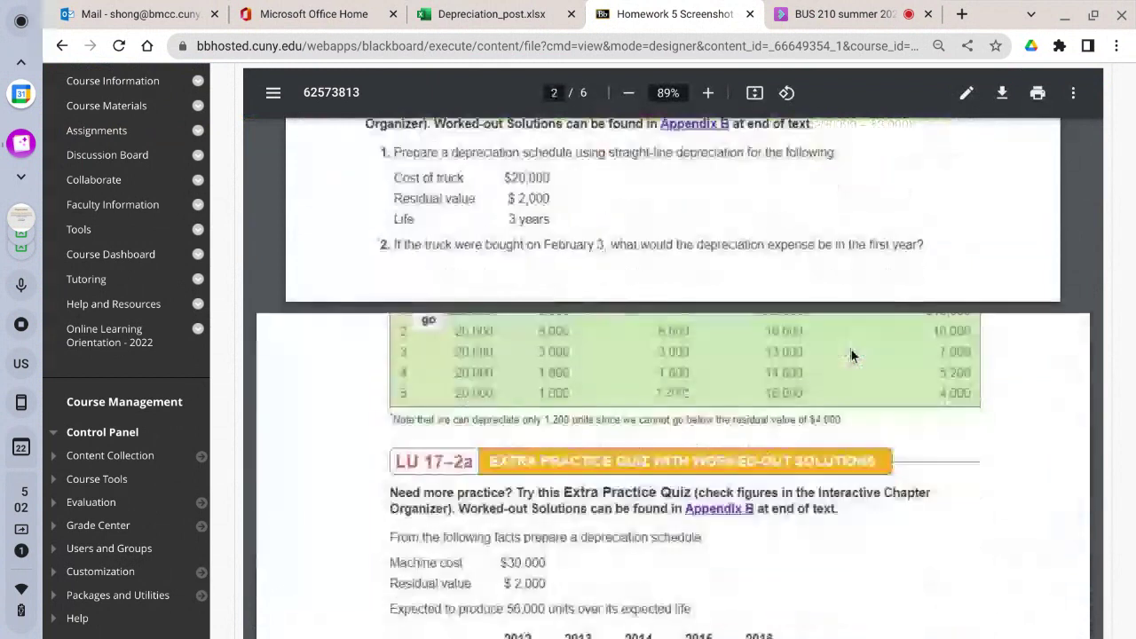
scroll(851, 353, up, 1)
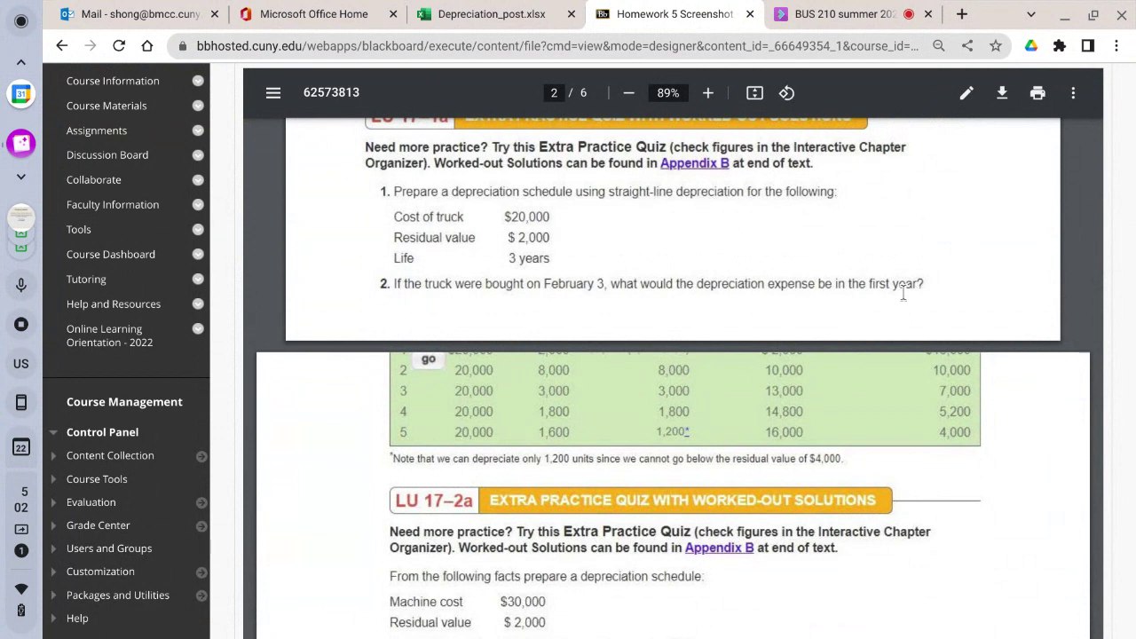
Back in Depreciation_post.xlsx, copy the partial-year time table F27:I28 from E.g. 4 to G16, beside the E.g. 3 schedule
click(513, 8)
scroll(654, 500, down, 1)
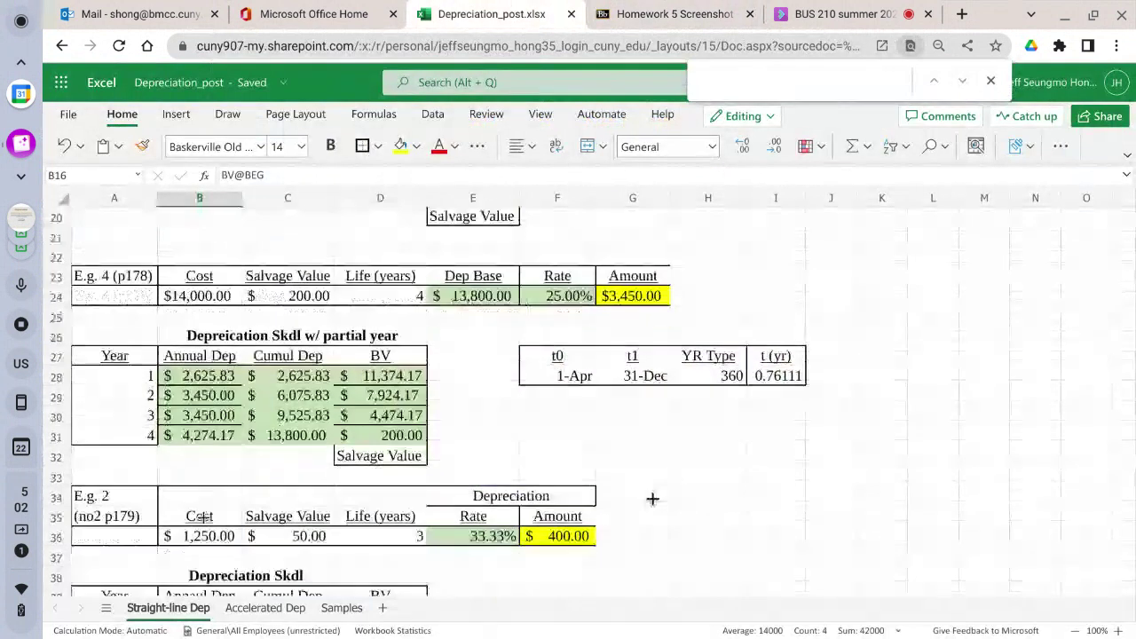
scroll(221, 436, up, 1)
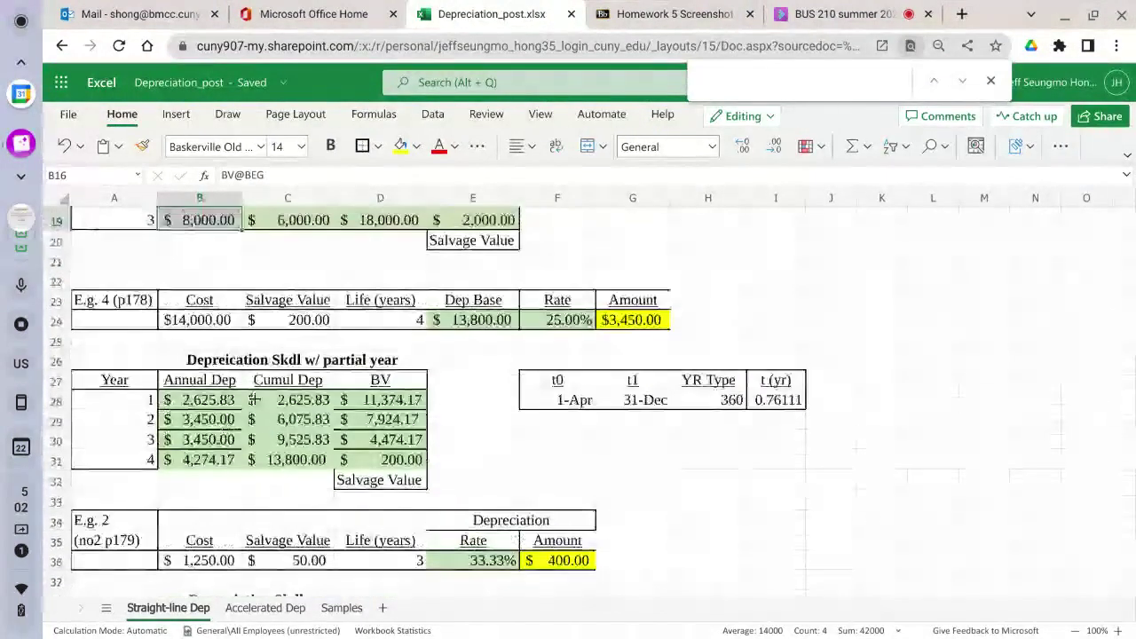
scroll(254, 399, up, 3)
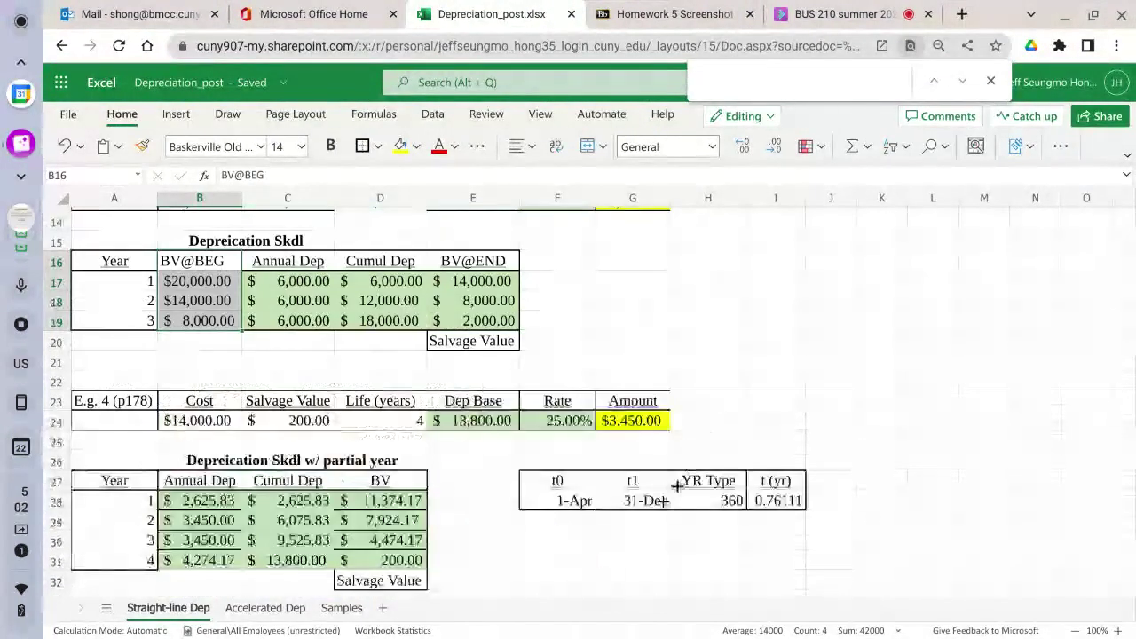
click(575, 483)
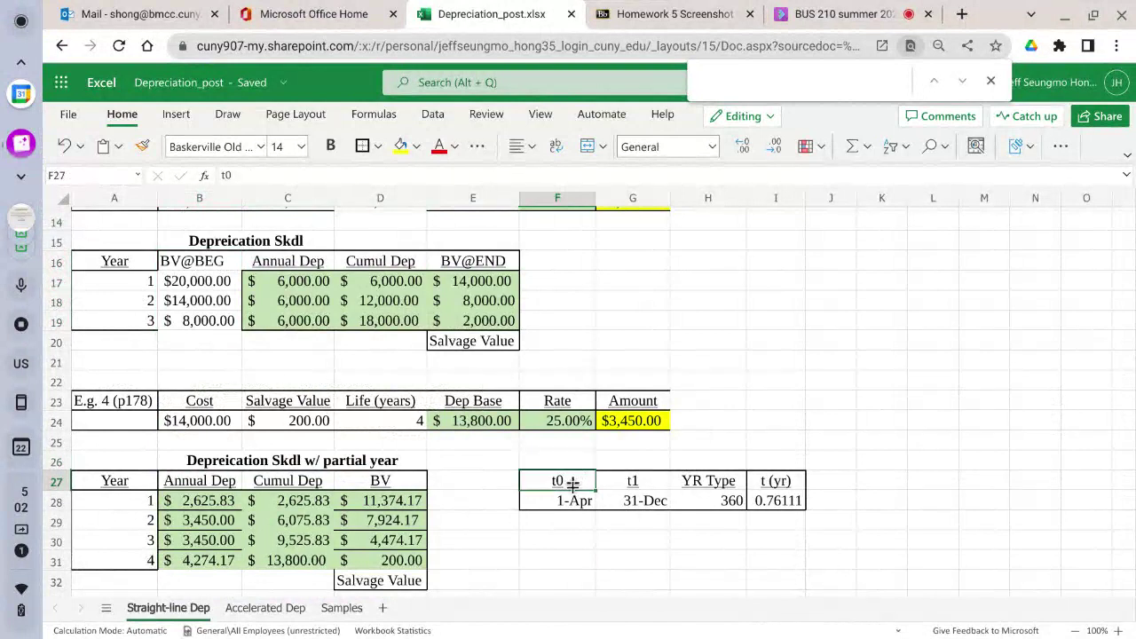
drag(573, 483, 766, 509)
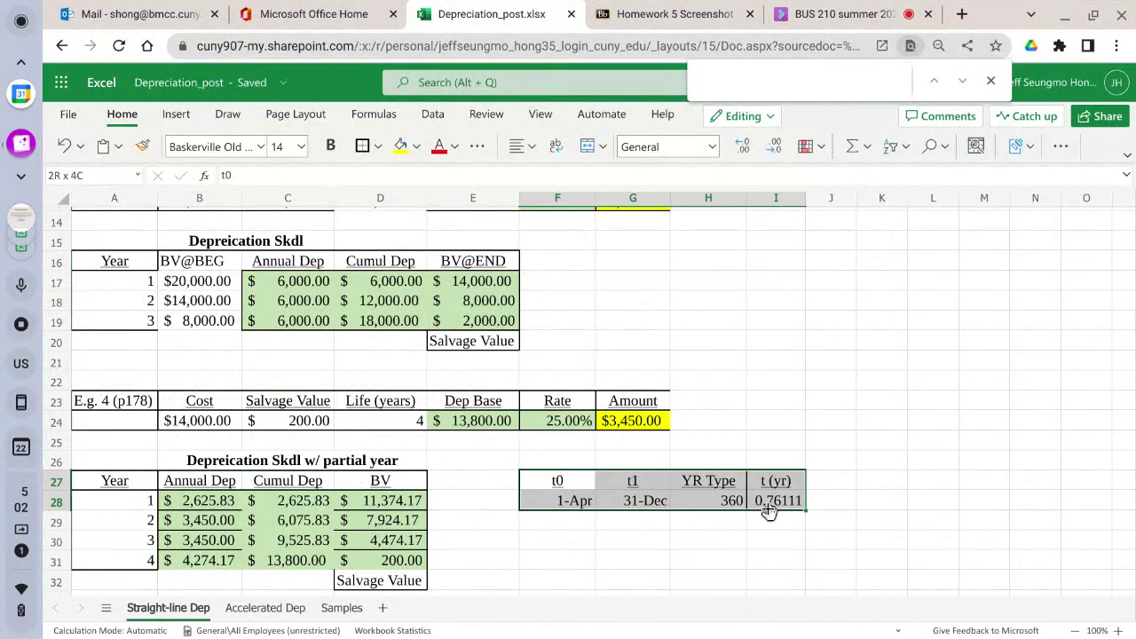
right_click(597, 476)
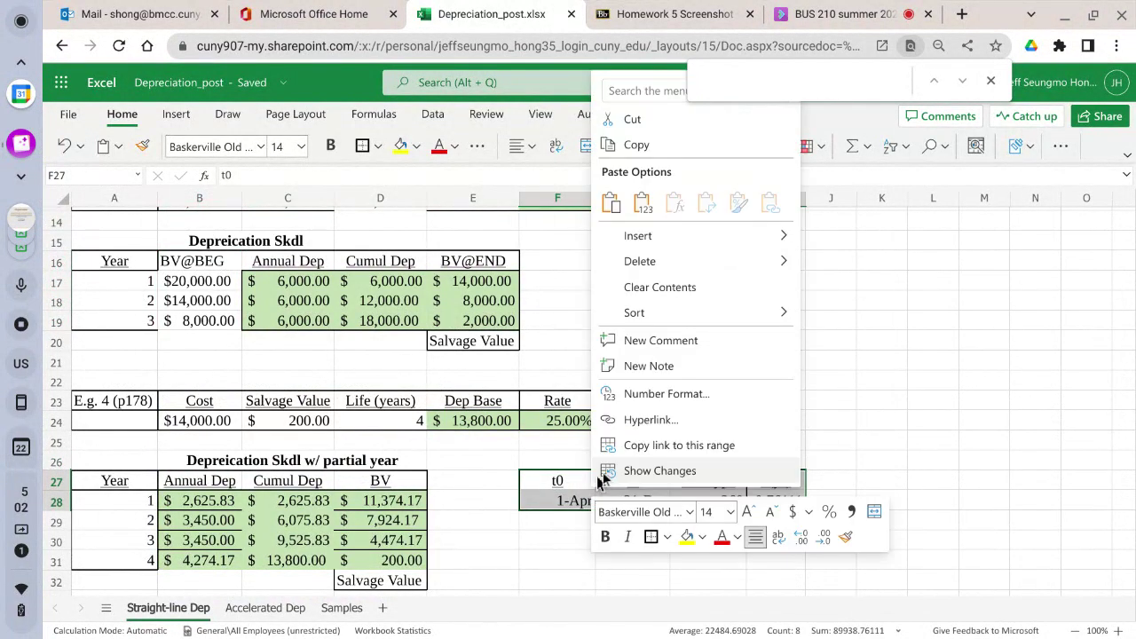
click(652, 144)
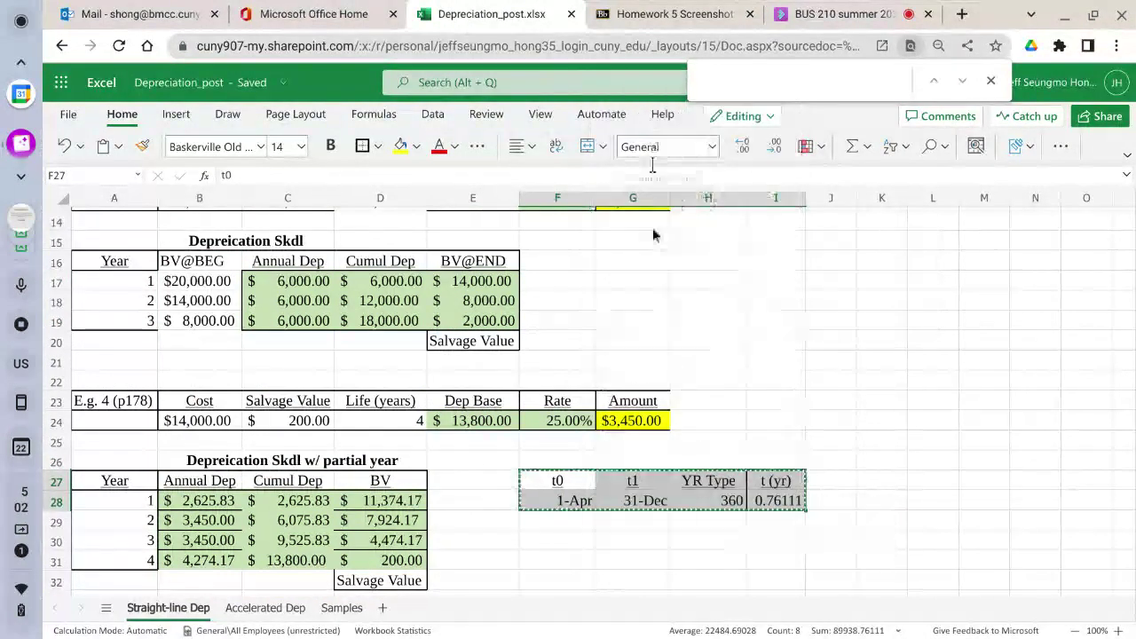
click(654, 259)
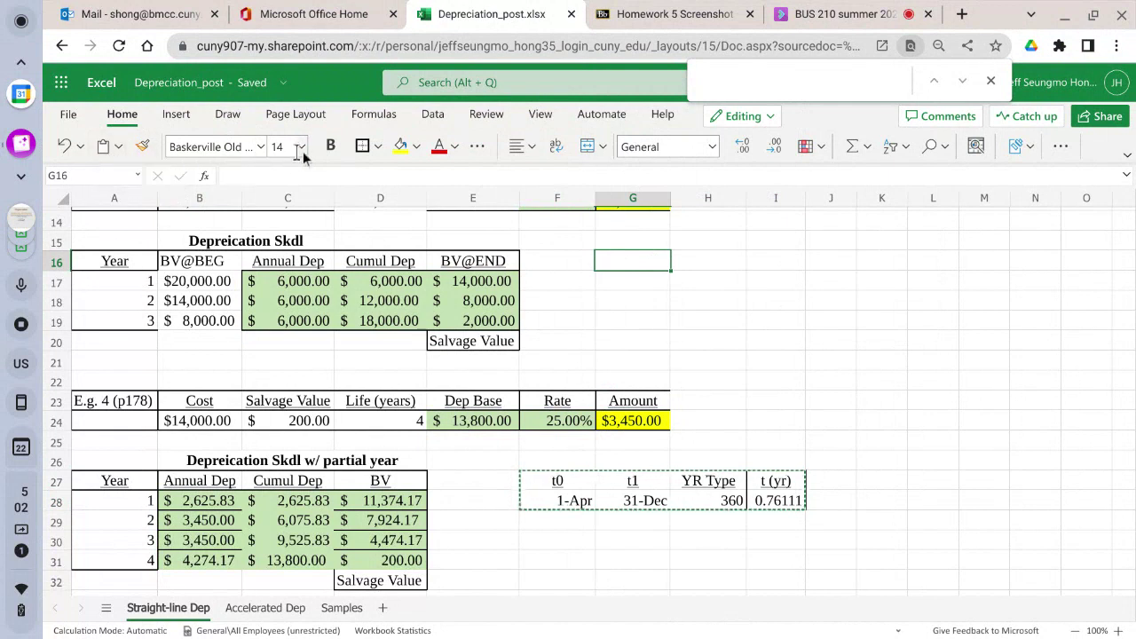
click(100, 149)
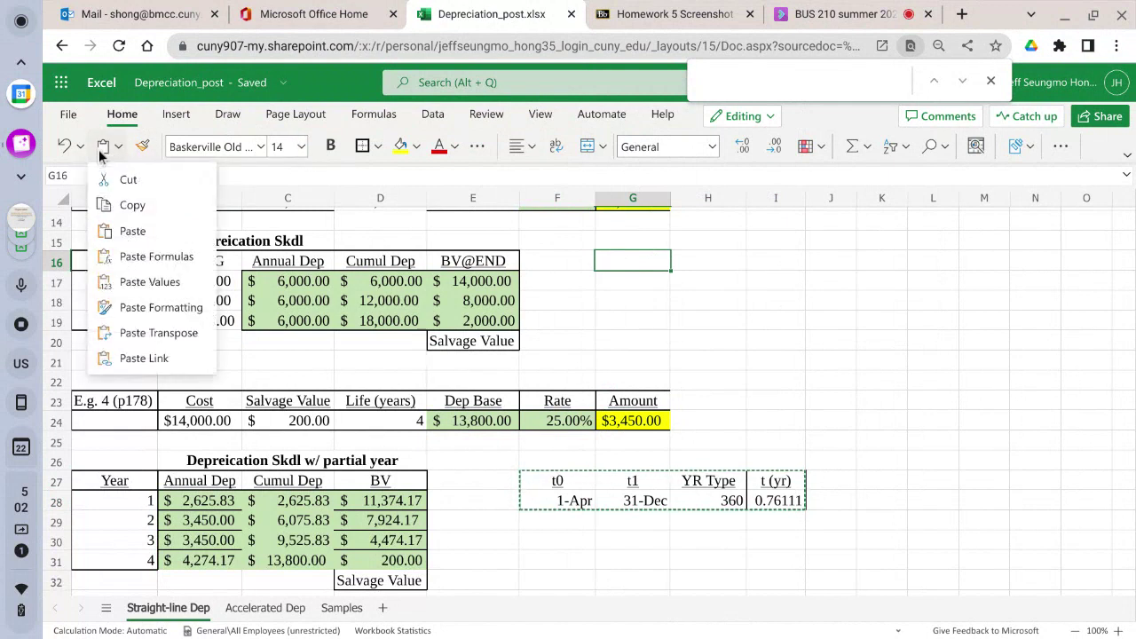
click(132, 231)
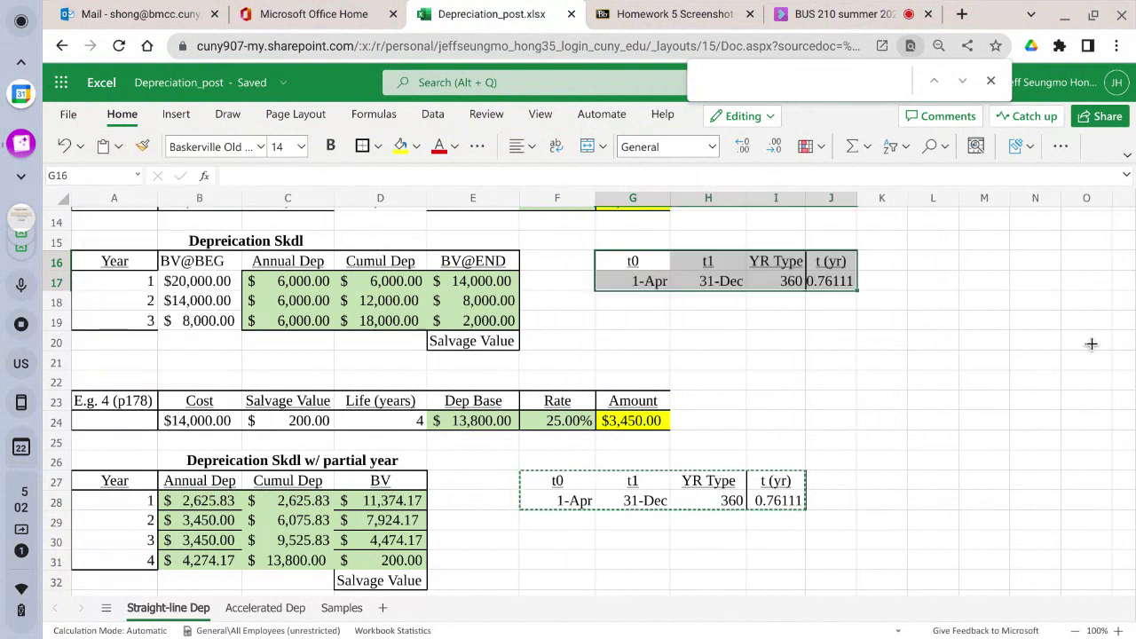
Change the month of the copied t0 date in G17 so it reads 2/1/2022
scroll(935, 338, up, 1)
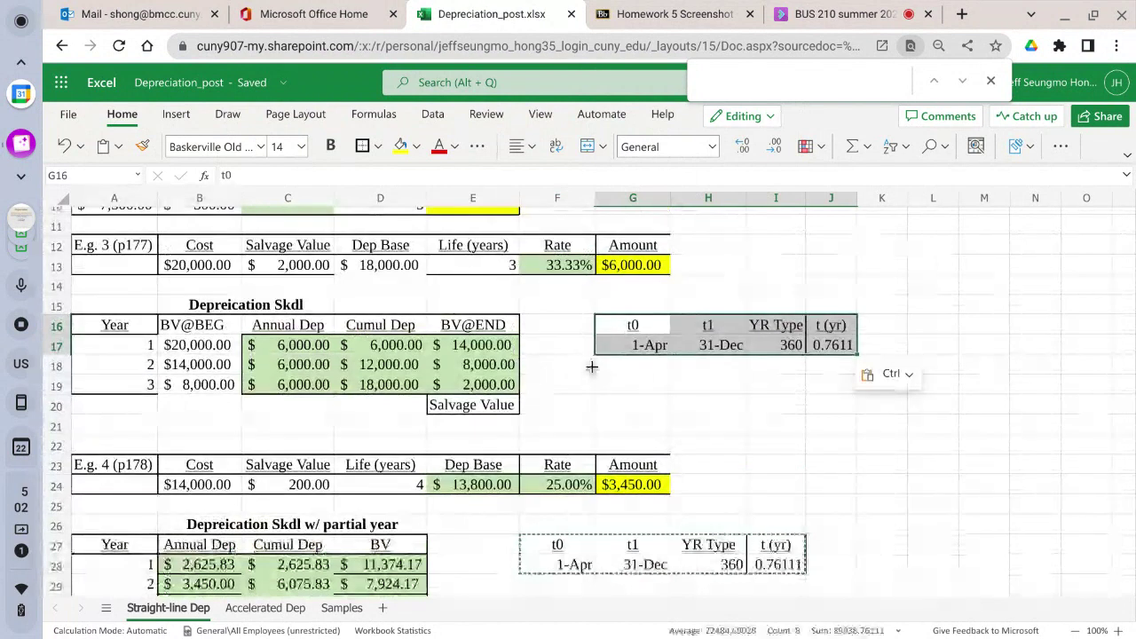
scroll(647, 352, up, 1)
click(647, 355)
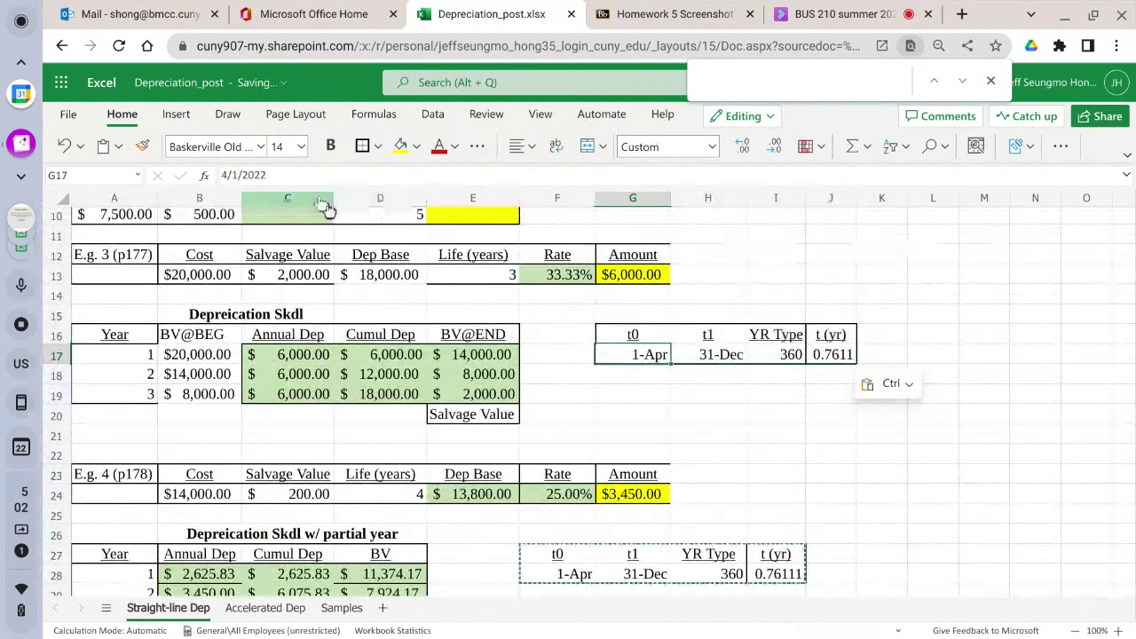
click(225, 175)
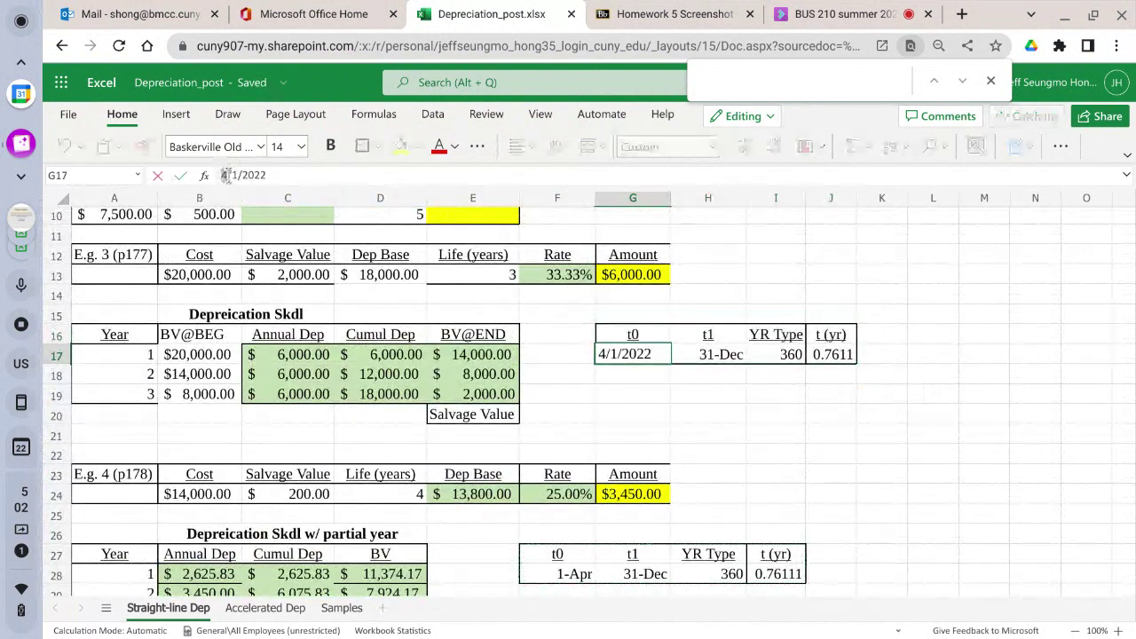
text(2)
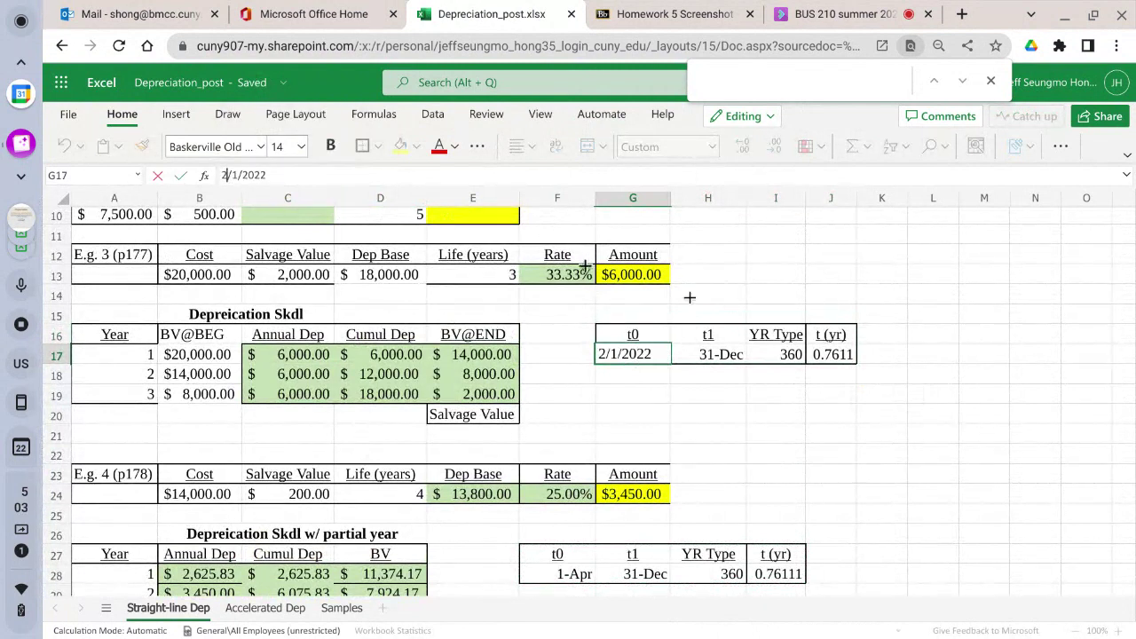
click(1015, 393)
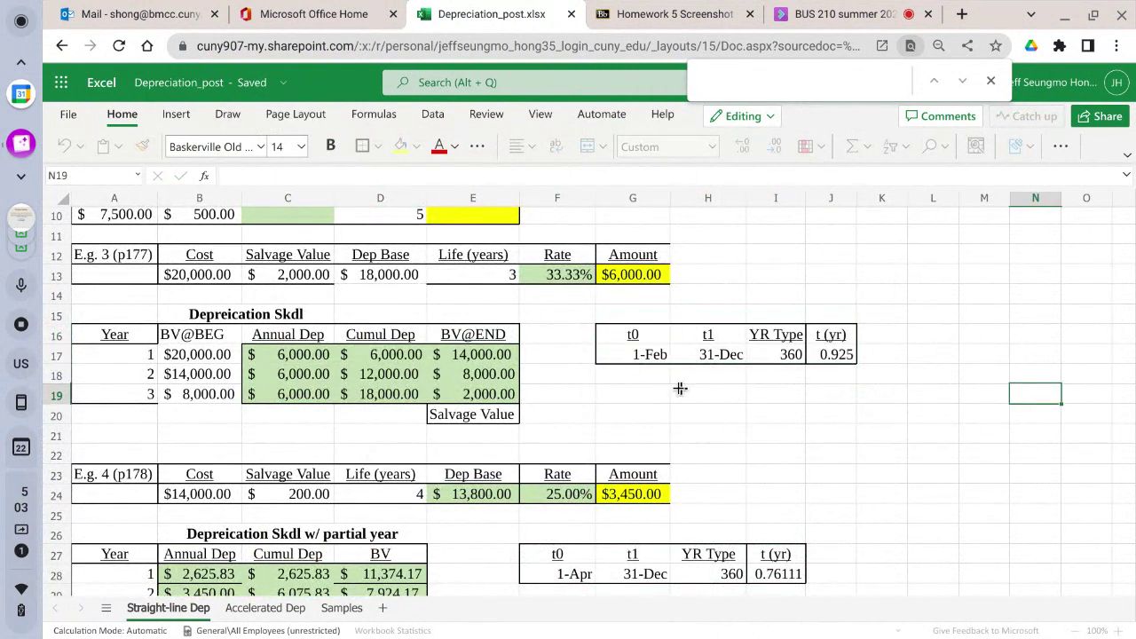
Check the truck's purchase date in question 2 of LU 17-1a on the Homework 5 Screenshot page
click(676, 14)
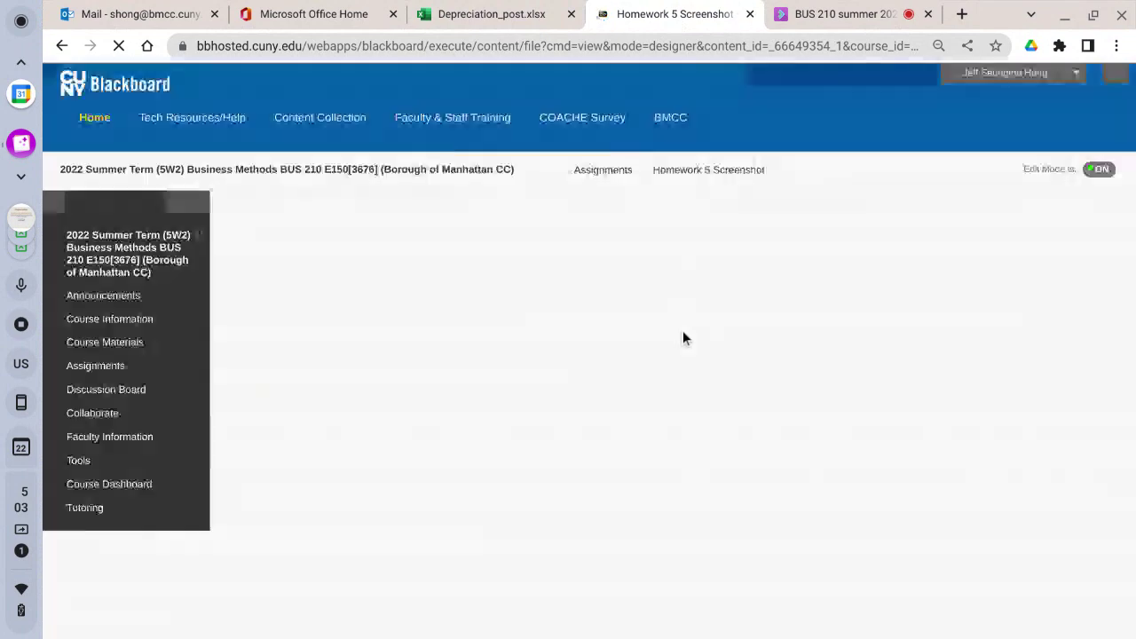
scroll(681, 337, down, 3)
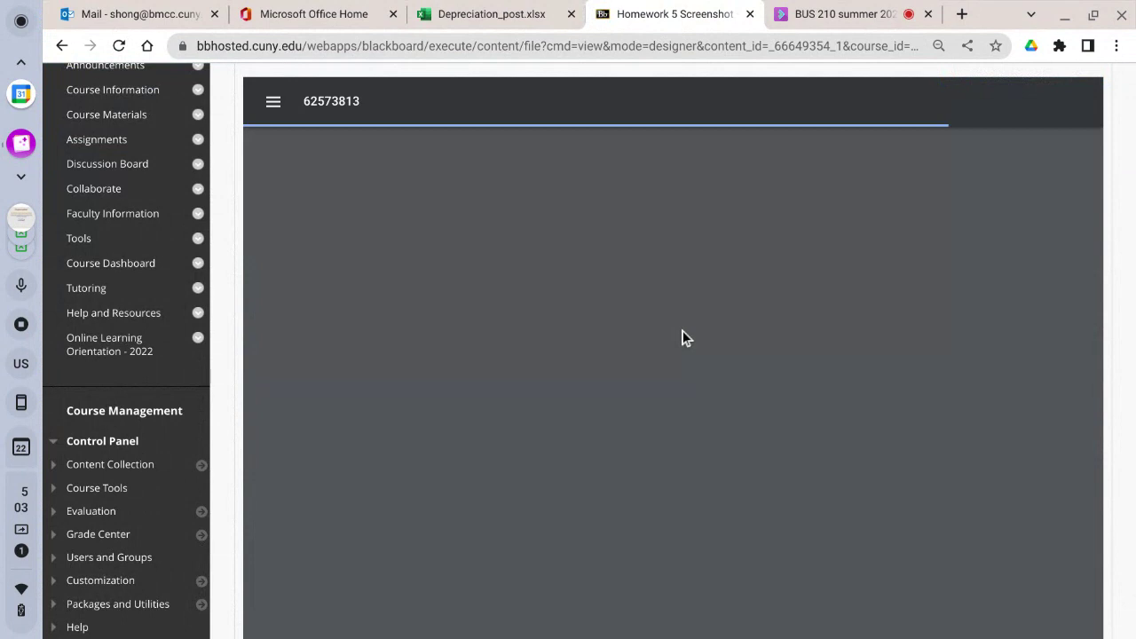
scroll(682, 330, down, 1)
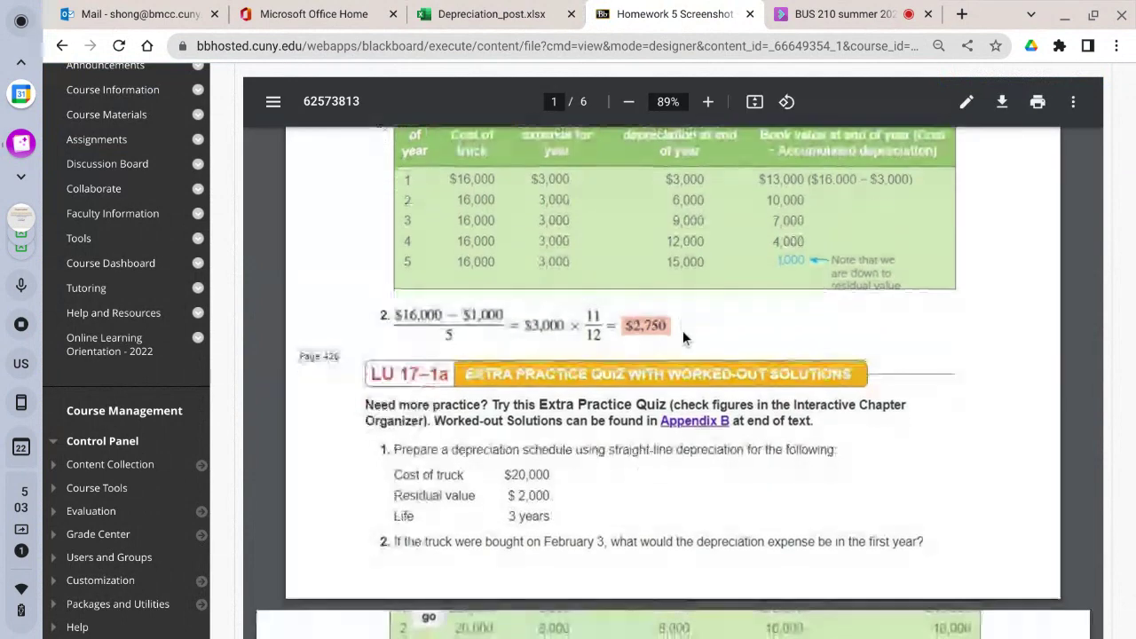
scroll(683, 330, down, 1)
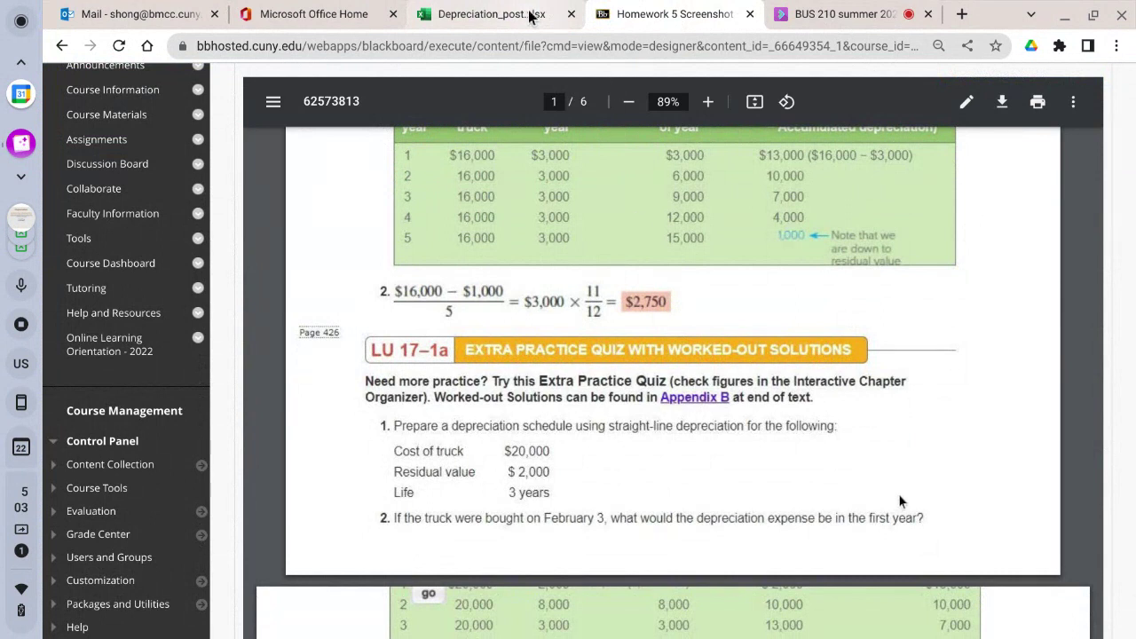
Back in Depreciation_post.xlsx, change the day of the t0 date in G17 to 3 and autofit column J
click(491, 14)
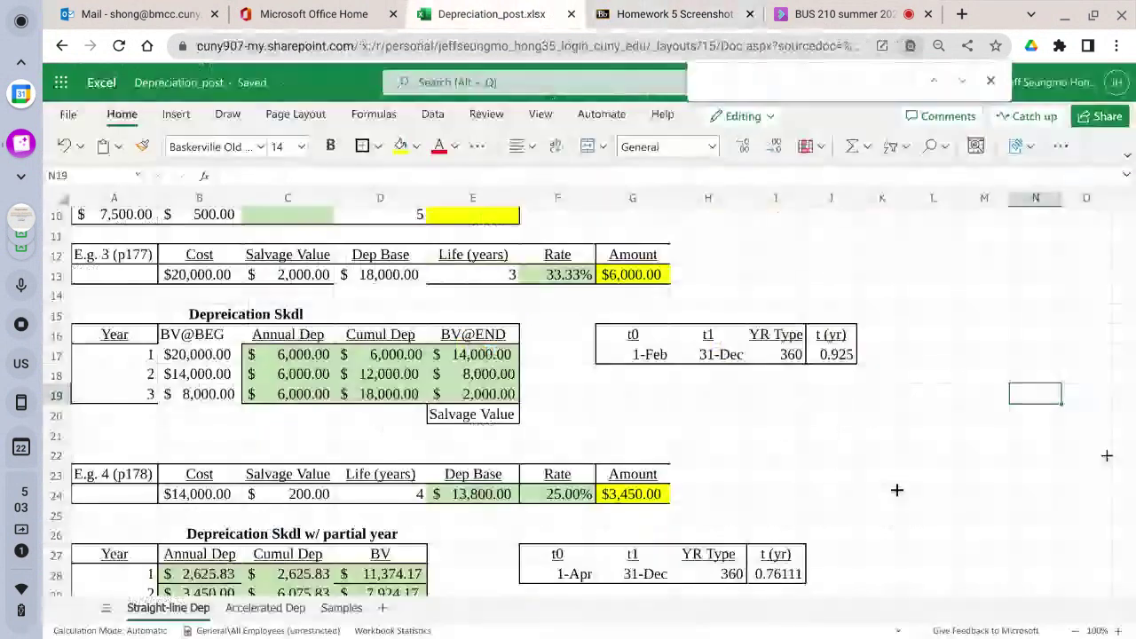
click(652, 354)
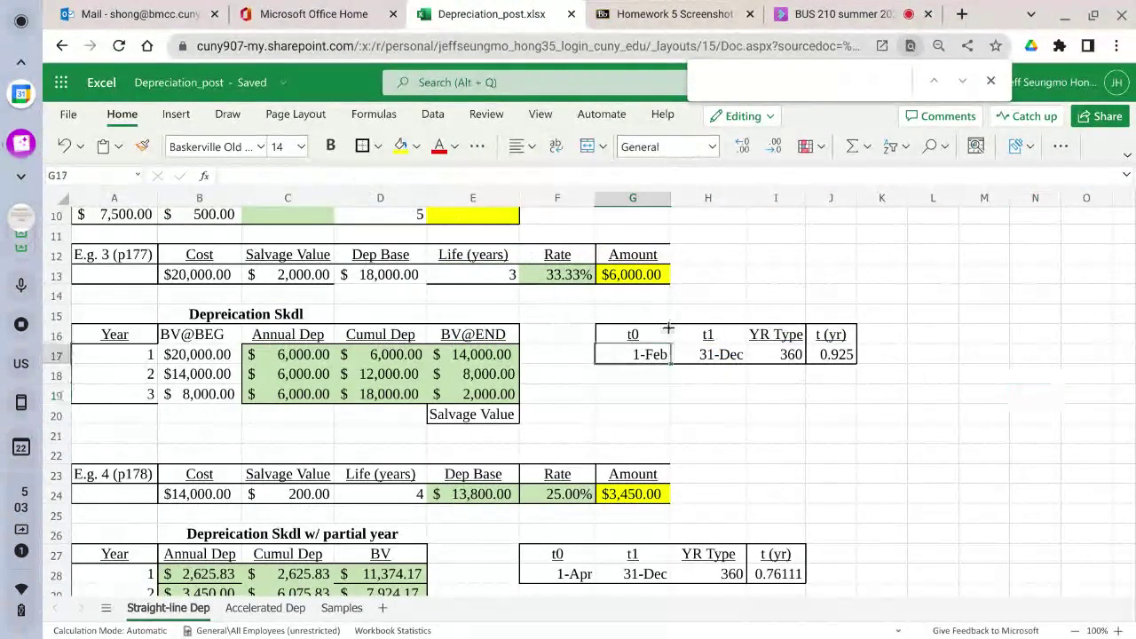
double_click(234, 174)
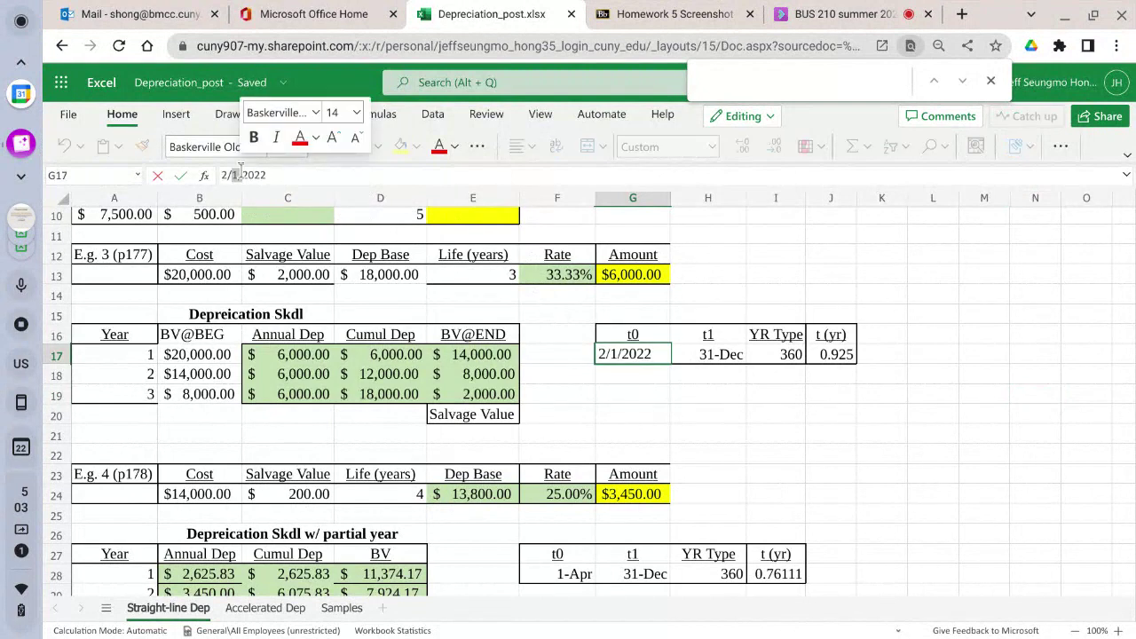
text(3)
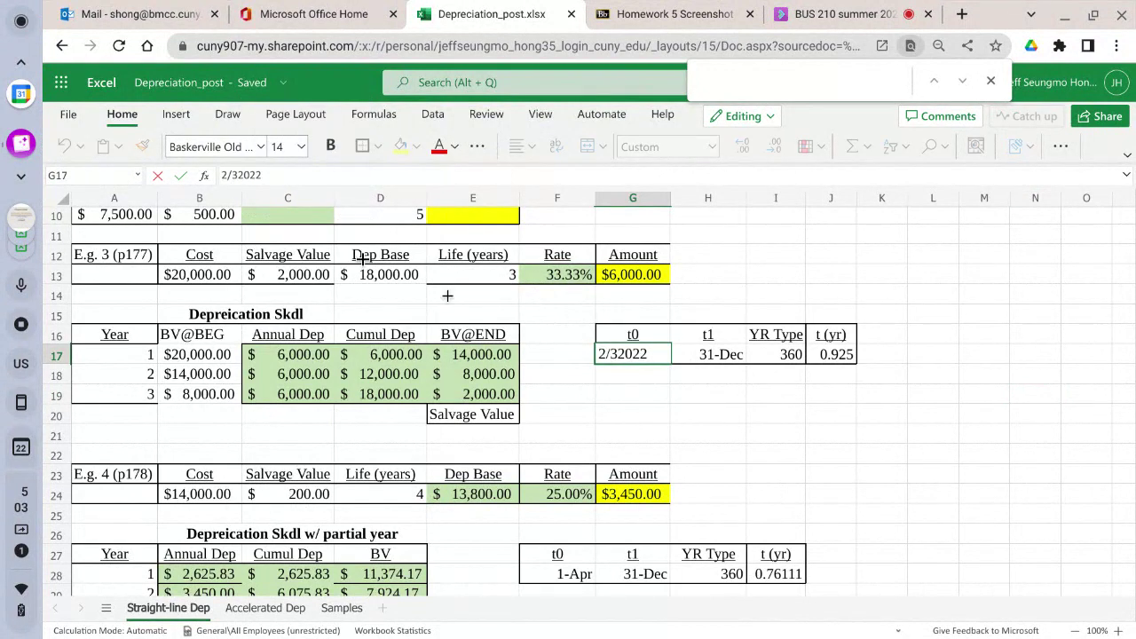
click(845, 354)
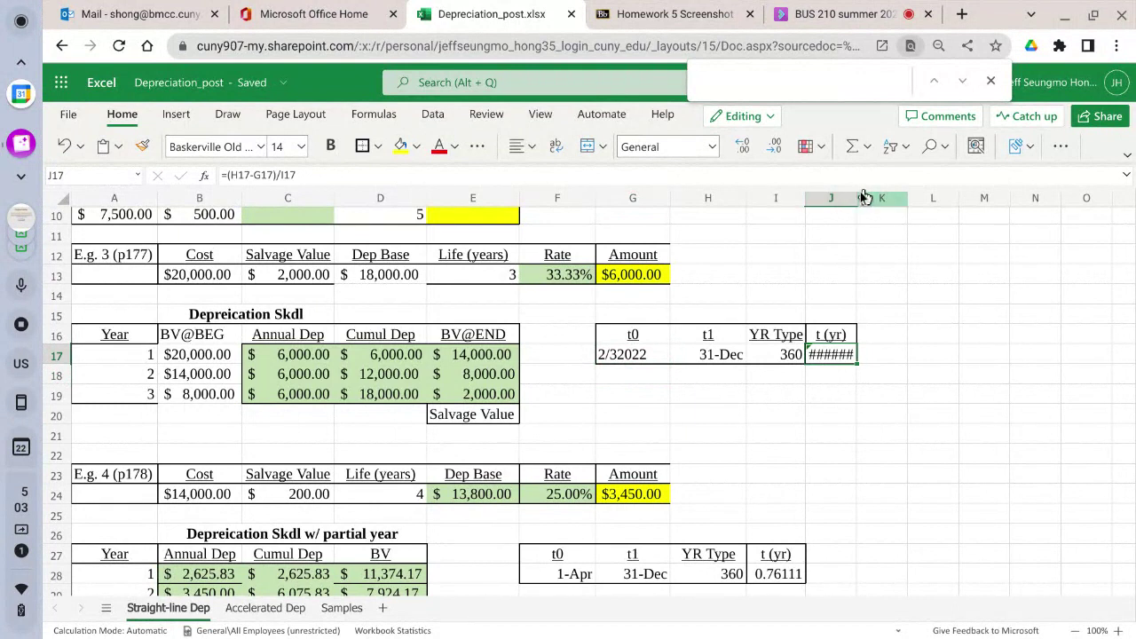
double_click(865, 197)
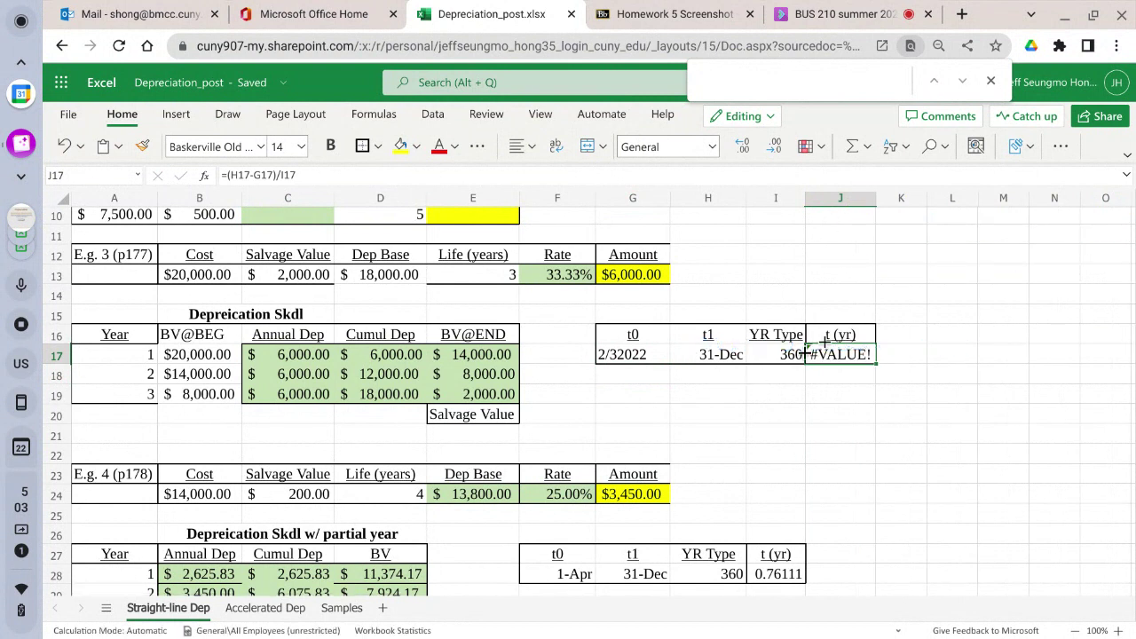
double_click(852, 350)
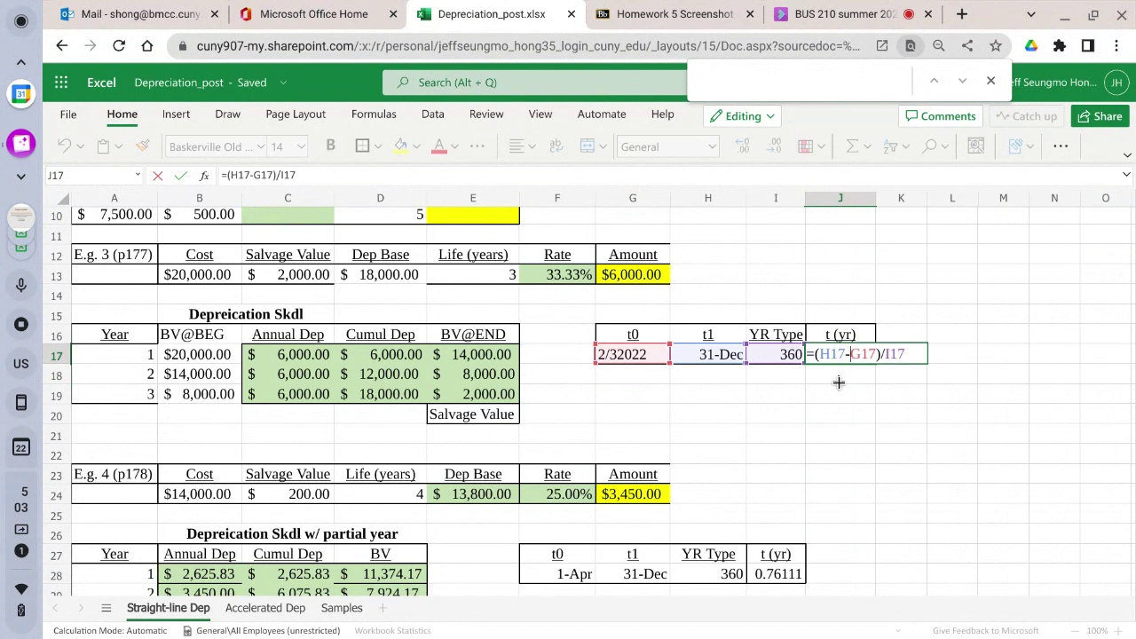
click(622, 360)
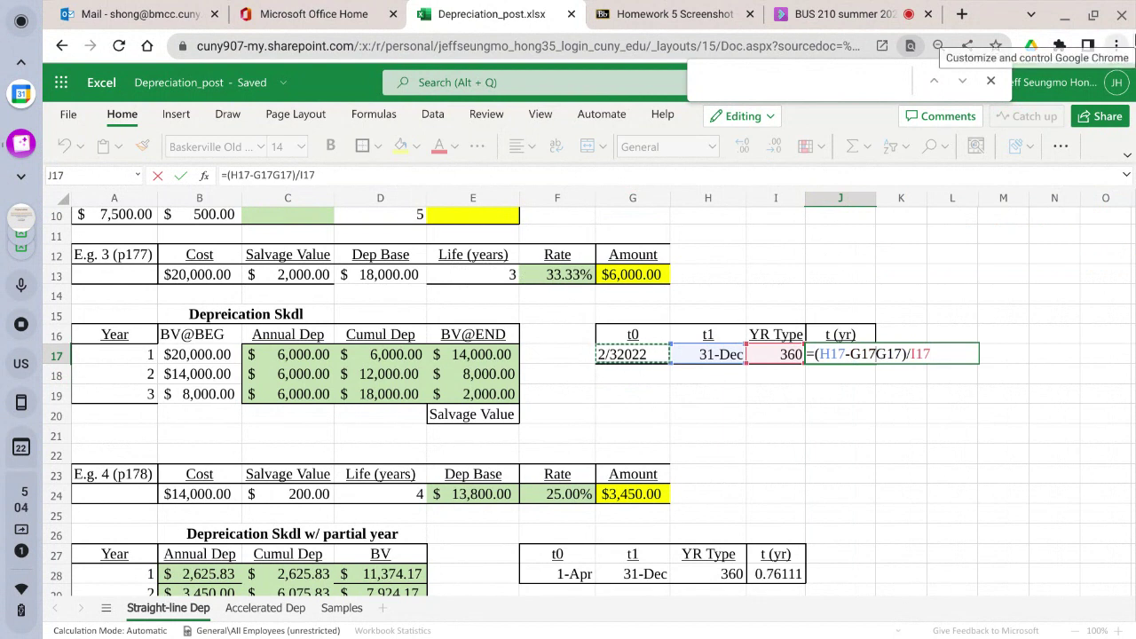
key(BackSpace)
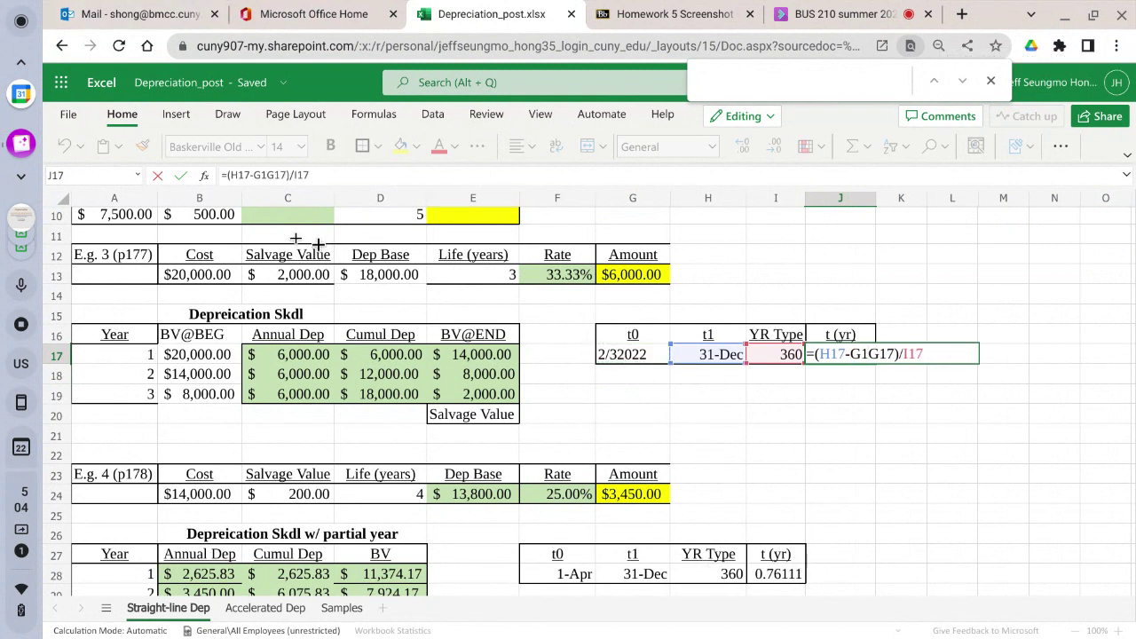
click(157, 176)
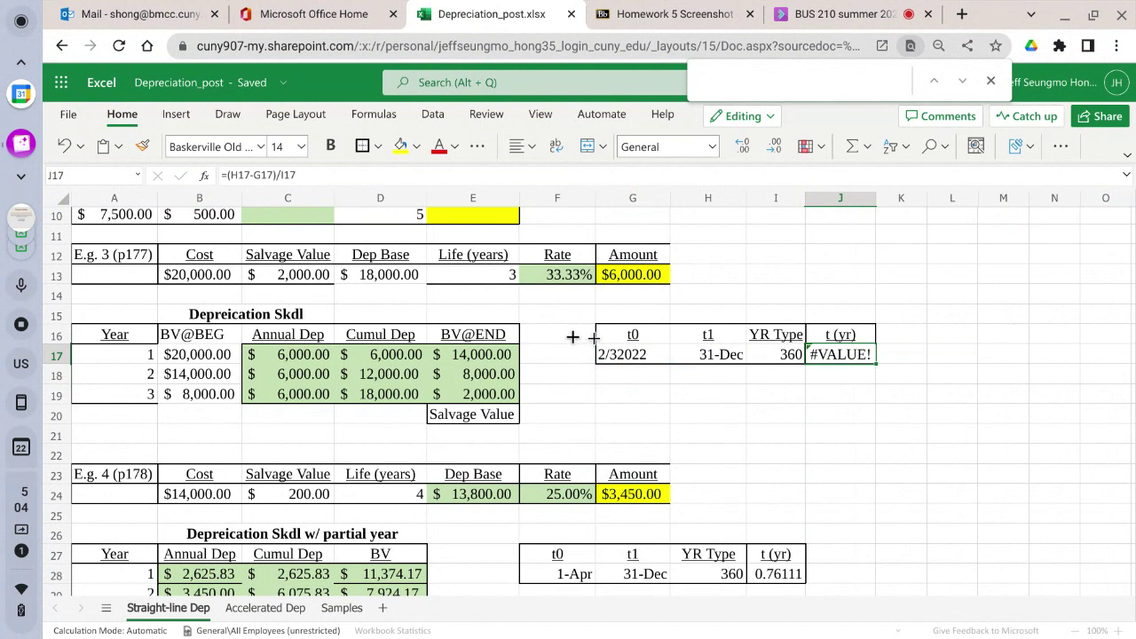
Add the missing slash to the t0 date in G17 so it reads 2/3/2022
click(619, 356)
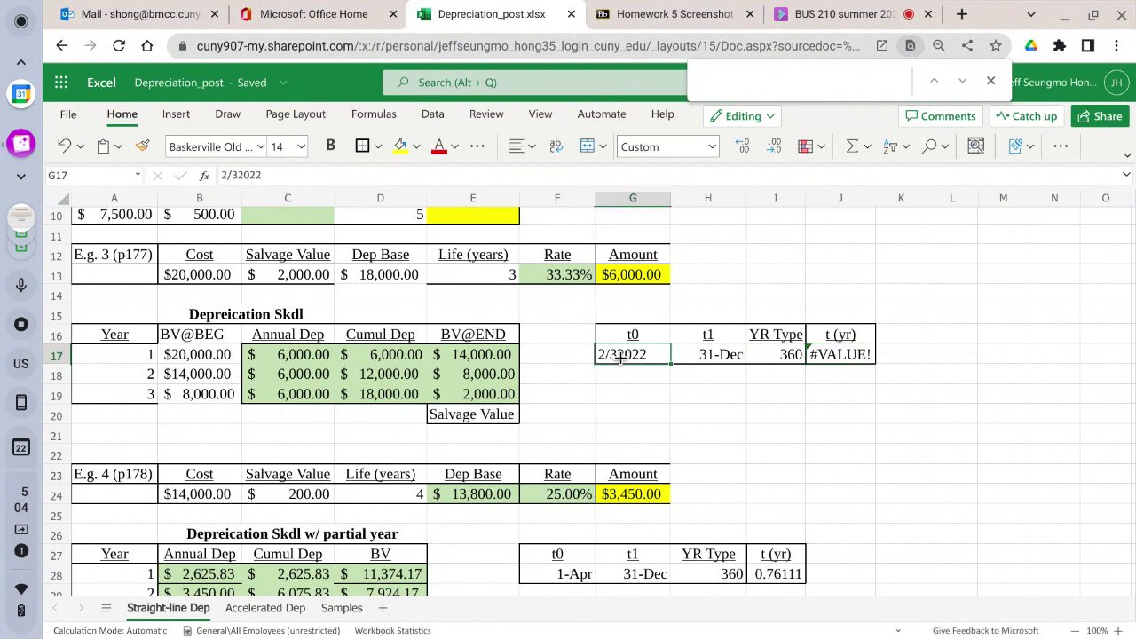
click(238, 175)
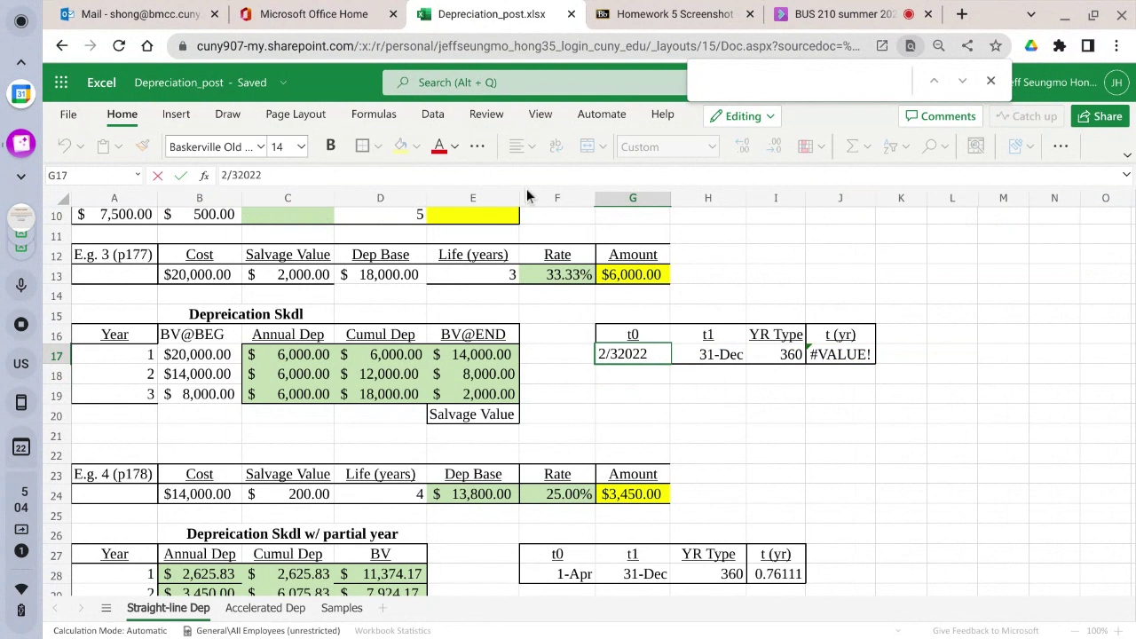
text(/)
key(Return)
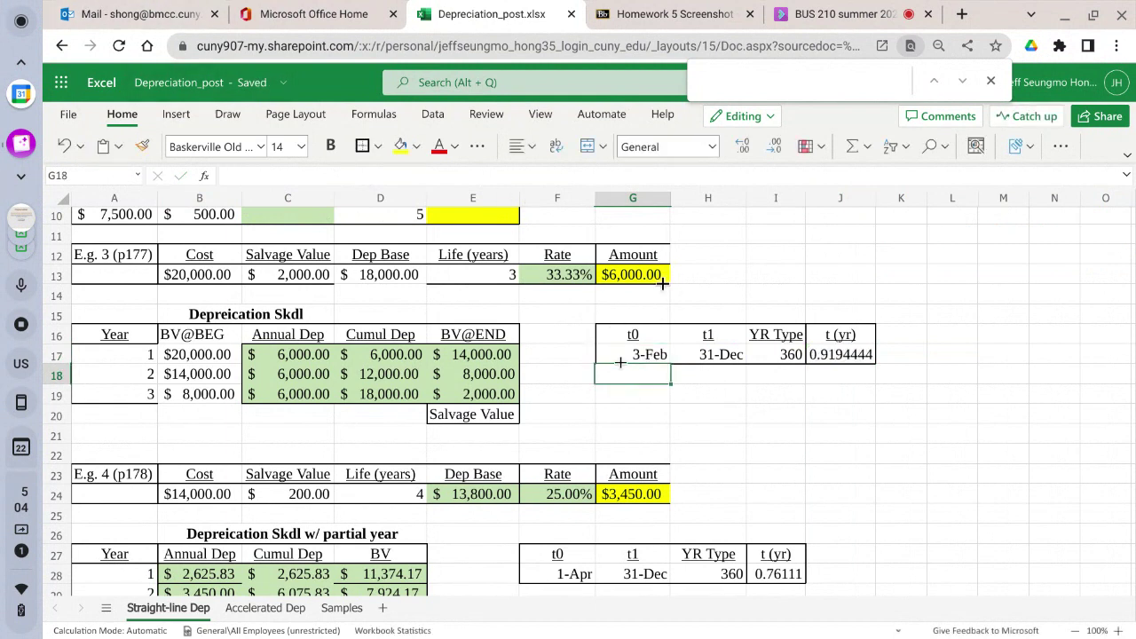
Prorate the year 1 annual depreciation in C17 by the partial-year time, using the formula =$G$13*J17
click(224, 355)
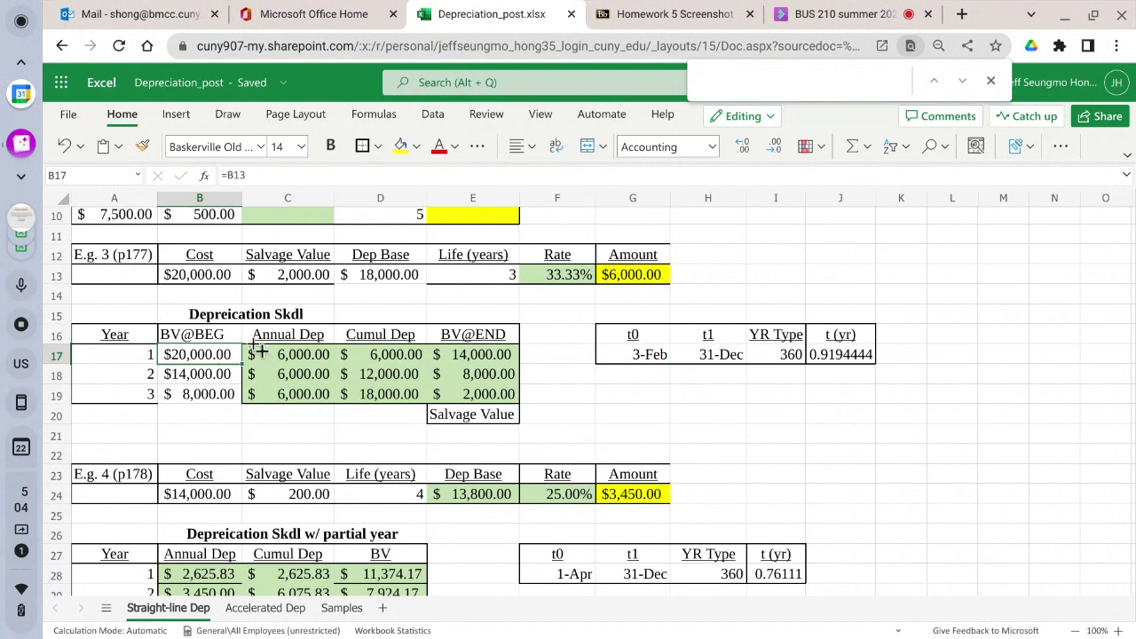
drag(233, 336, 216, 392)
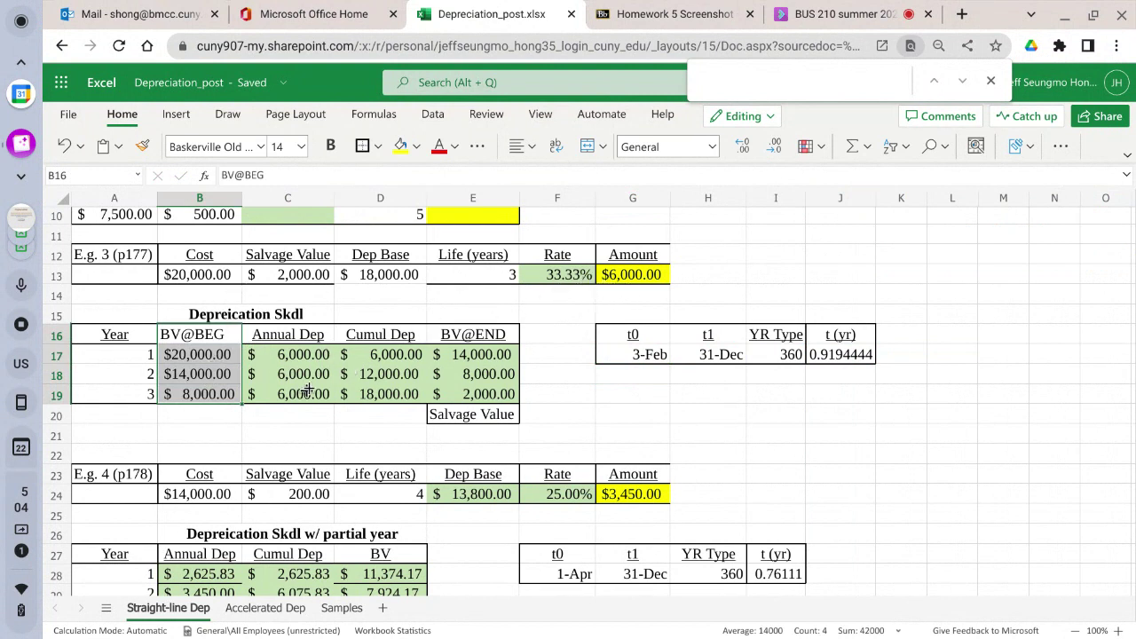
click(310, 356)
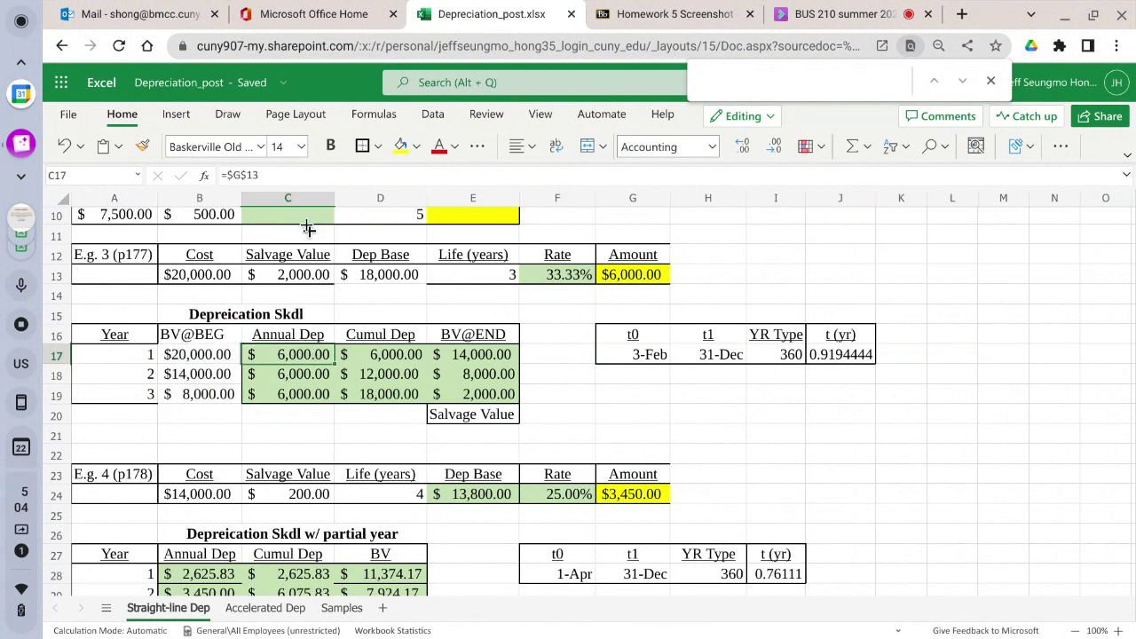
key(F2)
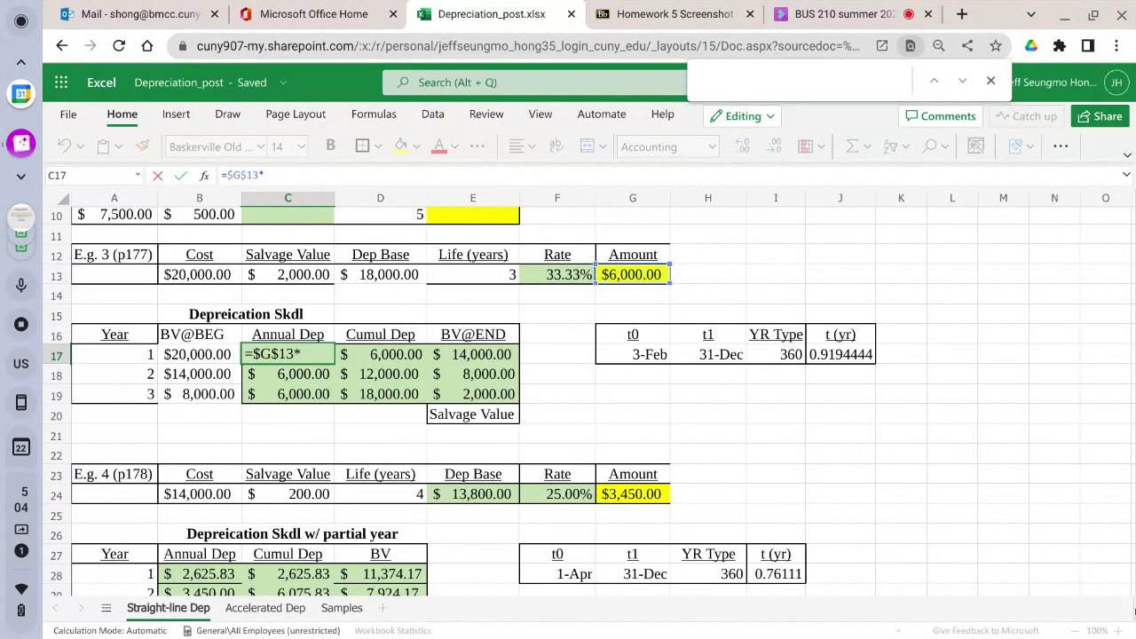
click(836, 356)
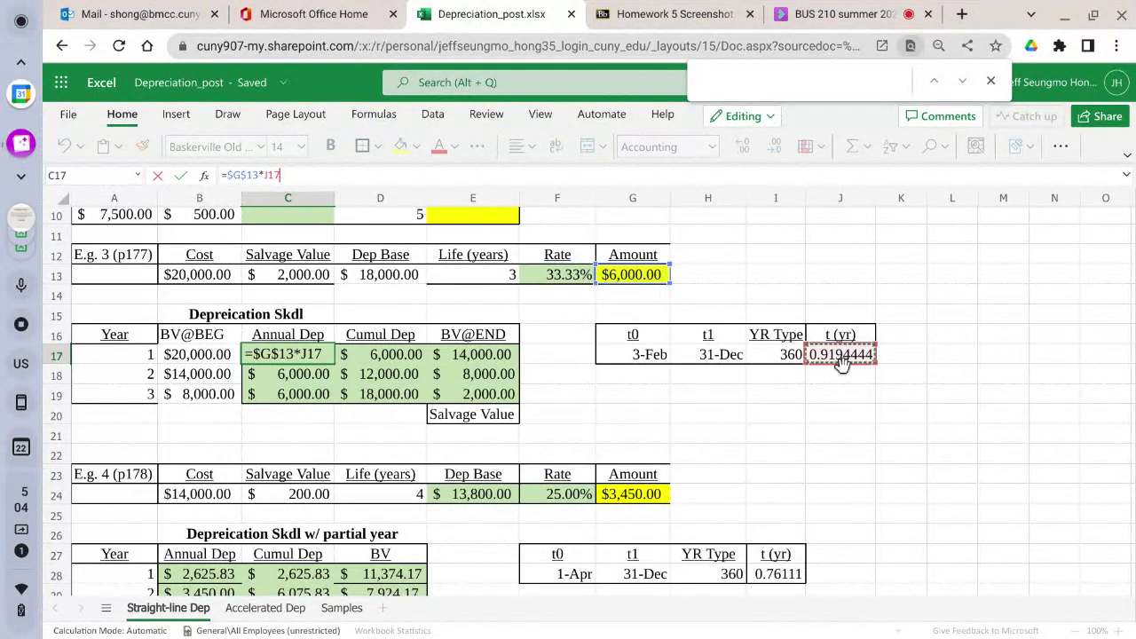
key(Tab)
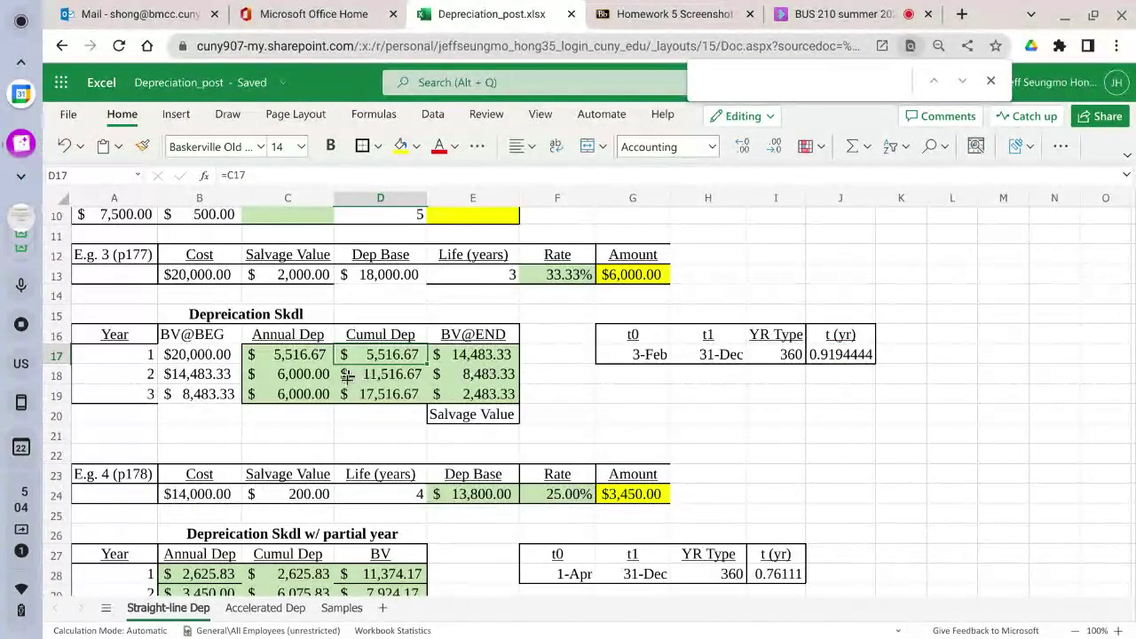
Set the year 3 annual depreciation in C19 to =$G$13*(1+(1-J17)) to include the part left over from year 1
click(284, 392)
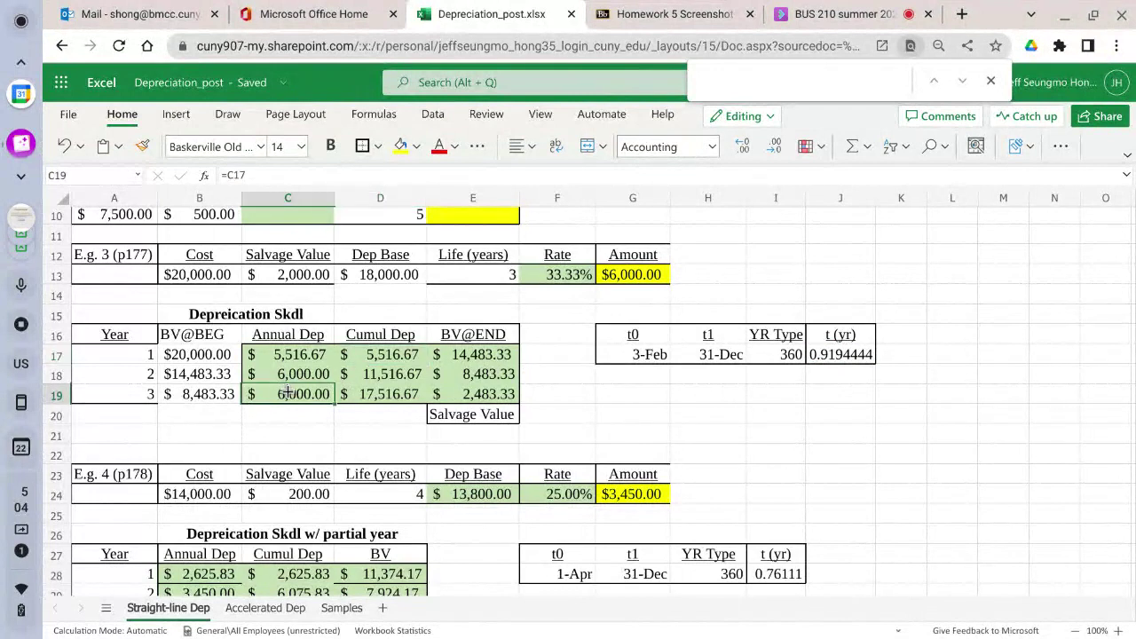
click(271, 176)
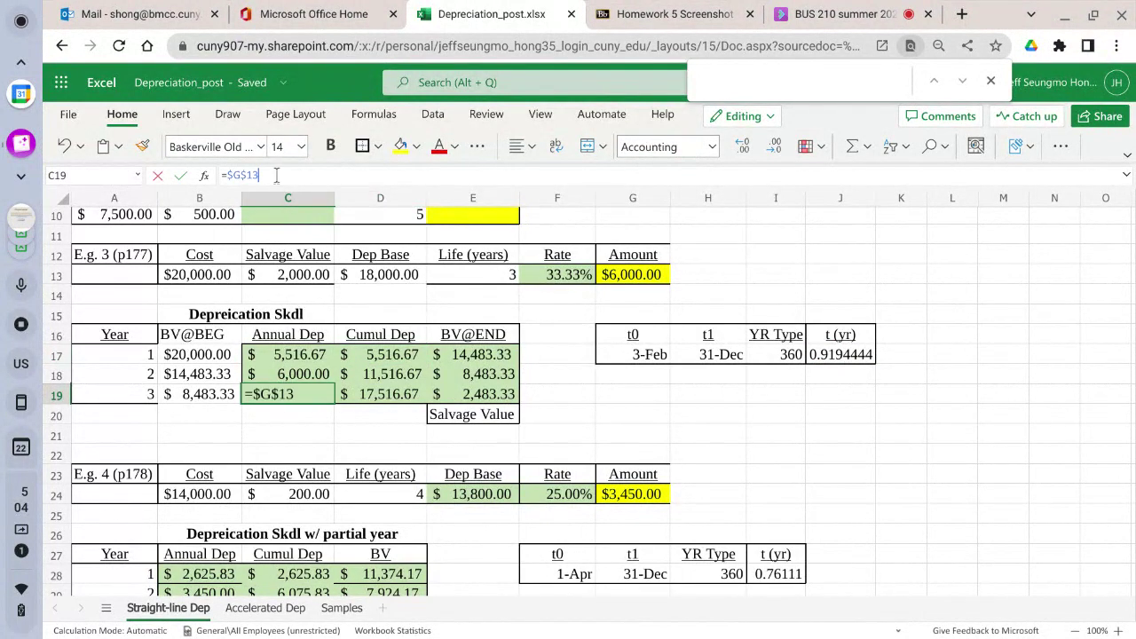
text(*)
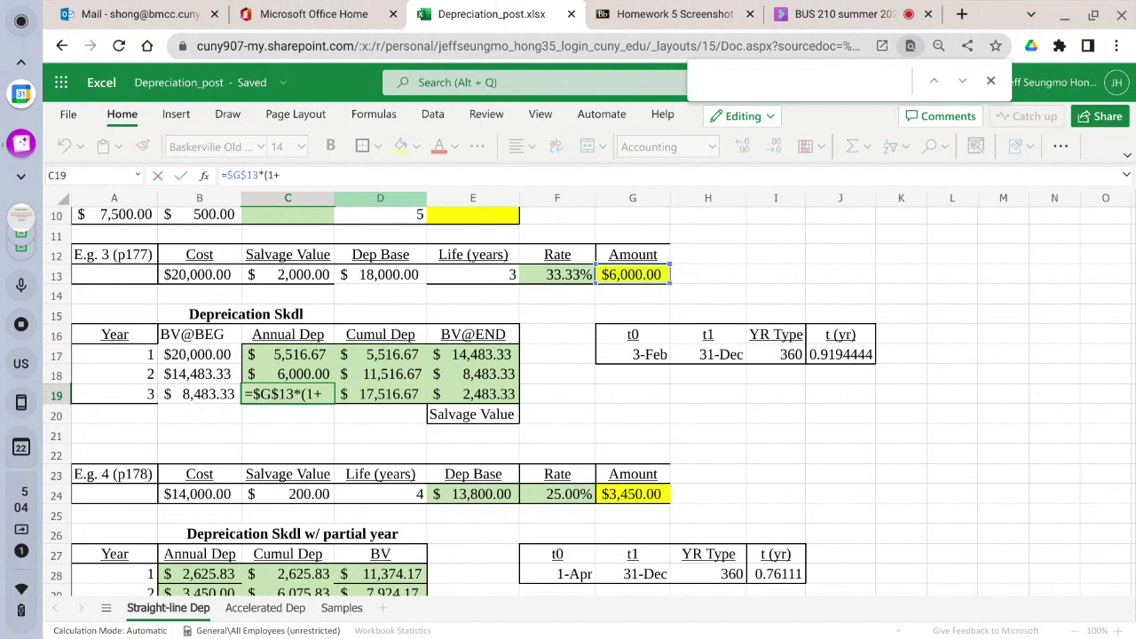
text((1+(1-)
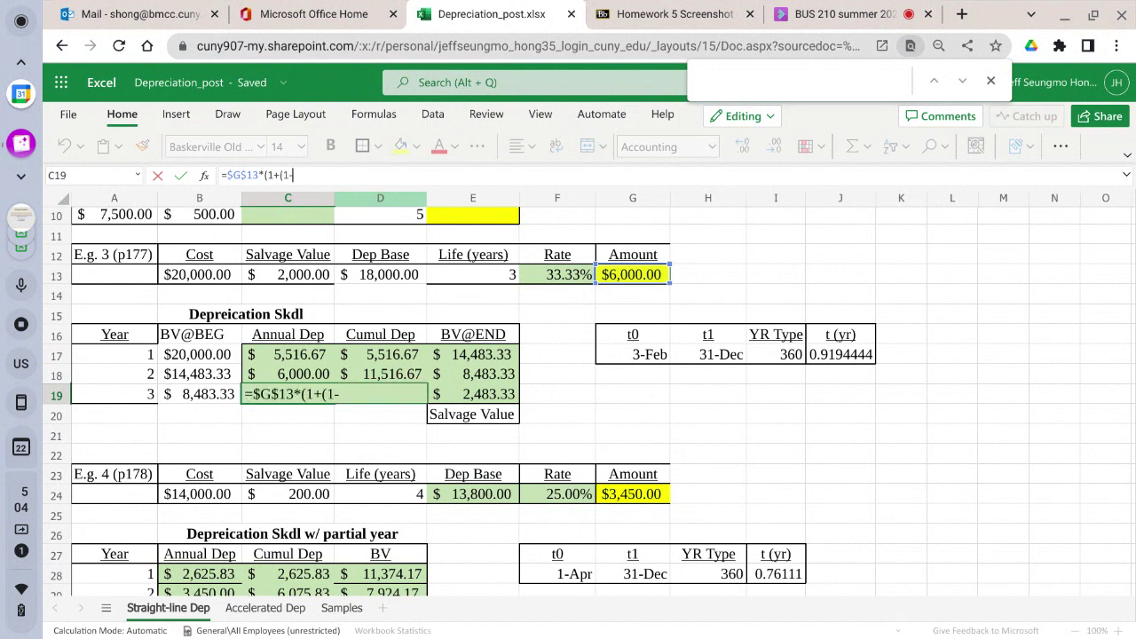
click(838, 354)
text())
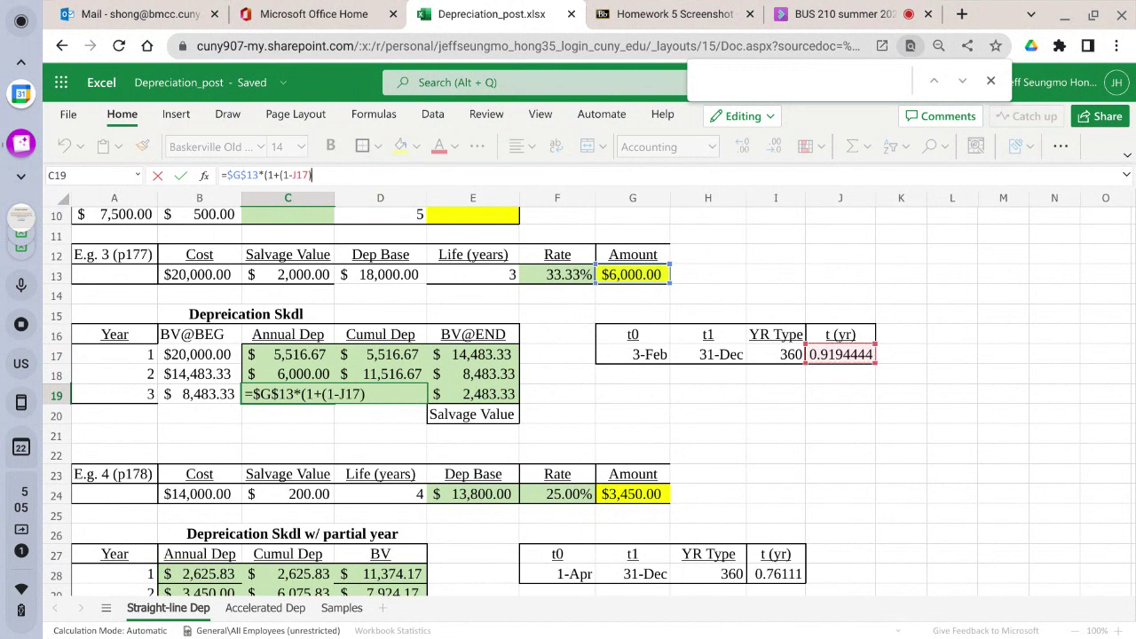
text())
click(180, 176)
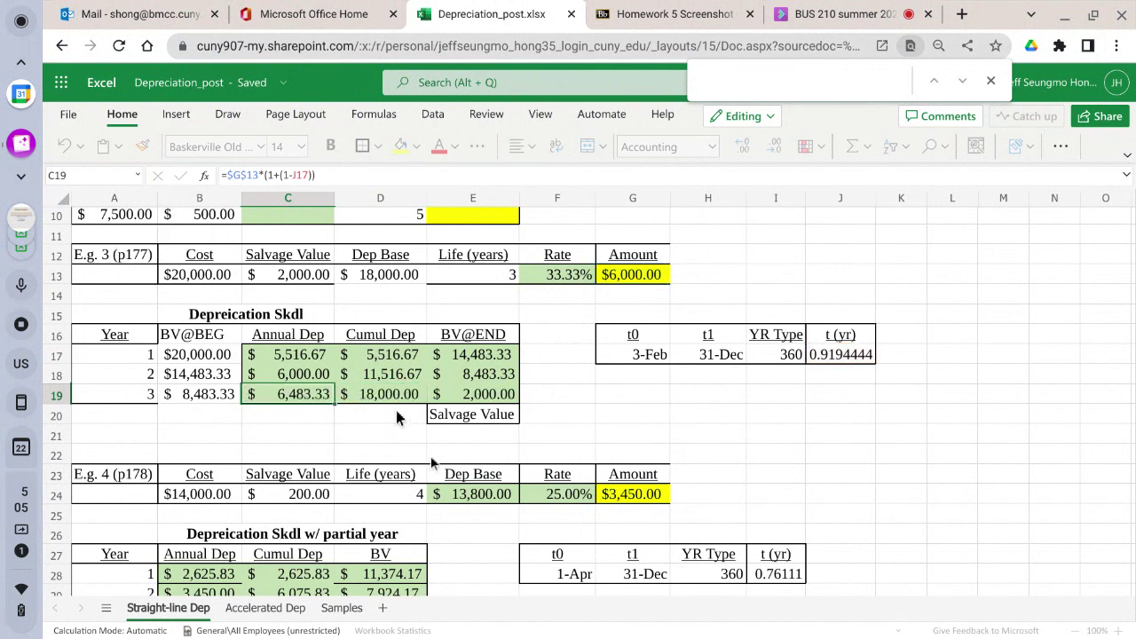
Move the E.g. 3 schedule columns C16:E20 to start at B16, replacing the BV@BEG column
click(461, 387)
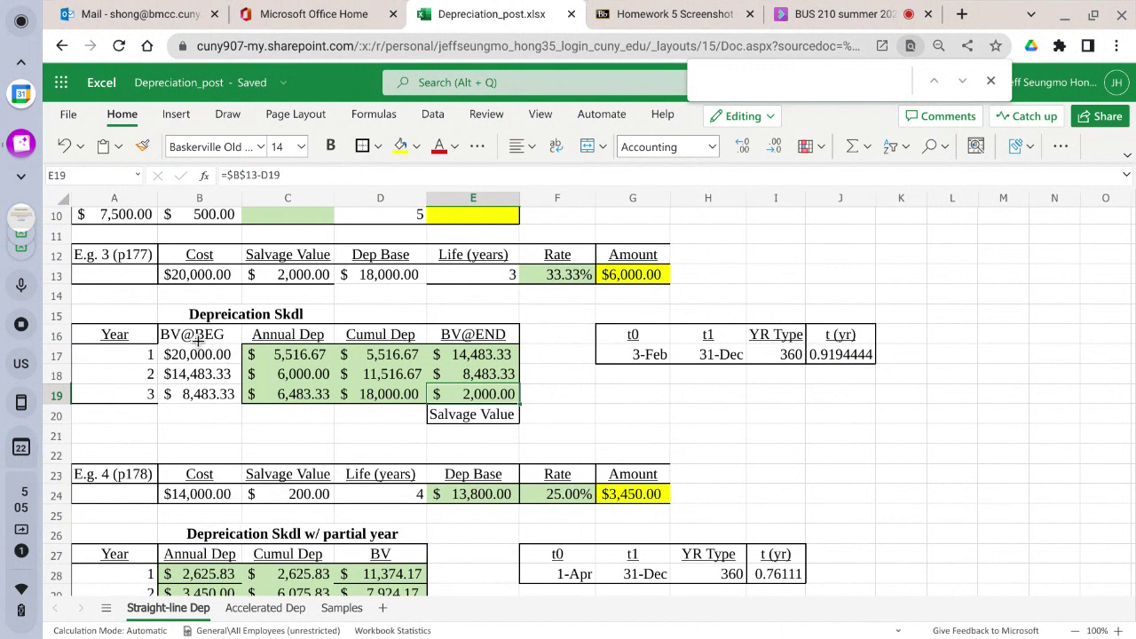
drag(197, 341, 202, 396)
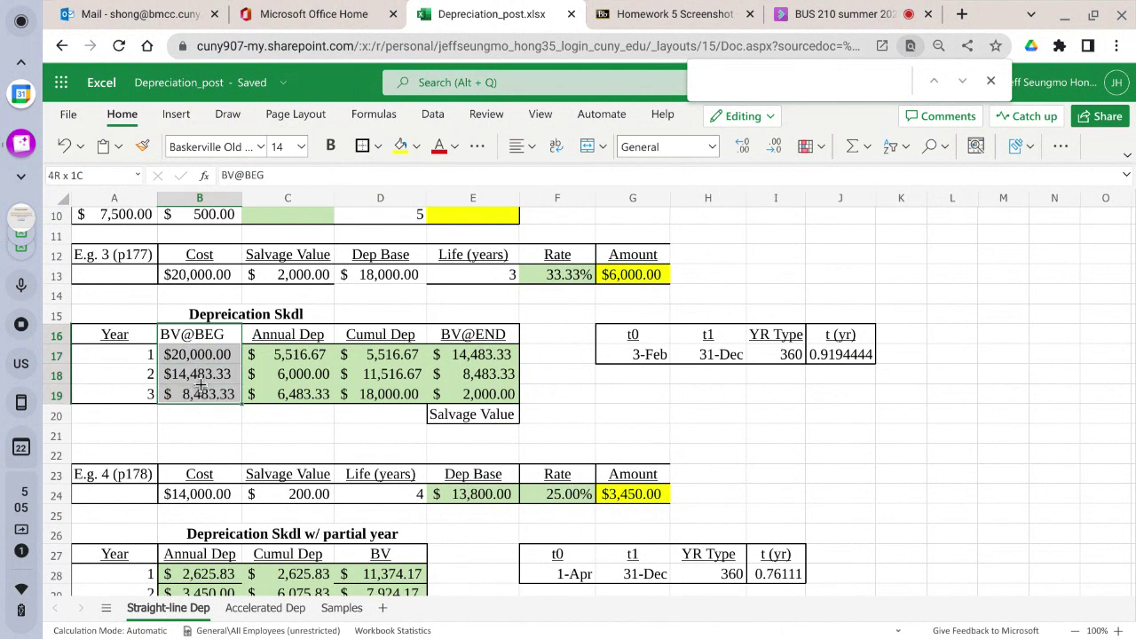
key(F2)
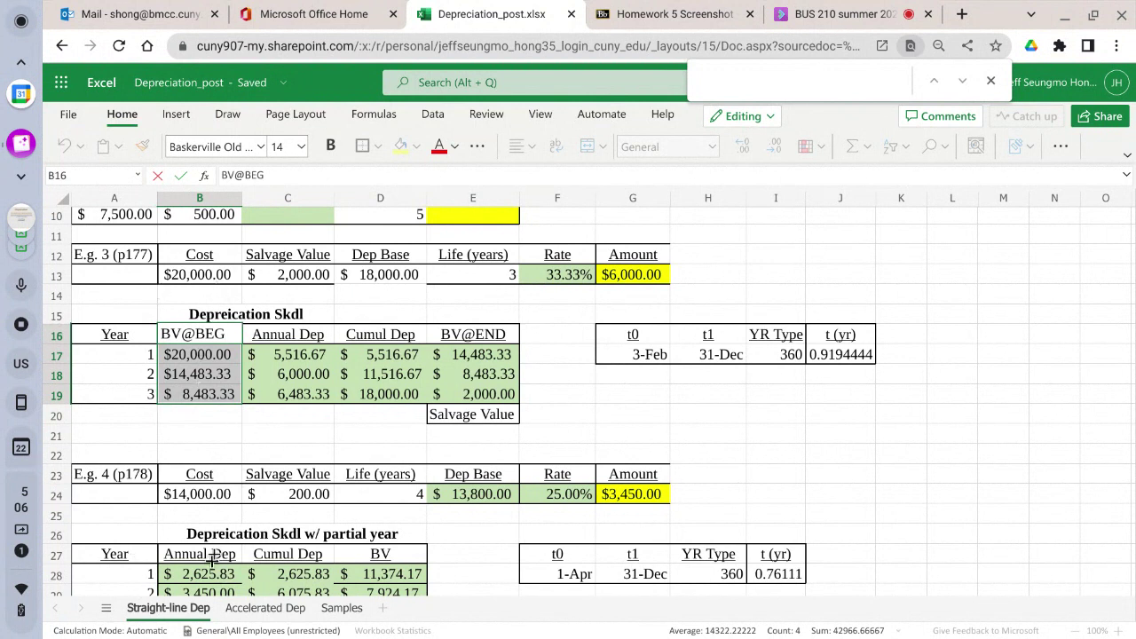
drag(257, 335, 484, 424)
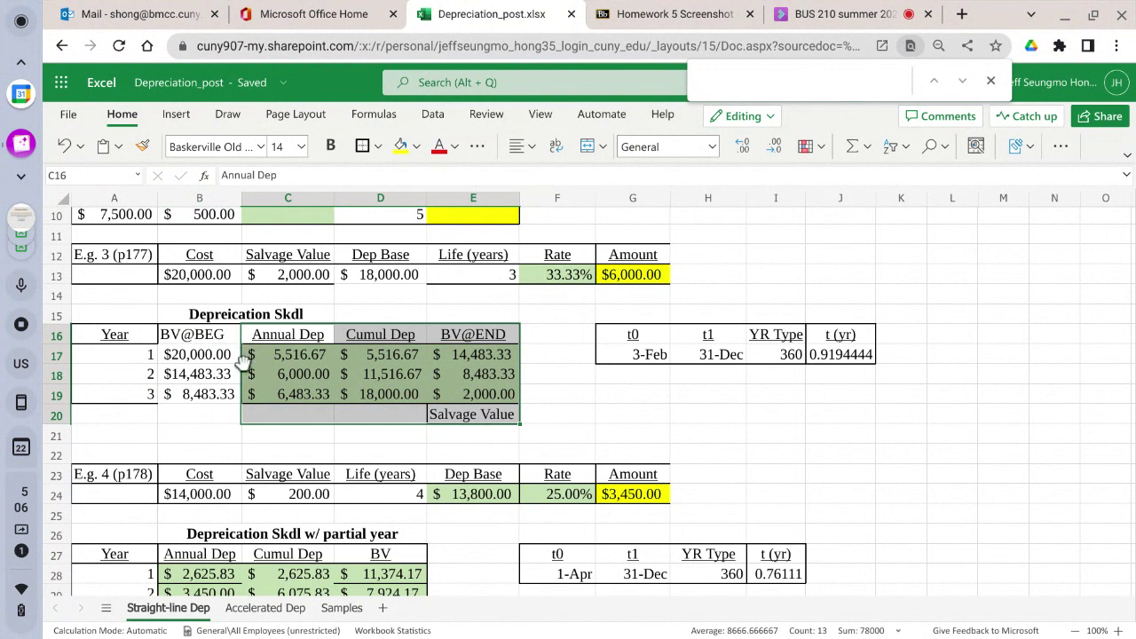
drag(245, 375, 236, 374)
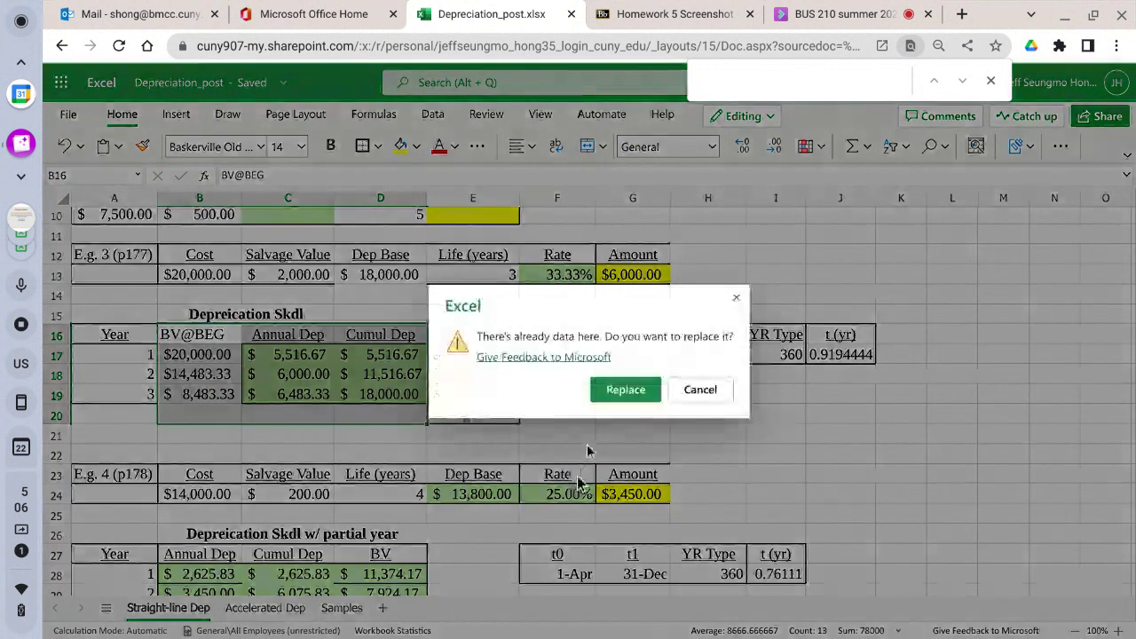
click(626, 389)
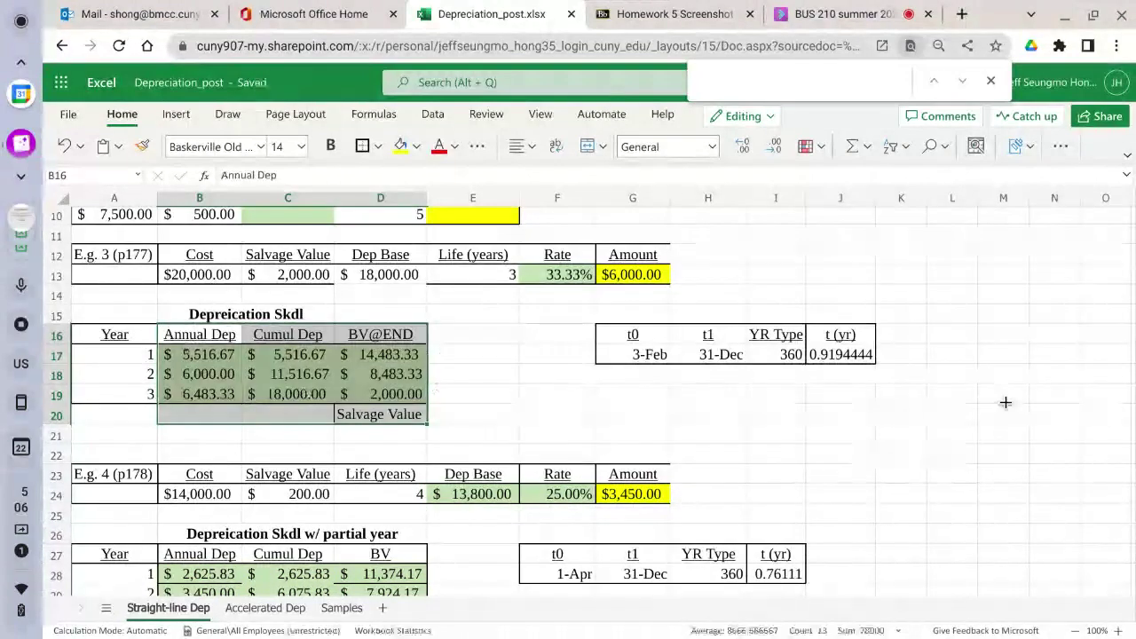
click(1006, 400)
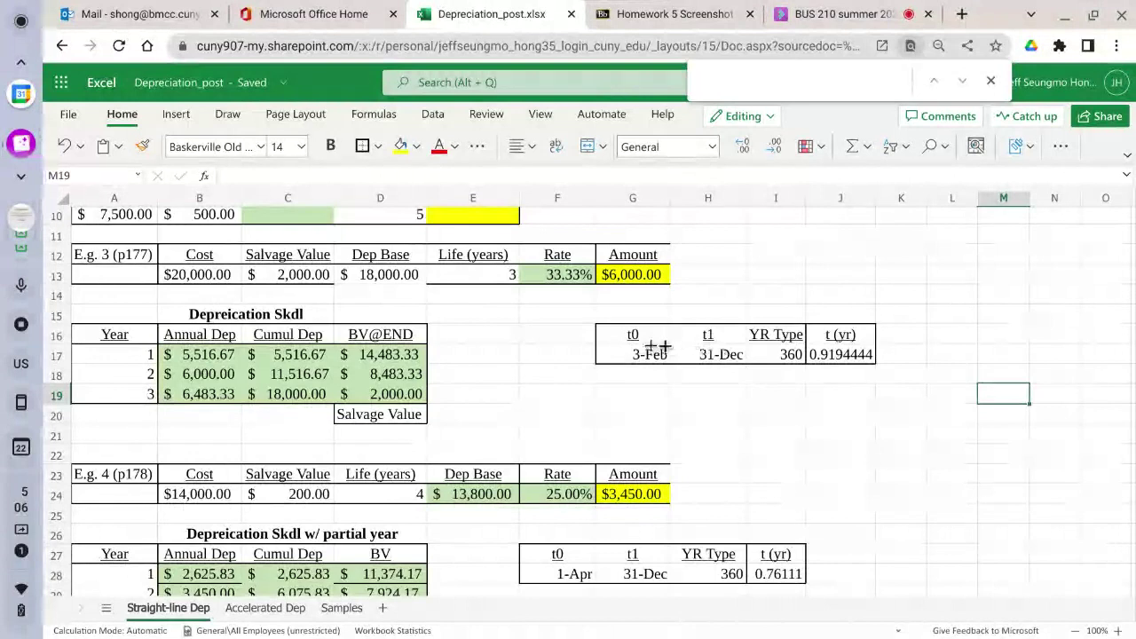
Move the partial-year time table G16:J17 one column over to start at F16, aligning it with the E.g. 4 time table
drag(640, 335, 838, 354)
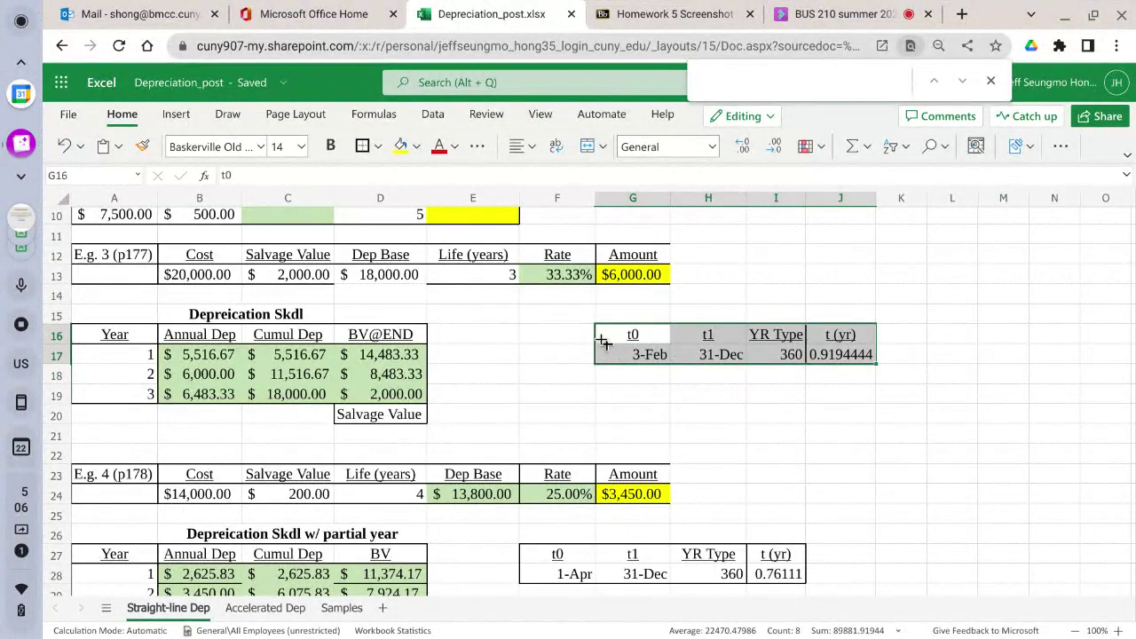
click(593, 335)
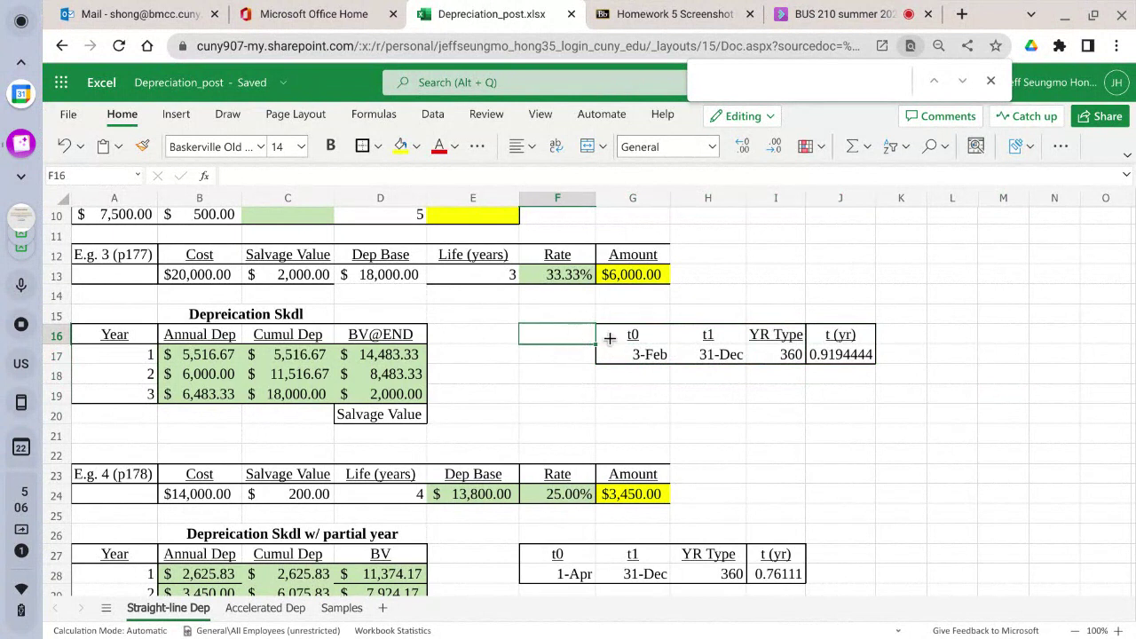
drag(618, 333, 852, 353)
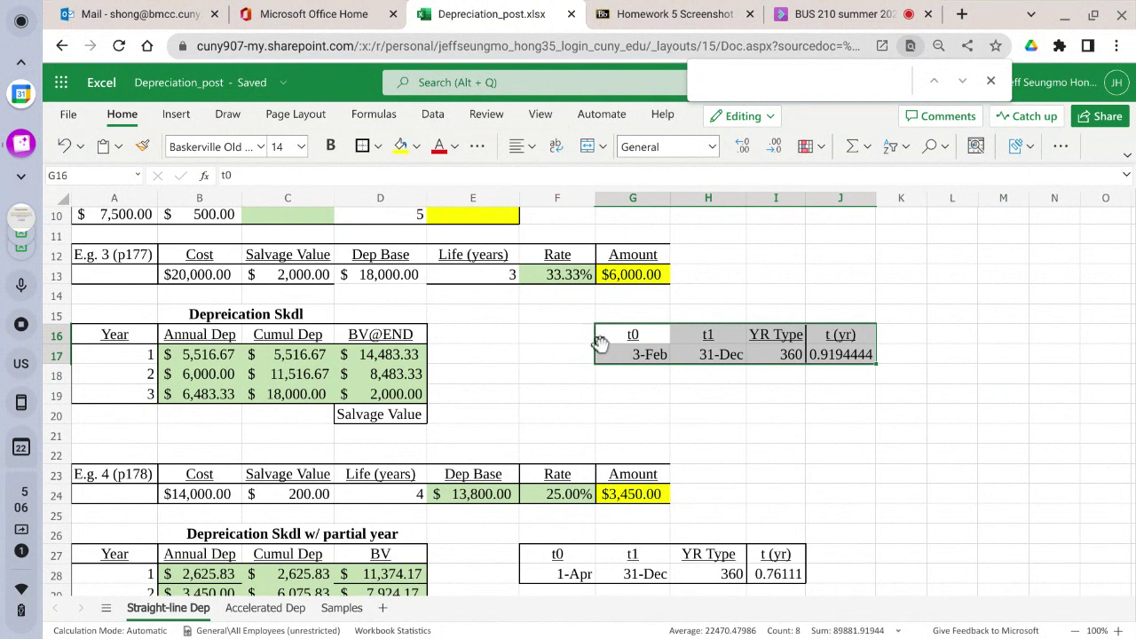
drag(600, 343, 584, 339)
click(615, 392)
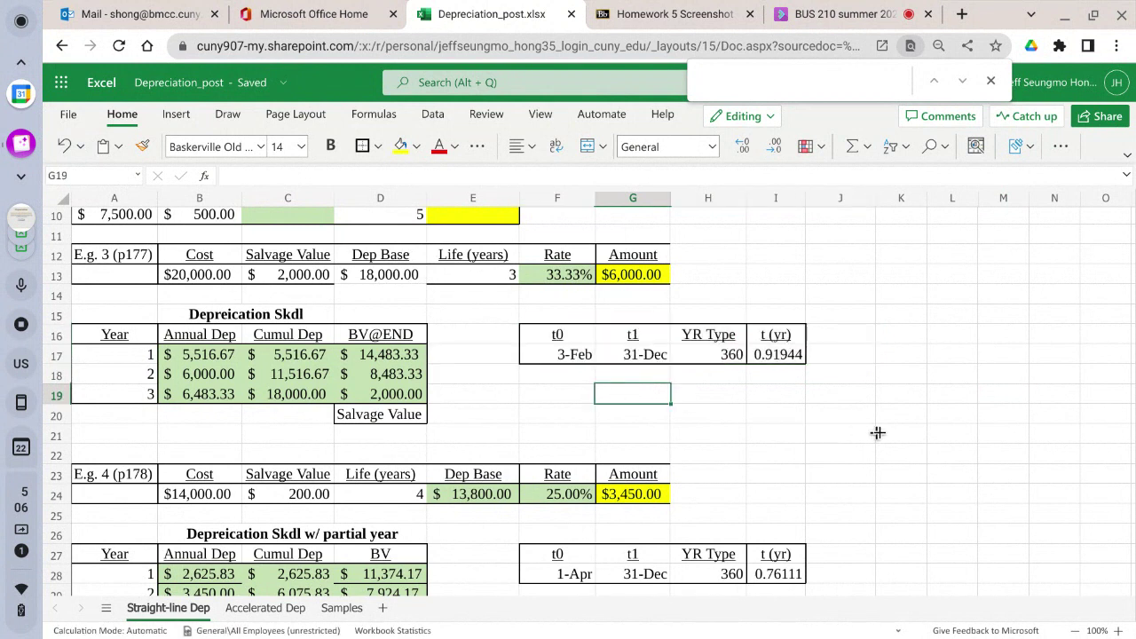
Review the E.g. 3 and E.g. 4 schedules, and open the Accelerated Dep sheet to view the sum-of-the-years-digits schedule
scroll(876, 432, down, 3)
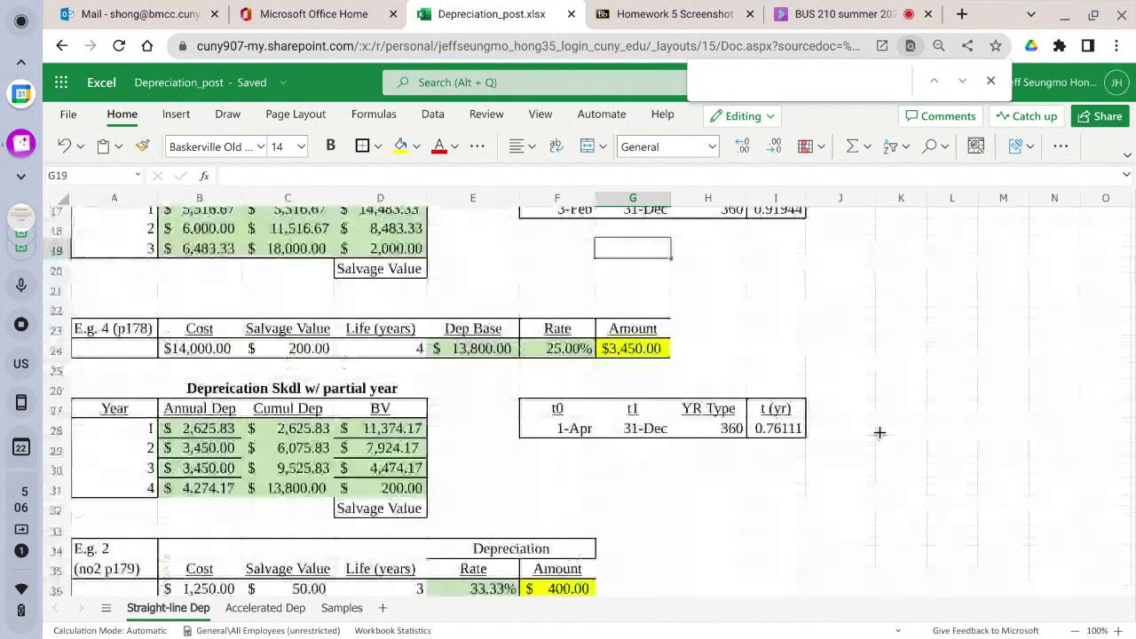
scroll(880, 433, down, 2)
scroll(880, 432, up, 4)
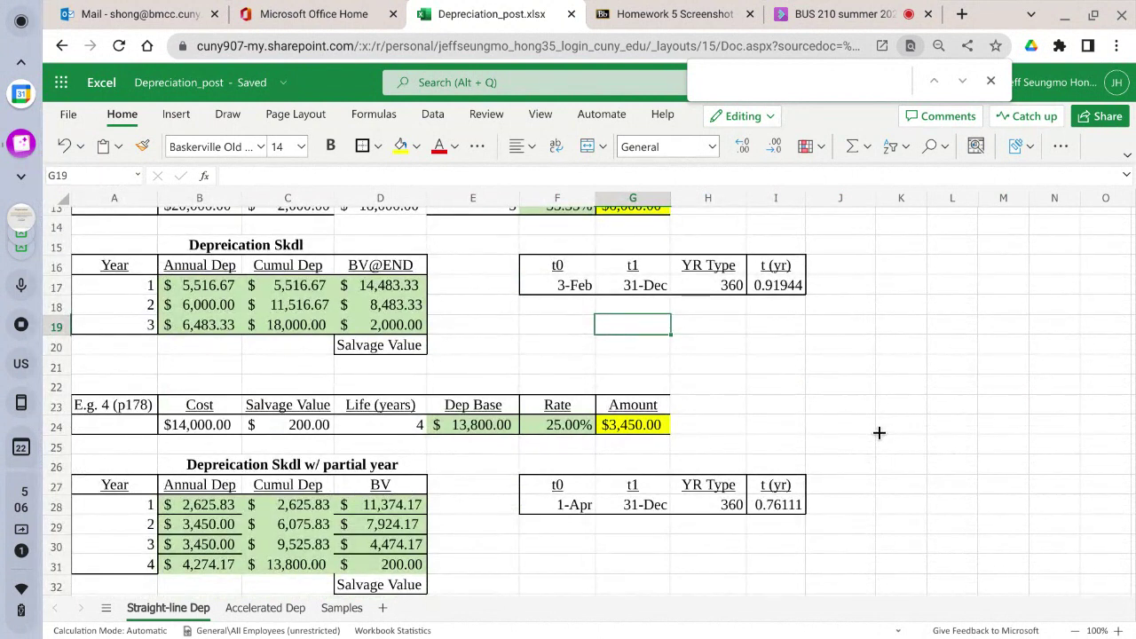
click(264, 608)
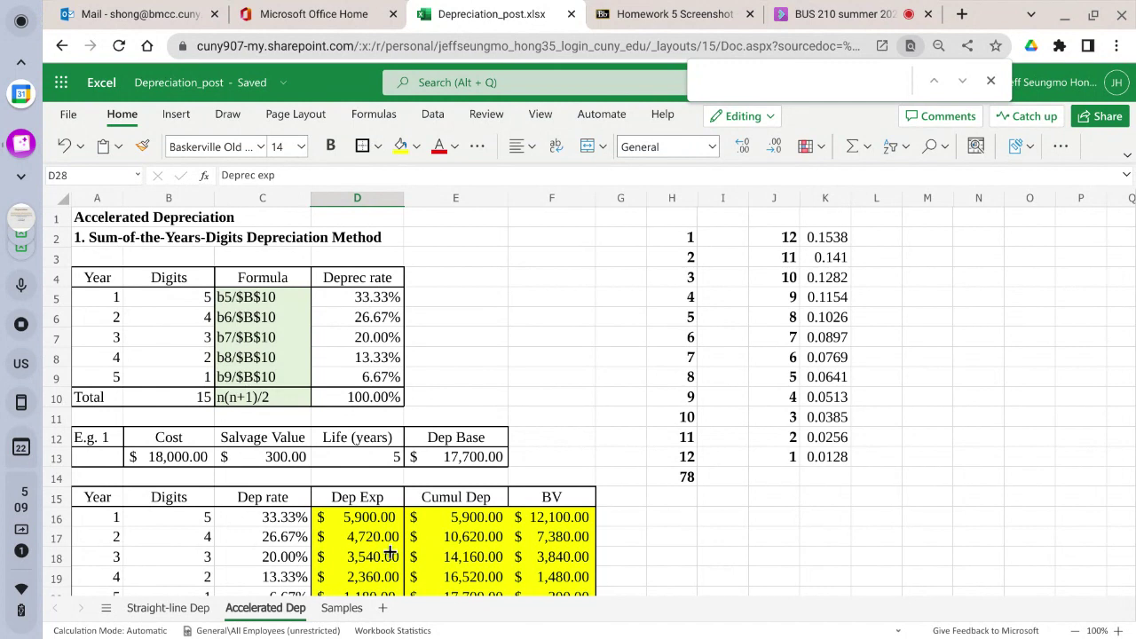
scroll(370, 586, down, 1)
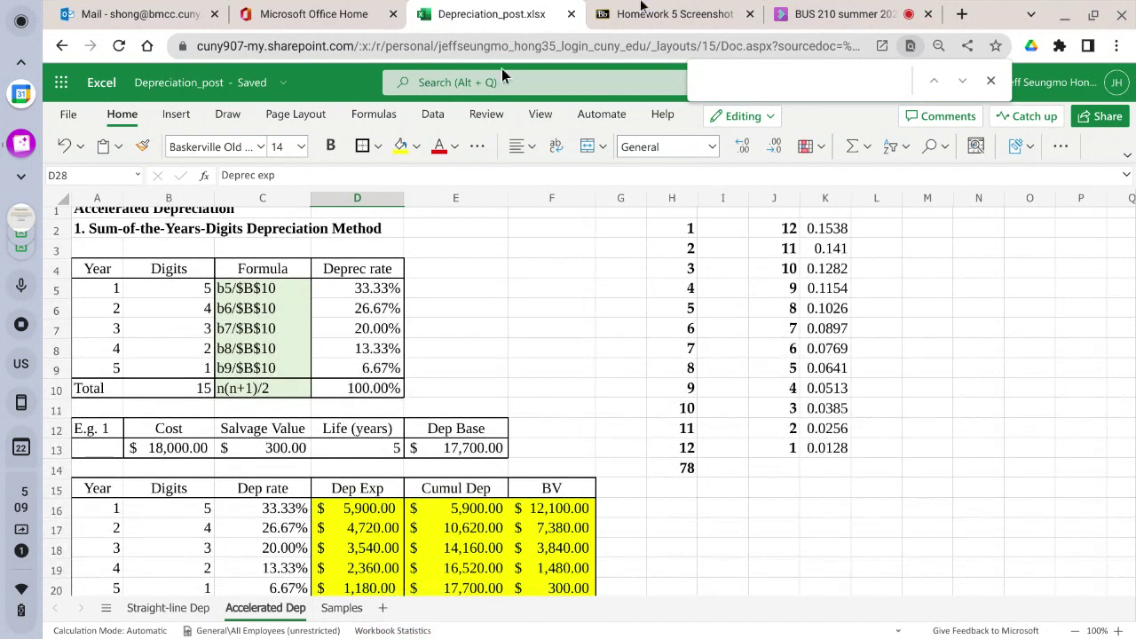
Switch to the Blackboard Collaborate session for BUS 210 summer 2022 and open its session menu
click(843, 24)
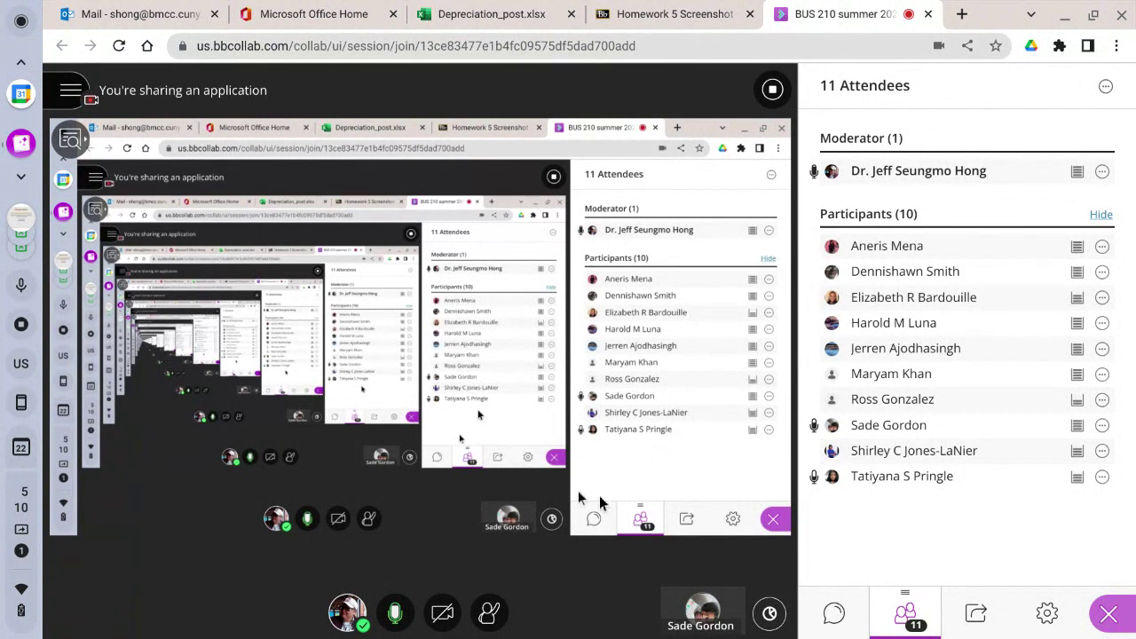
click(70, 90)
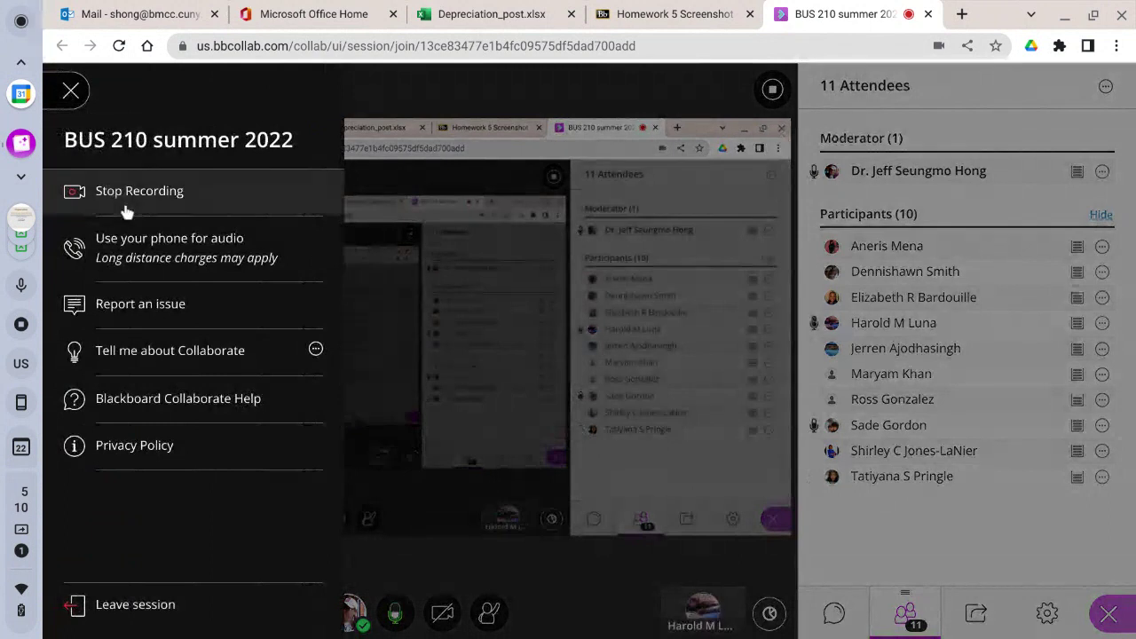